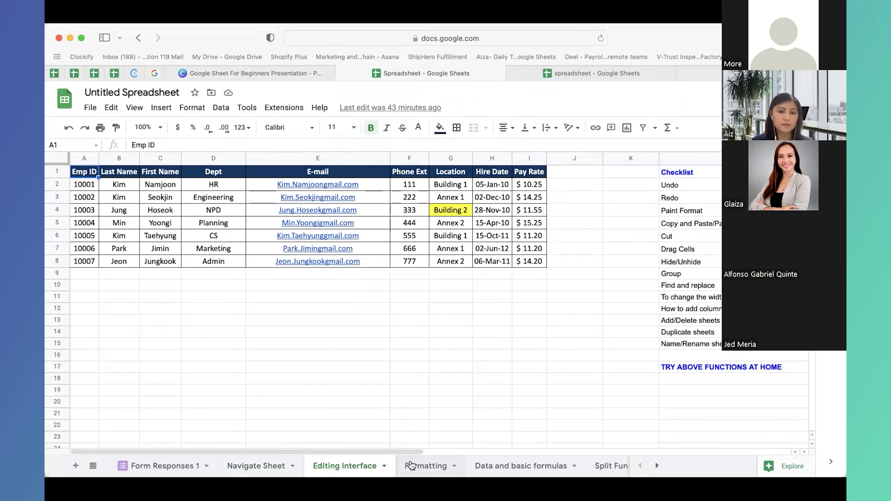
- Open the Navigate Sheet worksheet, select its whole Checklist column, and move the selection to empty cell D5
left_click(253, 467)
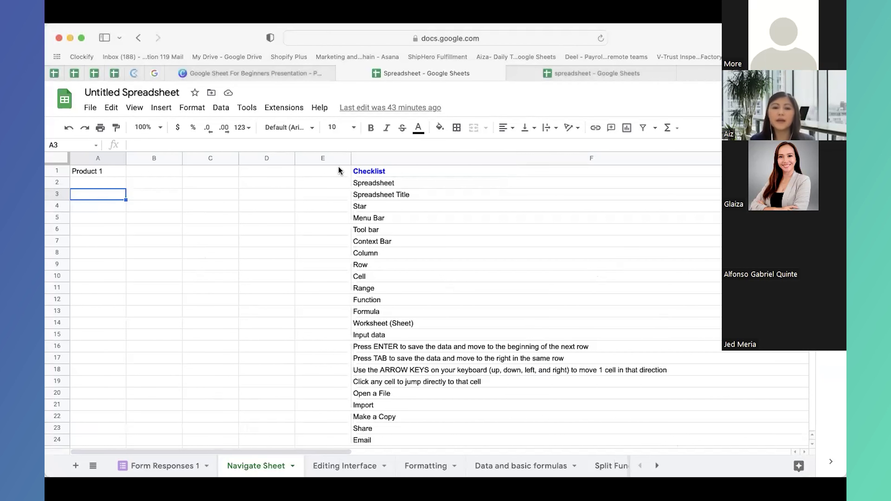
left_click(373, 155)
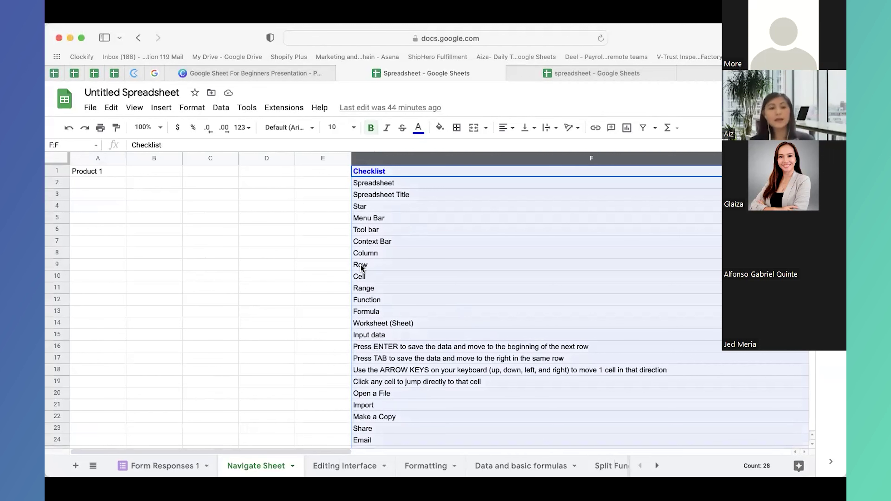
left_click(392, 184)
left_click(286, 215)
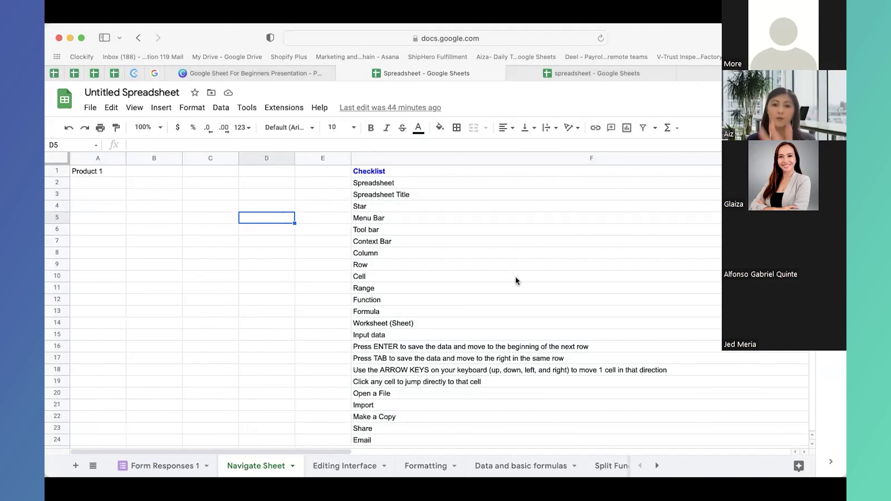
- View the blank untitled spreadsheet in the other browser tab and return to the checklist spreadsheet
left_click(587, 68)
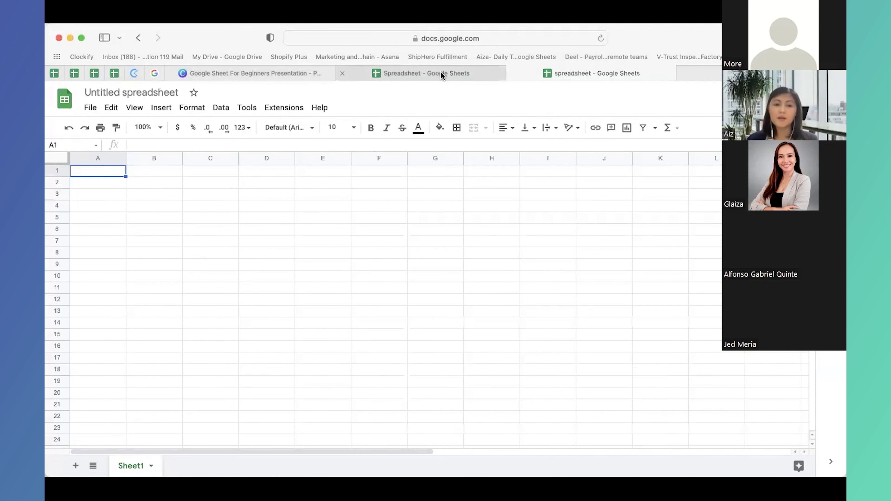
left_click(441, 72)
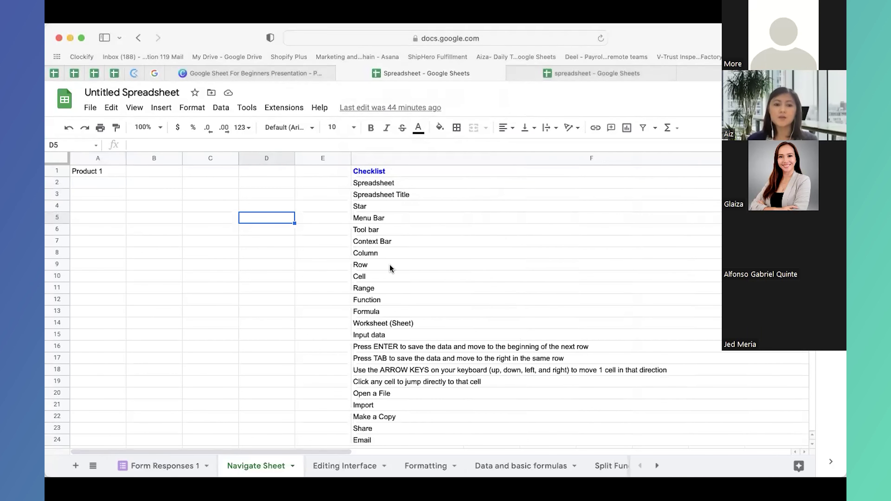
- Fit the width of column F to its checklist text and tick the Spreadsheet item's checkbox in G2
left_click(387, 183)
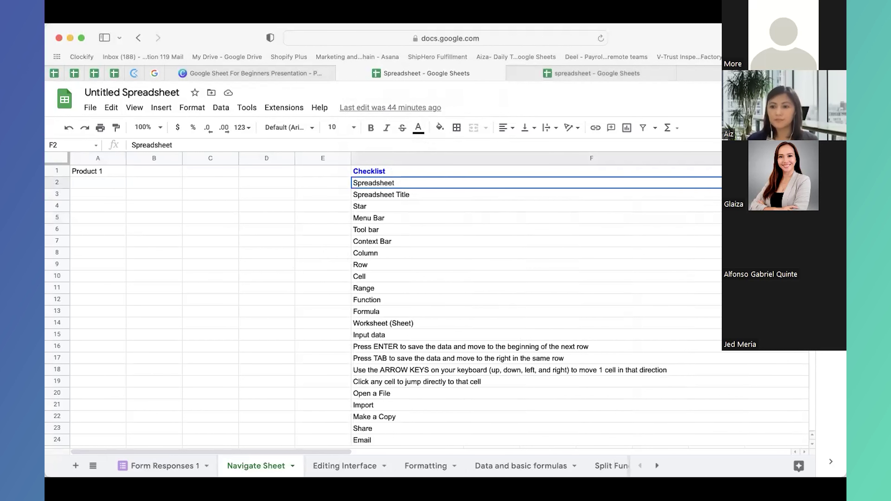
left_click_drag(312, 453, 402, 453)
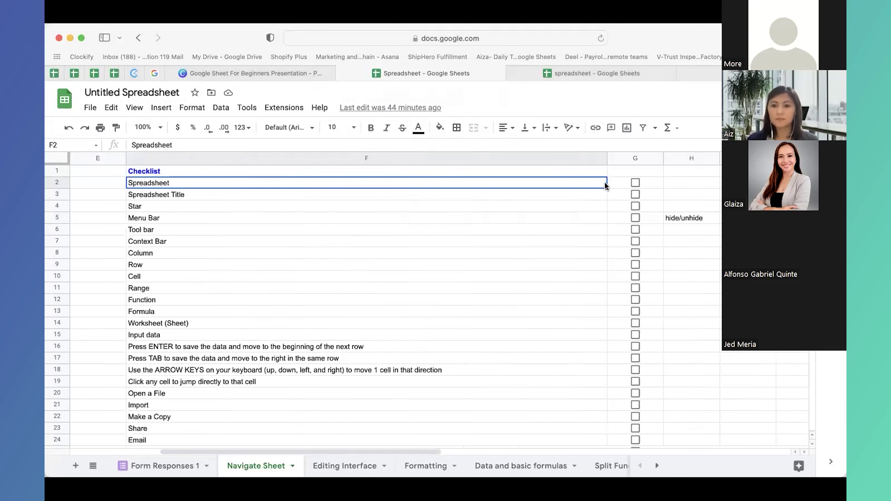
double_click(606, 158)
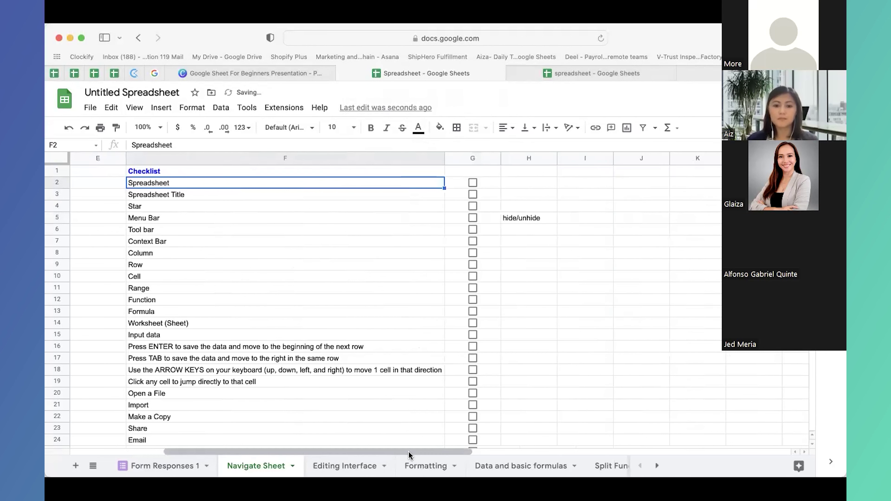
left_click_drag(409, 453, 315, 453)
left_click(697, 183)
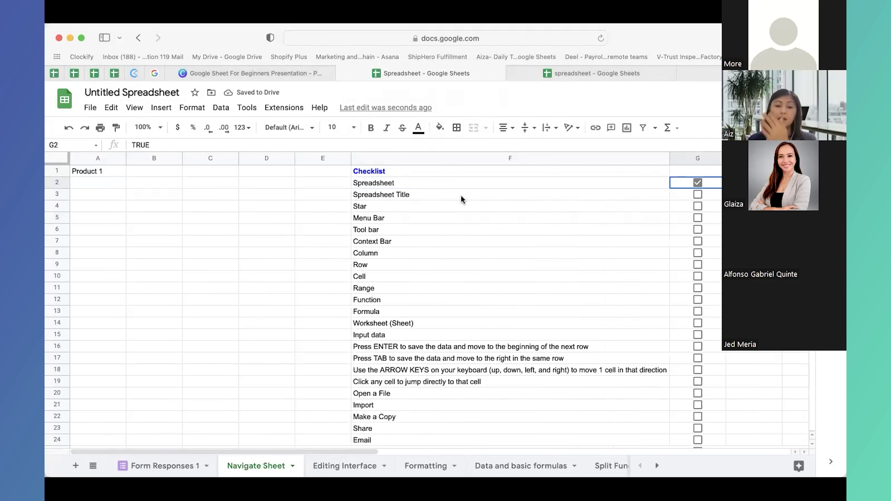
- Rename the spreadsheet as "Google basic Training" and tick the Spreadsheet Title item in the checklist
left_click(425, 197)
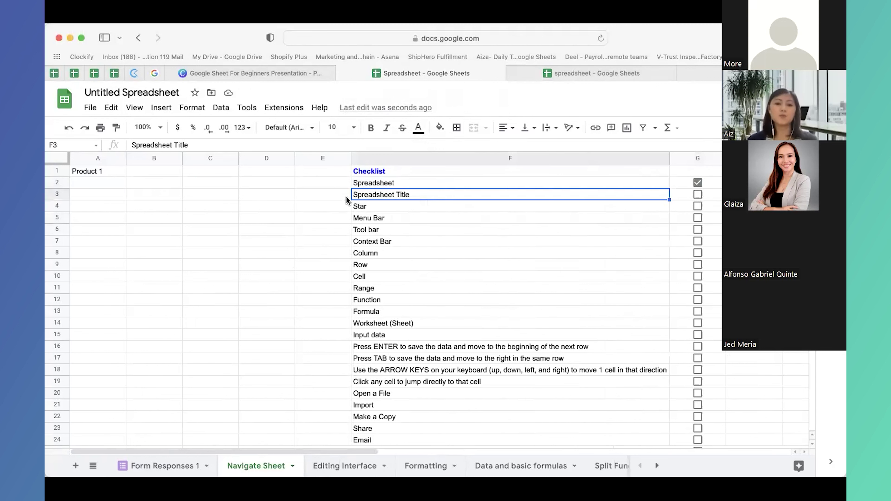
left_click(179, 92)
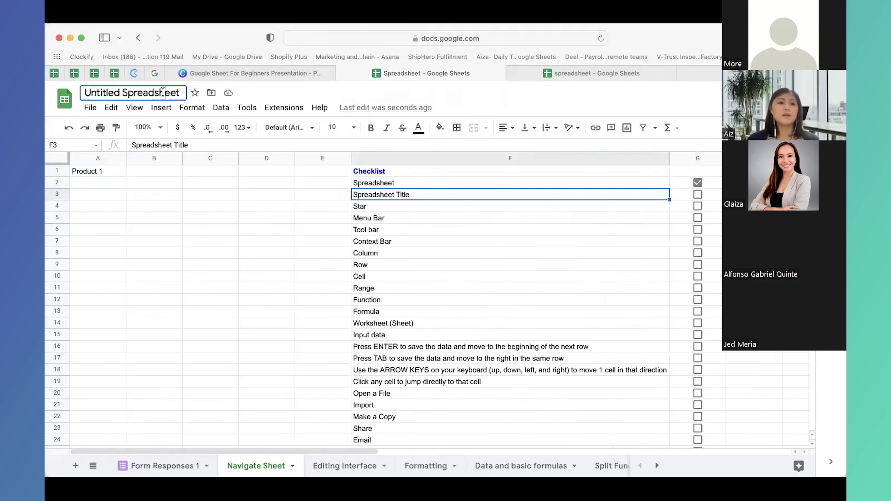
left_click_drag(180, 92, 81, 87)
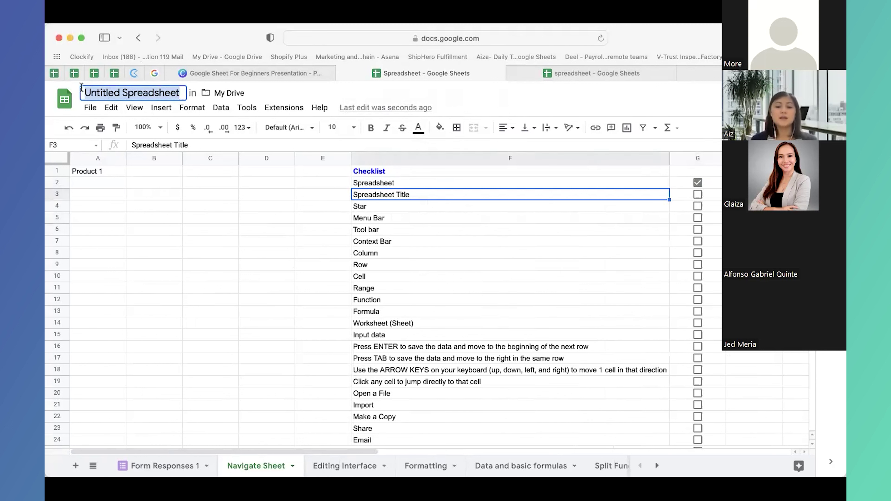
type("Google")
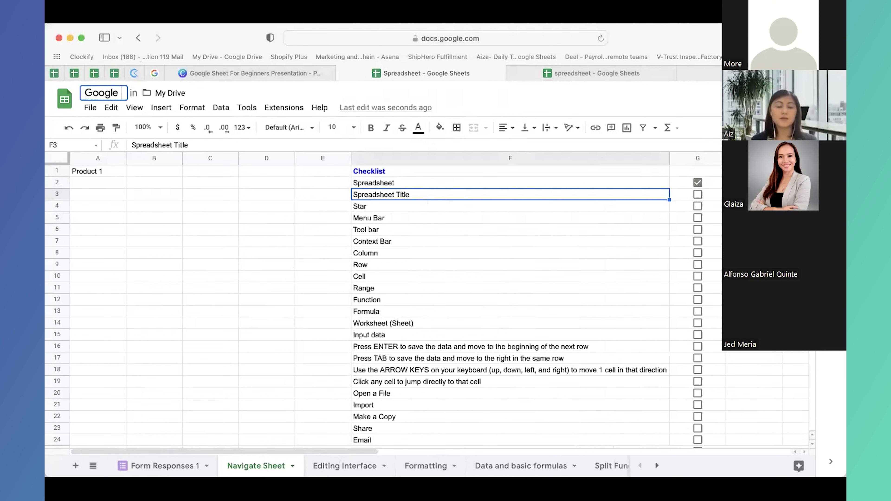
type(" basic Training")
left_click(158, 219)
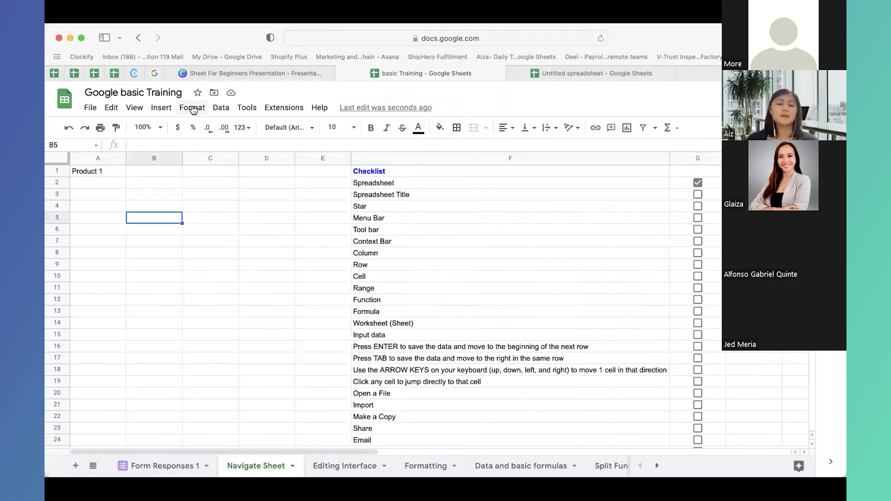
left_click(698, 194)
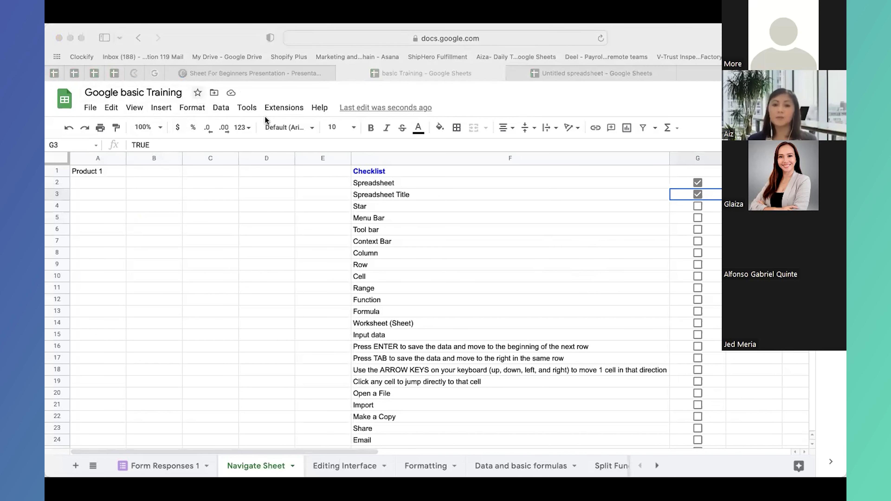
- Star the spreadsheet and tick the Star item in the checklist
left_click(198, 93)
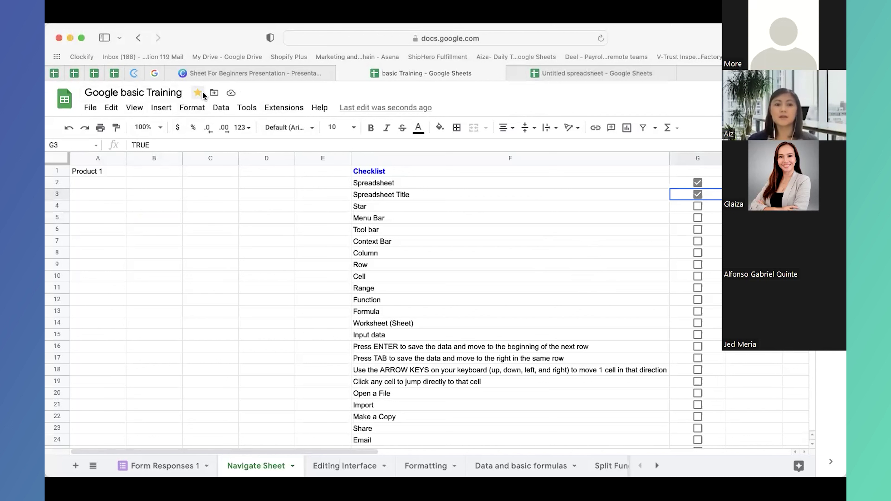
left_click(695, 206)
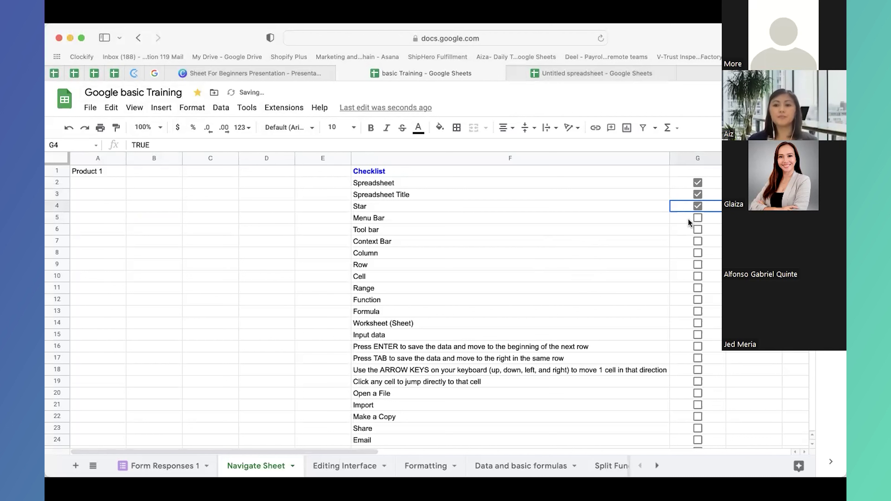
- Select the Menu Bar checklist item and look through the commands offered across the menu bar, from File to Extensions
left_click(397, 219)
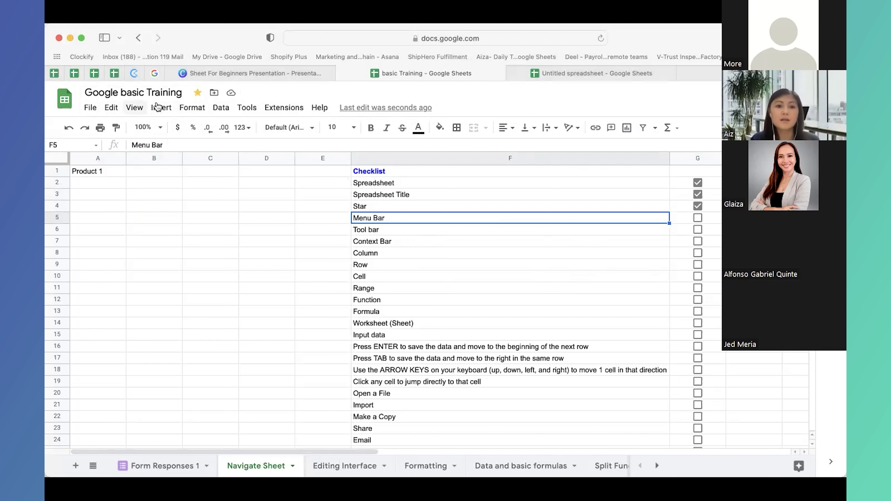
left_click(92, 109)
left_click(111, 110)
mouse_move(93, 111)
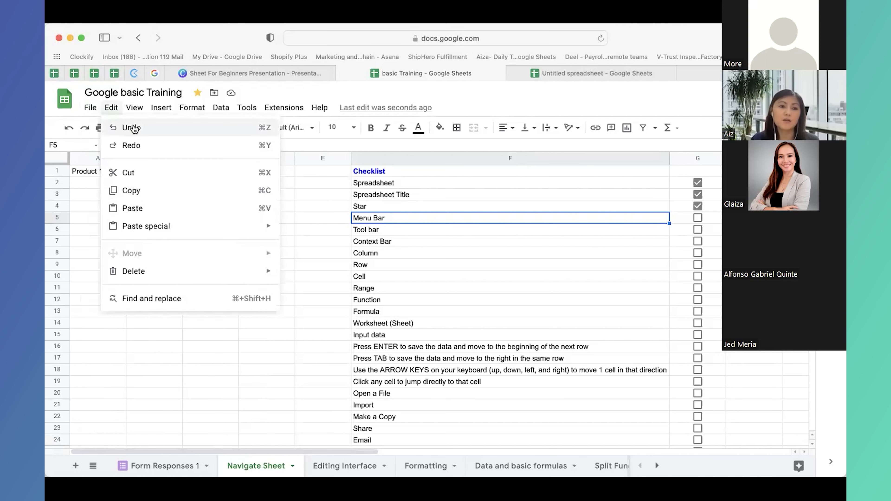
mouse_move(141, 111)
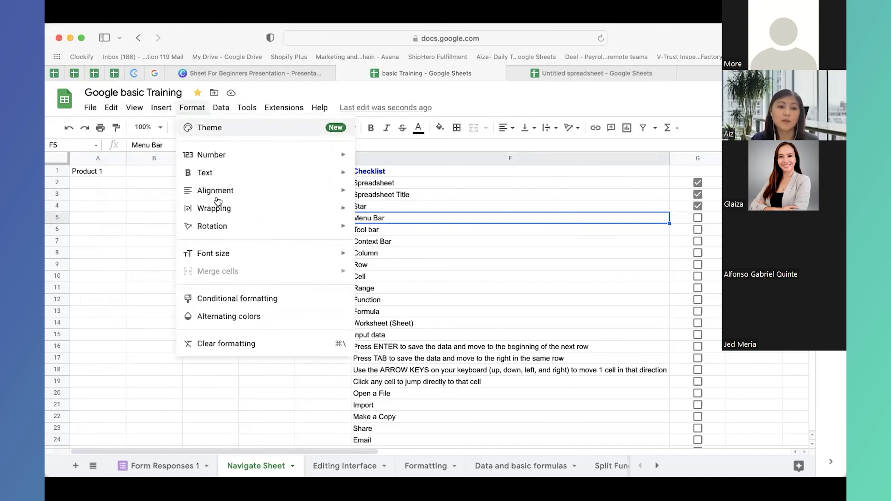
mouse_move(232, 111)
mouse_move(288, 104)
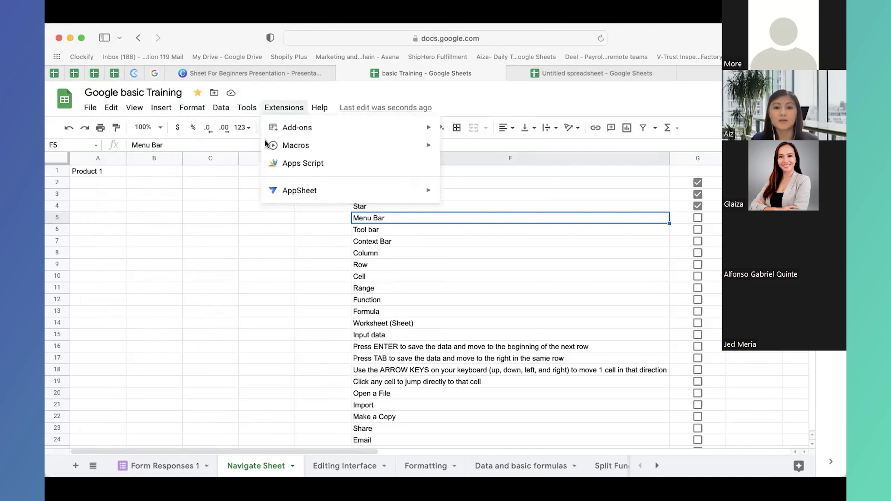
left_click(213, 208)
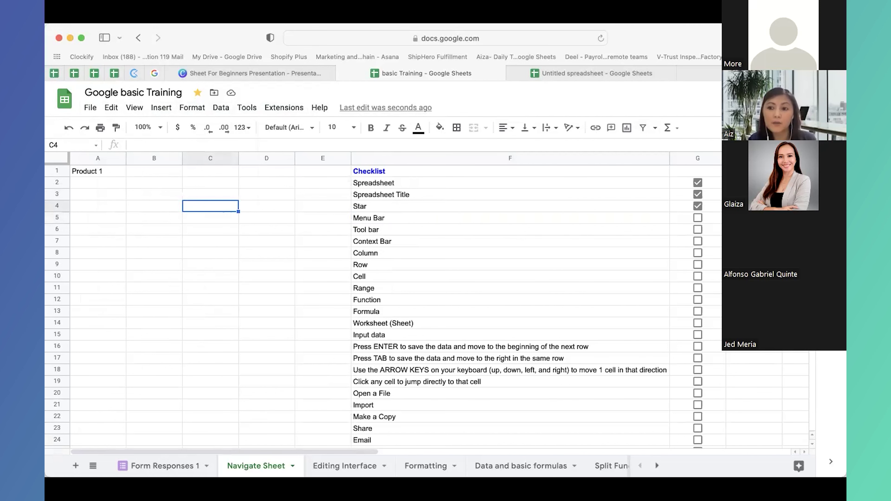
- Hide the menu bar and show it again, twice
key("ctrl+shift+f")
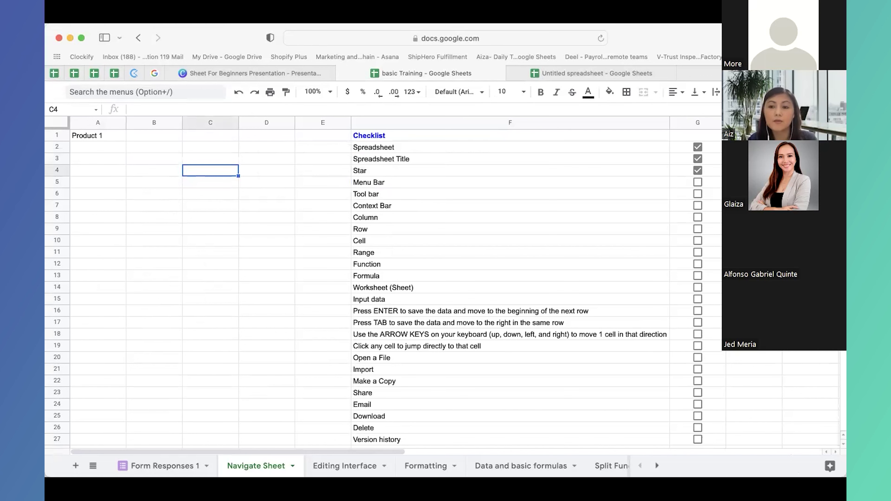
key("ctrl+shift+f")
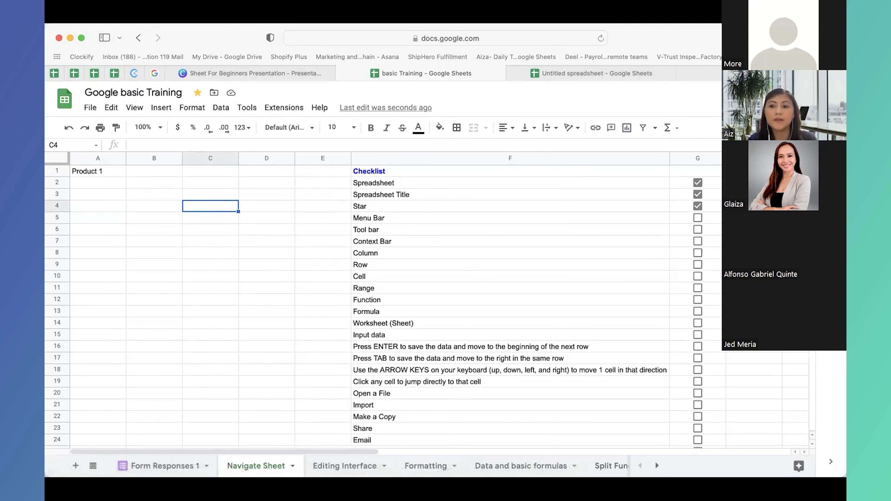
key("ctrl+shift+f")
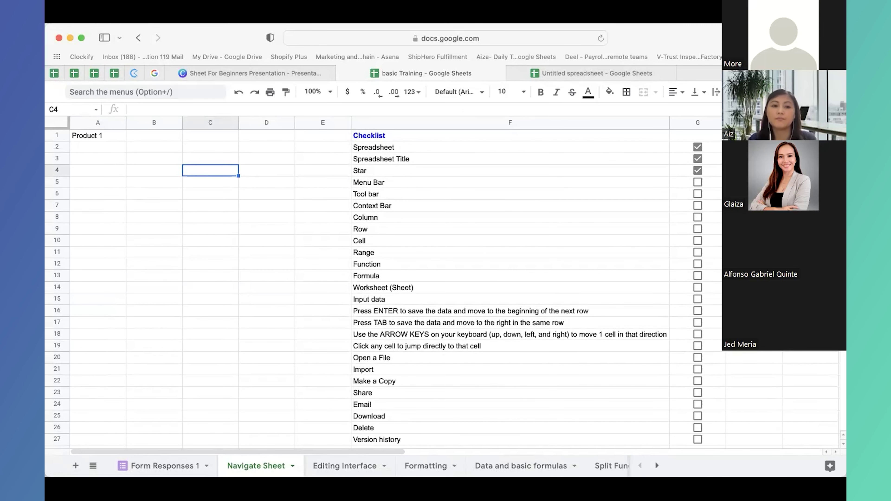
key("ctrl+shift+f")
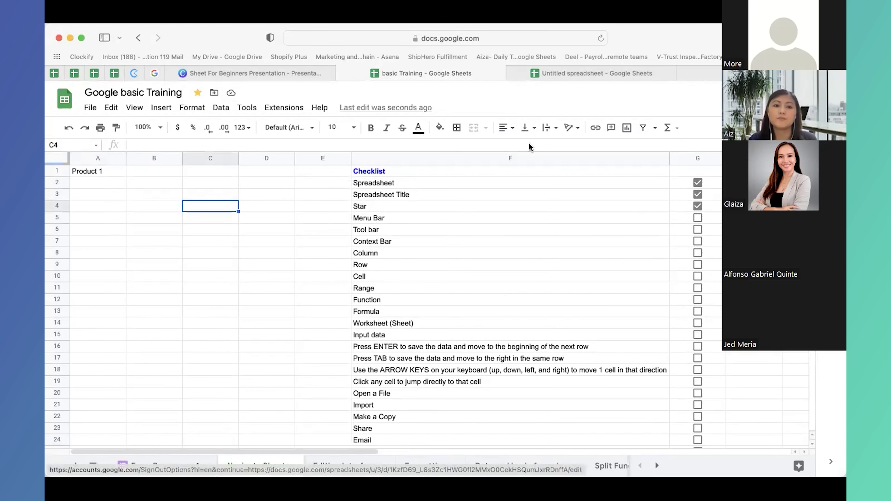
- Tick the Menu Bar and Tool bar items in the checklist
left_click(698, 218)
left_click(376, 233)
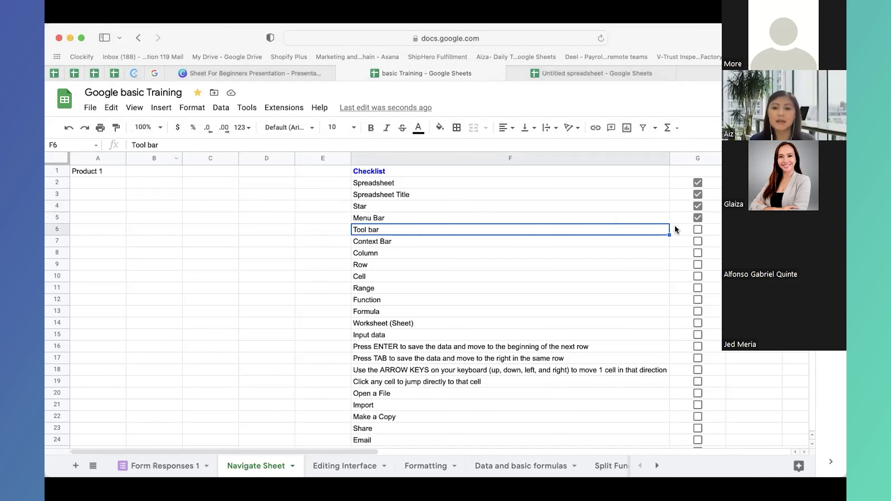
left_click(696, 232)
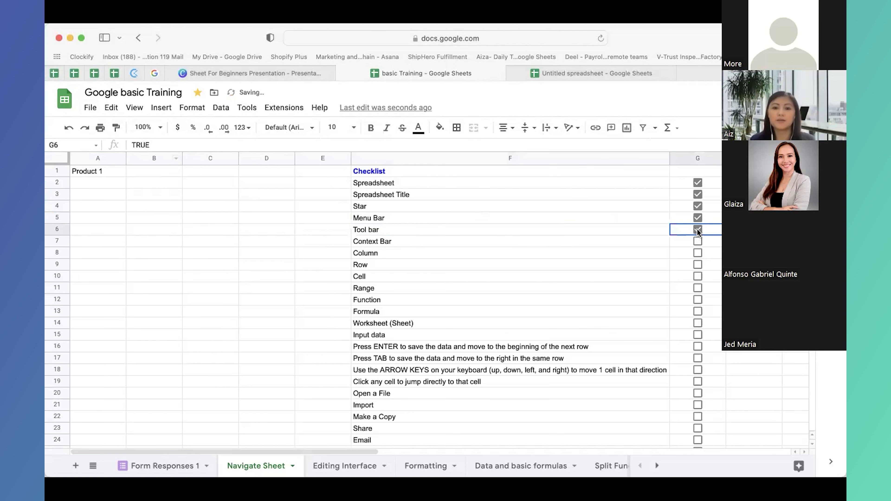
- Display the context options of cell C4, close them, and tick the Context Bar item in the checklist
left_click(388, 240)
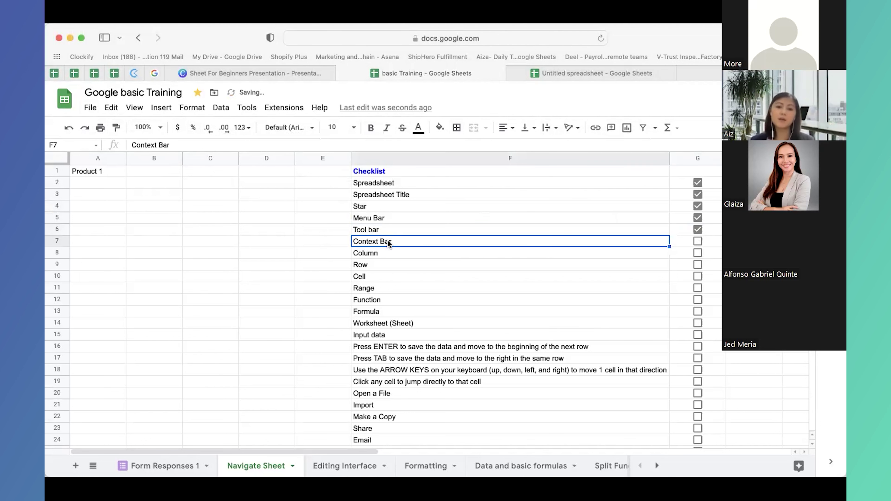
right_click(215, 209)
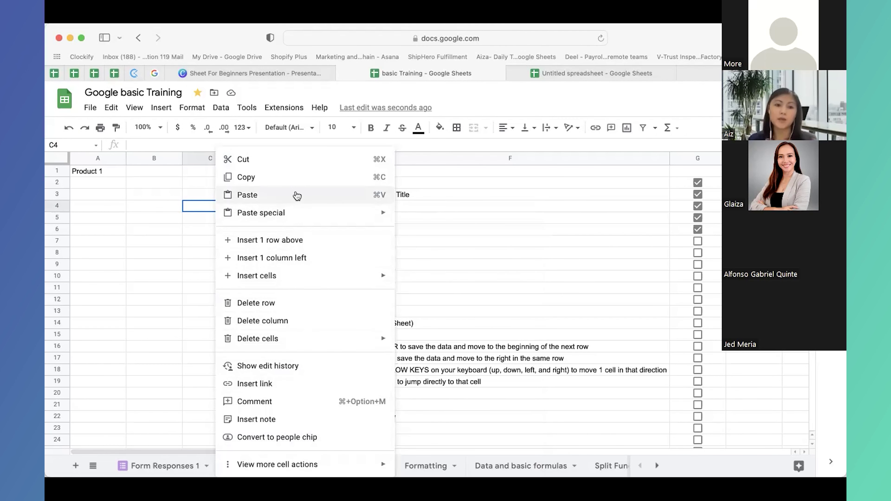
left_click(198, 208)
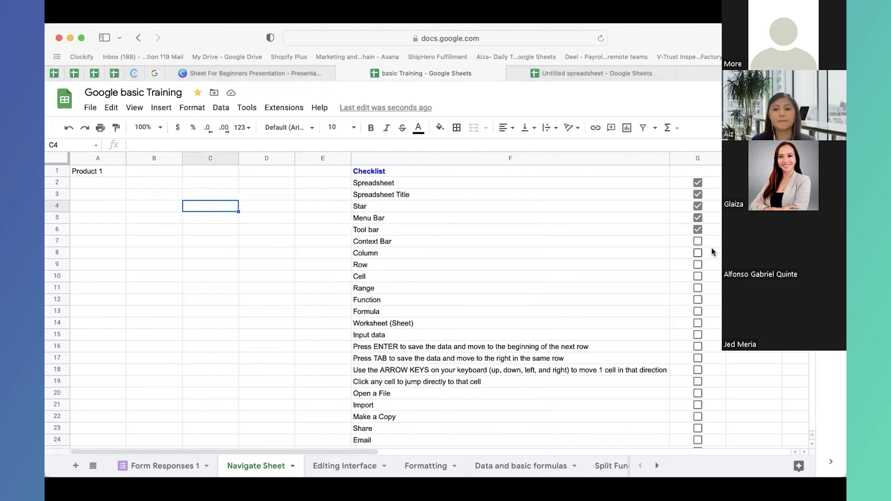
left_click(697, 241)
- Select the Column checklist item and highlight the whole columns C, A, C, D and E one after another
left_click(388, 256)
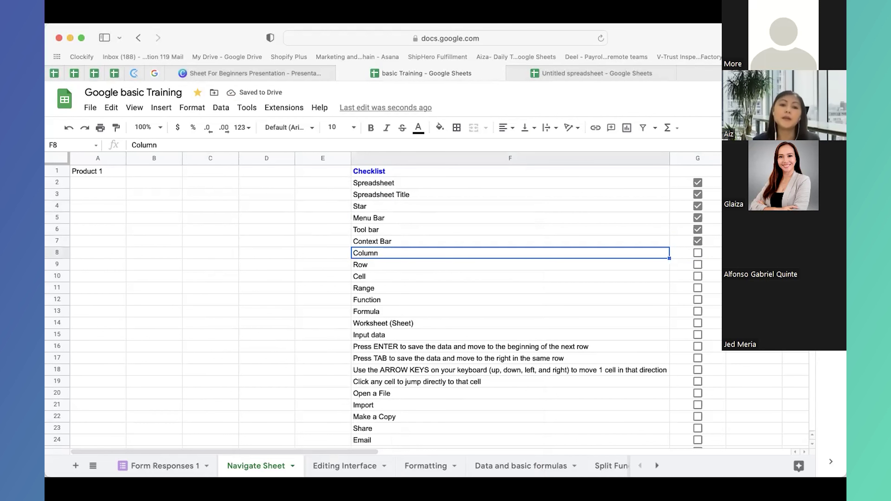
key("super+Tab")
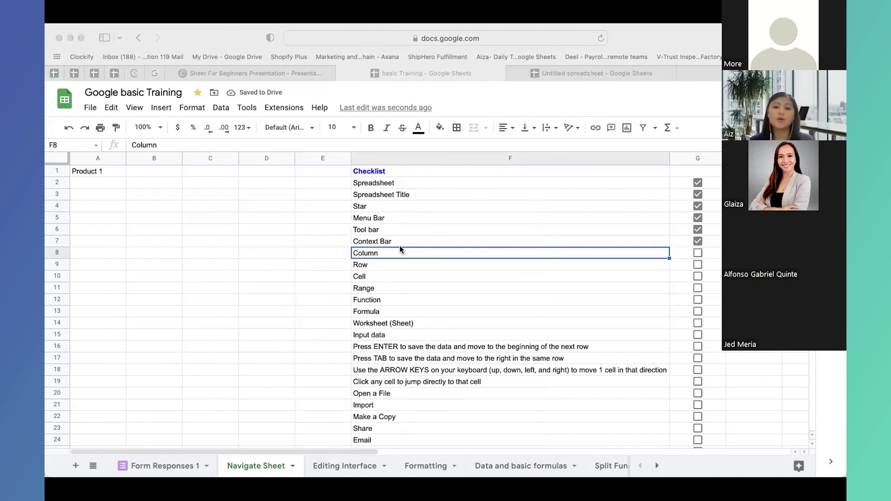
left_click(482, 260)
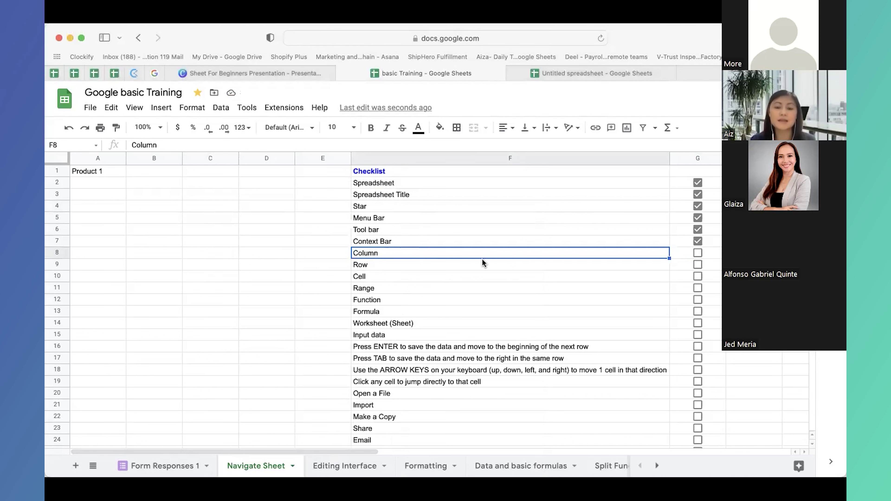
left_click(210, 161)
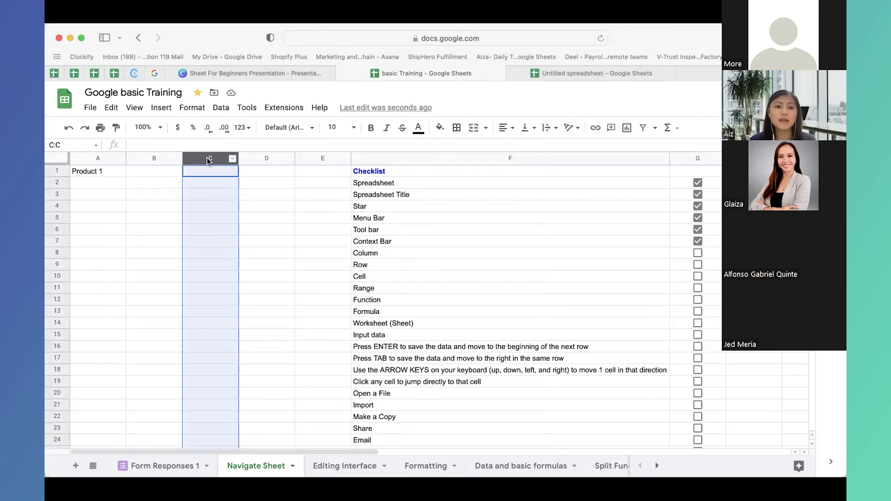
left_click(116, 159)
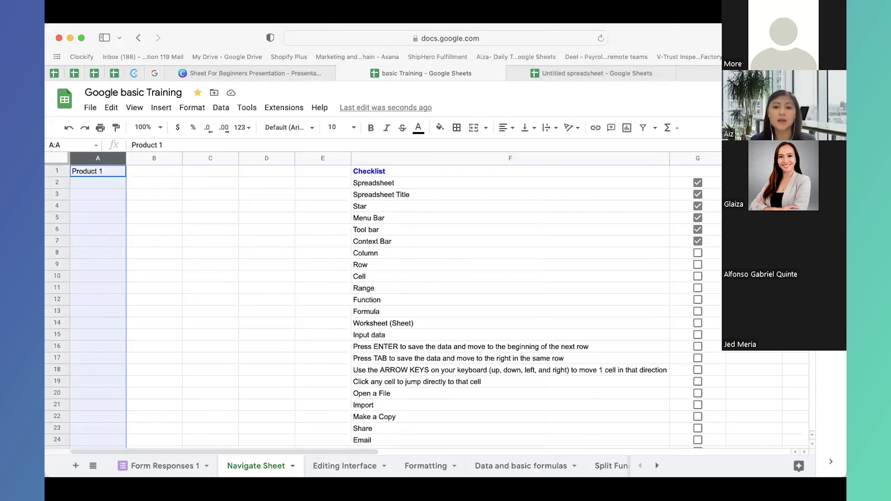
left_click(213, 156)
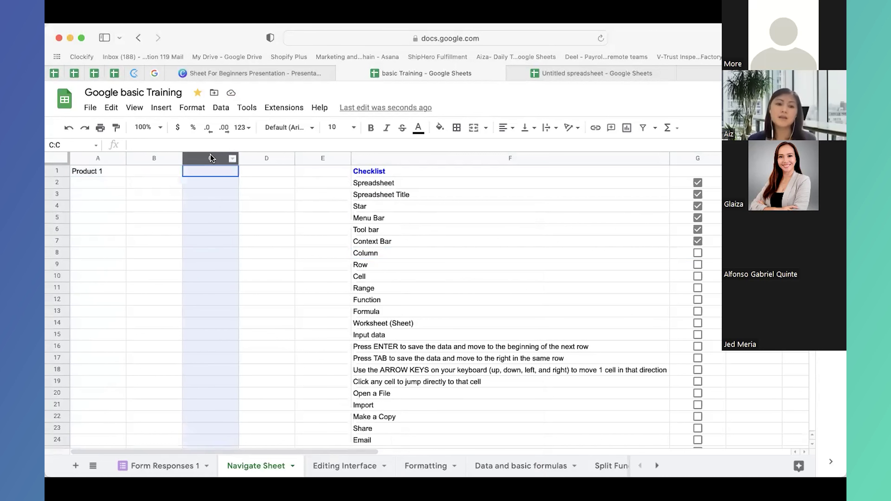
left_click(262, 158)
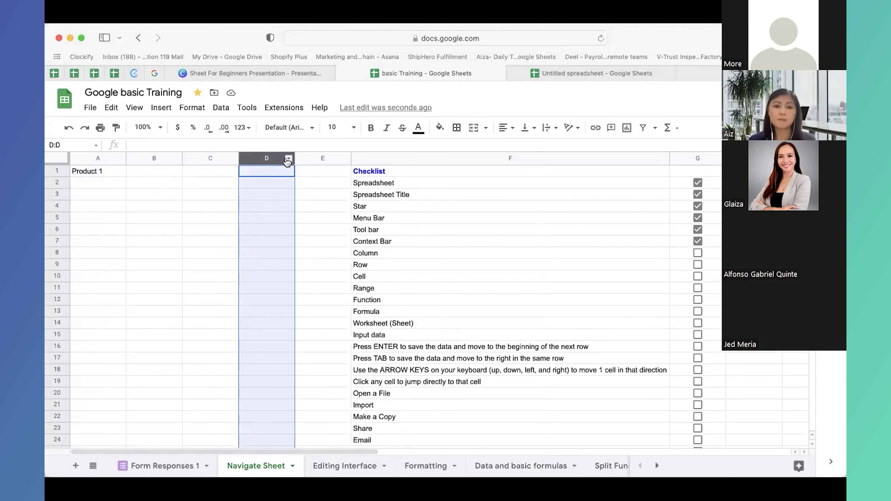
left_click(314, 155)
- Fill the whole of column D and the whole of row 7 with yellow
left_click(263, 157)
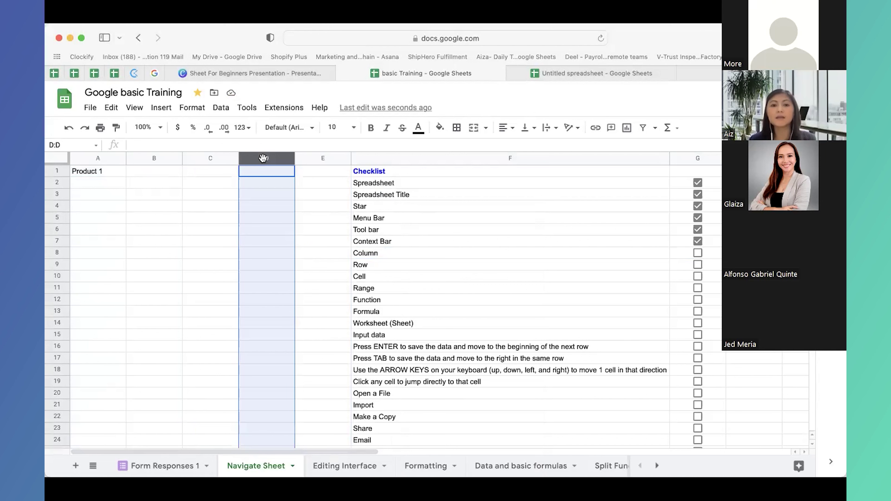
left_click(440, 128)
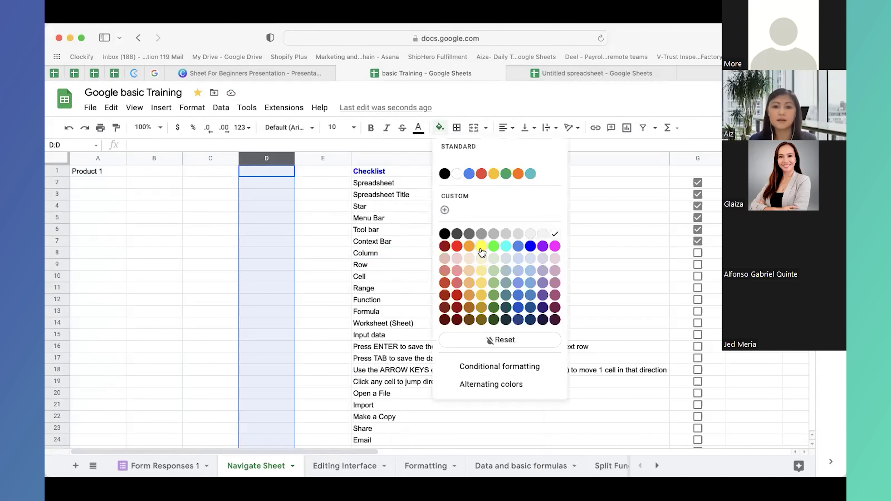
left_click(482, 248)
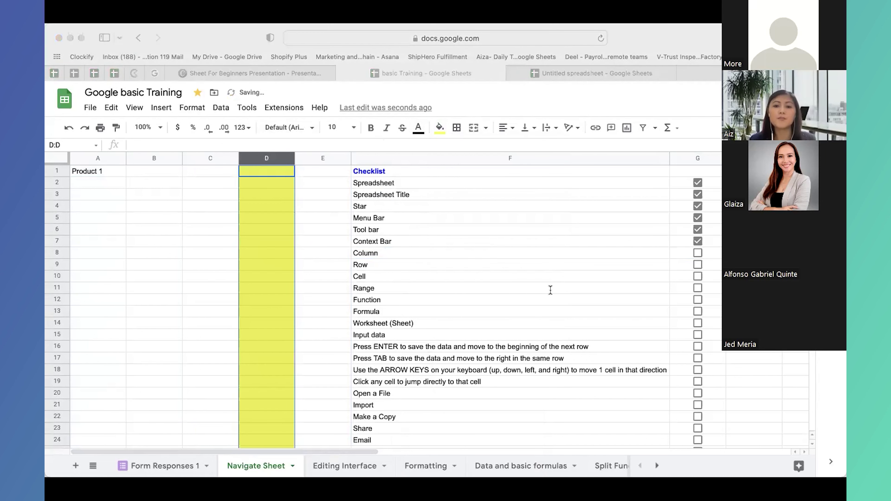
left_click(62, 239)
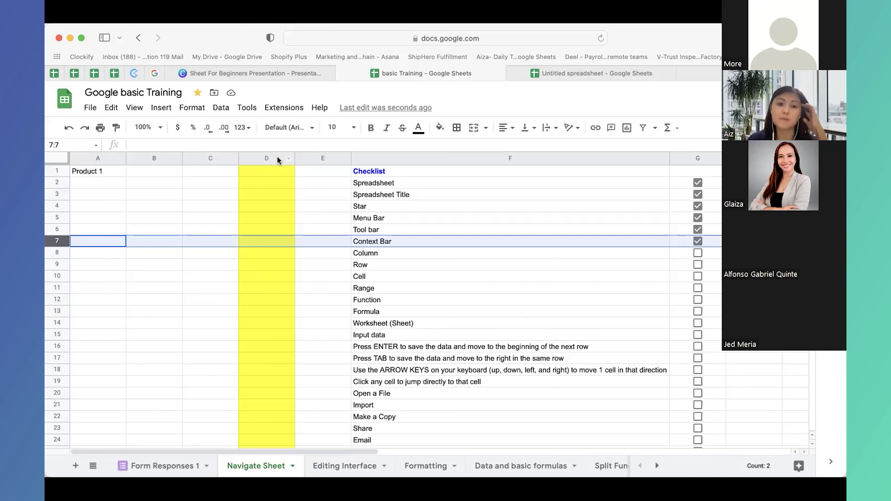
left_click(439, 128)
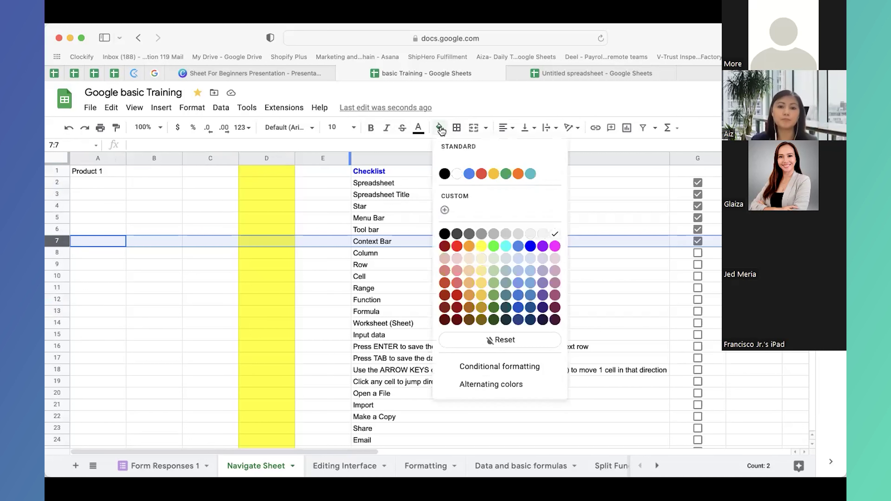
left_click(481, 246)
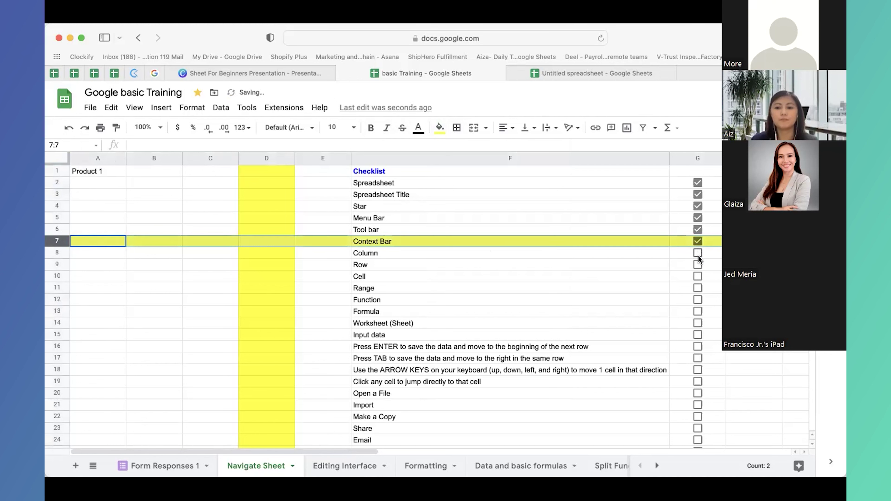
- Tick the Column and Row items in the checklist and select the Cell item
left_click(697, 254)
left_click(697, 266)
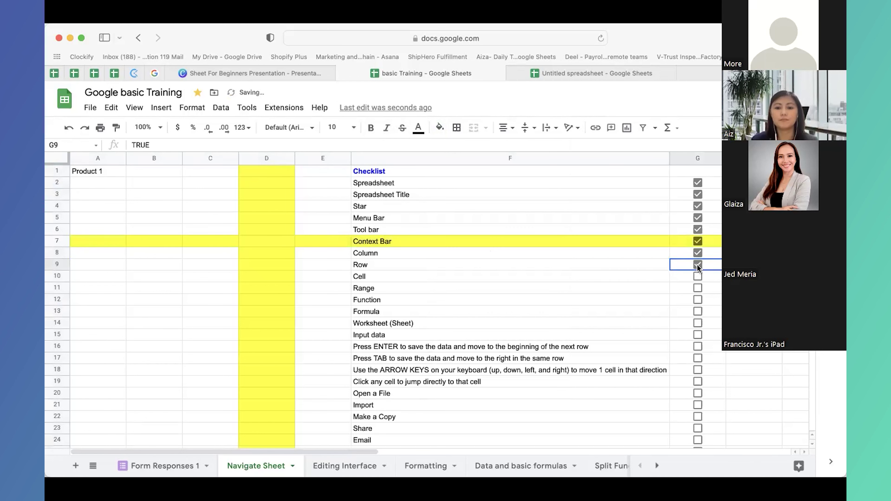
left_click(382, 278)
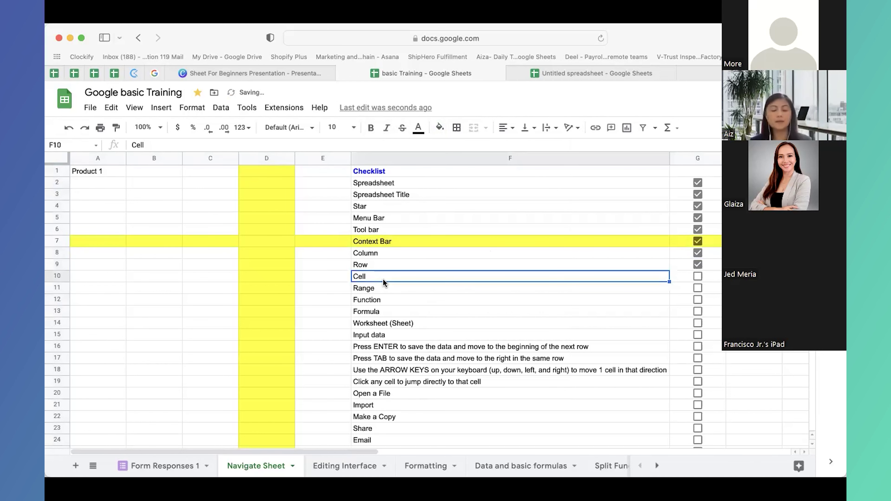
- Highlight column D and row 7, and fill the cell where they cross, D7, with green
left_click(273, 243)
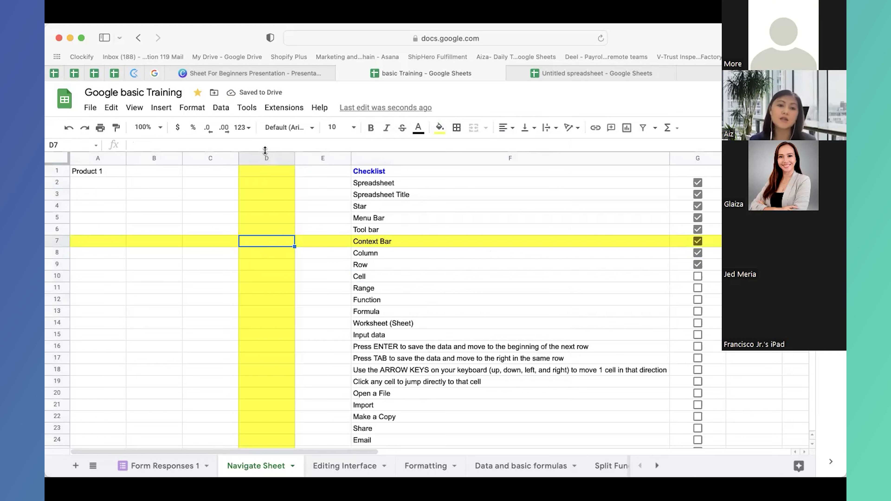
left_click(266, 159)
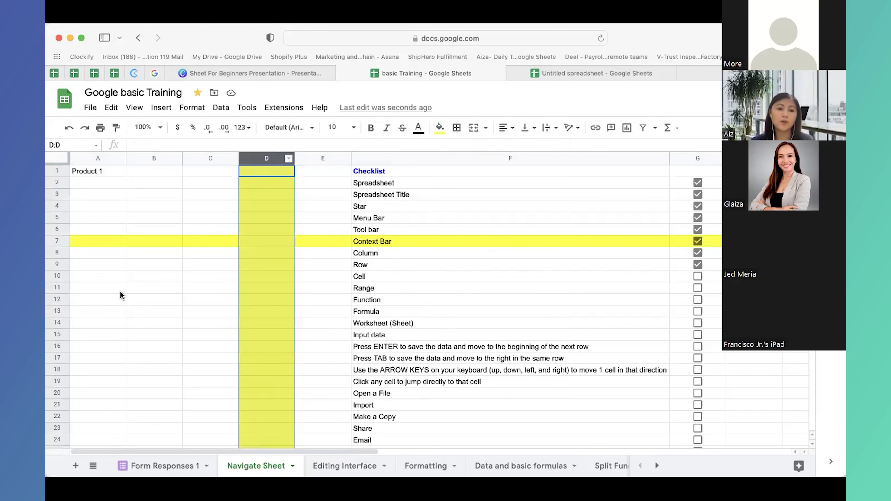
left_click(57, 241)
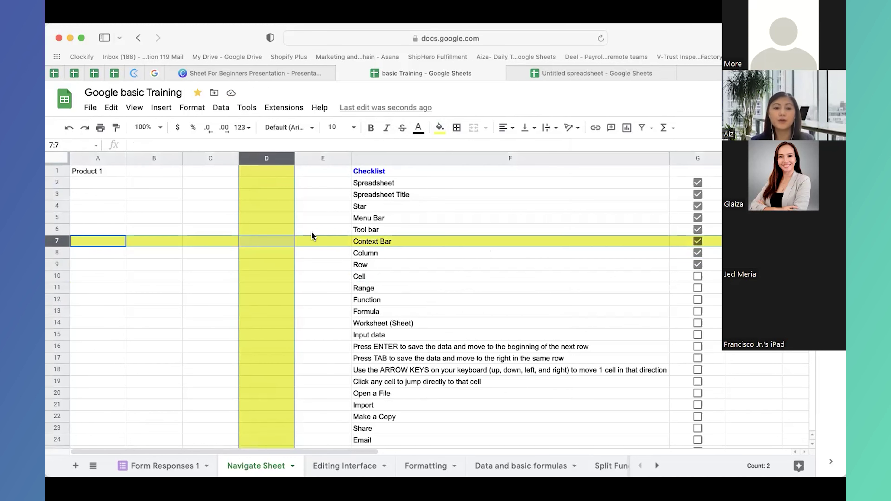
left_click(275, 243)
left_click(439, 134)
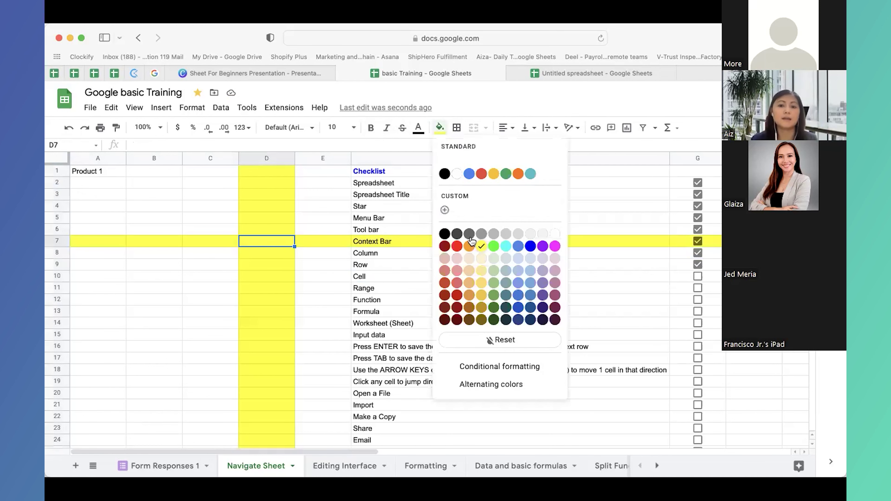
left_click(494, 247)
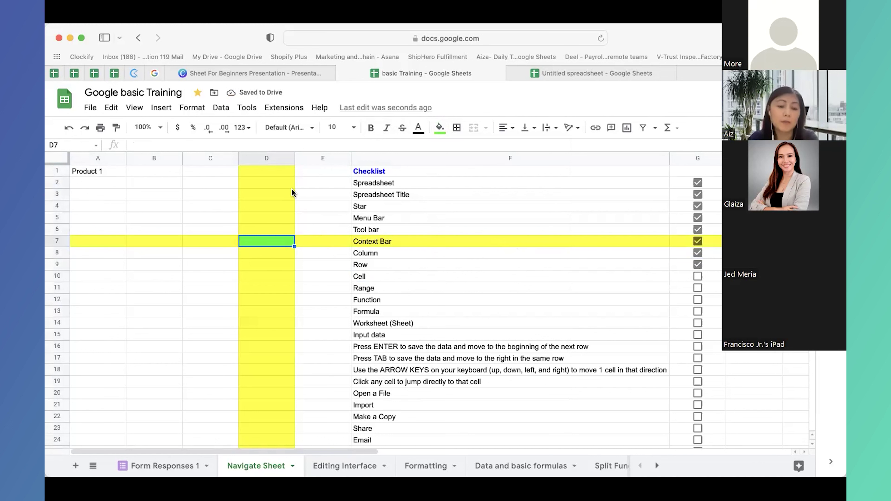
- Enter D7 in the green cell, highlighting column D for the letter and row 7 for the number
left_click(273, 158)
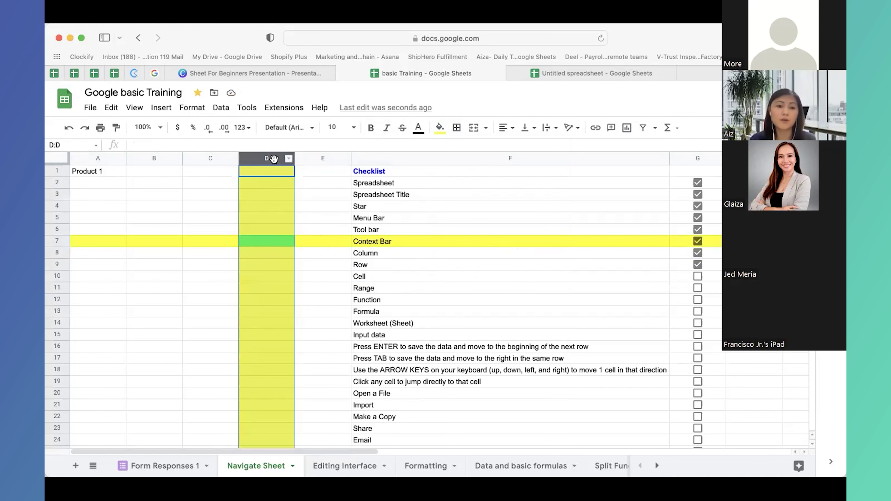
left_click(270, 243)
type("D")
key("Return")
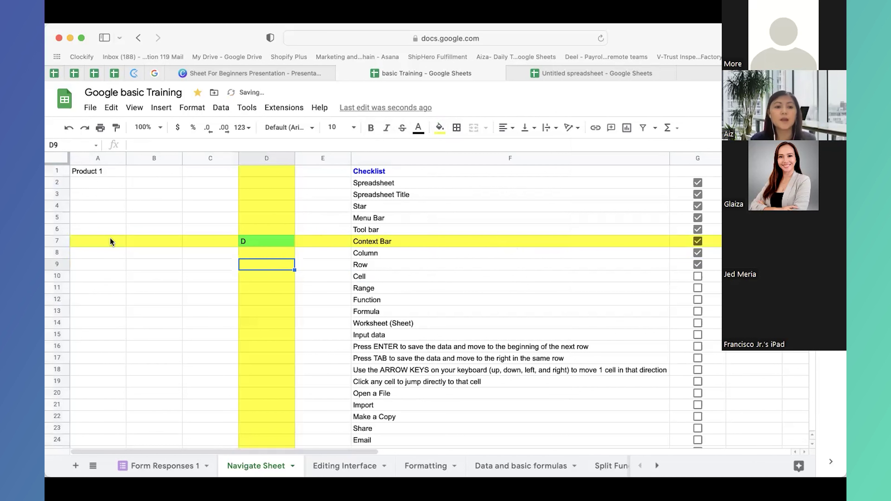
left_click(52, 240)
double_click(257, 243)
type("7")
key("Return")
left_click(269, 245)
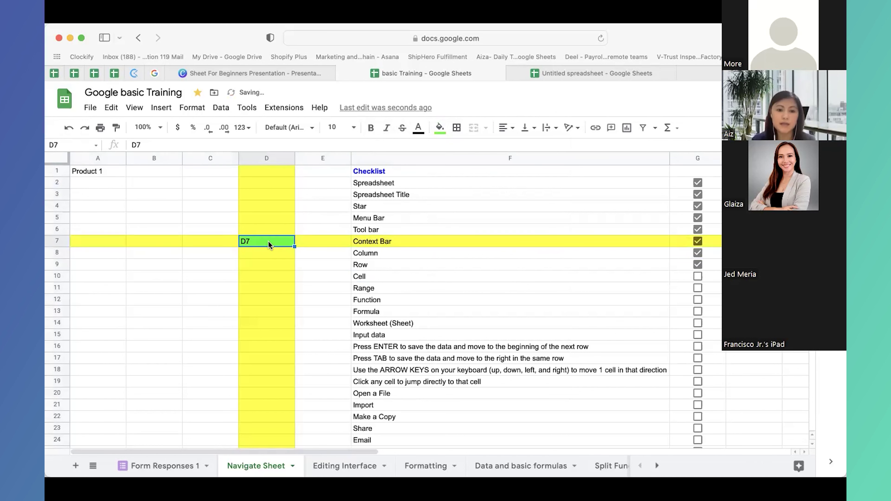
- Autofill cell D7 into the neighbouring cell E7 and remove the filled content again
left_click_drag(294, 247, 324, 248)
left_click(321, 244)
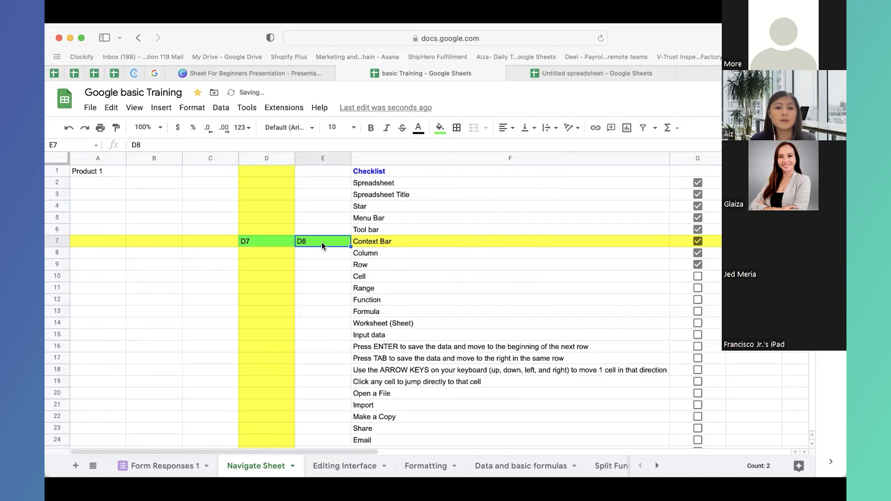
left_click(279, 241)
key("Delete")
key("super+z")
left_click(315, 243)
key("Delete")
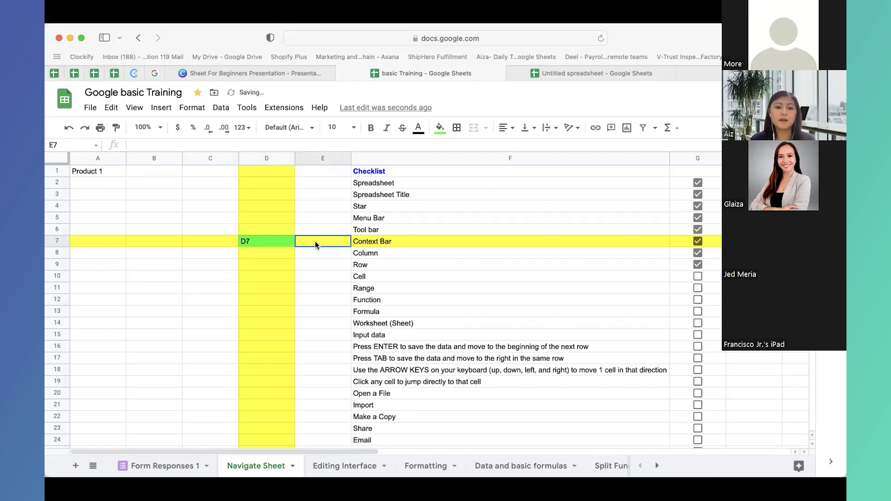
- Copy cell D7 into E7 and clear the pasted text
left_click(262, 243)
key("super+c")
left_click(316, 241)
key("super+v")
type("\\")
key("BackSpace")
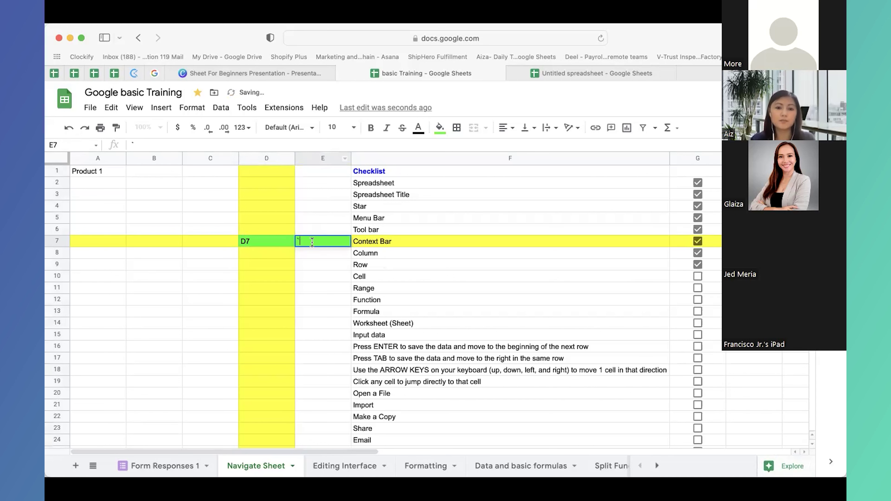
- Select column E together with row 11 and fill both with cyan
left_click(321, 206)
left_click(326, 157)
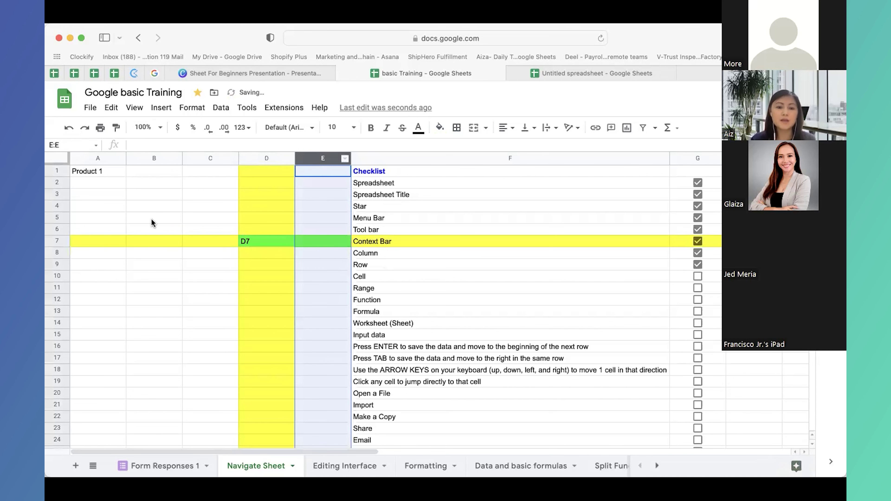
left_click(59, 287)
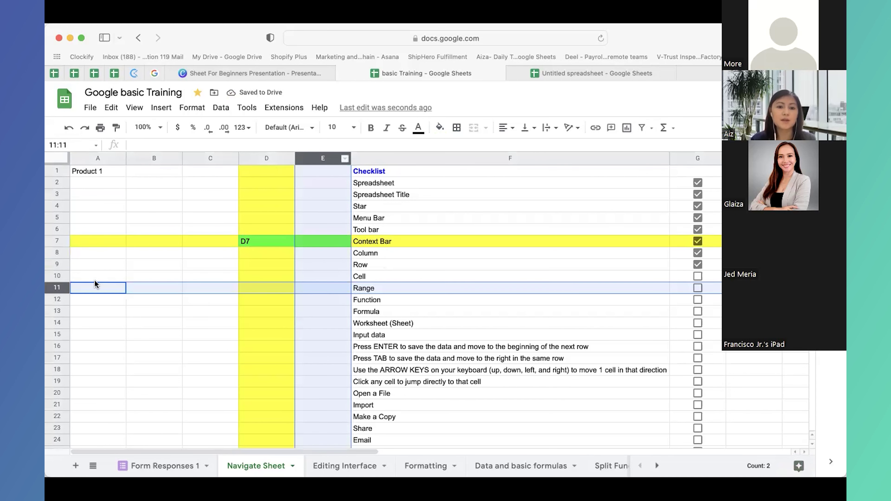
left_click(439, 128)
left_click(508, 250)
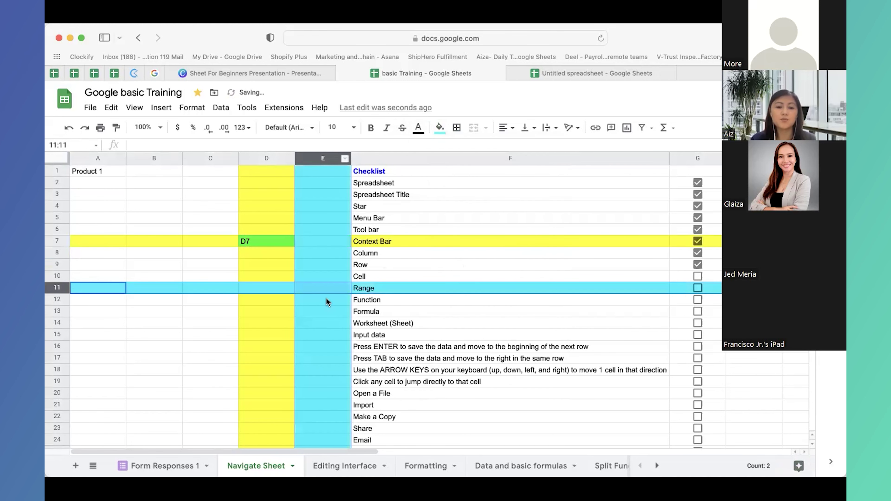
- Enter E11 in the cell where column E and row 11 cross
left_click(333, 289)
type("E11")
key("Return")
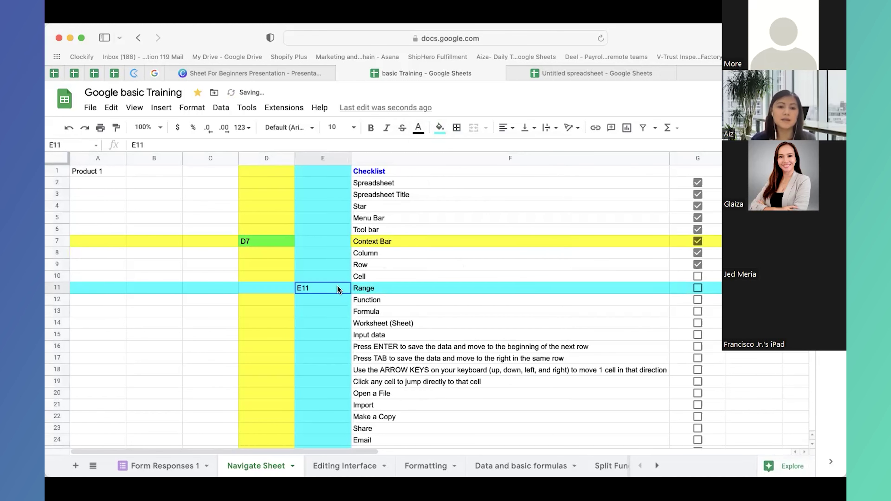
- Highlight column E and row 11 in turn, and clear the content of cell E11
left_click(328, 157)
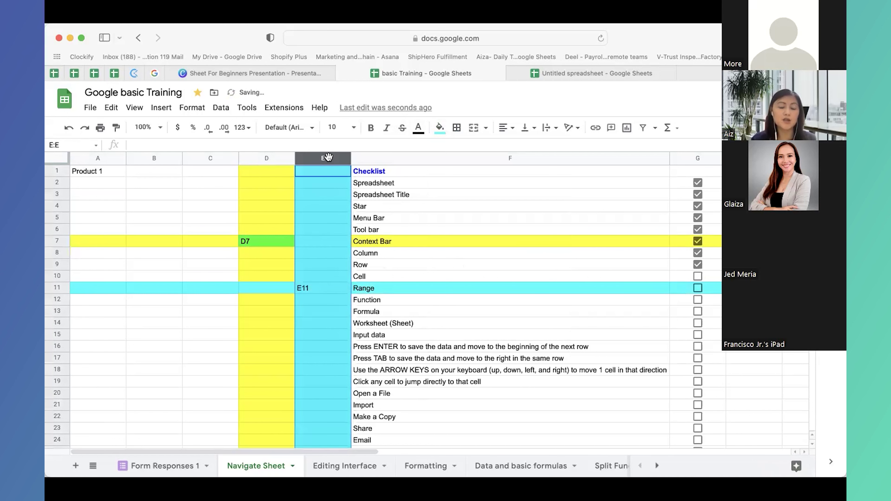
left_click(54, 291)
left_click(334, 290)
key("Delete")
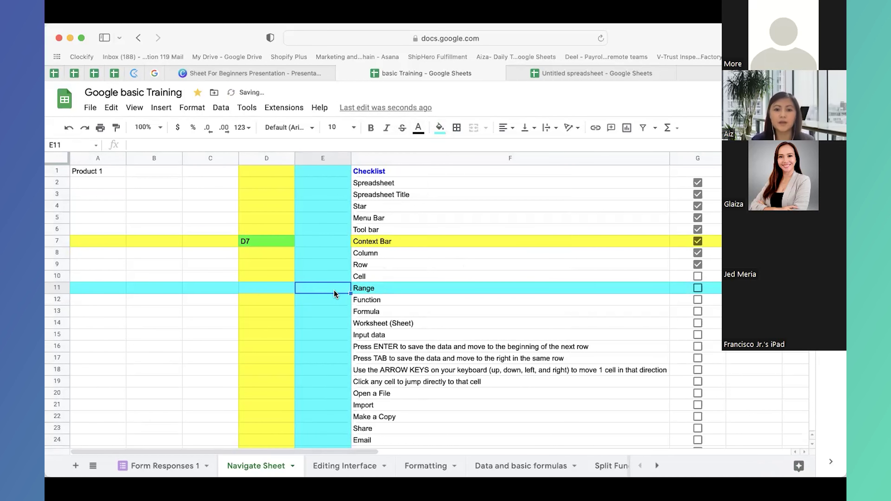
- Undo all the demonstration edits back to before the yellow fill of column D
key("super+z")
key("super+z")
key("super+z")
key("super+z")
key("super+z")
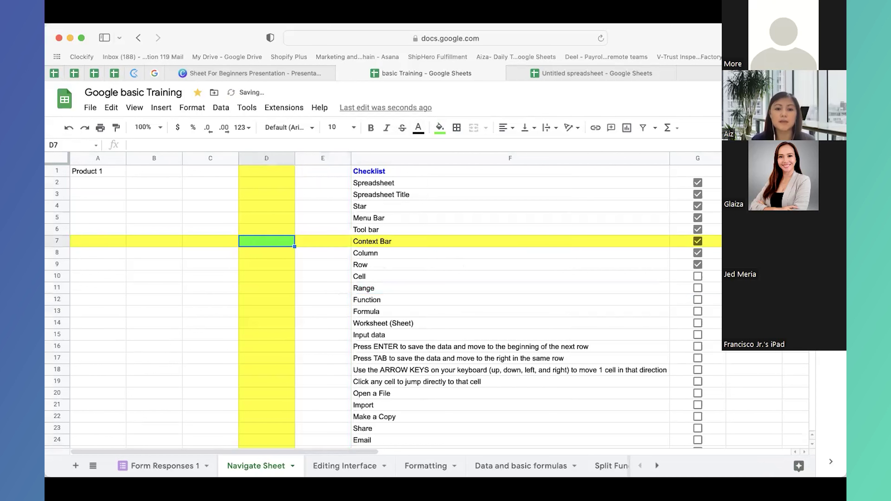
key("super+z")
key("super+z")
key("super+z")
key("super+z")
key("super+z")
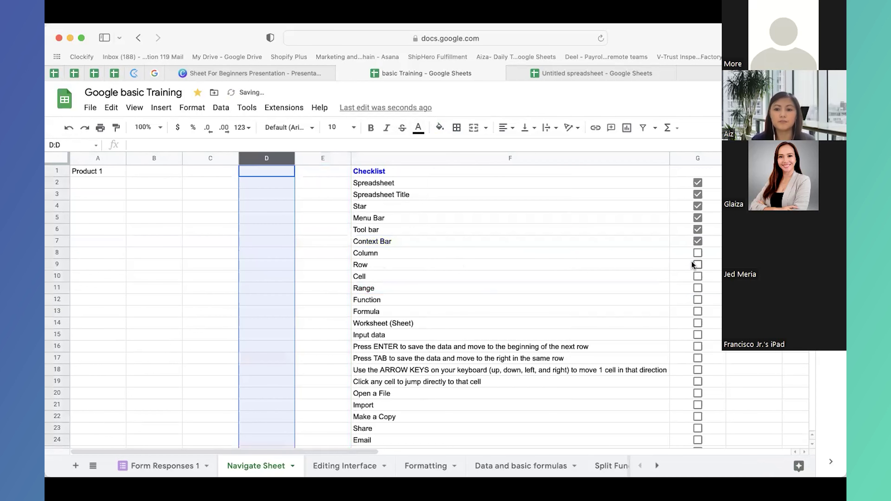
- Tick the Column, Row and Cell items in the checklist
left_click(697, 254)
left_click(697, 265)
left_click(697, 276)
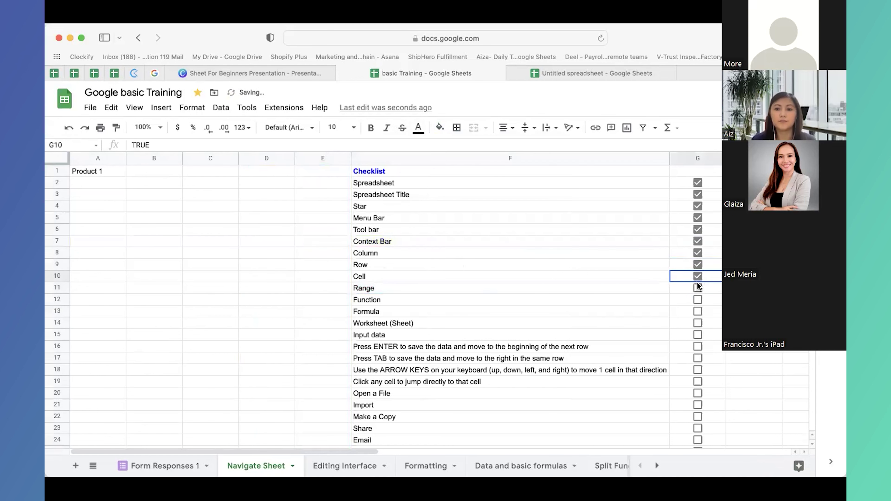
- Tick the Range item in the checklist and select its label cell
left_click(697, 288)
left_click(487, 290)
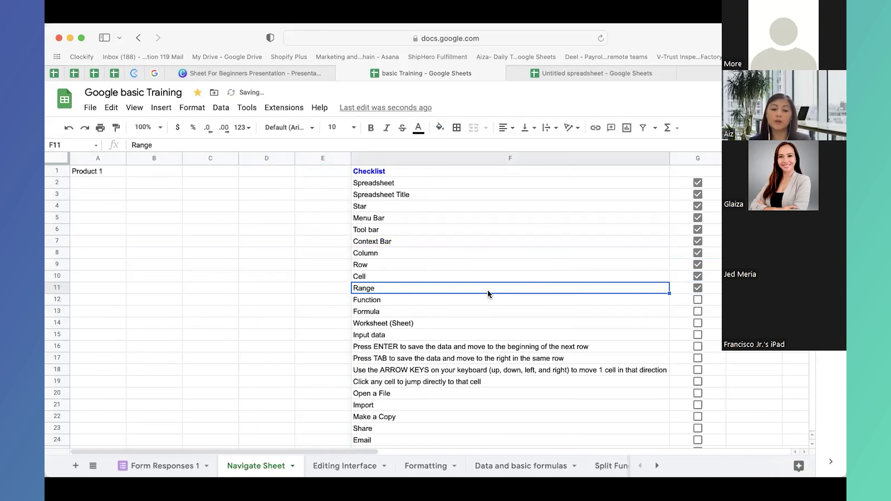
left_click(524, 287)
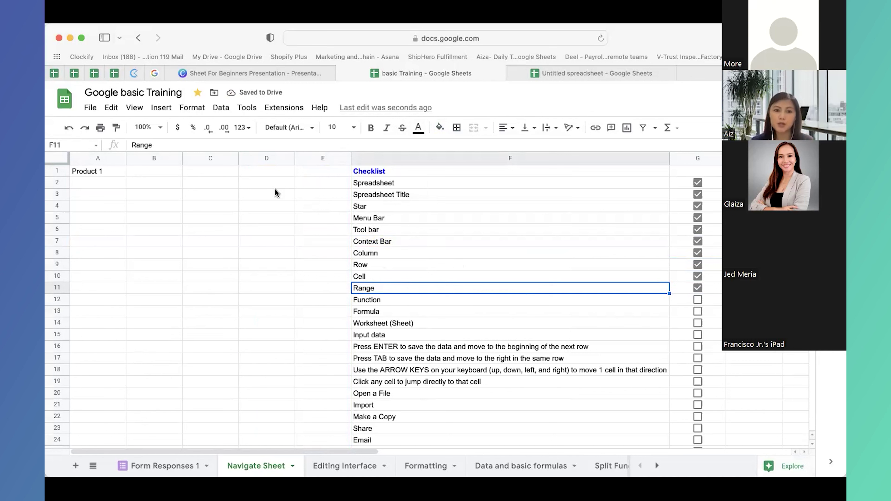
- Highlight columns C to E, rows 6 to 12 and the whole sheet in turn as example ranges
left_click_drag(214, 156, 318, 161)
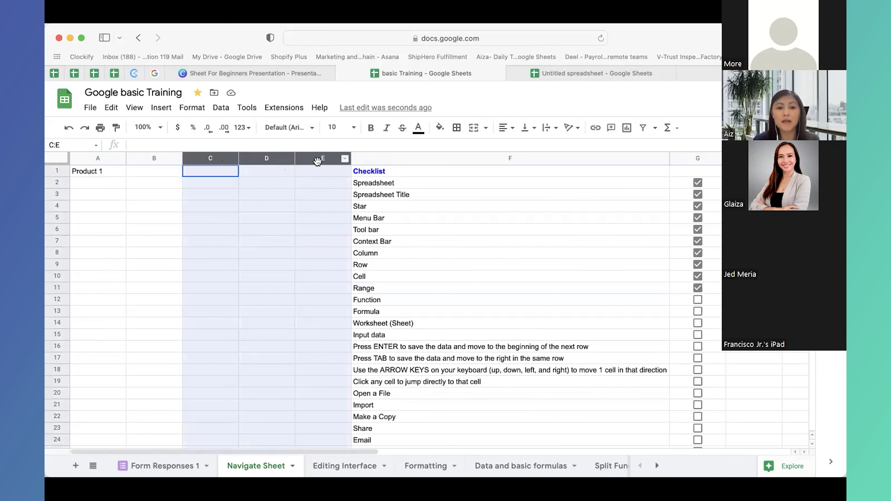
left_click_drag(56, 229, 54, 296)
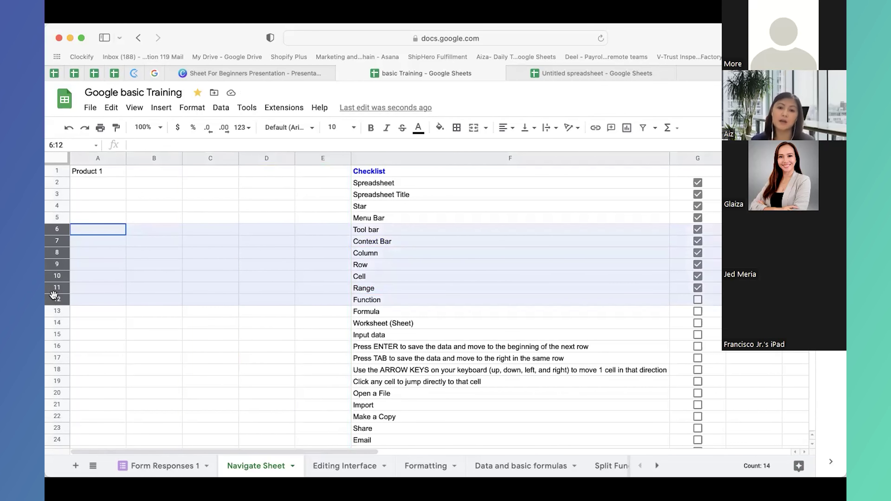
left_click(60, 160)
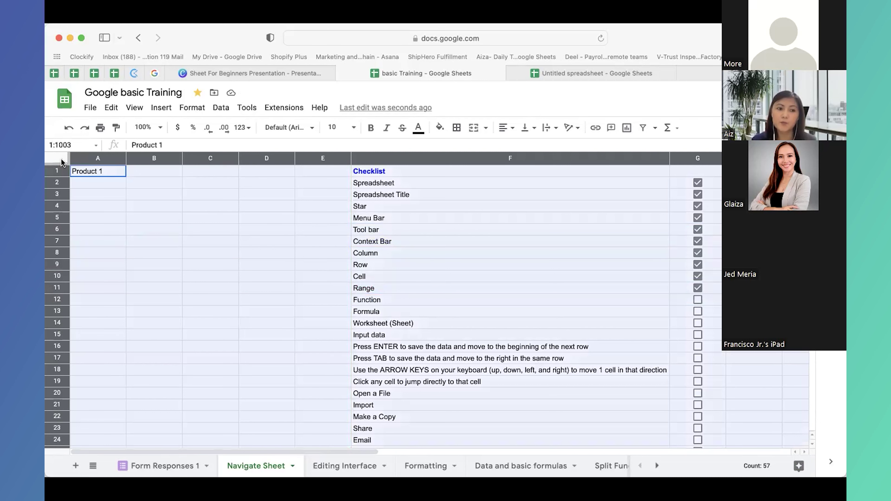
left_click(97, 252)
left_click(55, 162)
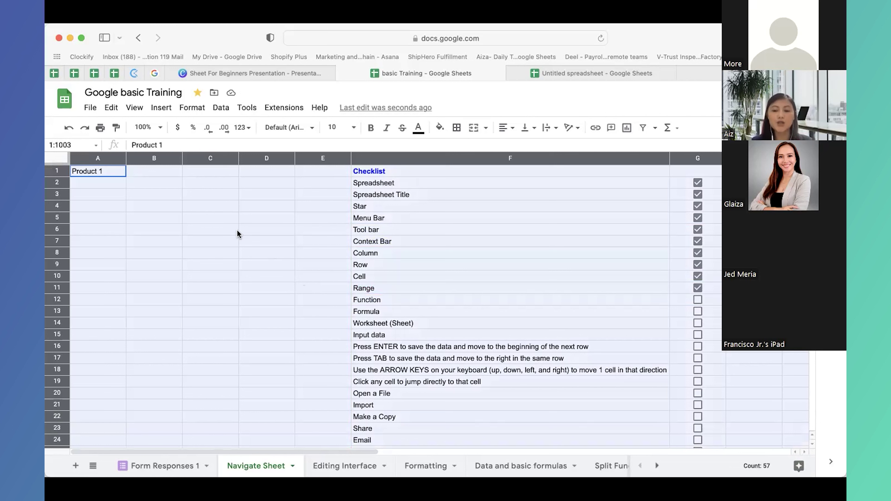
- Tick the Function item in the checklist and select its label cell
left_click(644, 298)
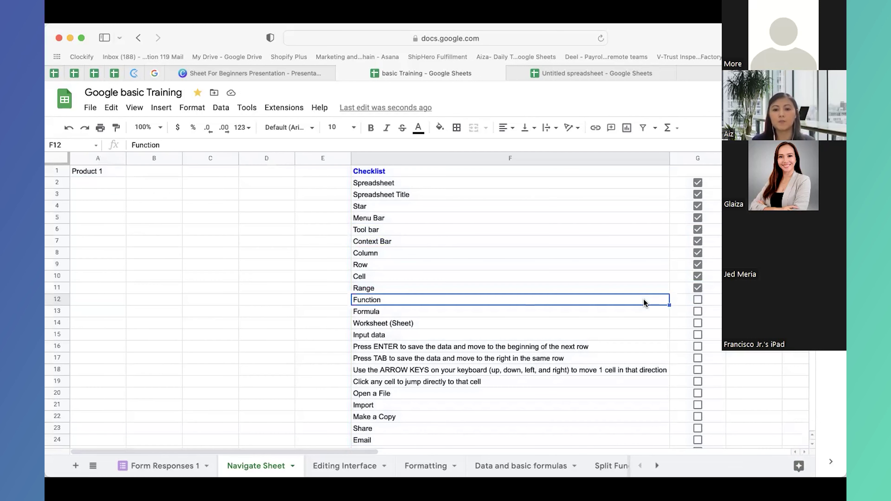
left_click(698, 300)
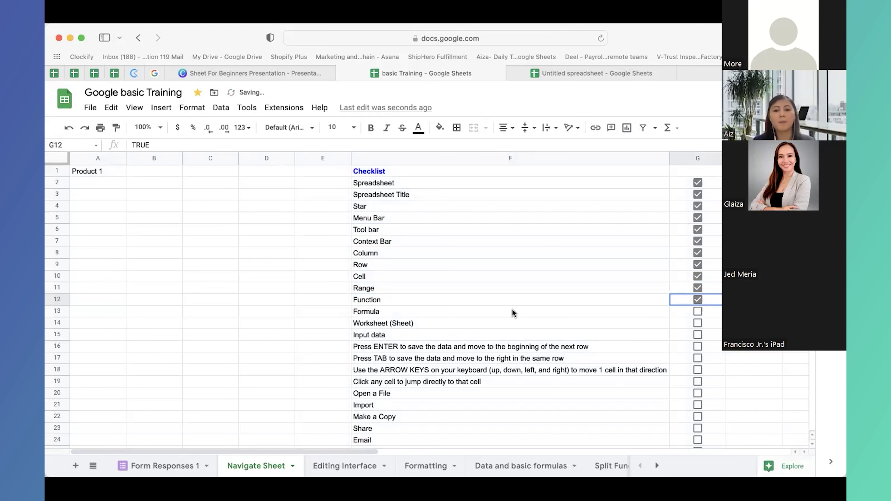
left_click(463, 311)
left_click_drag(474, 306, 466, 305)
key("super+z")
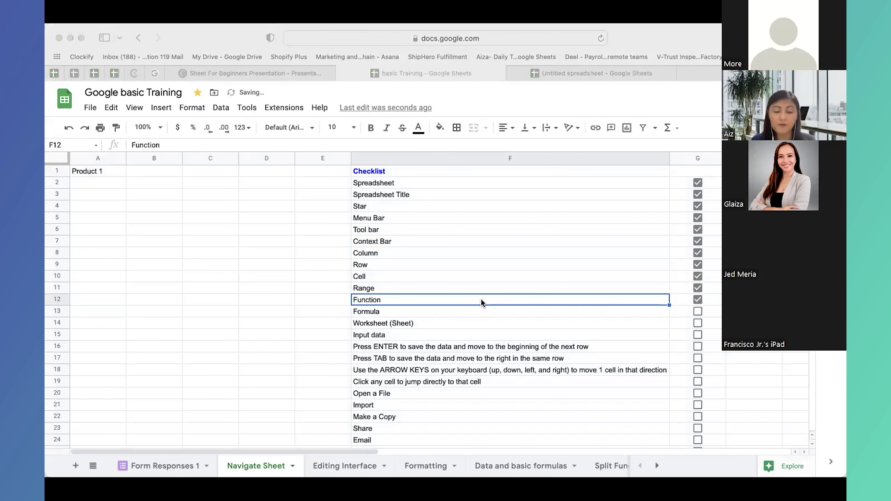
left_click(548, 304)
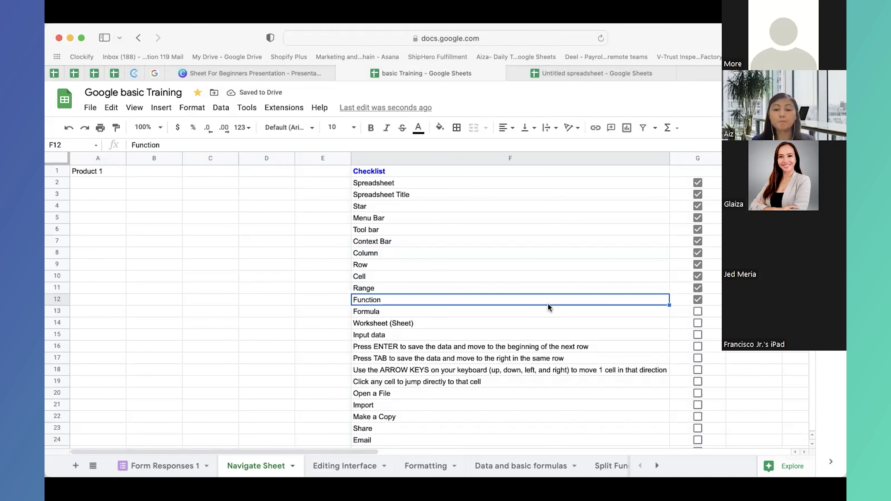
- Browse the list of available functions, looking through categories such as Engineering, Date and Filter, and close it
left_click(676, 130)
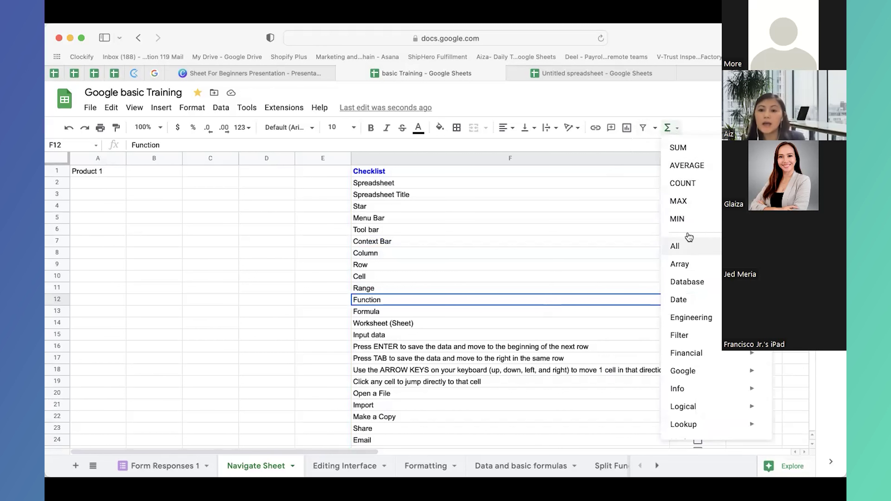
mouse_move(688, 245)
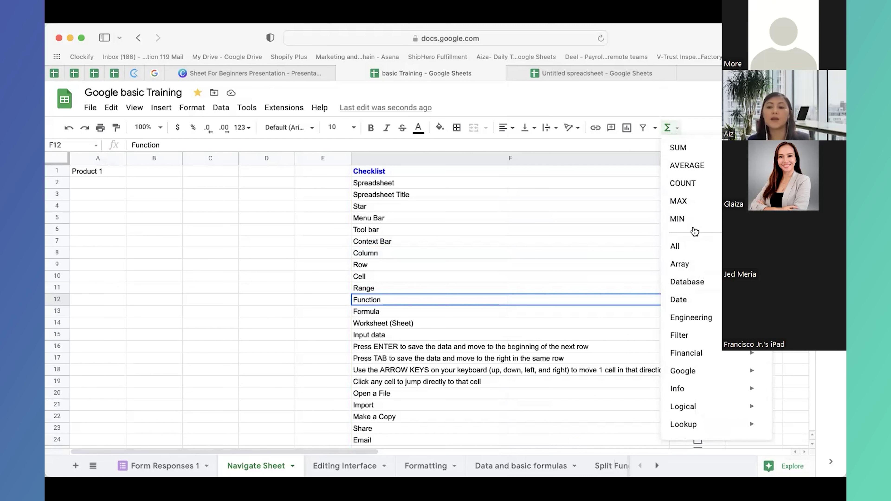
mouse_move(710, 320)
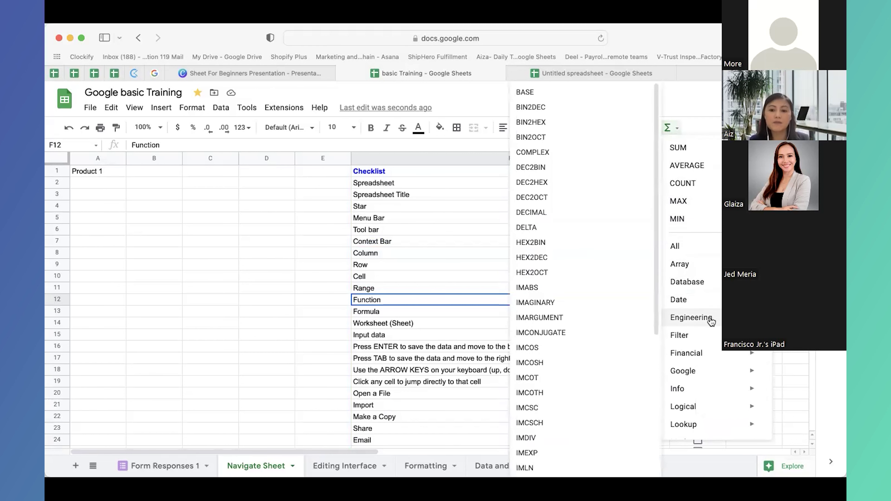
mouse_move(708, 303)
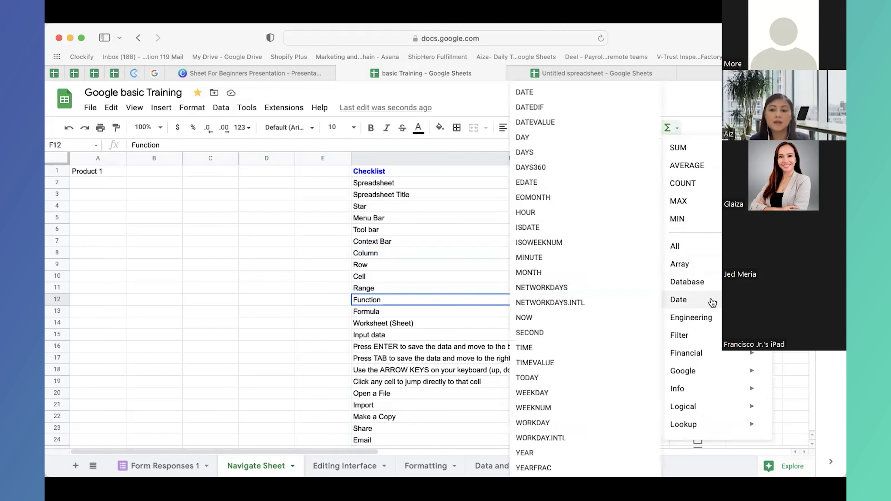
mouse_move(696, 389)
scroll(696, 390, "down", 3)
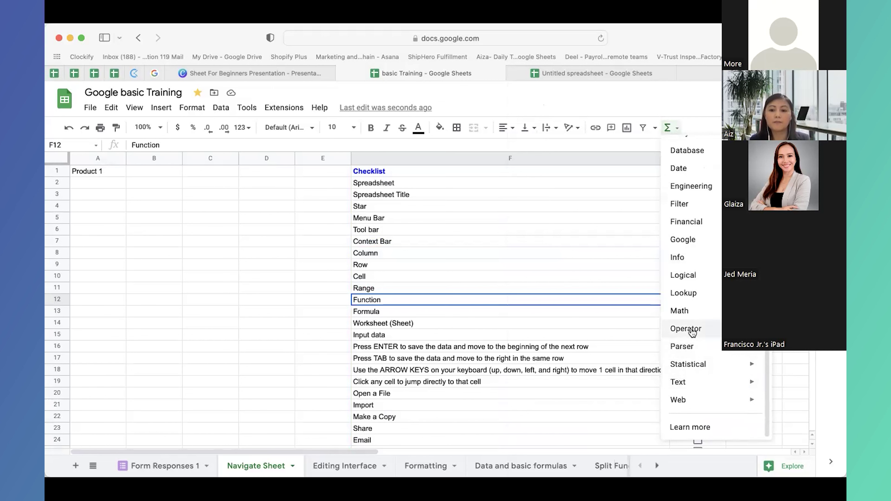
scroll(547, 321, "down", 2)
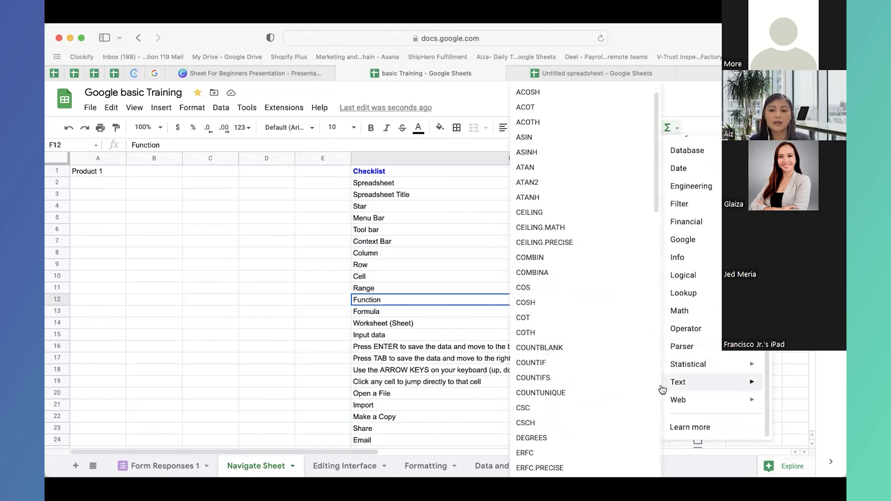
mouse_move(700, 215)
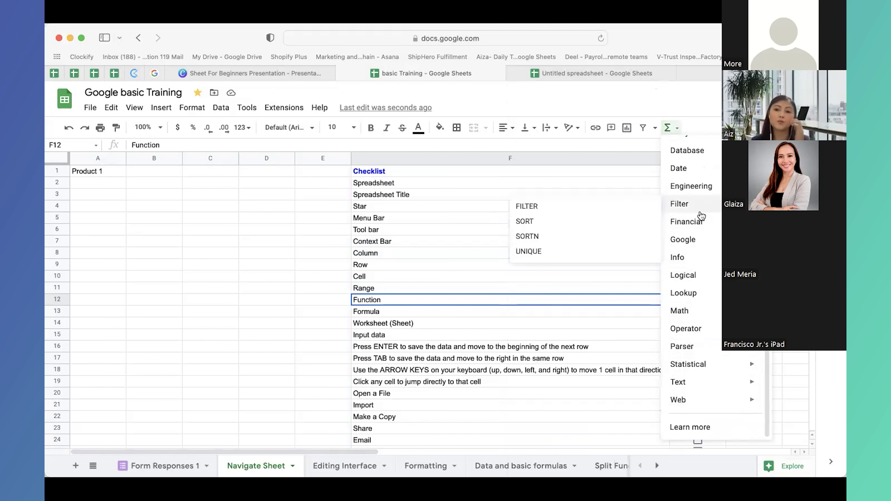
left_click(276, 301)
left_click(483, 299)
- Enter the formula =1+1 in cell D13 beside the Formula item and reselect the cell to show its formula
left_click(385, 315)
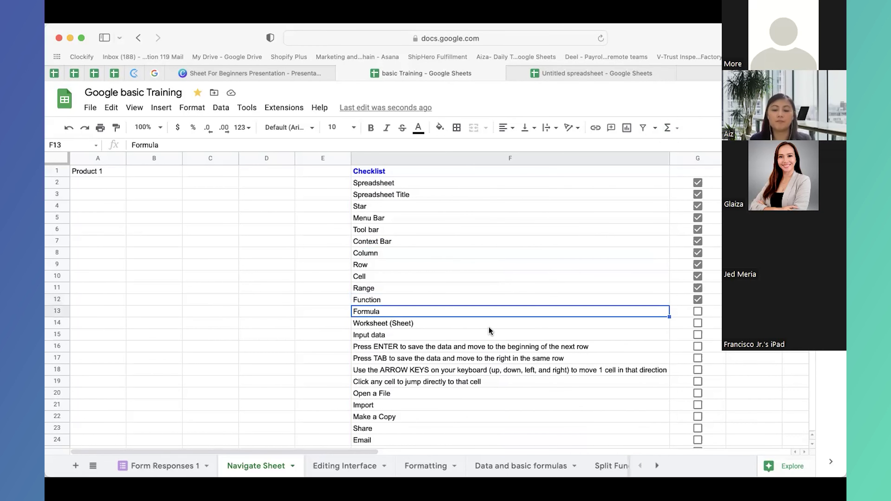
left_click(619, 306)
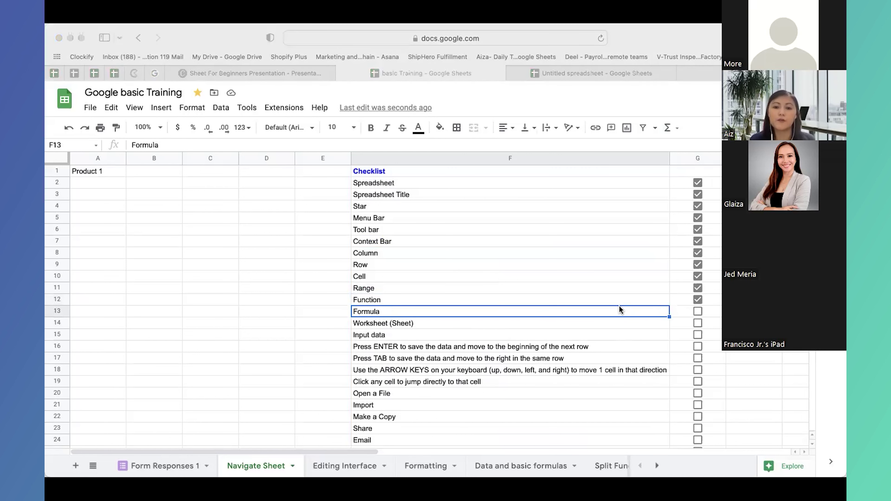
left_click(619, 306)
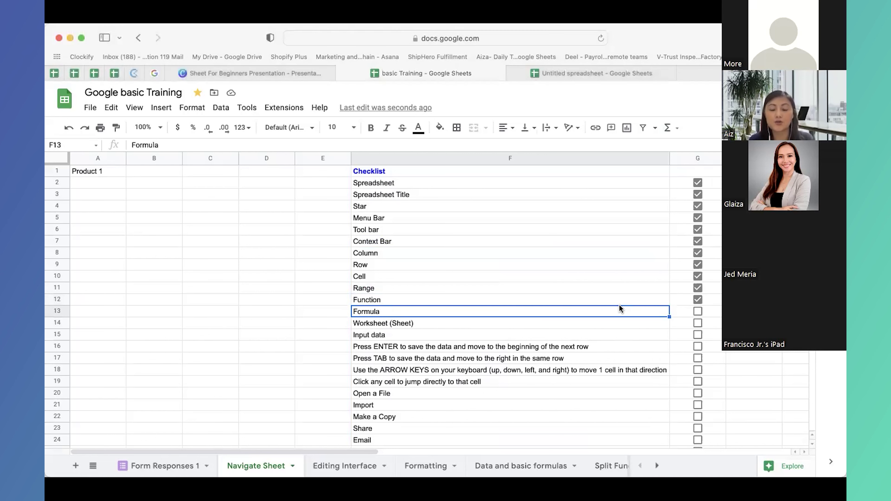
left_click(282, 312)
type("=")
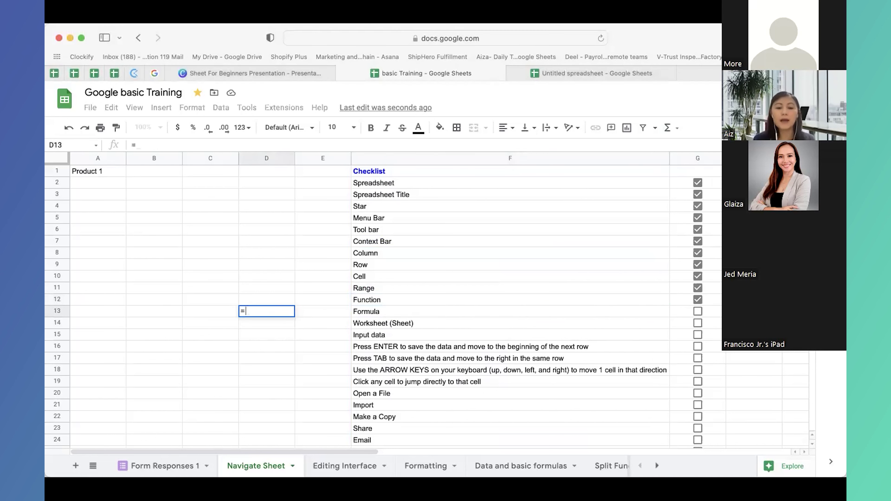
type("1+1")
key("Return")
left_click(281, 311)
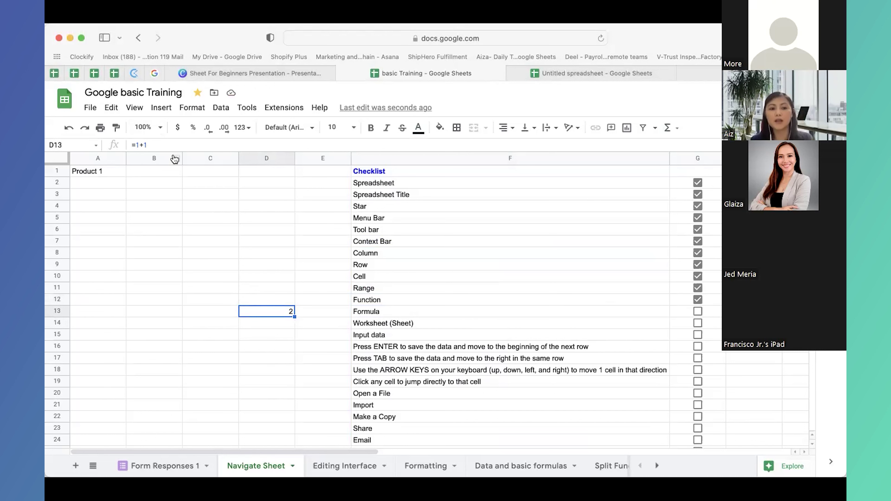
- Clear the example formula from cell D13 and return to the Formula item
key("Delete")
key("Right")
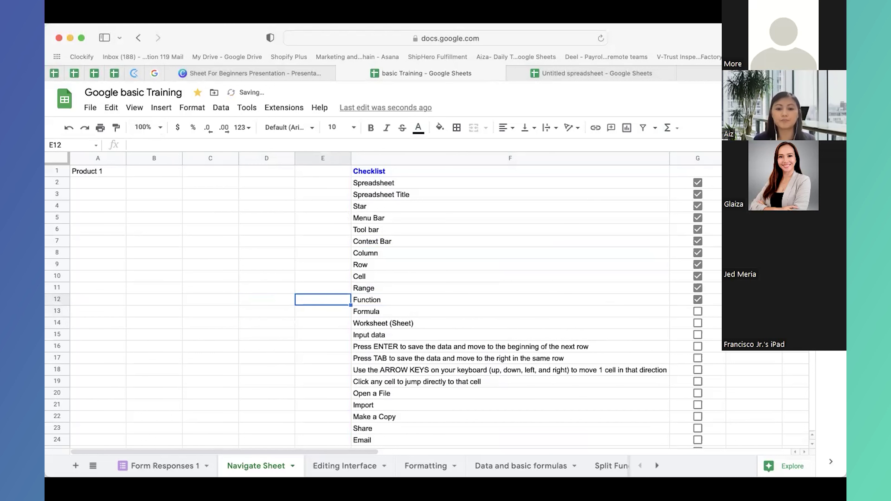
key("Right")
- Tick the Formula item in the checklist
left_click(357, 78)
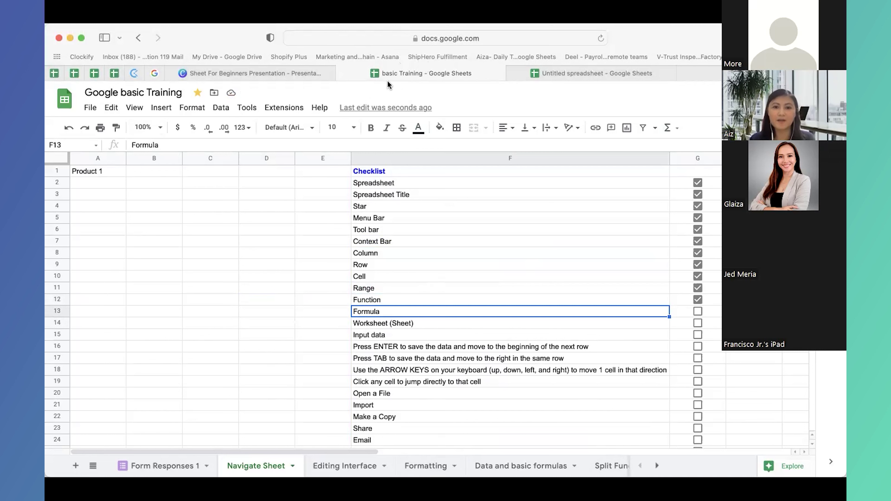
scroll(521, 232, "down", 5)
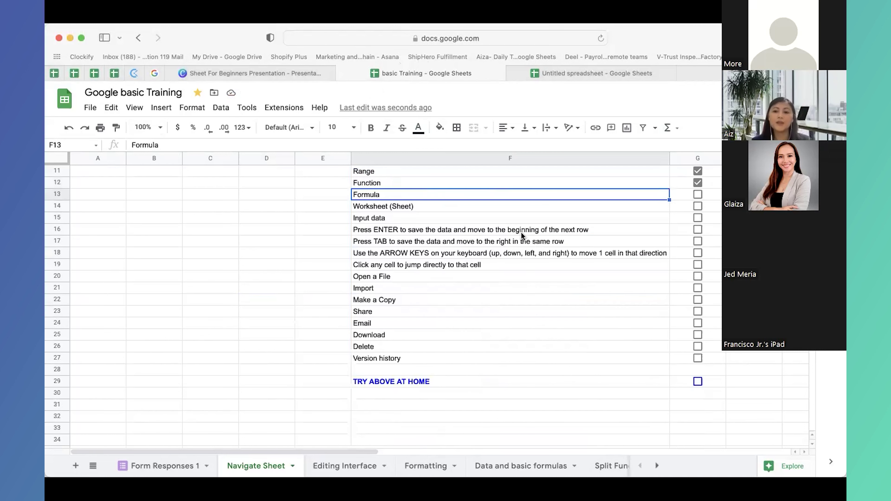
left_click(697, 194)
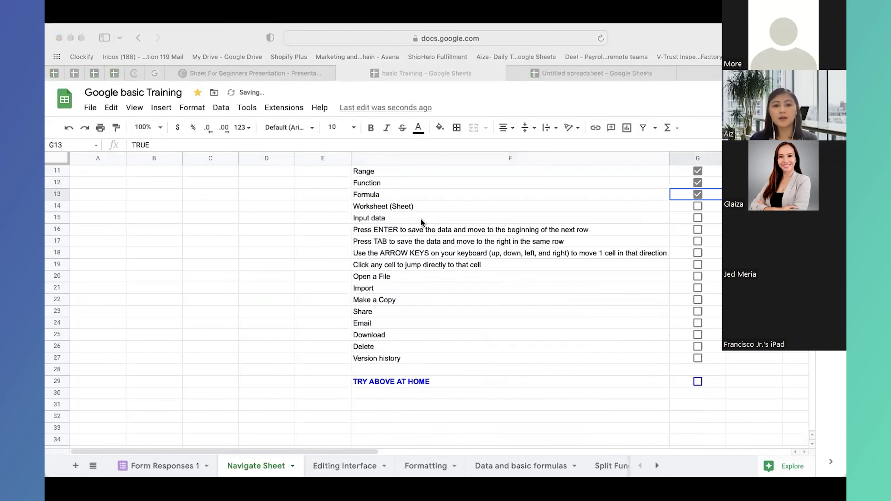
- Select the Worksheet (Sheet) item and highlight the entire Navigate Sheet grid as an example of a worksheet
left_click(455, 207)
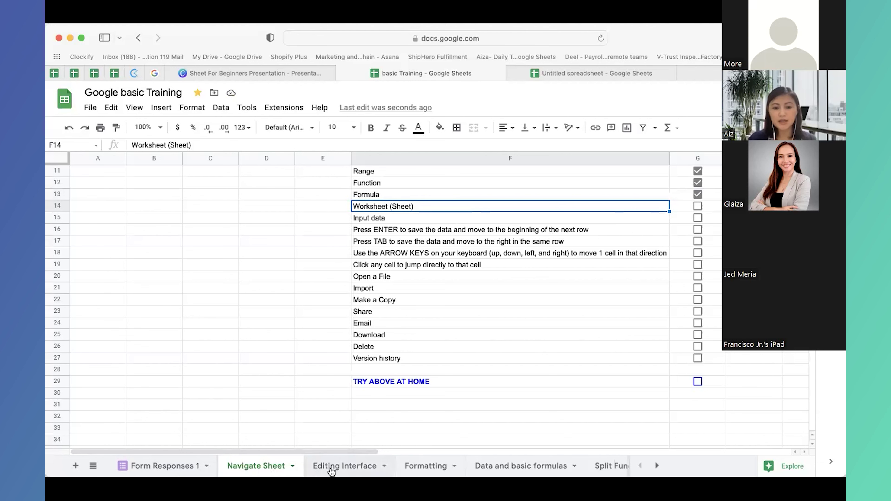
left_click(317, 467)
left_click(264, 464)
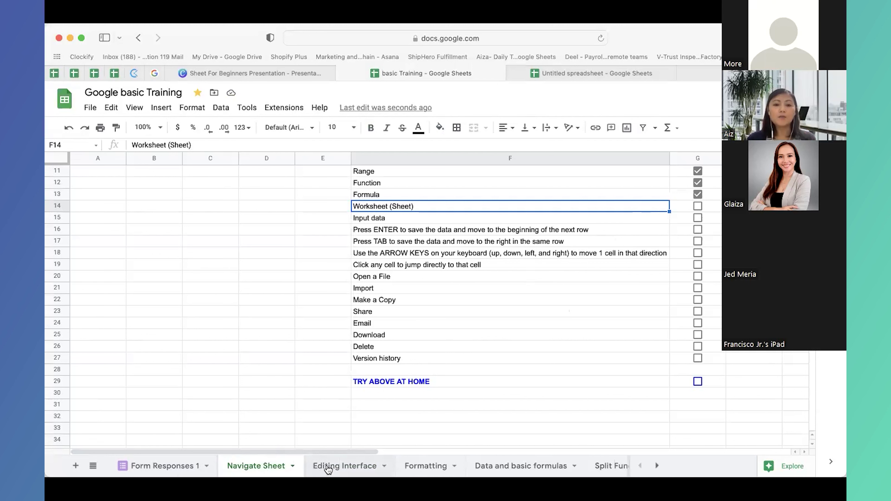
left_click(186, 218)
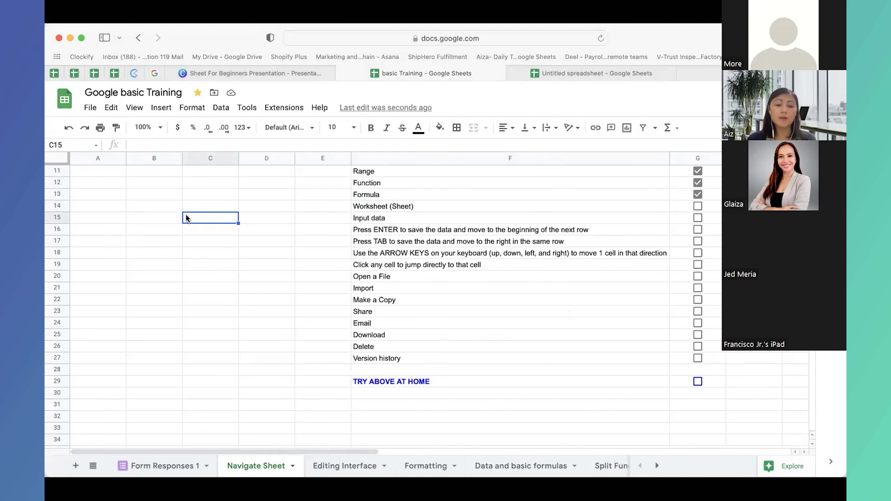
left_click(57, 158)
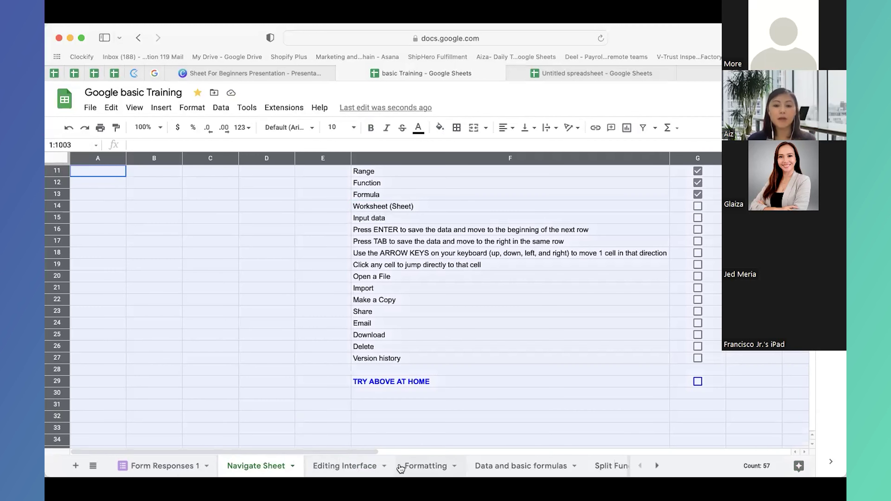
left_click(290, 409)
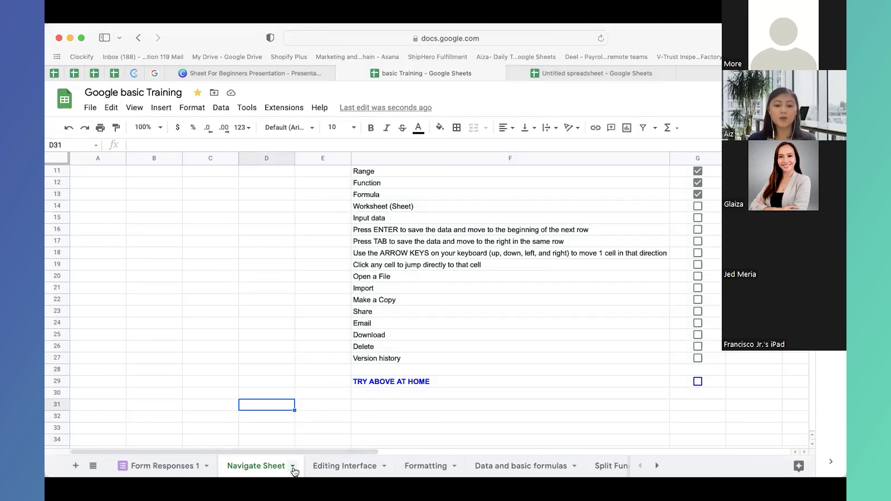
left_click(99, 369)
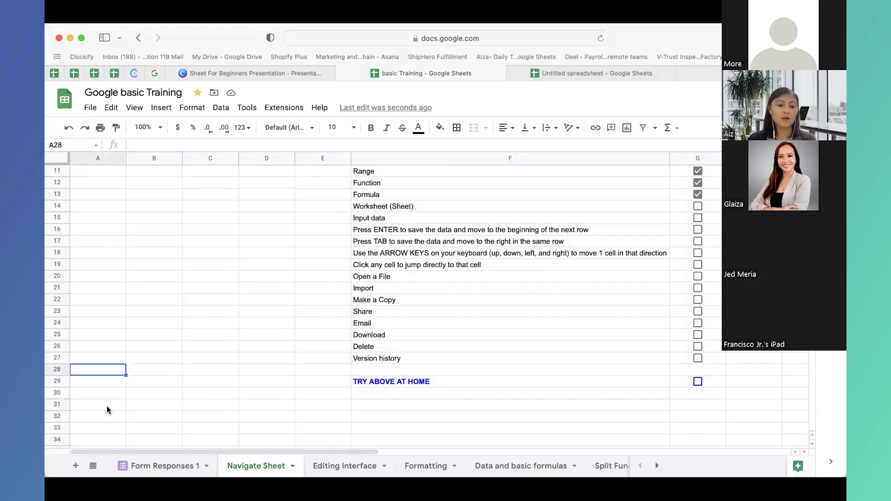
- Add a new worksheet to the spreadsheet and name it Google sheet
left_click(77, 465)
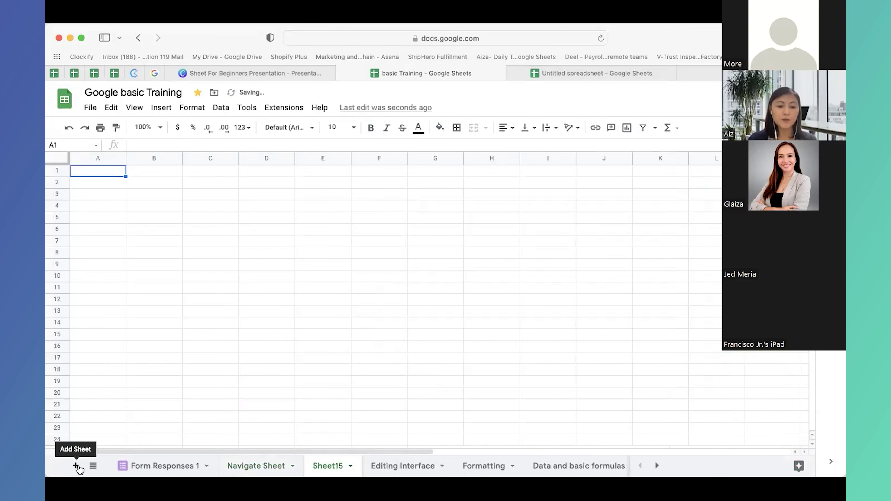
double_click(337, 467)
type("new S")
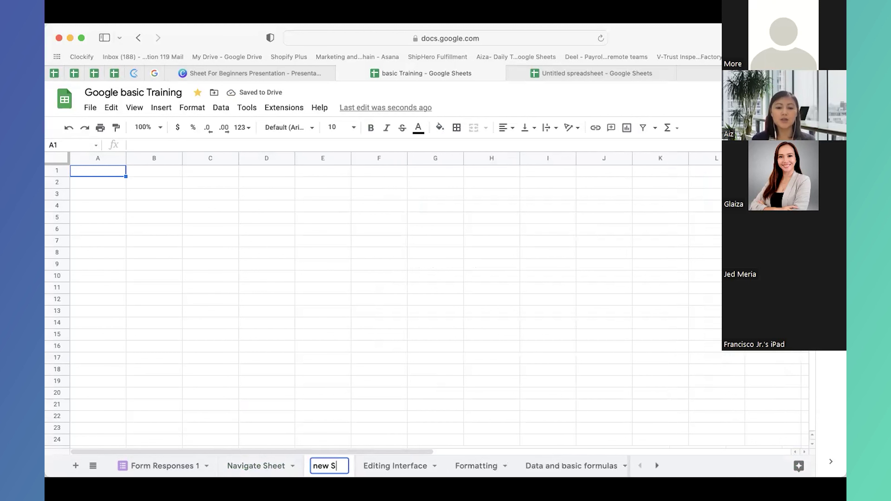
key("BackSpace")
key("BackSpace")
key("BackSpace")
key("BackSpace")
key("BackSpace")
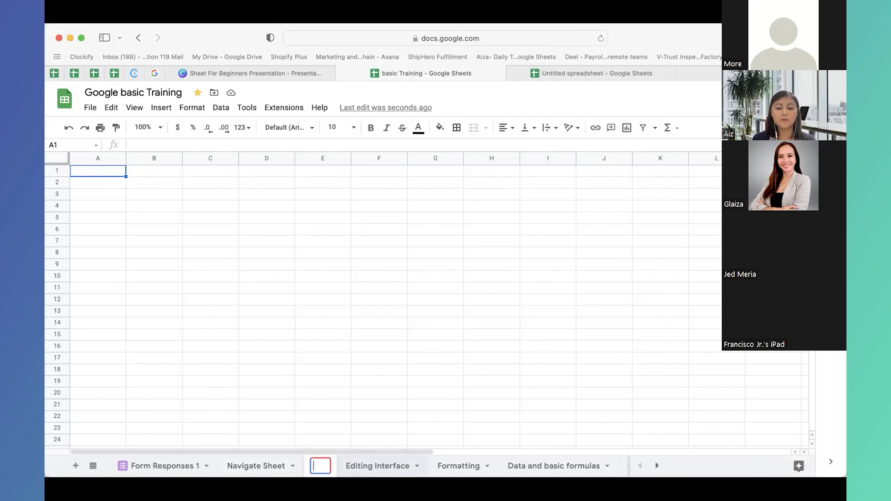
type("Google sheet")
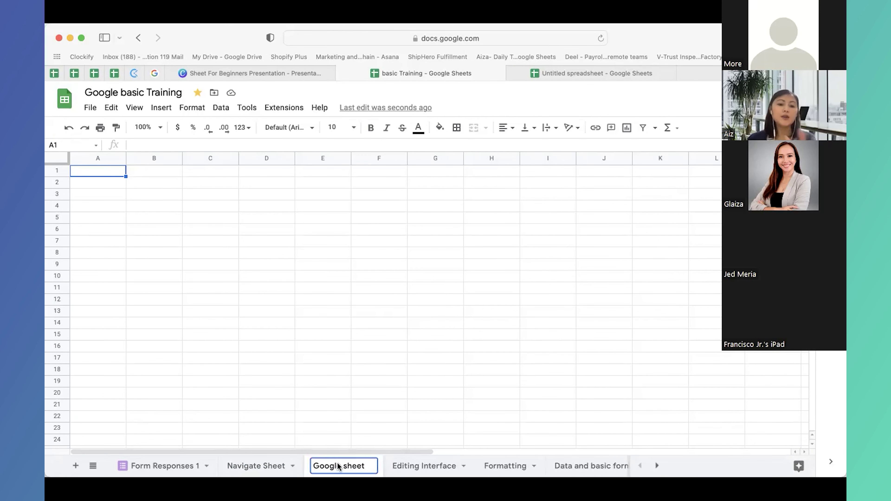
left_click(368, 427)
double_click(343, 468)
left_click(346, 407)
double_click(347, 468)
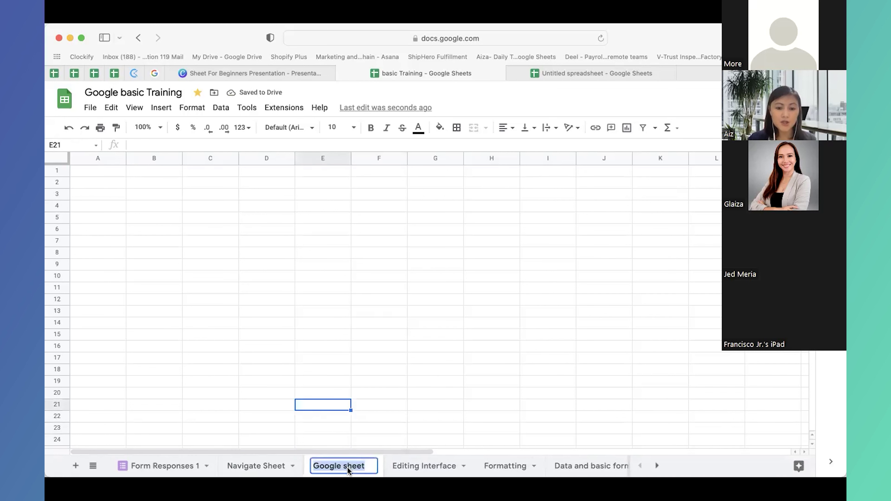
type("sheet")
key("Escape")
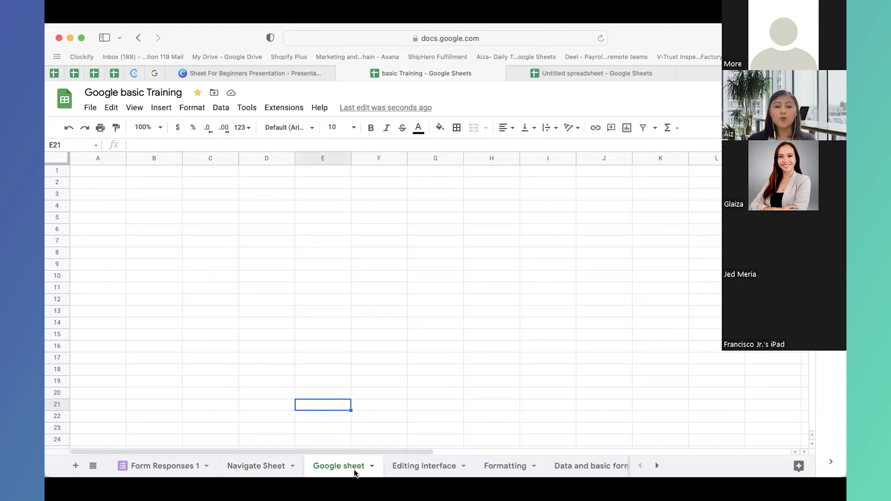
- Rename the Google sheet worksheet as Basic
left_click(372, 467)
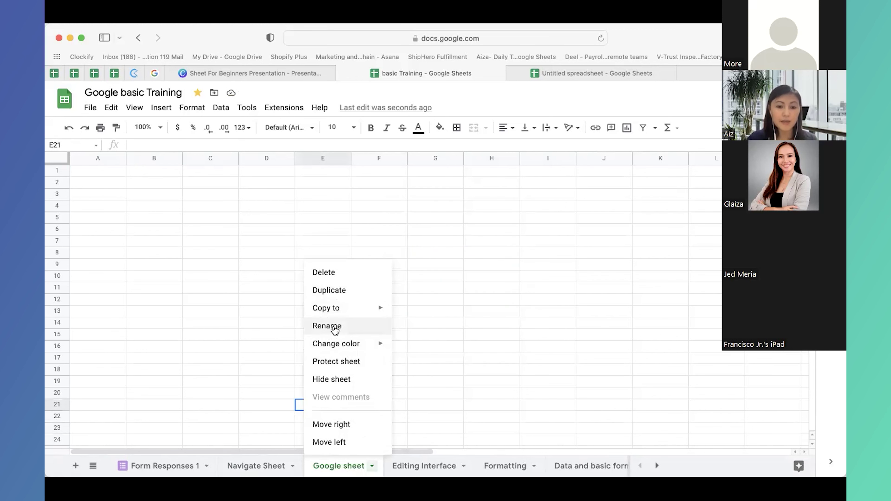
left_click(327, 326)
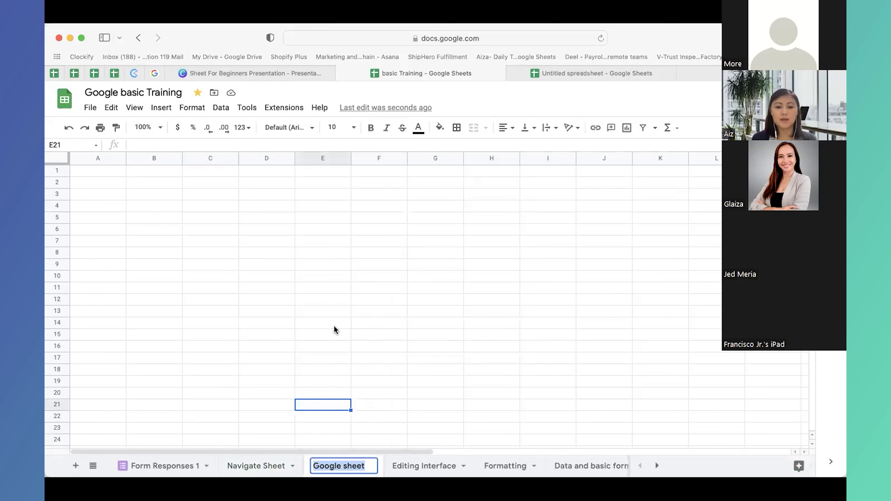
type("Basic")
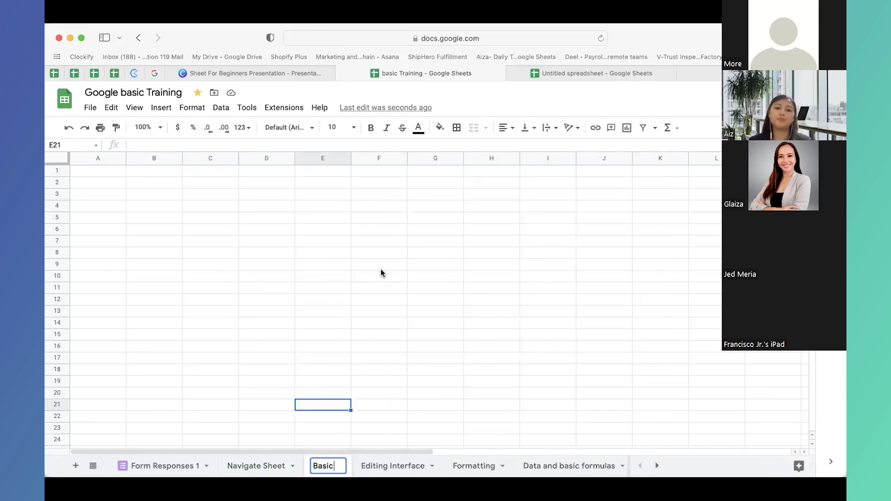
left_click(382, 269)
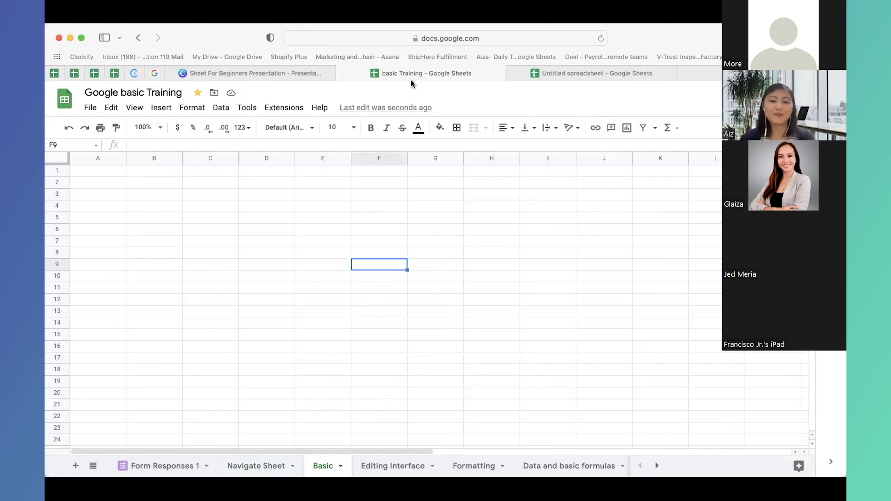
- Return to the Navigate Sheet worksheet and tick the Worksheet (Sheet) item
left_click(260, 467)
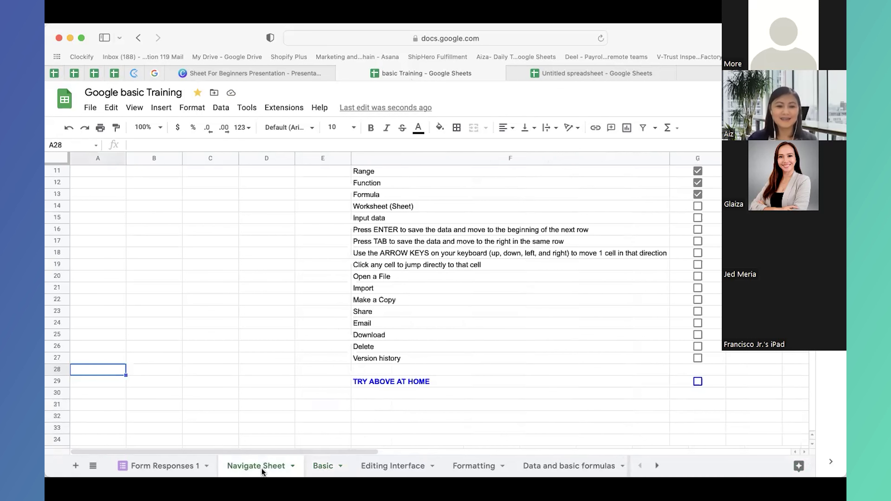
left_click(697, 206)
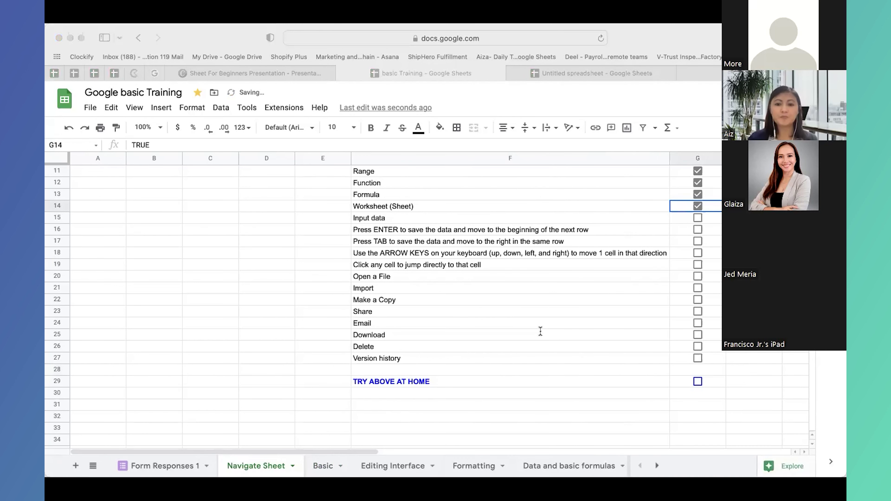
- As an example for the Input data item, enter Product 1 in cell A15 and Product 2 in cell A16
left_click(413, 221)
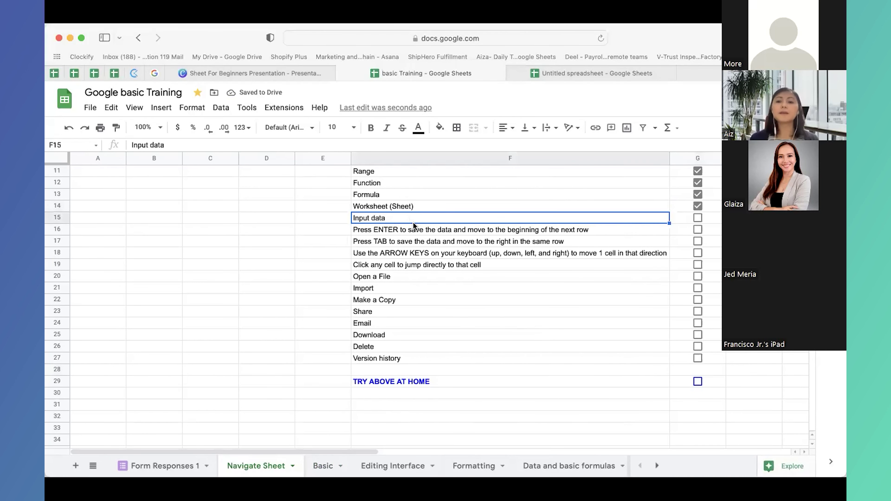
key("Right")
key("Left")
key("Left")
key("Left")
key("Left")
key("Left")
key("Left")
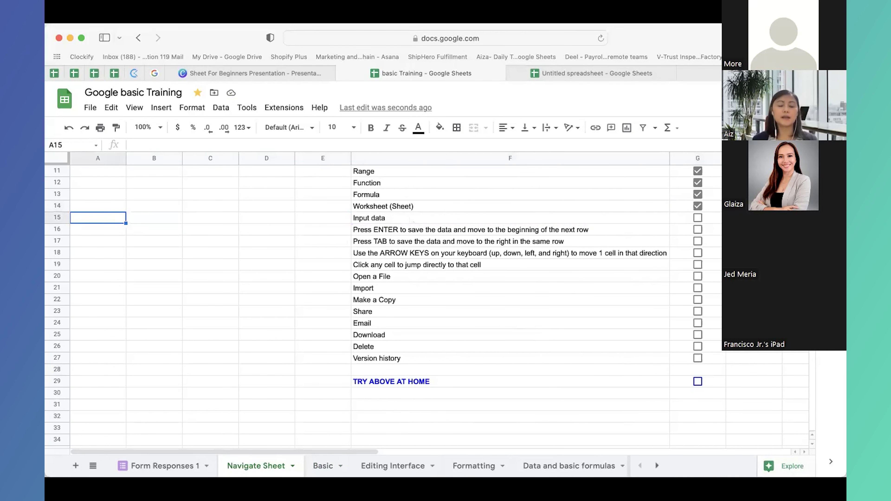
type("pres")
key("BackSpace")
key("BackSpace")
key("BackSpace")
key("BackSpace")
type("product")
key("Return")
key("Up")
type("Product 1")
key("Return")
type("Product 2")
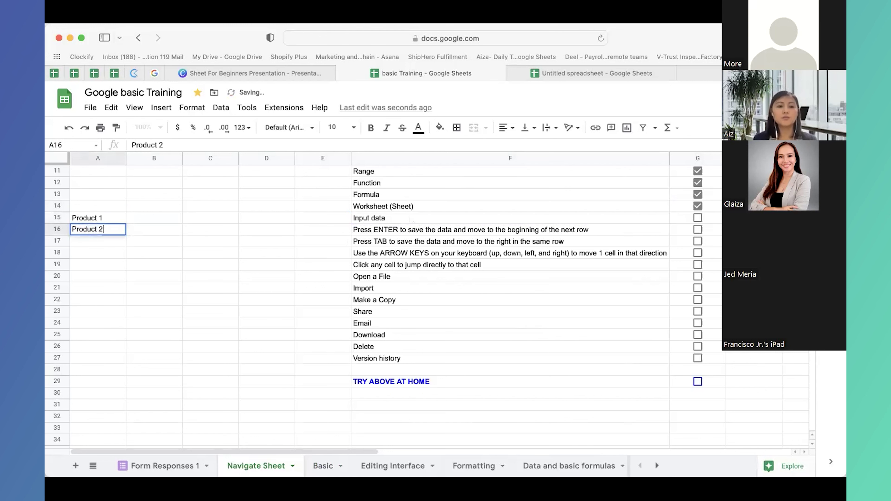
key("Return")
- Extend the product series from A15:A16 down to cell A26 with autofill
left_click_drag(95, 220, 101, 230)
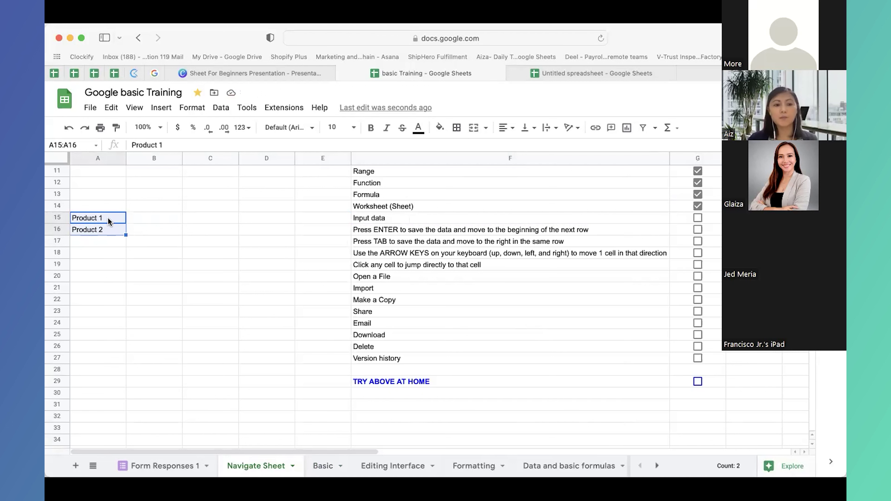
left_click_drag(125, 234, 125, 351)
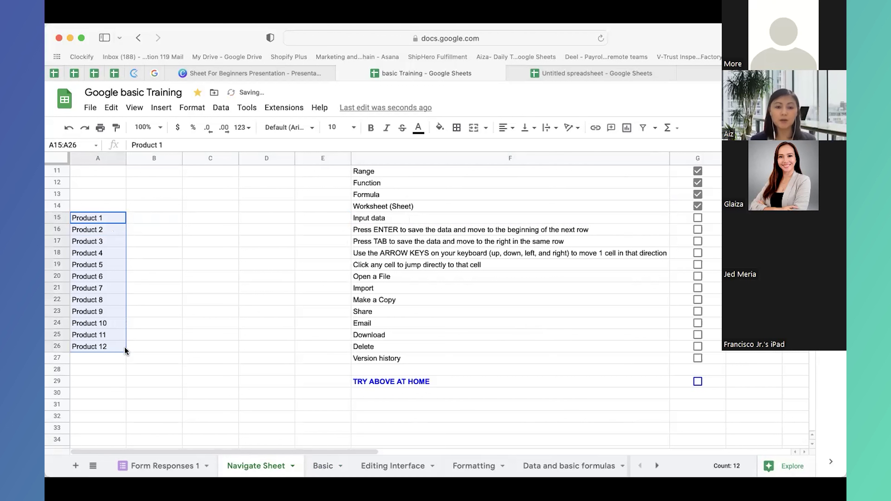
left_click(158, 218)
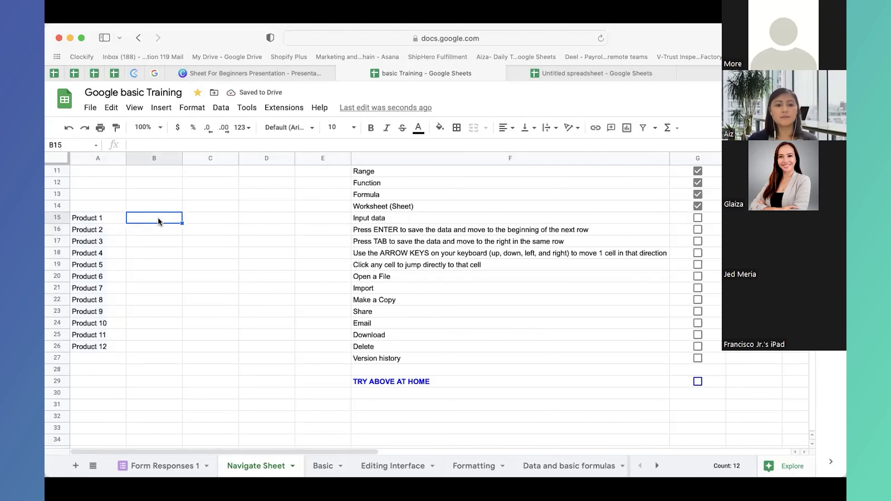
left_click(259, 221)
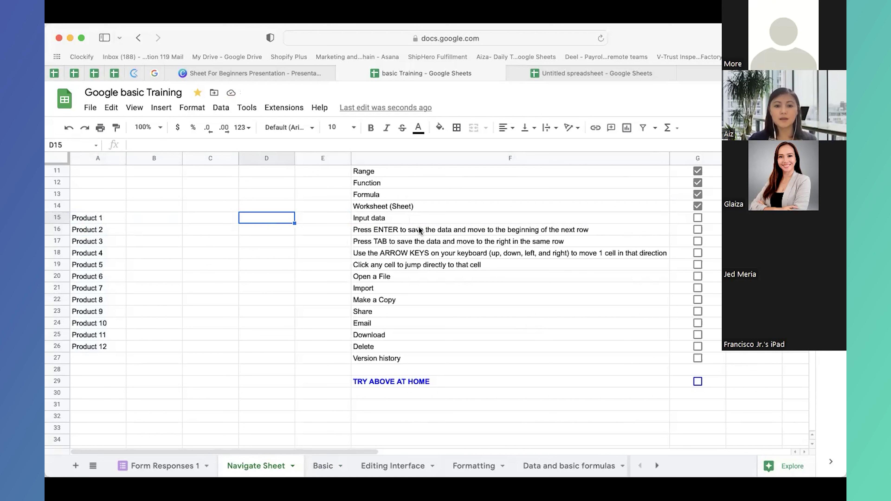
- Go to the checklist item about saving data and moving to the next row, and enter Product in B15 and Product 2 in B17
left_click(421, 221)
left_click(433, 228)
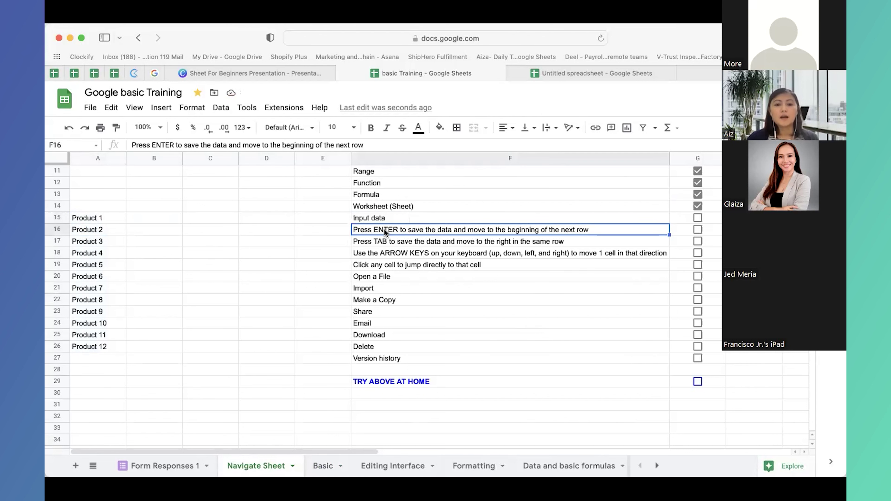
left_click(218, 231)
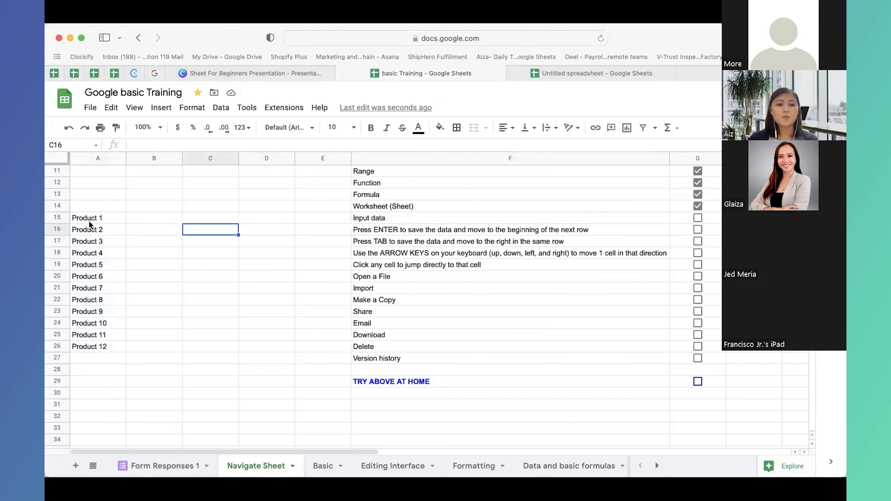
left_click(91, 219)
left_click(147, 218)
type("Product")
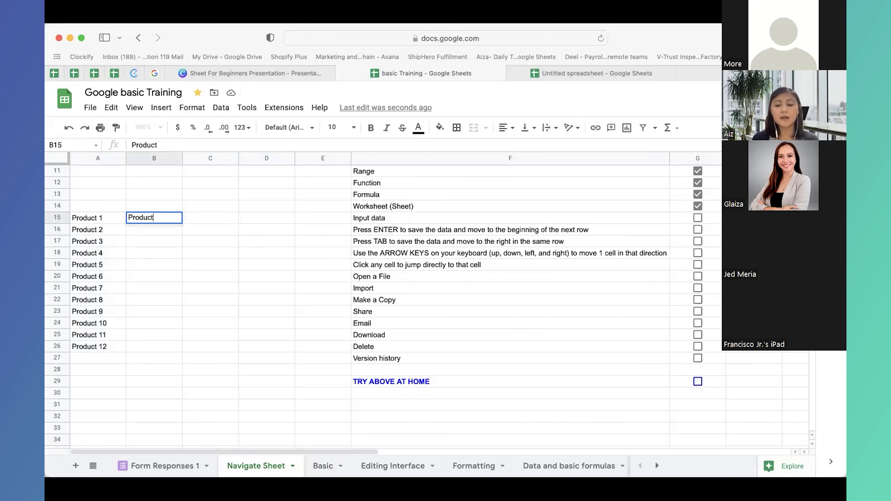
key("Return")
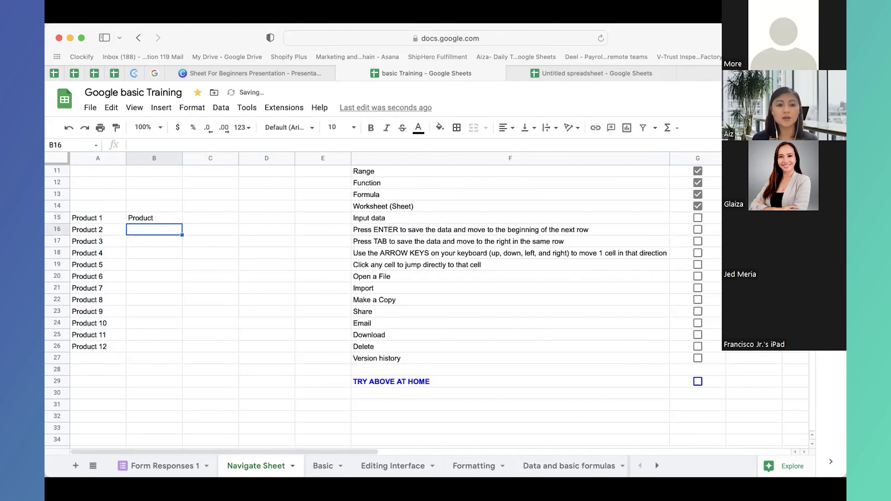
left_click(155, 241)
type("Product 2")
key("Return")
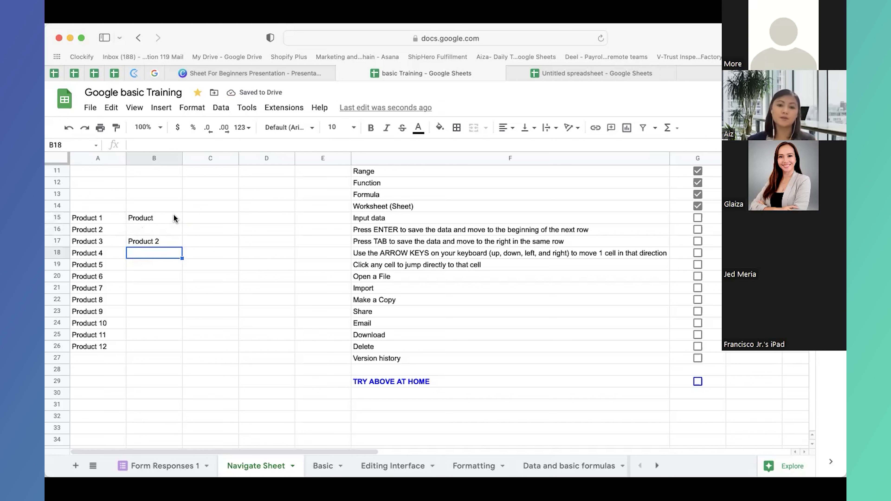
- Select the checklist item about moving to the right in the same row and move the selection cell by cell along row 17 from B17
left_click(385, 241)
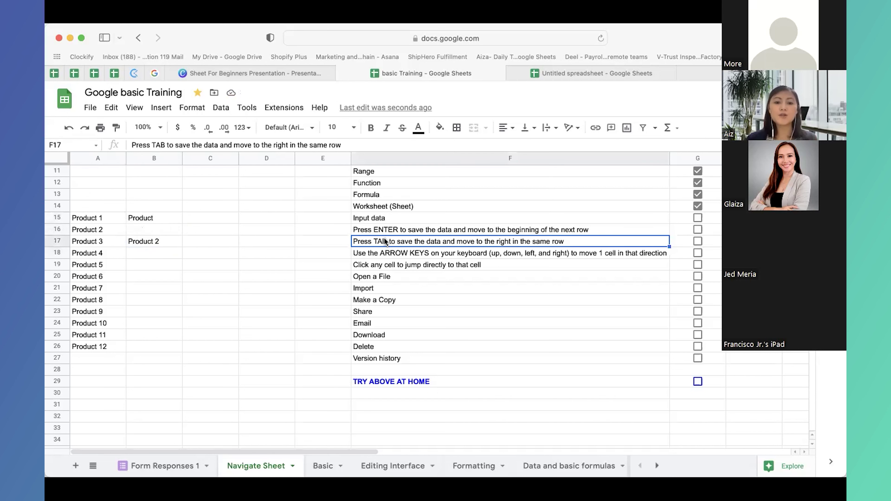
left_click(135, 242)
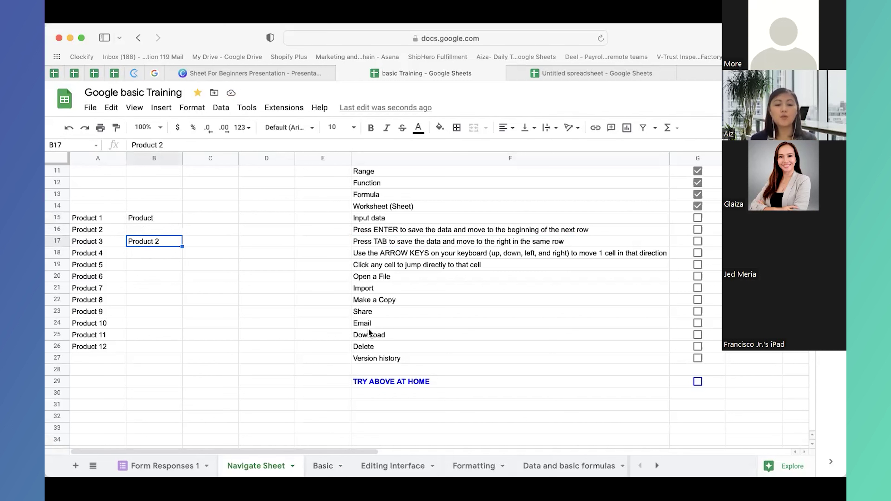
key("Tab")
key("Tab")
key("Tab")
key("Left")
key("Right")
key("Right")
key("Right")
key("Left")
key("Left")
key("Left")
key("Left")
key("Left")
key("Left")
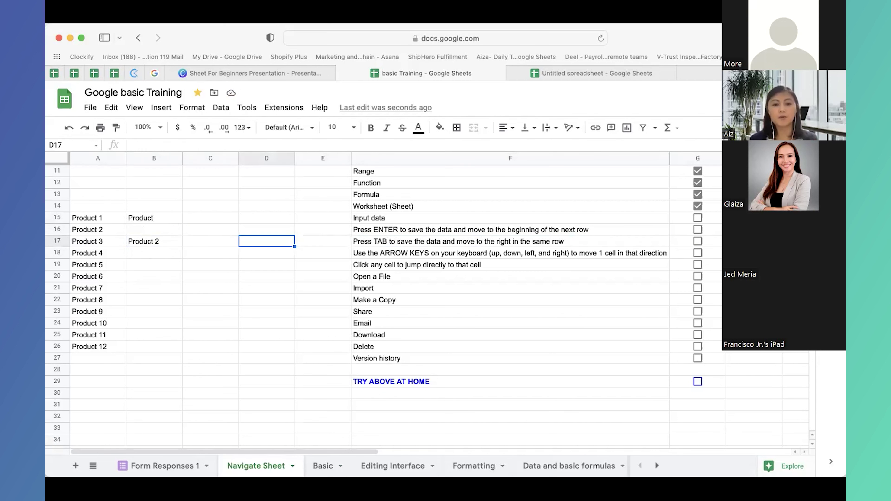
key("Right")
key("Right")
key("Right")
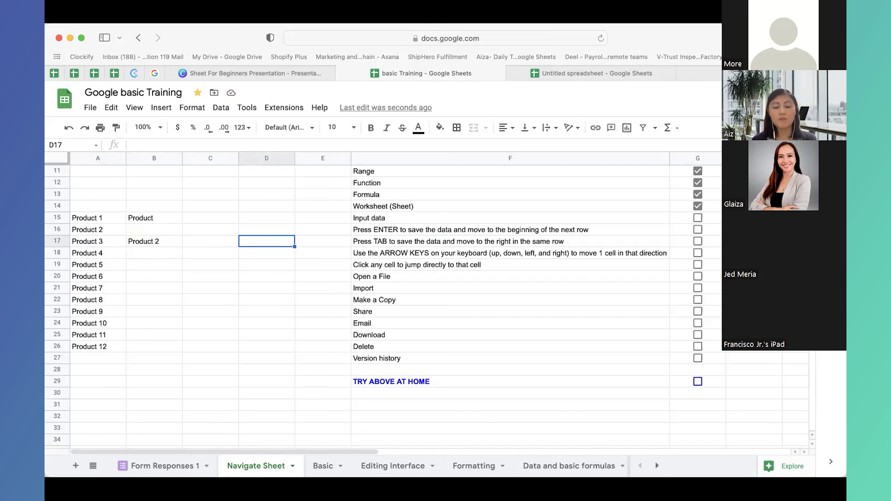
- Tick the Input data item and the two items on saving data and moving to the next row or to the right
left_click(698, 218)
left_click(698, 230)
left_click(697, 241)
- Select the item in F18 about moving one cell in any direction and move the selection cell by cell through the surrounding columns and rows to D20
left_click(487, 253)
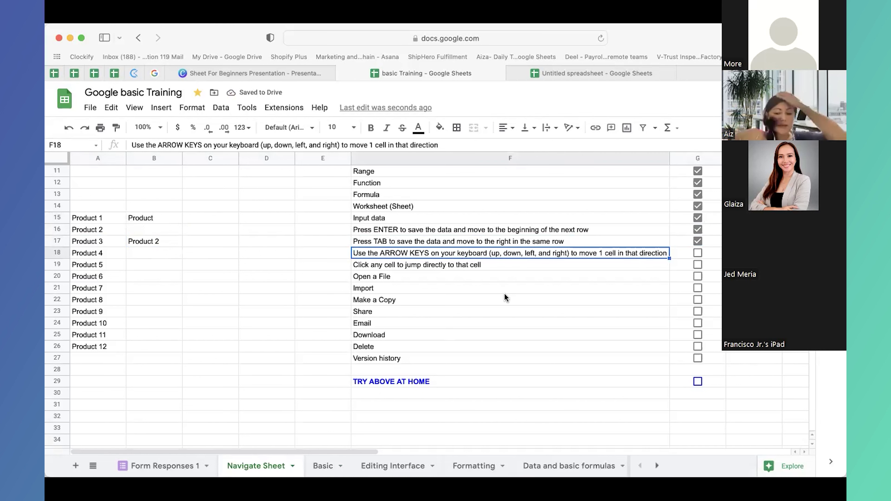
key("Left")
key("Left")
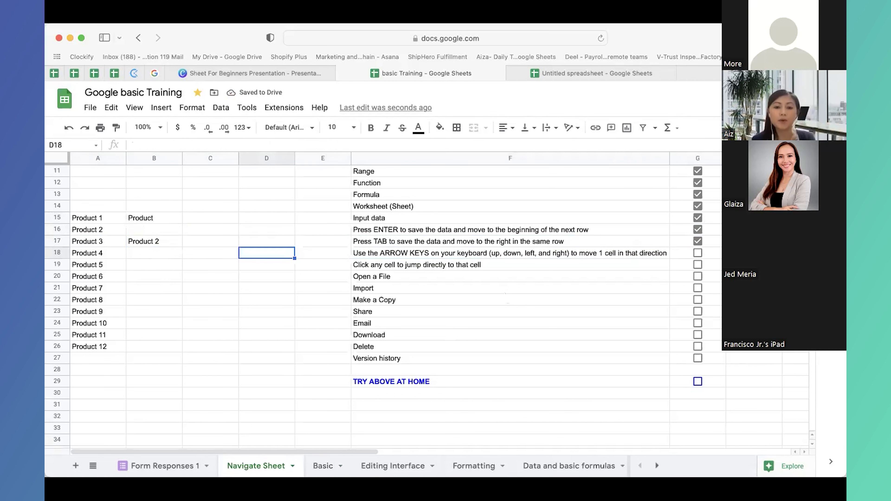
key("Left")
key("Up")
key("Right")
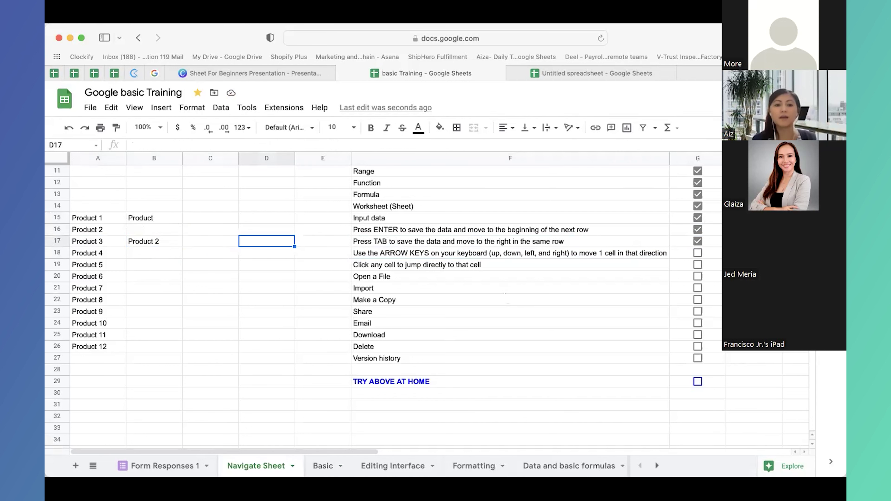
key("Left")
key("Up")
key("Right")
key("Down")
key("Left")
key("Right")
key("Down")
key("Down")
key("Right")
key("Left")
key("Left")
key("Left")
key("Down")
key("Down")
key("Right")
key("Right")
key("Right")
key("Left")
key("Left")
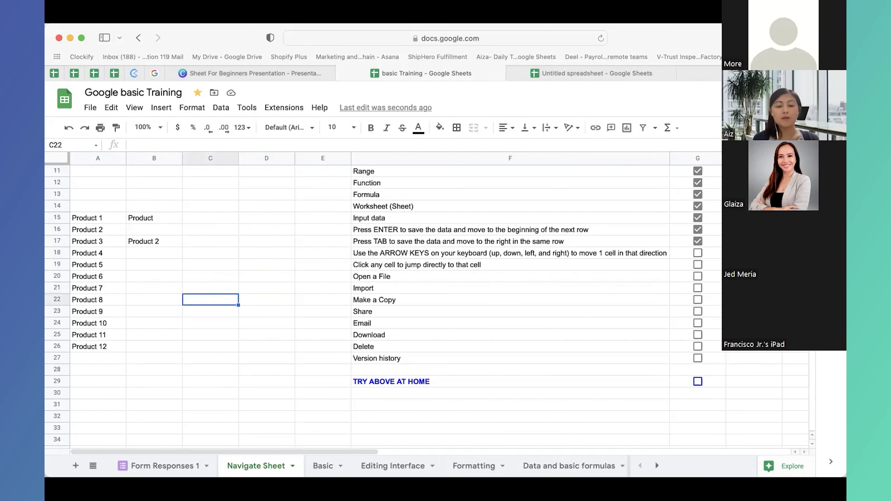
key("Down")
key("Up")
key("Right")
key("Up")
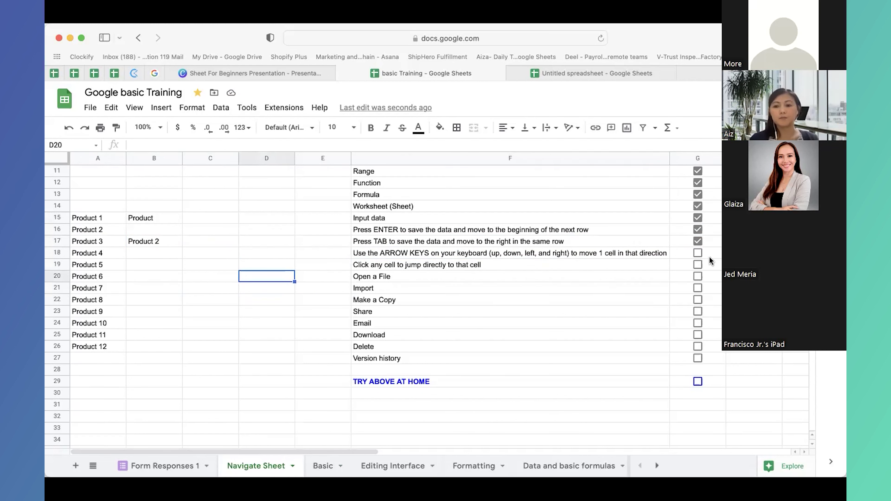
- Tick the one-cell movement item in row 18 and jump directly to cells F19 and F20
left_click(698, 253)
left_click(368, 264)
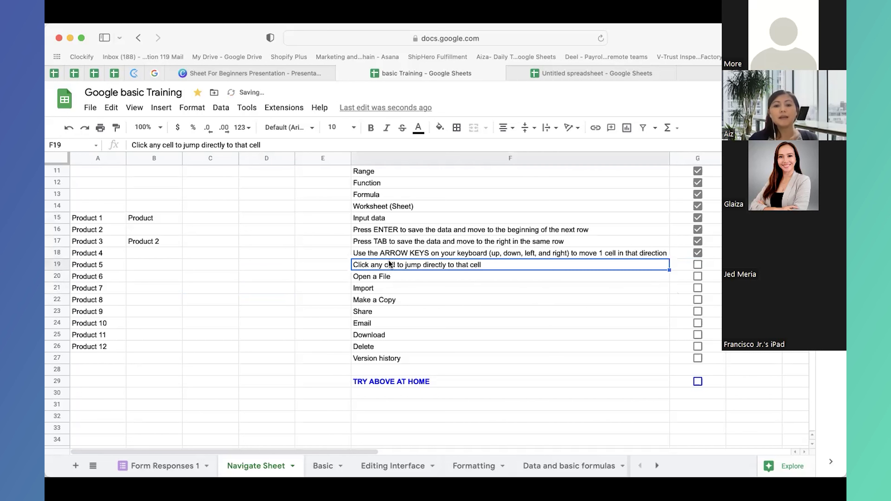
left_click(411, 274)
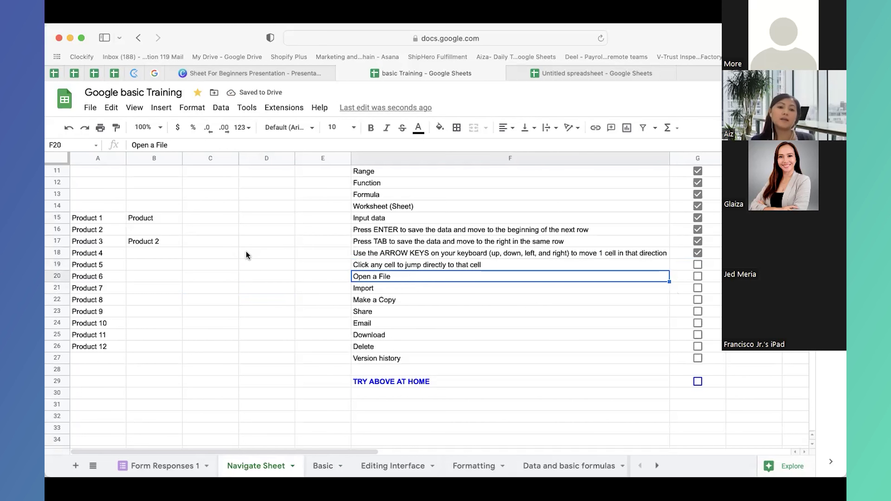
- Clear the product entries in A13:B28 and go to cell A1 of the Basic sheet
left_click_drag(100, 194, 168, 374)
key("Delete")
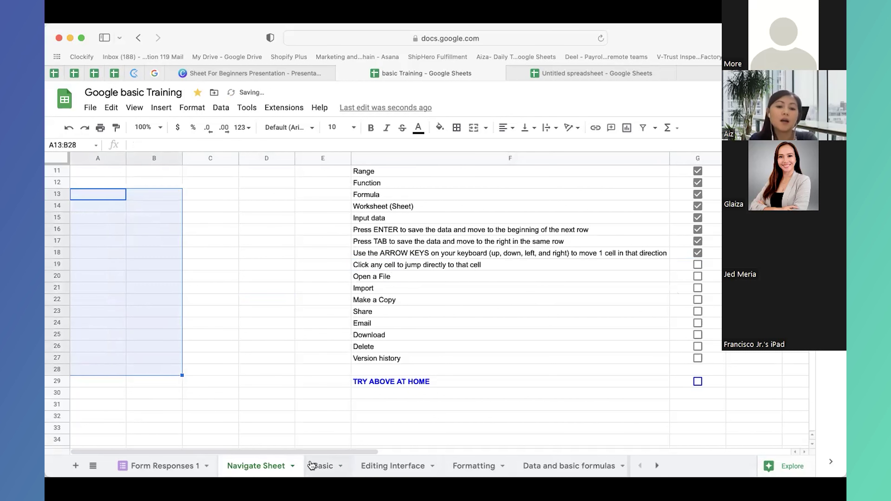
left_click(321, 466)
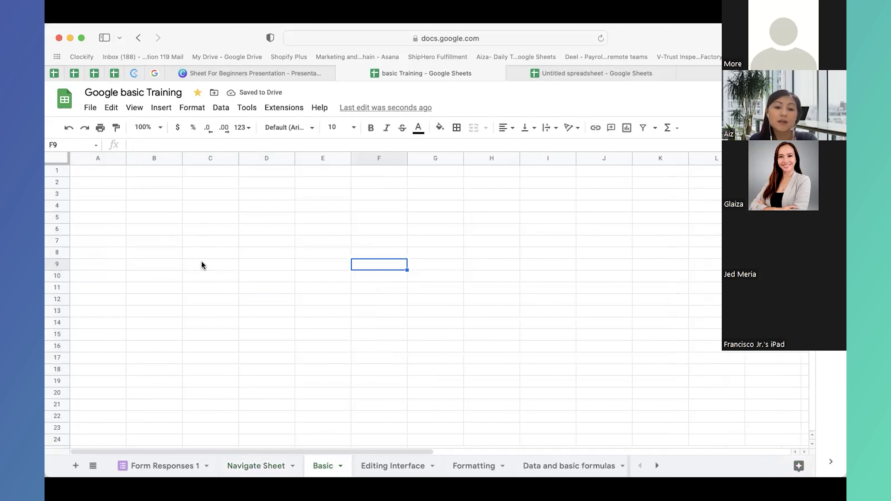
left_click(99, 174)
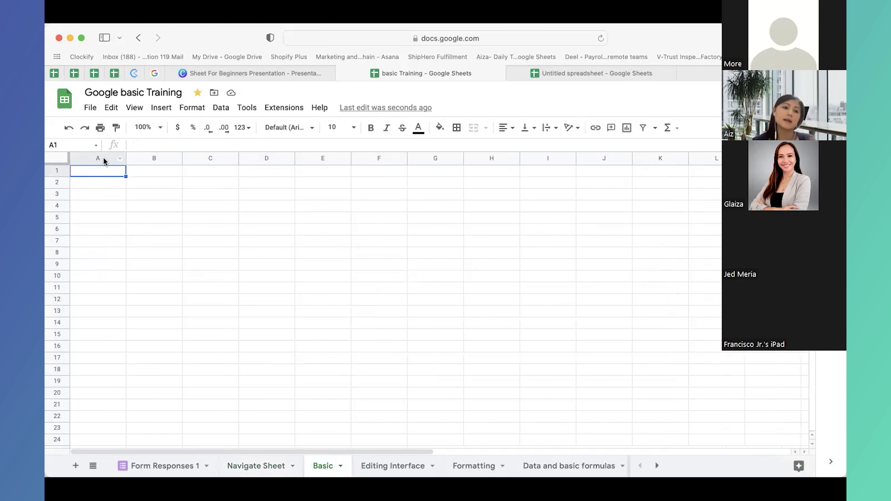
- Open the BTS Data spreadsheet from My Drive and highlight its employee table across A1:K13
left_click(97, 112)
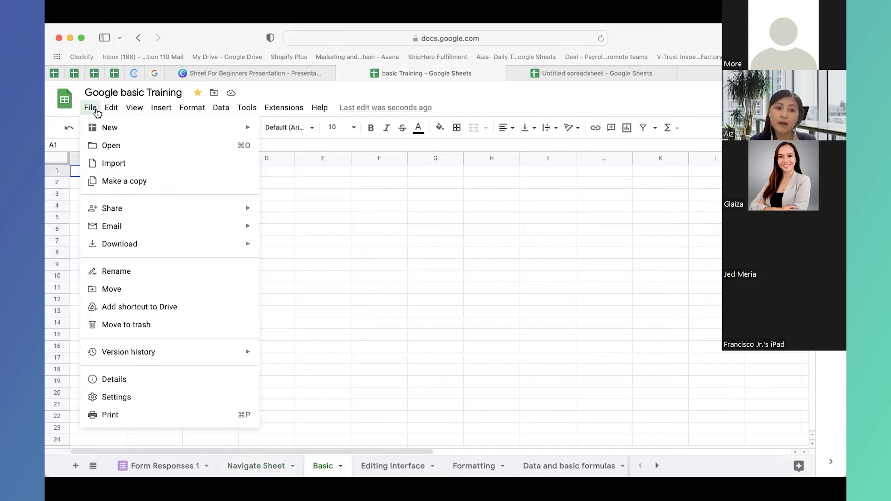
left_click(105, 146)
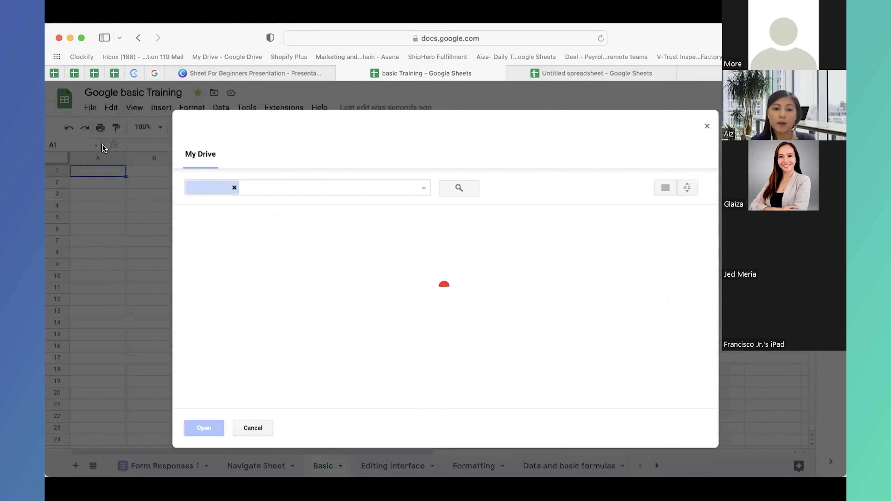
scroll(491, 323, "down", 2)
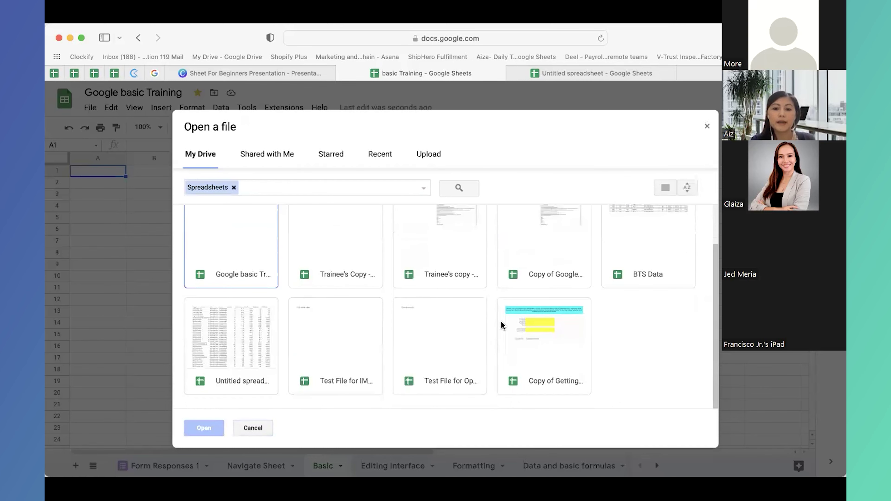
left_click(630, 260)
scroll(428, 239, "up", 1)
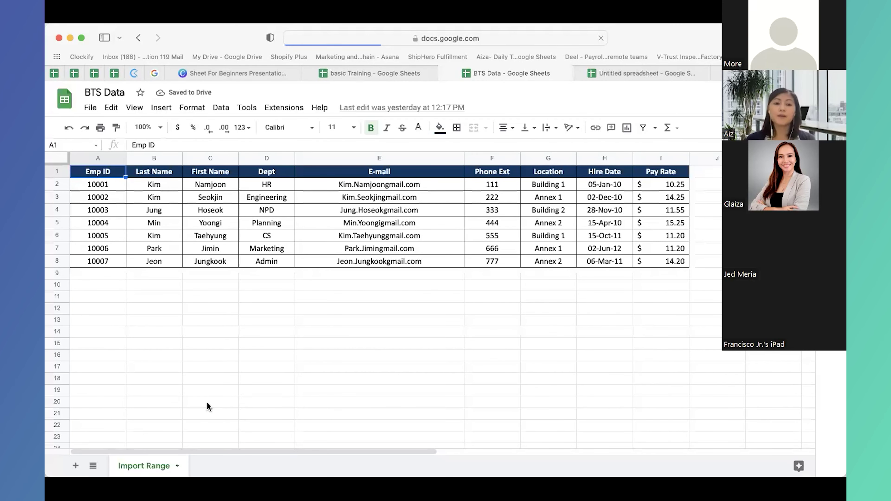
left_click_drag(124, 175, 730, 319)
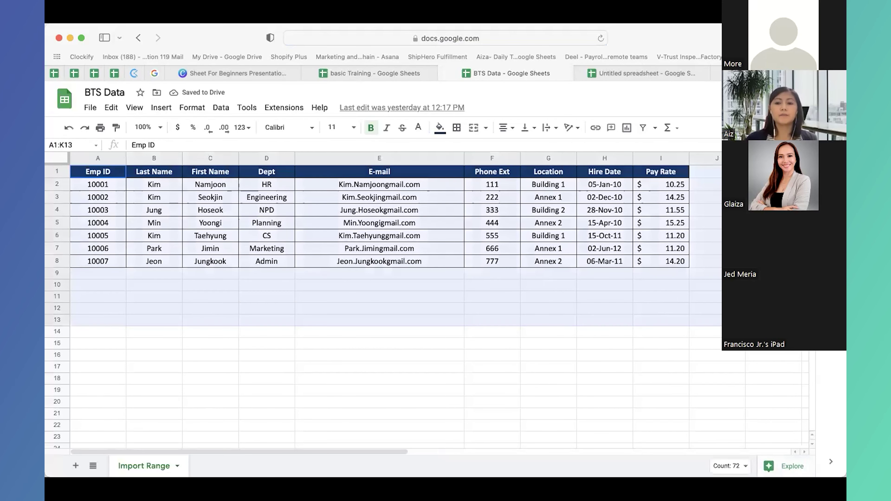
left_click(539, 400)
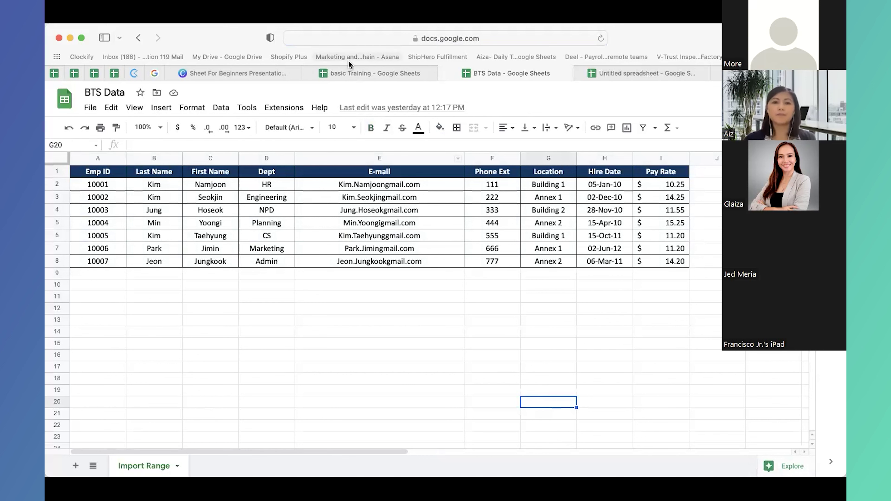
- Return to Navigate Sheet in Google basic Training and tick the items on jumping directly to a cell and opening a file
left_click(355, 72)
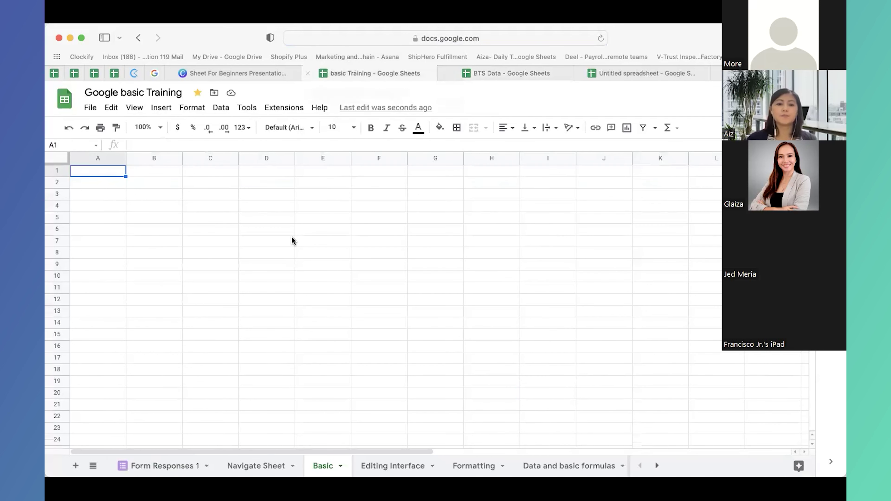
left_click(268, 465)
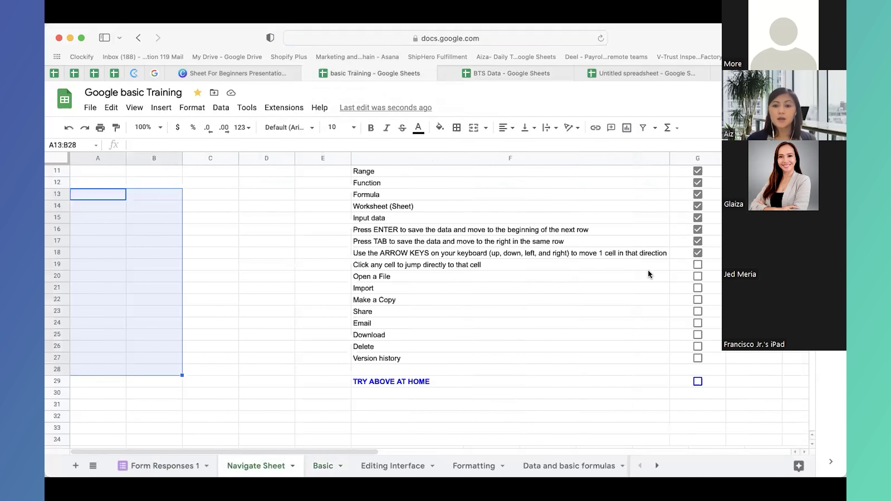
left_click(697, 268)
left_click(697, 276)
- Select the Import item in F21, start a file import from cell A31 and look through the available file sources
left_click_drag(540, 287, 630, 289)
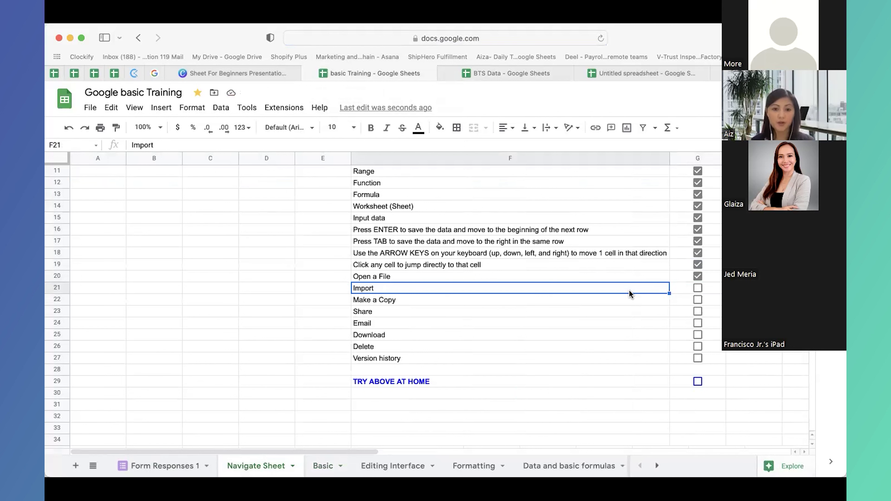
left_click(262, 215)
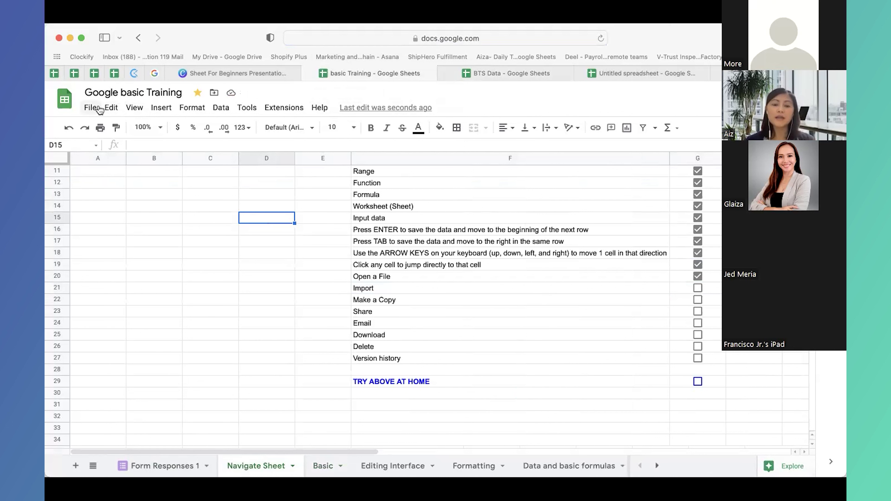
left_click(148, 201)
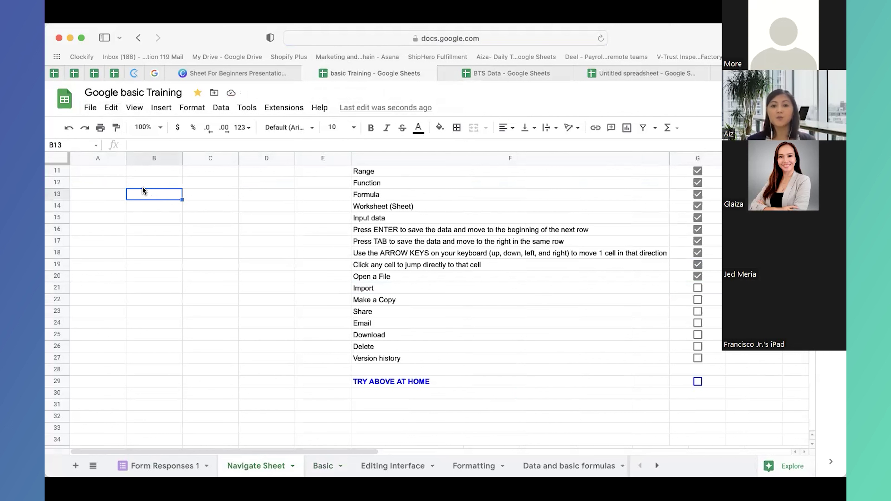
left_click(92, 402)
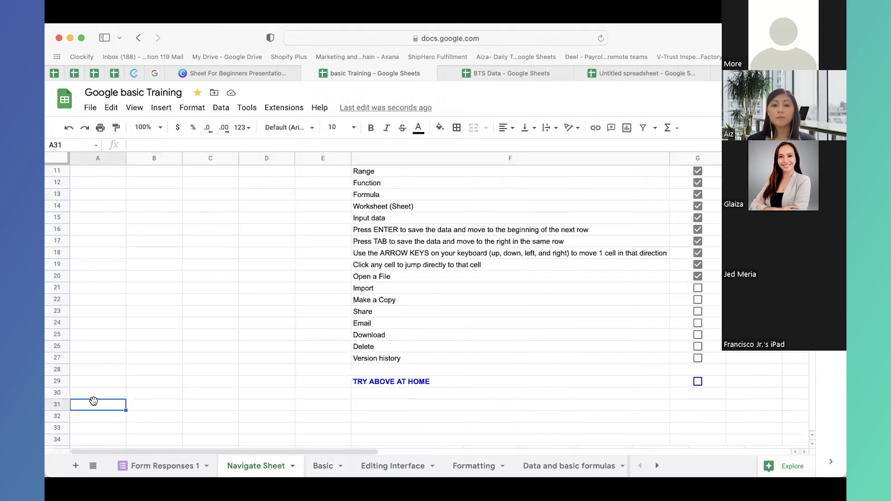
left_click(90, 109)
left_click(133, 165)
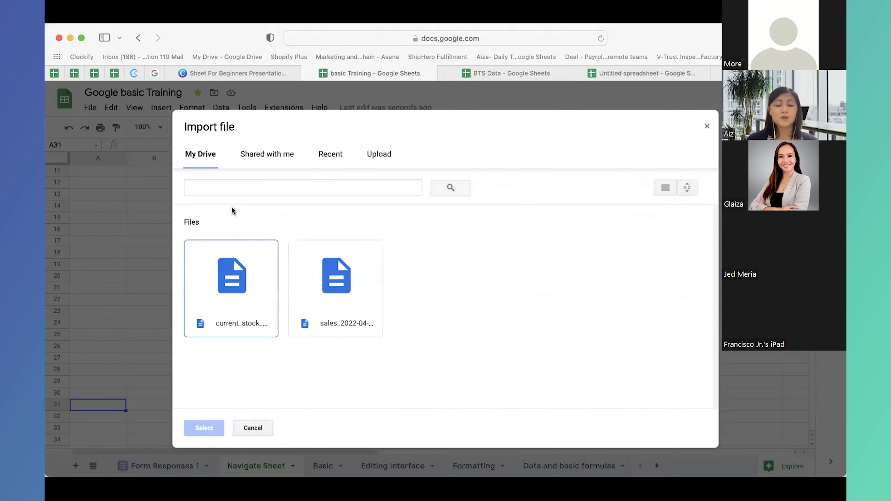
left_click(261, 155)
left_click(333, 156)
left_click(380, 155)
left_click(199, 155)
- Import current_stock_on_hand_report_2022-04-25T06-38-11+00-00.csv from My Drive as a new spreadsheet and open the imported file
left_click(223, 274)
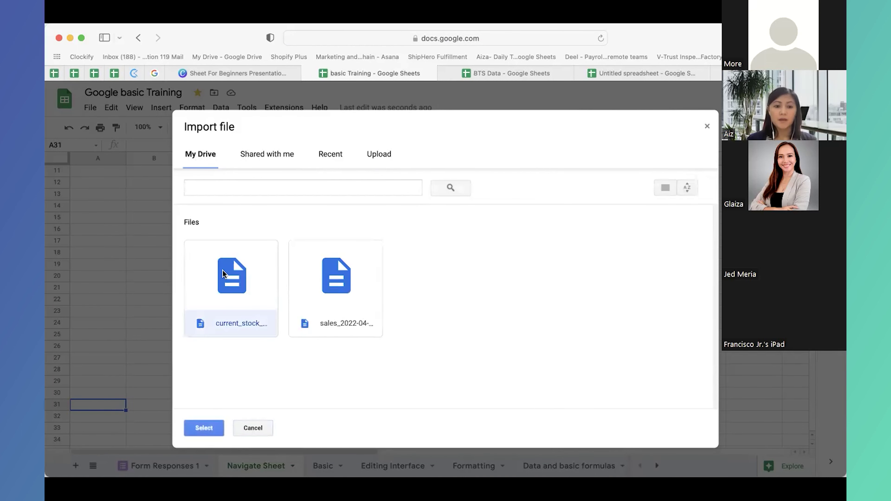
left_click(204, 428)
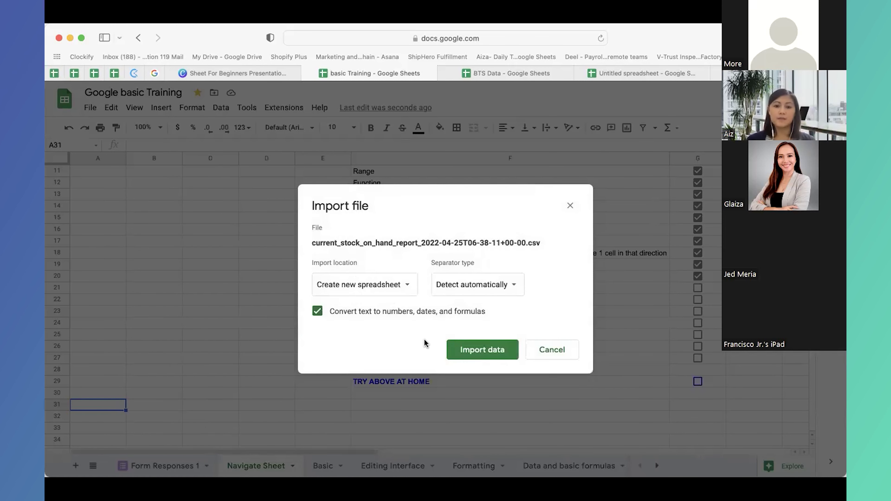
left_click(407, 289)
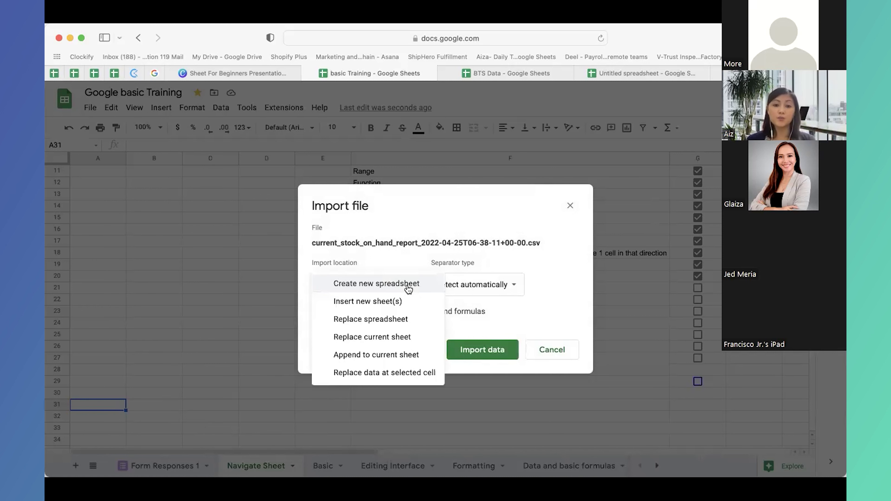
left_click(362, 289)
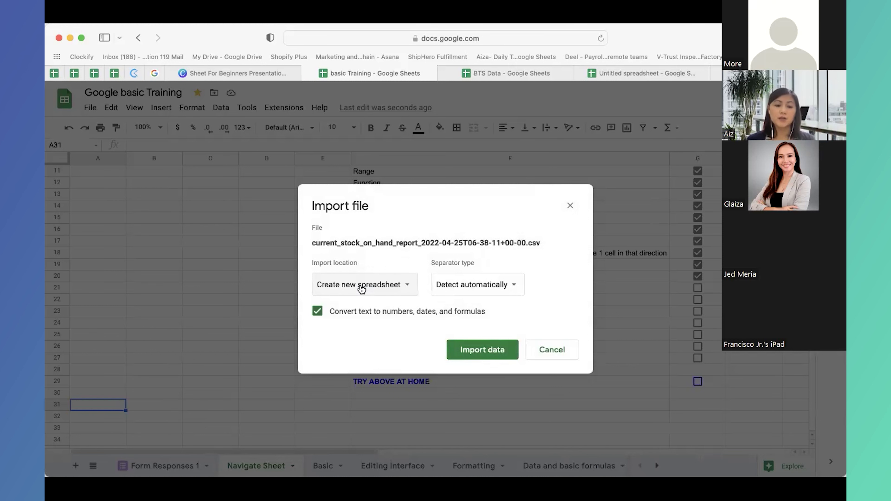
left_click(502, 349)
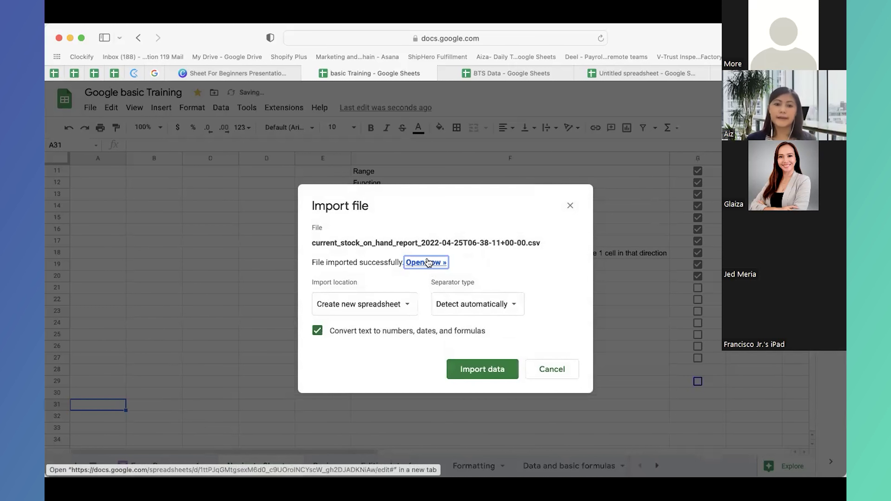
left_click_drag(312, 262, 403, 263)
left_click(417, 263)
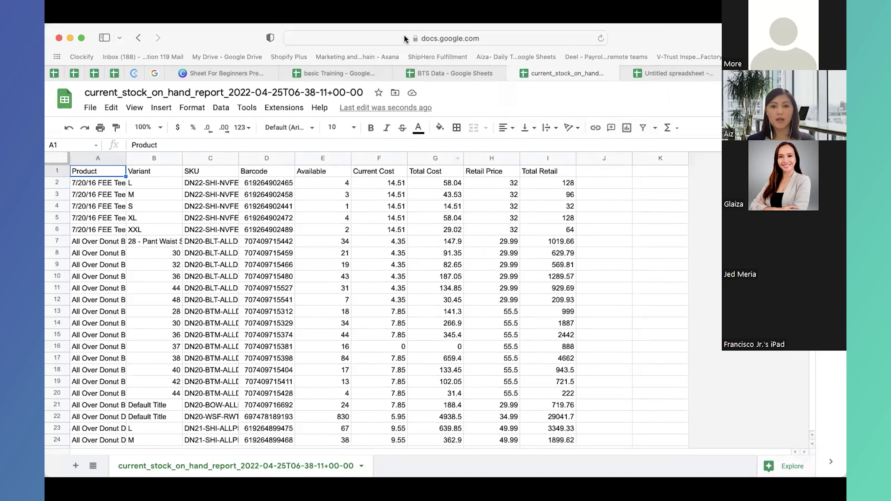
- Return to the Google basic Training checklist and tick the Import and Make a Copy items
left_click(350, 71)
left_click(556, 371)
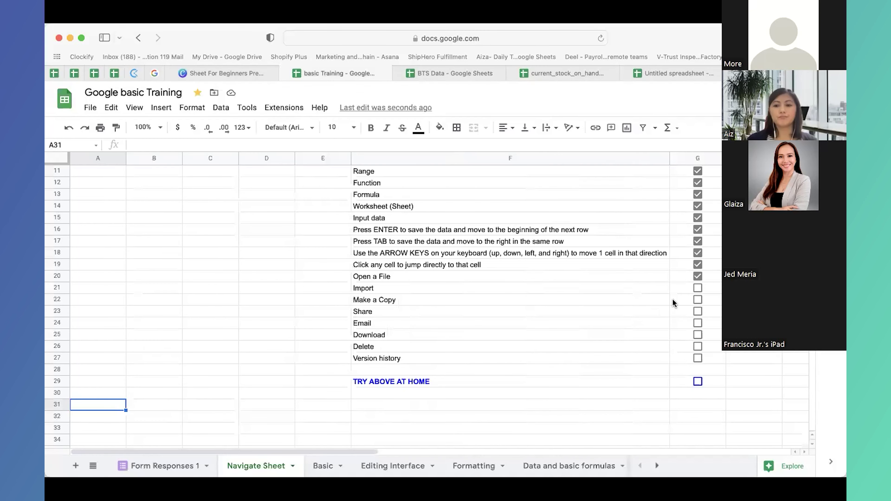
left_click(698, 288)
left_click(698, 299)
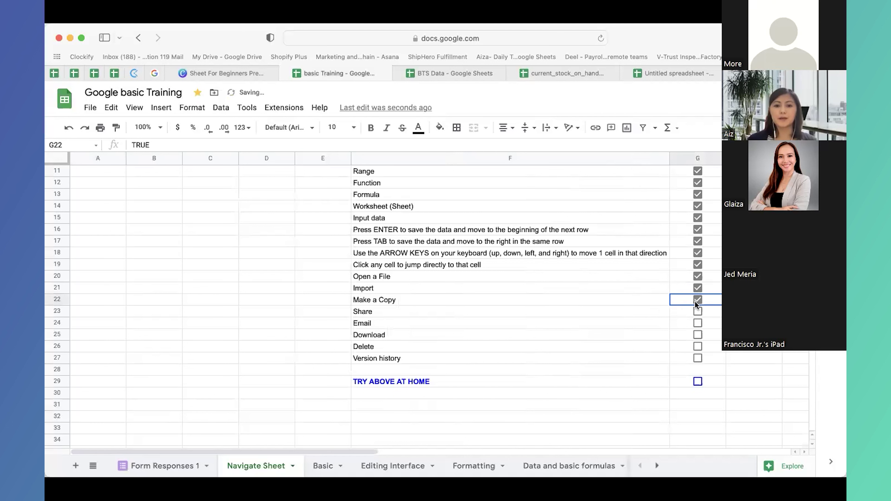
- Untick the Make a Copy item in row 22 and select its text cell F22
left_click_drag(466, 277, 466, 295)
left_click(475, 301)
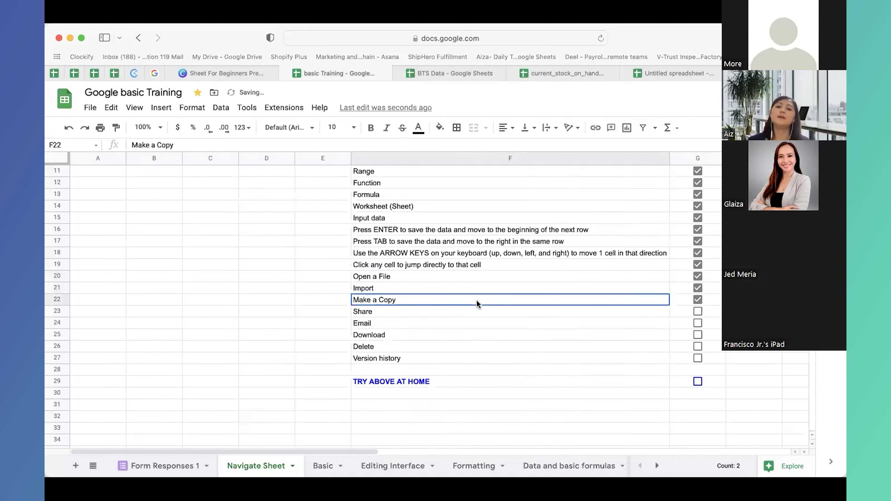
left_click(697, 300)
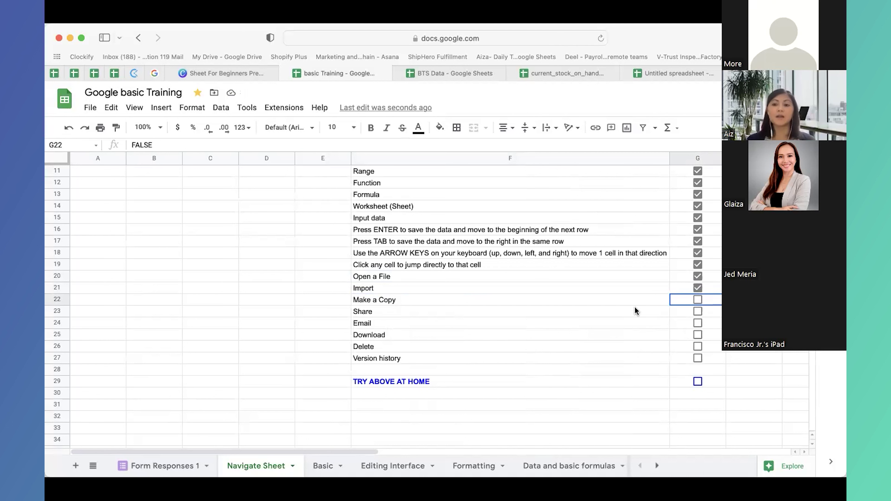
left_click(628, 301)
left_click_drag(682, 300, 659, 300)
left_click(632, 299)
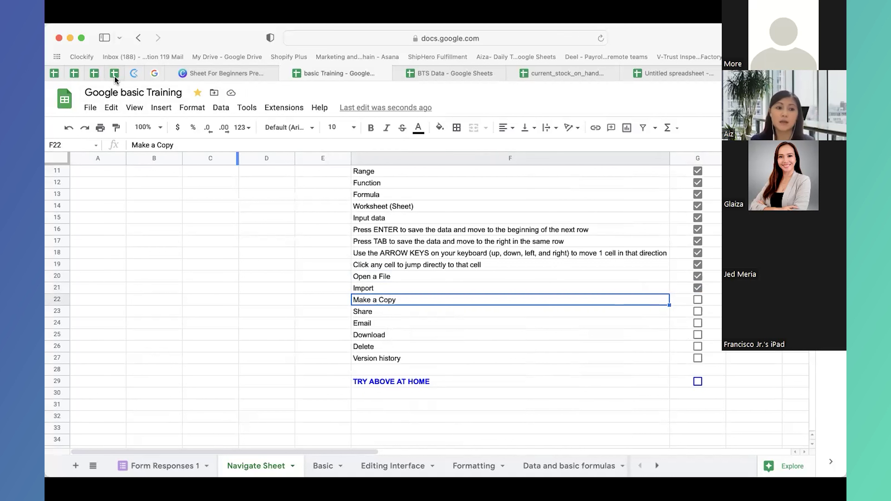
- Set up a copy of the spreadsheet named "Copy of Google basic Training_Apr 29" in My Drive and cancel it
left_click(90, 109)
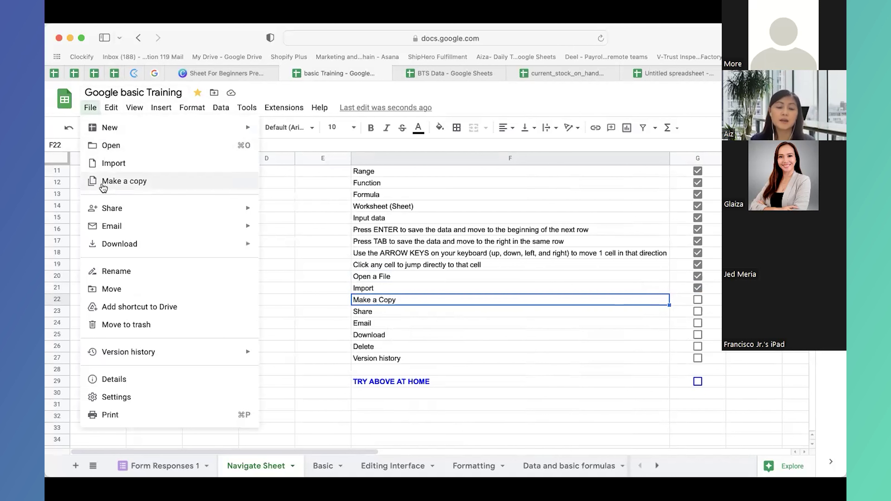
left_click(104, 186)
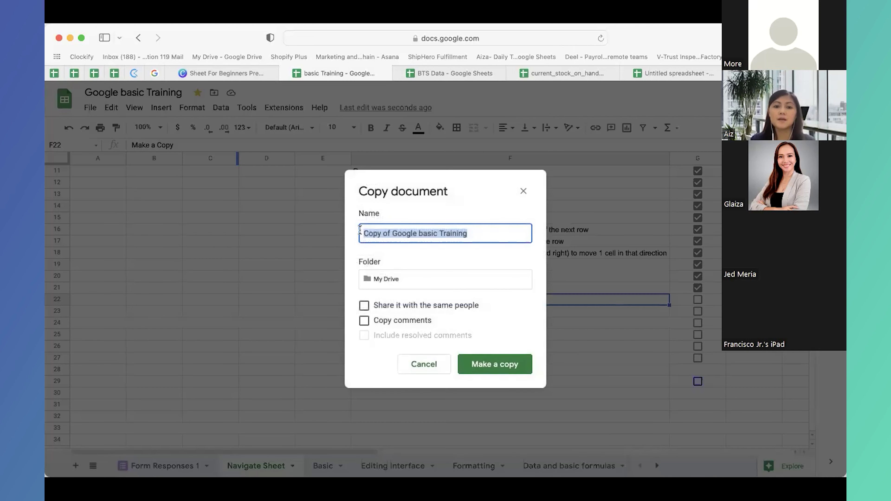
left_click(498, 232)
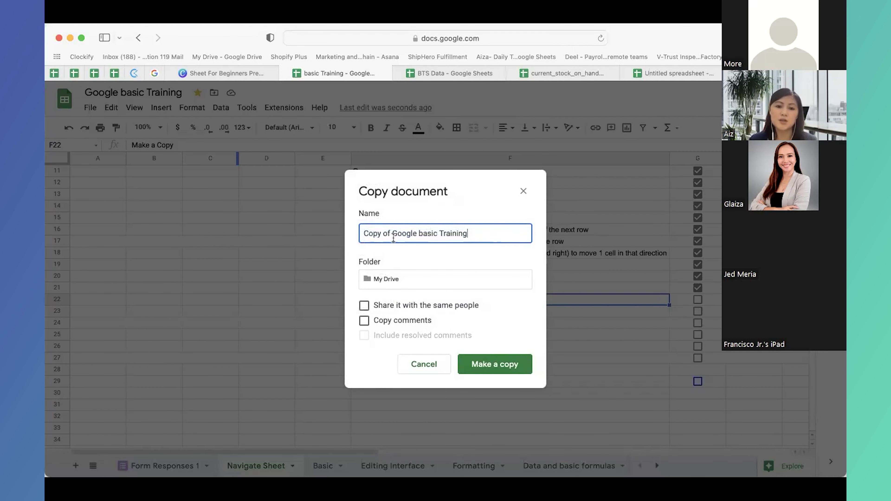
left_click_drag(392, 234, 355, 233)
left_click(485, 234)
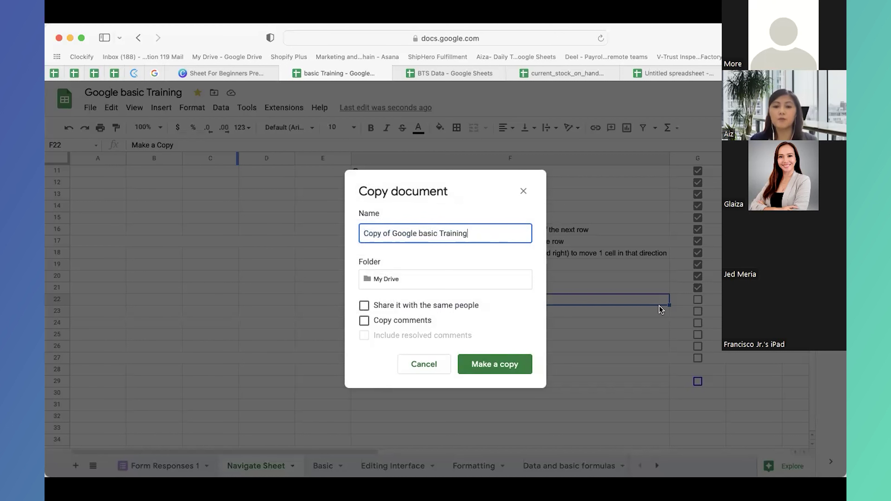
type("_Apr 29")
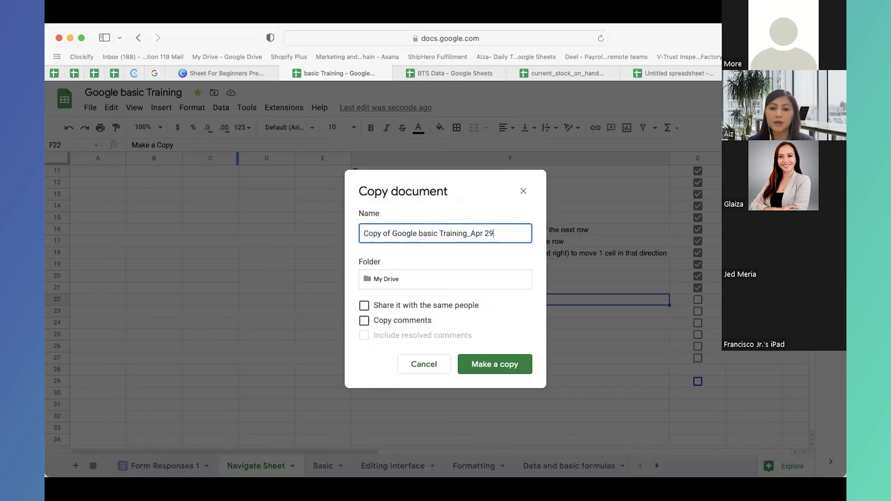
left_click(420, 278)
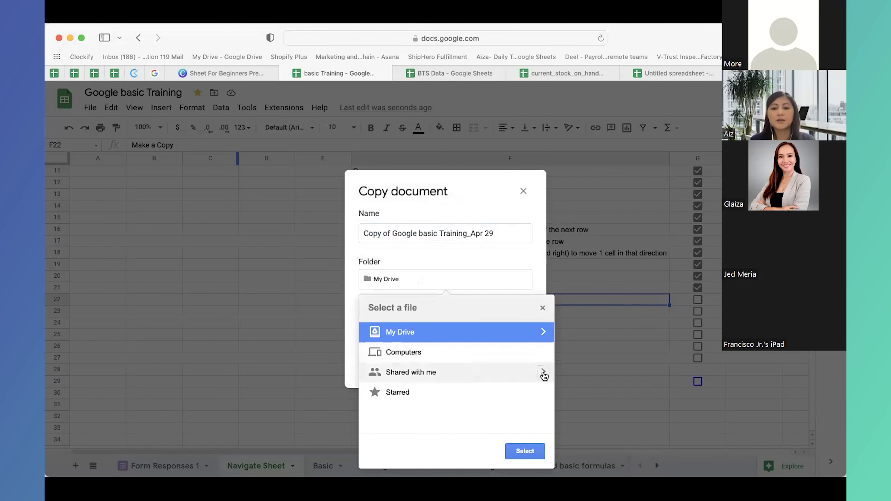
left_click(543, 307)
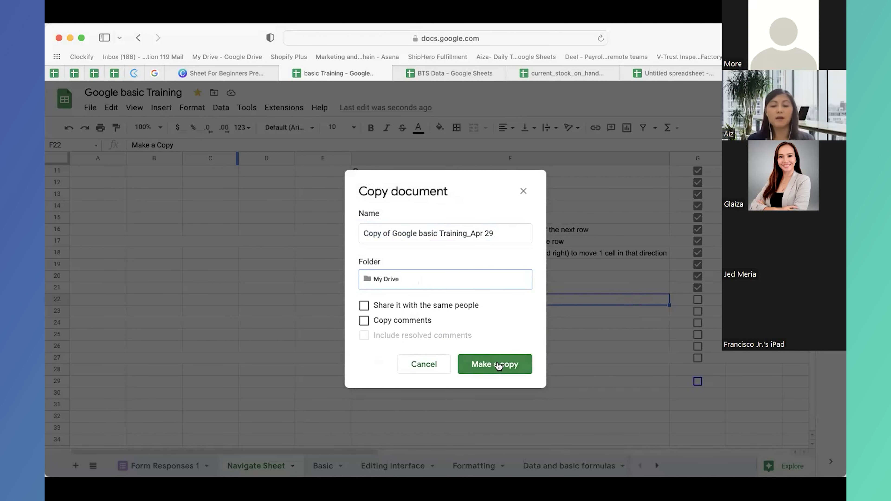
left_click(424, 364)
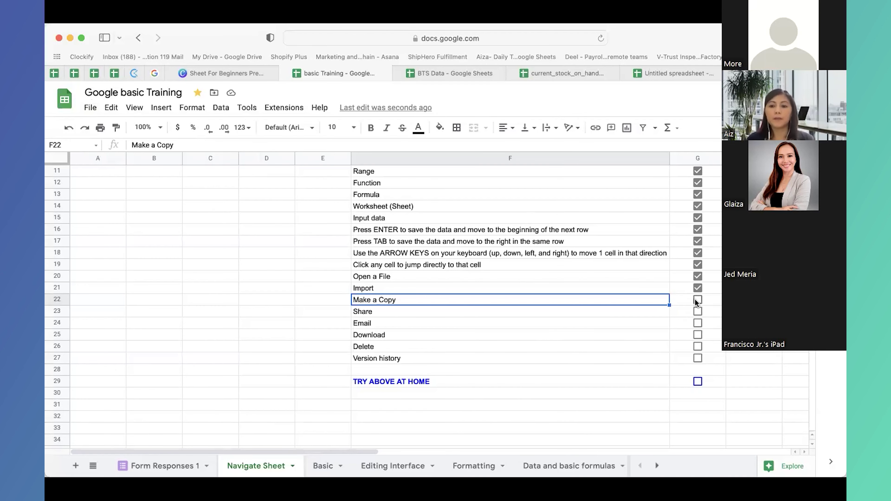
- Tick the Make a Copy item in row 22 and select the Share item in cell F23
left_click(697, 300)
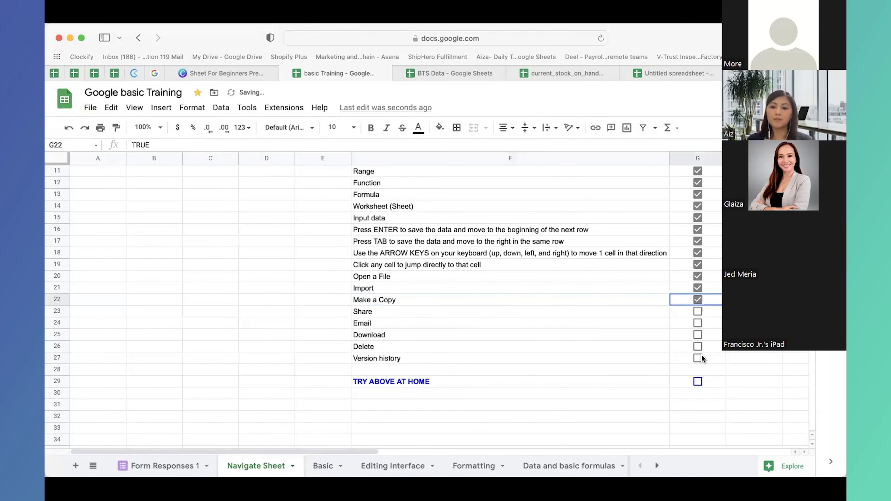
left_click(579, 310)
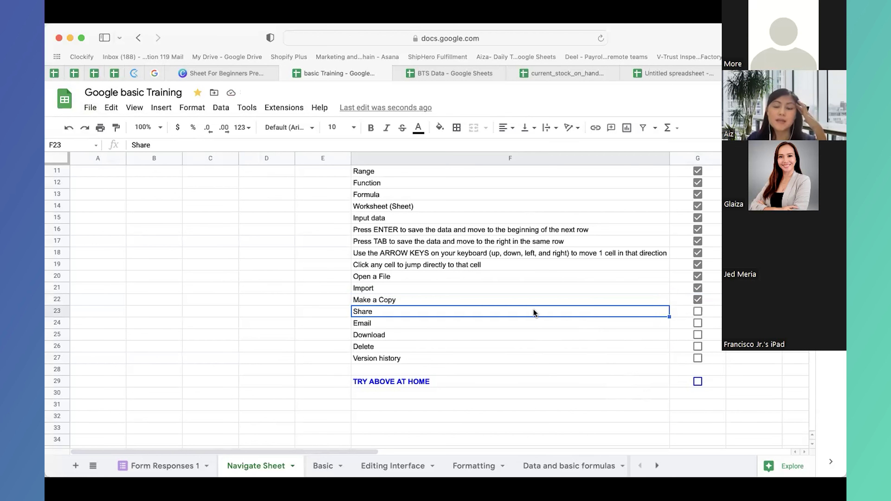
left_click(541, 321)
left_click(548, 314)
left_click(316, 313)
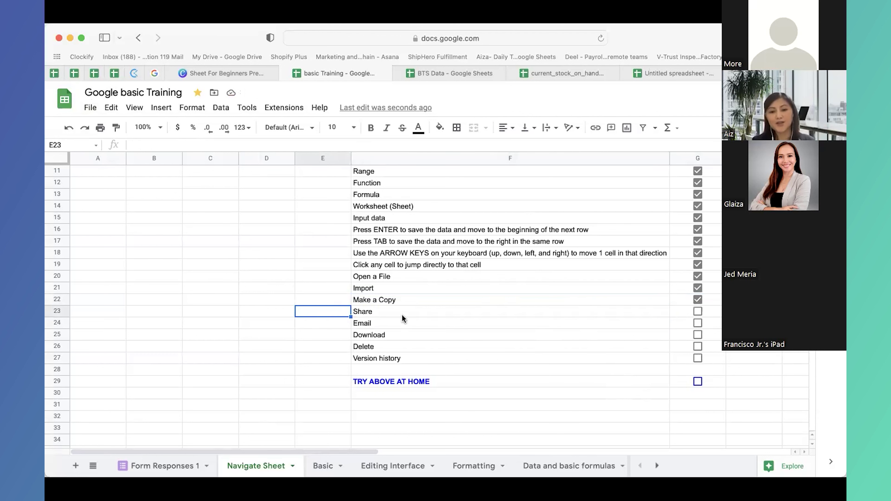
left_click(423, 314)
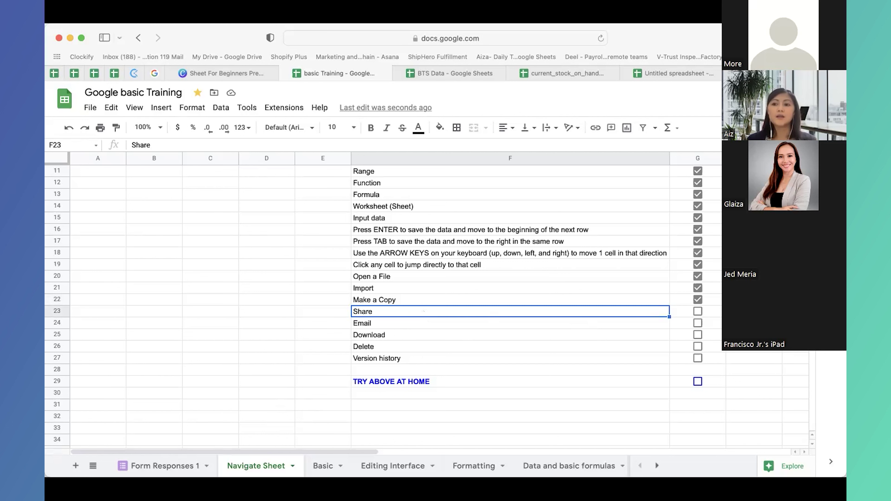
- Open the spreadsheet's sharing settings, examine the suggested recipients and the first editor's role options, and close the settings
left_click(786, 100)
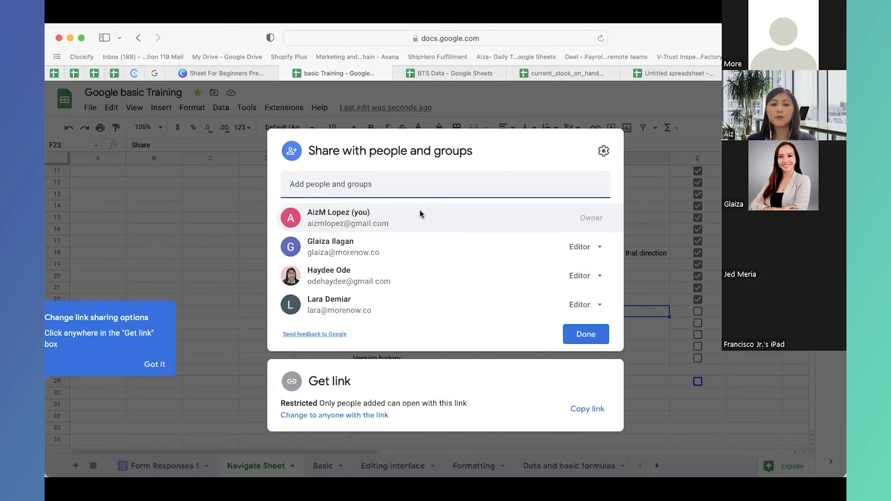
left_click(400, 184)
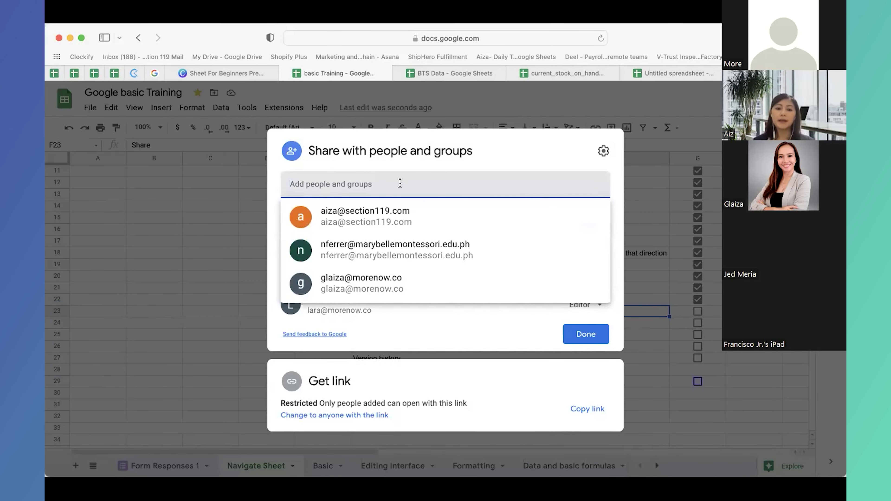
left_click(465, 160)
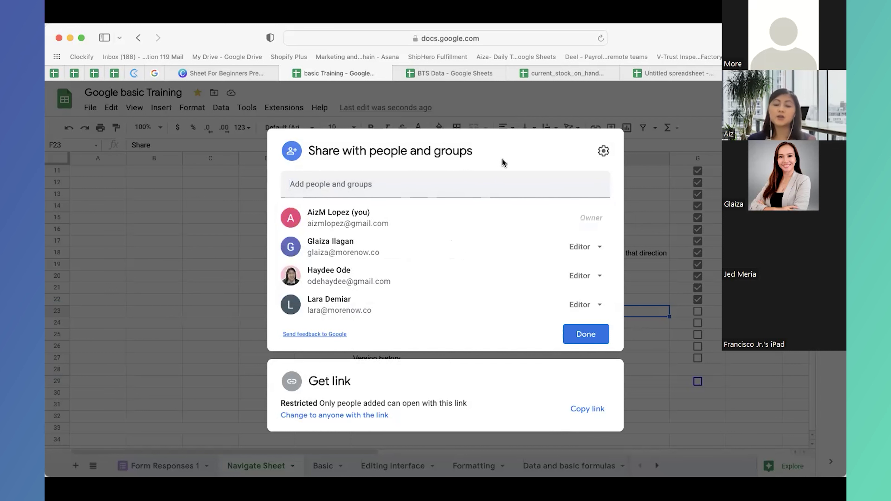
left_click(600, 247)
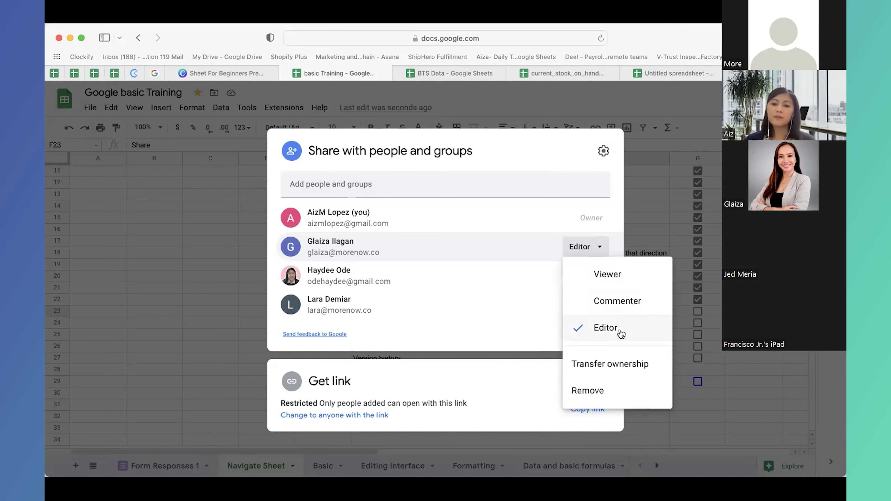
left_click(482, 326)
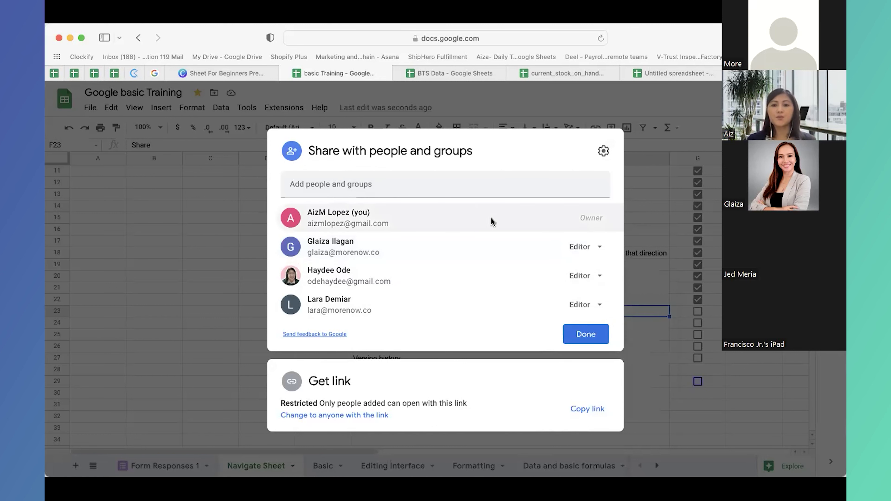
left_click(495, 183)
left_click(588, 334)
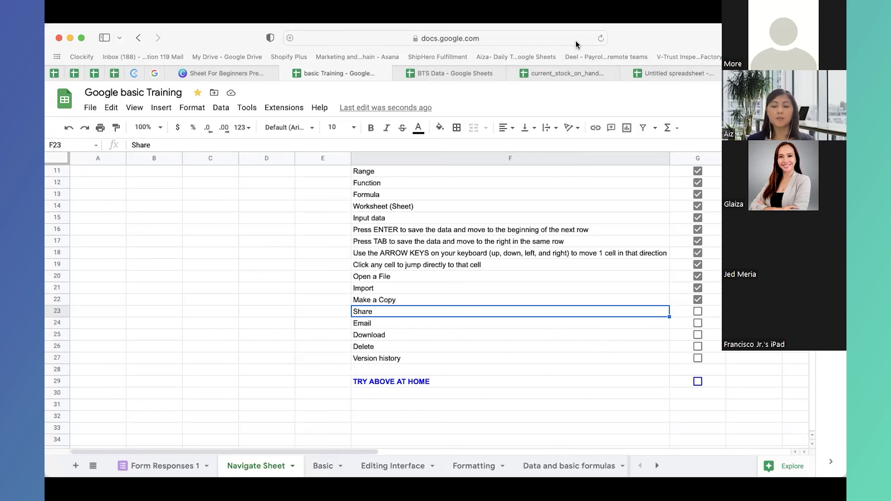
- Tick the Share item in row 23 and select the Email item in cell F24
left_click(696, 310)
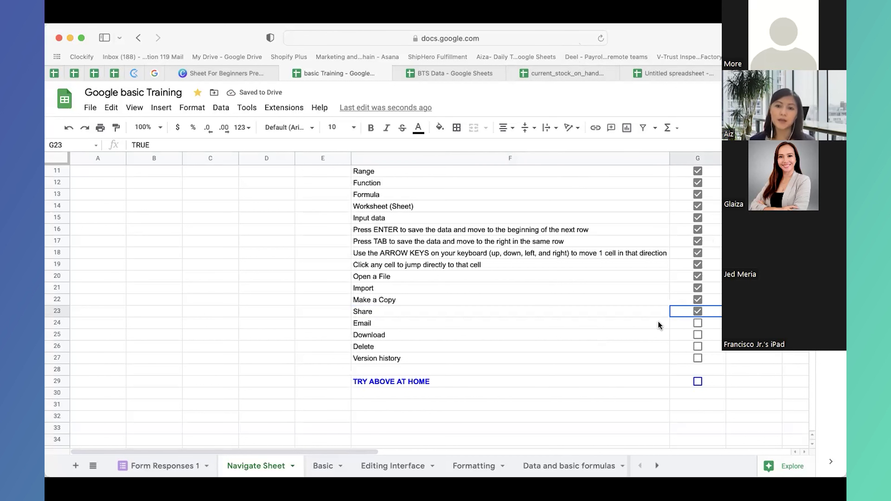
key("Down")
key("Left")
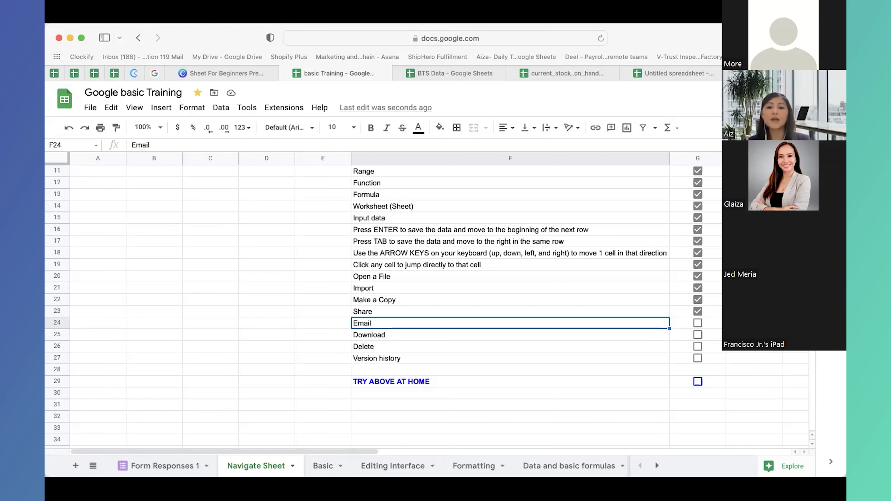
- Open the Email this file form, go through its recipient, Send yourself a copy and Message options, and cancel it
left_click(91, 109)
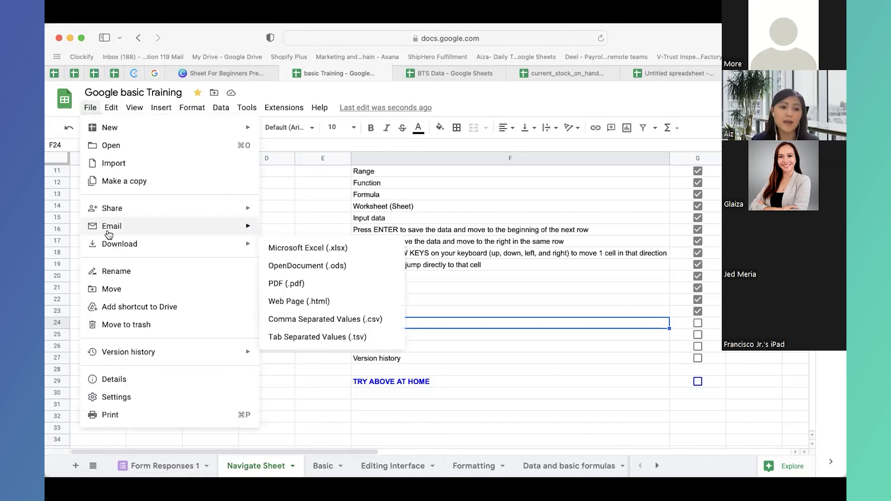
mouse_move(108, 234)
left_click(323, 228)
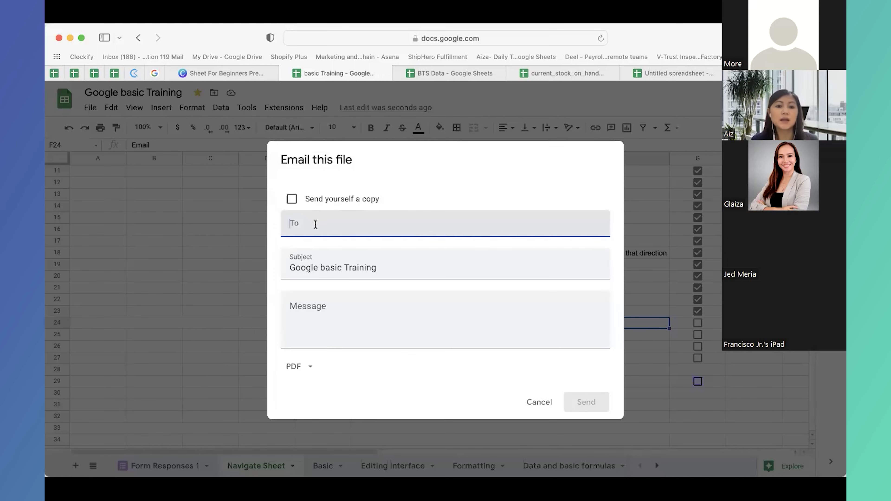
left_click(315, 224)
left_click(511, 185)
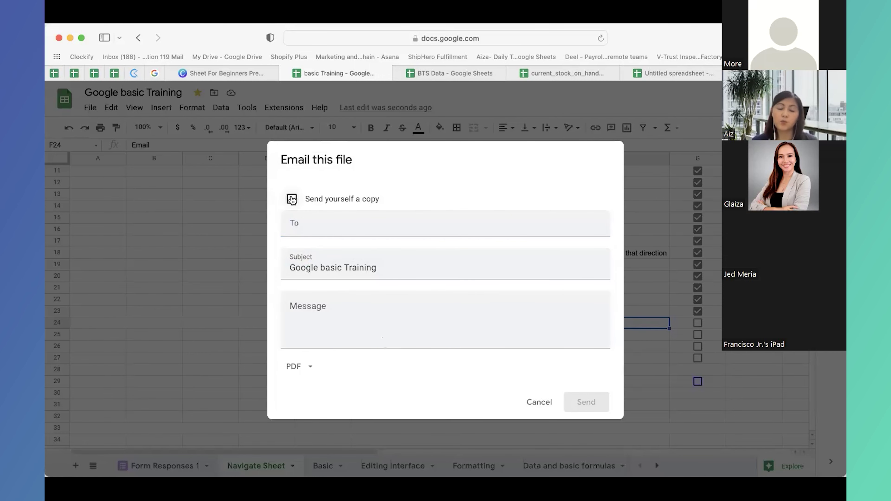
left_click(291, 199)
left_click(291, 199)
left_click(323, 319)
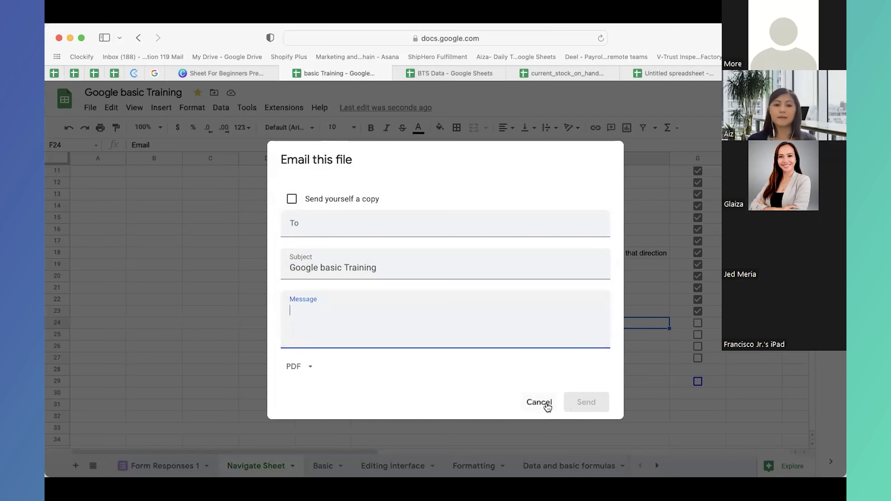
left_click(539, 402)
- Tick the Email item in row 24 and select cell E25 beside the Download item
left_click(698, 323)
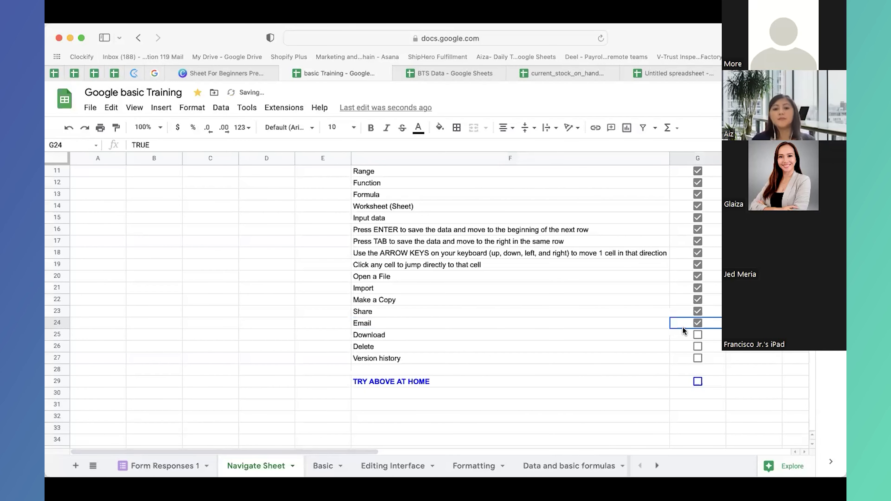
left_click(495, 335)
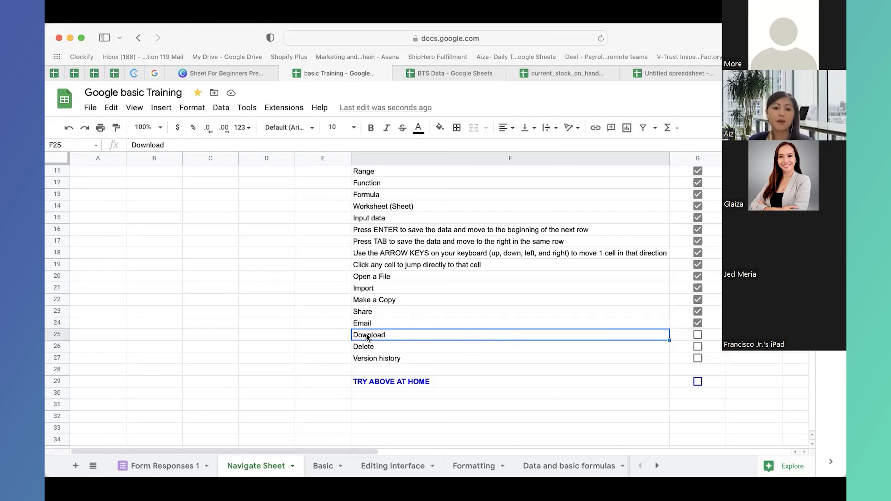
left_click(385, 323)
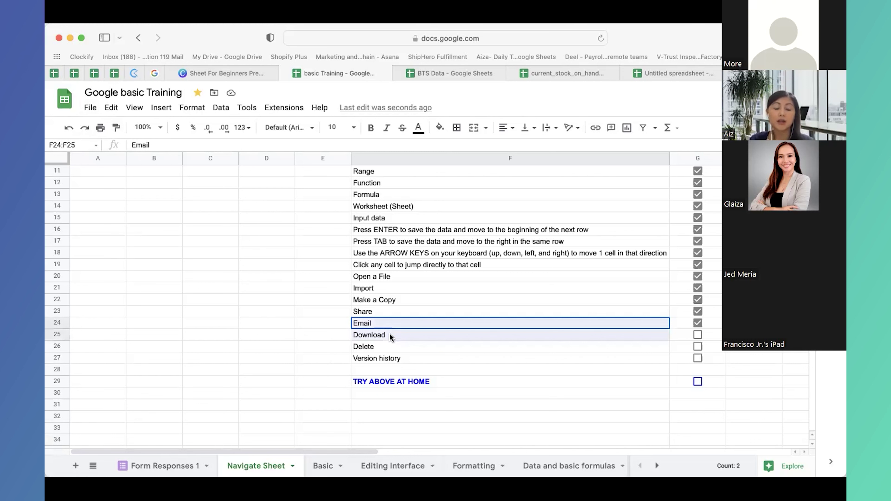
left_click(335, 336)
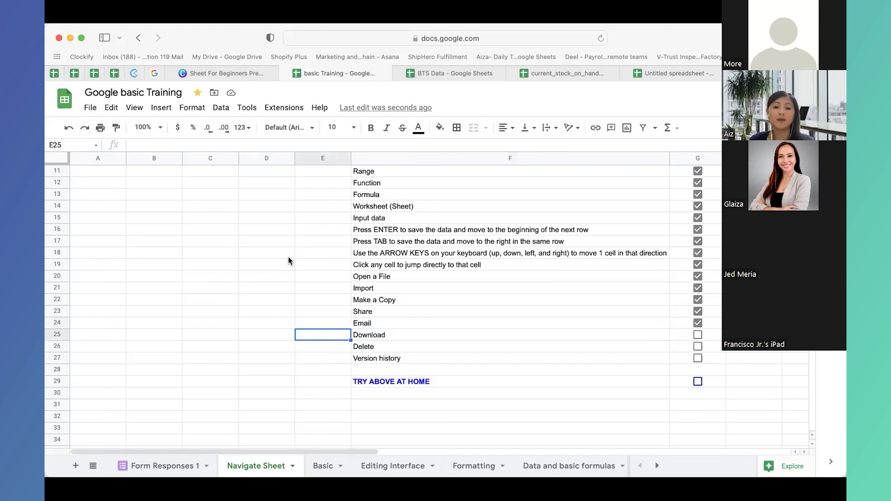
- Show the file formats available for downloading the spreadsheet and tick the Download item in row 25
left_click(90, 108)
mouse_move(235, 243)
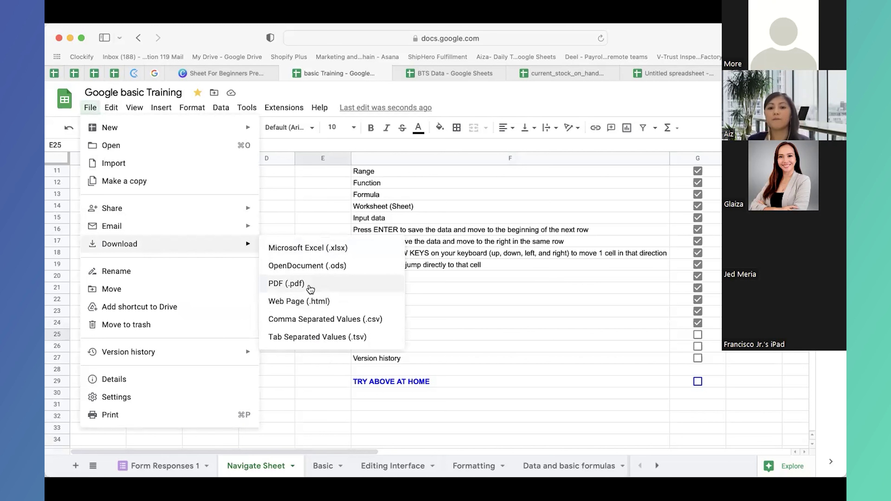
left_click(479, 301)
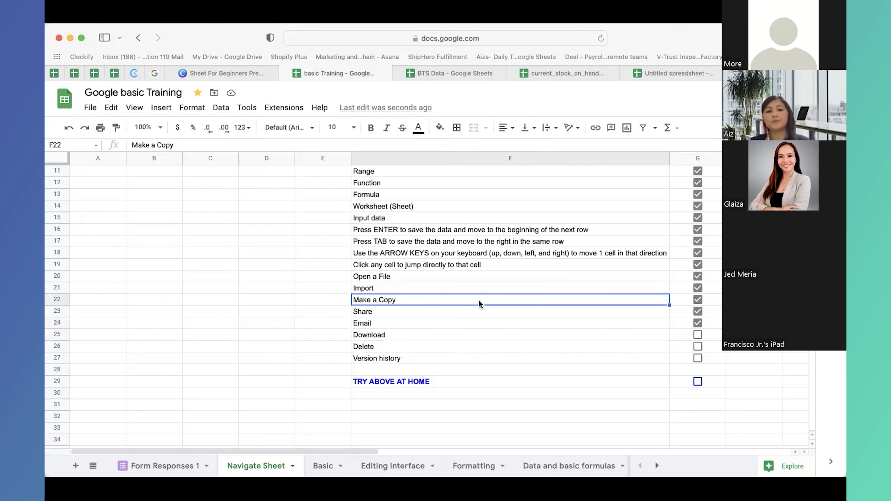
left_click(698, 335)
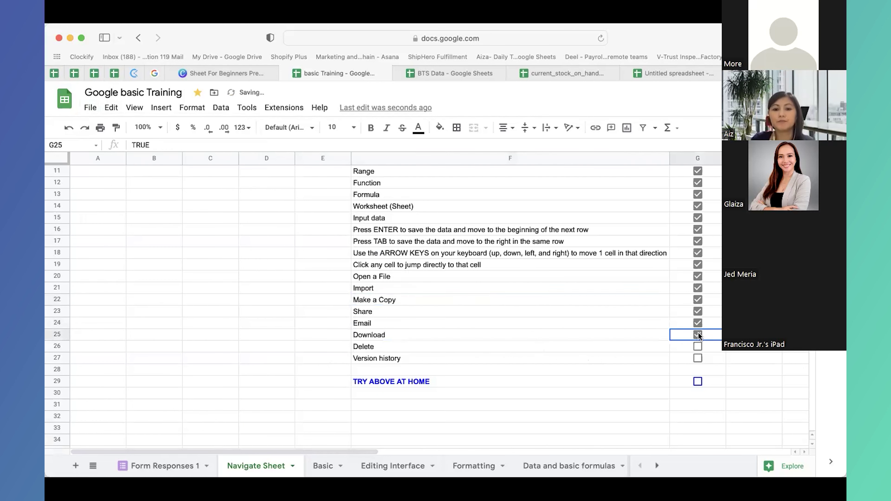
- Select the Delete item in F26, show the file commands that include Move to trash, and tick row 26
left_click(432, 343)
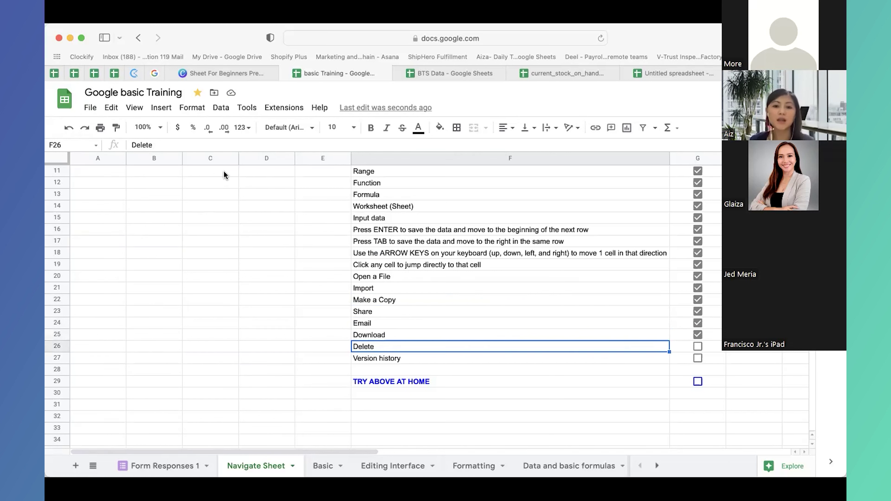
left_click(94, 110)
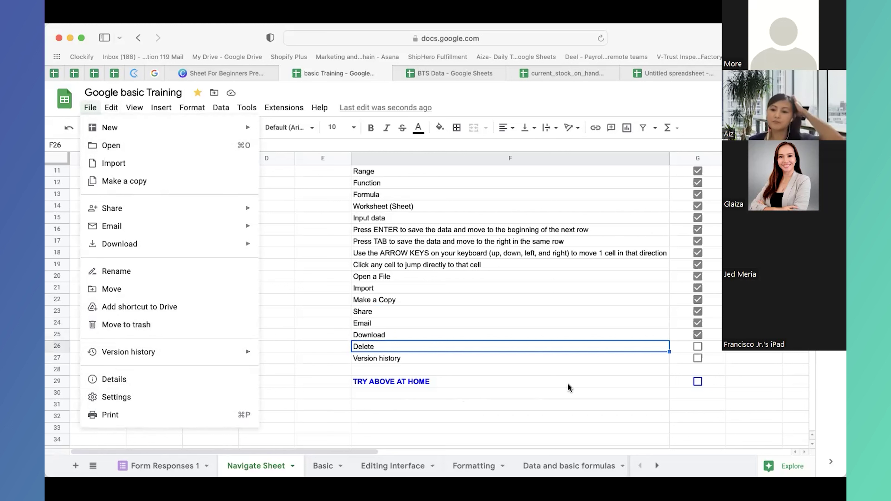
left_click(698, 346)
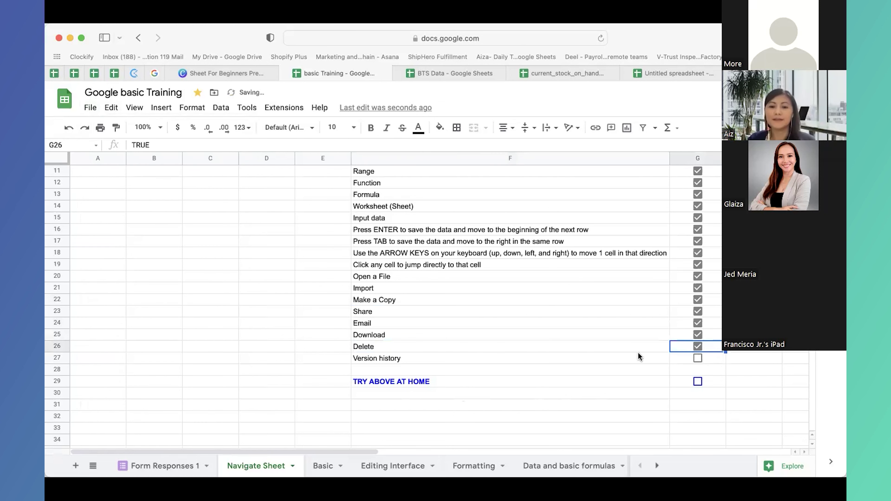
- Select the Version history item in F27 and open the spreadsheet's version history
left_click(484, 359)
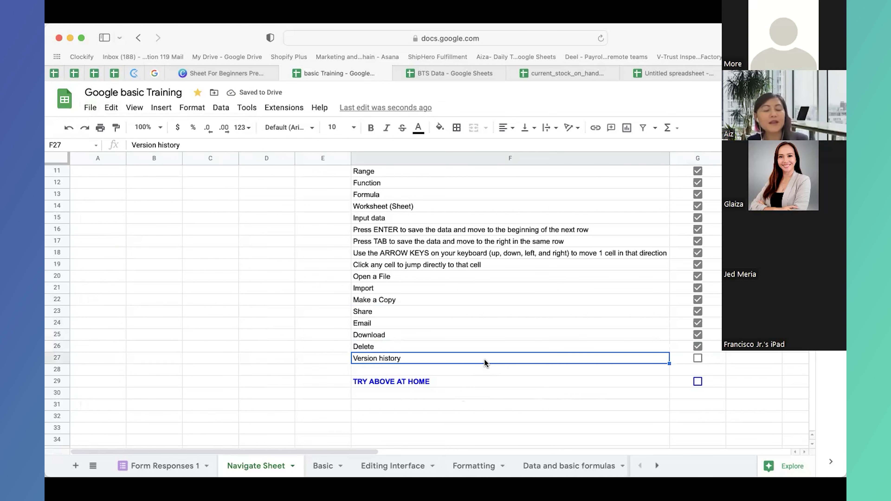
left_click(90, 108)
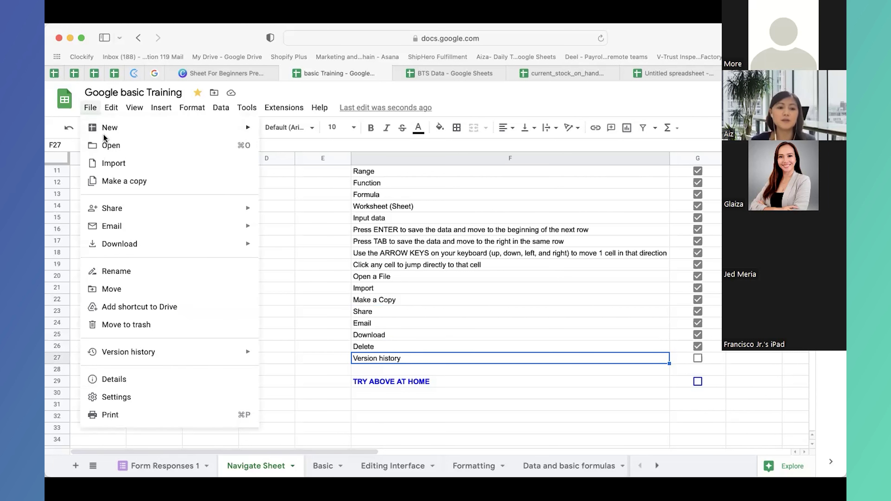
mouse_move(154, 353)
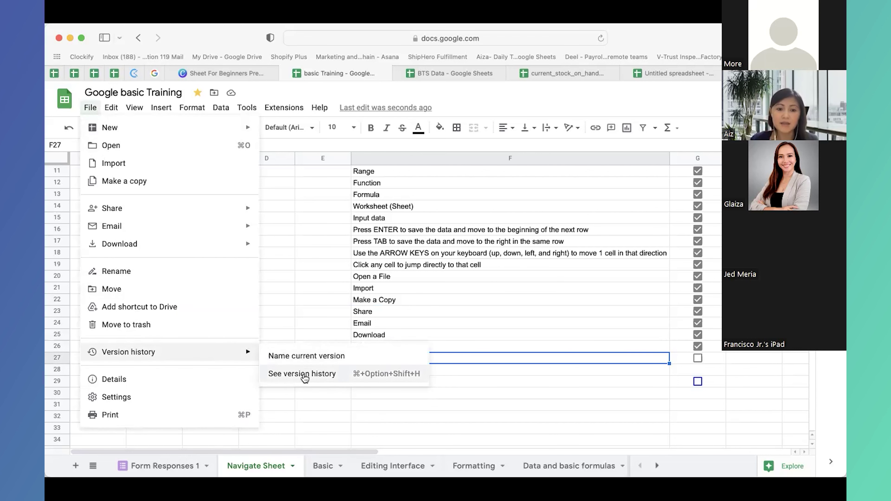
left_click(302, 374)
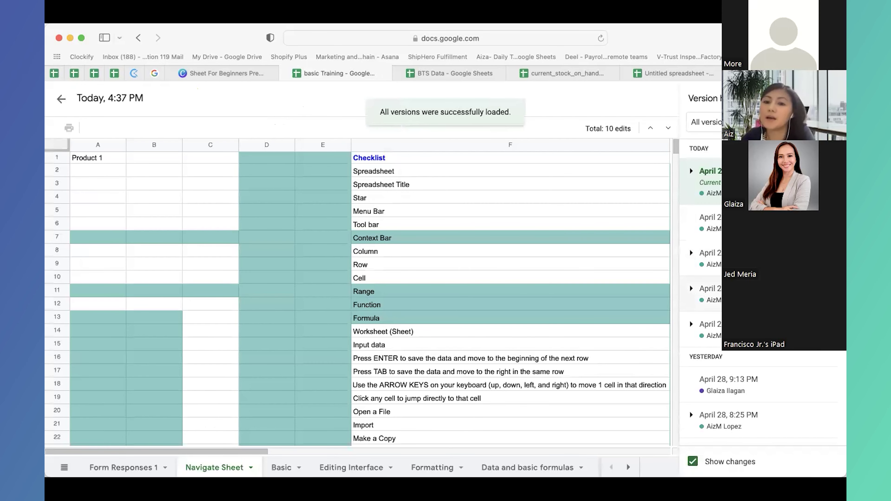
- Browse the list of earlier versions and preview the April 28, 2:01 PM version of the Navigate Sheet worksheet
scroll(689, 409, "down", 2)
scroll(690, 377, "down", 5)
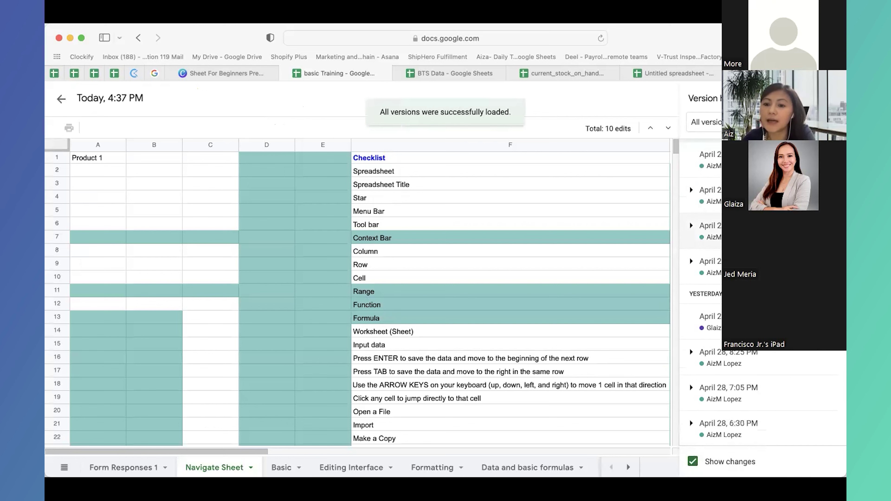
scroll(689, 382, "down", 5)
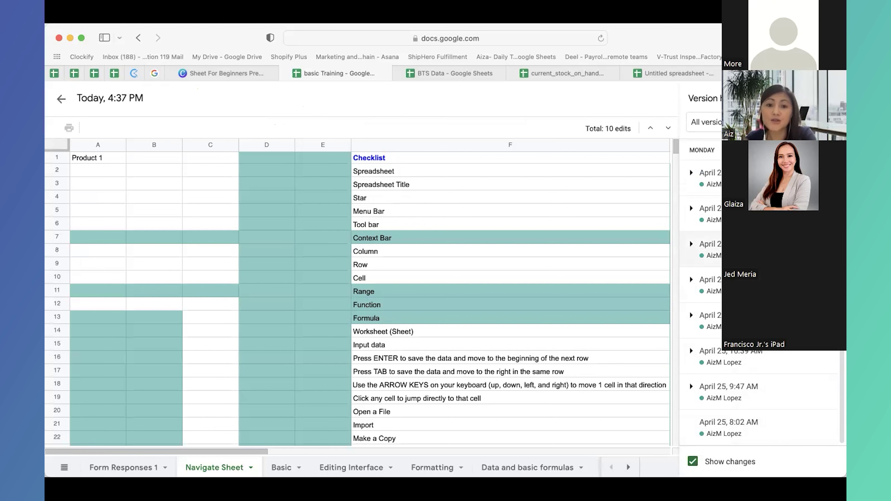
scroll(689, 382, "up", 3)
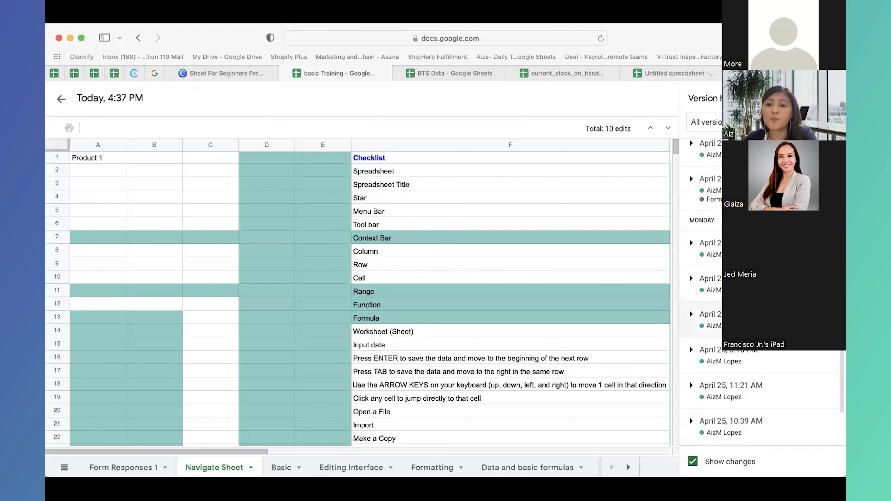
scroll(737, 190, "up", 1)
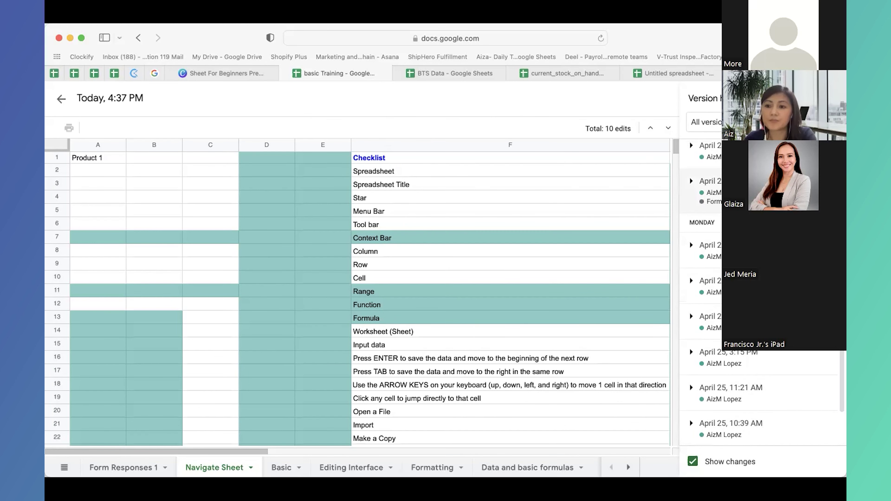
left_click(708, 186)
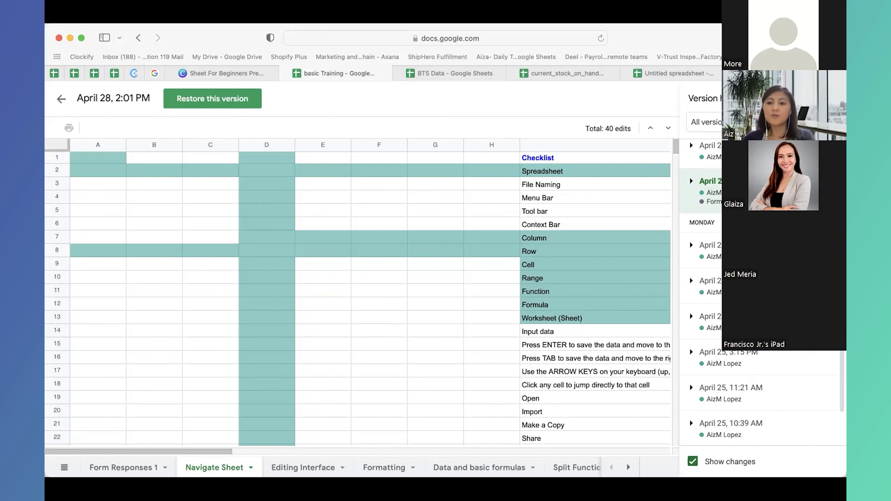
- Try naming the April 28, 2:01 PM version "Major", then discard the new name
left_click(732, 182)
type("Major")
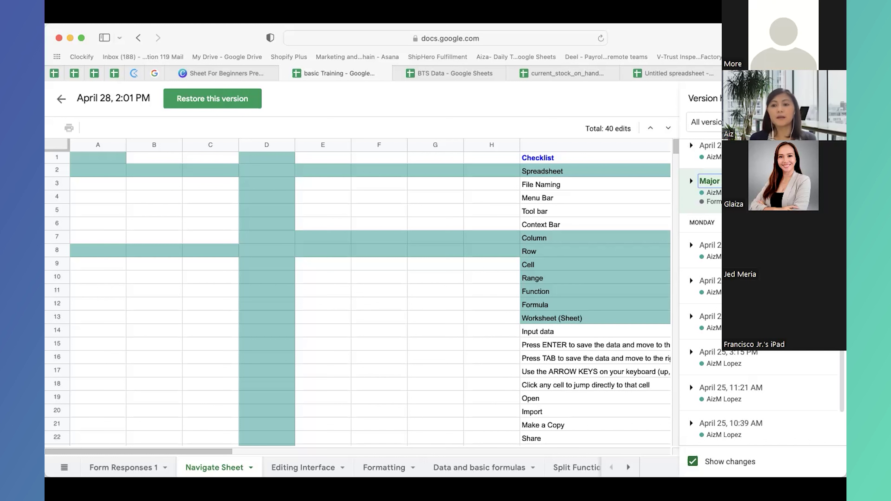
key("Escape")
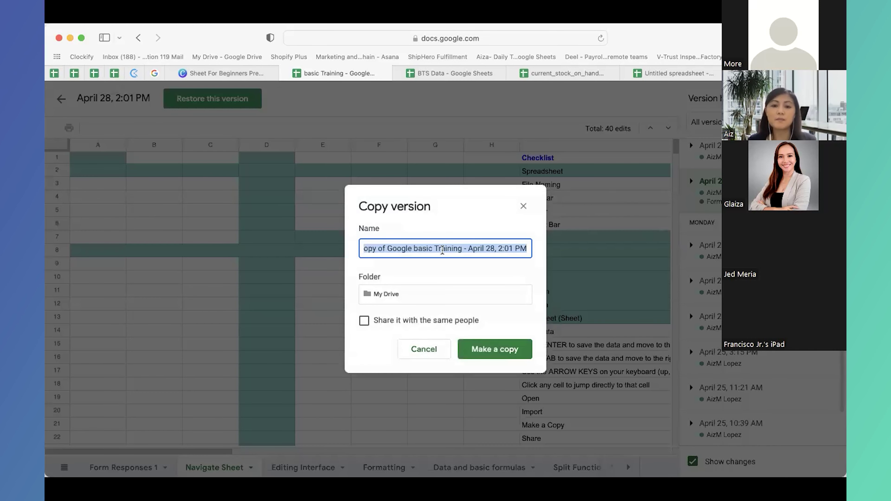
- Inspect the name and destination folder options for copying the April 28, 2:01 PM version, and cancel the copy
left_click_drag(488, 248, 313, 244)
left_click_drag(447, 252, 591, 253)
left_click(521, 250)
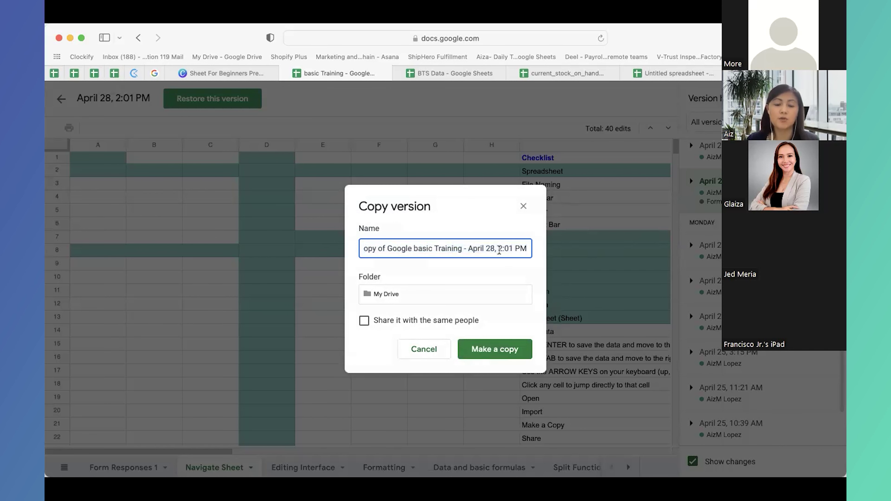
left_click(432, 298)
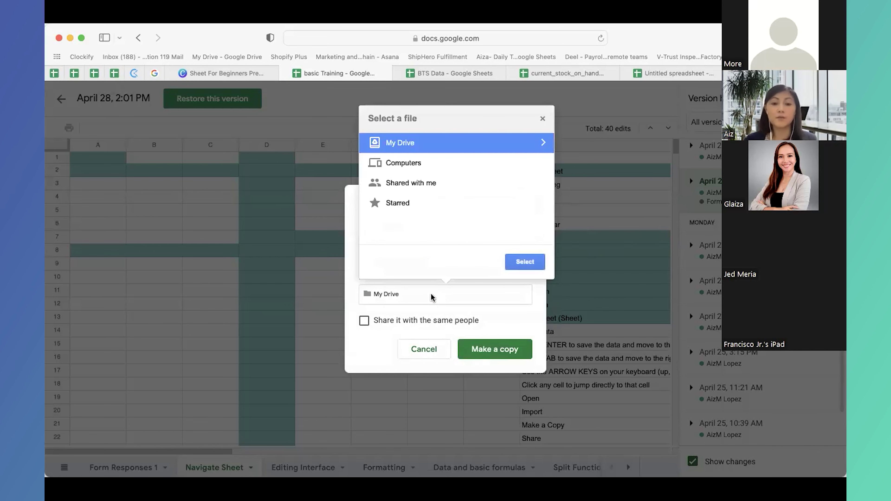
left_click(424, 351)
left_click(424, 351)
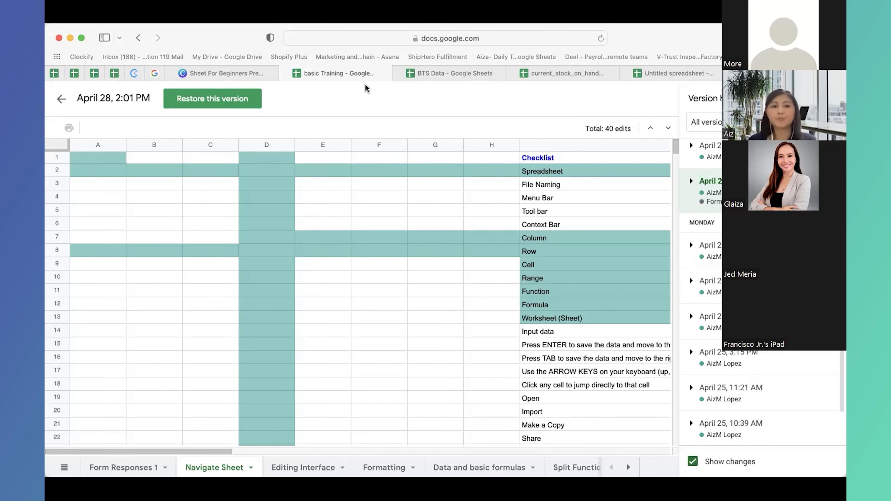
- Leave the version history and tick the Version history item in row 27 of the checklist
left_click(61, 99)
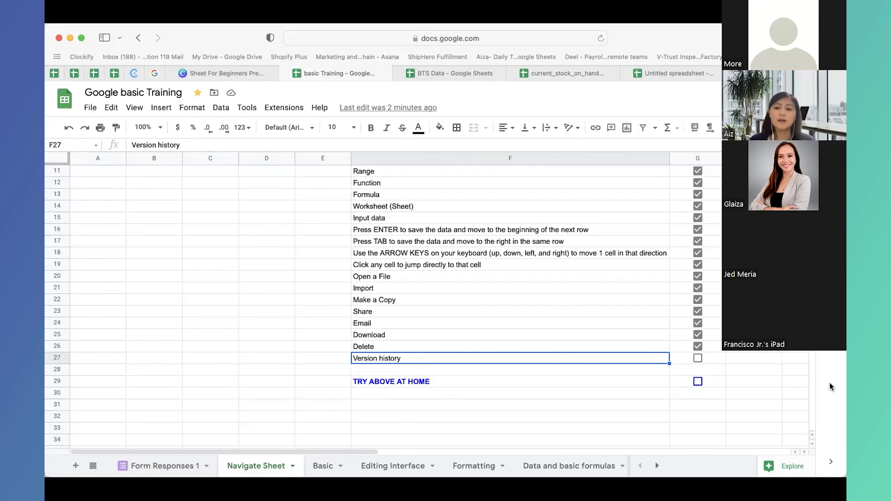
left_click(697, 358)
scroll(593, 334, "up", 5)
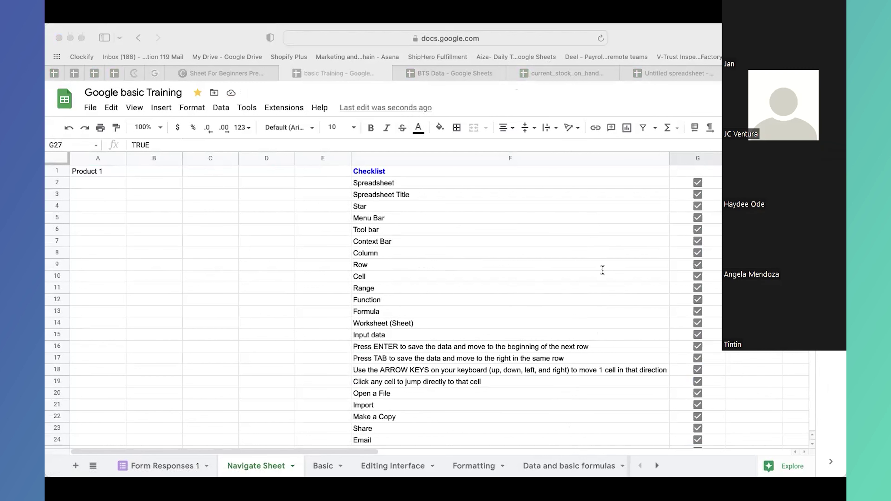
left_click(620, 280)
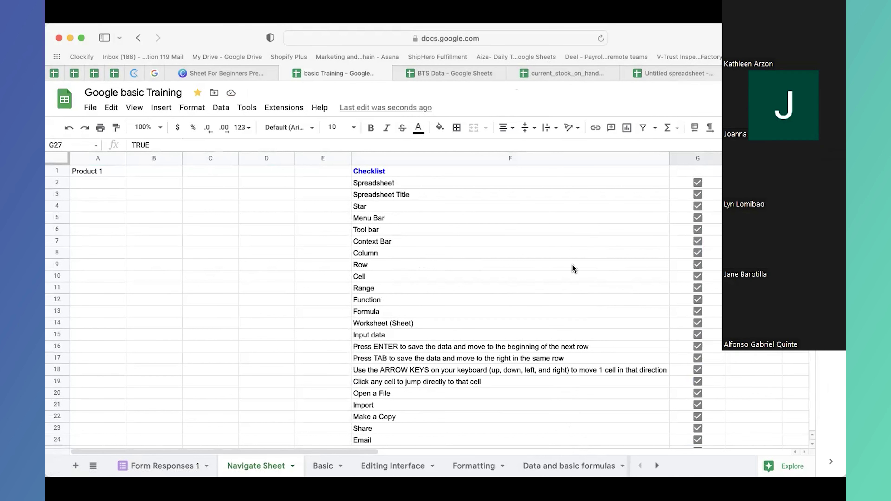
left_click(249, 258)
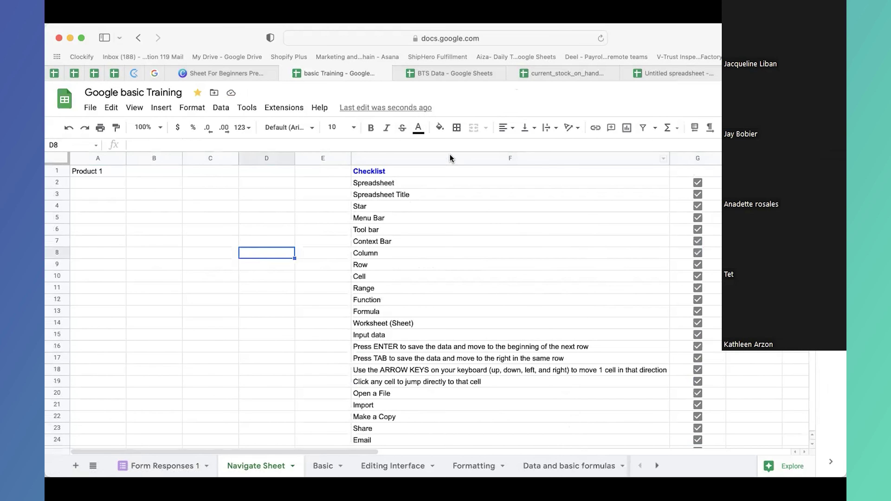
scroll(228, 309, "down", 1)
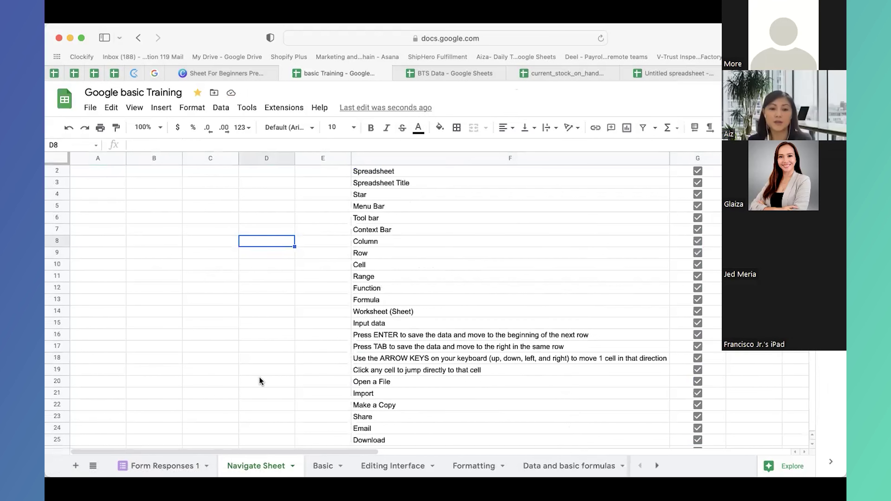
- Switch to the Canva presentation, advance to the Editing interface slide, and open the Editing Interface worksheet in Google Sheets
left_click(235, 73)
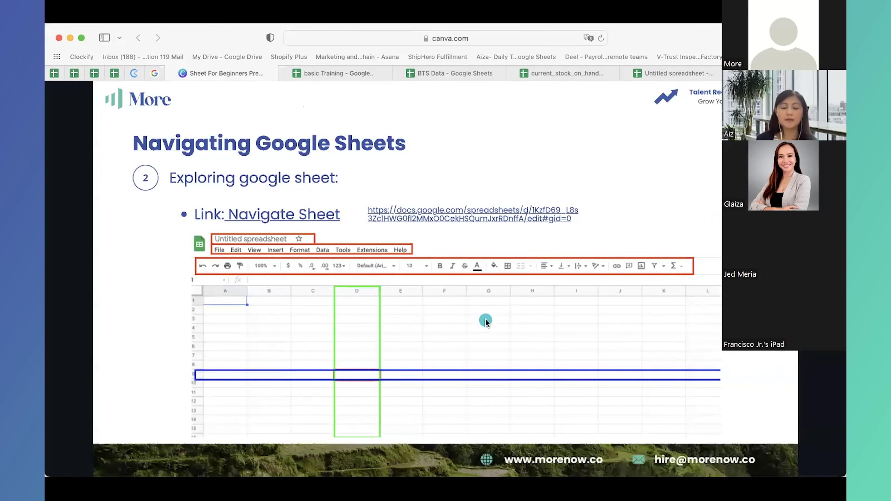
key("Right")
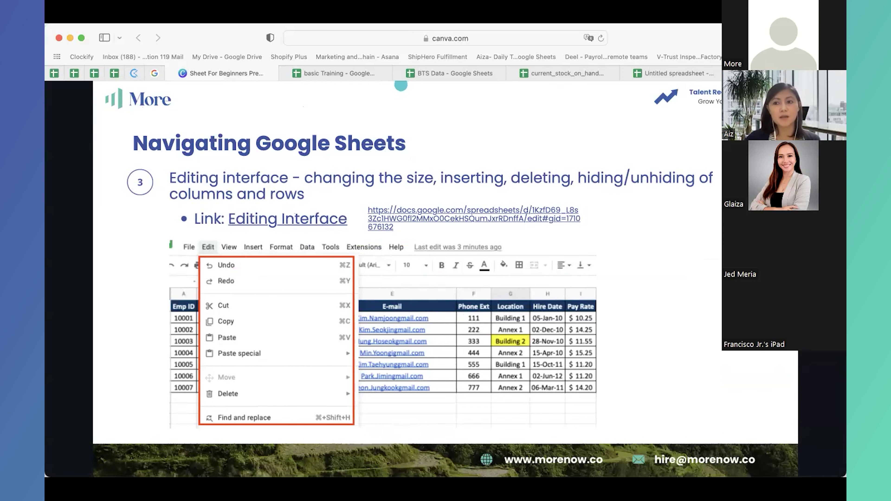
left_click(356, 72)
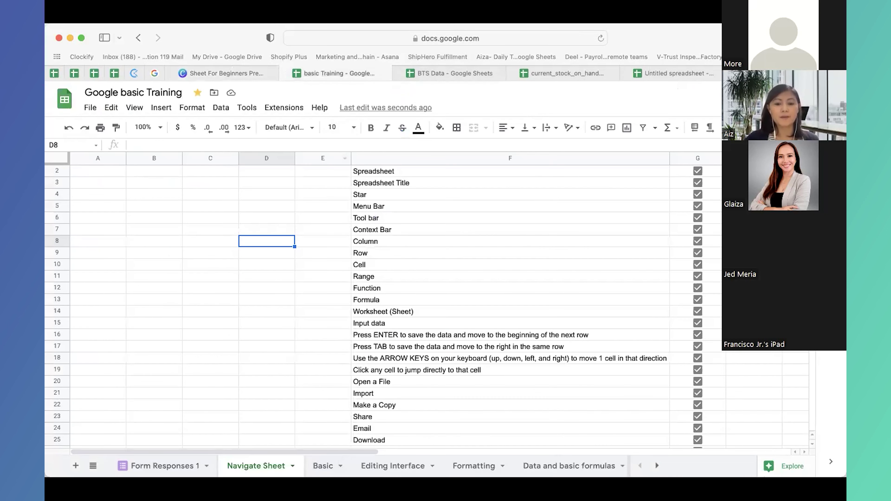
left_click(414, 473)
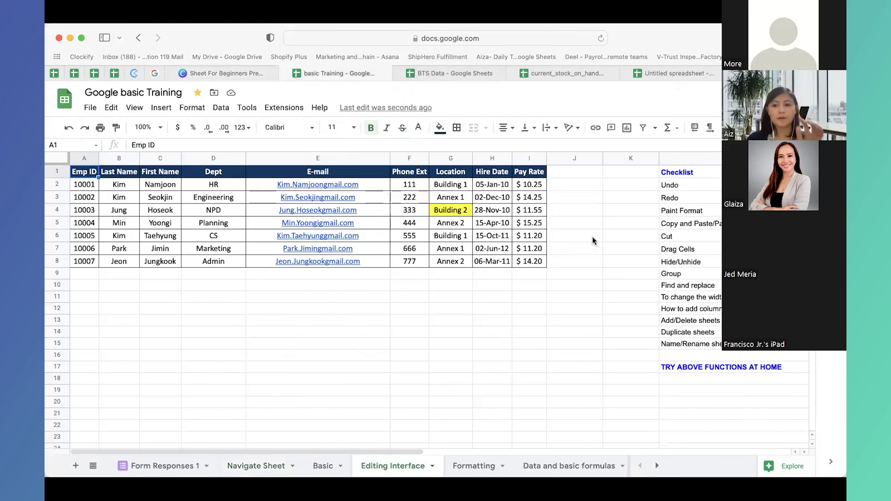
- Delete the empty columns J and K between the employee table and the checklist
left_click(620, 157)
left_click(575, 158, "shift")
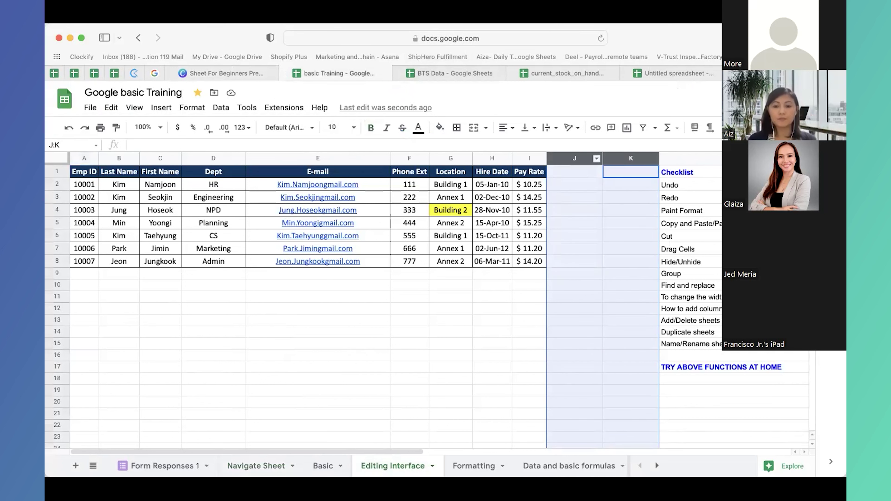
key("super+alt+minus")
left_click(469, 340)
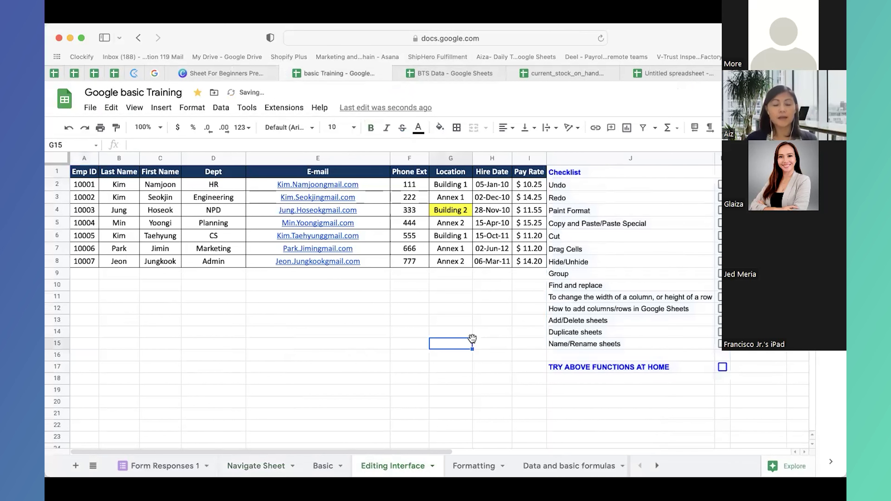
- Select the Undo item in J2 and replace the first names in C3 and C4 with different sample names
left_click(636, 184)
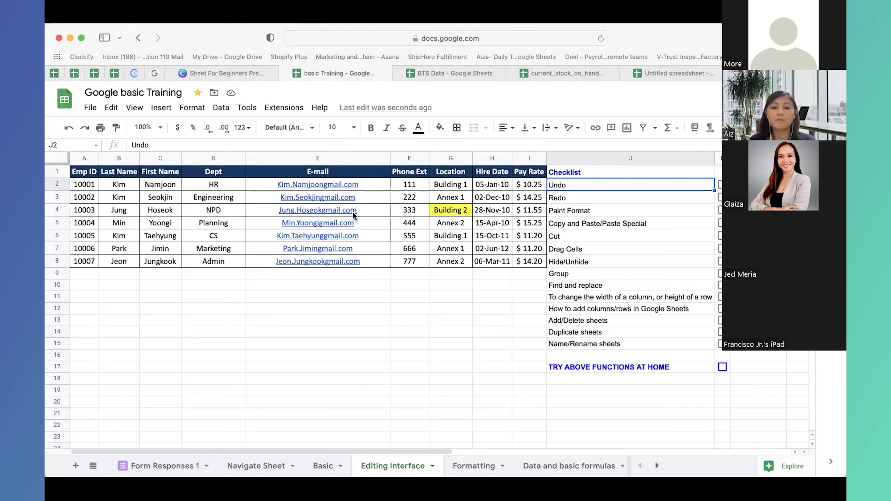
left_click(207, 202)
key("Left")
key("Left")
key("Up")
key("Up")
key("Left")
key("Down")
key("Right")
key("Right")
key("Down")
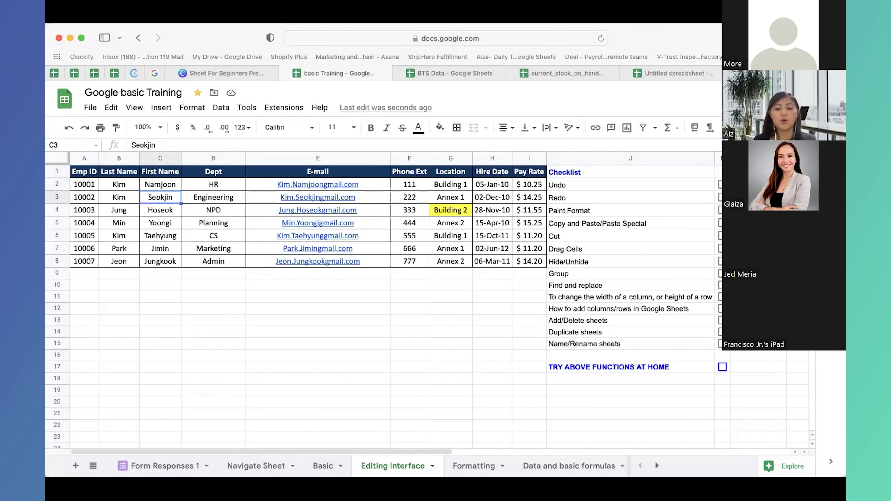
type("Alma")
key("Return")
type("Josie")
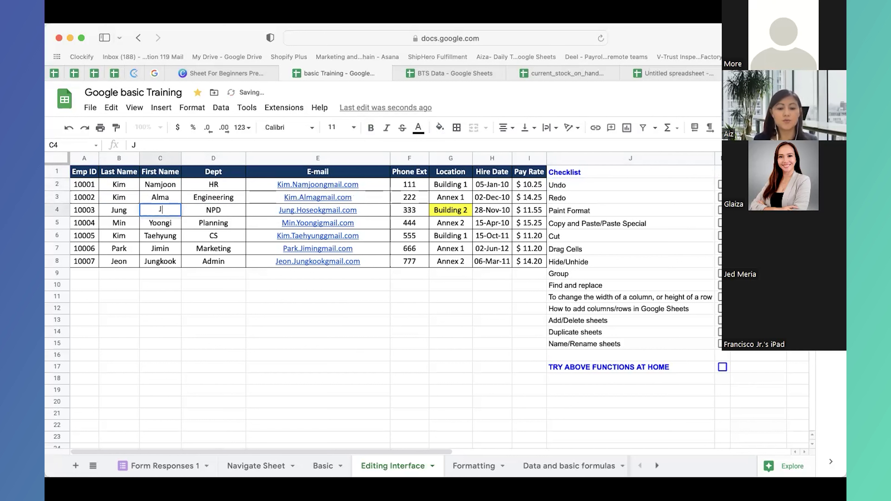
key("Return")
- Undo both first-name changes in C3 and C4
left_click(160, 197)
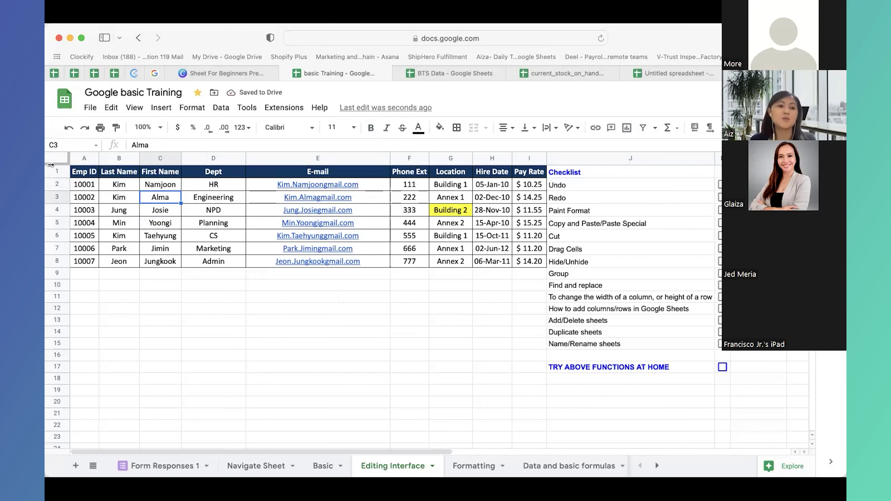
left_click(68, 128)
left_click(68, 129)
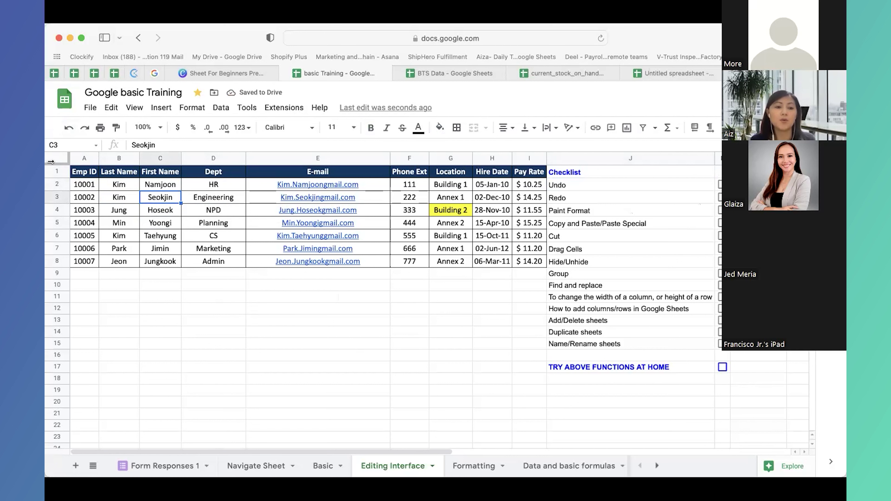
- Point out the Redo item in J3, redo the first-name changes in C3 and C4, and undo them again
left_click(660, 200)
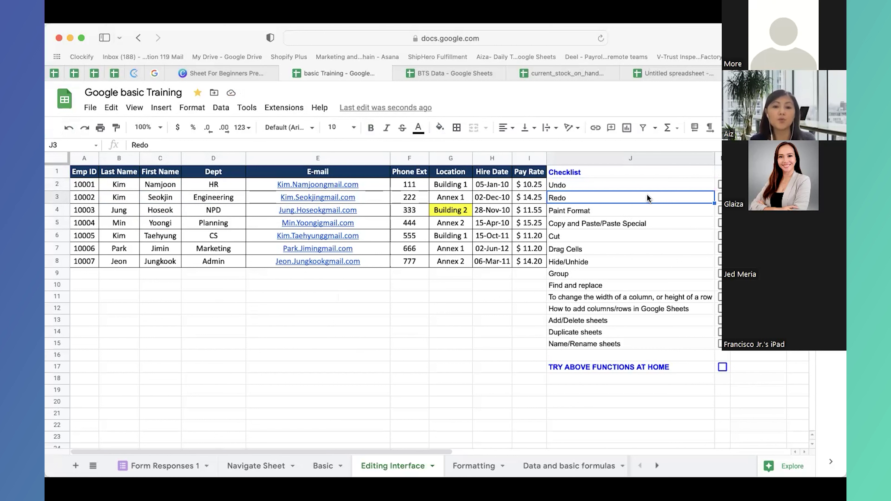
left_click(630, 187)
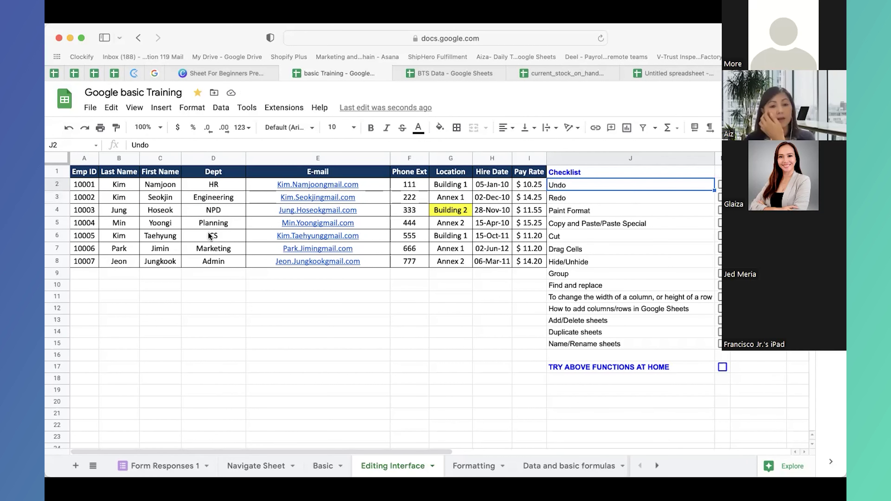
left_click(85, 129)
left_click(85, 128)
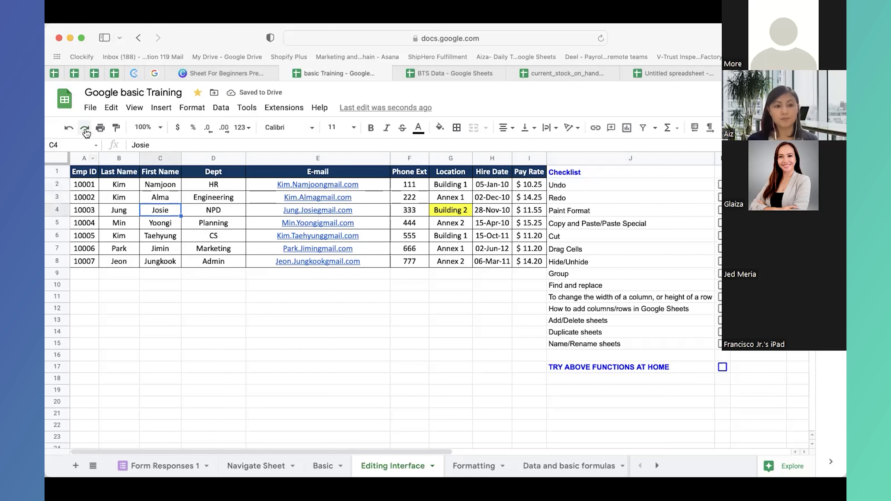
left_click(69, 129)
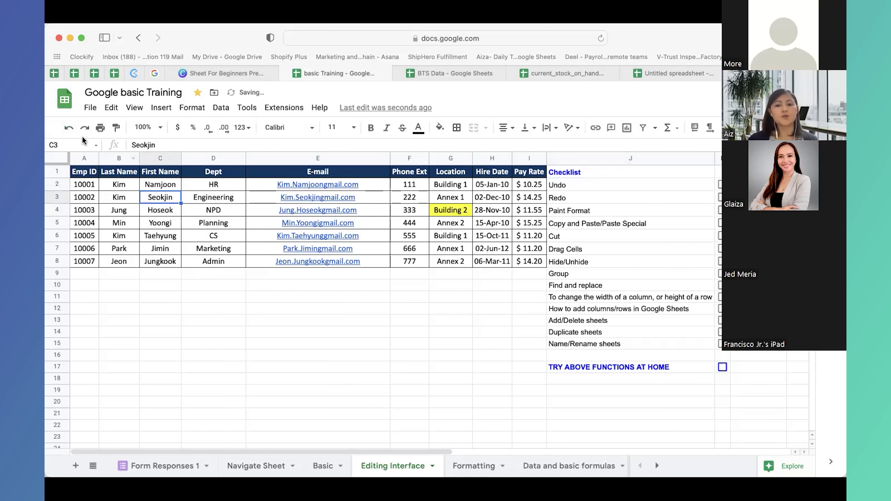
- Tick the Undo and Redo items in rows 2 and 3 of the checklist
left_click(591, 209)
left_click(720, 184)
left_click(719, 197)
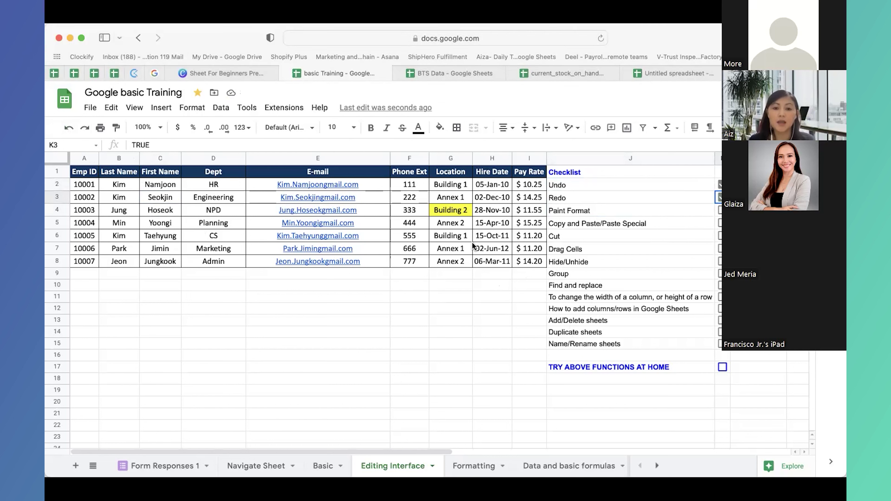
- Format the Building 2 cell G4 as italic and bold
left_click(454, 211)
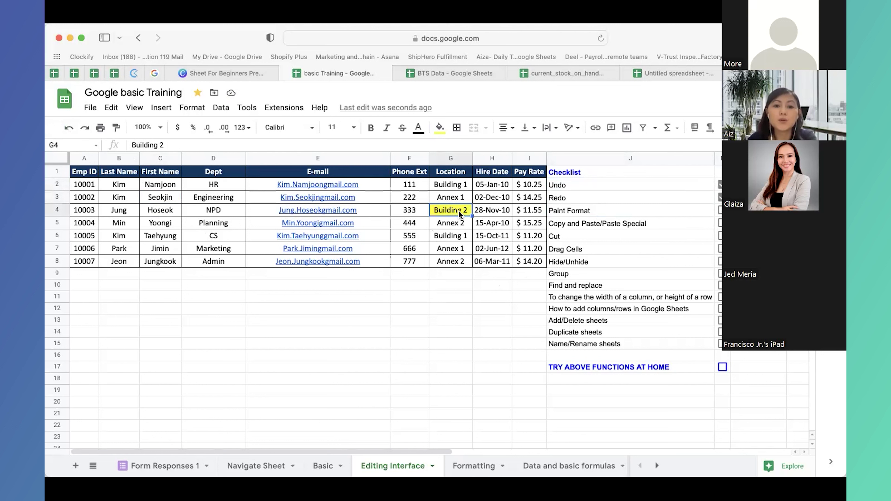
left_click(387, 129)
left_click(370, 129)
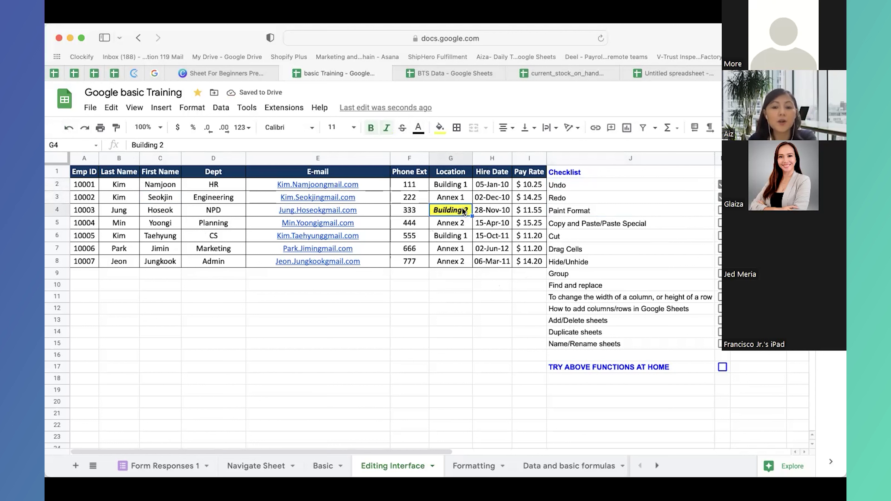
- Manually match the Admin cell D8 to G4's formatting with a yellow fill, italic and bold
left_click(215, 264)
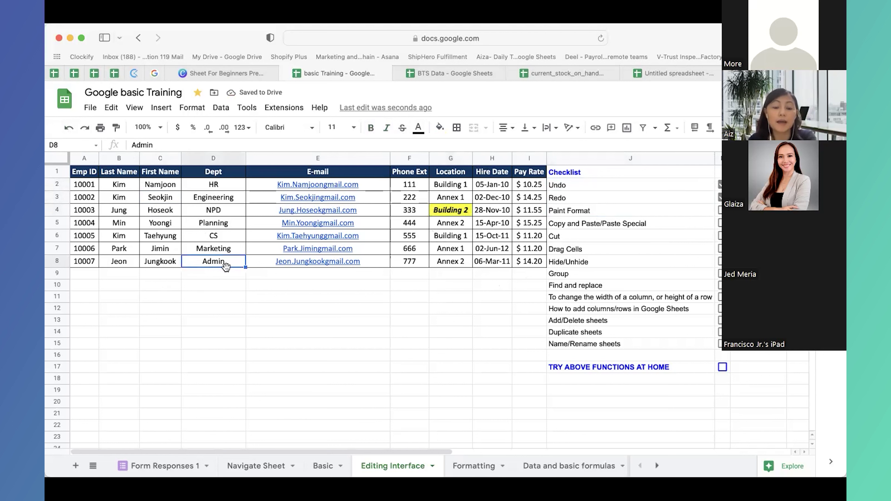
left_click(442, 212)
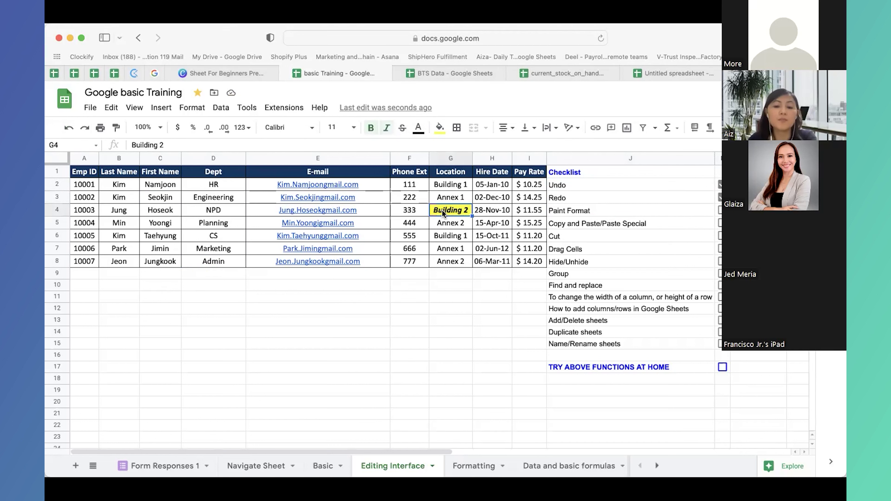
left_click(225, 264)
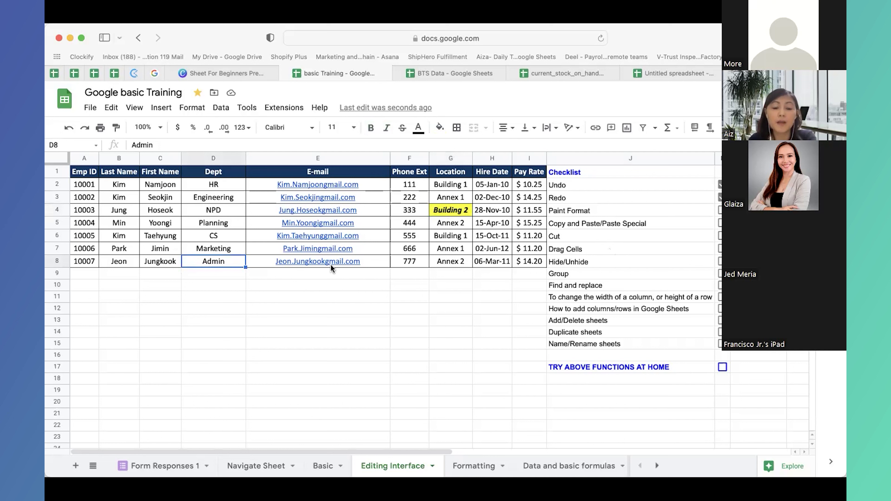
left_click(439, 128)
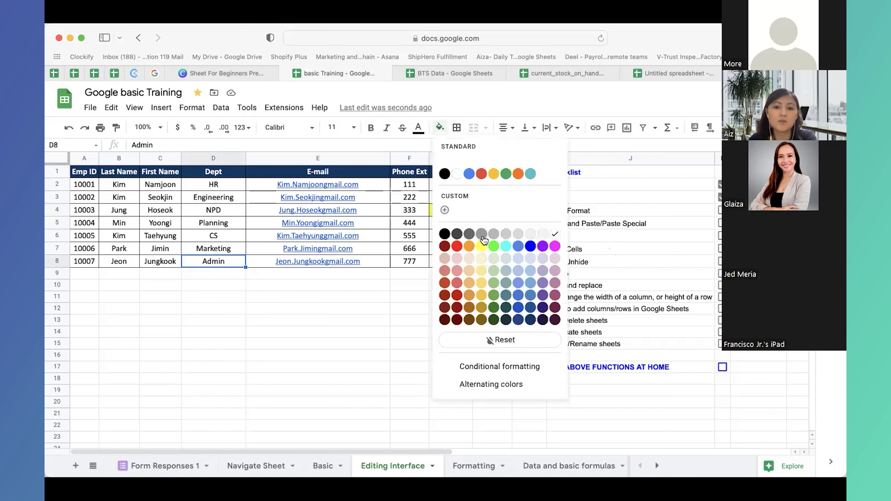
left_click(482, 244)
left_click(387, 128)
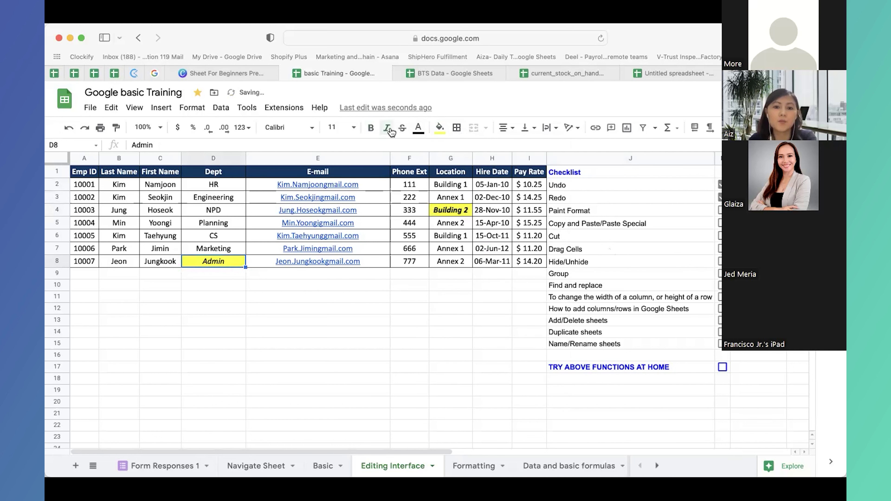
left_click(371, 128)
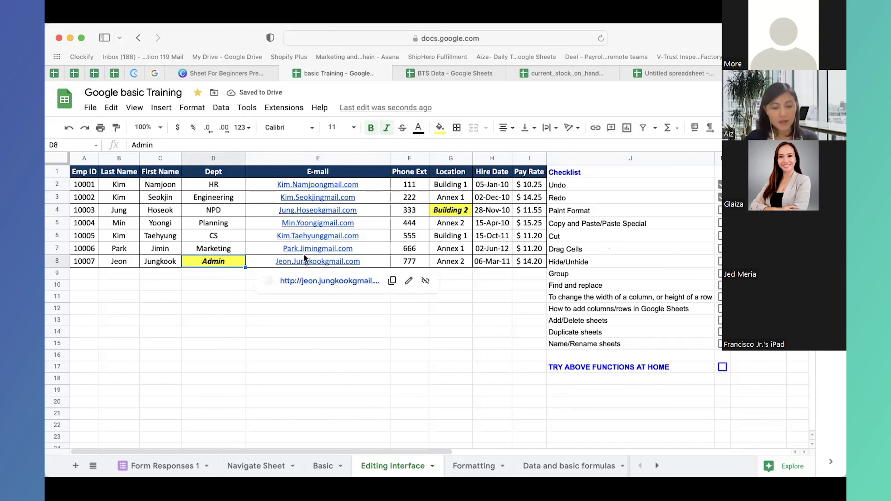
- Undo the bold, italic and yellow fill applied to the Admin cell D8
key("super+z")
key("super+z")
key("super+z")
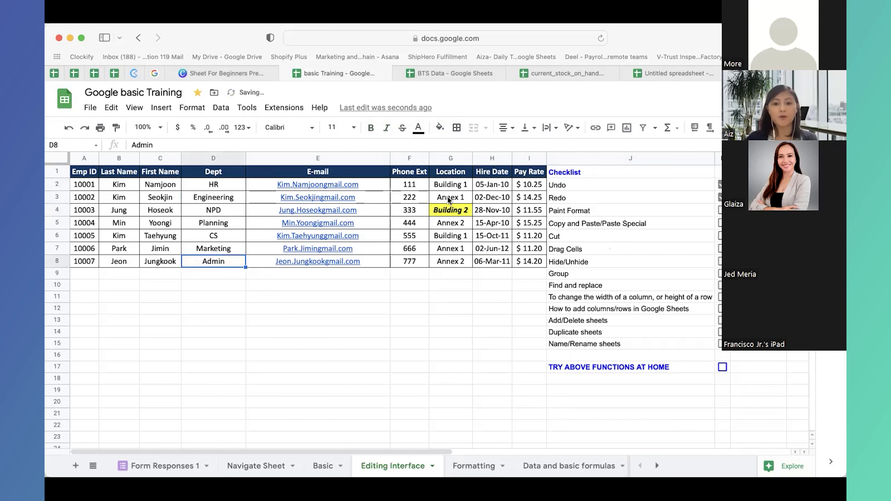
- Use Paint format to copy the Building 2 cell G4's formatting onto the Admin cell D8 and onto the Dept range D2:D8
left_click(451, 212)
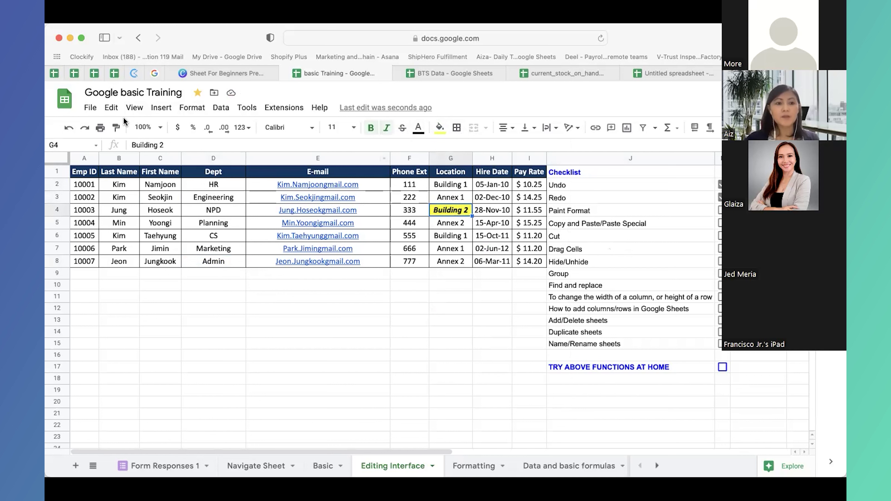
left_click(117, 129)
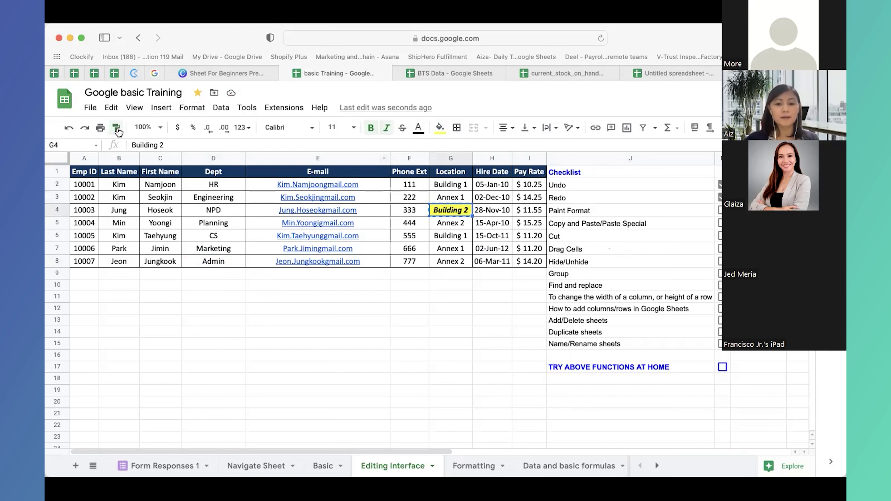
left_click(209, 262)
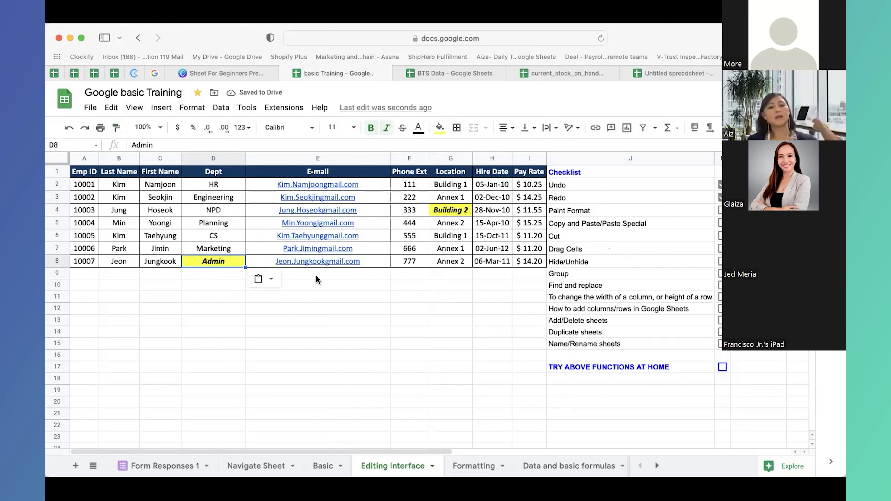
left_click(116, 127)
left_click_drag(225, 188, 227, 262)
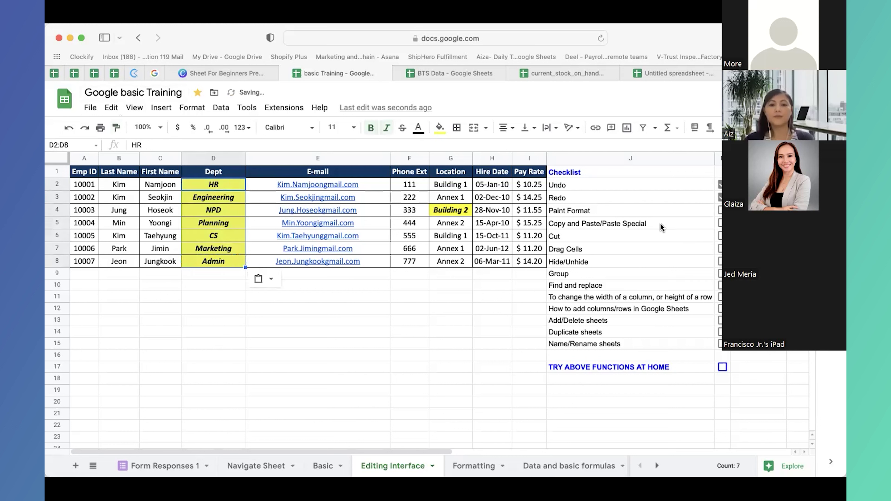
- Undo the painted formatting in the Dept column, G4's bold and italic, and the tick beside Redo
left_click(69, 129)
left_click(70, 129)
left_click(69, 128)
left_click(70, 128)
left_click(69, 129)
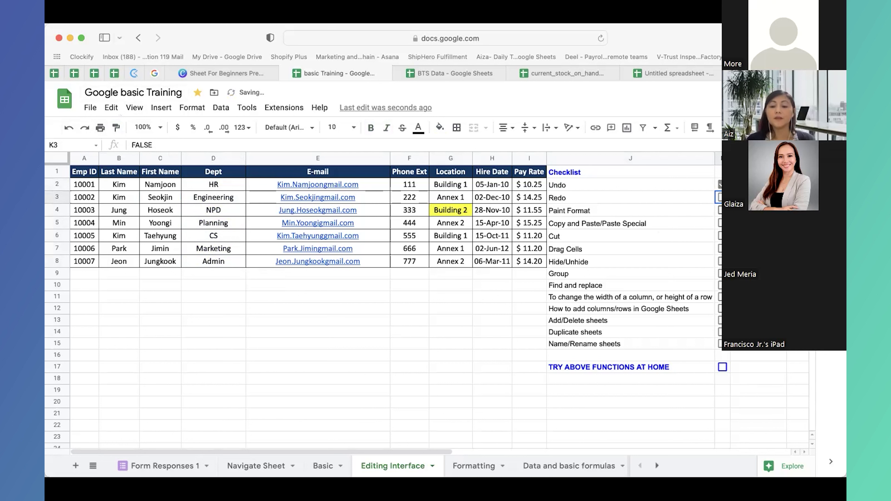
- Tick the Redo and Paint Format items in rows 3 and 4 of the checklist
left_click(719, 212)
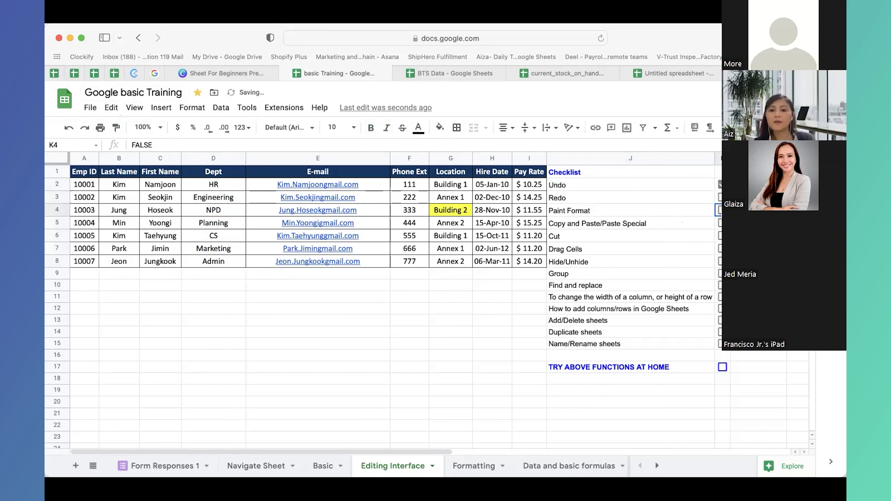
left_click(719, 197)
left_click(719, 210)
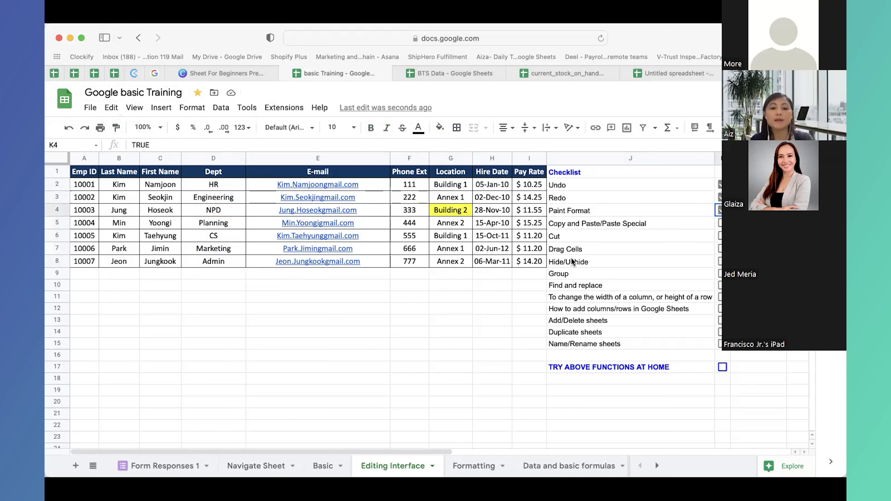
- Copy HR from cell D2 over Engineering in D3, and undo the paste
left_click(159, 198)
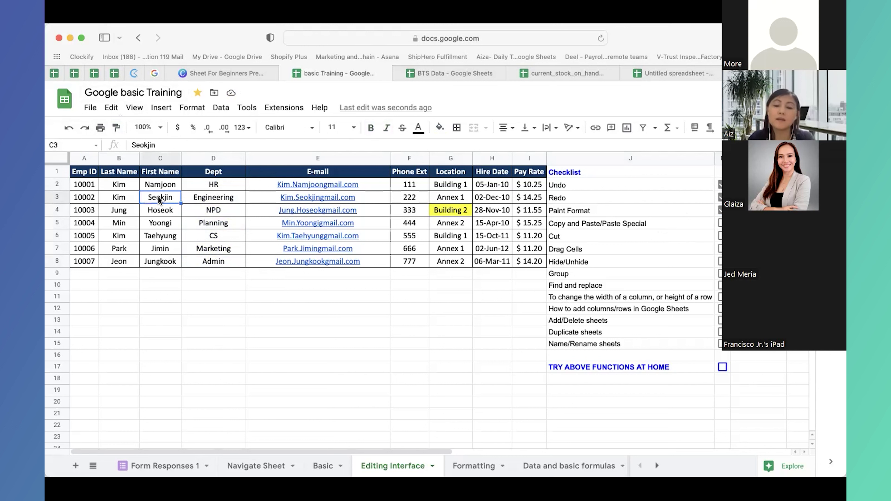
left_click(215, 185)
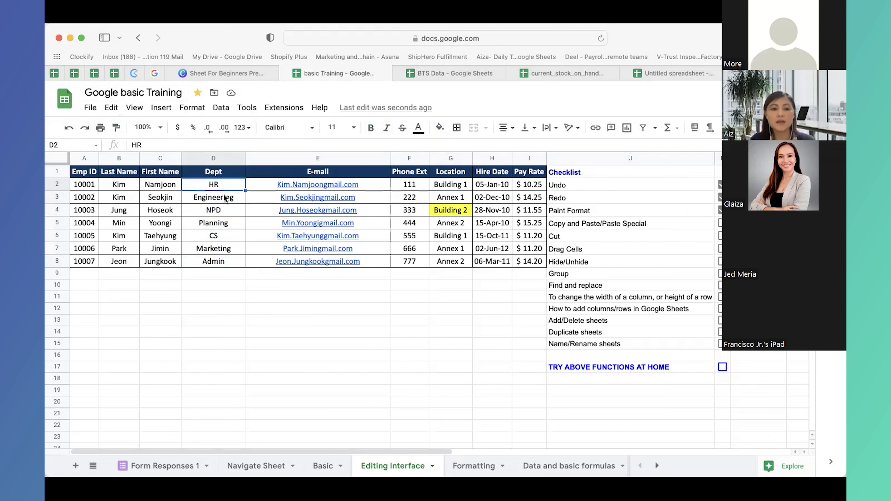
left_click(180, 184)
left_click(216, 185)
key("super+c")
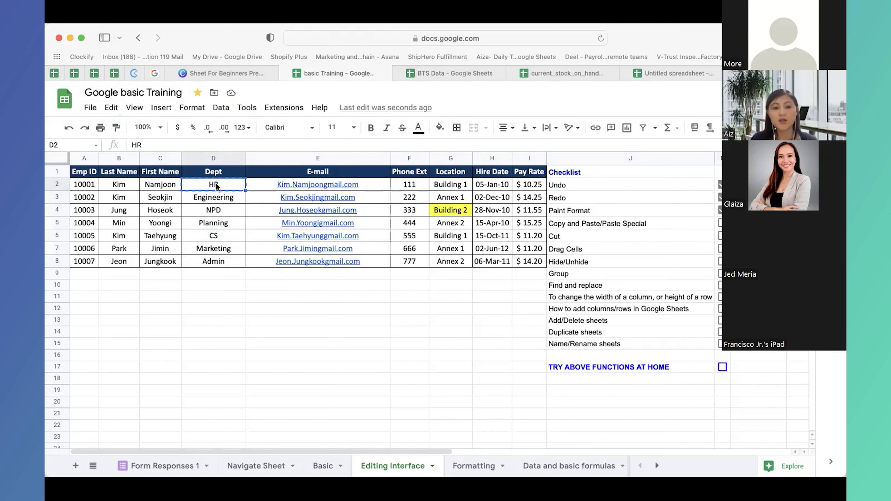
left_click(172, 199)
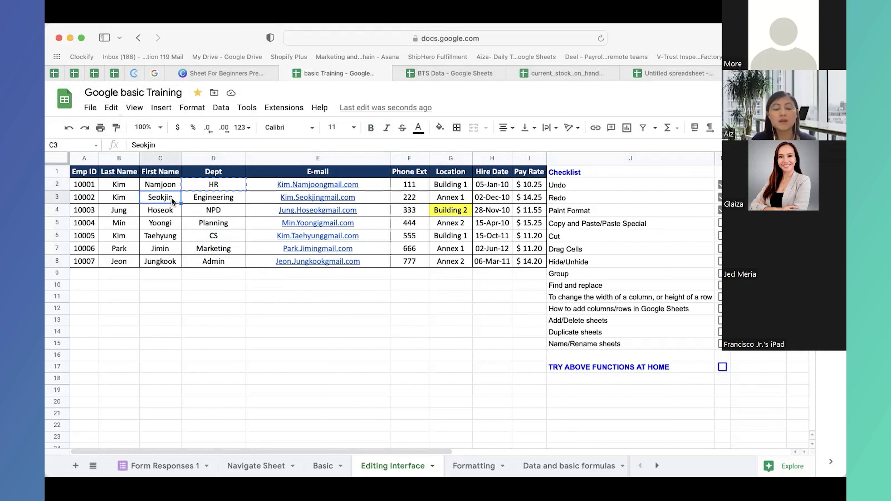
left_click(234, 195)
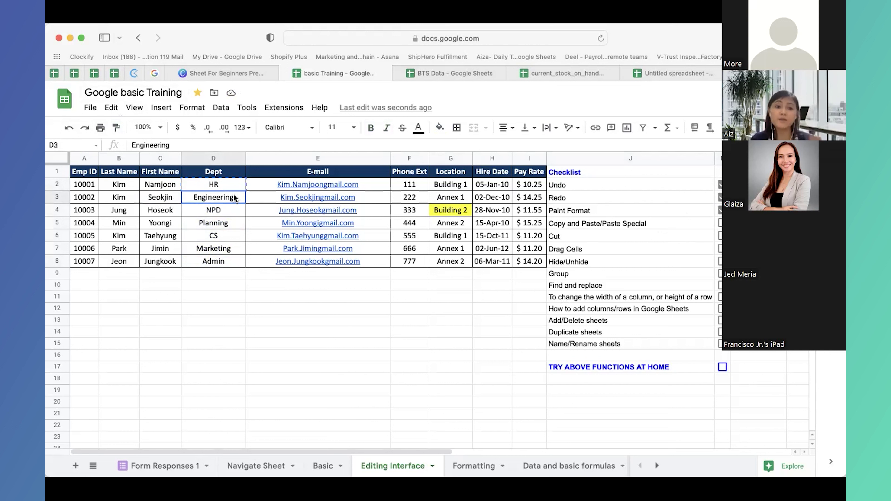
key("super+v")
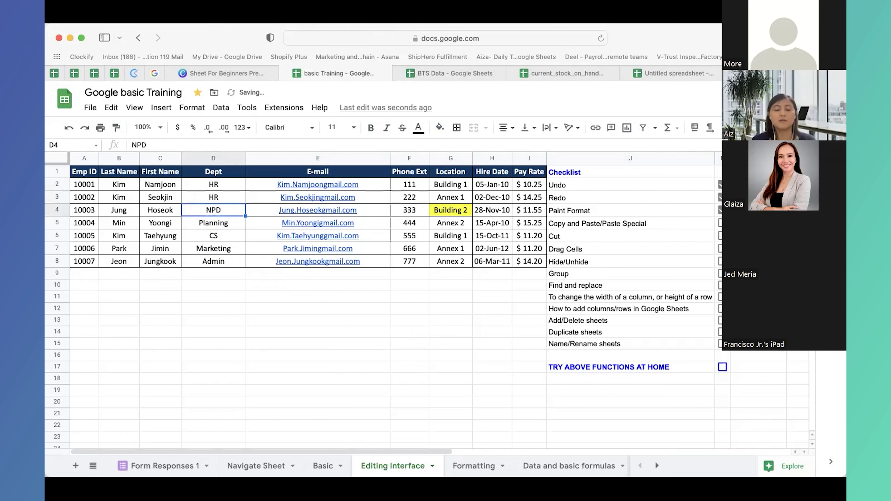
key("super+z")
- Copy the HR cell D2 into D3 again and restore D3 to Engineering
left_click(229, 182)
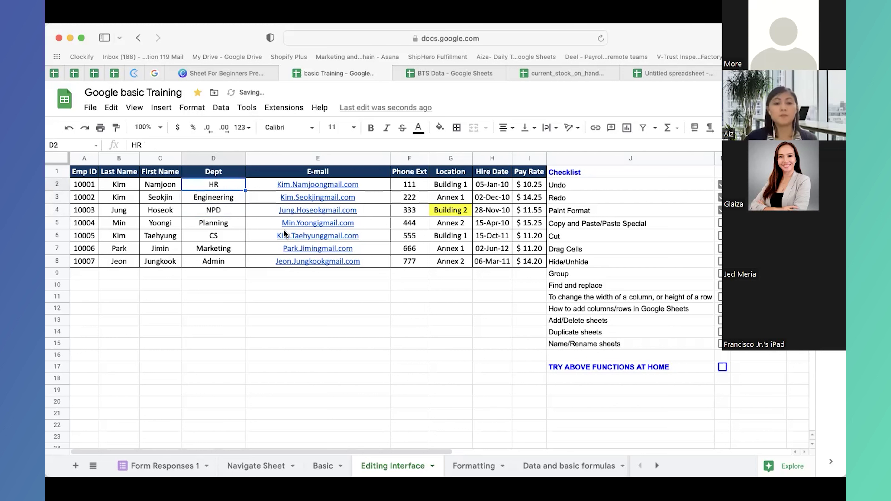
mouse_move(300, 243)
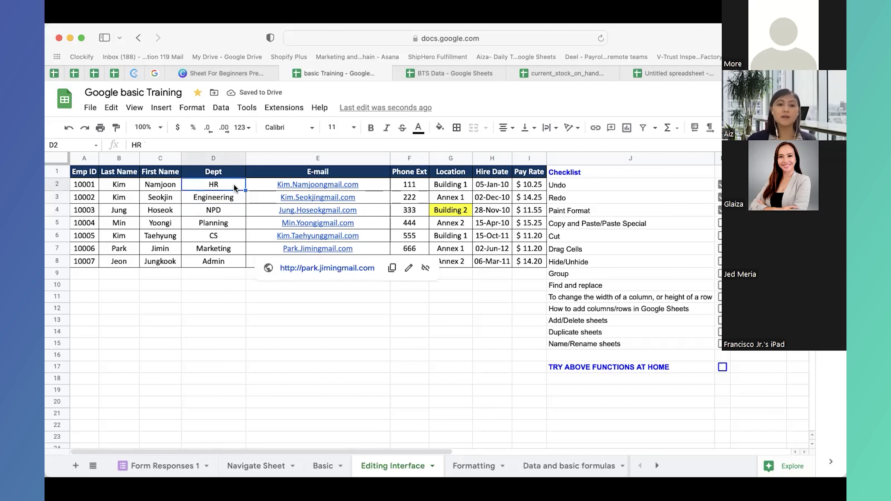
right_click(213, 184)
left_click(258, 178)
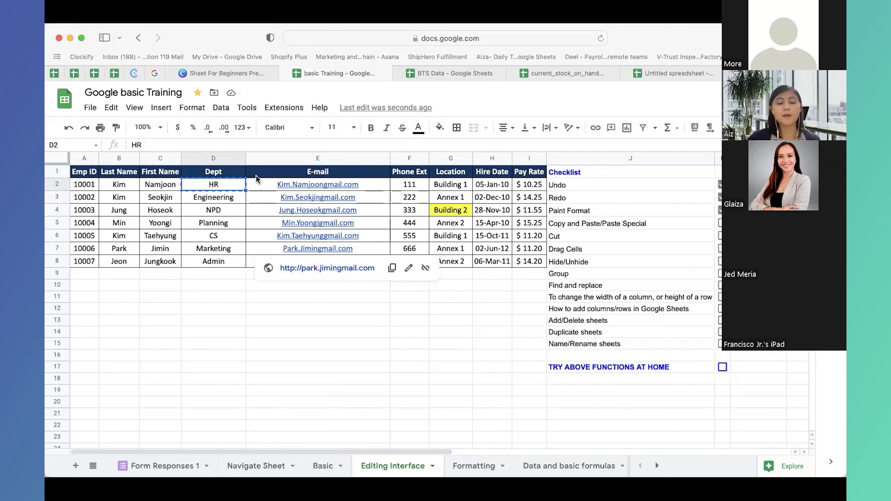
right_click(229, 197)
left_click(263, 195)
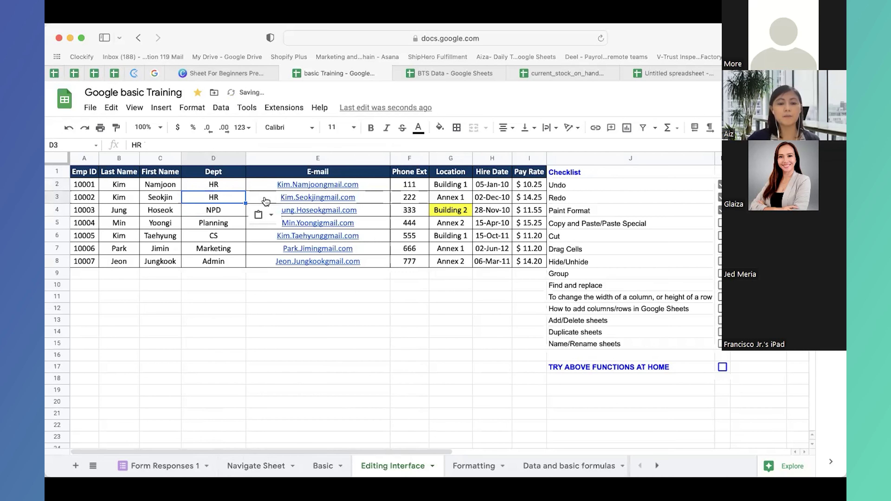
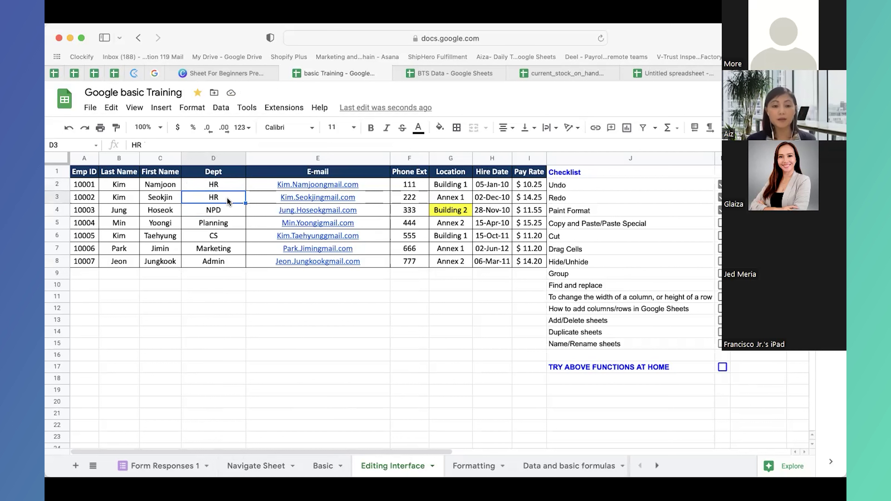
type("Engineering")
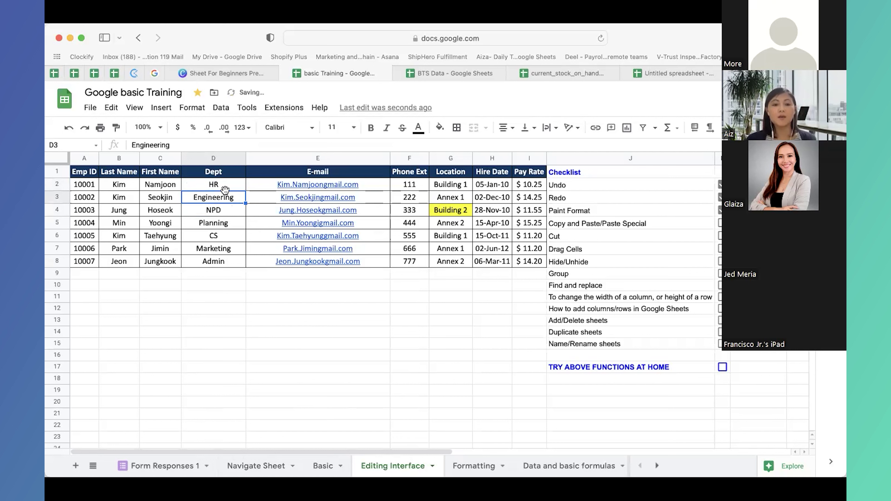
- Copy HR from cell D2 and paste it over Engineering in D3
left_click(226, 186)
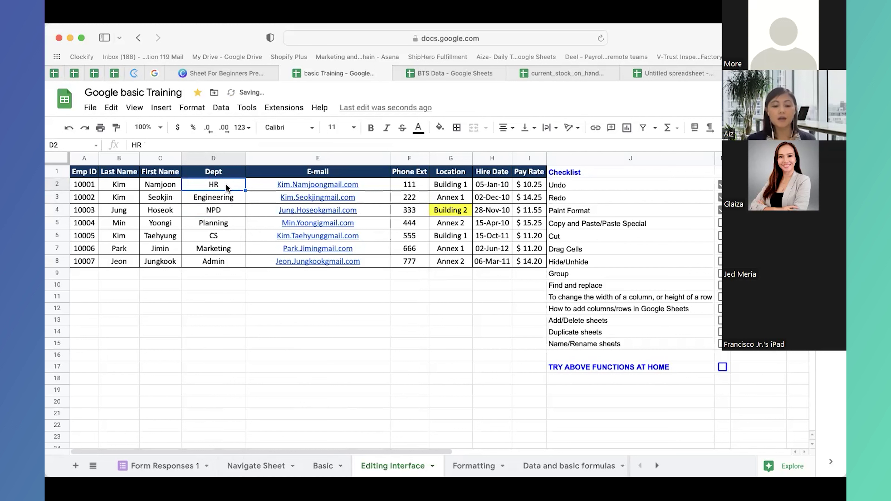
mouse_move(292, 191)
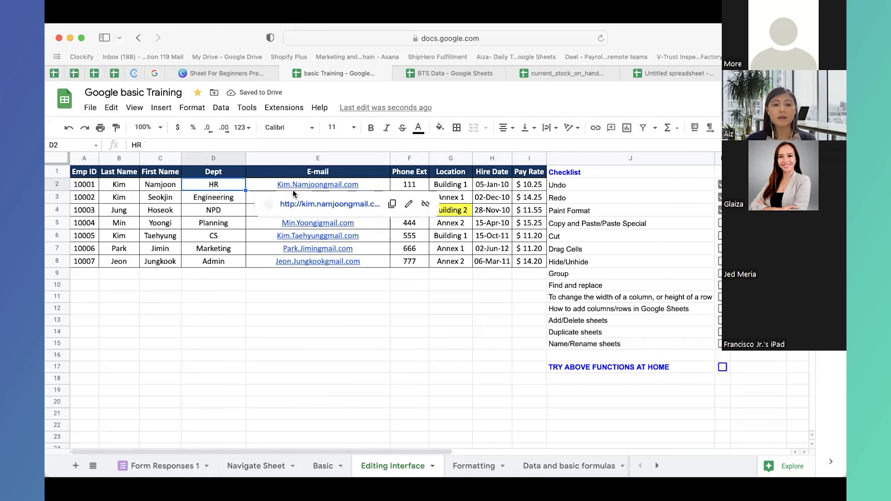
key("super+c")
left_click(231, 197)
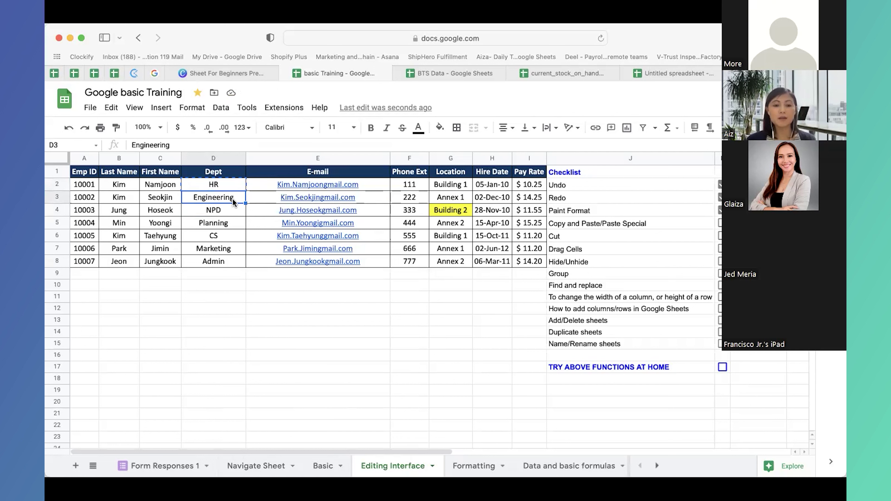
mouse_move(273, 206)
key("super+v")
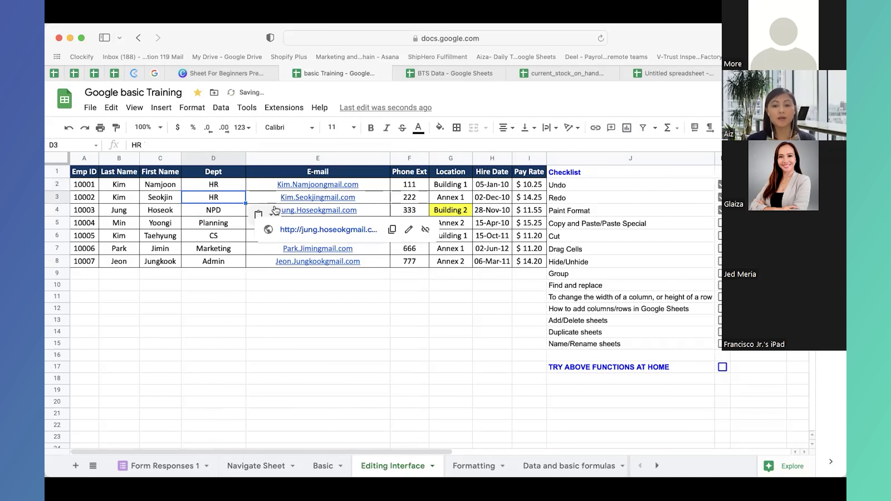
left_click(226, 186)
- Format the Building 2 cell G4 as italic and bold
left_click(459, 211)
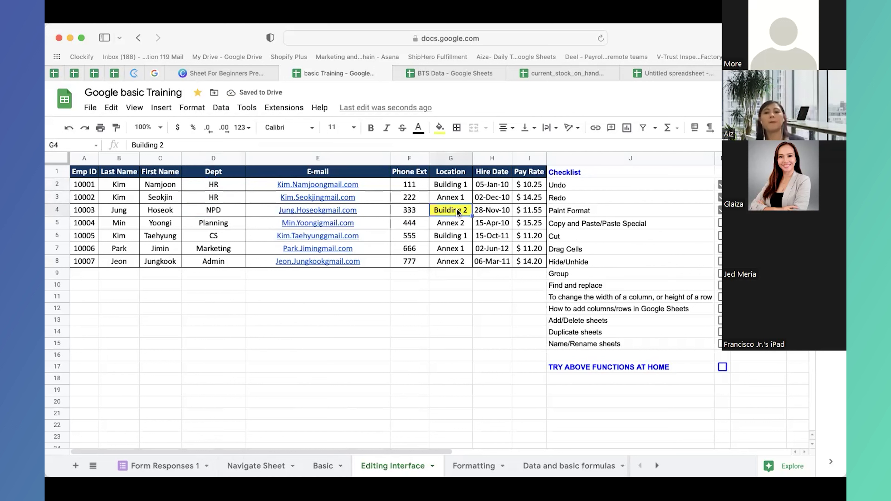
left_click(644, 223)
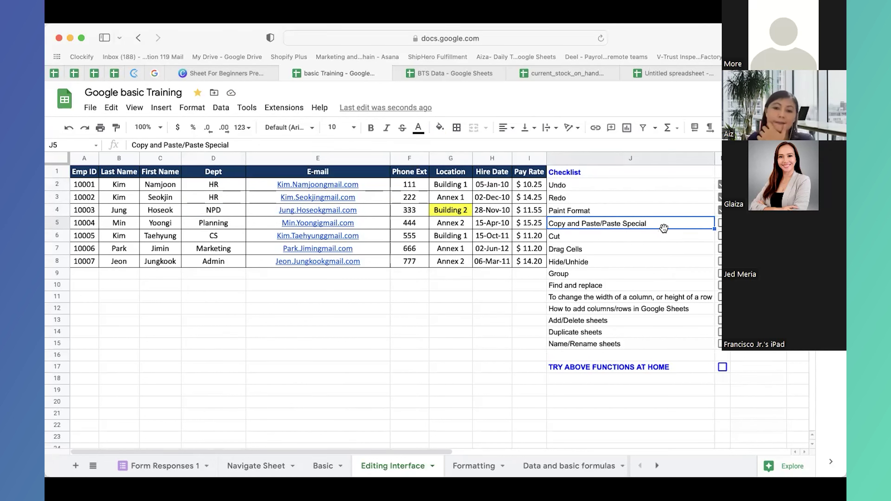
left_click(459, 209)
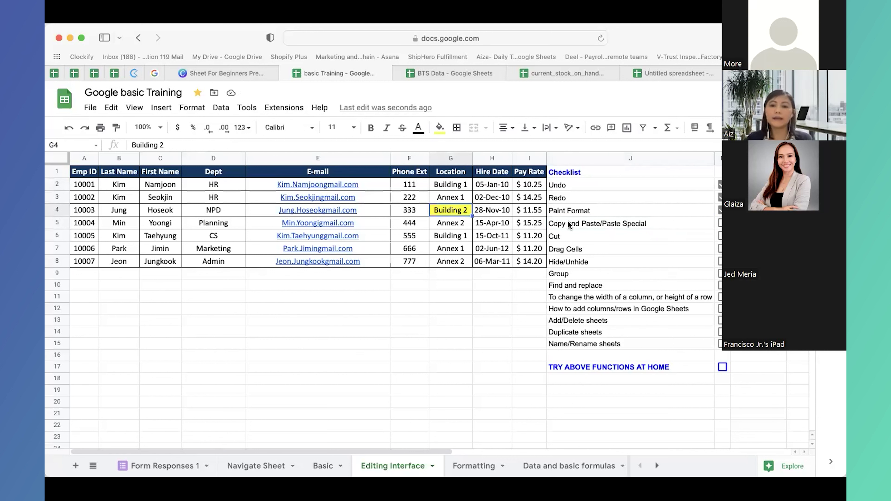
left_click(567, 222)
left_click(448, 211)
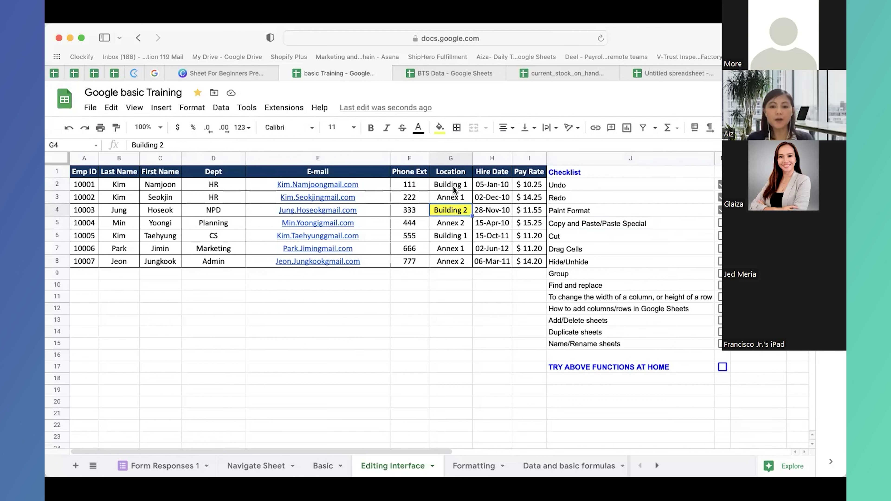
left_click(386, 131)
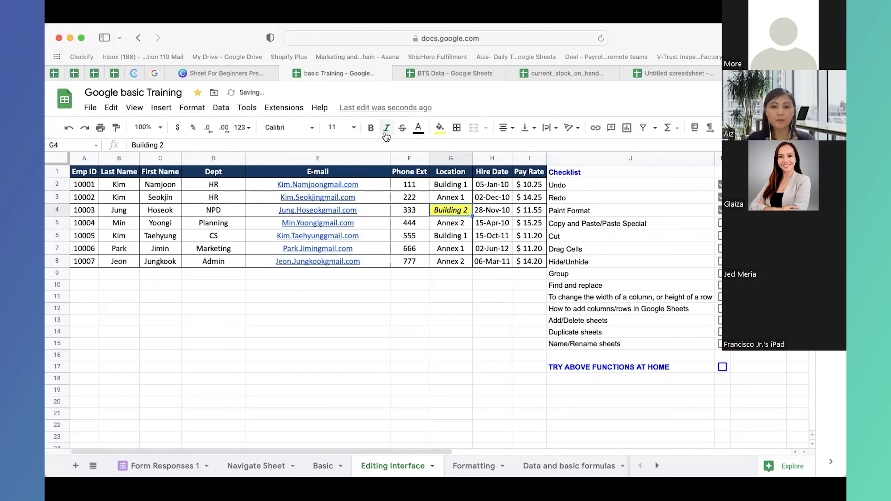
left_click(370, 128)
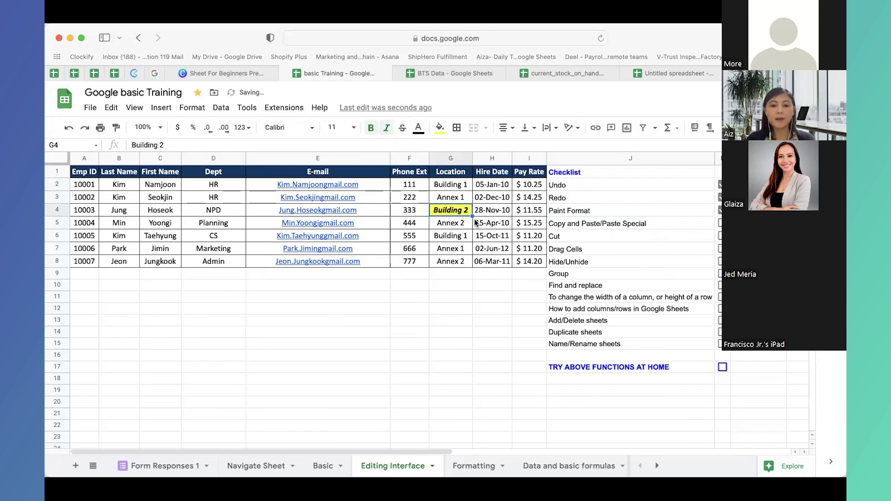
- Copy the formatted Building 2 cell G4 and paste it with its formatting into the empty cell G11
key("super+c")
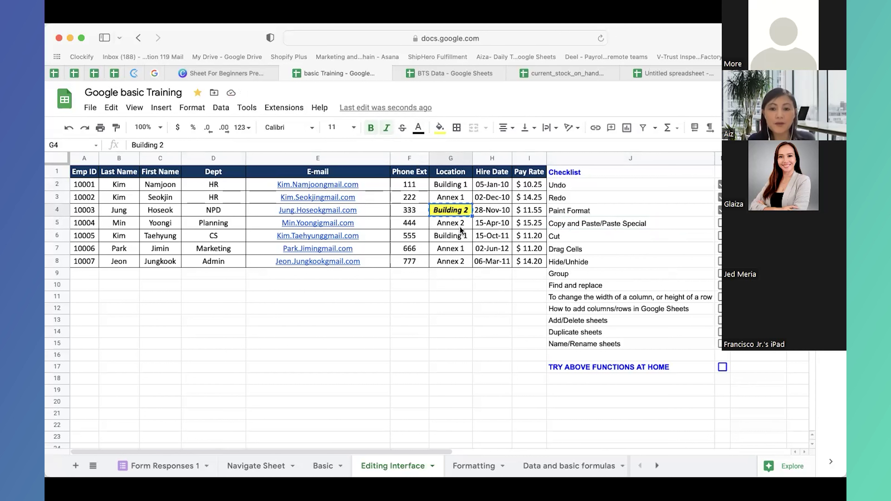
left_click(457, 298)
right_click(457, 298)
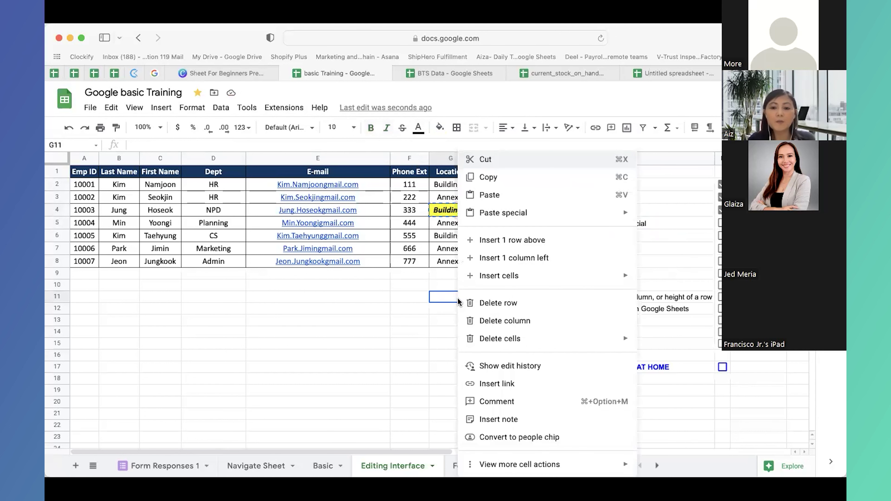
right_click(449, 300)
left_click(447, 299)
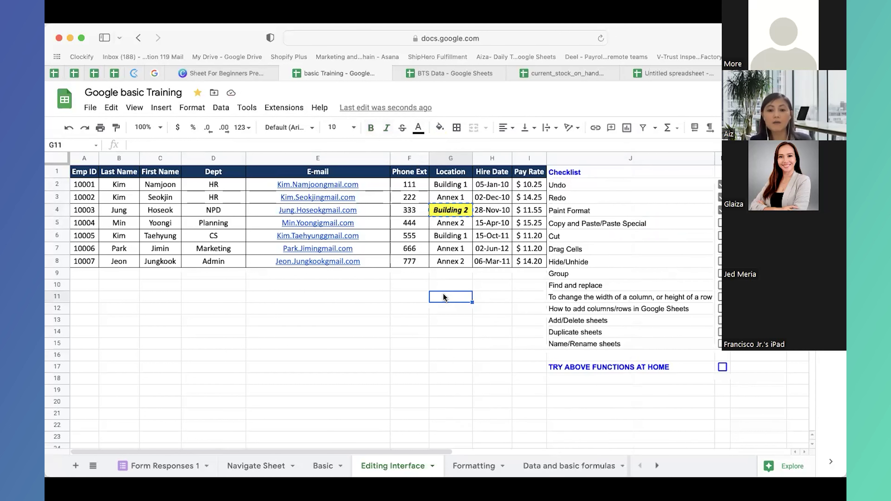
right_click(444, 298)
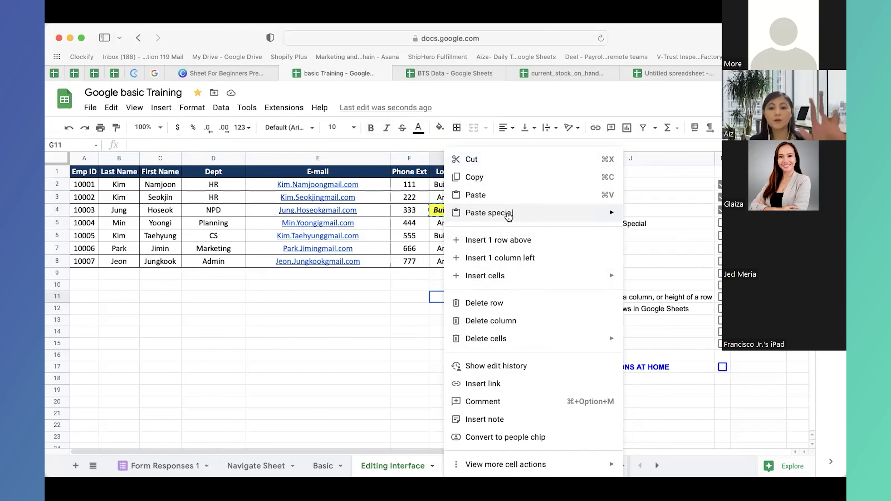
mouse_move(508, 217)
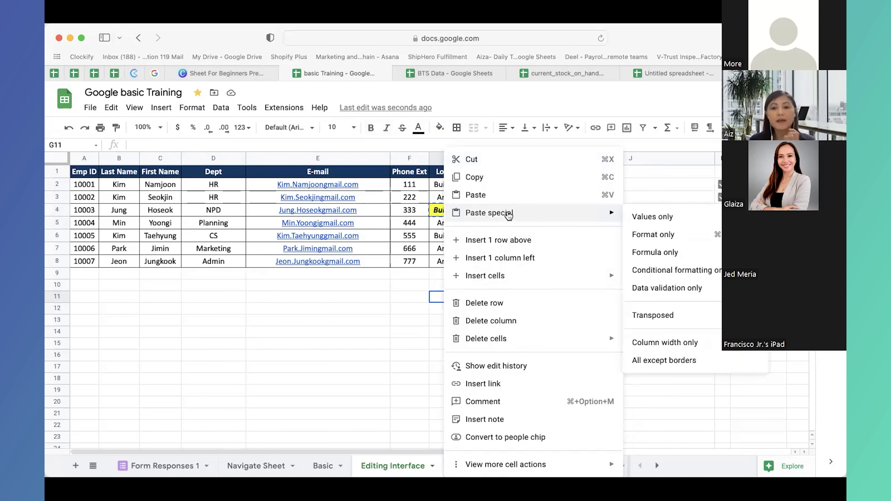
left_click(499, 199)
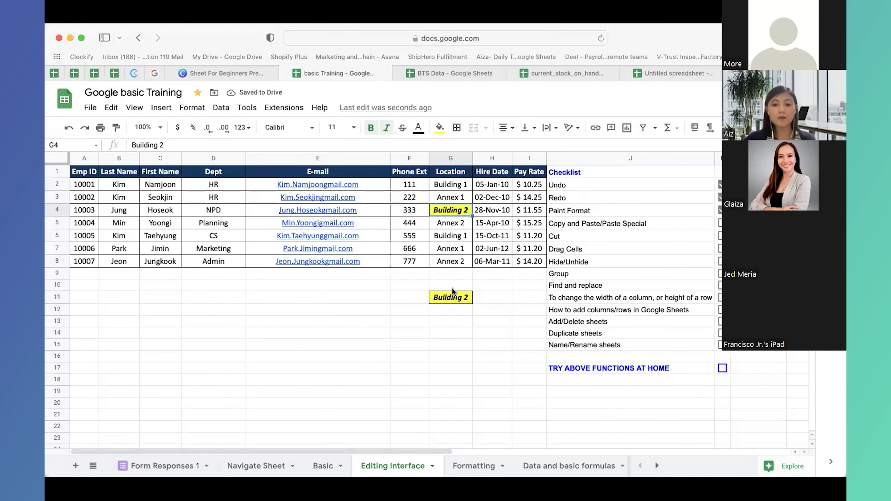
- Copy the Building 2 cell G4 and paste only its value into G12
left_click(457, 298)
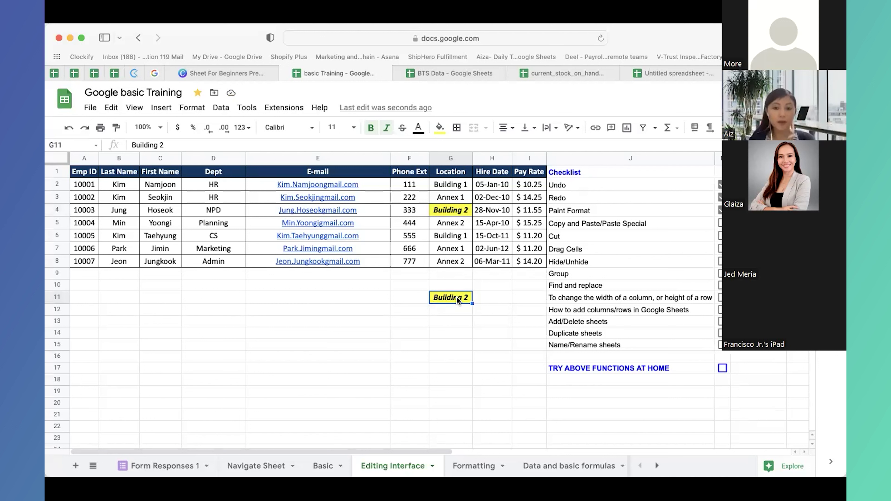
left_click(462, 210)
key("super+c")
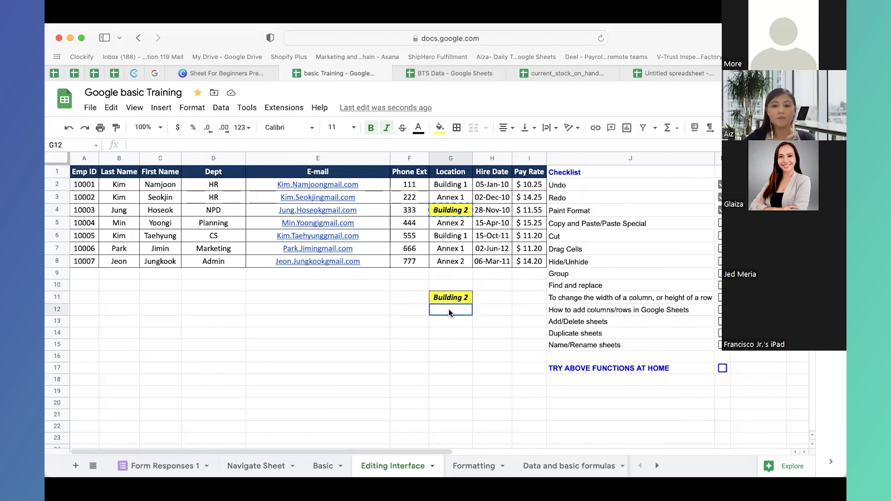
right_click(448, 309)
mouse_move(614, 215)
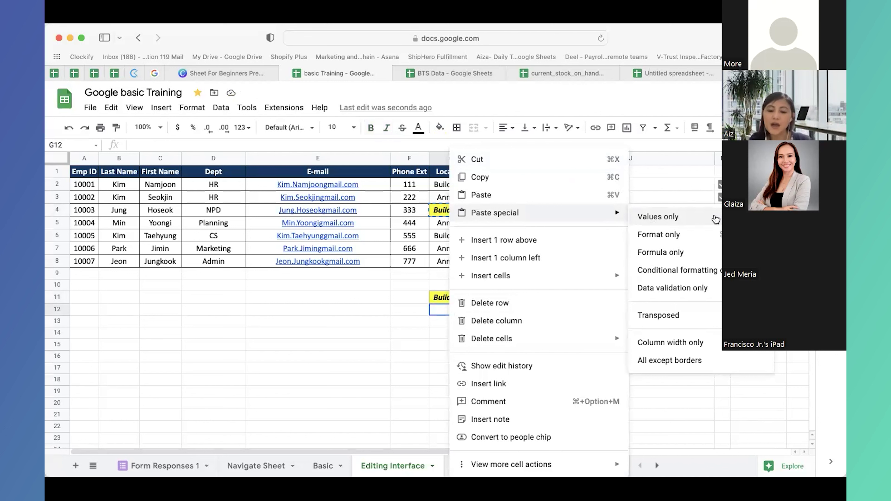
left_click(715, 218)
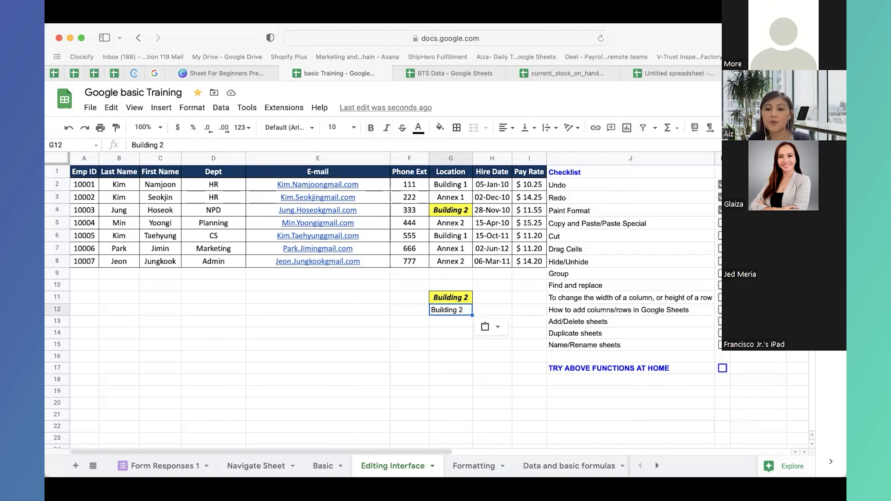
left_click(382, 327)
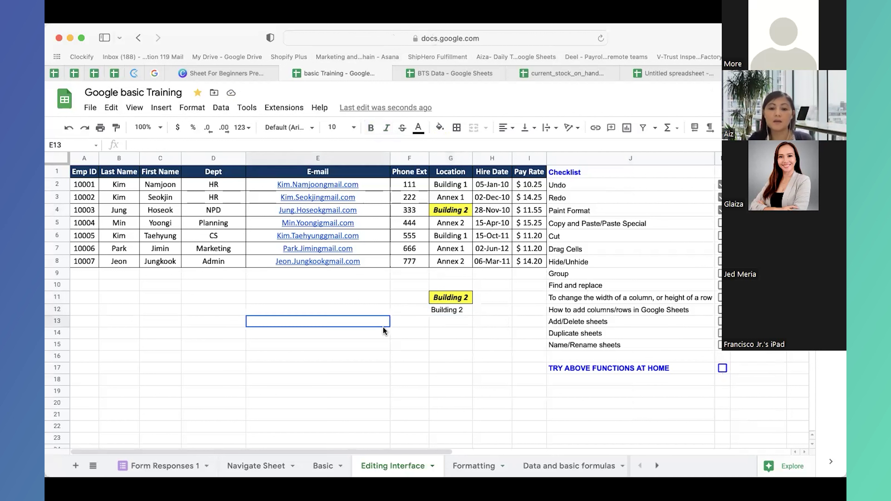
- Copy the Building 2 cell G4 and paste only its format into G13
left_click(461, 210)
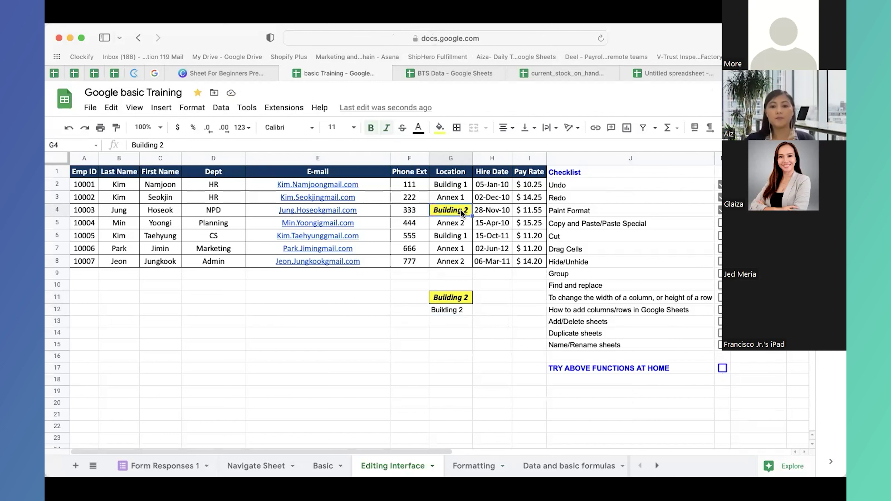
right_click(447, 323)
mouse_move(546, 221)
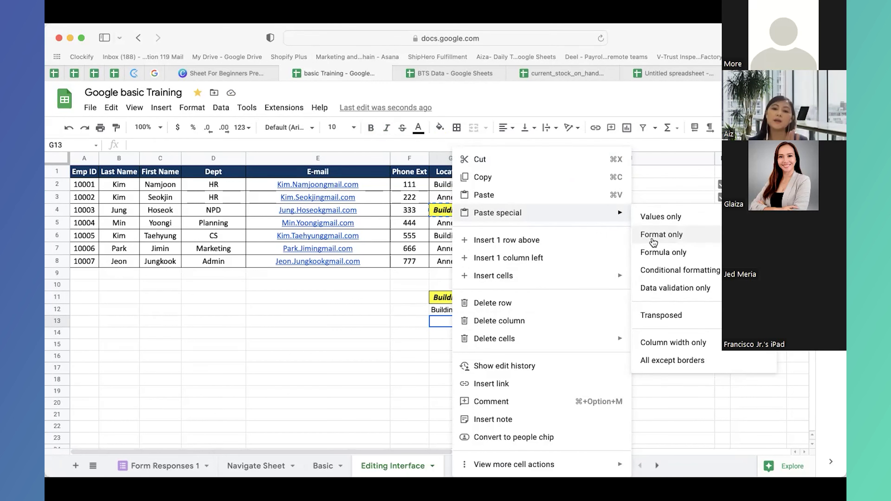
left_click(653, 235)
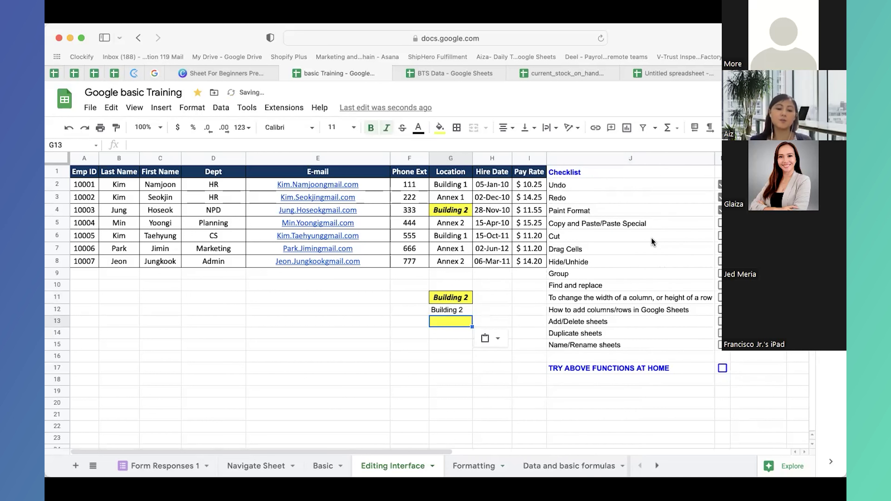
- Enter a person's first name in the formatted cell G13 and undo the entry
type("Aiz")
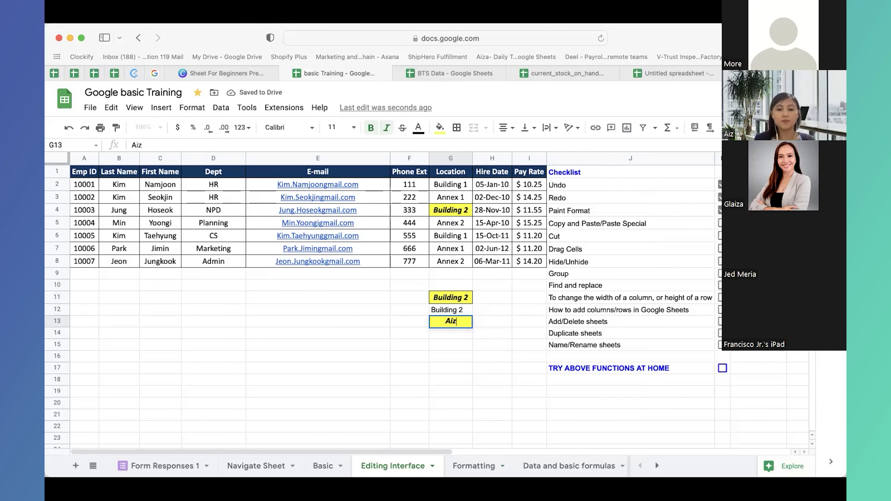
key("Return")
key("Up")
left_click(455, 297)
left_click(460, 211)
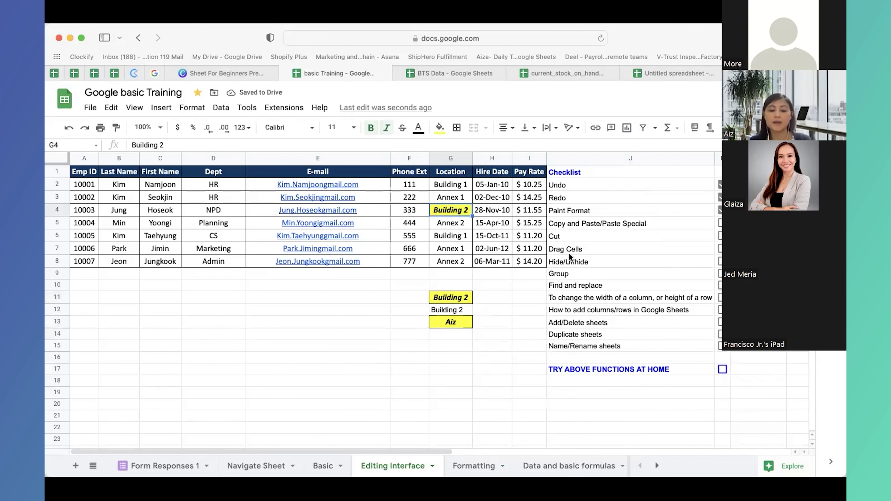
key("super+z")
- Copy the Building 2 cell G4 and paste it as formula only into G14
left_click(447, 211)
key("super+c")
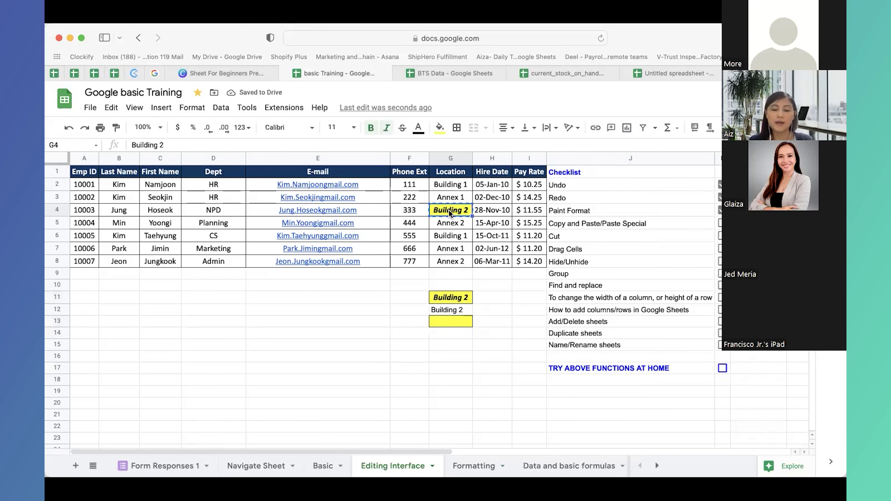
right_click(444, 334)
mouse_move(517, 215)
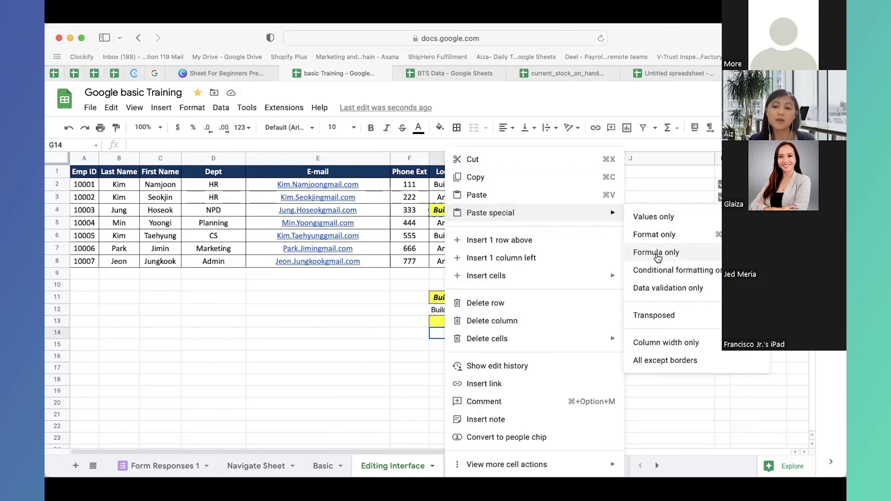
left_click(655, 252)
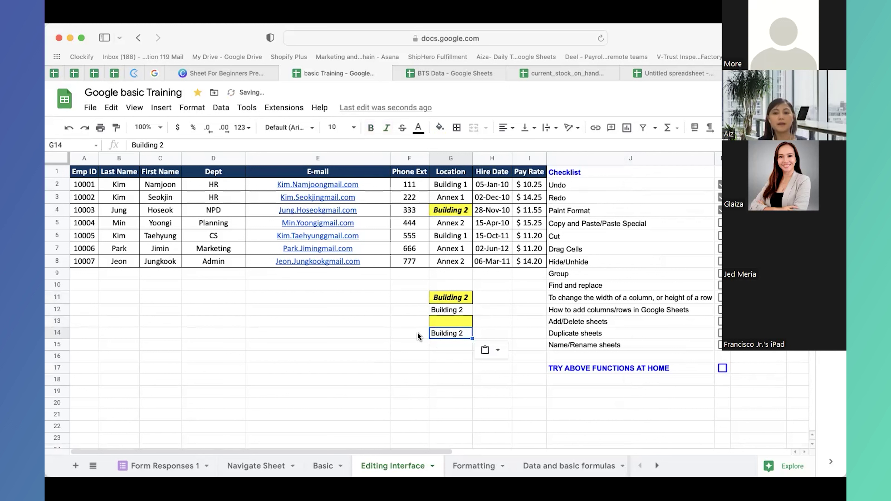
- Enter the formula =E16+F16 in cell G16
left_click(450, 356)
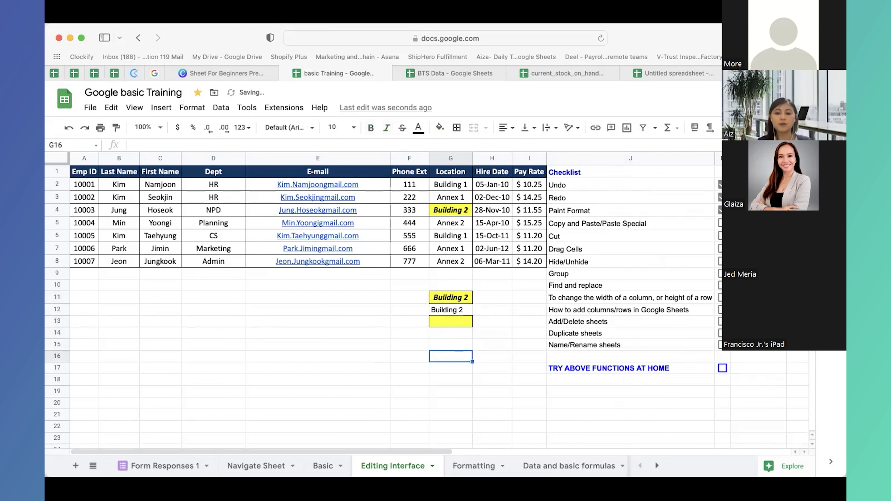
type("=")
key("Left")
key("Left")
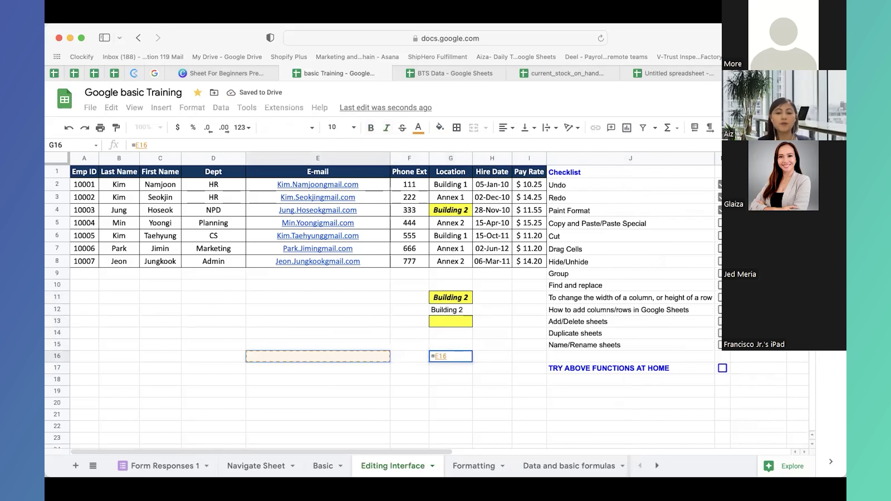
type("+")
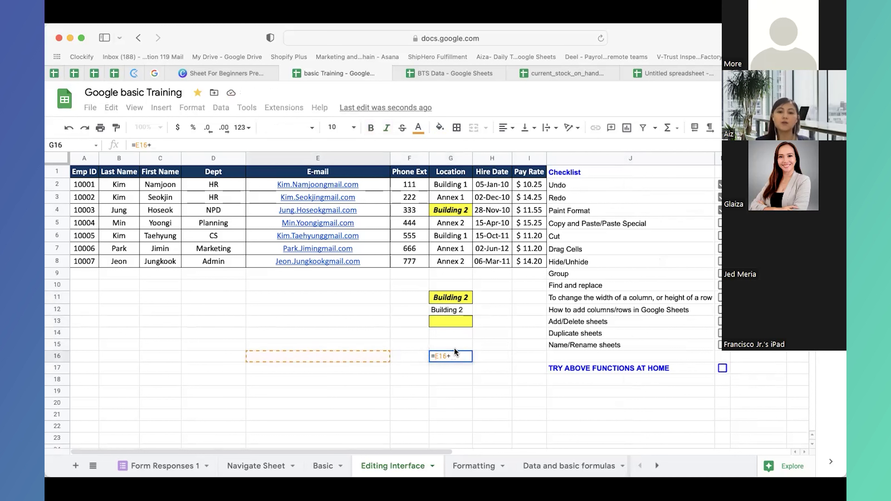
key("Left")
key("Return")
- Enter 1 in both F16 and E16 as inputs for the sum in G16
key("Up")
key("Left")
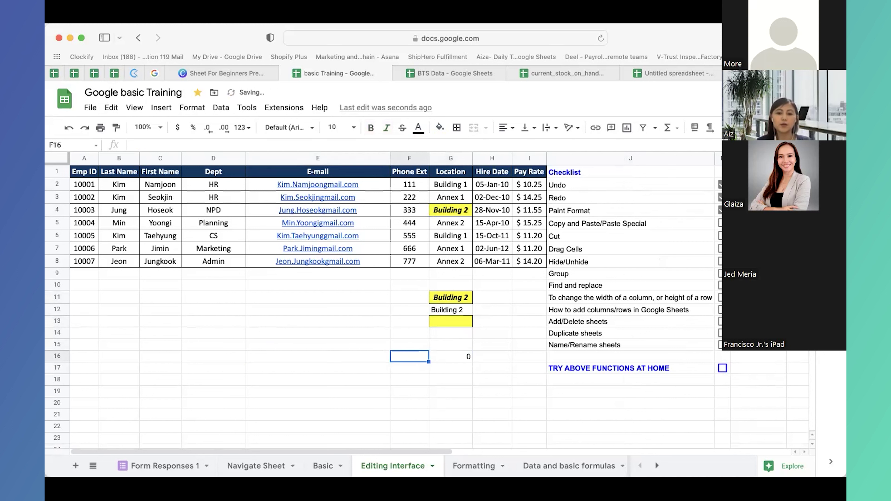
type("1")
key("Left")
type("1")
key("Left")
key("Right")
key("Right")
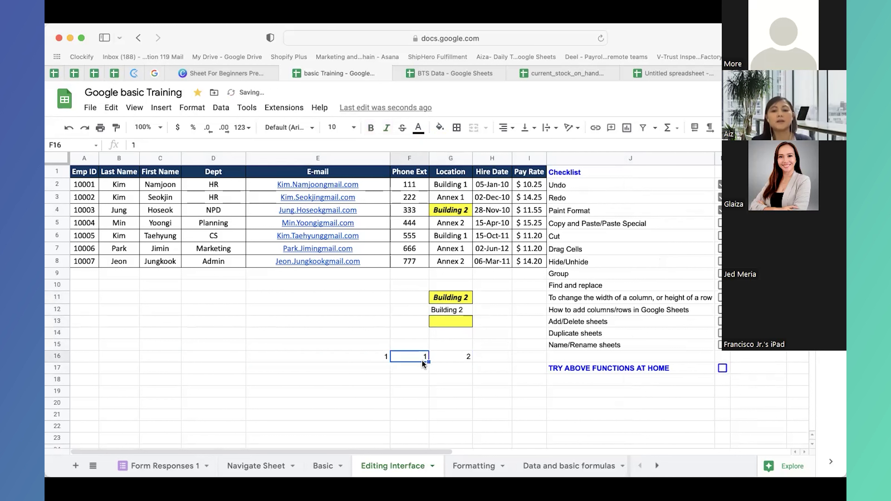
- Copy the sum cell G16 and paste only its formula into G19
left_click(459, 355)
double_click(459, 353)
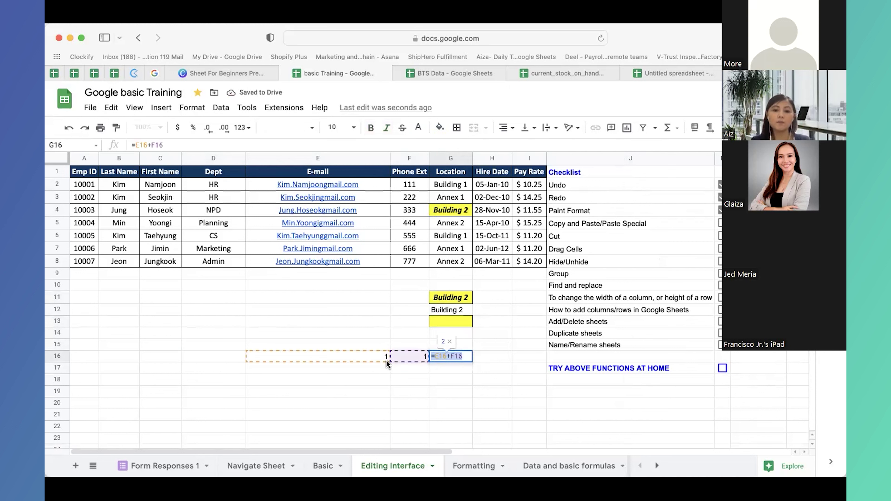
key("Escape")
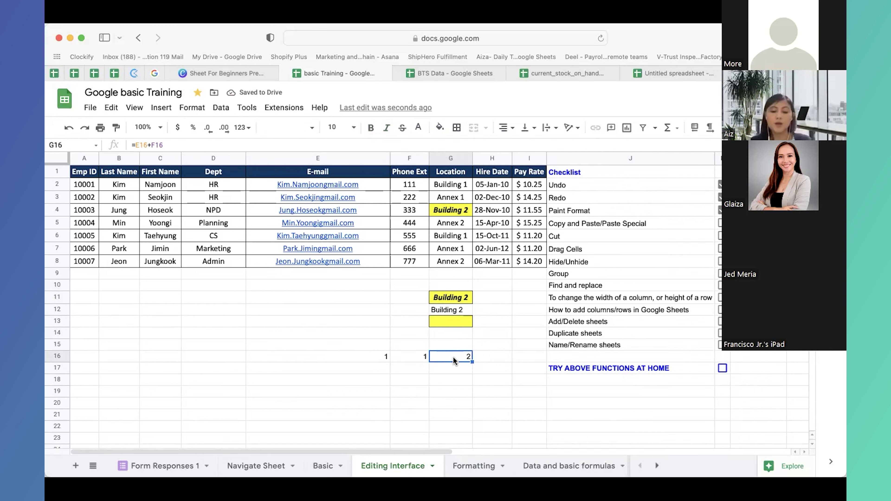
key("super+c")
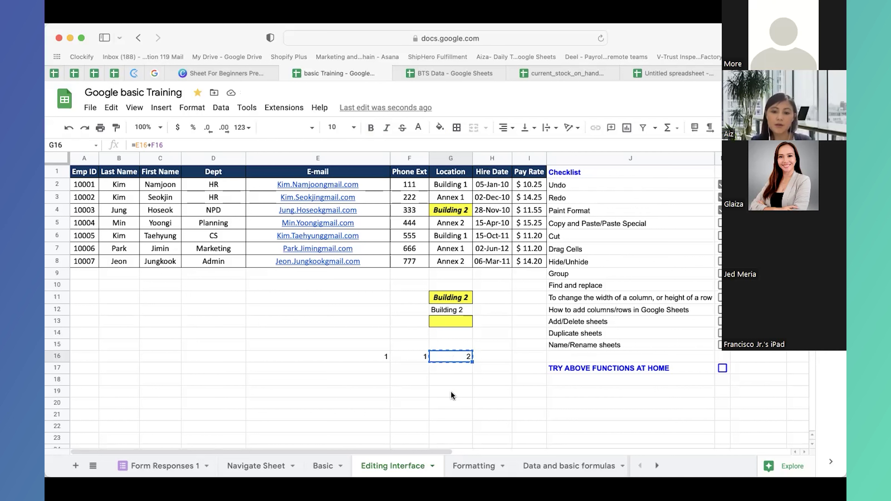
left_click(454, 395)
left_click(461, 358)
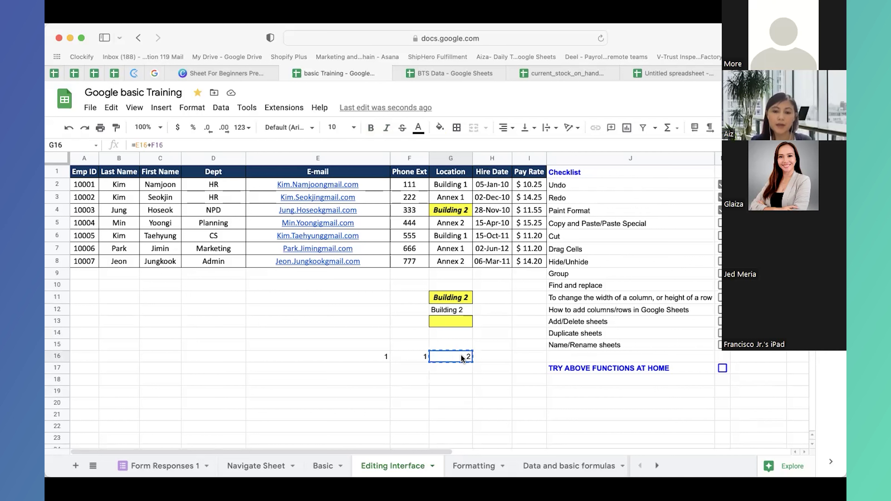
right_click(461, 357)
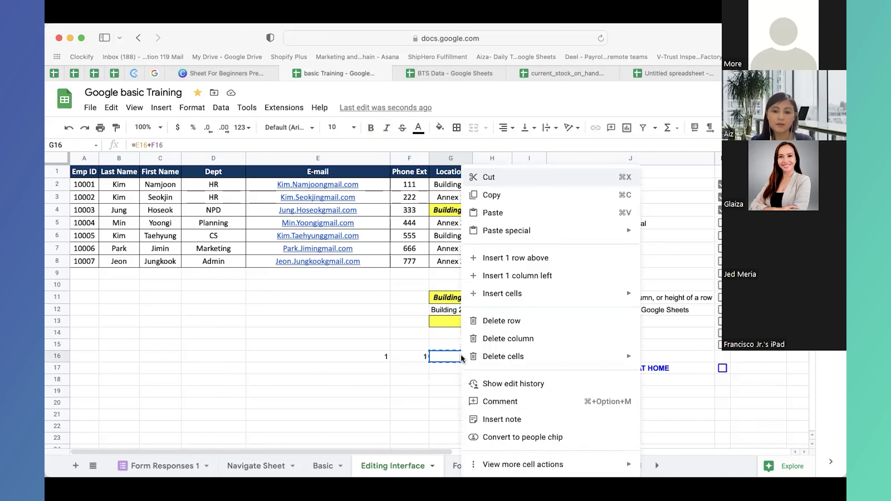
left_click(502, 195)
left_click(465, 390)
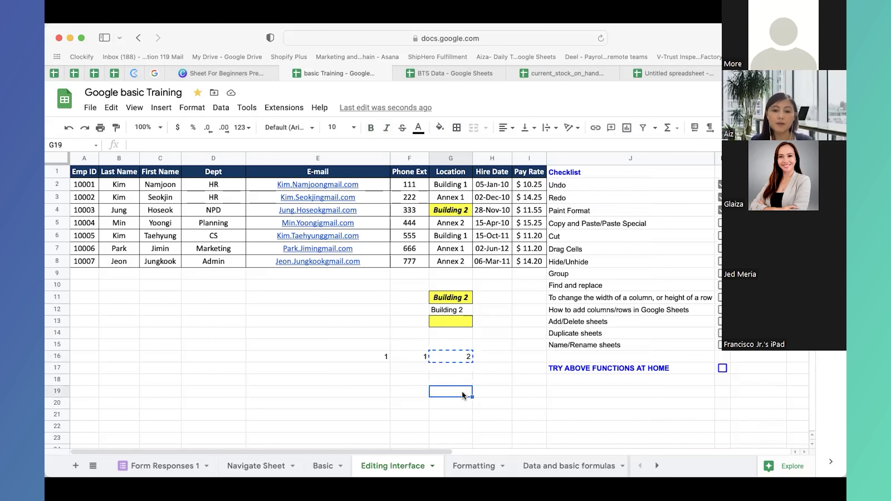
right_click(463, 395)
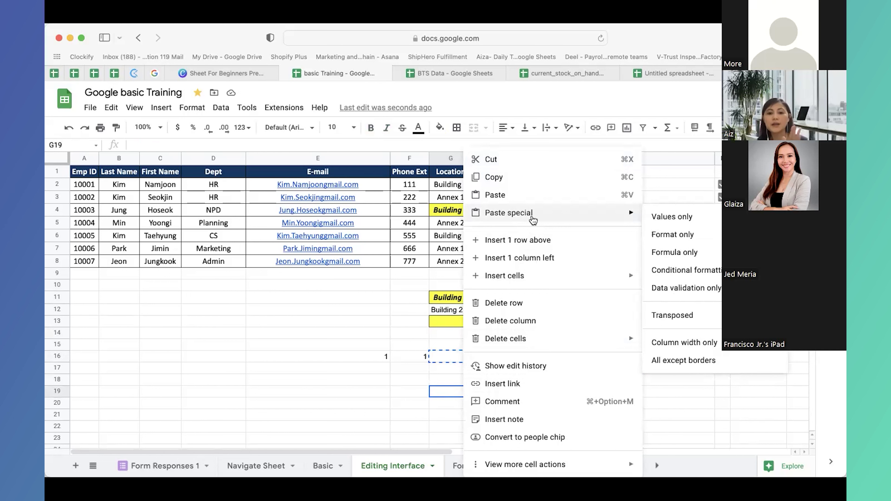
left_click(662, 253)
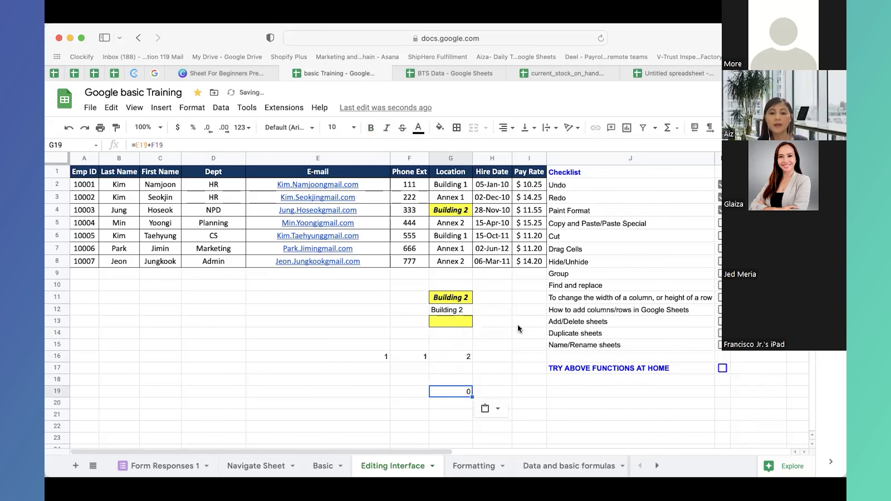
- Compare the cell references in the formulas of G19 and G16
double_click(454, 391)
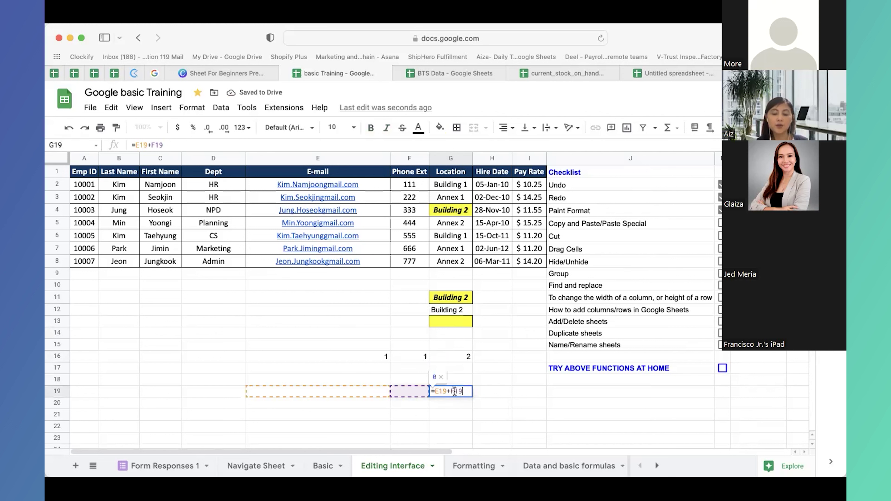
key("Escape")
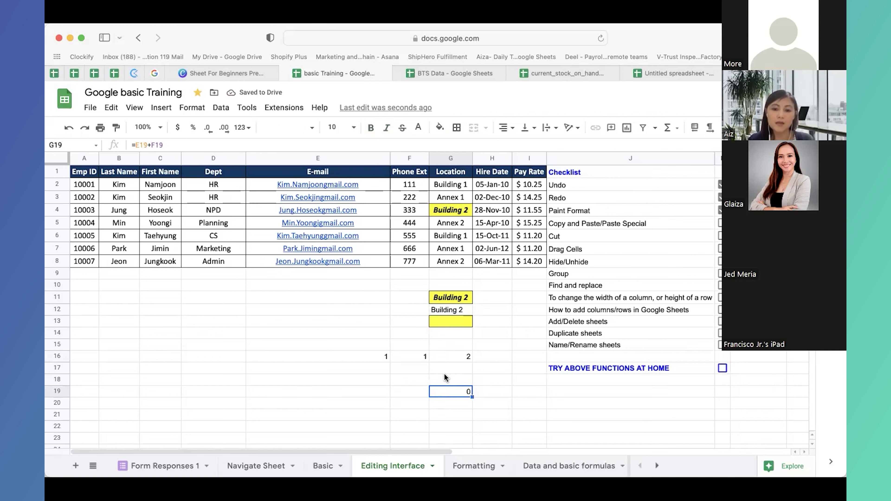
double_click(456, 354)
left_click(455, 390)
double_click(455, 391)
key("Escape")
- Enter 1000 in E19 and copy it into F19
left_click(382, 392)
type("1000")
key("Return")
key("Up")
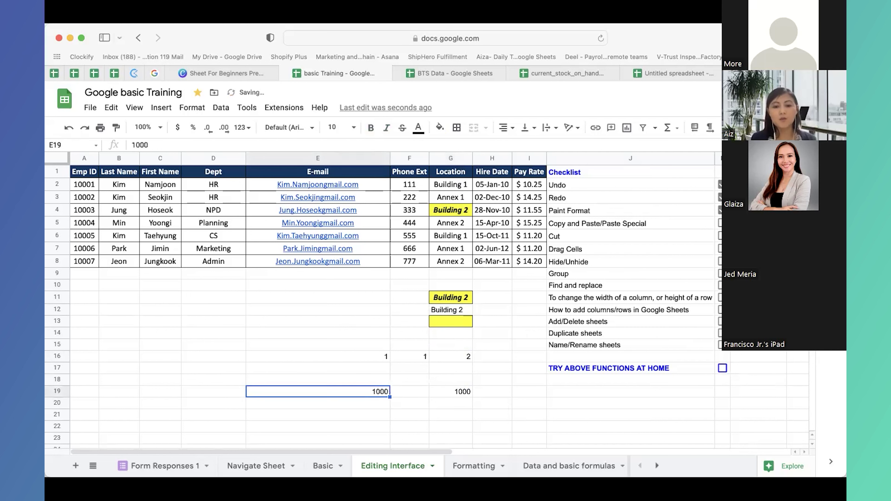
key("ctrl+c")
left_click(409, 391)
key("ctrl+v")
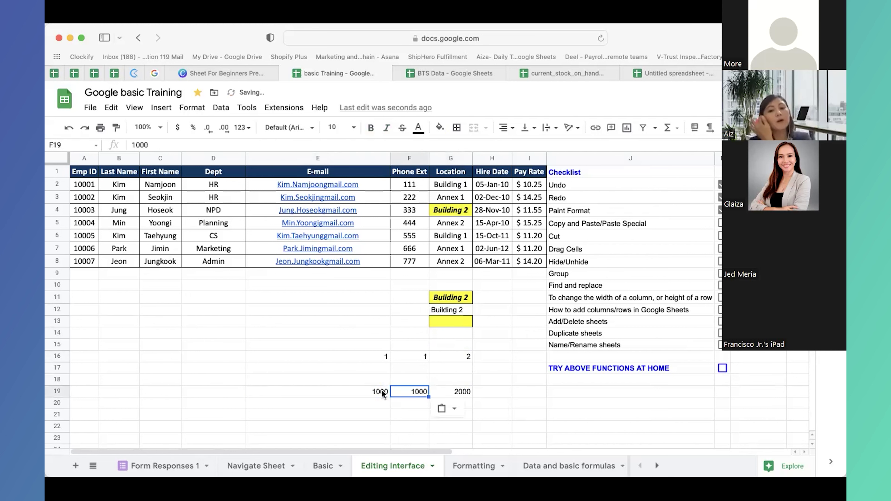
- Clear the test entries from E19:G19 and the input values from E16 and F16
left_click(463, 392)
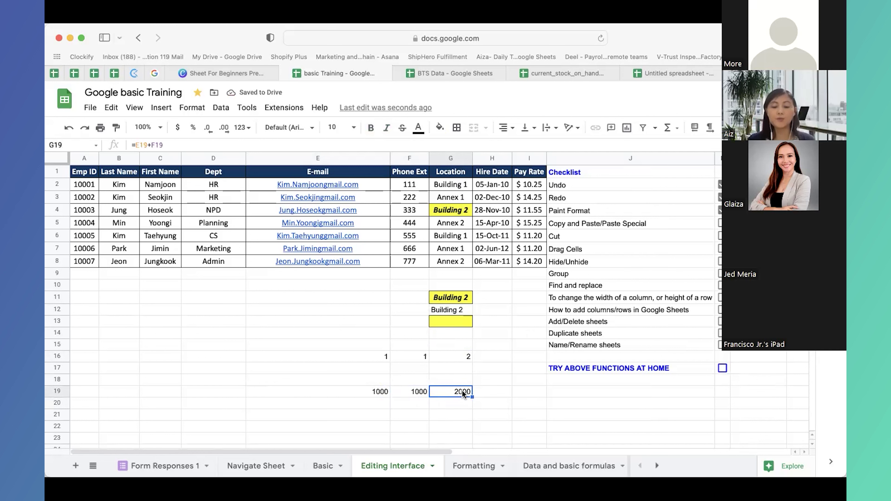
key("Left")
key("BackSpace")
key("Left")
key("BackSpace")
key("Up")
key("Up")
key("Up")
key("BackSpace")
key("Right")
key("BackSpace")
- Tick the Copy and Paste/Paste Special and Cut items in the checklist
left_click(601, 248)
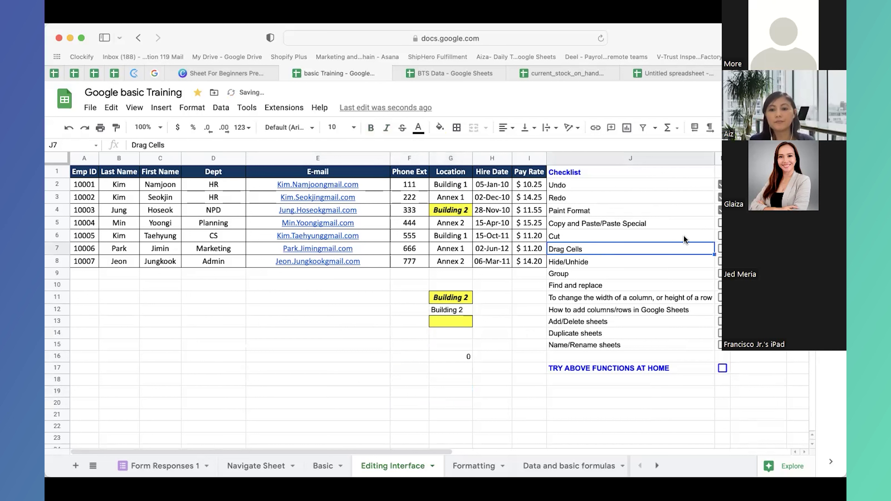
left_click(719, 236)
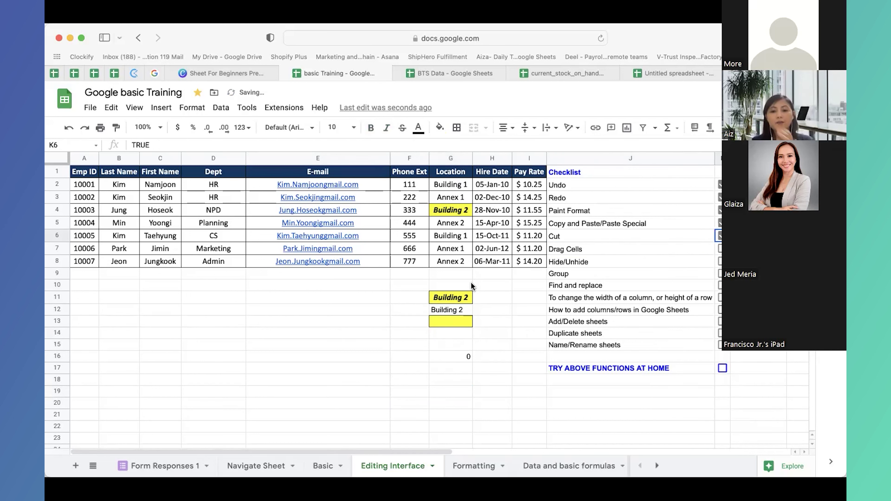
- Cut the Building 2 cell from G4, paste it into G17, and undo the move
left_click(568, 239)
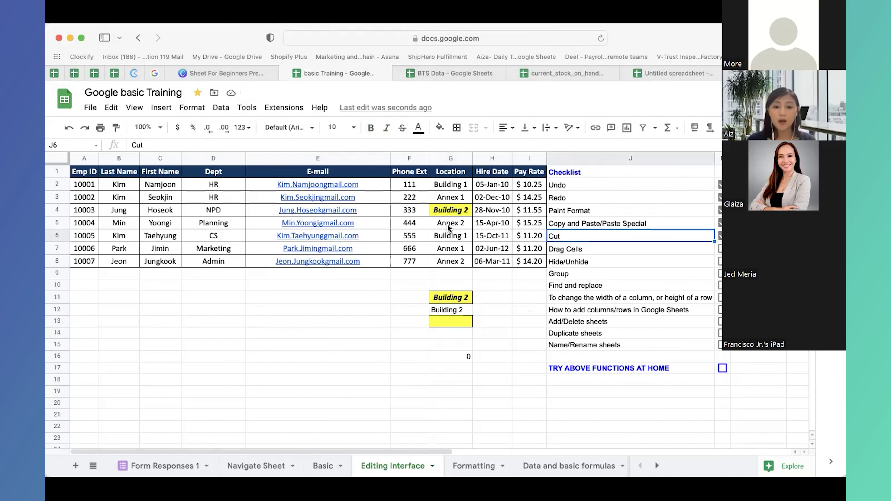
left_click(452, 212)
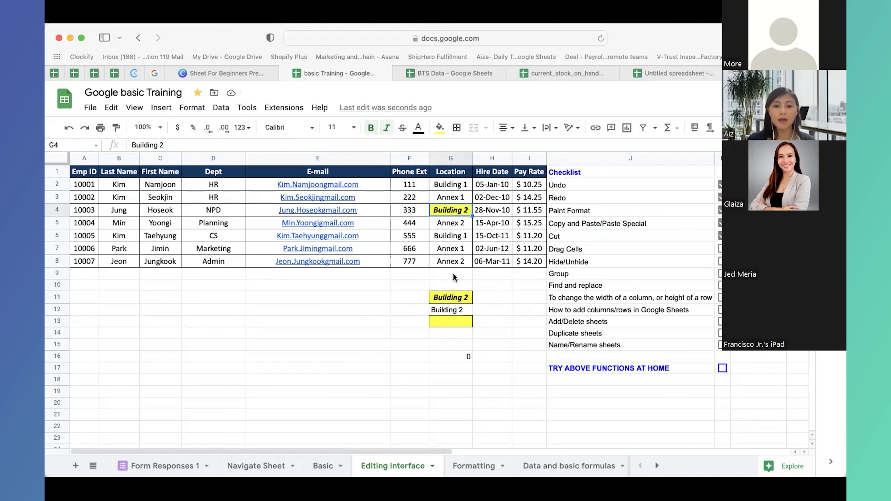
left_click_drag(456, 297, 457, 343)
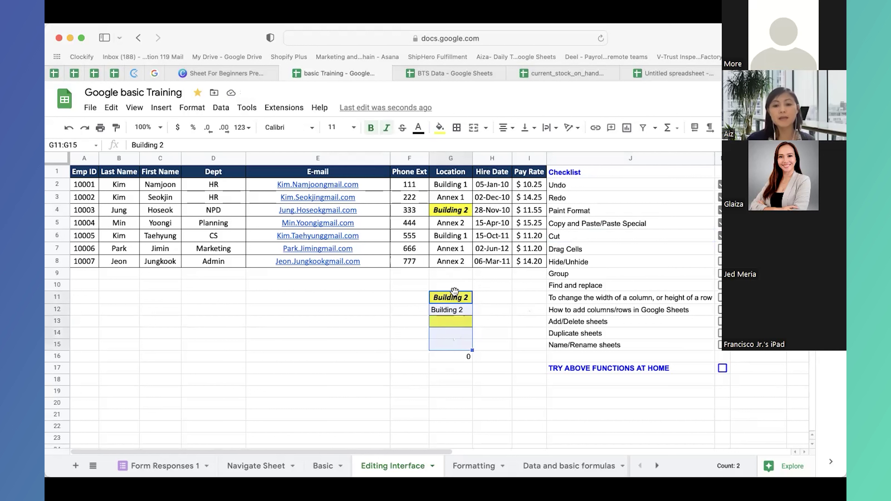
left_click(458, 212)
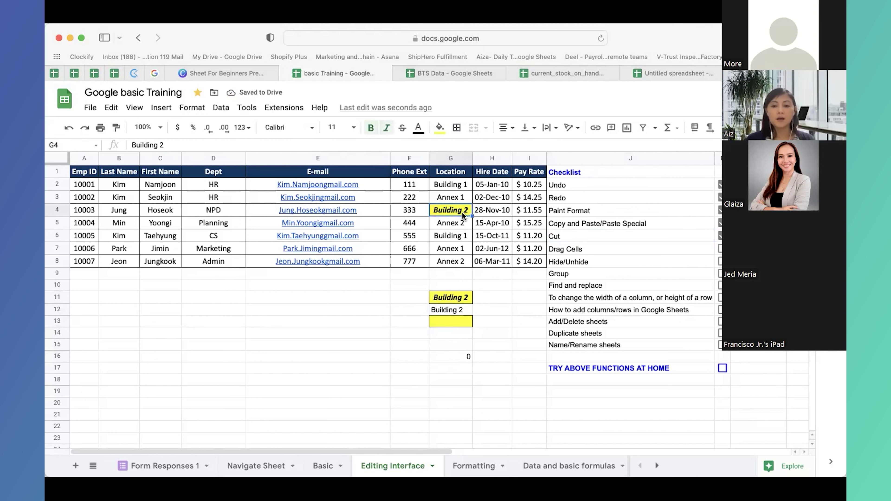
right_click(462, 212)
left_click(494, 165)
right_click(457, 367)
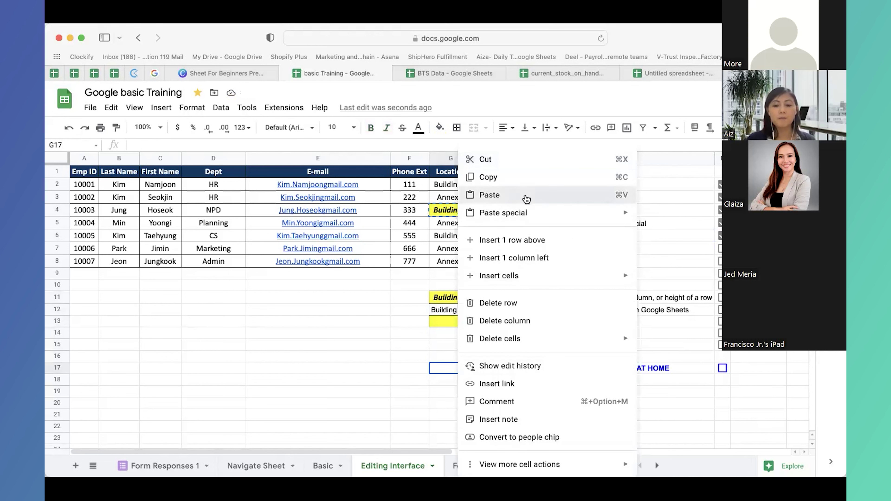
left_click(526, 199)
left_click(443, 210)
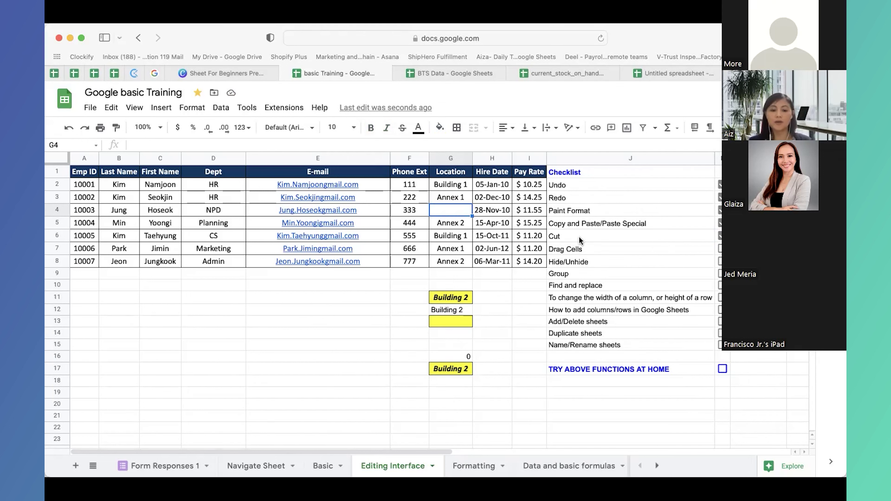
key("super+z")
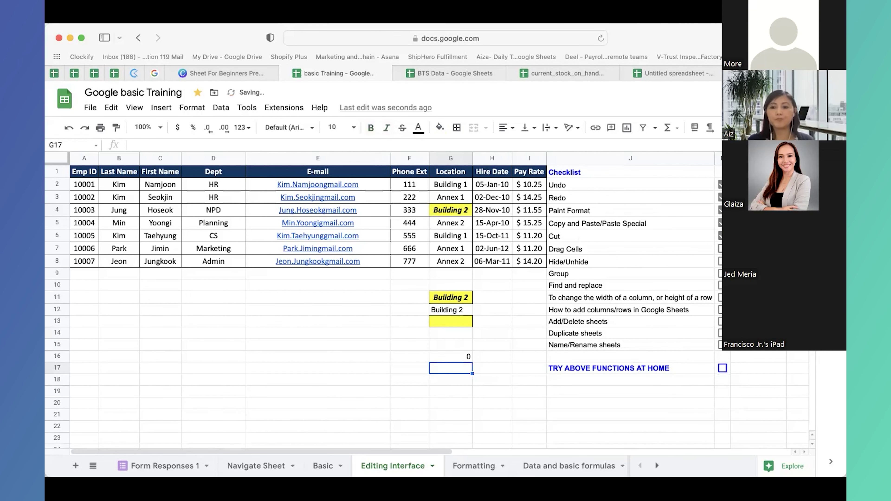
- Move the Building 2 cell from G4 directly to E15 without cut and paste, and undo the move
left_click(601, 246)
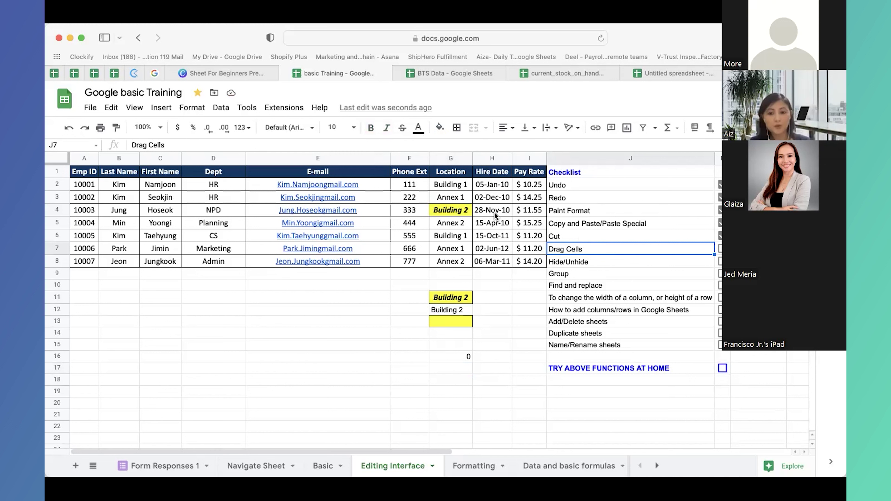
left_click(457, 211)
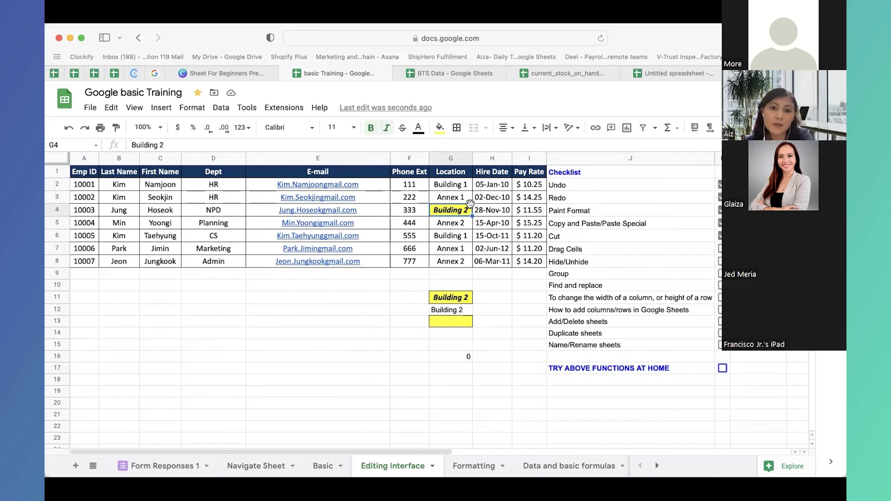
key("super+c")
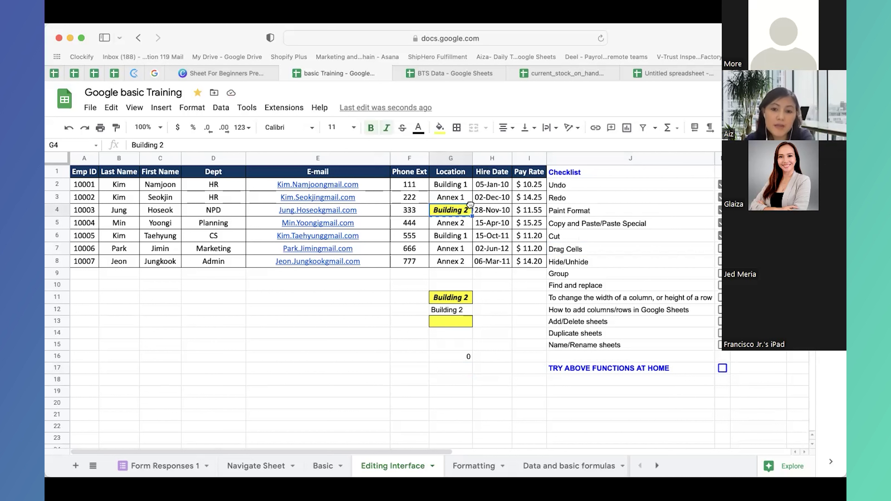
left_click_drag(471, 207, 306, 345)
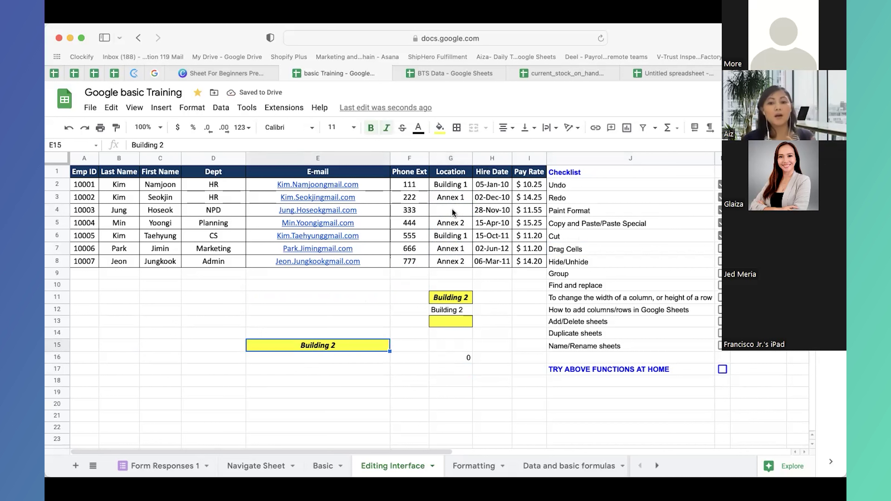
key("super+z")
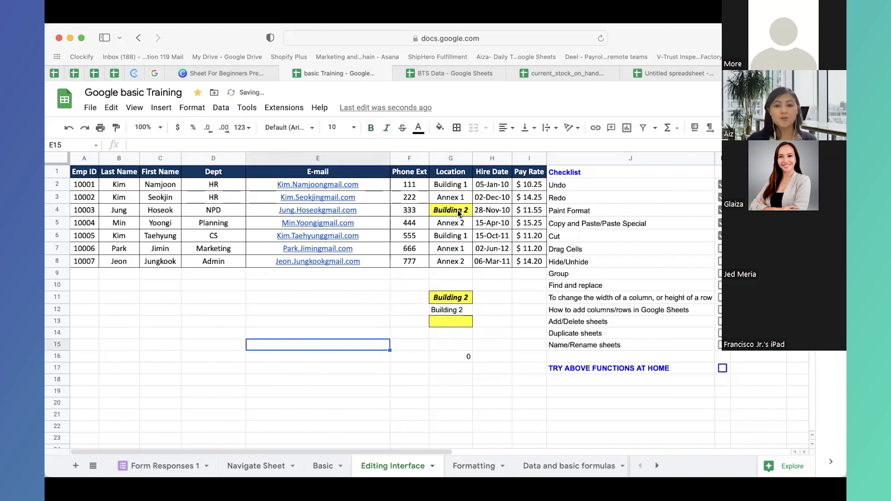
- Tick the Drag Cells item in the checklist
left_click(207, 214)
mouse_move(241, 204)
left_mouse_down()
mouse_move(229, 359)
mouse_move(239, 211)
left_mouse_up()
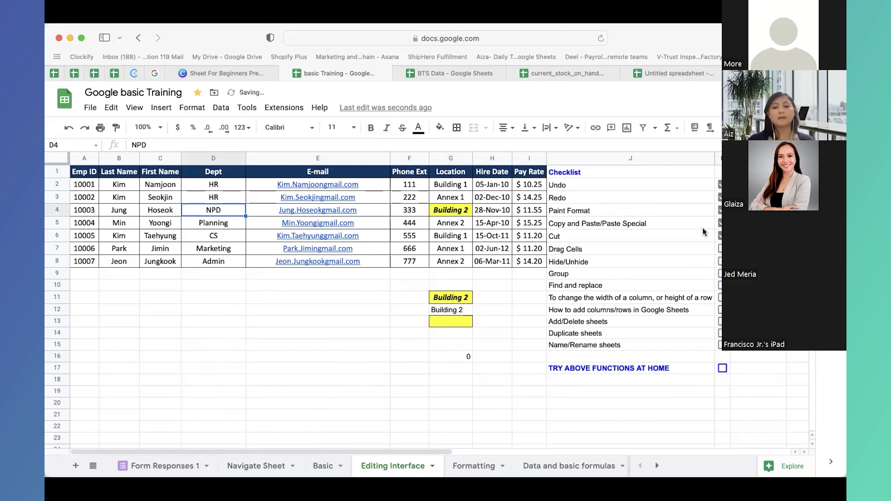
left_click(719, 248)
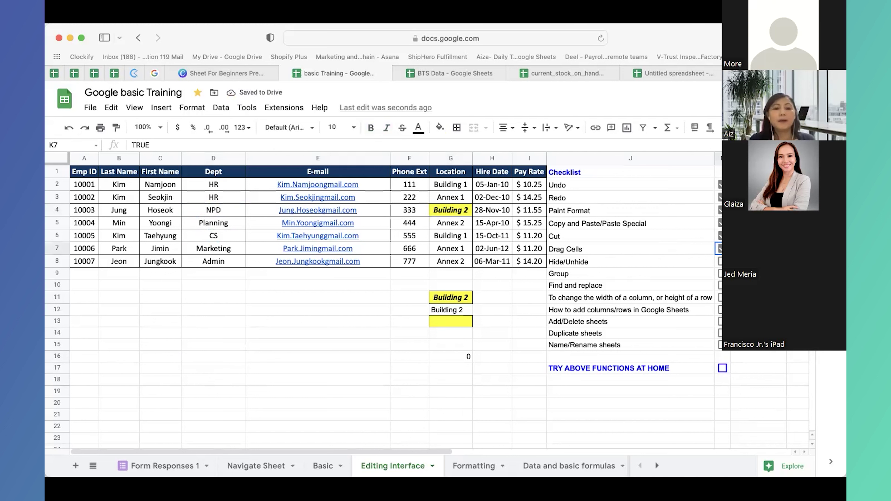
- Clear the leftover test cells by copying the blank cell F16 over G10:G21
left_click(412, 353)
key("ctrl+c")
left_click_drag(460, 285, 467, 414)
key("ctrl+v")
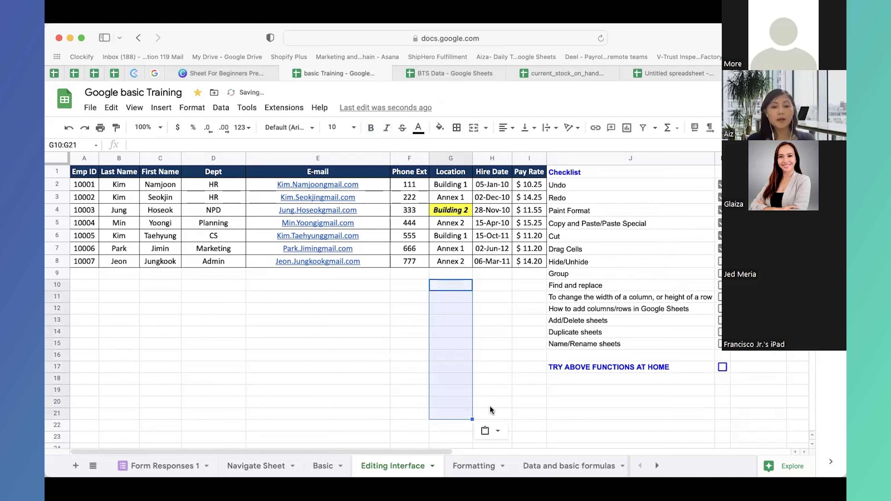
- Hide the Phone Ext and Location columns, F and G
left_click(408, 156)
left_click(444, 159, "shift")
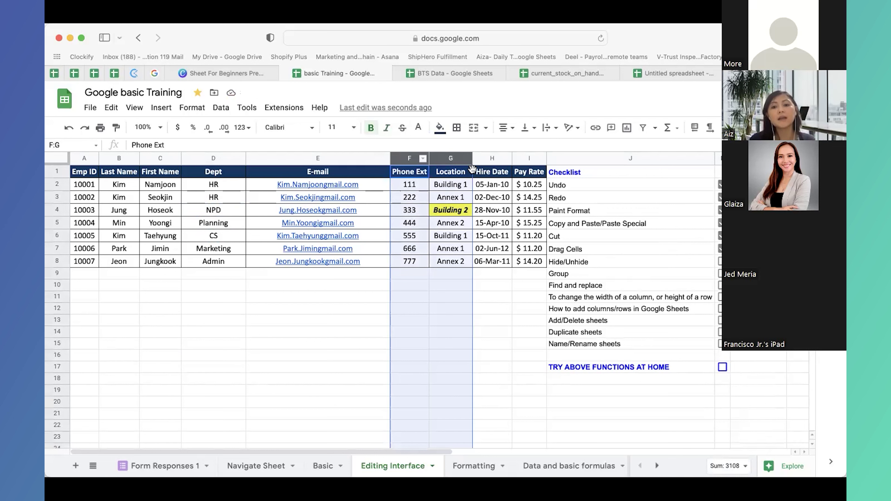
left_click_drag(488, 157, 524, 157)
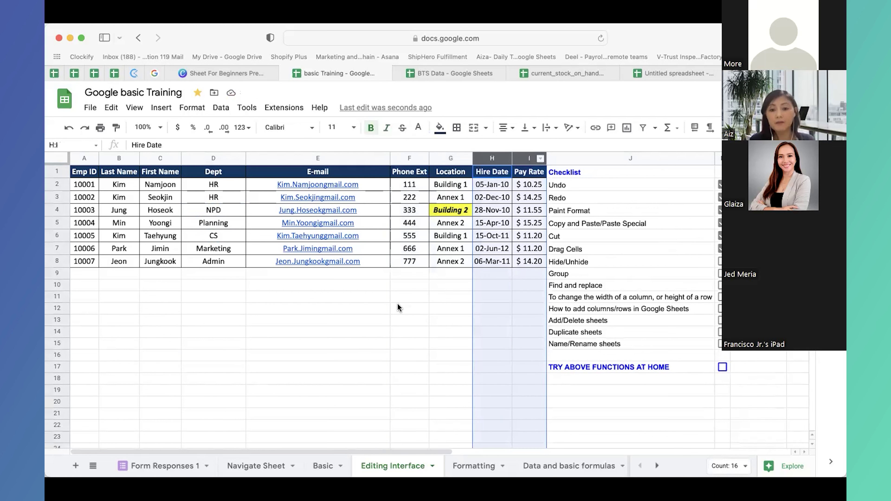
left_click(410, 304)
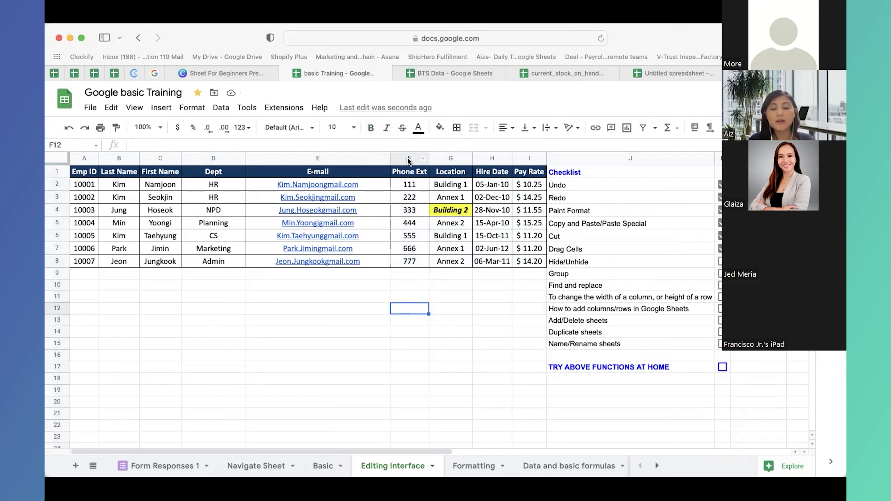
left_click_drag(408, 161, 441, 159)
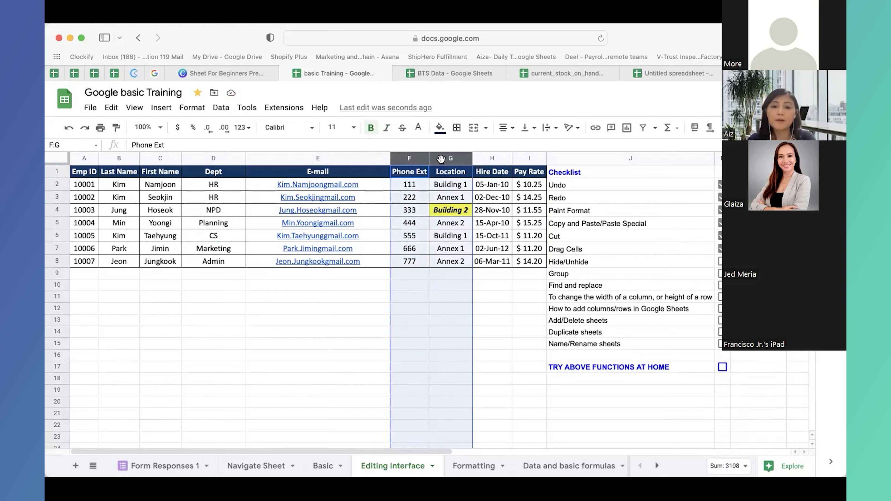
right_click(441, 159)
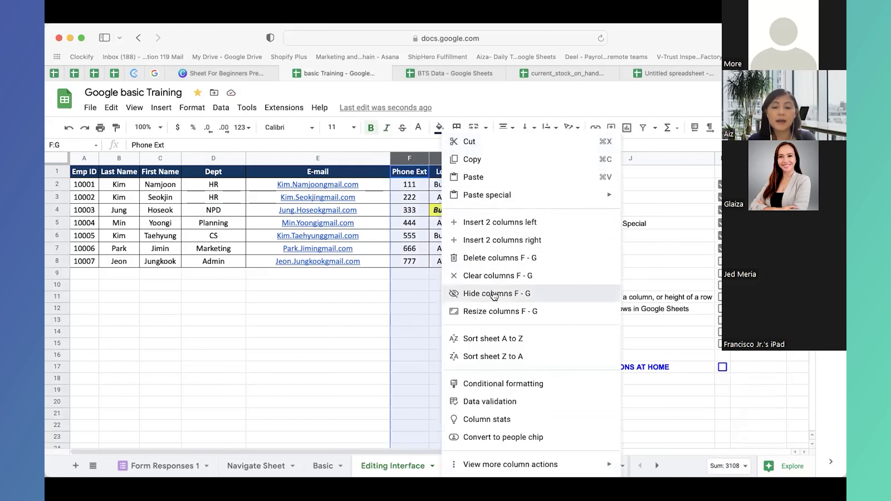
left_click(493, 293)
left_click(371, 312)
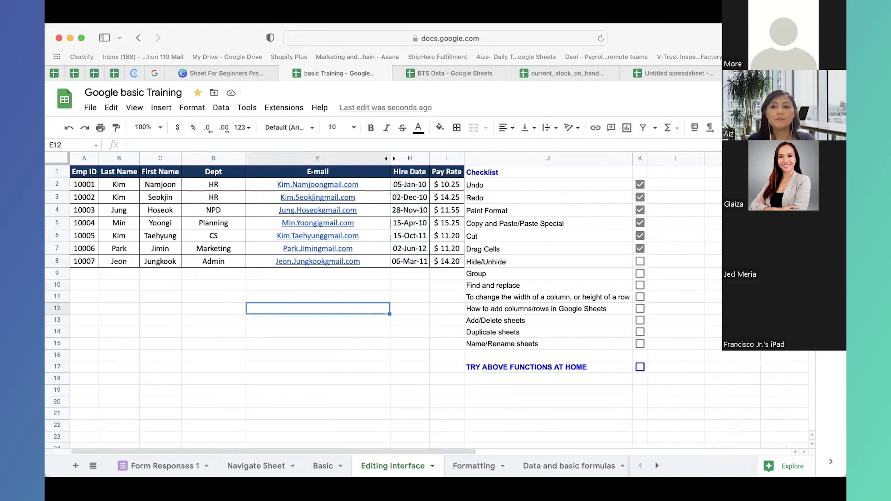
left_click(403, 377)
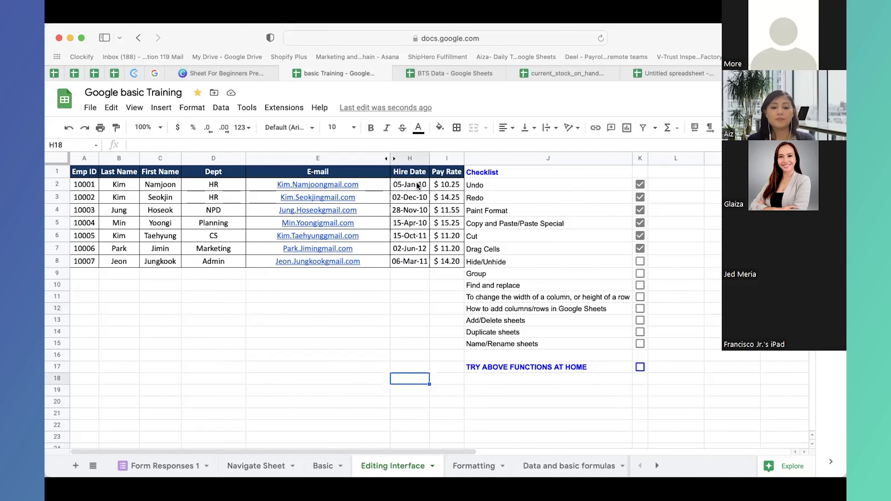
- Reveal the hidden columns F and G from the column header, and undo that change
left_click(389, 158)
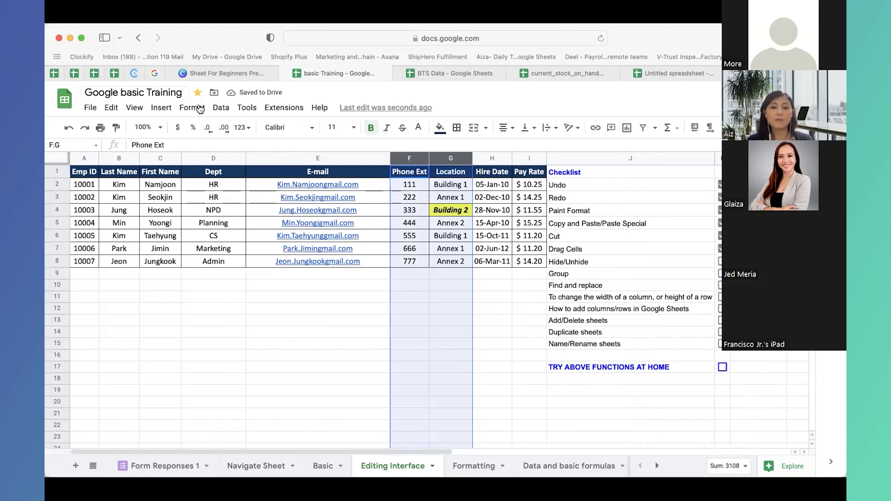
left_click(69, 128)
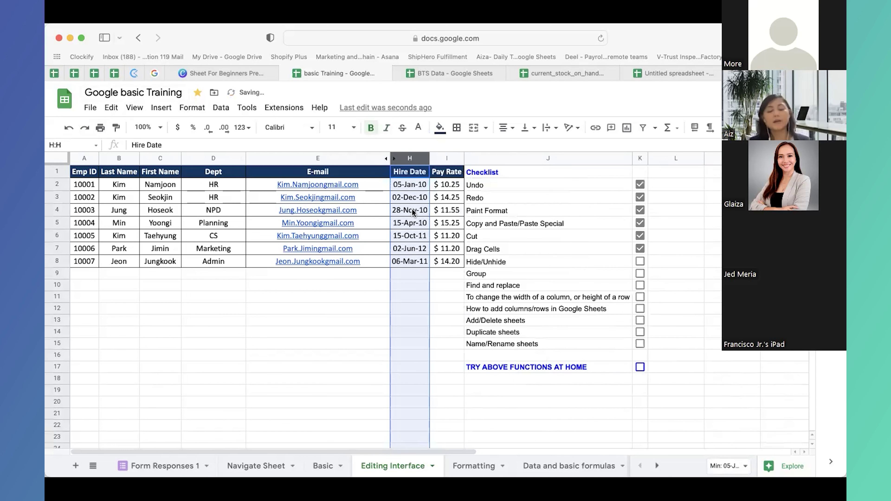
left_click(348, 320)
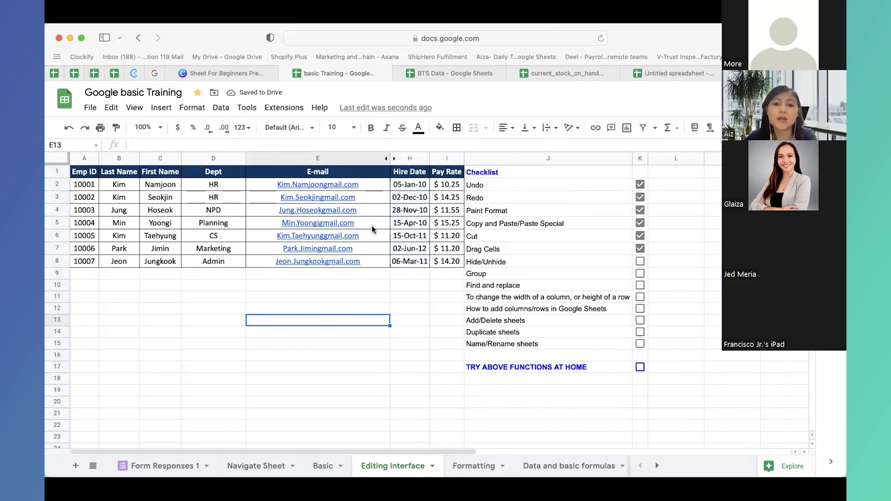
- Unhide the columns between E and H, and tick the Hide/Unhide item in the checklist
left_click_drag(364, 158, 412, 157)
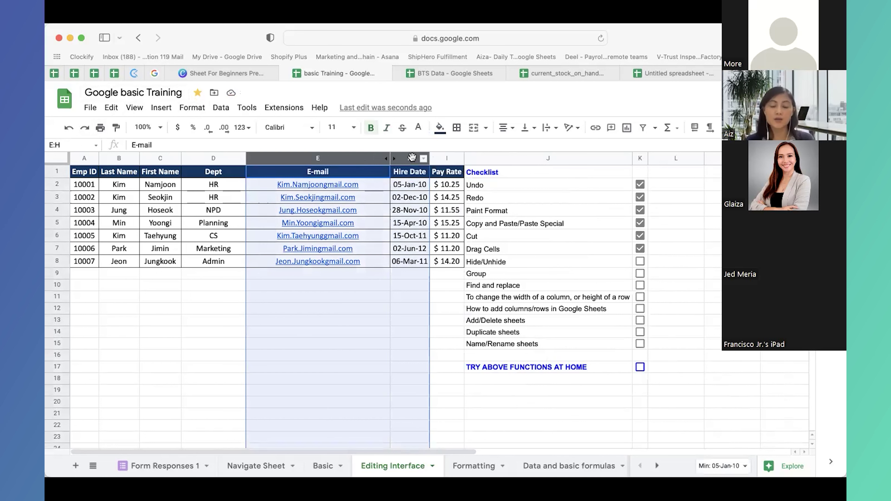
left_click(349, 299)
left_click_drag(363, 159, 408, 160)
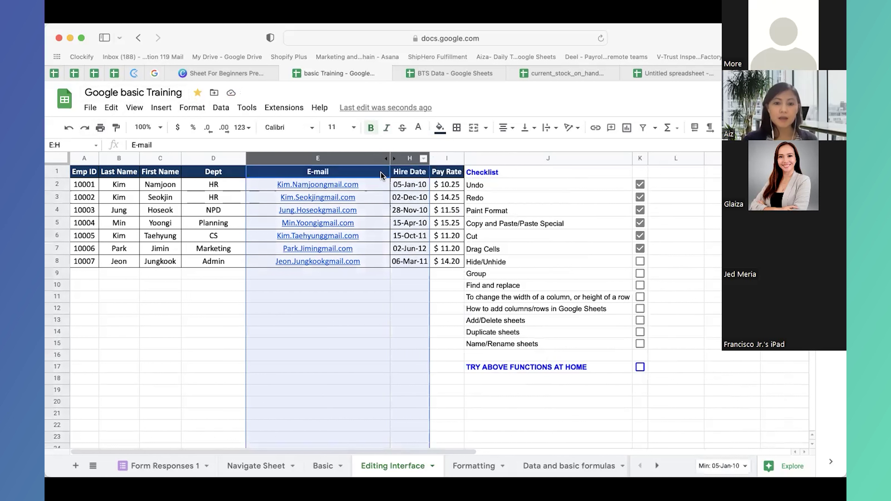
right_click(355, 161)
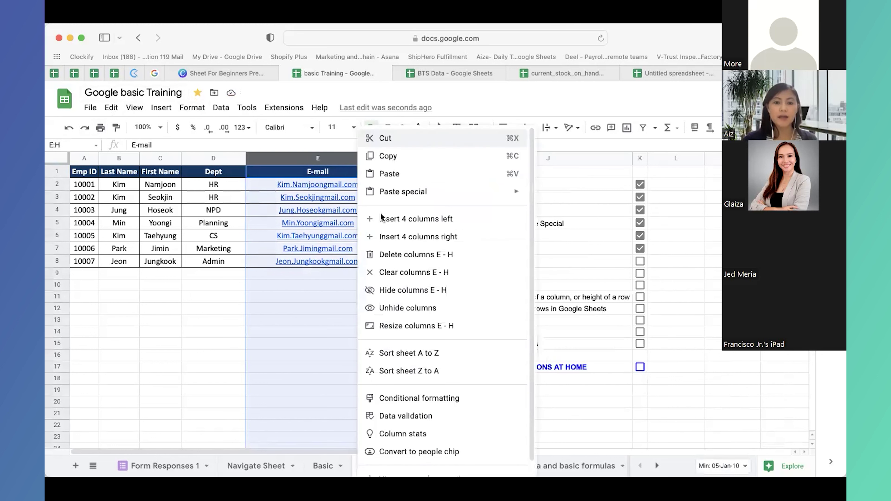
left_click(405, 315)
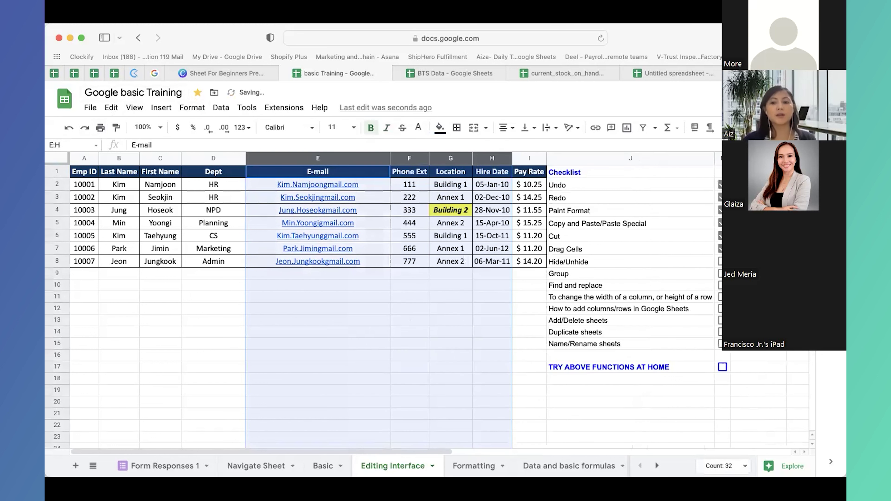
left_click(720, 262)
left_click_drag(624, 273, 719, 274)
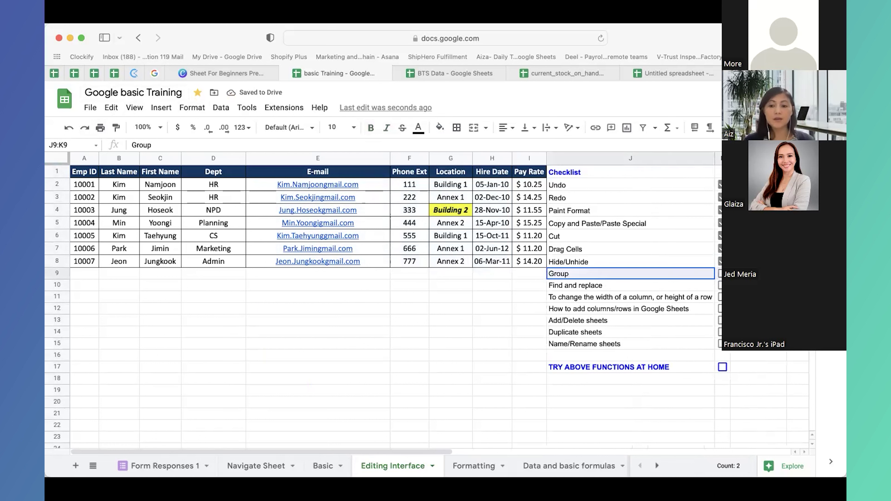
left_click(409, 331)
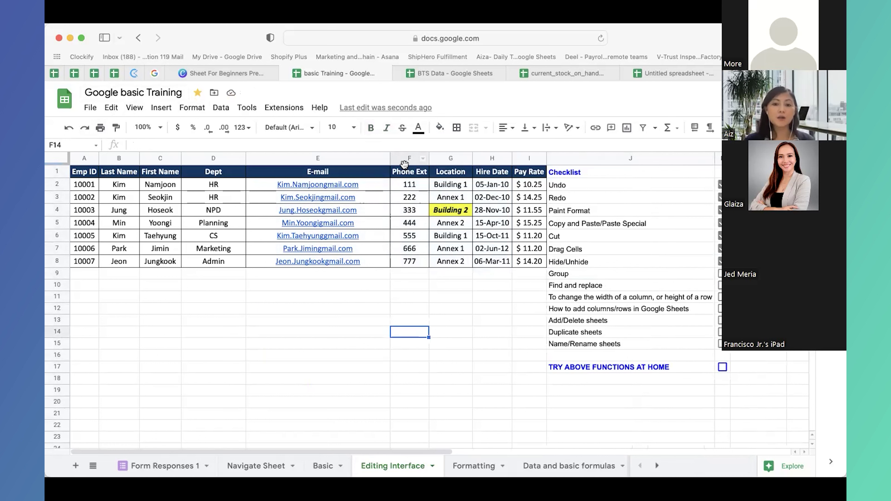
left_click_drag(406, 157, 450, 158)
left_click(416, 211)
right_click(453, 158)
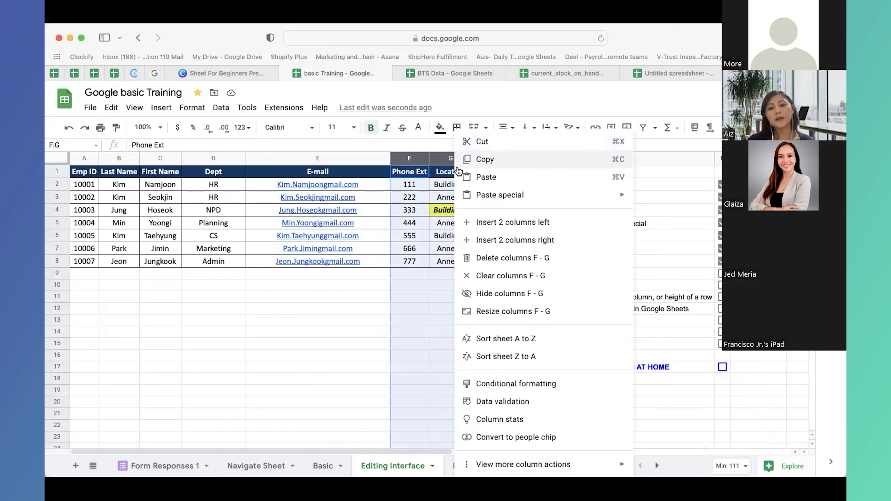
left_click(405, 301)
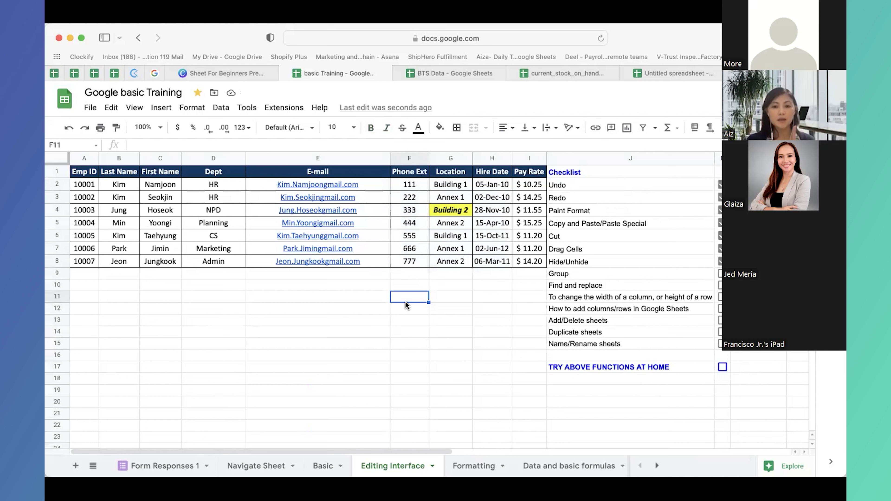
- Group the Phone Ext and Location columns, F and G
left_click(594, 277)
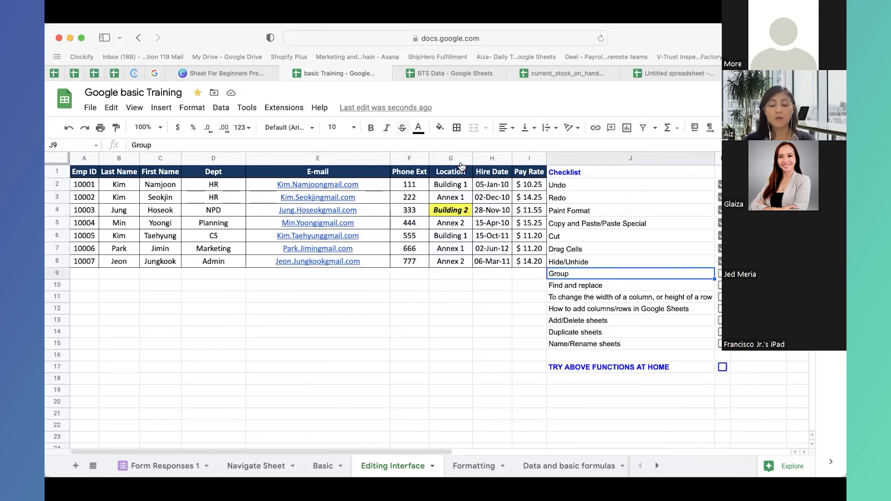
left_click_drag(406, 158, 461, 160)
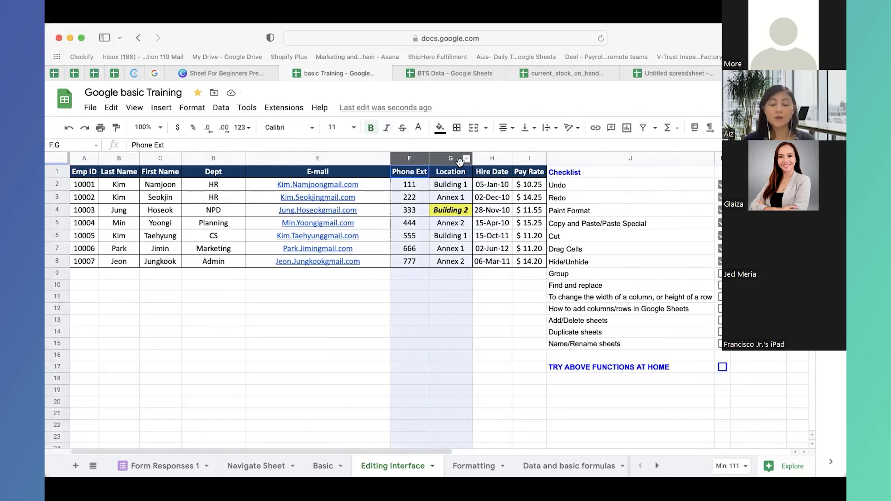
right_click(461, 160)
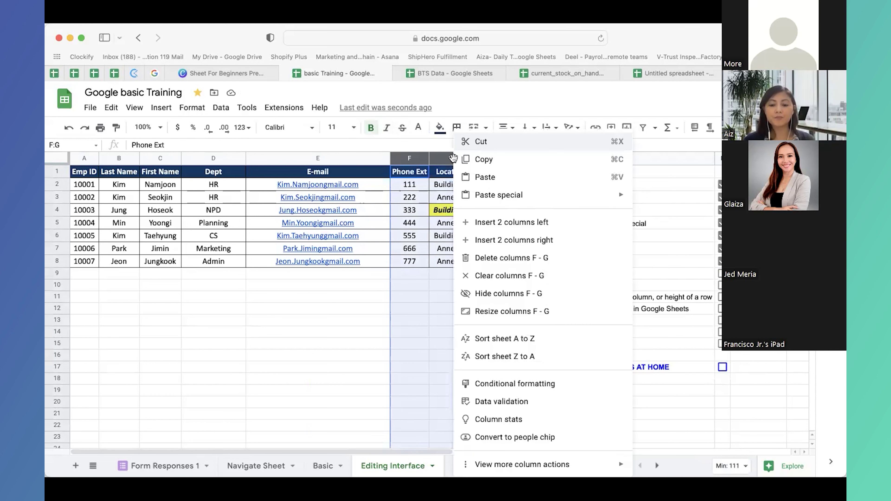
mouse_move(519, 469)
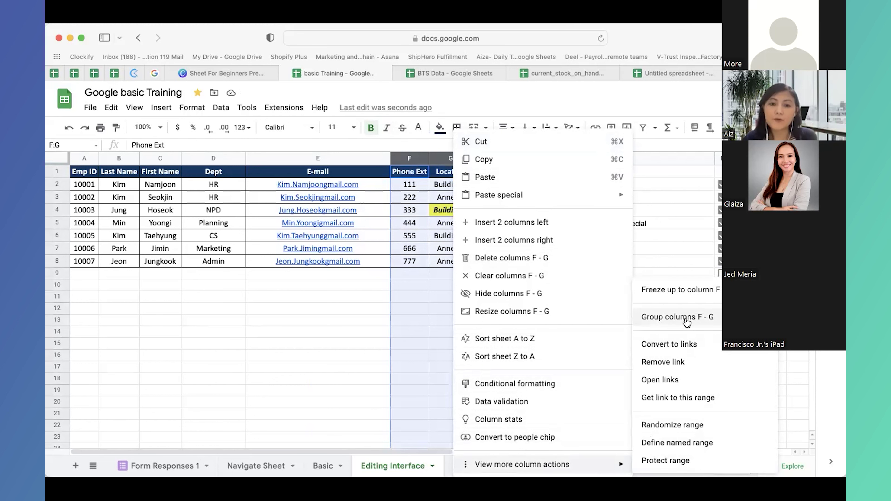
left_click(687, 317)
right_click(659, 326)
left_click(432, 324)
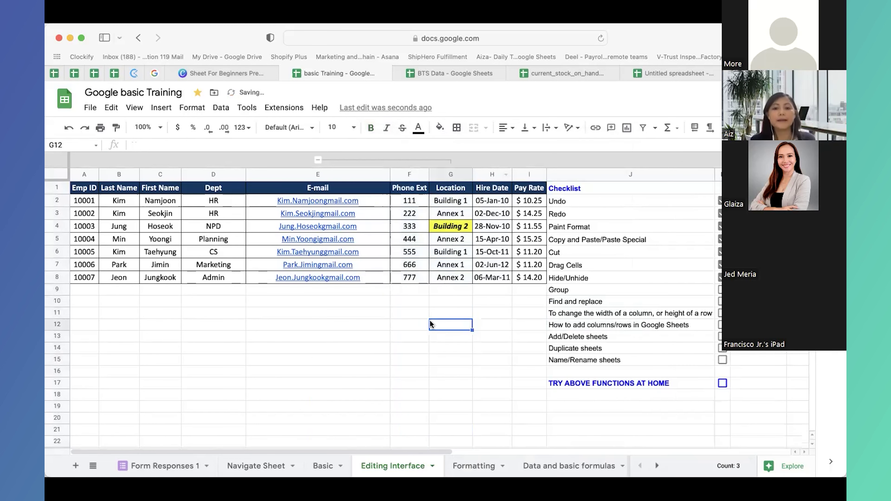
- Collapse and re-expand the group of columns F and G, and tick the Group item in the checklist
left_click(317, 159)
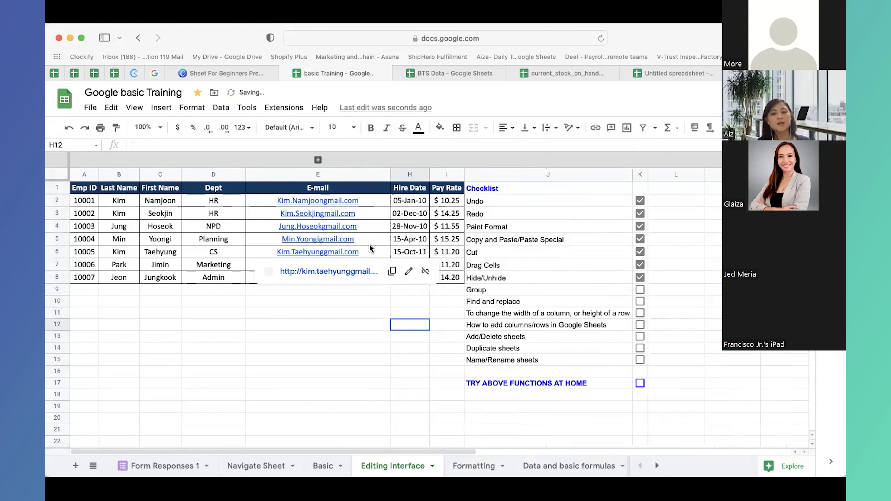
left_click(348, 315)
left_click(318, 160)
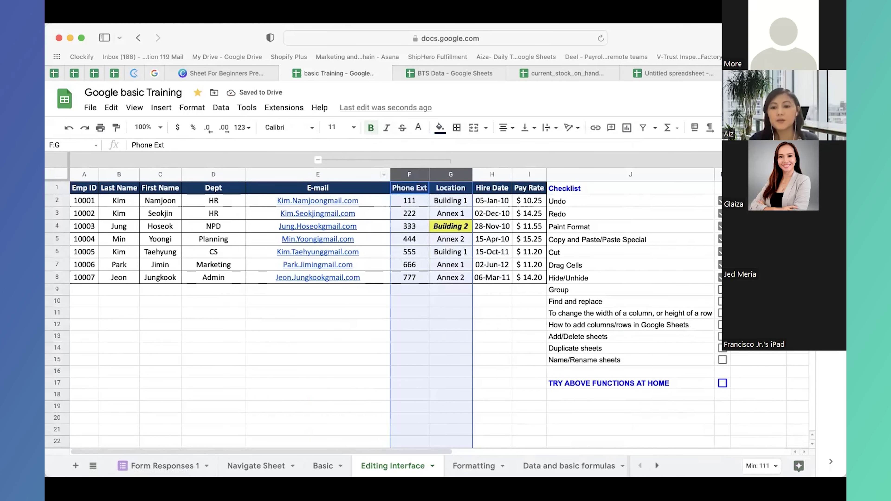
left_click(719, 290)
- Enter HR as the department in cells D4 and D5
left_click(665, 301)
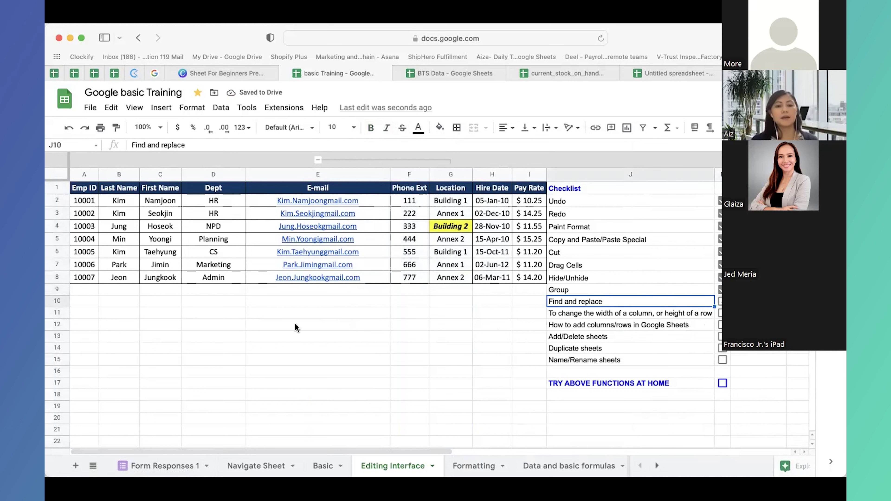
left_click(224, 203)
left_click_drag(223, 202, 222, 248)
left_click(223, 200)
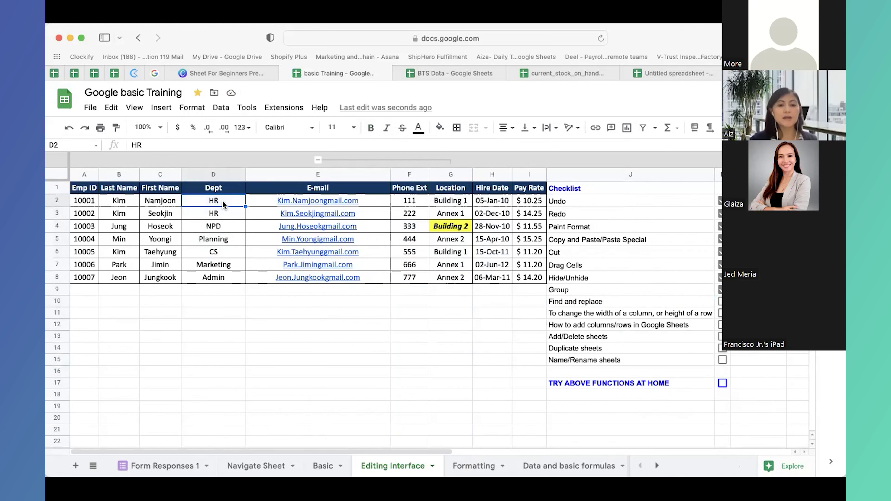
left_click_drag(224, 200, 225, 278)
left_click(232, 203)
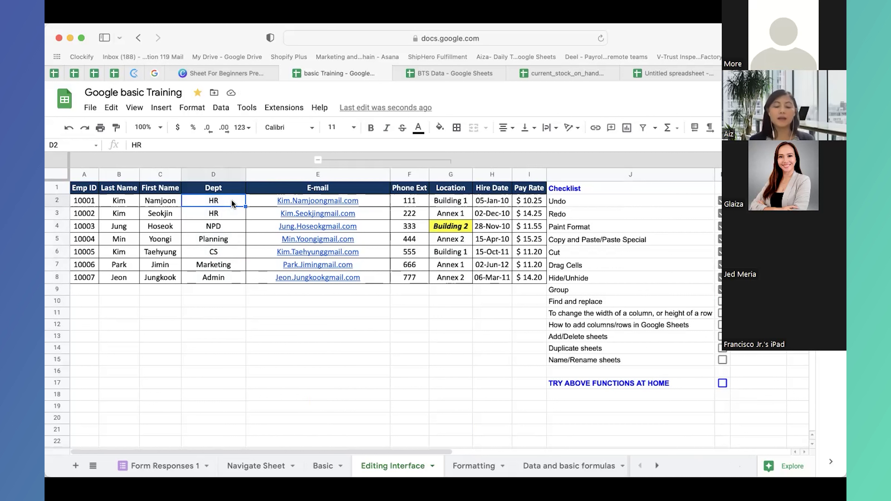
left_click(232, 212)
key("Down")
type("HR")
key("Return")
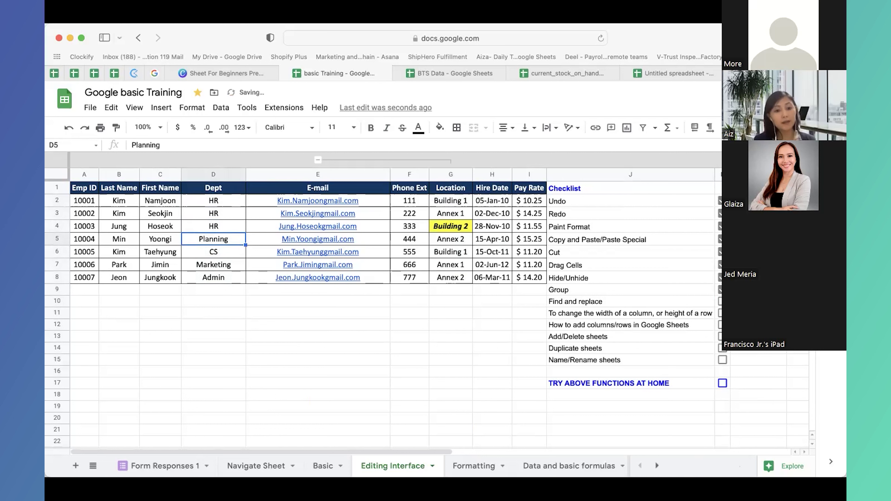
type("HR")
key("Up")
- Copy the HR entry from D2 and paste it over the Dept cells D3:D8
left_click(236, 203)
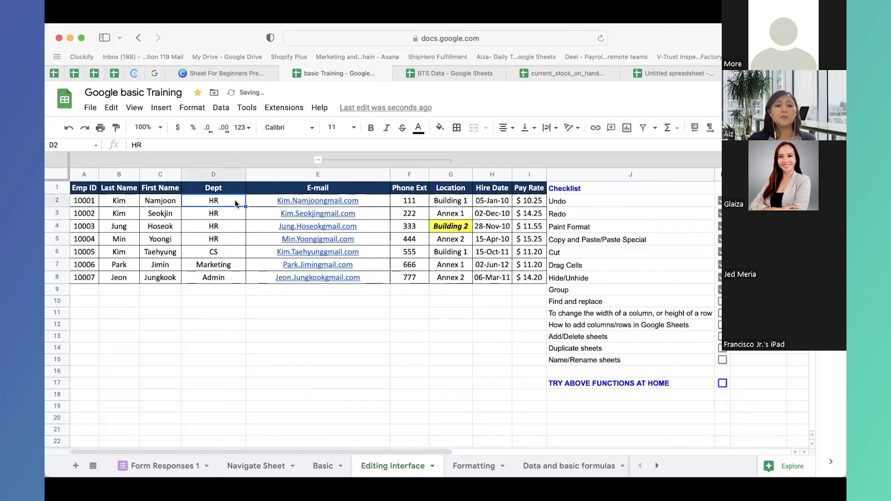
right_click(235, 203)
left_click(267, 175)
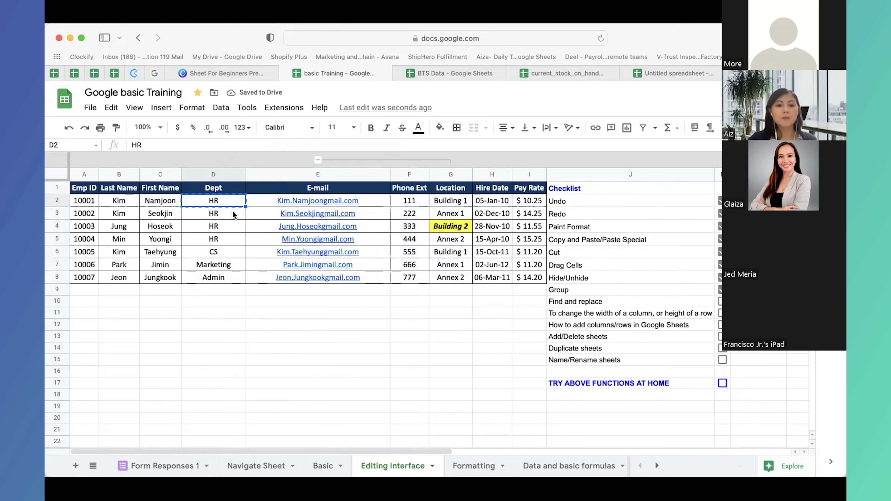
left_click_drag(232, 214, 232, 284)
right_click(231, 284)
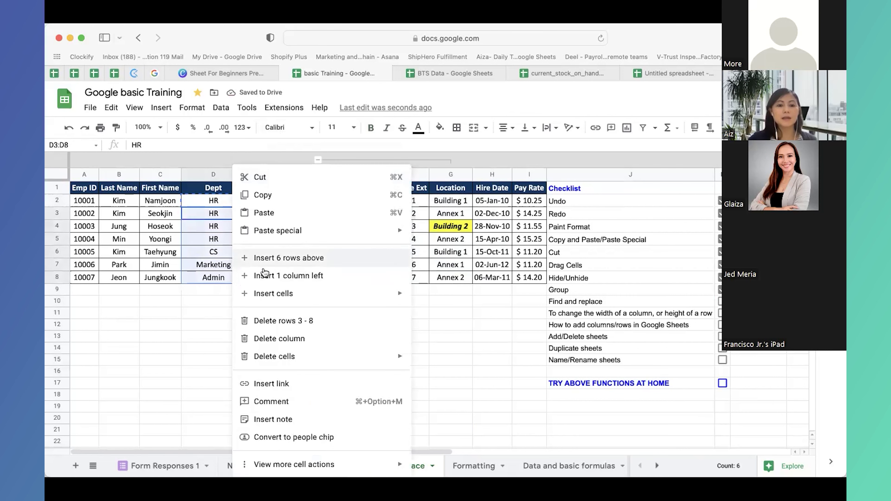
left_click(285, 215)
- Undo the pasted and typed HR entries in the Dept column along with the Group checklist tick
key("super+z")
key("super+z")
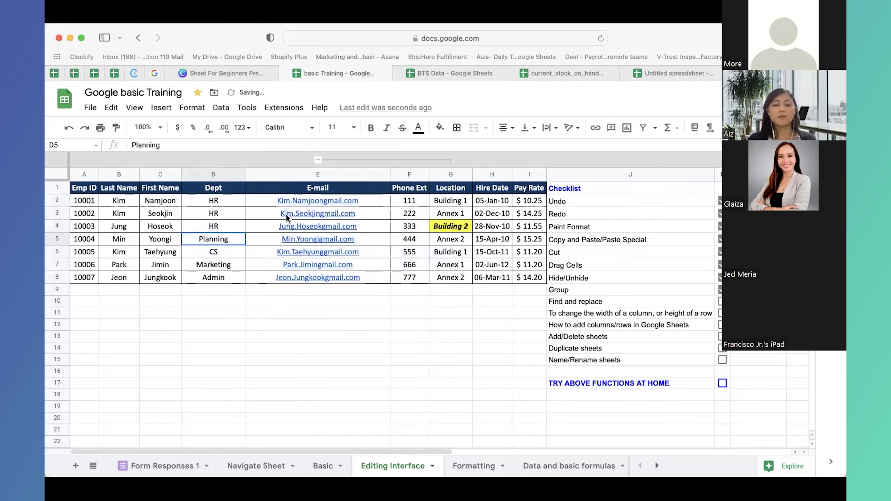
key("super+z")
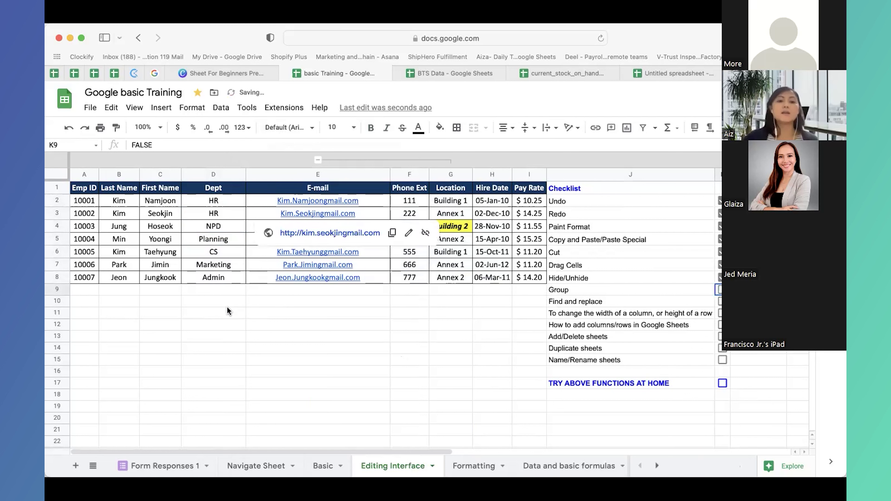
left_click(227, 306)
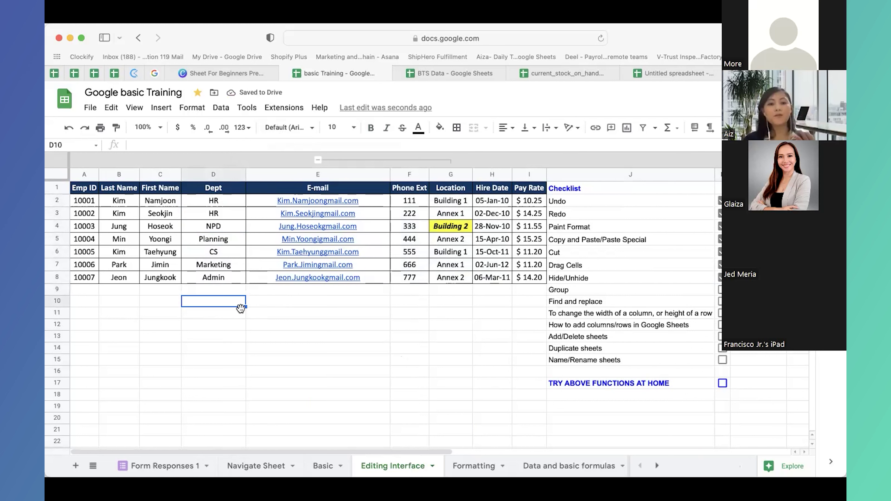
- Select the Dept entries D2:D8 and open Find and replace for that range
left_click(236, 202)
left_click_drag(236, 200, 234, 277)
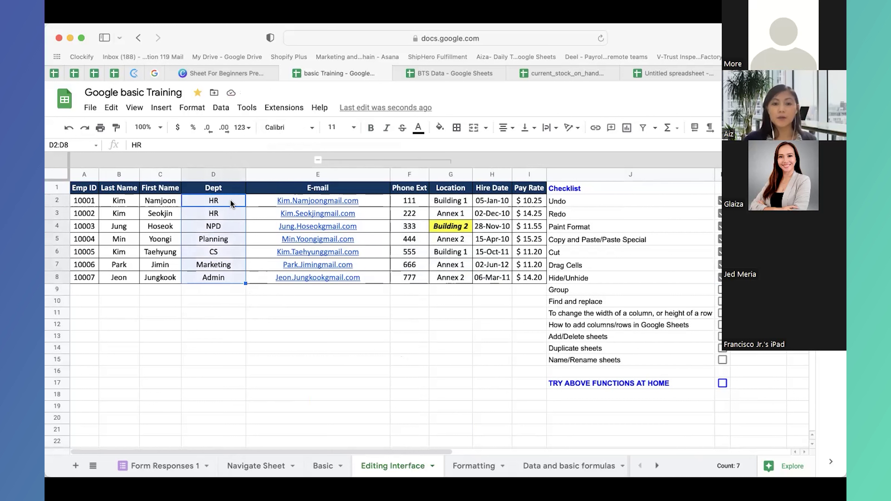
left_click(211, 359)
left_click_drag(219, 203, 223, 279)
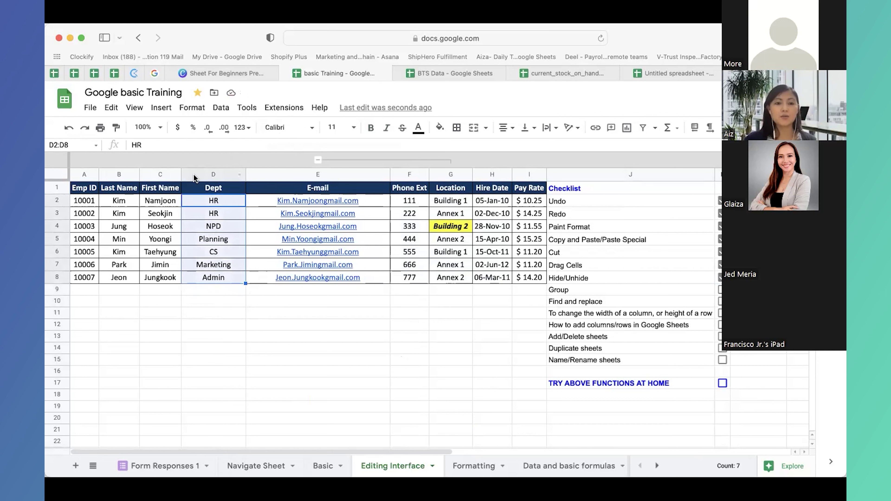
left_click(118, 109)
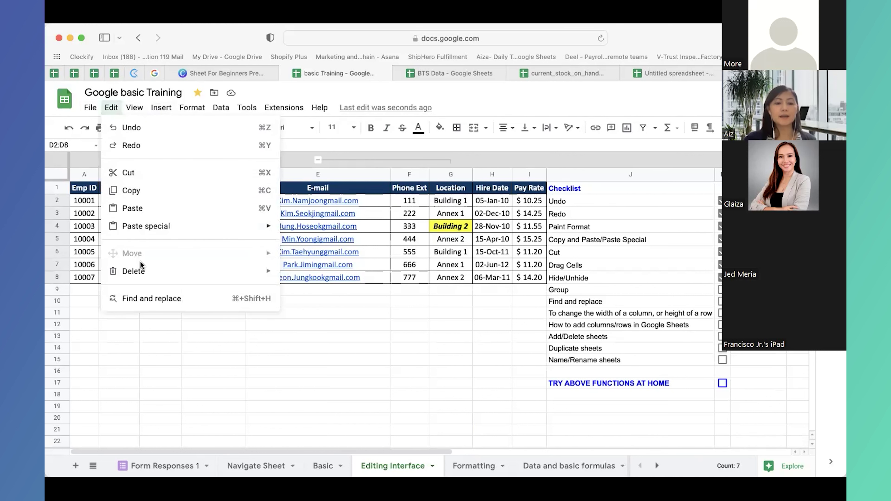
left_click(142, 298)
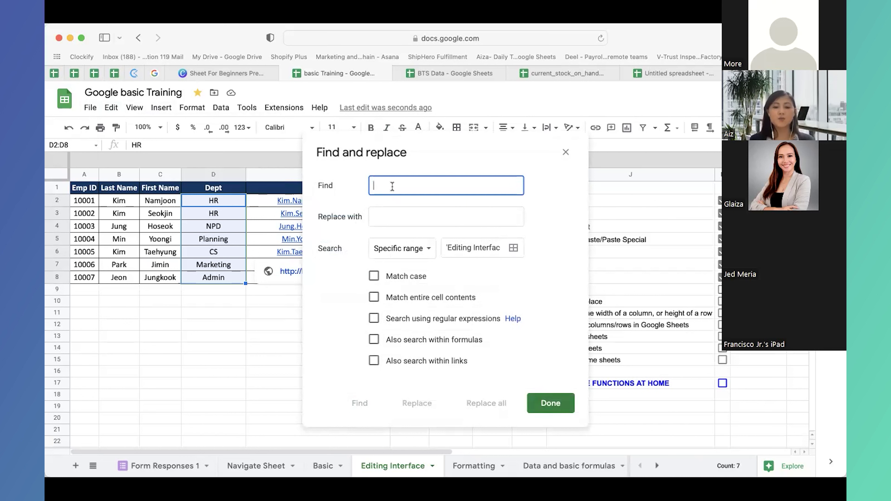
- Set the search text to HR and the replacement text to NPD
type("HR")
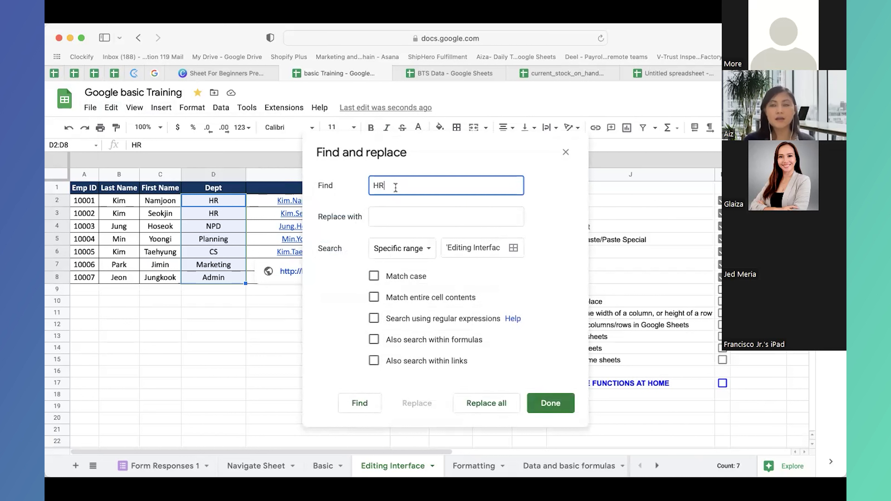
left_click_drag(412, 186, 373, 187)
left_click(386, 216)
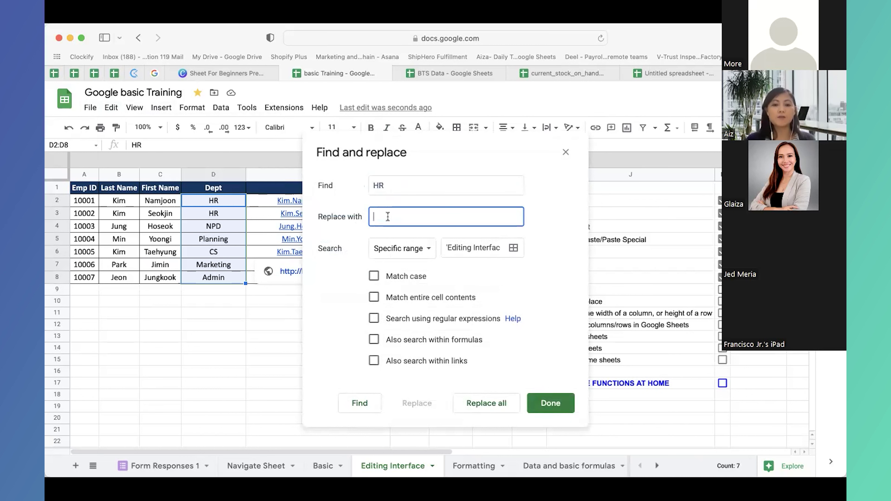
type("NPD")
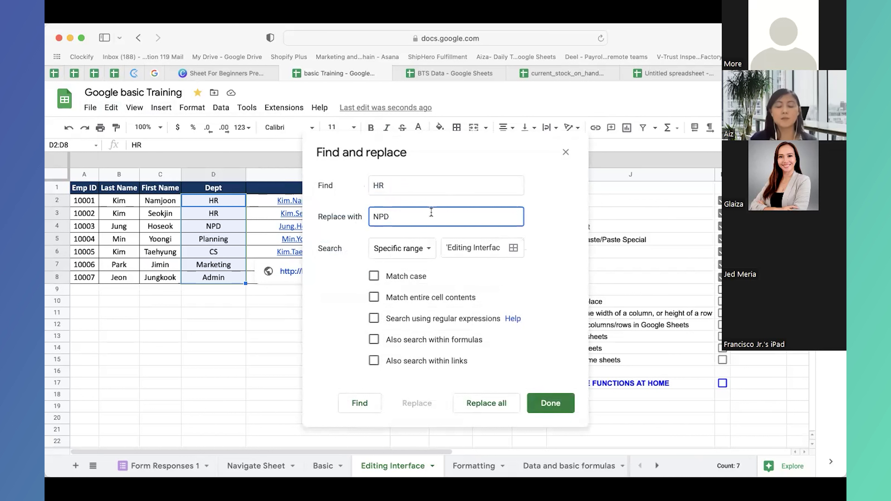
left_click_drag(396, 215, 357, 213)
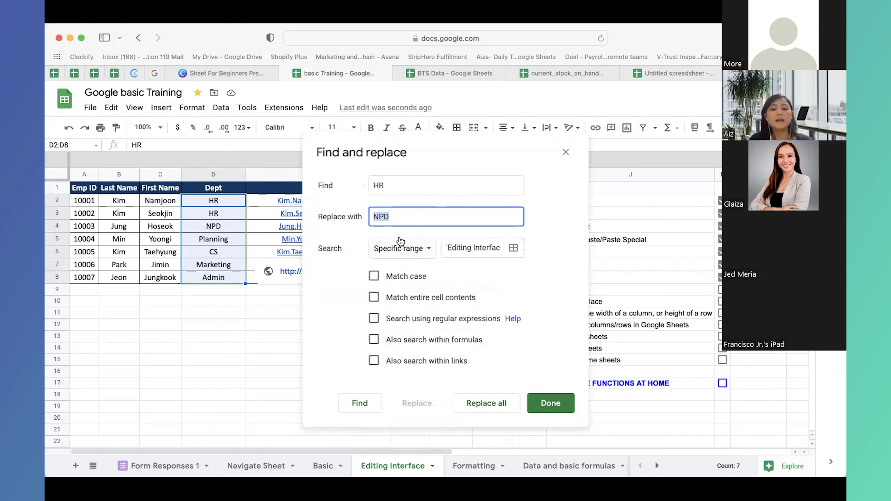
- Try All sheets as the search scope for the HR to NPD replacement, followed by This sheet
left_click(424, 252)
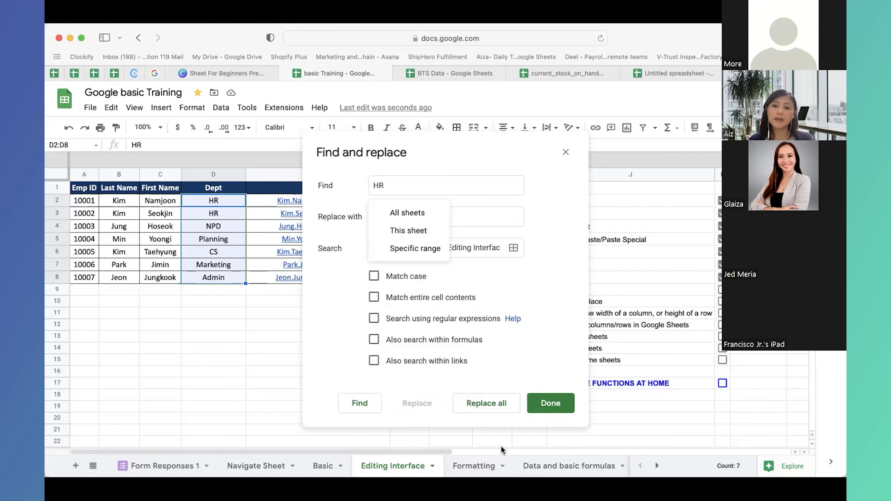
left_click(409, 216)
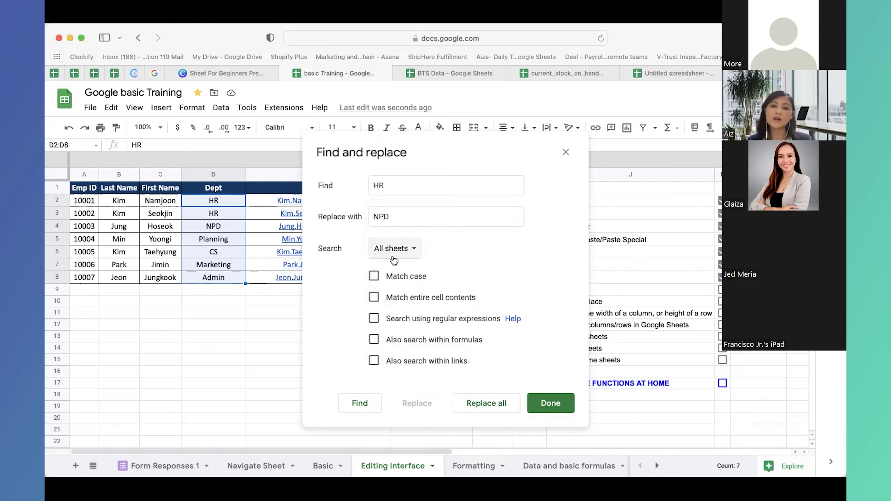
left_click(398, 184)
double_click(374, 215)
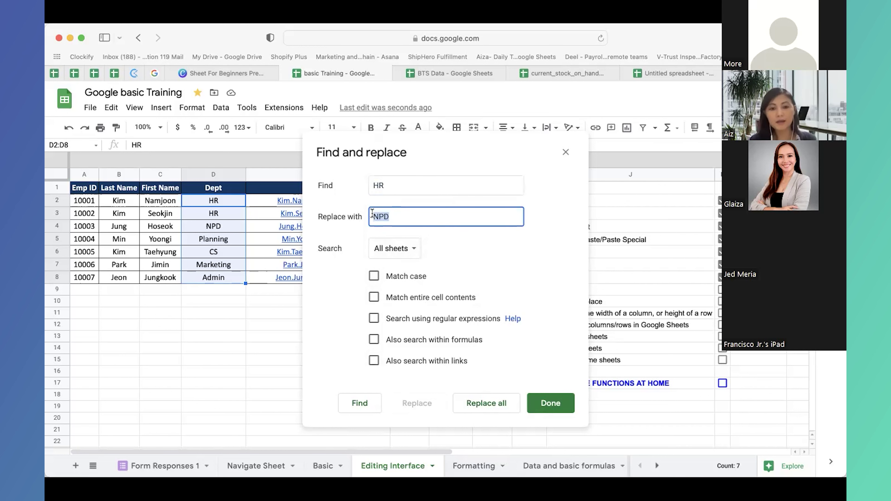
left_click(413, 251)
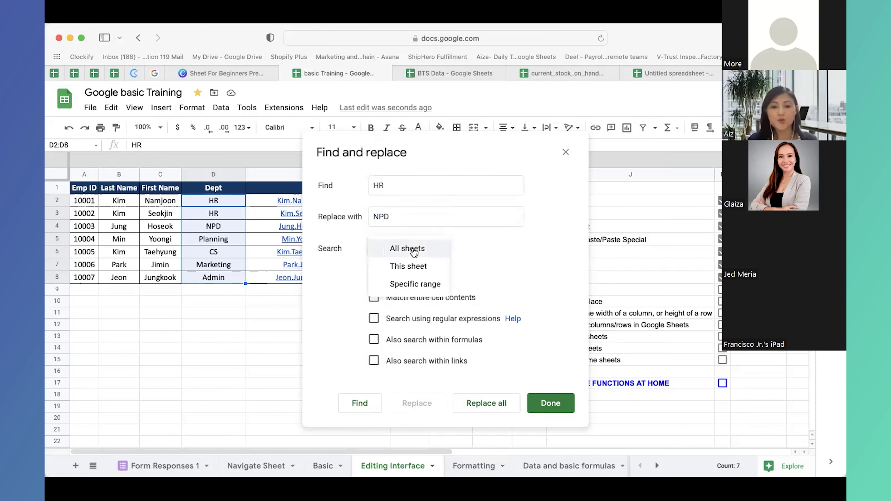
left_click(417, 270)
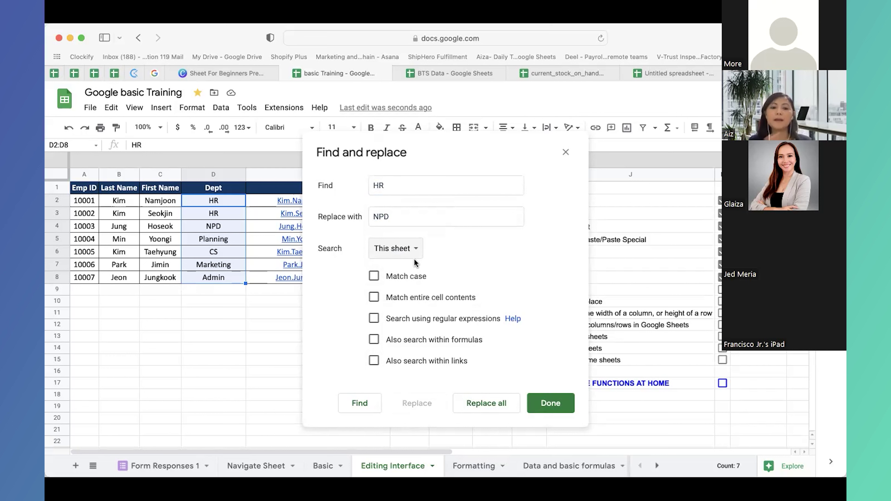
- Set the search scope to Specific range and open its data range for selection
left_click(417, 250)
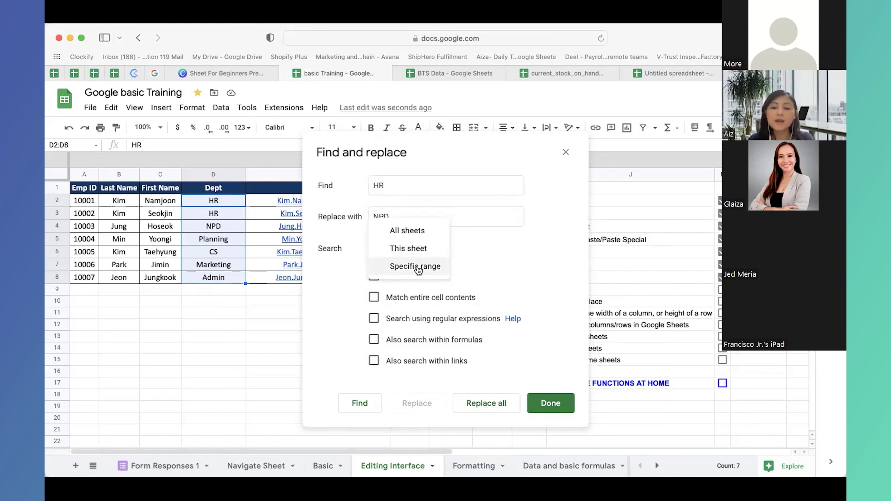
left_click(418, 266)
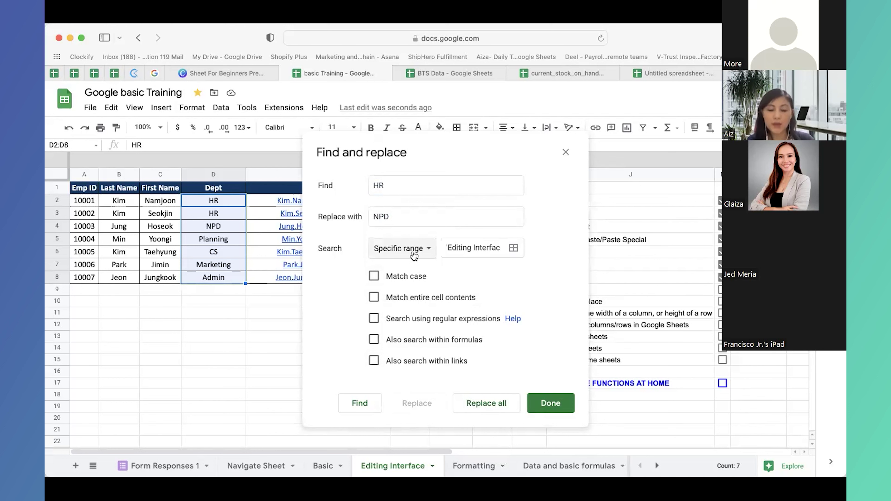
left_click(424, 254)
left_click(426, 253)
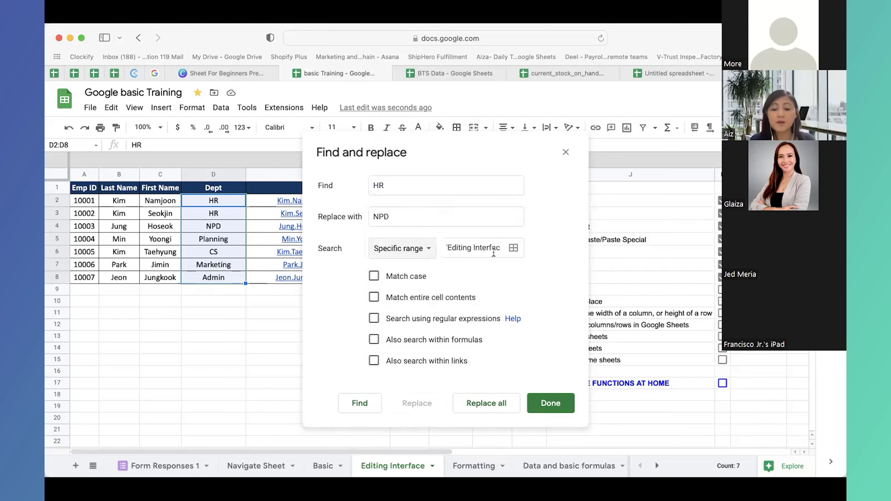
left_click(513, 248)
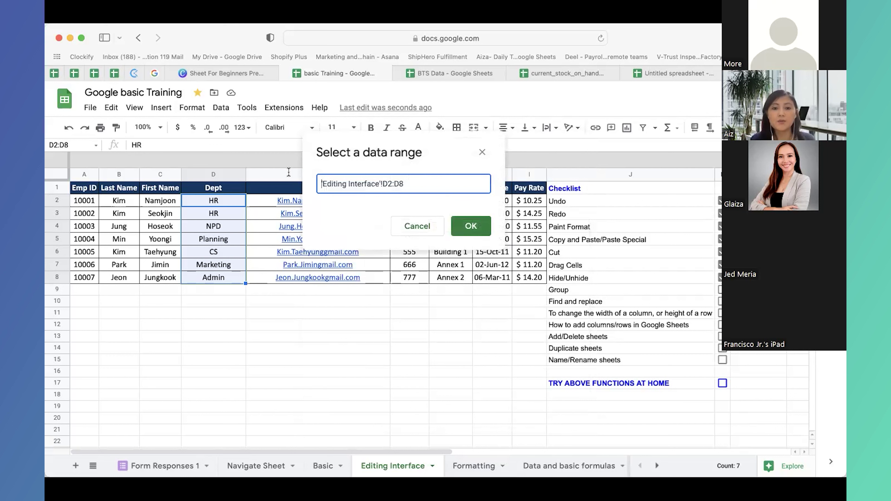
- Limit Find and replace to the Dept cells D2:D8 and replace every HR with NPD
key("super+a")
key("BackSpace")
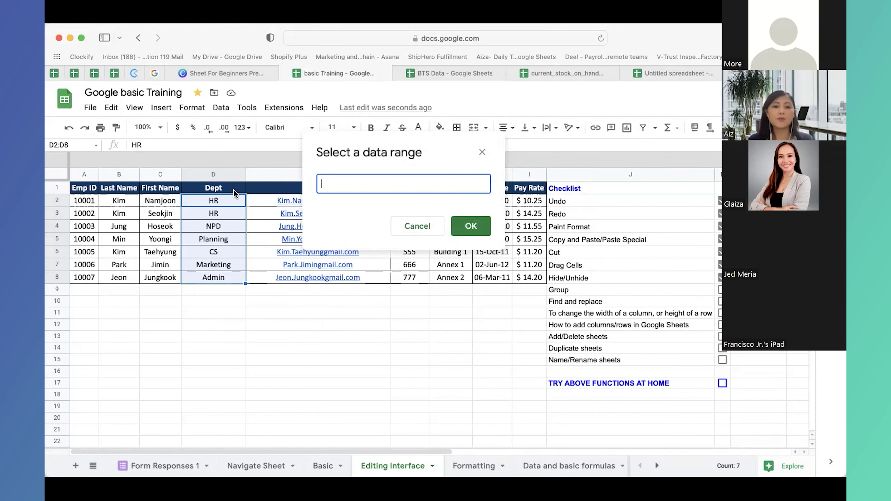
left_click_drag(222, 203, 230, 278)
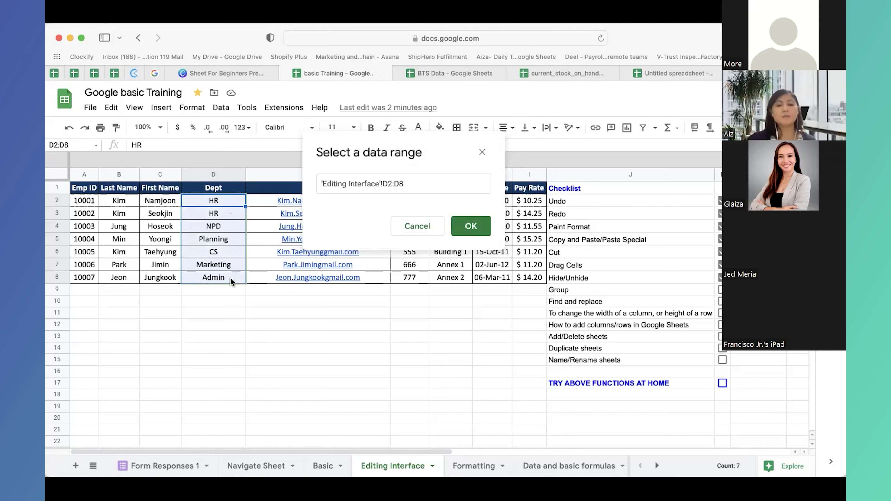
left_click(472, 227)
left_click(370, 185)
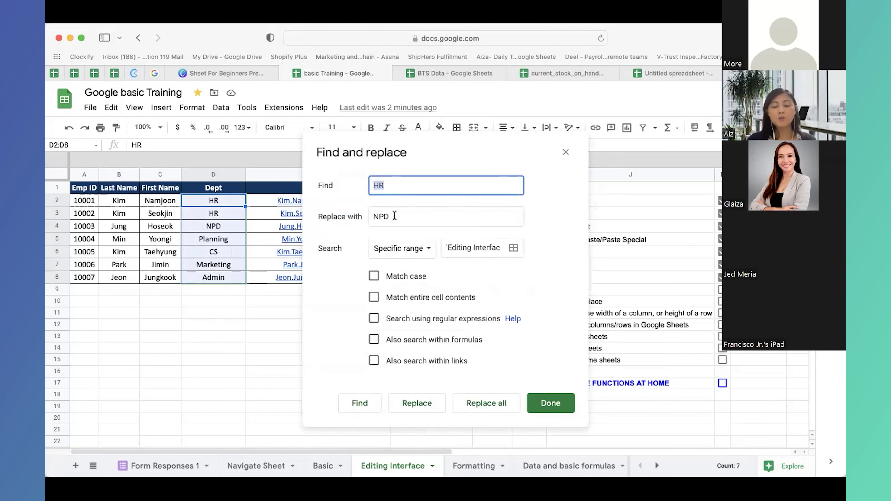
left_click(365, 214)
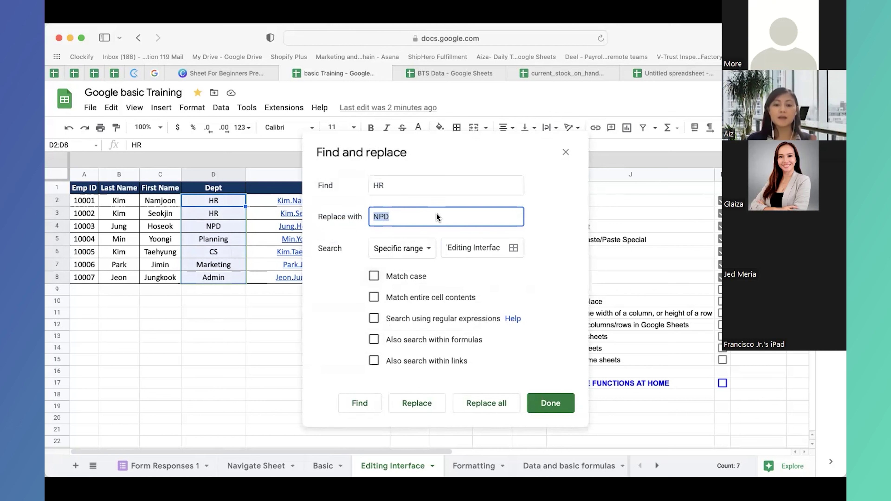
left_click(487, 403)
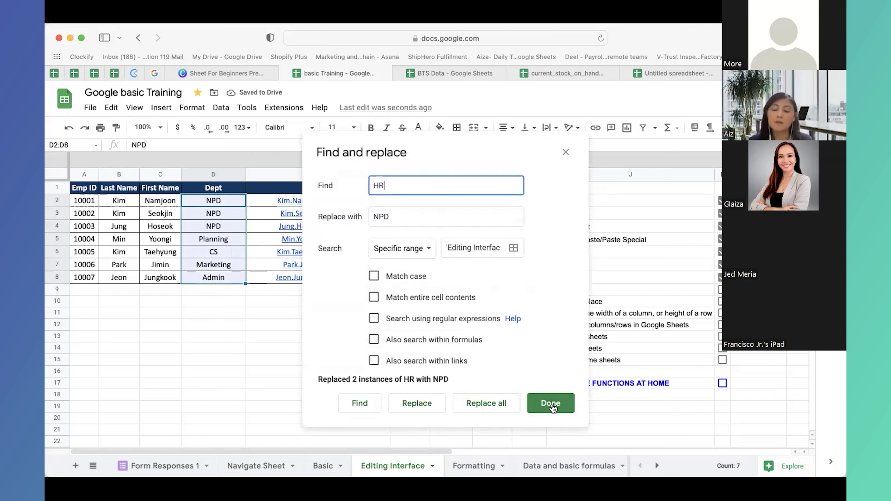
left_click(551, 403)
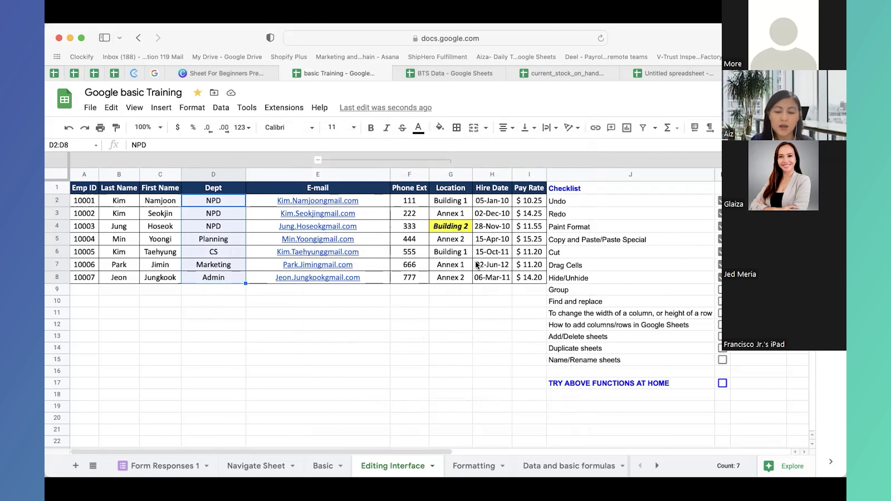
- Tick the Group and Find and replace items in the checklist
left_click_drag(453, 202, 462, 281)
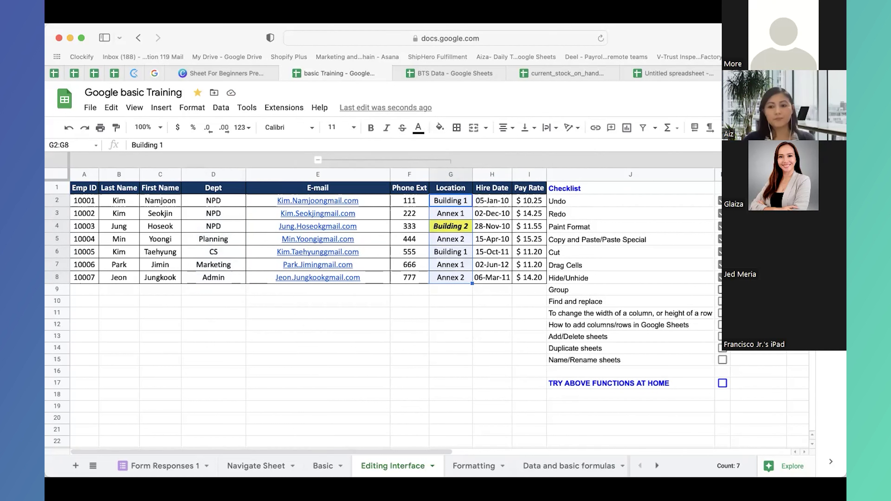
left_click(722, 290)
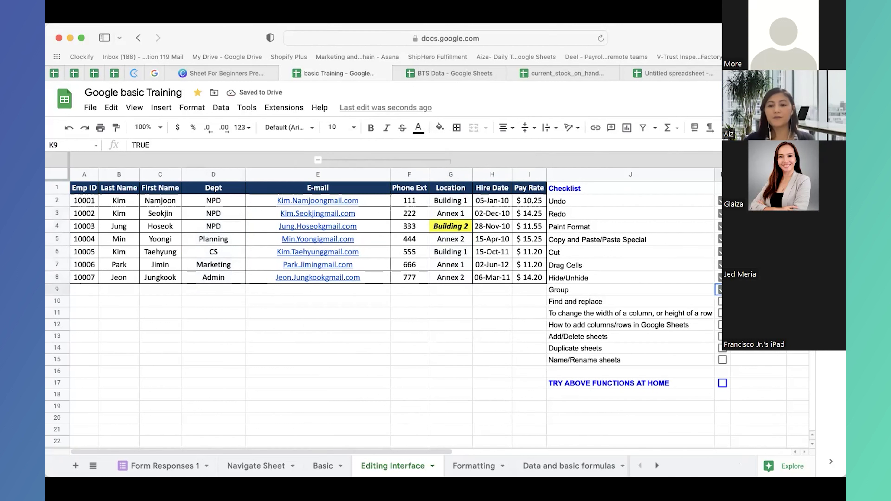
left_click(721, 302)
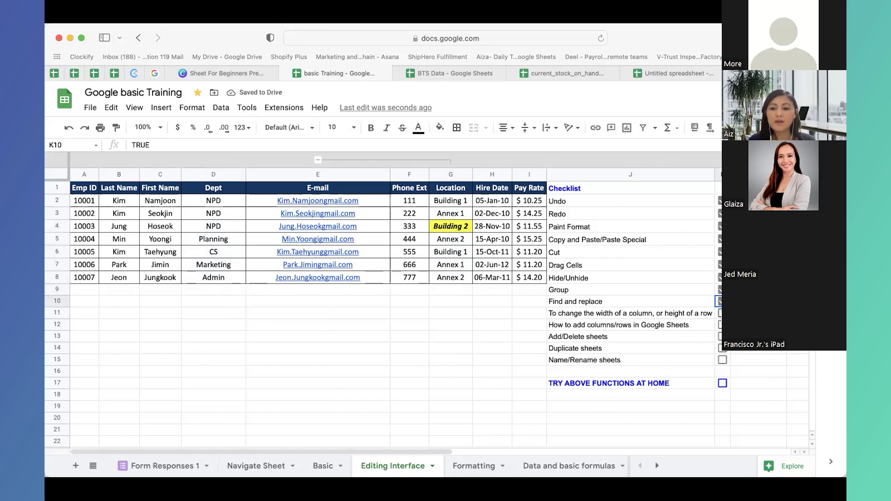
- Adjust the width of the E-mail column, narrowing it to fit the addresses
left_click(392, 336)
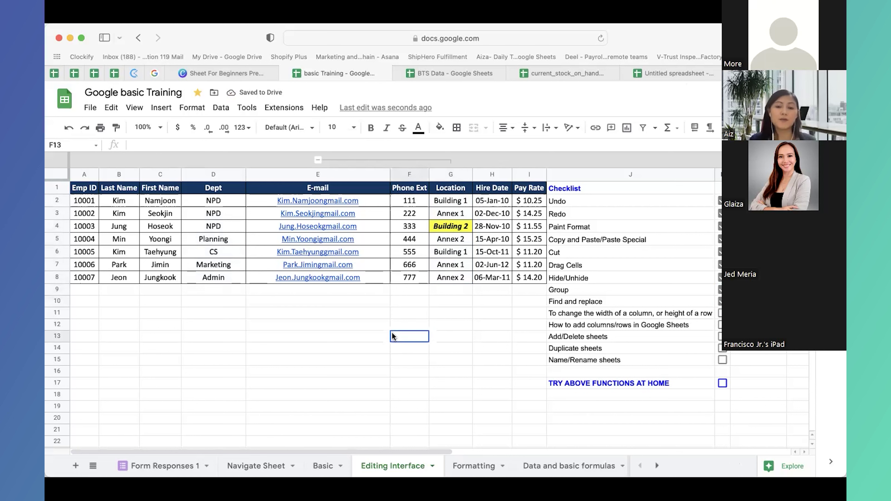
mouse_move(390, 175)
left_mouse_down()
mouse_move(334, 176)
mouse_move(401, 174)
left_mouse_up()
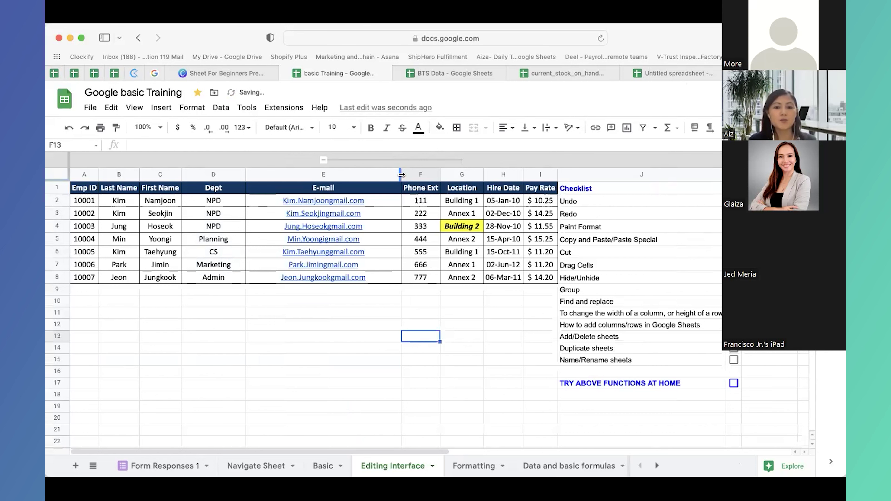
key("super+z")
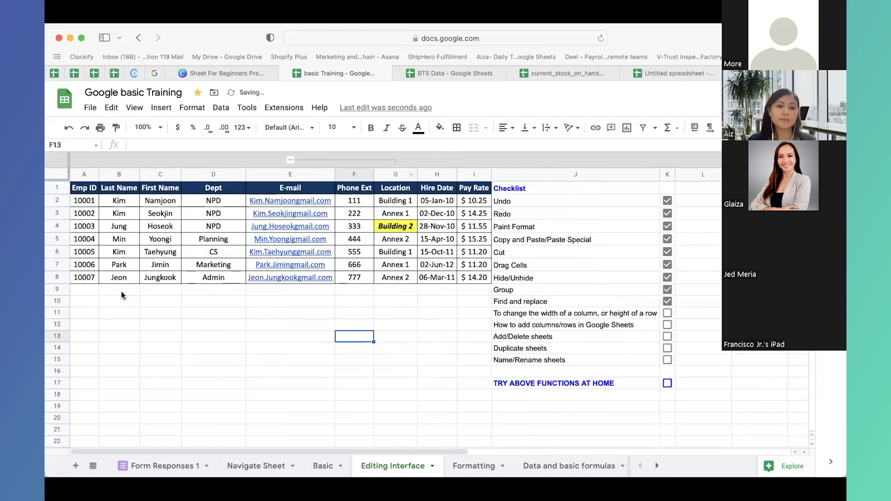
- Increase the height of empty row 10 freehand to about 44 pixels
left_click(62, 301)
mouse_move(56, 308)
left_mouse_down()
mouse_move(55, 355)
mouse_move(55, 320)
left_mouse_up()
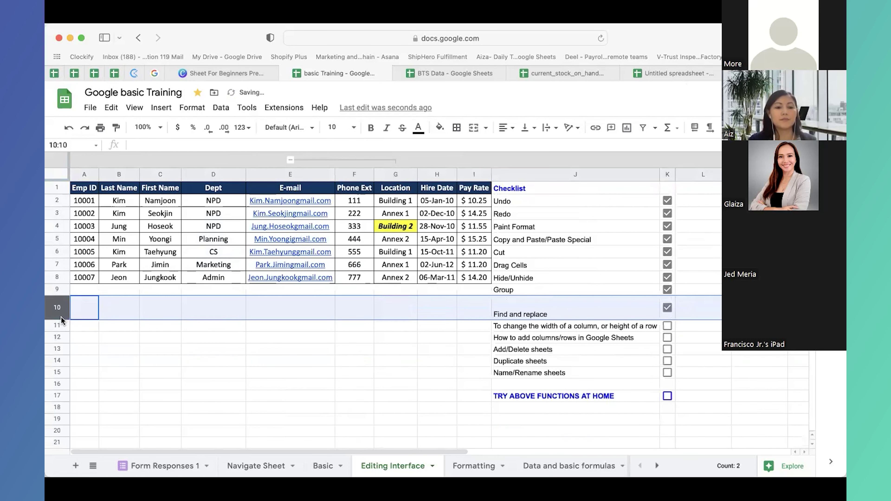
left_click(160, 349)
- Set the height of row 10 to 55 pixels and undo the row's height changes
left_click(56, 305)
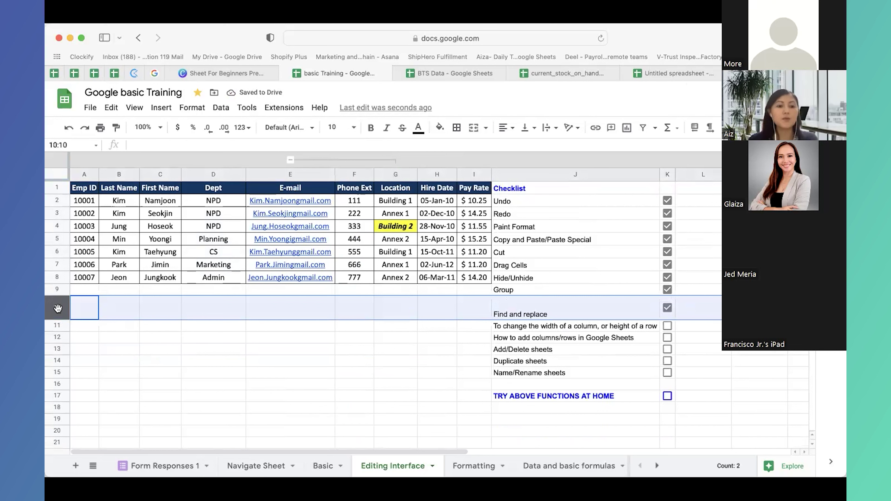
right_click(58, 307)
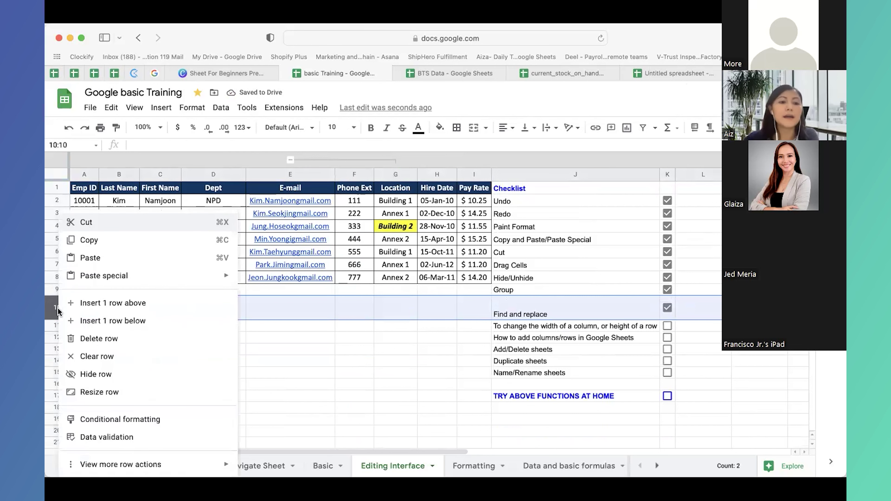
left_click(100, 392)
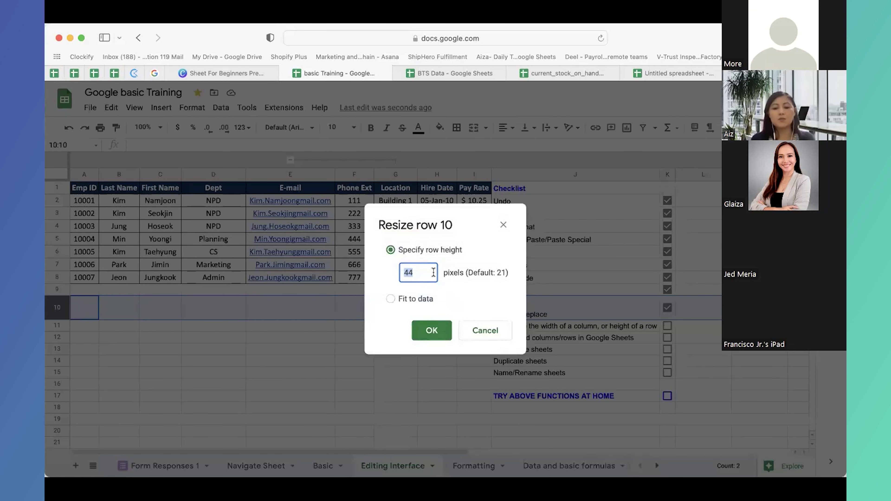
type("55")
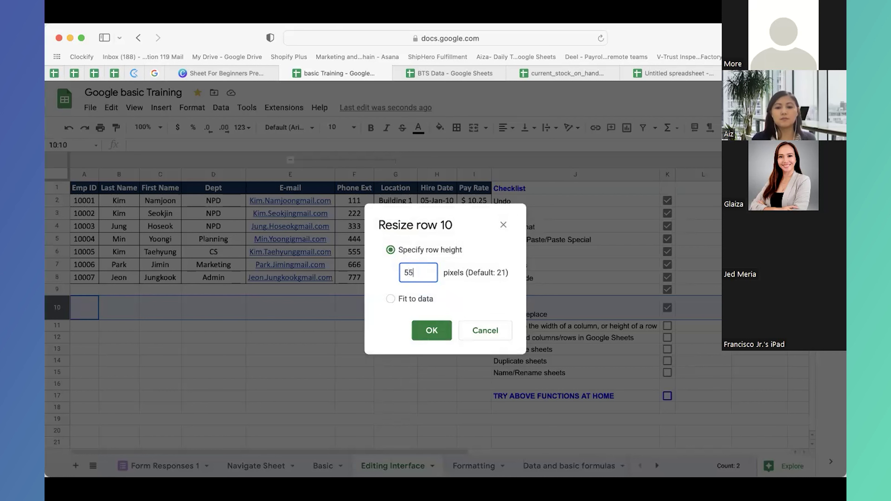
left_click(434, 333)
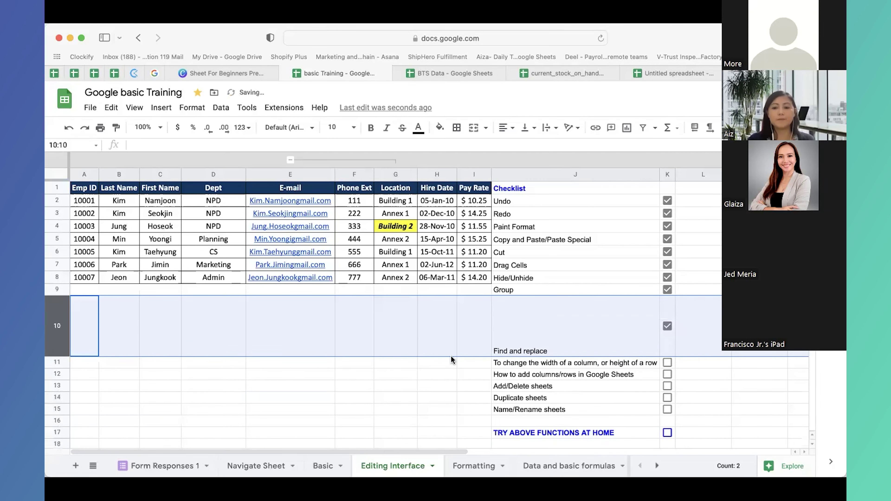
key("super+z")
left_click(443, 371)
- Tick the checklist items for changing column width or row height and for adding columns/rows
left_click(667, 312)
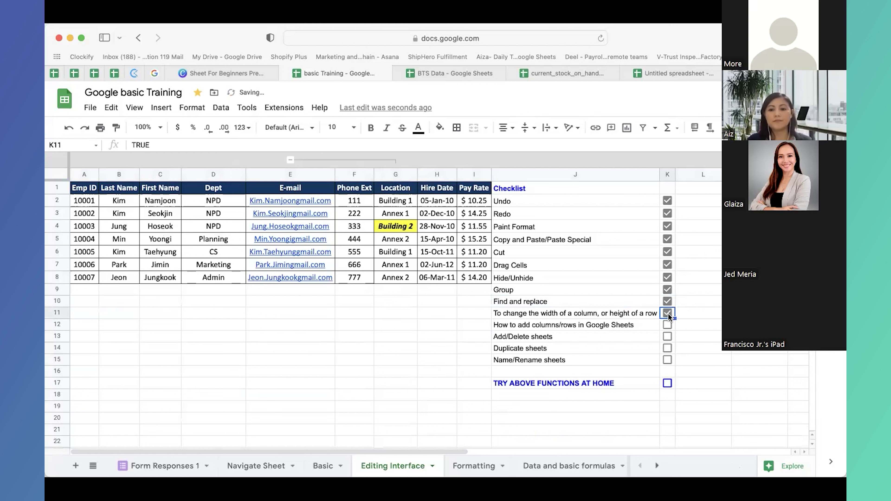
left_click(593, 327)
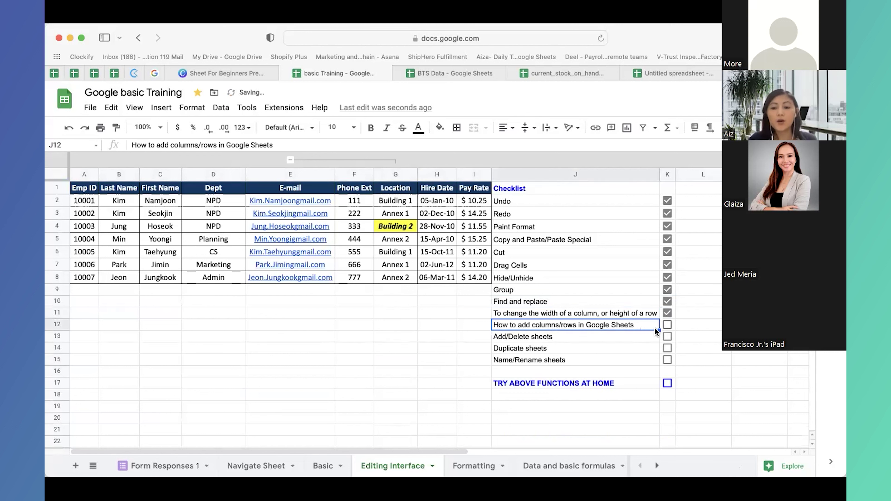
left_click(667, 325)
left_click(243, 337)
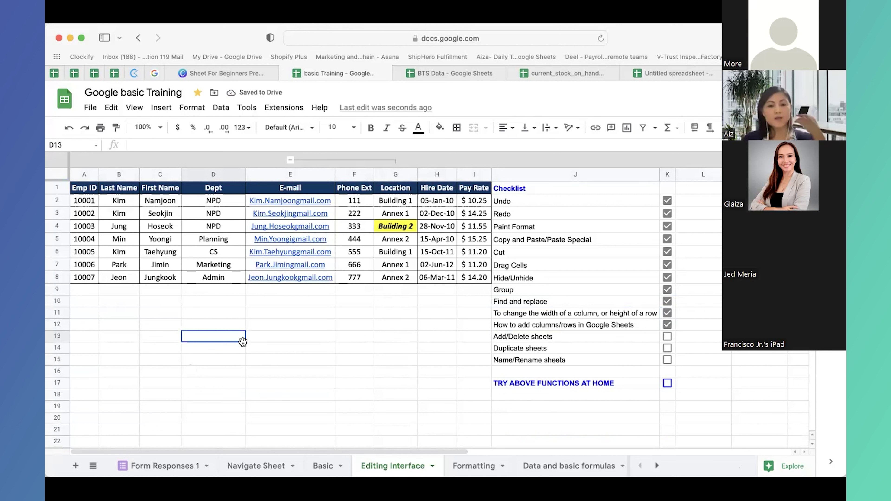
left_click(314, 349)
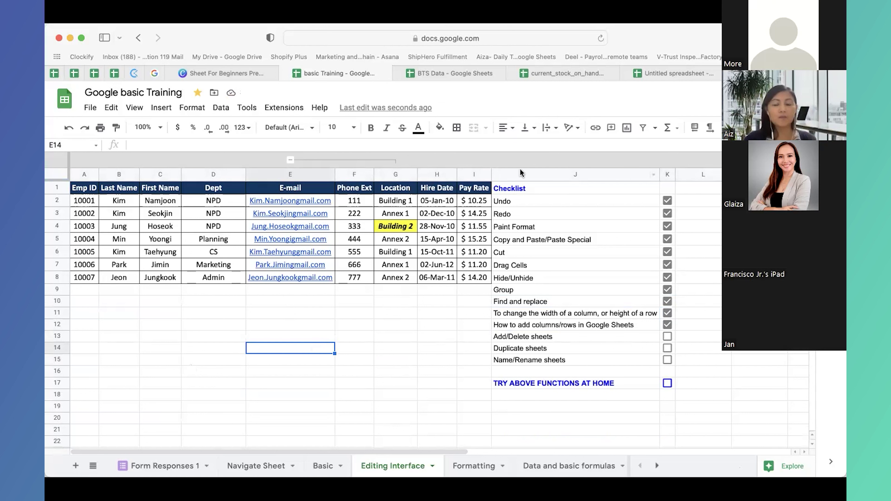
- Insert one column to the left of the Dept column
left_click(156, 174)
left_click(160, 264)
left_click(198, 174)
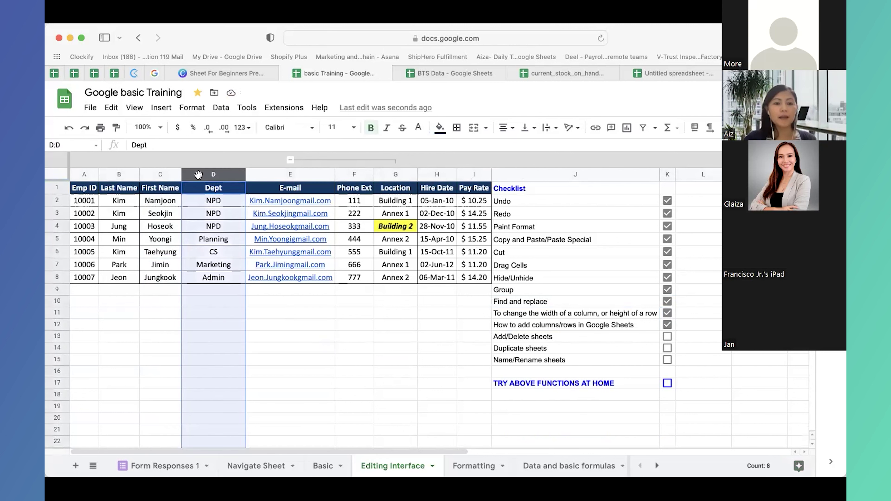
left_click(214, 336)
left_click(201, 175)
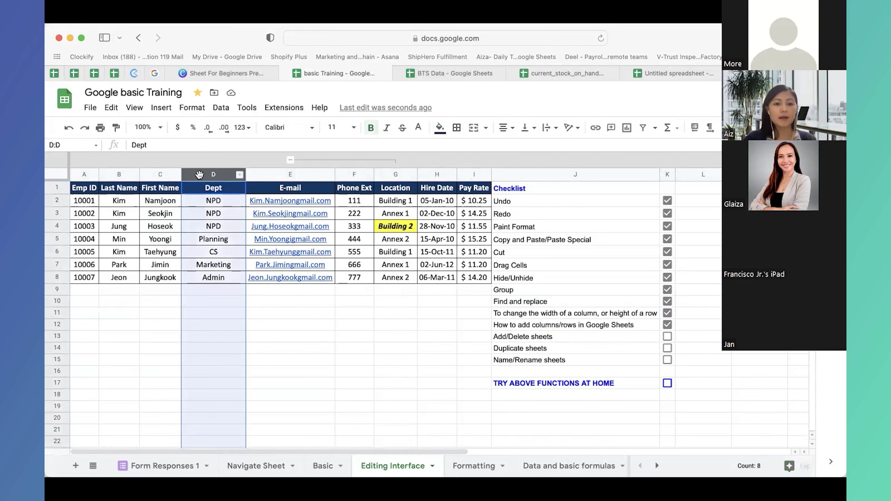
right_click(200, 175)
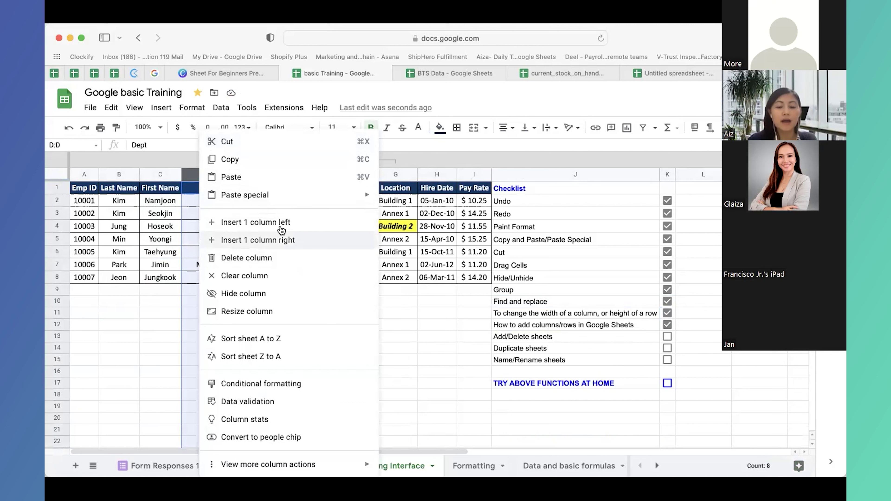
left_click(283, 222)
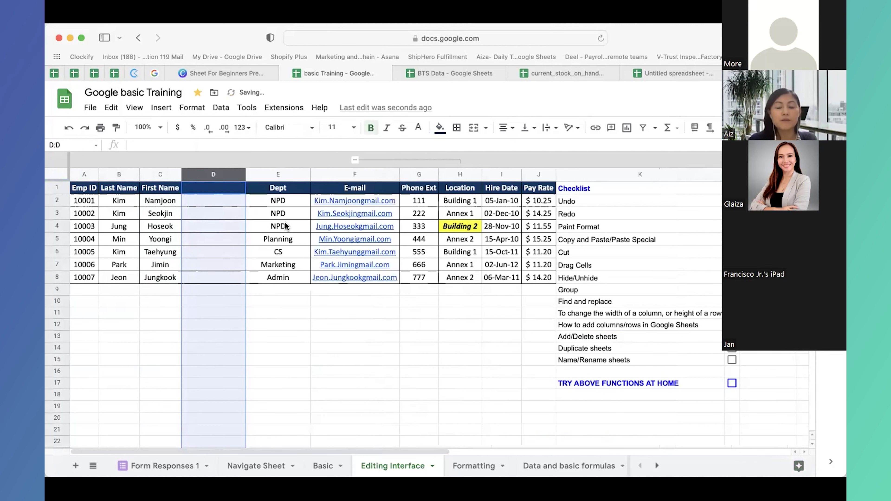
- Delete the empty column between First Name and Dept
left_click(207, 252)
left_click(210, 175)
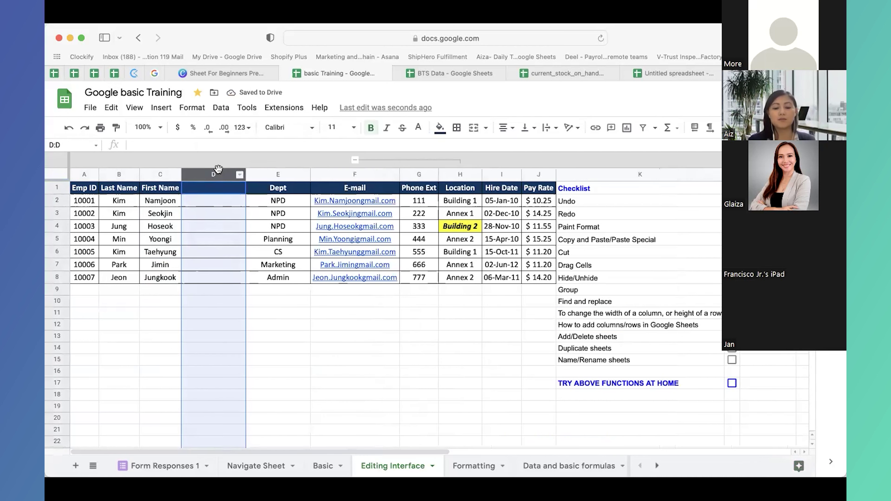
key("super+alt+minus")
- Insert one column to the right of the Dept column and remove it again
right_click(213, 203)
left_click(287, 246)
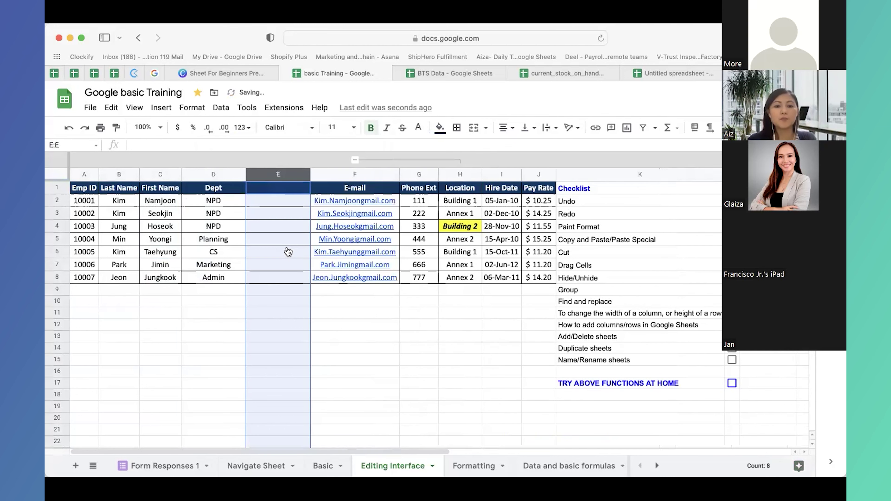
key("super+alt+minus")
left_click(165, 324)
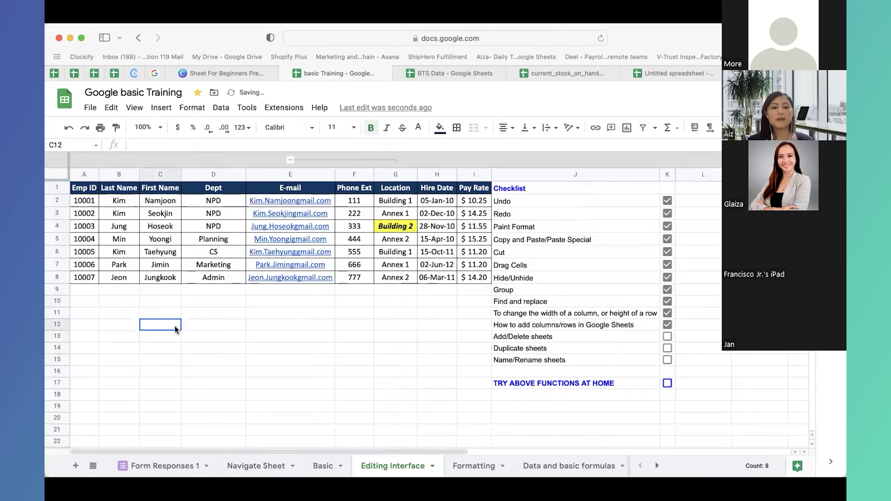
- Insert one empty row above row 5 of the employee table and another below row 6
right_click(61, 312)
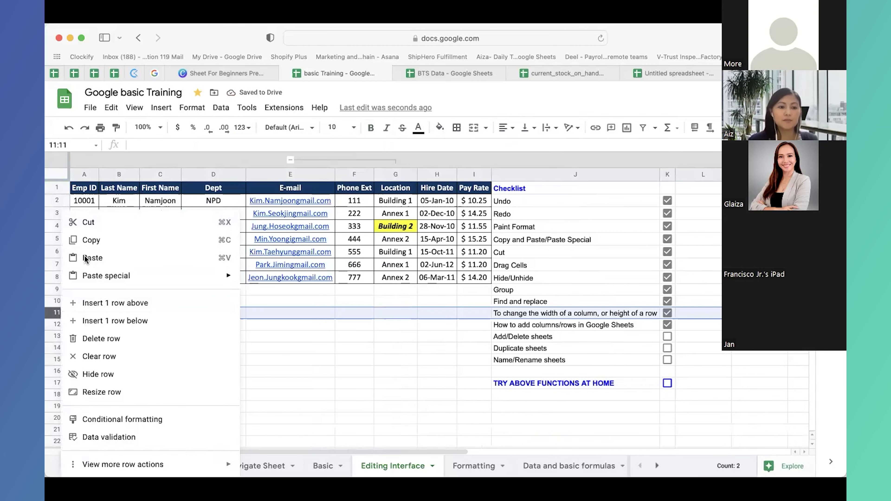
left_click(381, 336)
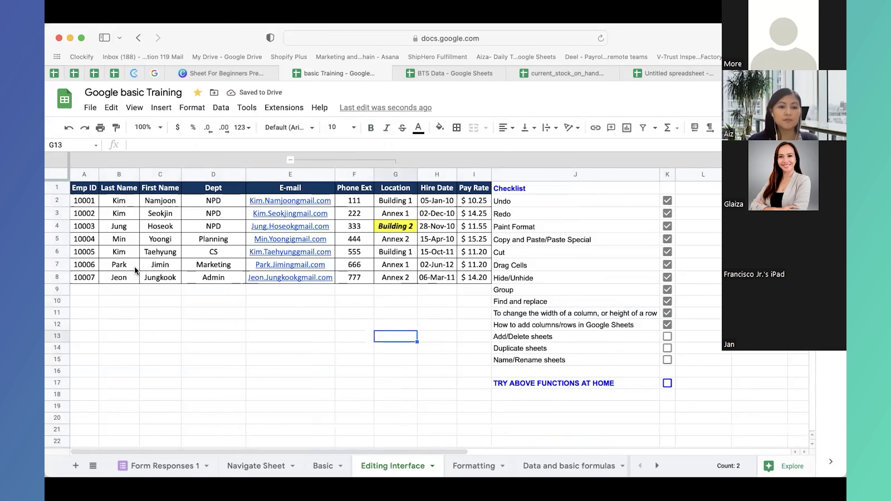
right_click(55, 238)
left_click(111, 303)
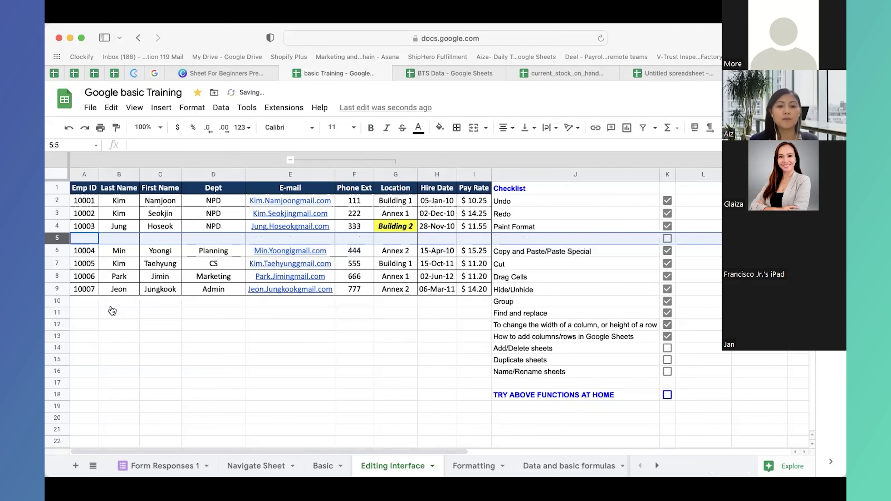
right_click(66, 254)
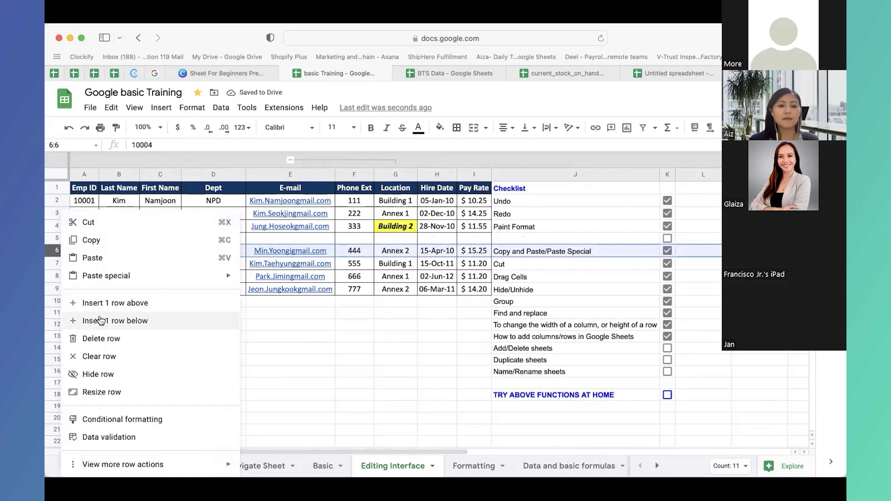
left_click(101, 320)
- Tick the Add/Delete sheets item in the checklist
left_click(437, 387)
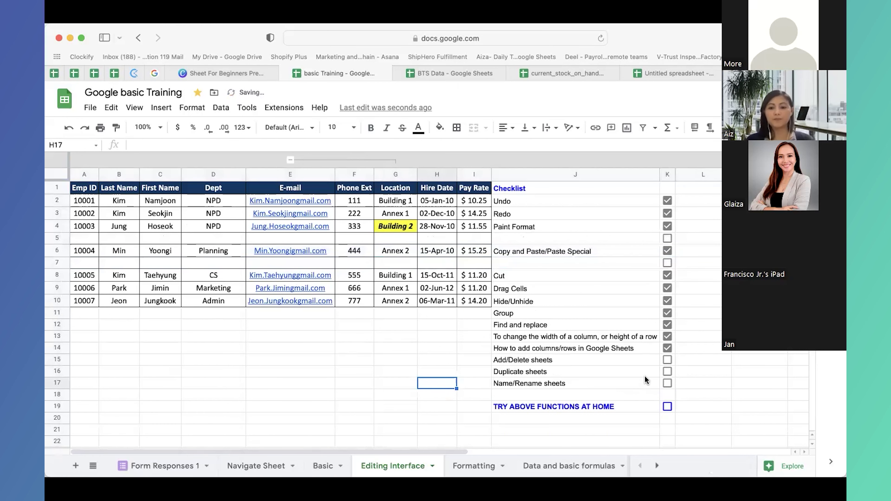
left_click(666, 360)
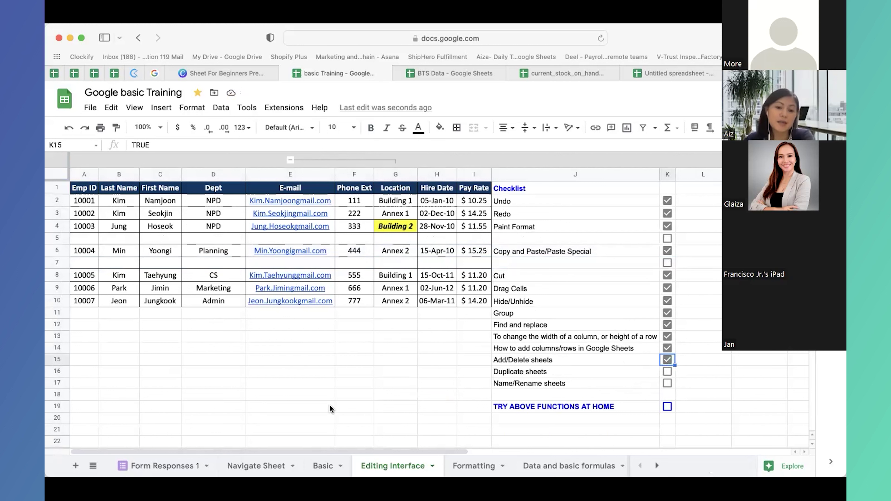
- Add a new blank sheet after Editing Interface and delete it again
left_click(332, 396)
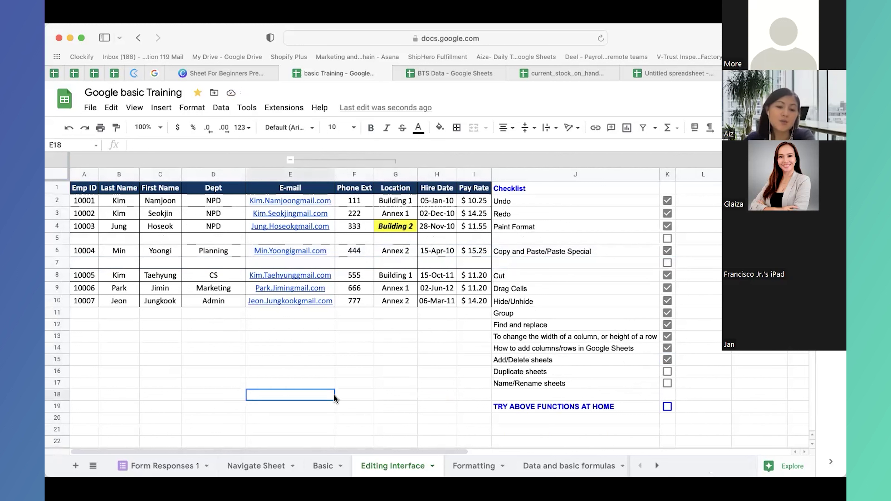
left_click(75, 466)
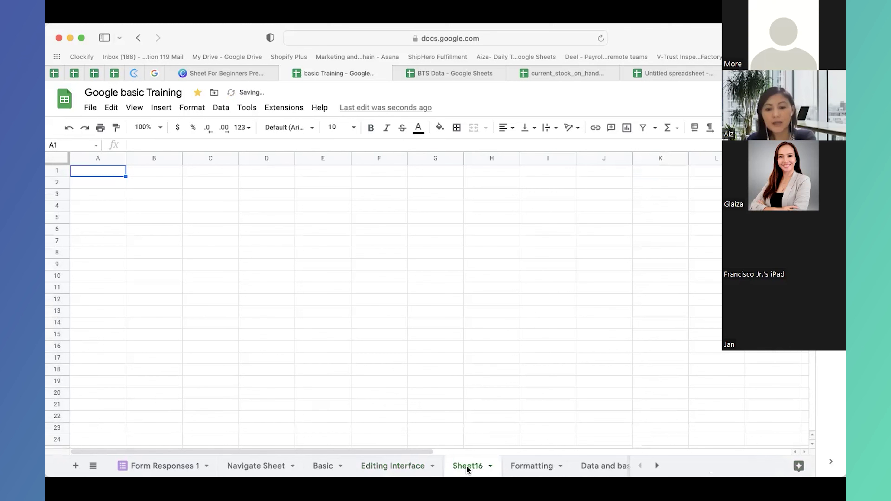
right_click(467, 466)
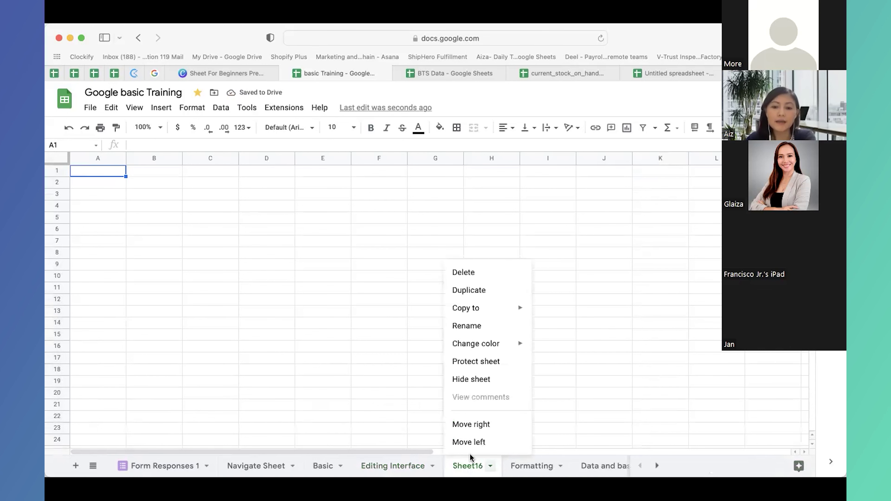
left_click(477, 277)
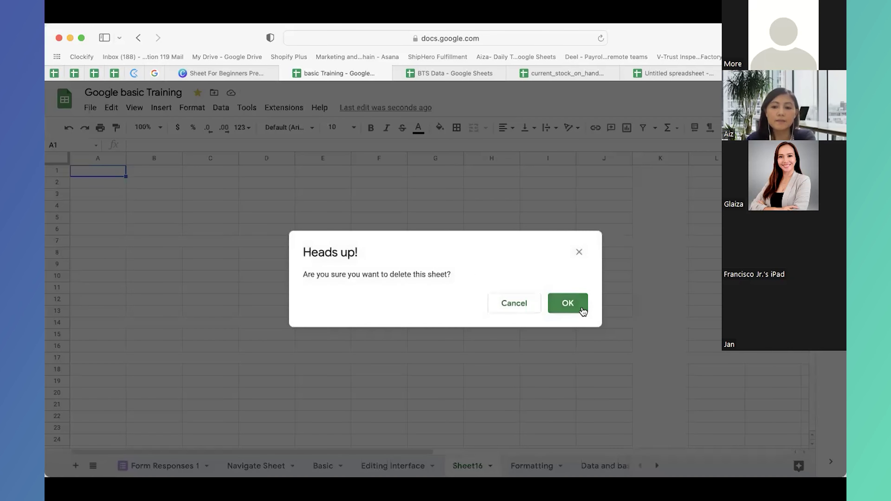
left_click(581, 309)
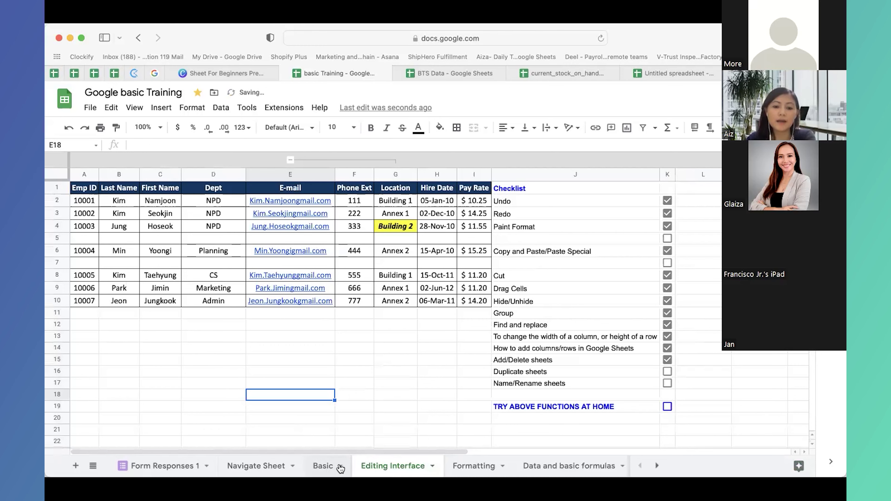
- Delete the empty Basic sheet and confirm the deletion
left_click(339, 467)
left_click(341, 467)
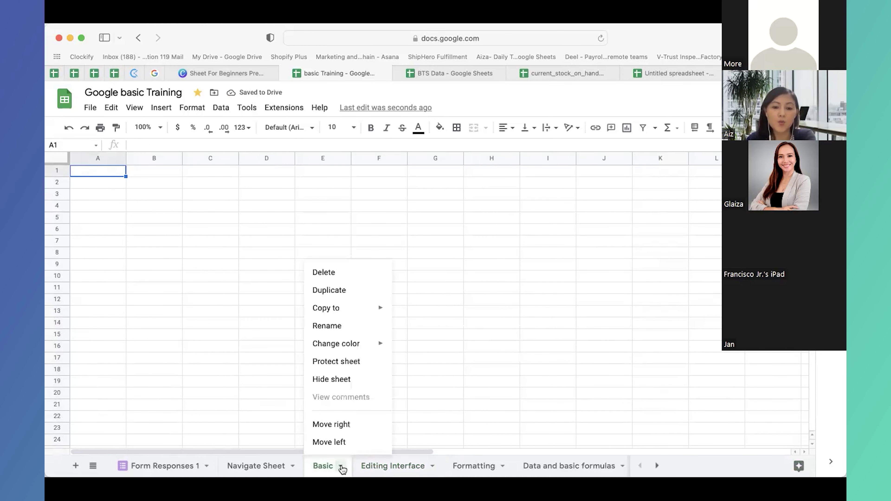
left_click(335, 276)
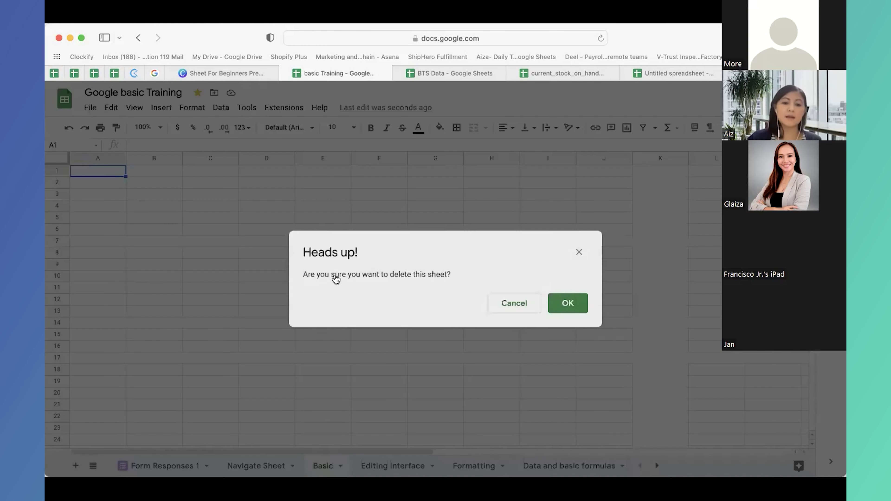
left_click(567, 303)
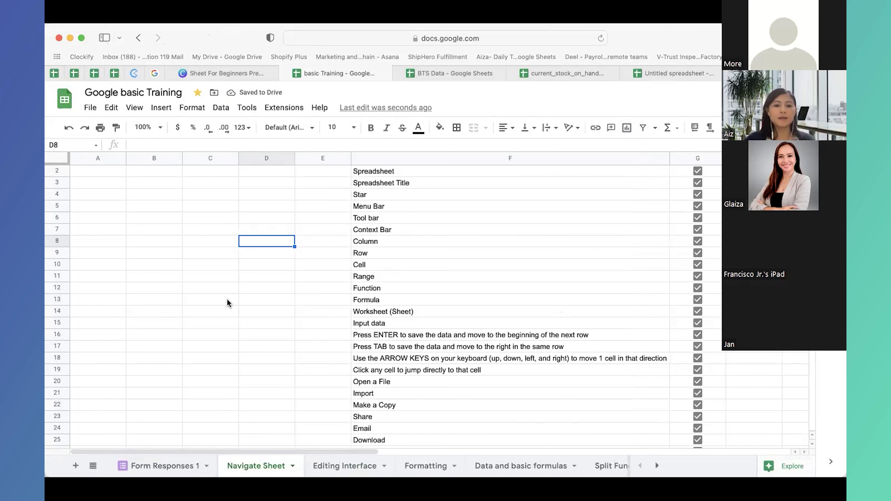
- Return to the Editing Interface sheet and tick the Duplicate sheets item in the checklist
left_click(341, 467)
left_click(667, 372)
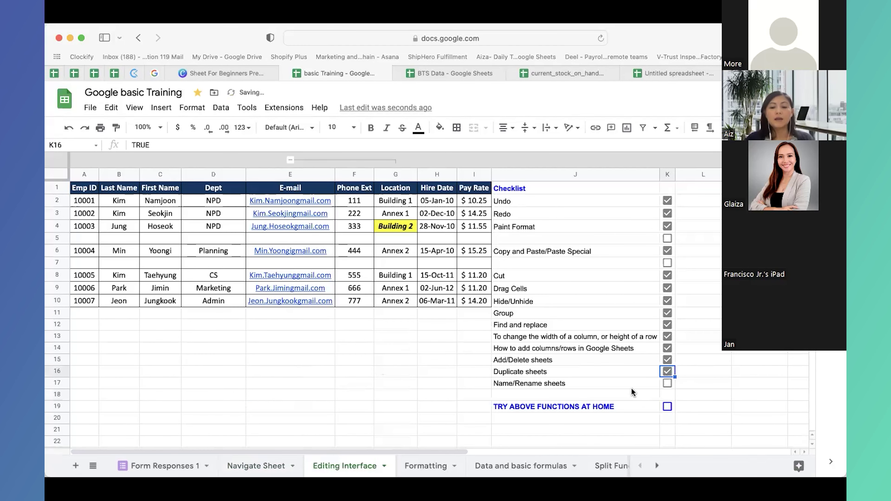
left_click(609, 386)
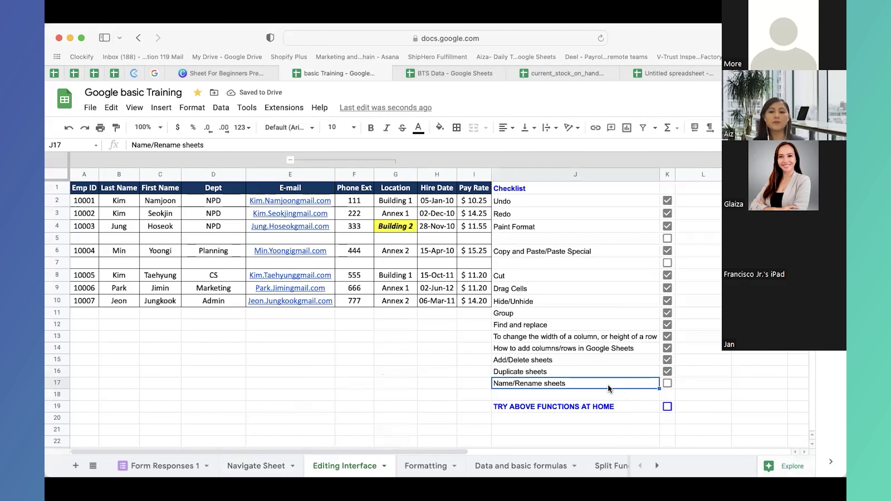
- View the sheet options available for the Formatting sheet, including Rename, and return to Editing Interface
double_click(421, 466)
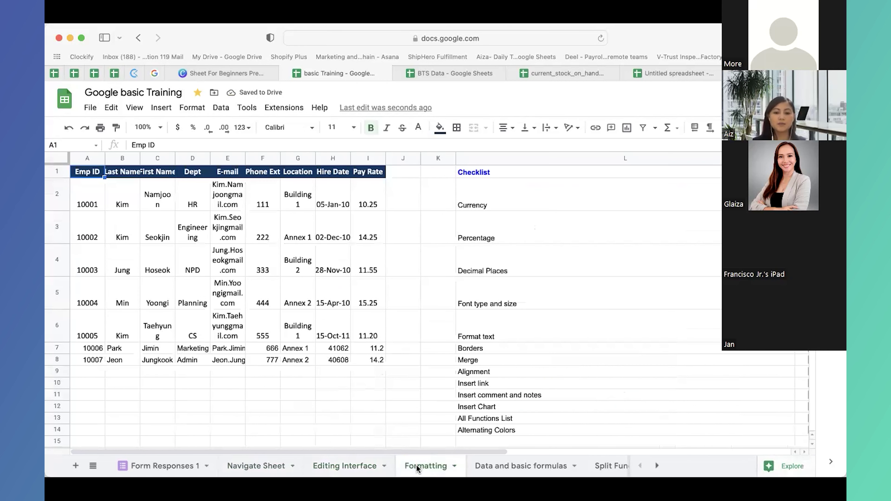
left_click(455, 466)
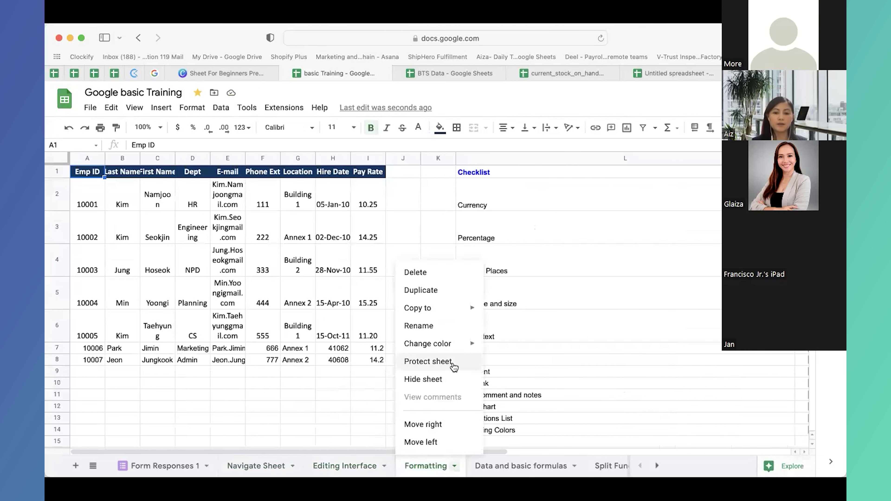
left_click(302, 416)
left_click(326, 466)
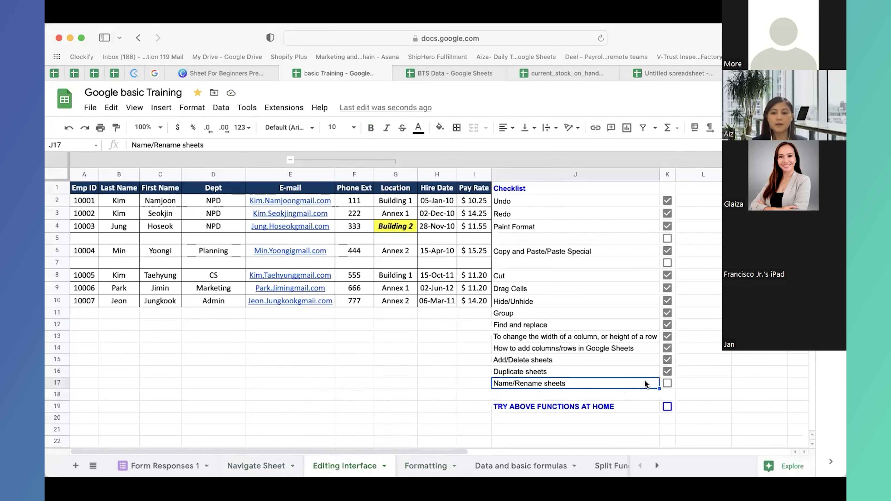
- Clear the Name/Rename sheets item together with its checkbox from the checklist
left_click(667, 383, "shift")
key("Delete")
key("Down")
key("Down")
left_click(474, 360)
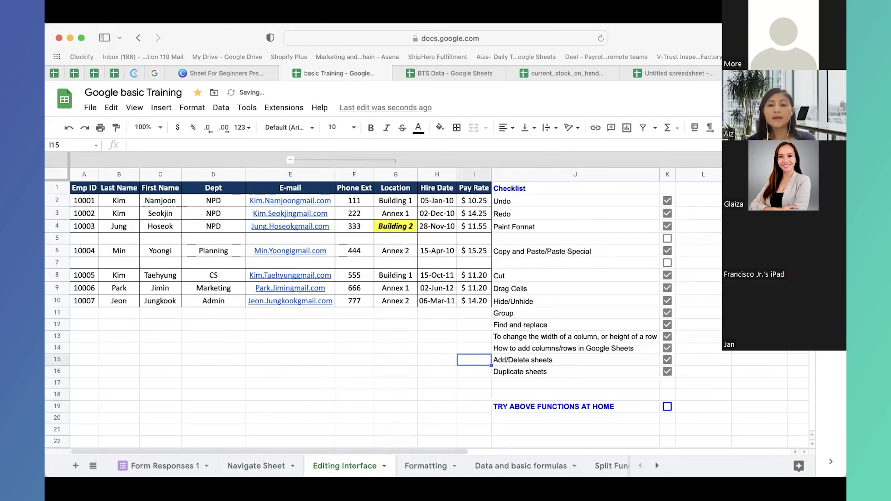
key("Down")
key("Left")
key("Right")
key("Right")
key("Down")
key("Down")
key("Down")
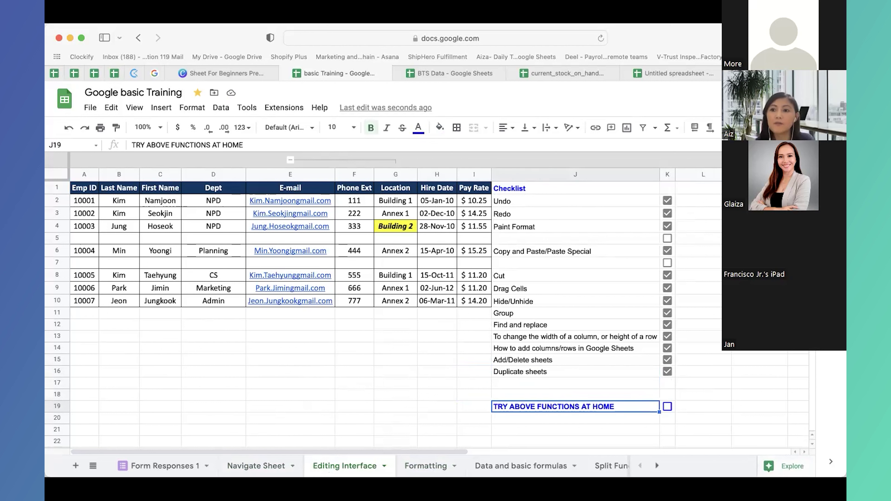
left_click(470, 411)
left_click(687, 410)
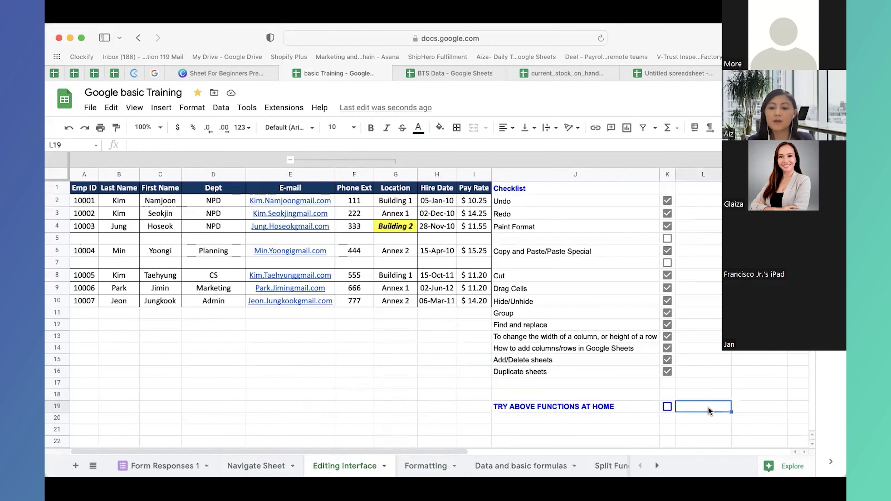
left_click(634, 410)
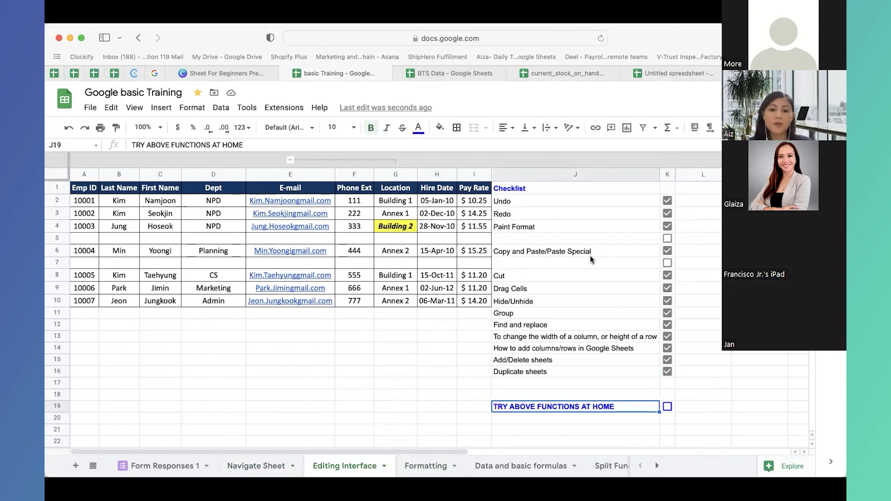
left_click(357, 360)
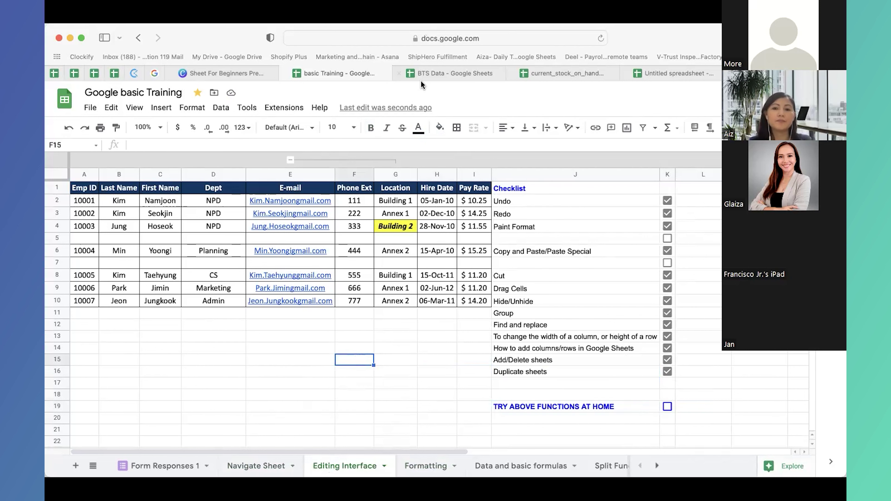
- Switch to the Canva presentation, advance to the How to Format slide, and return to the Google basic Training spreadsheet
left_click(225, 73)
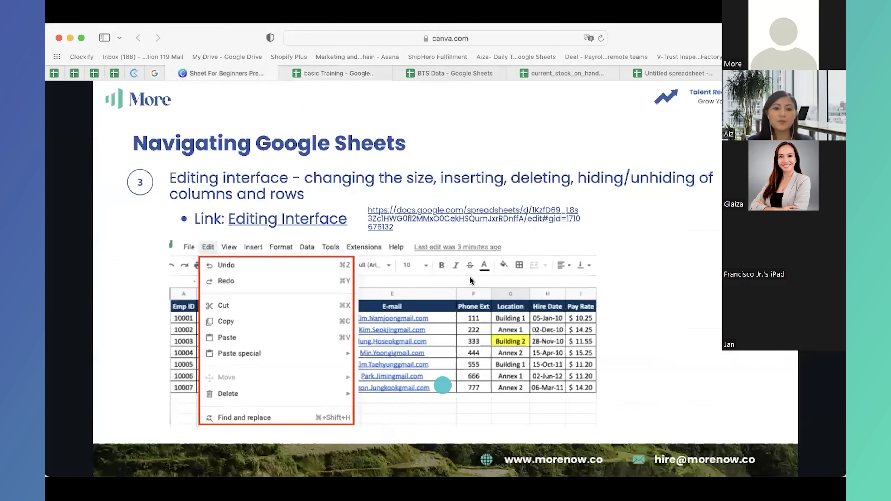
left_click(469, 277)
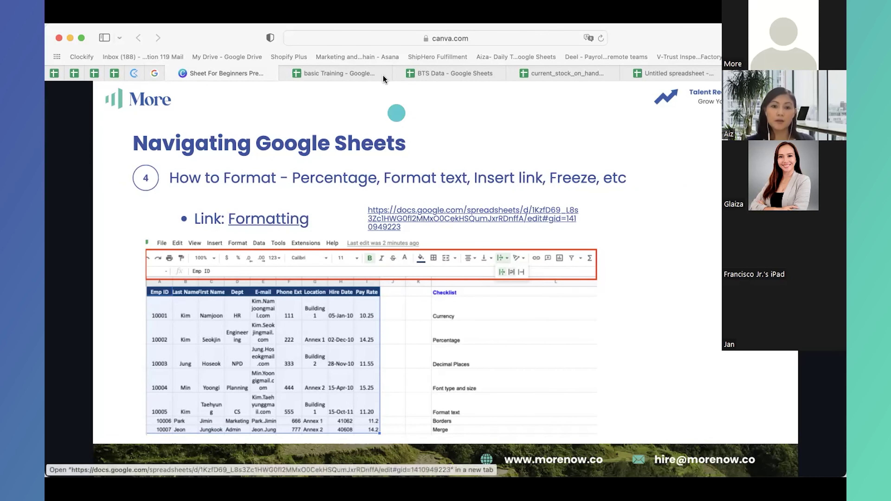
left_click(370, 69)
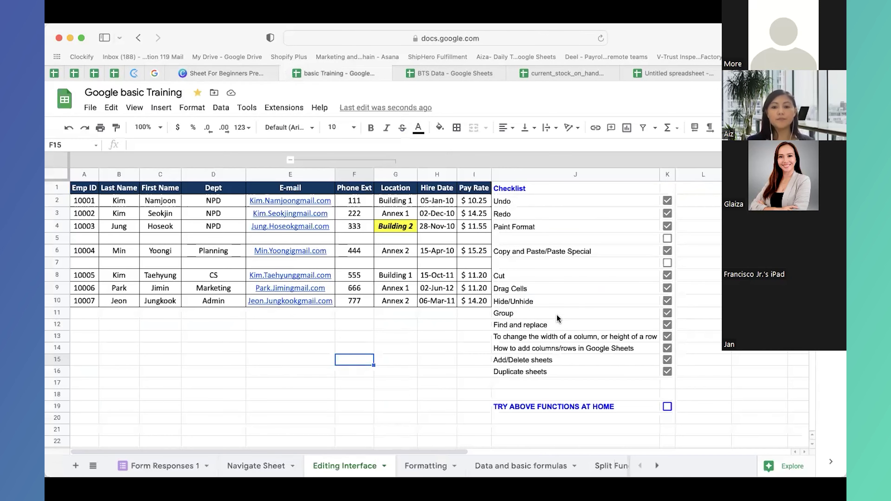
- On the Formatting sheet, delete the empty column K directly before the Checklist column
left_click(440, 462)
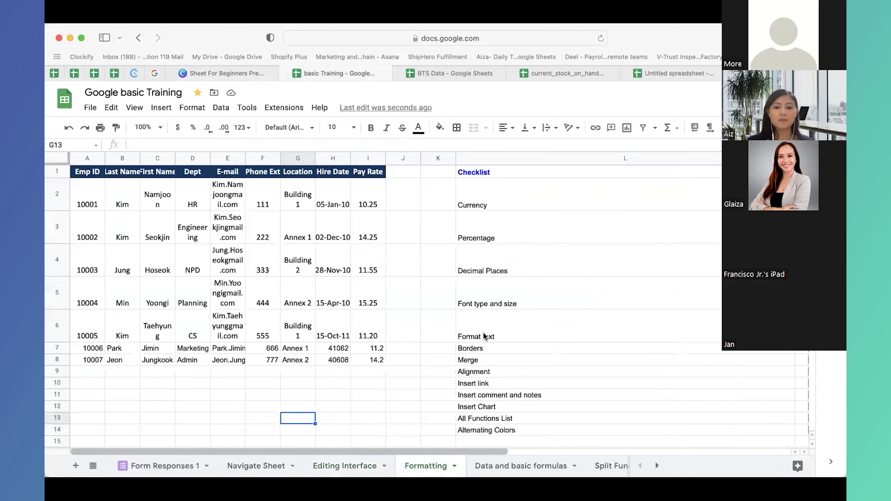
scroll(561, 298, "down", 5)
scroll(610, 288, "up", 5)
left_click_drag(79, 173, 375, 359)
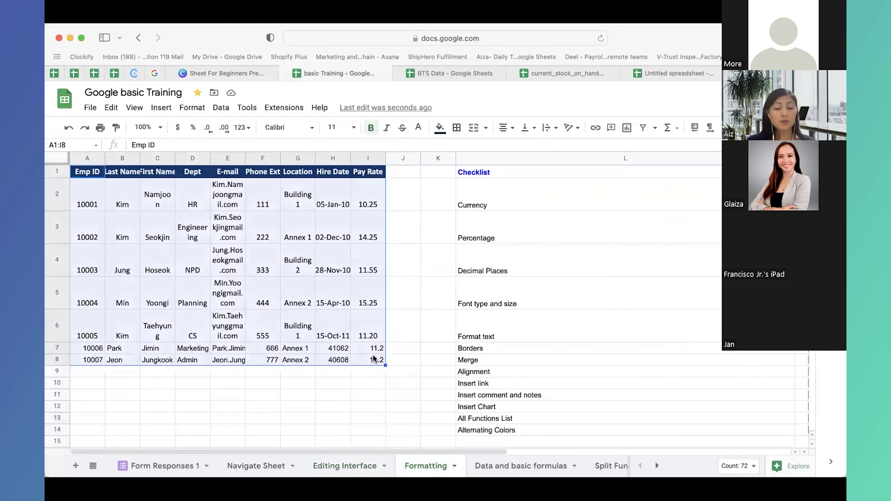
right_click(426, 160)
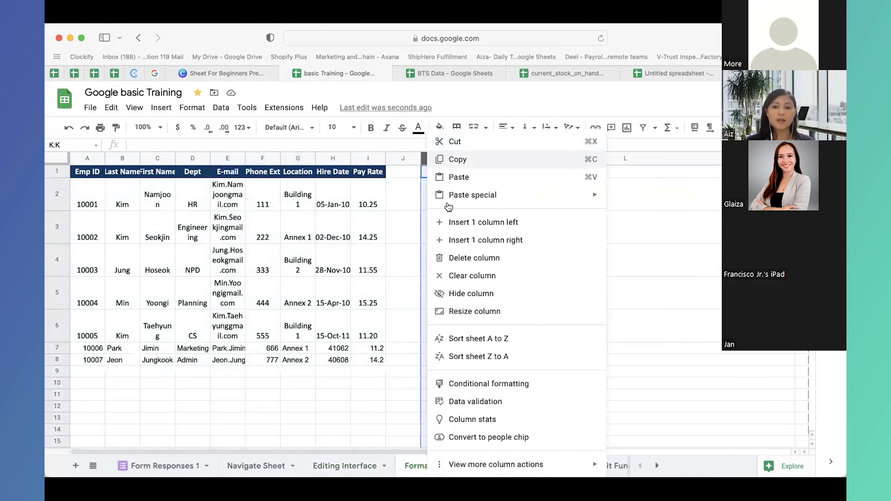
left_click(477, 258)
left_click(635, 241)
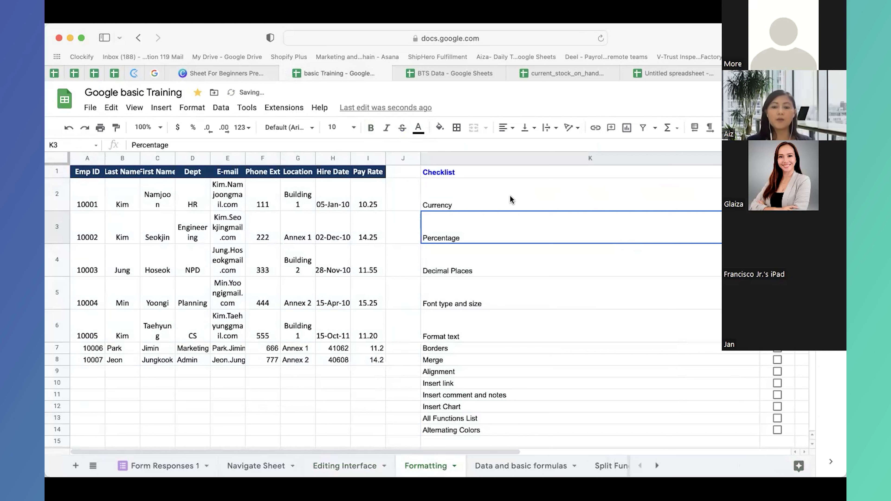
- Format the whole Pay Rate column with the Currency number format
left_click(368, 157)
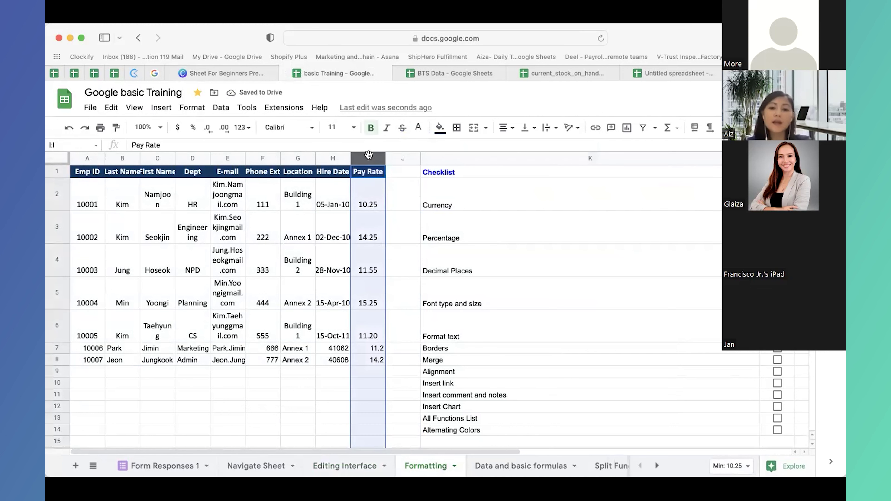
left_click_drag(367, 195, 373, 364)
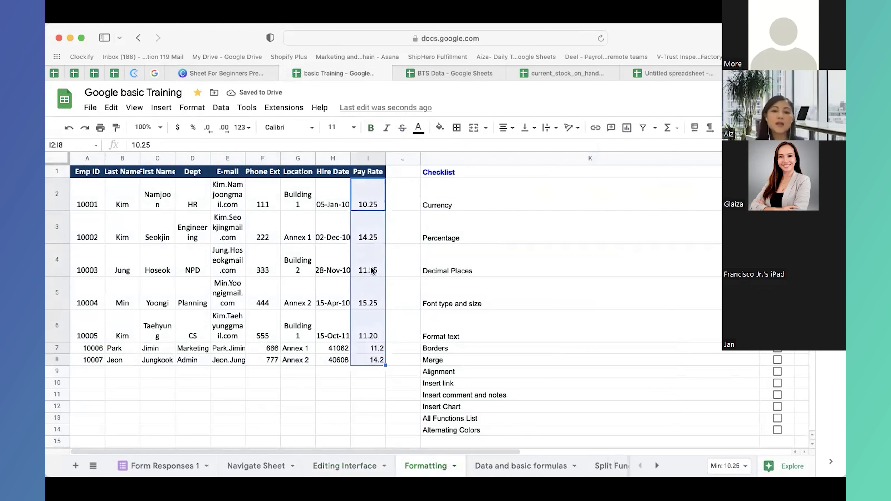
left_click(374, 199)
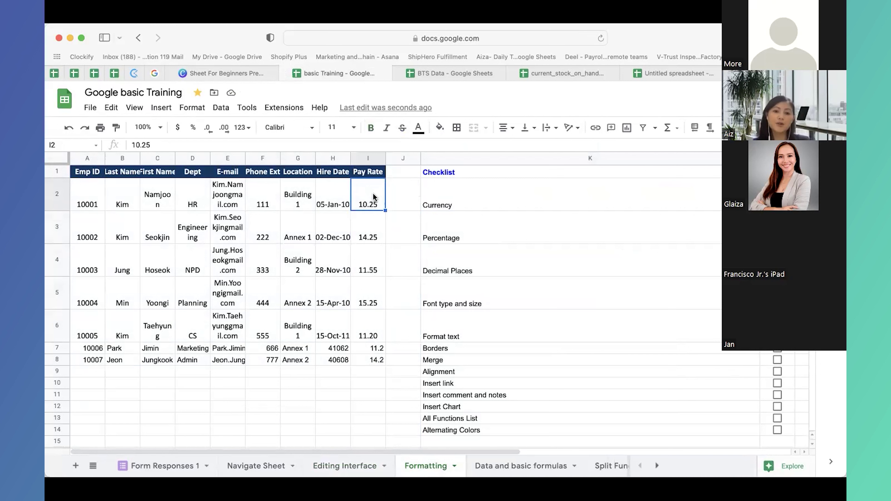
left_click_drag(367, 200, 373, 362)
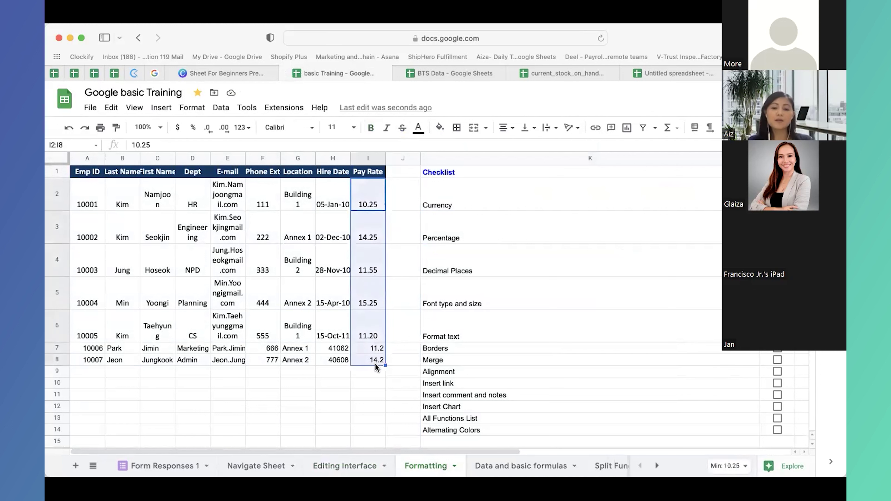
left_click(356, 158)
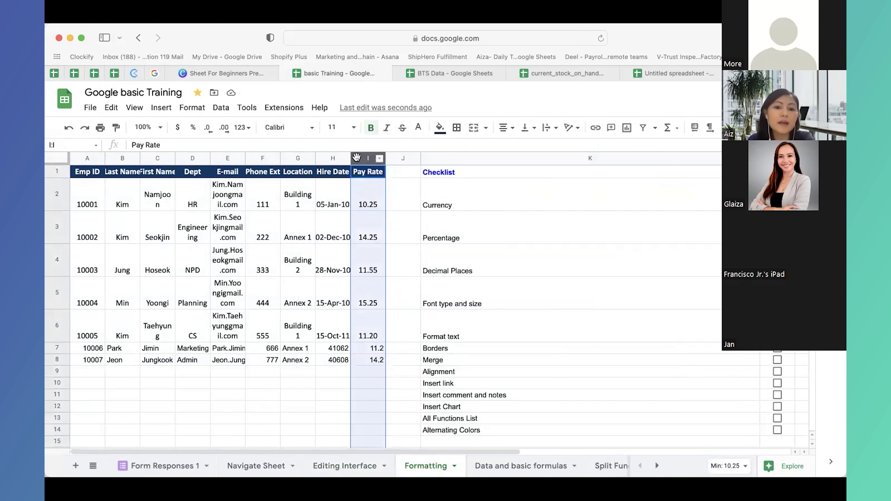
left_click(191, 109)
mouse_move(222, 189)
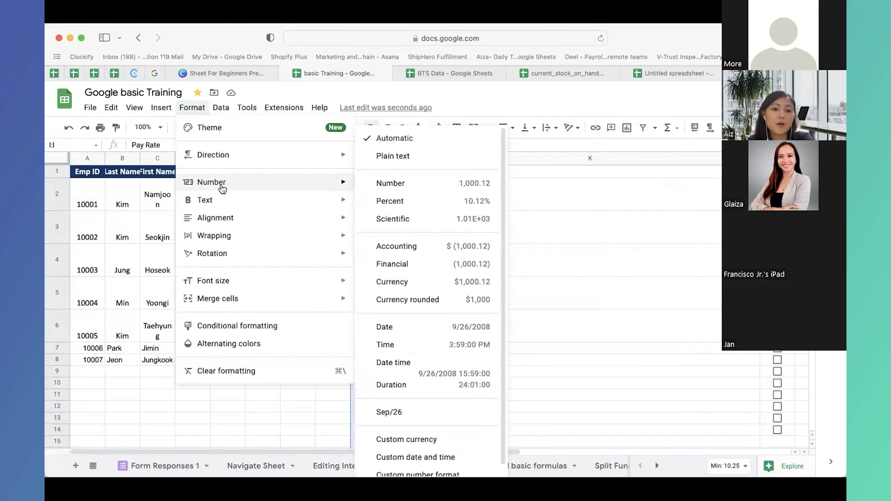
left_click(434, 286)
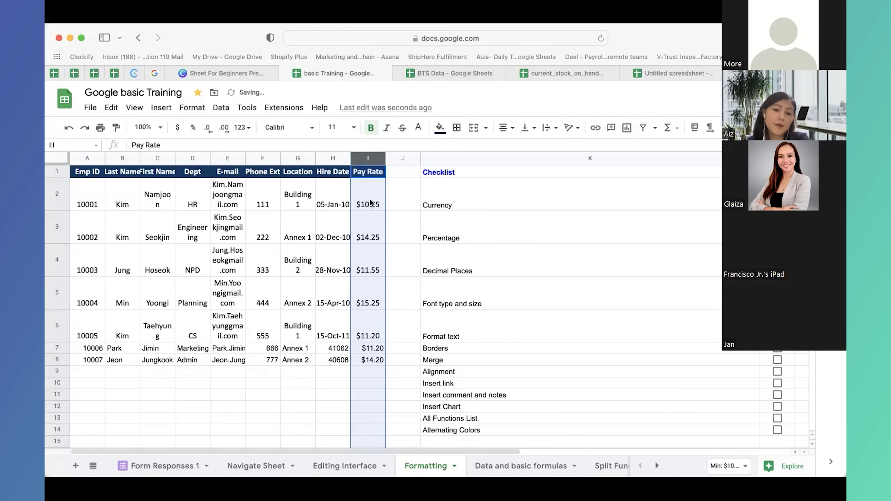
- Apply the Philippine Peso custom currency format to the whole Pay Rate column
left_click(192, 109)
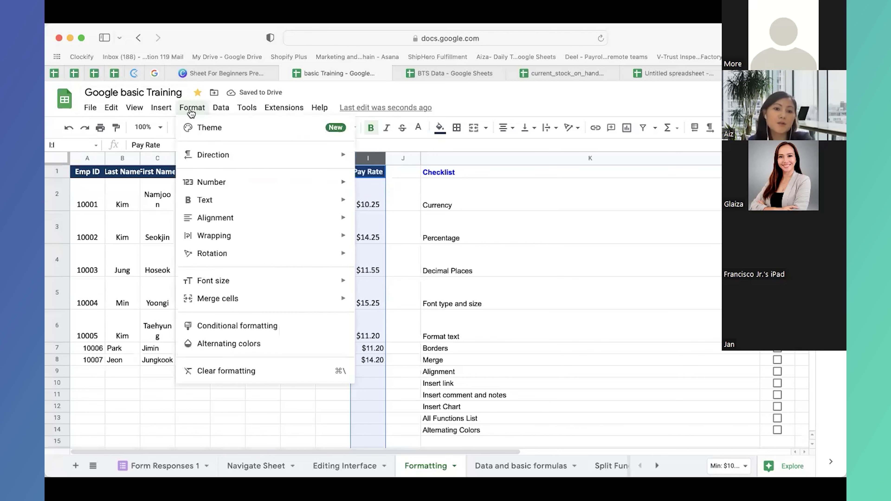
mouse_move(246, 186)
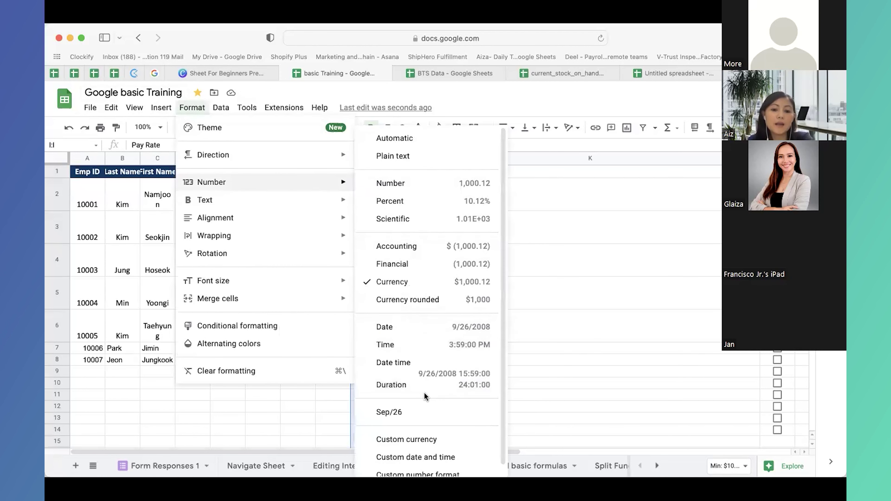
scroll(425, 396, "down", 1)
left_click(435, 428)
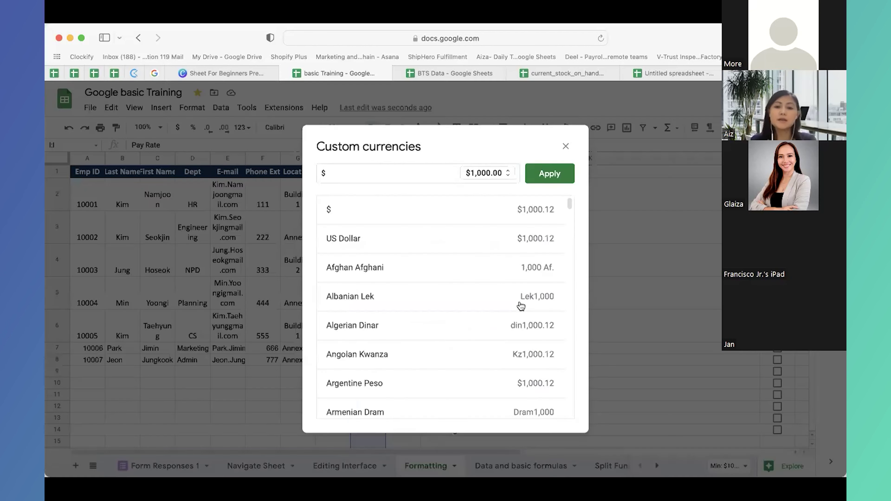
scroll(456, 280, "down", 4)
scroll(382, 200, "up", 4)
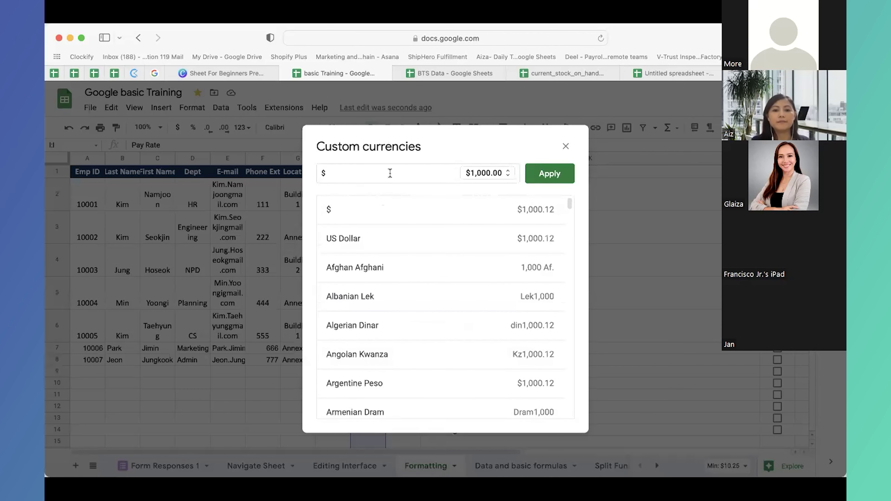
left_click(390, 173)
scroll(460, 317, "down", 20)
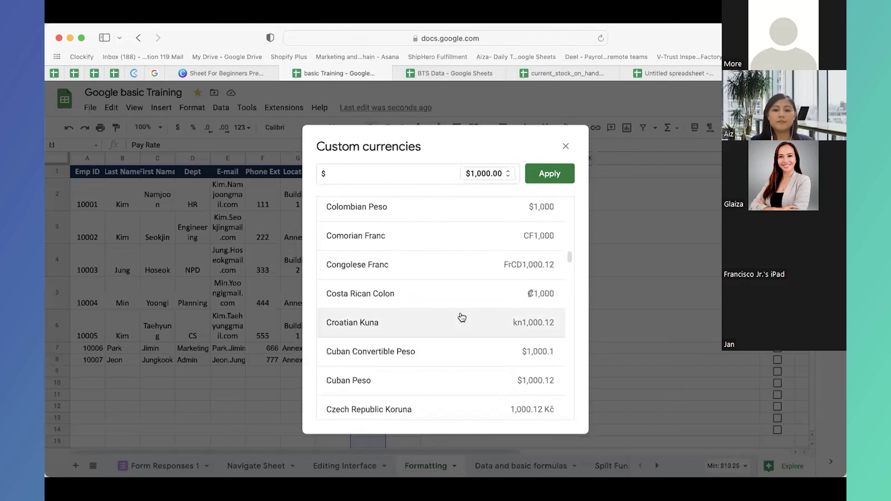
scroll(462, 318, "down", 10)
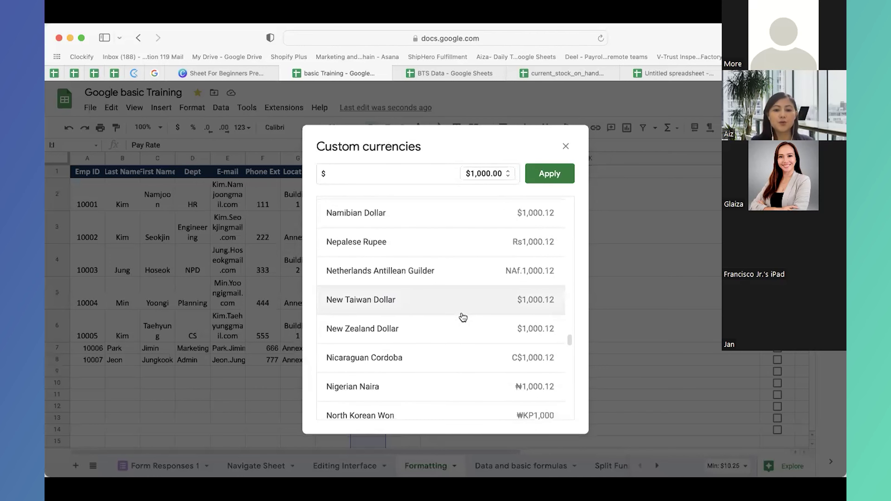
scroll(455, 295, "up", 1)
left_click(456, 295)
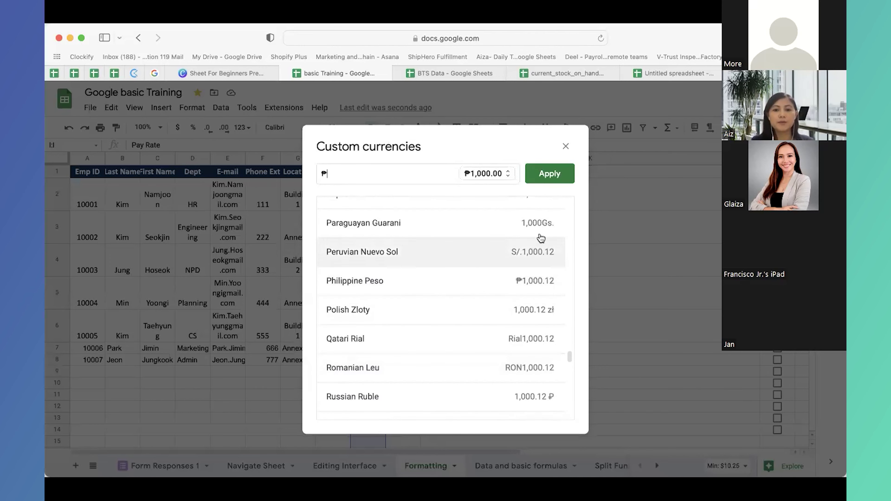
left_click(549, 173)
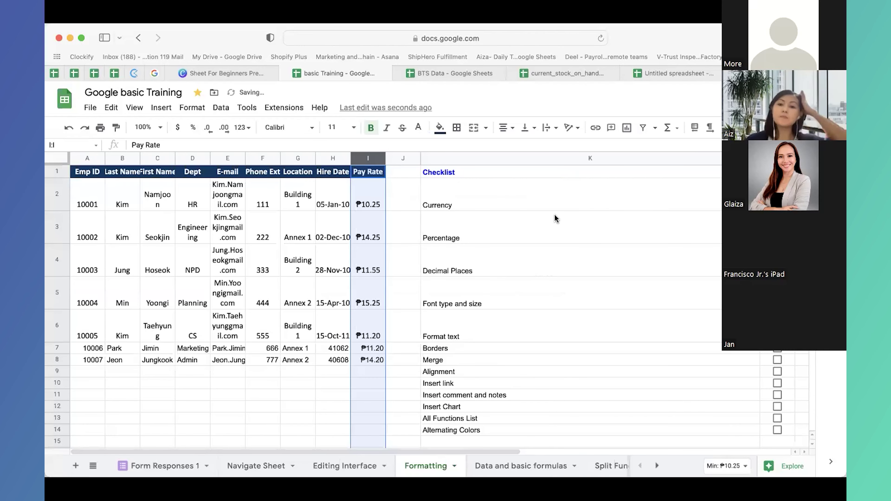
- Replace the Pay Rate header in cell I1 with "%"
left_click(548, 224)
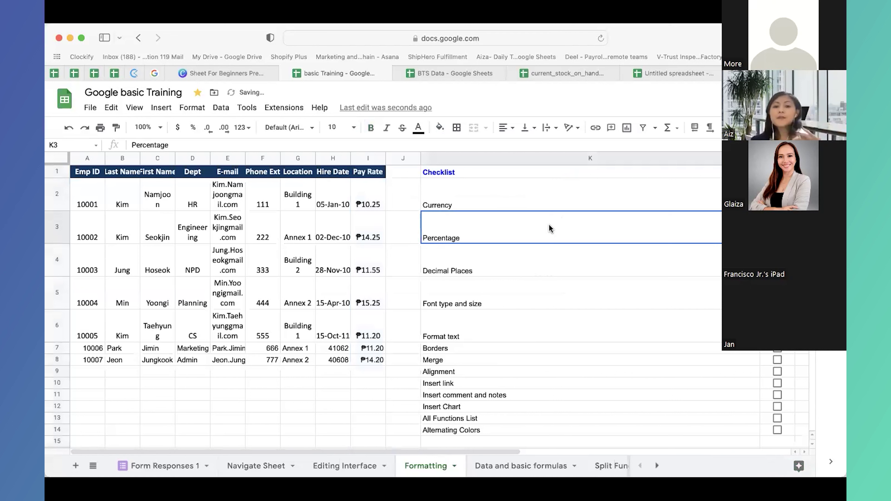
left_click(372, 195)
left_click(370, 170)
type("%")
key("Return")
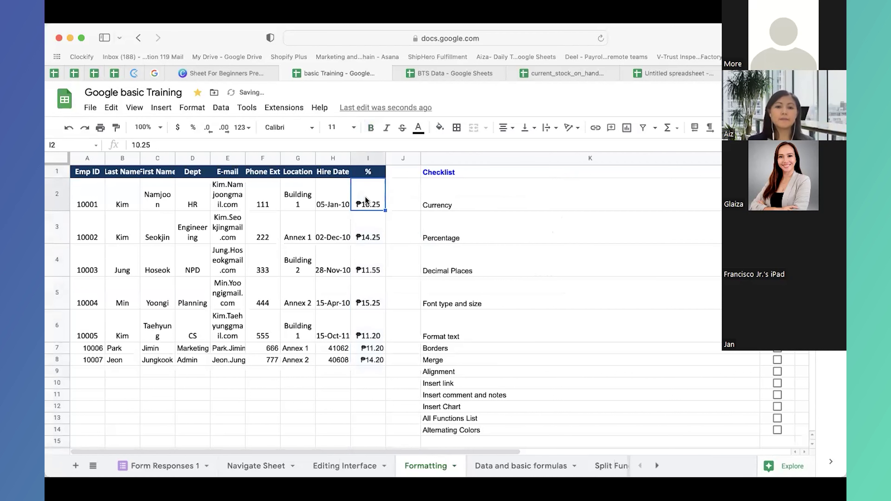
- Format the whole column I as Percent and check off the Currency and Percentage checklist items
left_click(368, 158)
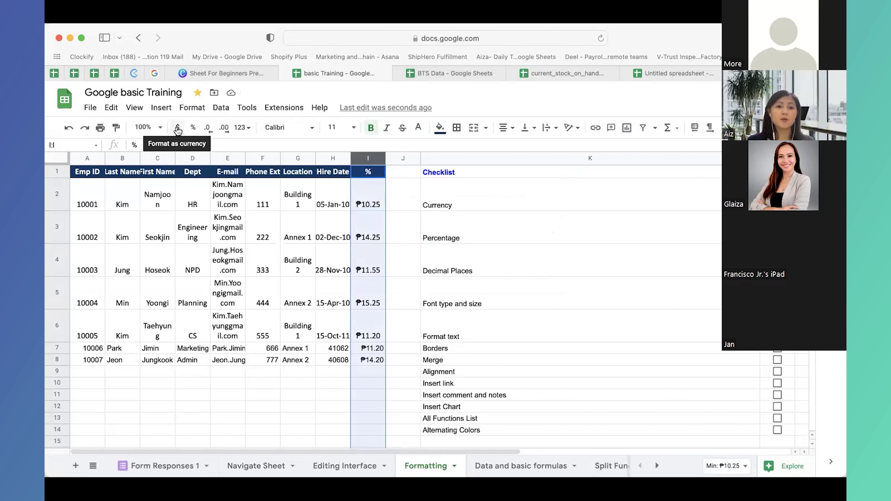
left_click(178, 129)
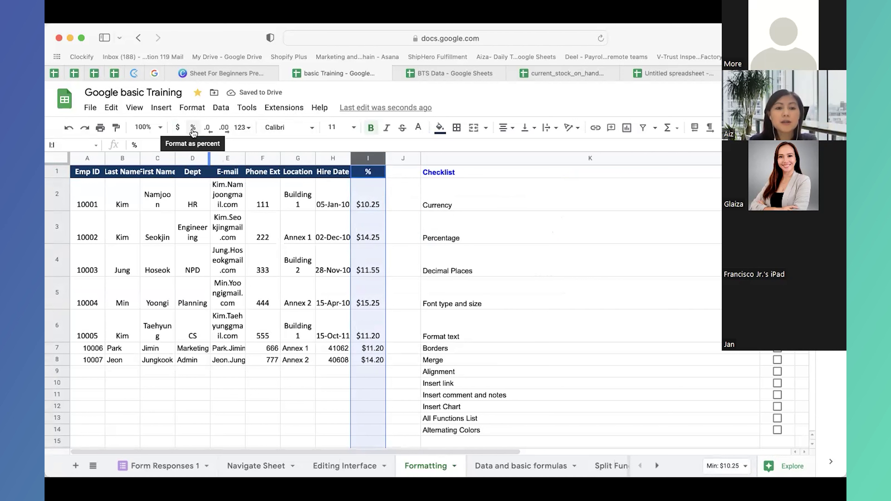
left_click(193, 130)
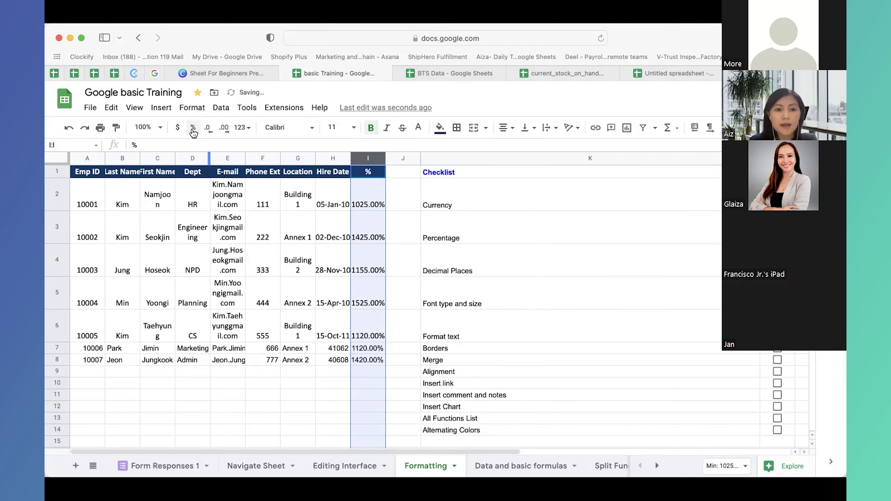
left_click(192, 107)
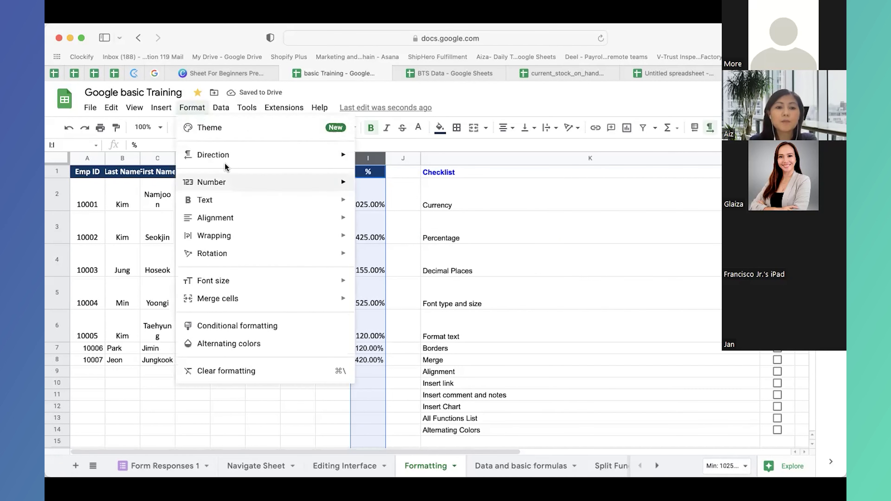
mouse_move(225, 181)
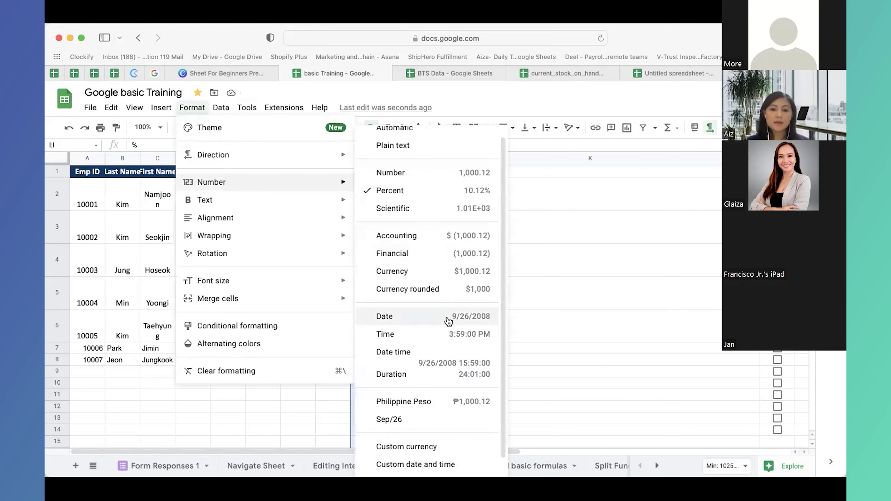
left_click(433, 198)
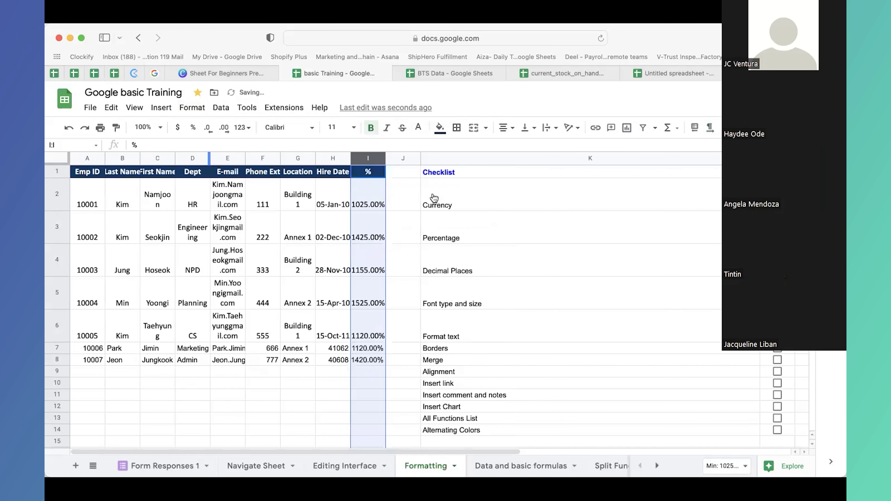
left_click(777, 194)
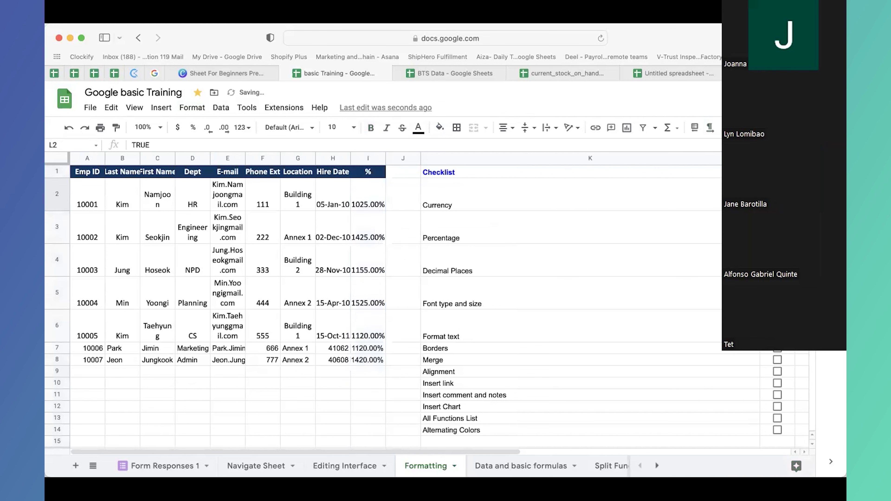
left_click(777, 227)
- Format cells I2:I8 as dollar currency, removing one decimal place and restoring it to two
left_click_drag(363, 200, 366, 358)
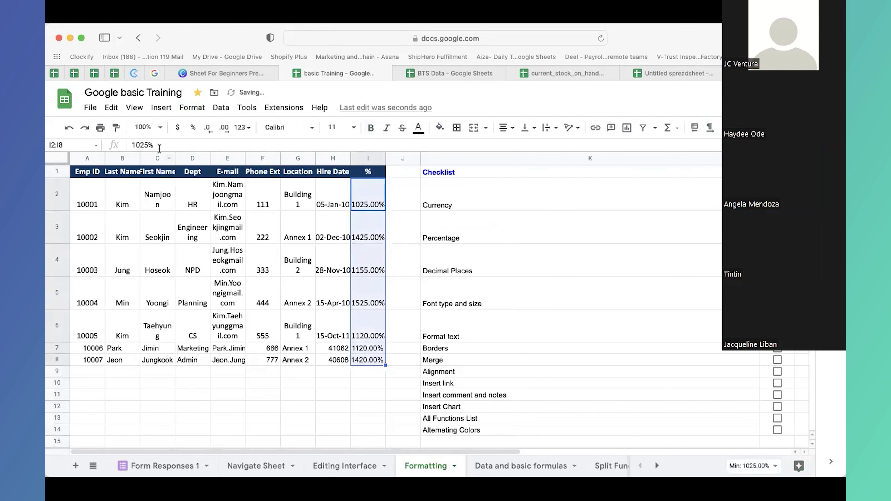
left_click(177, 127)
left_click(207, 128)
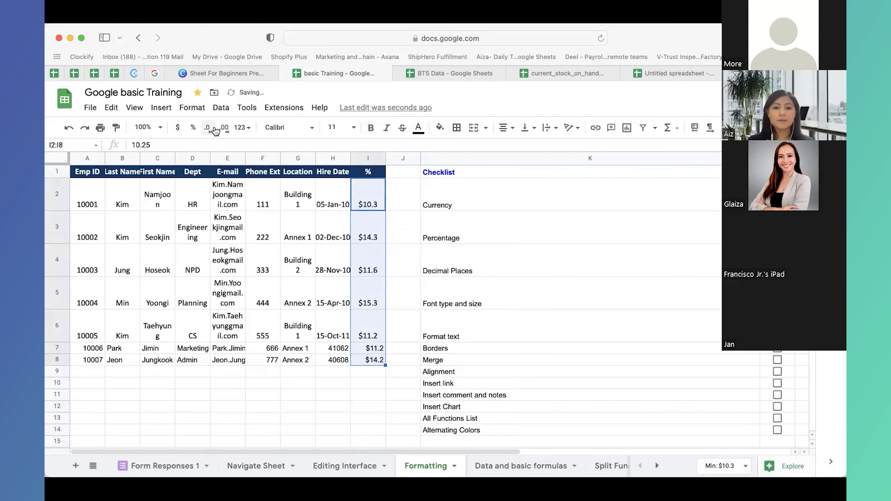
left_click(224, 128)
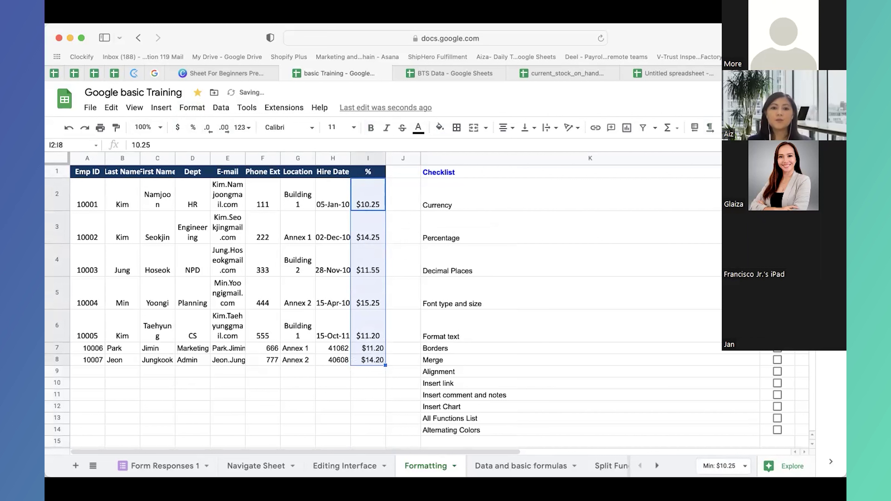
left_click(282, 384)
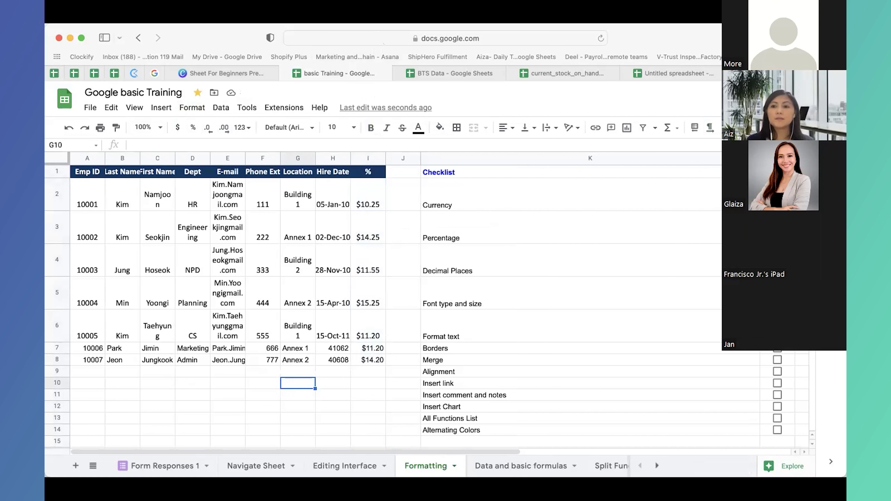
left_click(571, 326)
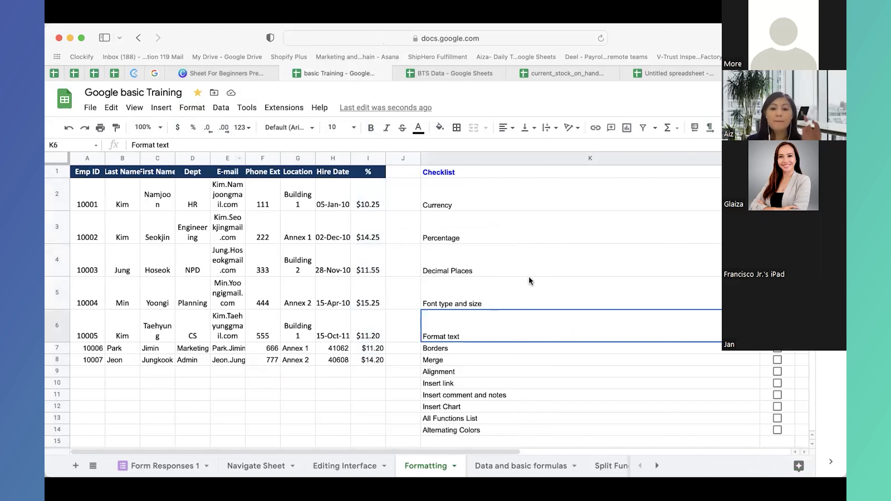
left_click(544, 267)
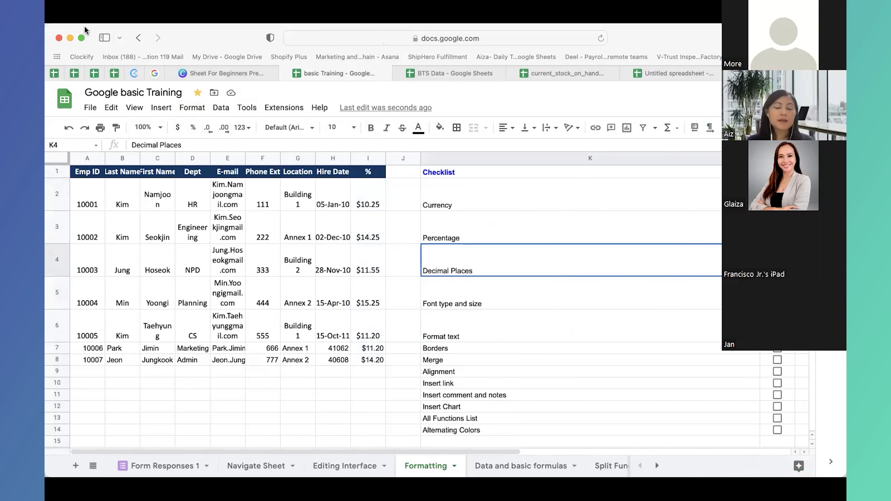
- Strip all decimals from the amounts in I2:I8, and extend them to five decimal places
left_click(373, 202)
left_click(373, 362, "shift")
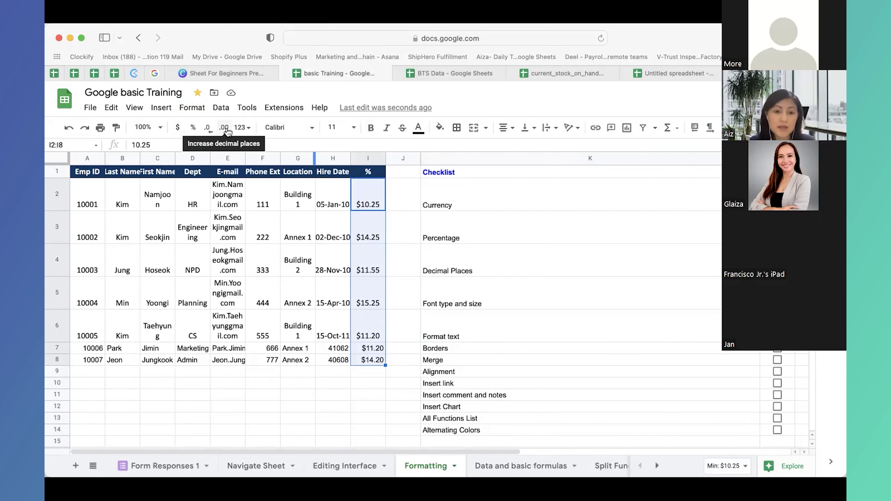
left_click(209, 128)
left_click(210, 128)
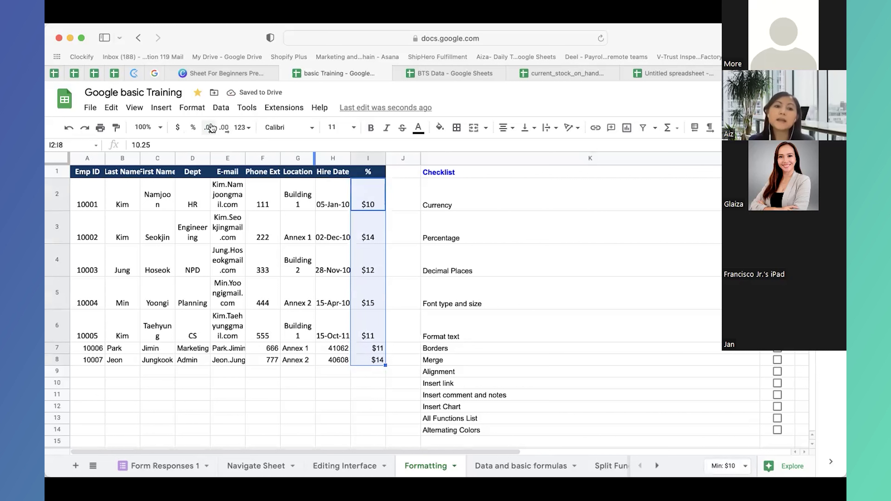
left_click(224, 128)
left_click(224, 129)
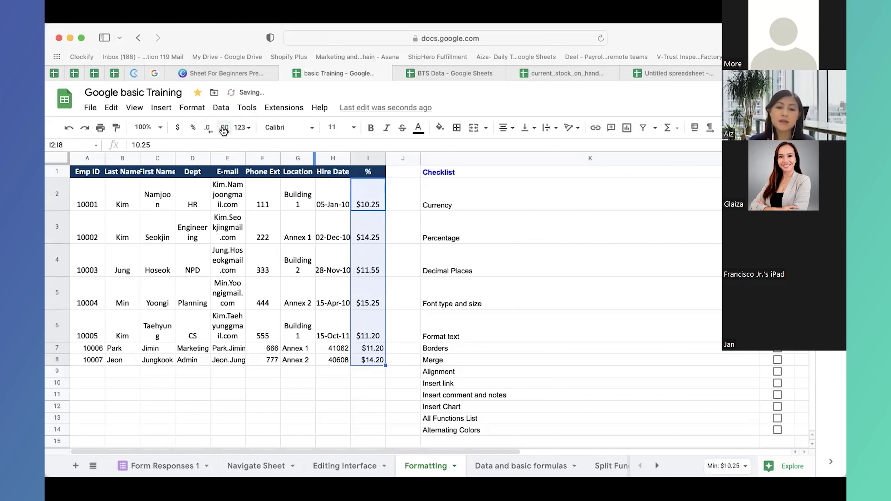
left_click(224, 129)
left_click(224, 129)
left_click(224, 129)
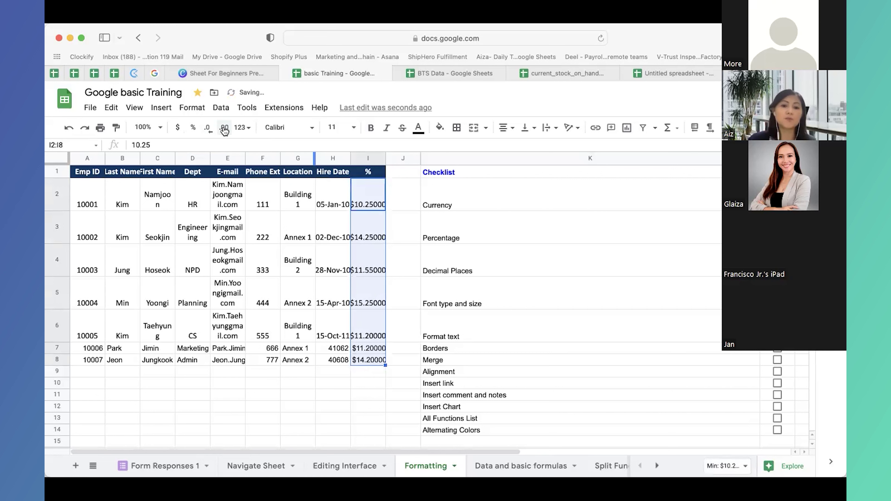
- Reduce the amounts in I2:I8 to one decimal place and check off the Decimal Places item
left_click(209, 128)
left_click(209, 128)
left_click(209, 128)
left_click(209, 128)
left_click(618, 298)
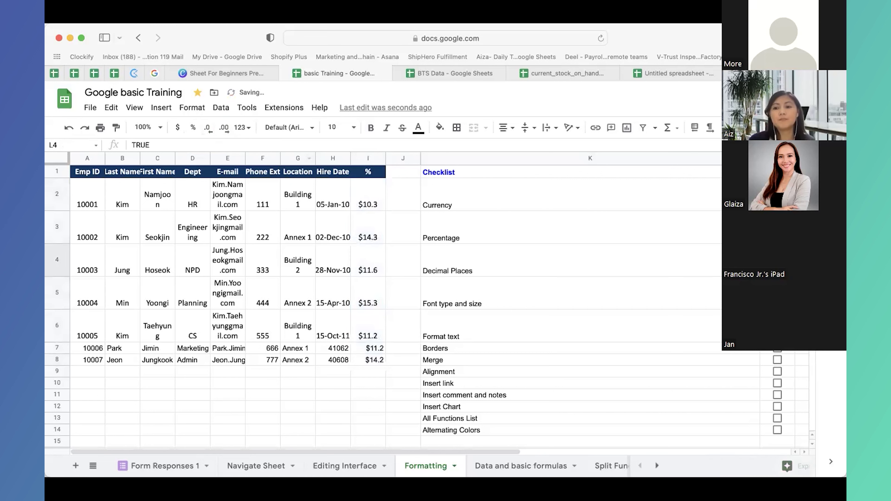
- Apply the Lobster font to the whole table A1:I8, and undo the font change
left_click(611, 295)
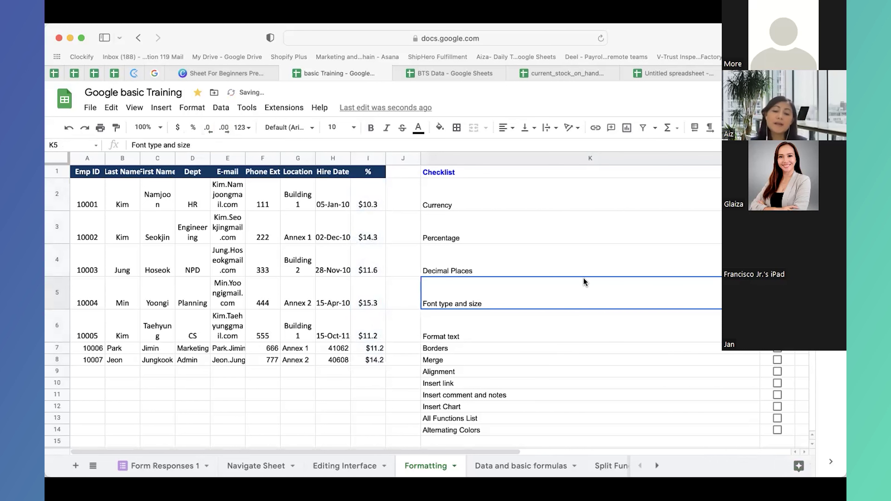
left_click(196, 204)
left_click(168, 197)
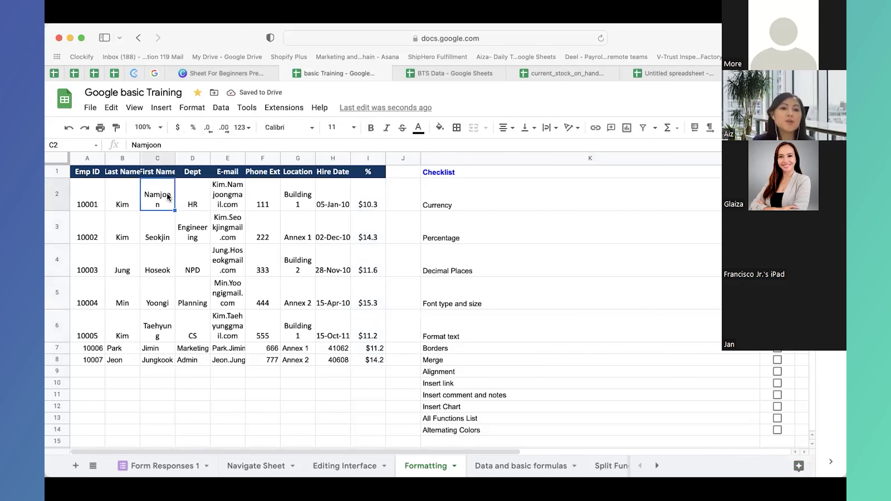
left_click_drag(86, 174, 376, 359)
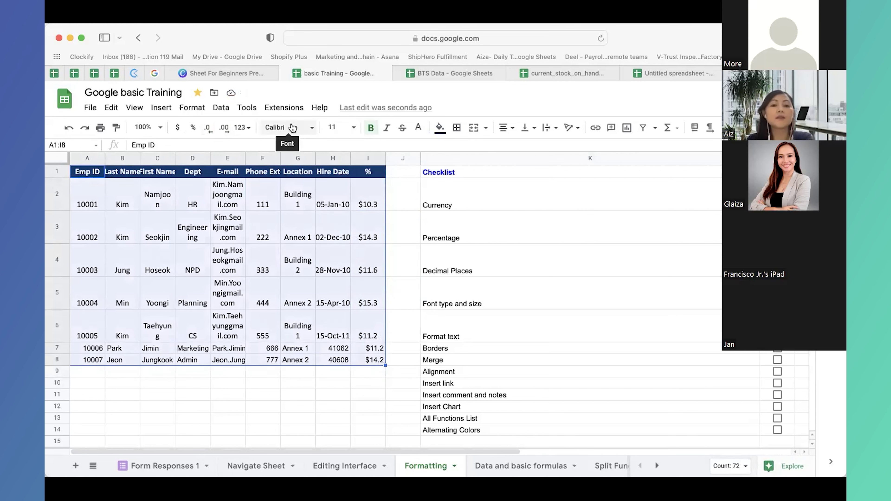
left_click(312, 129)
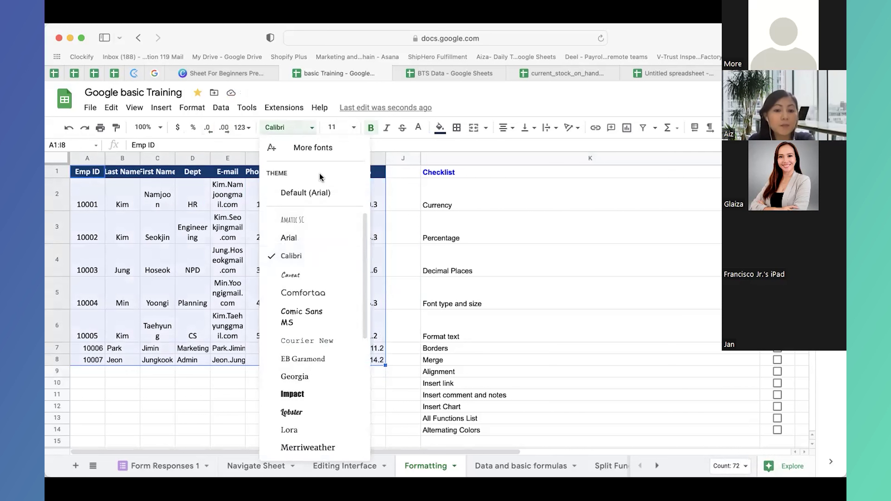
scroll(313, 314, "down", 3)
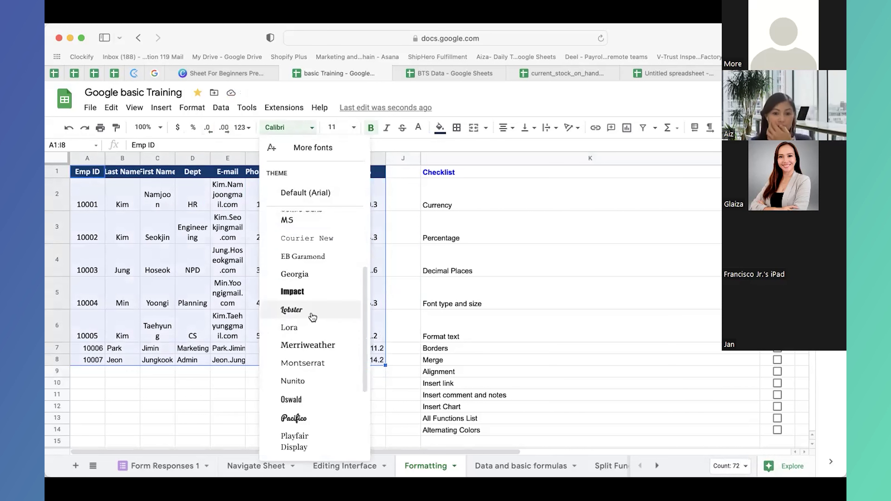
scroll(313, 317, "down", 2)
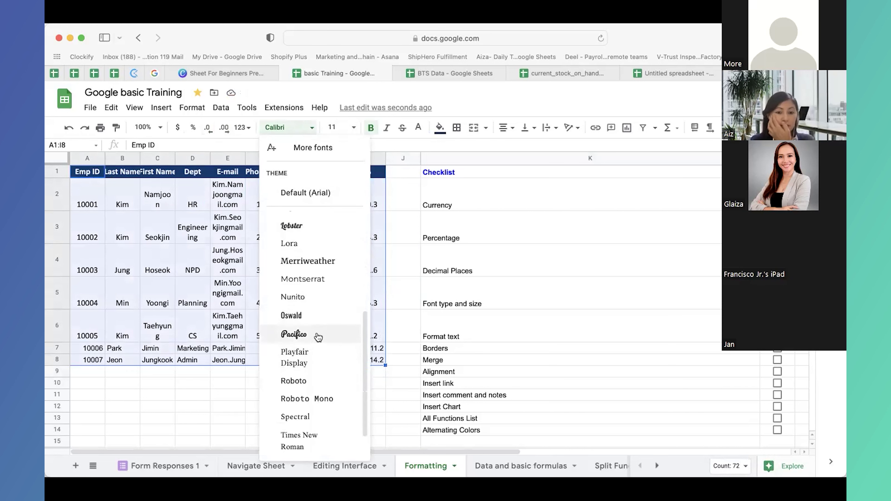
scroll(310, 326, "up", 3)
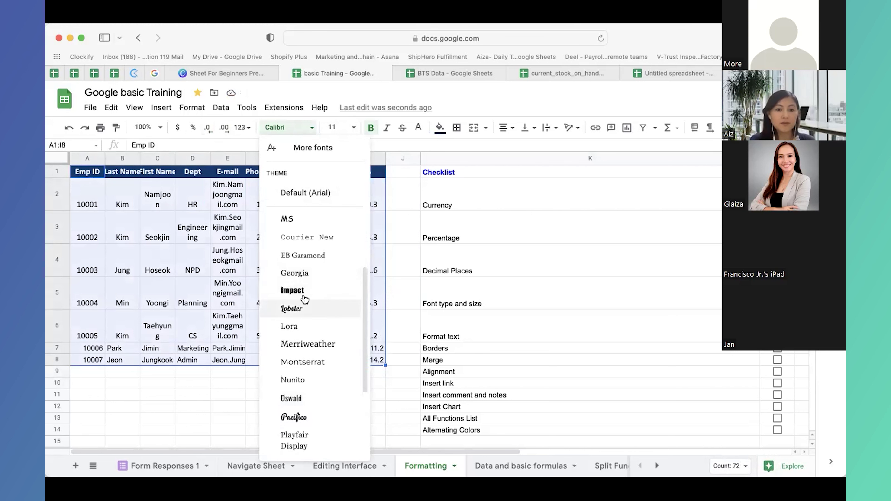
scroll(308, 317, "down", 1)
left_click(310, 292)
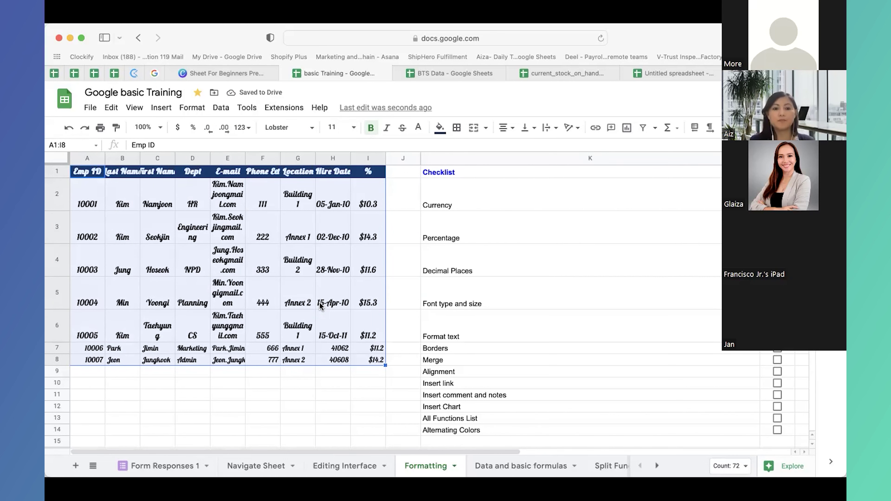
key("super+z")
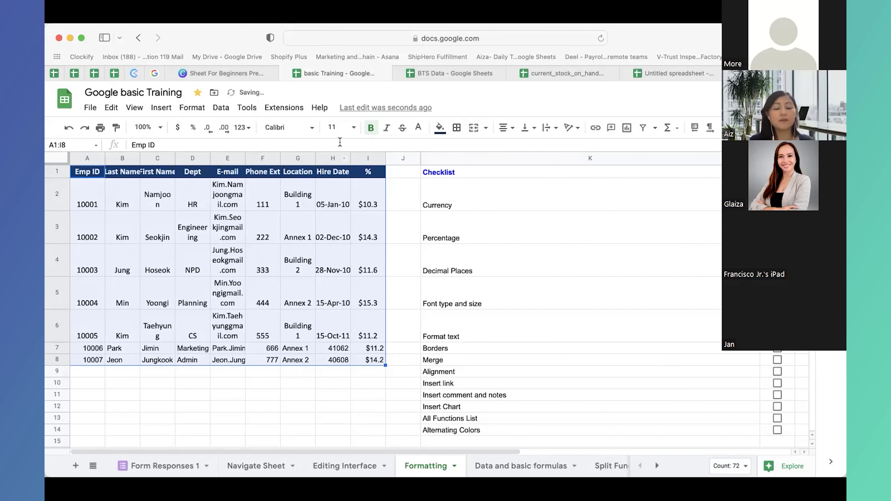
- Try the Default (Arial) font on table A1:I8, at font size 10 and at size 11
left_click(312, 129)
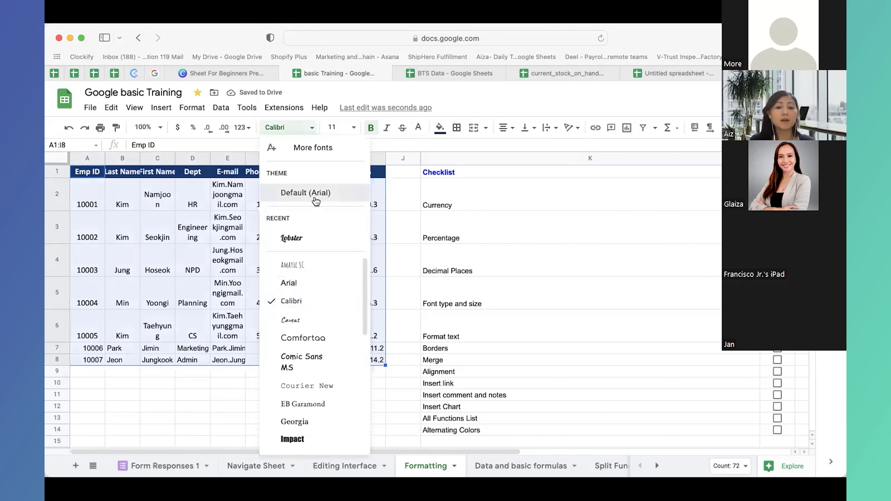
left_click(316, 200)
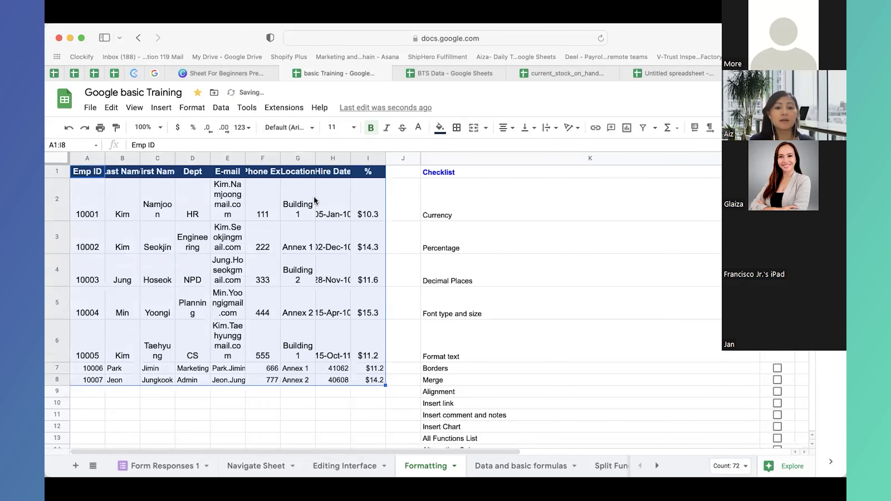
left_click(354, 129)
left_click(342, 220)
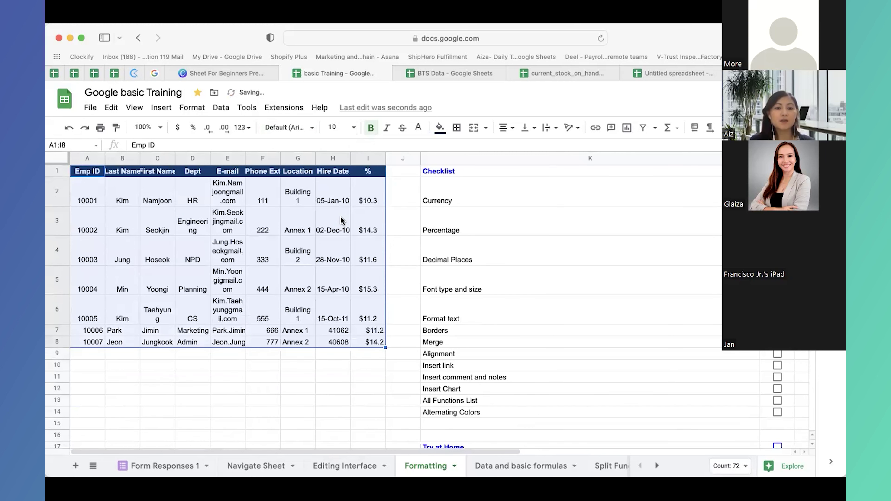
left_click(353, 128)
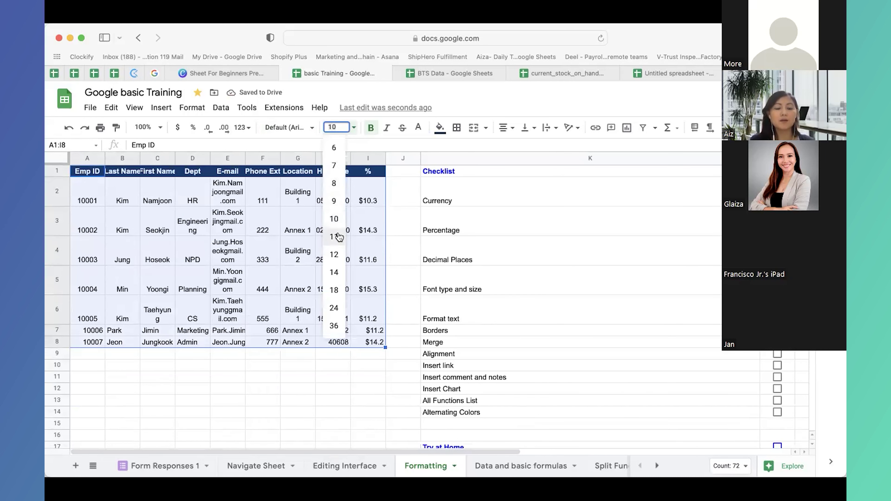
left_click(335, 237)
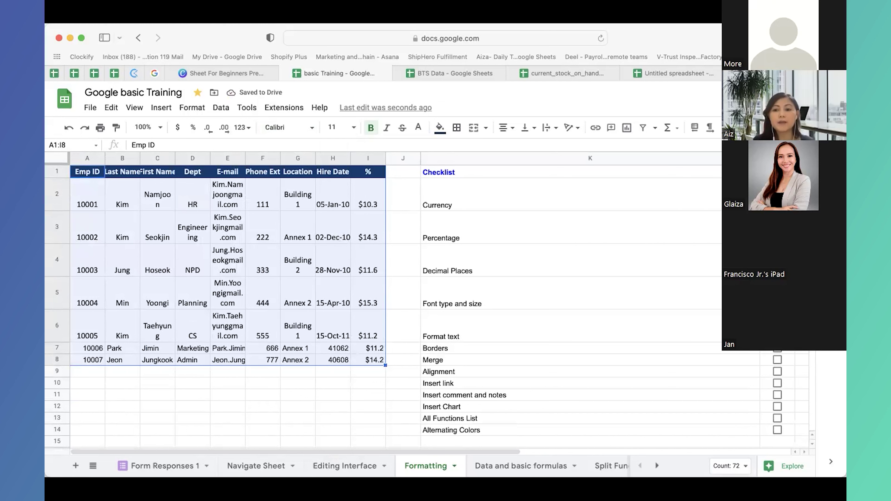
- Check off the Font type and size item and select the Format text item in the checklist
left_click(777, 303)
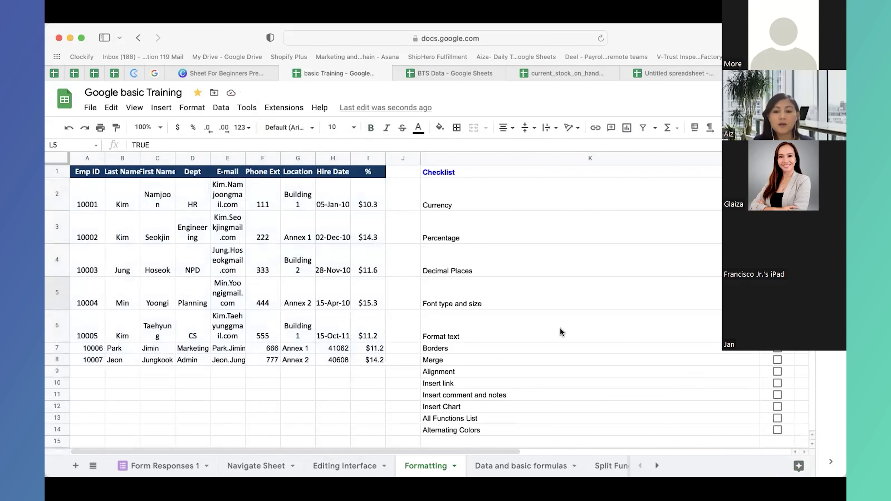
left_click(559, 339)
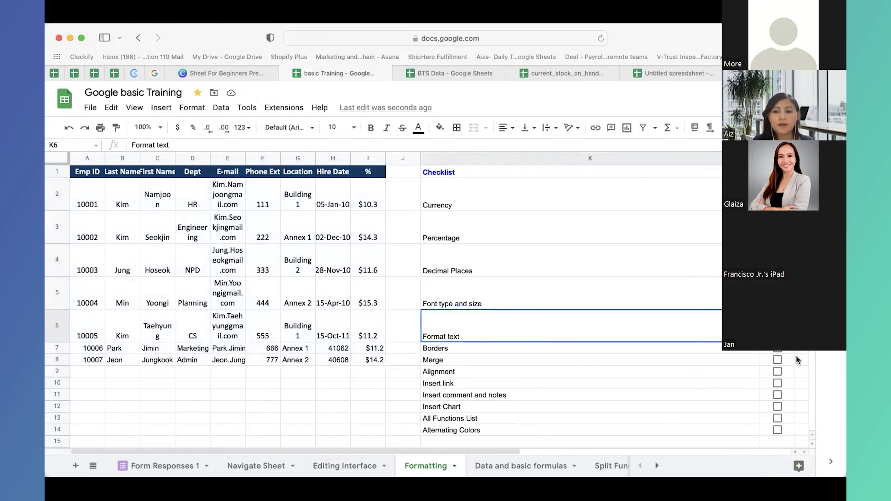
left_click(720, 349)
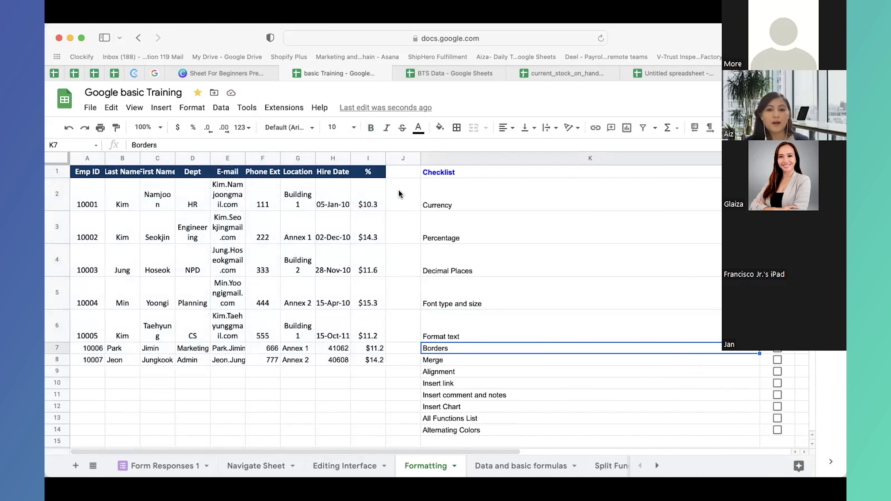
left_click(558, 336)
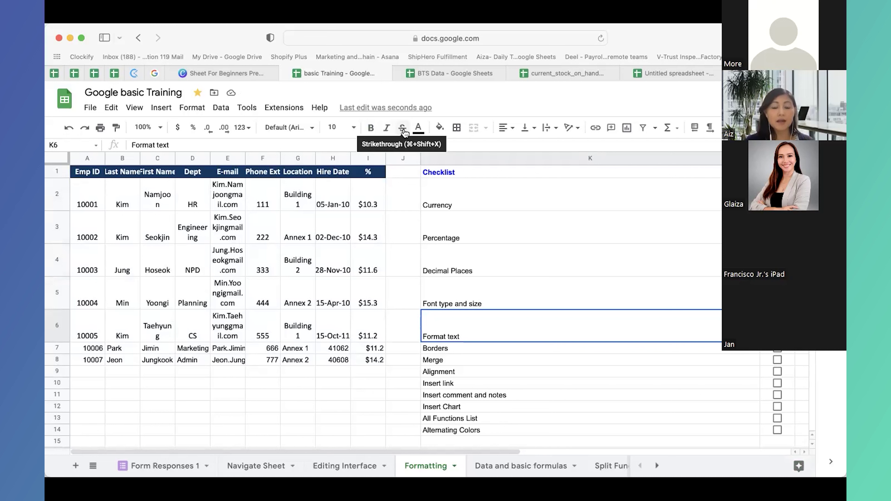
- Bold the Location entries in G2:G8 and italicize the Hire Date entries in H2:H8
left_click_drag(305, 187, 297, 362)
left_click(371, 128)
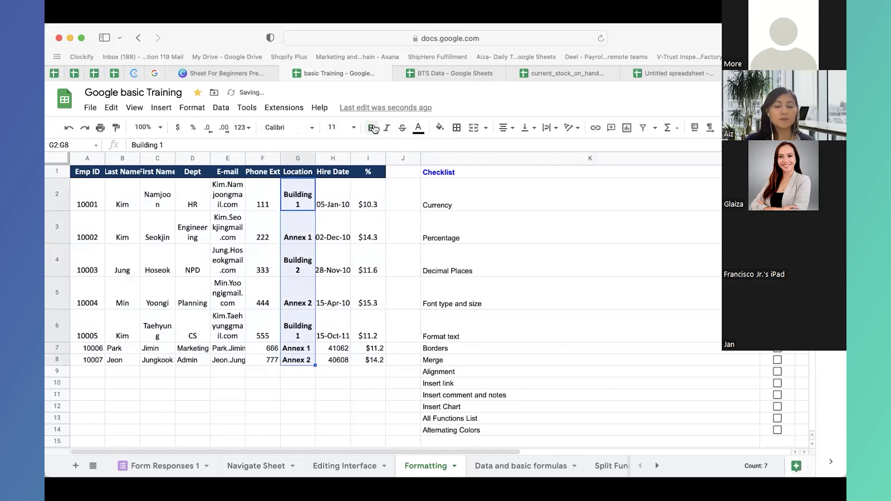
left_click_drag(333, 197, 338, 361)
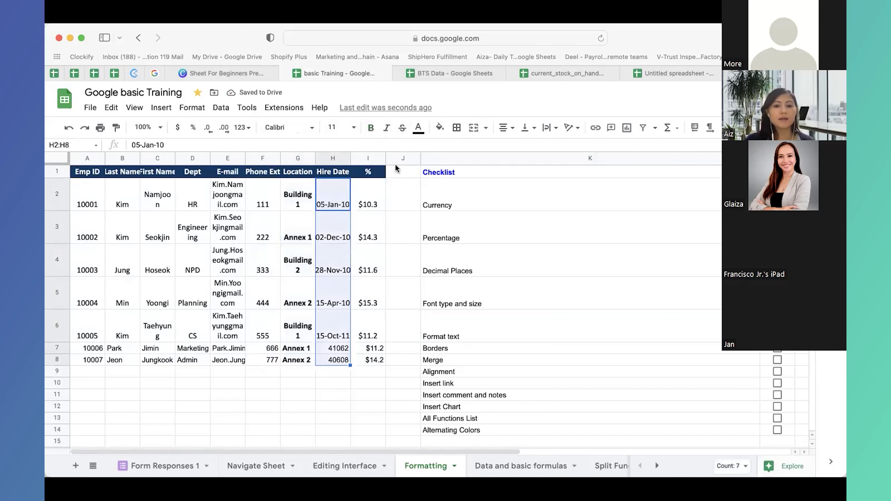
left_click(388, 131)
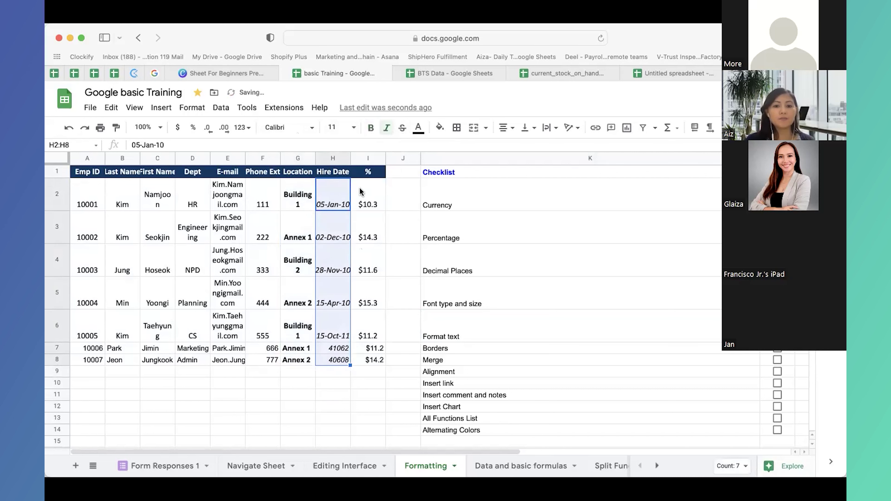
- Strike through the amounts in I2:I8 and open the text color choices for the phone extensions in F2:F8
left_click_drag(361, 192, 368, 358)
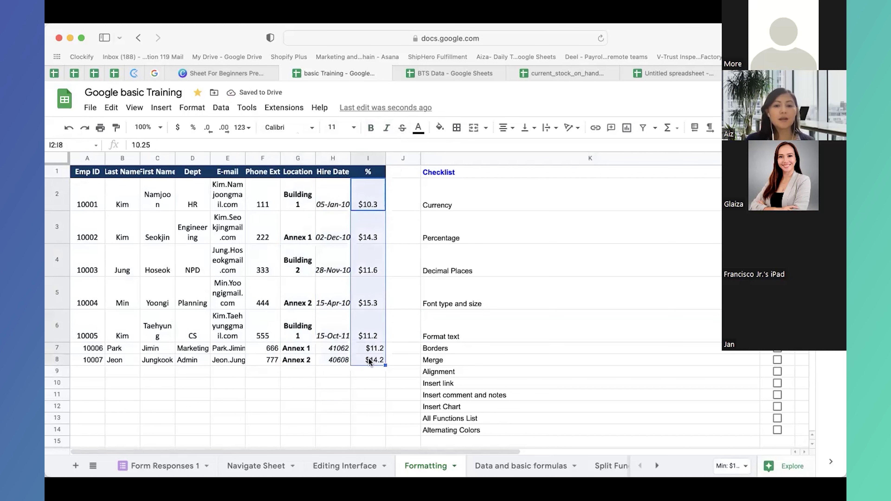
left_click(403, 132)
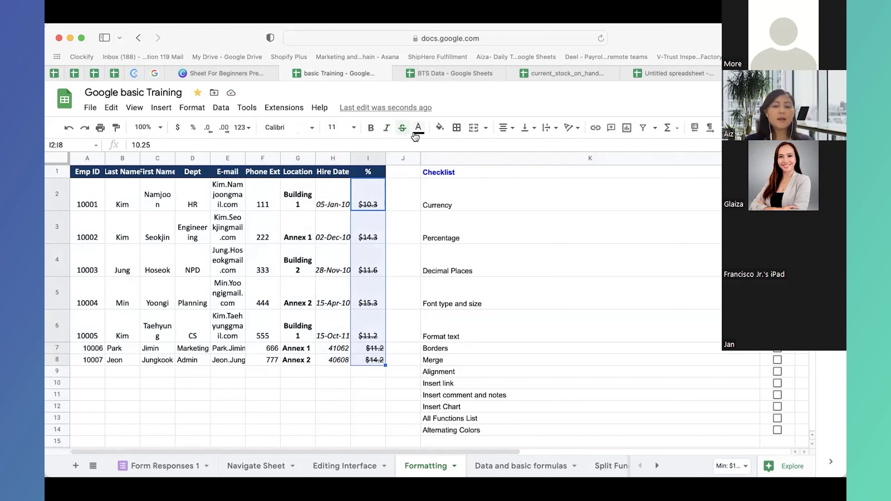
left_click_drag(268, 192, 260, 358)
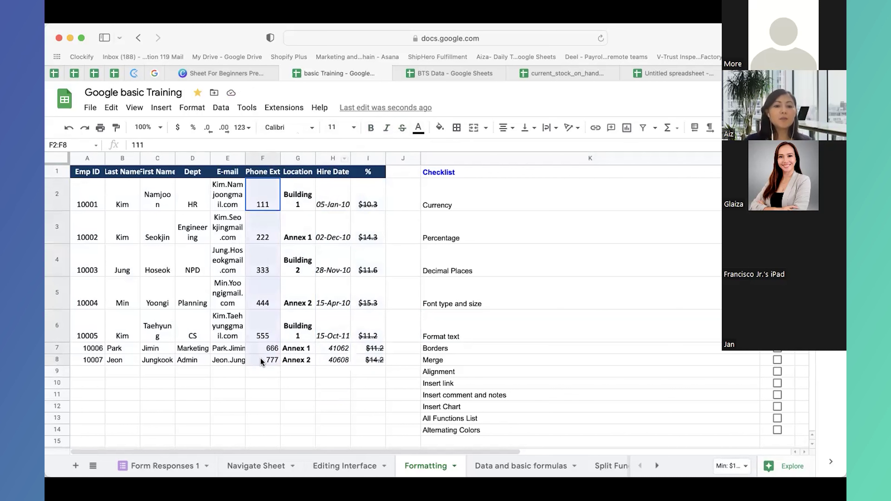
left_click(418, 128)
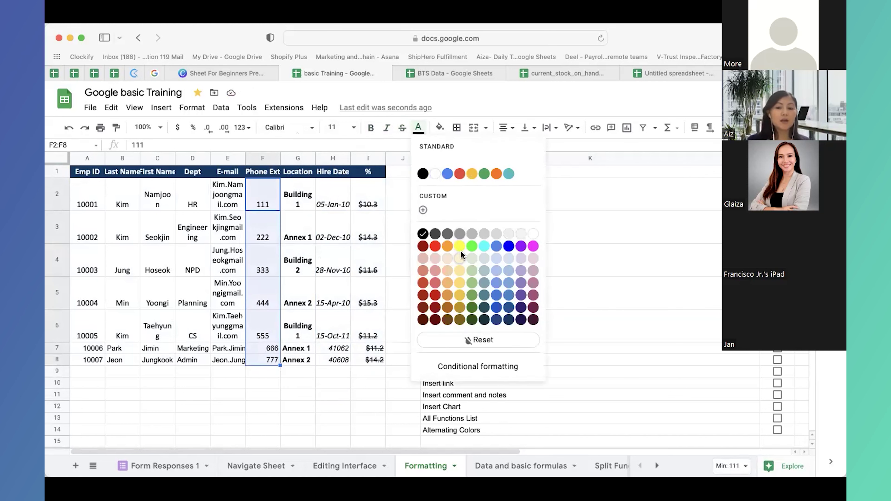
- Fill the Dept cells D2:D8 with yellow and check off the Format text item
left_click_drag(180, 205, 192, 360)
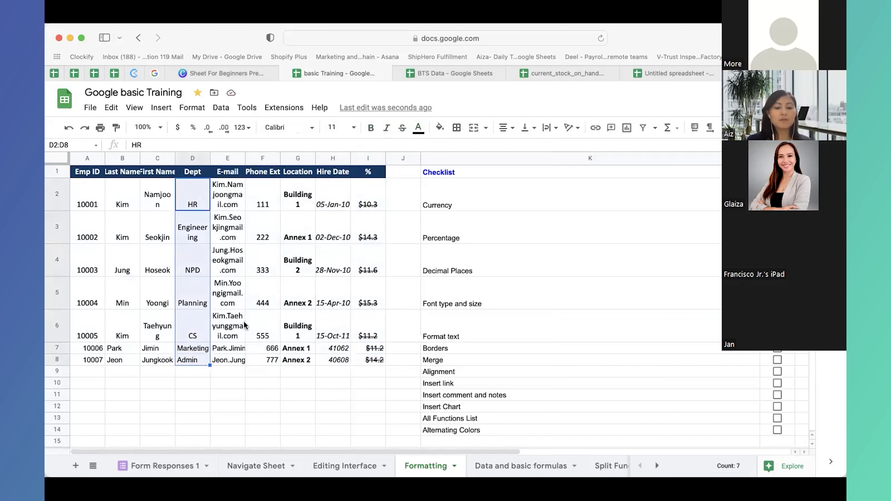
left_click(439, 127)
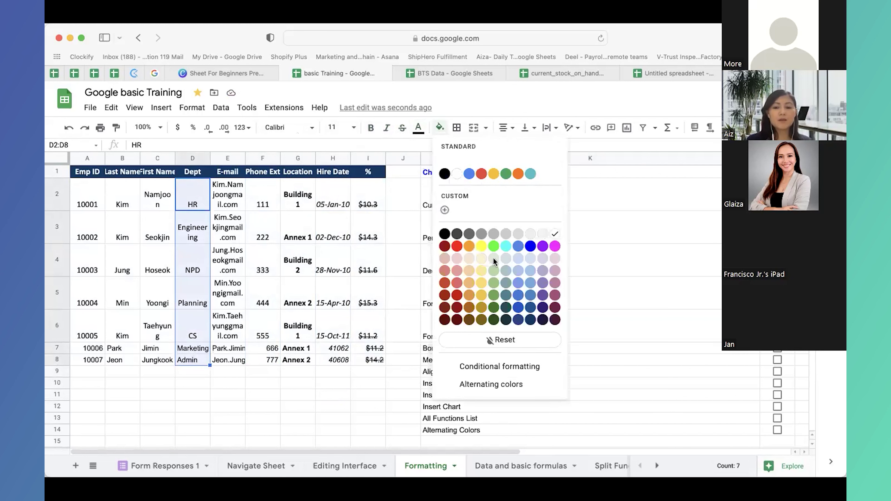
left_click(481, 246)
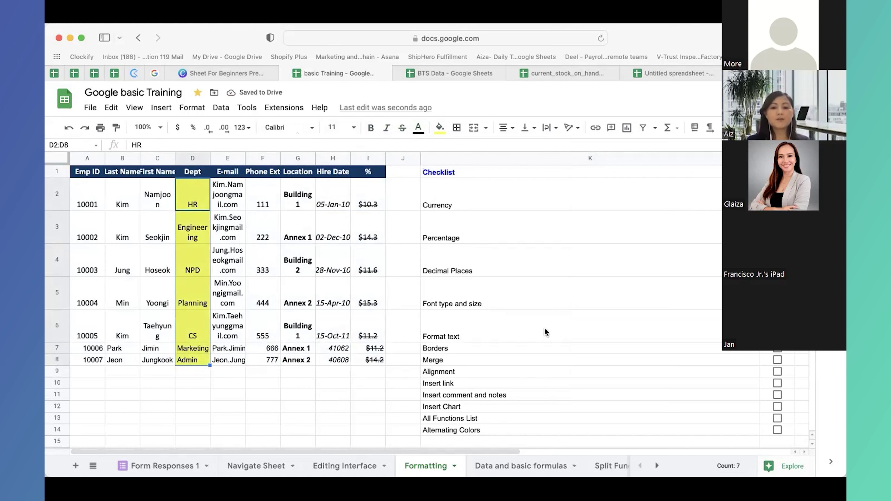
left_click(777, 337)
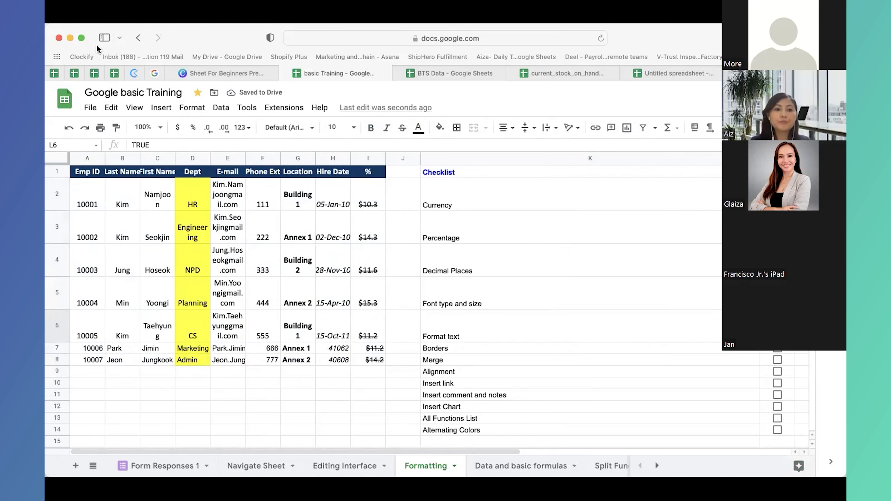
- Apply all borders to the table A1:I8, and remove them again
left_click(241, 383)
left_click(529, 347)
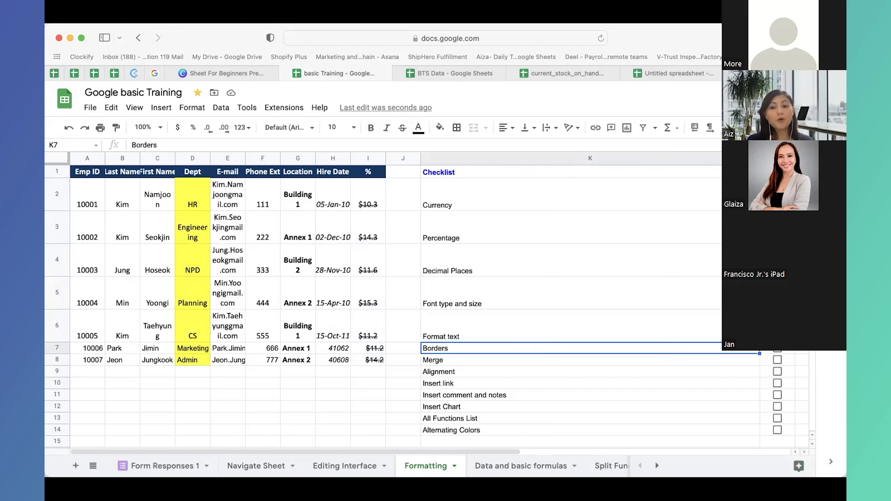
left_click(249, 200)
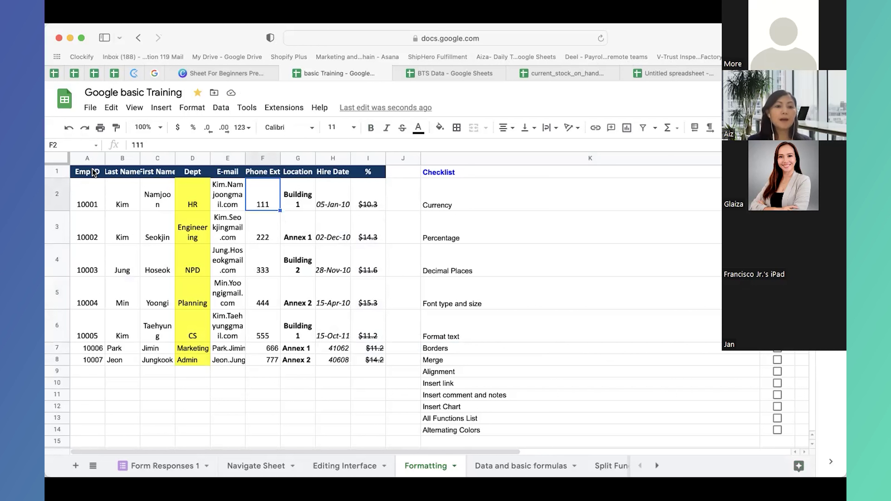
left_click_drag(94, 173, 379, 366)
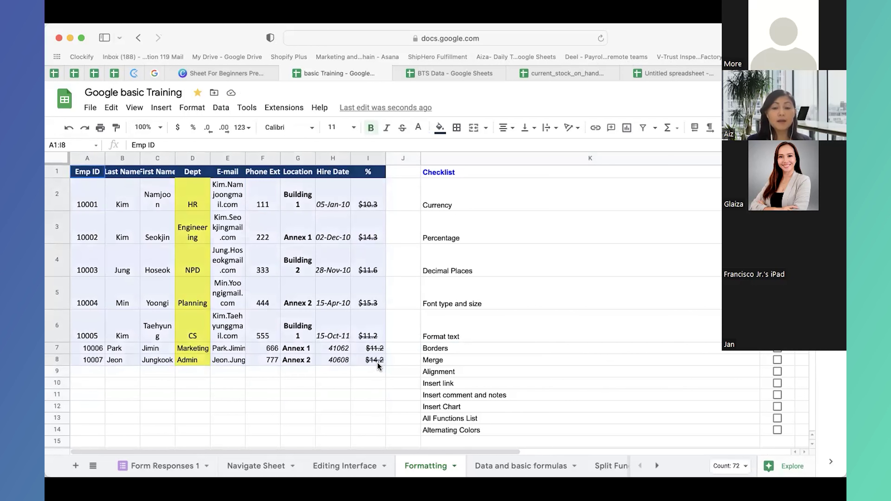
left_click(456, 130)
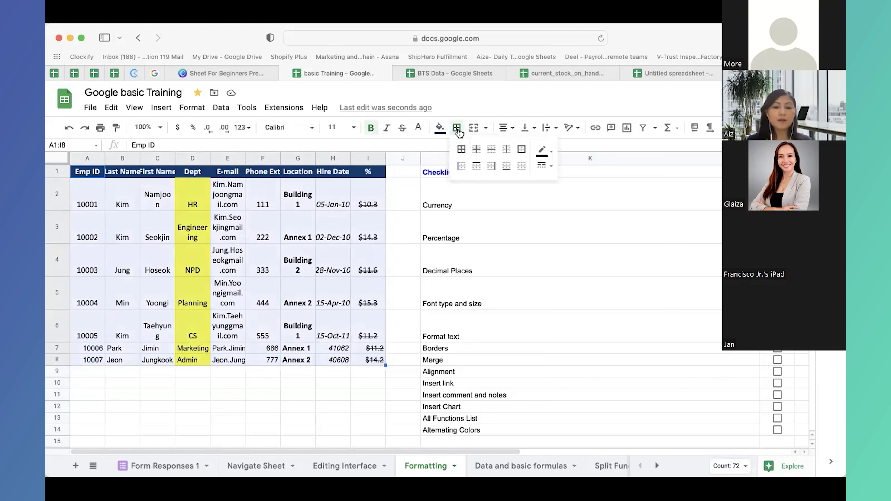
left_click(461, 150)
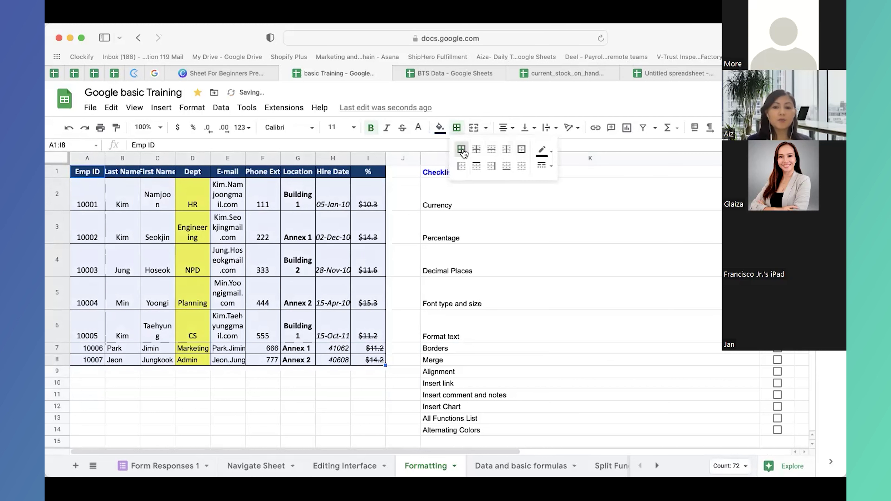
left_click(521, 150)
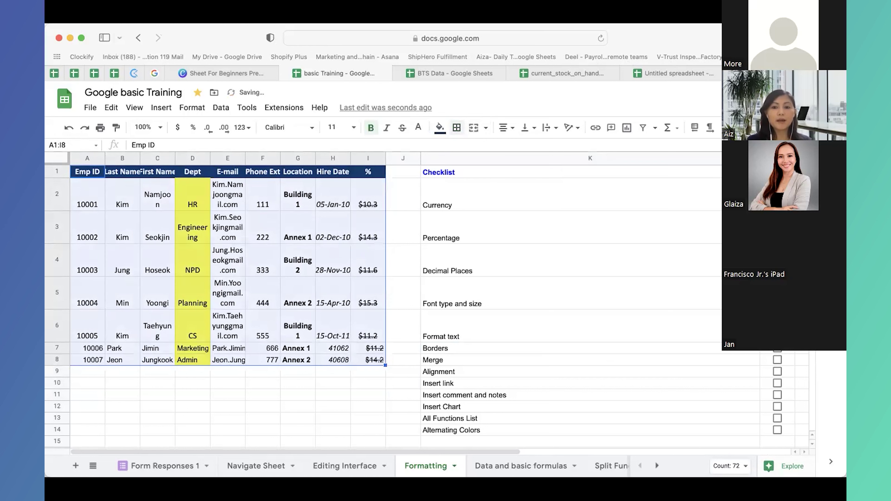
- Give the table A1:I8 a thick red outer border and check off the Borders item
left_click(456, 127)
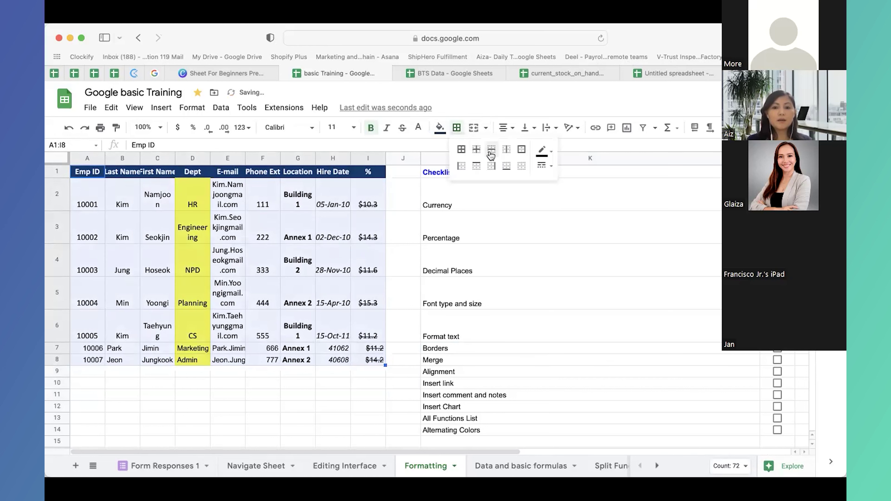
left_click(522, 151)
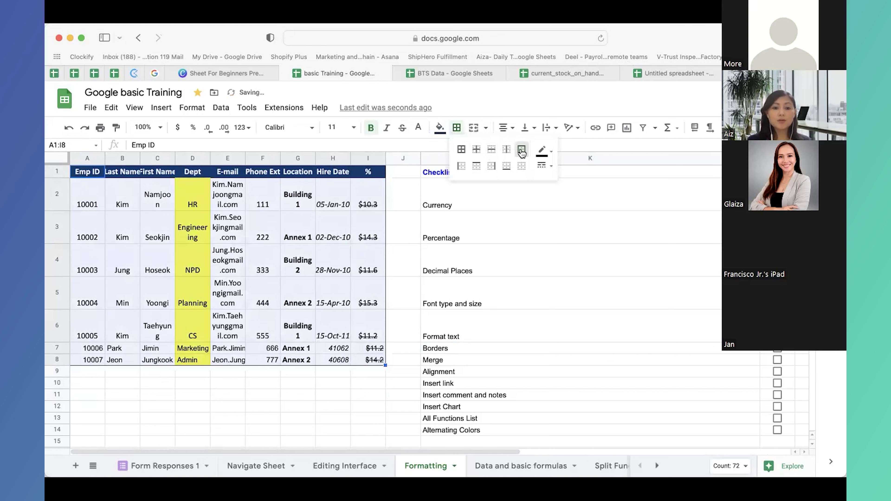
left_click(542, 150)
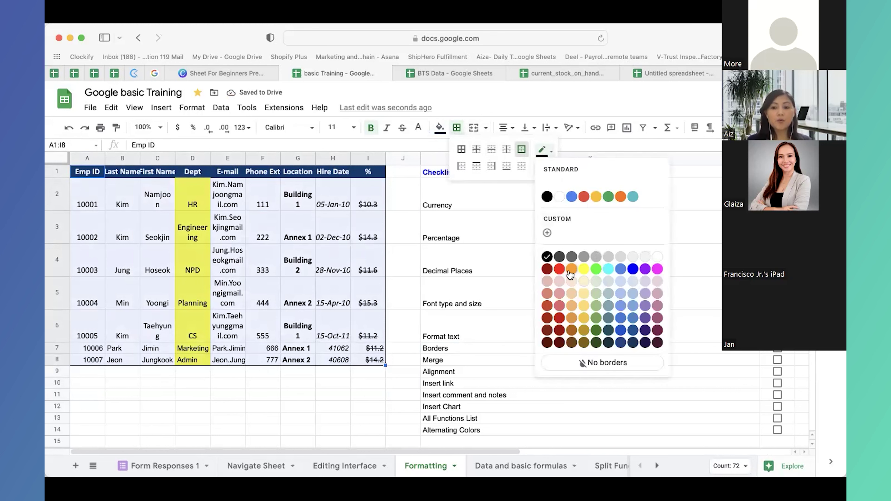
left_click(560, 270)
left_click(549, 166)
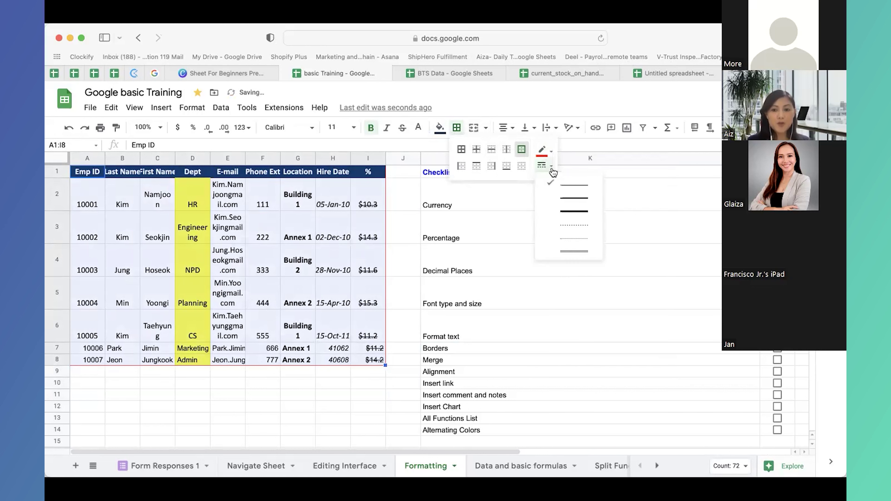
left_click(566, 211)
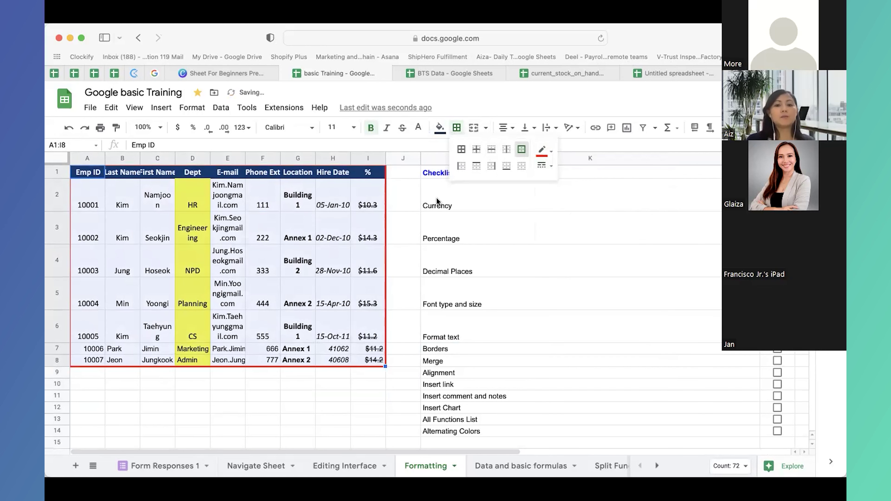
left_click(391, 207)
left_click(94, 175)
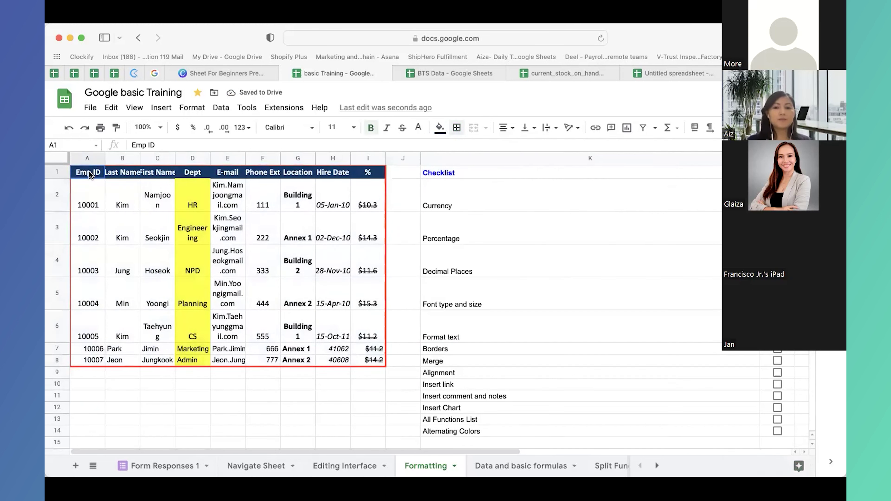
left_click(777, 351)
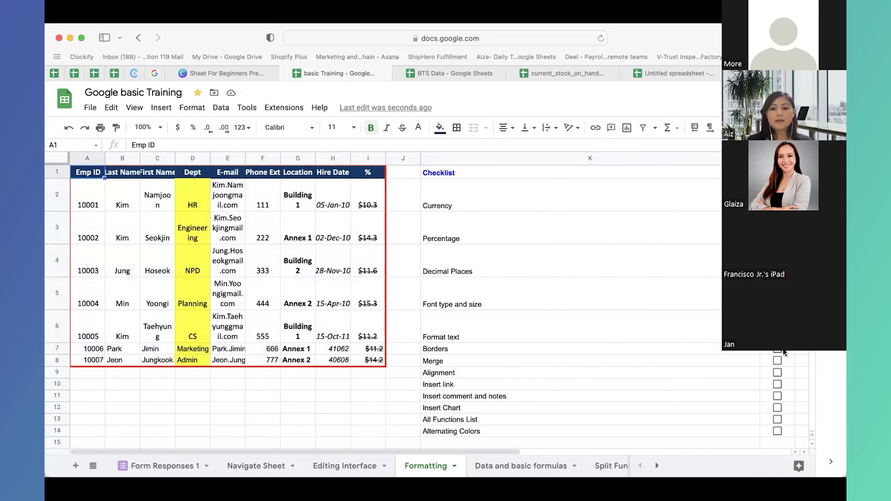
- Merge the header cells B1:C1, accepting that only the top-leftmost value is kept
left_click_drag(518, 363, 777, 362)
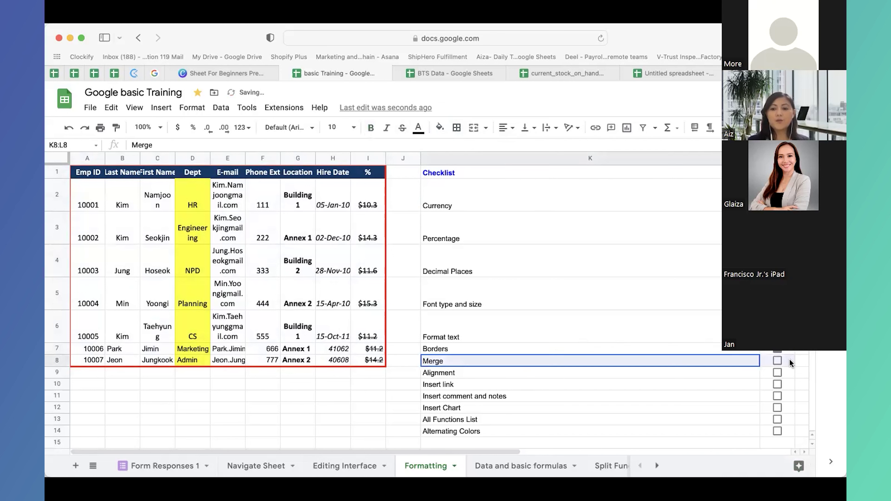
left_click(264, 243)
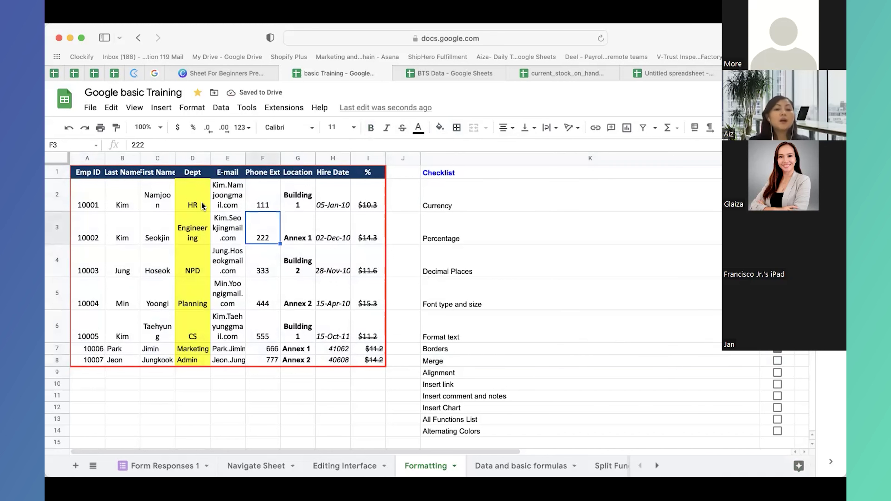
left_click(203, 207)
left_click(346, 205)
left_click_drag(135, 173, 150, 174)
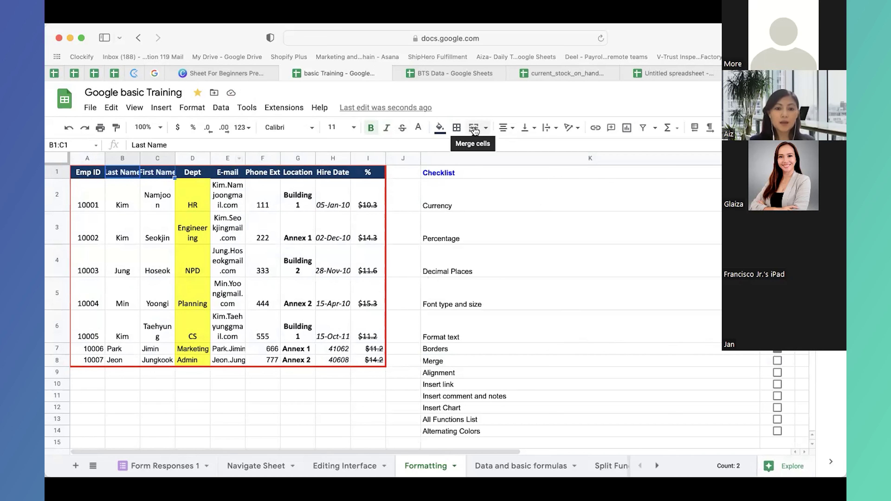
left_click(478, 132)
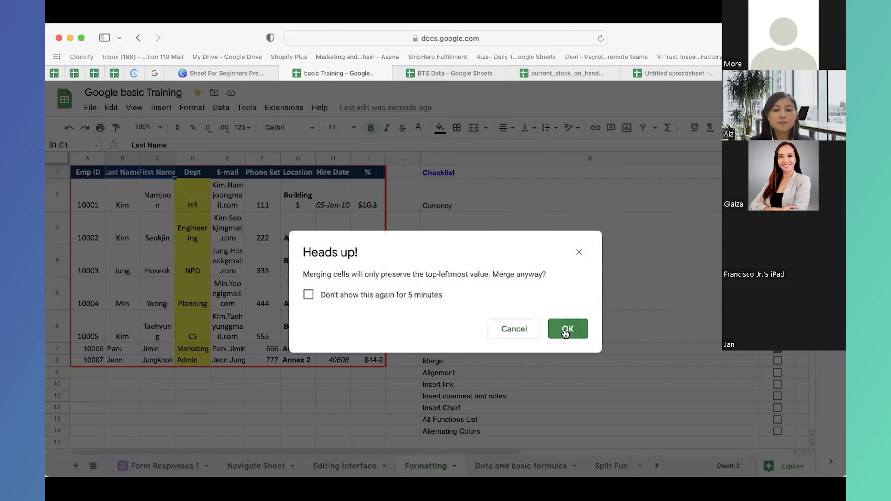
left_click(566, 328)
- Retitle the merged header B1:C1 as FULL NAME and undo the text change
left_click(153, 194)
left_click(139, 175)
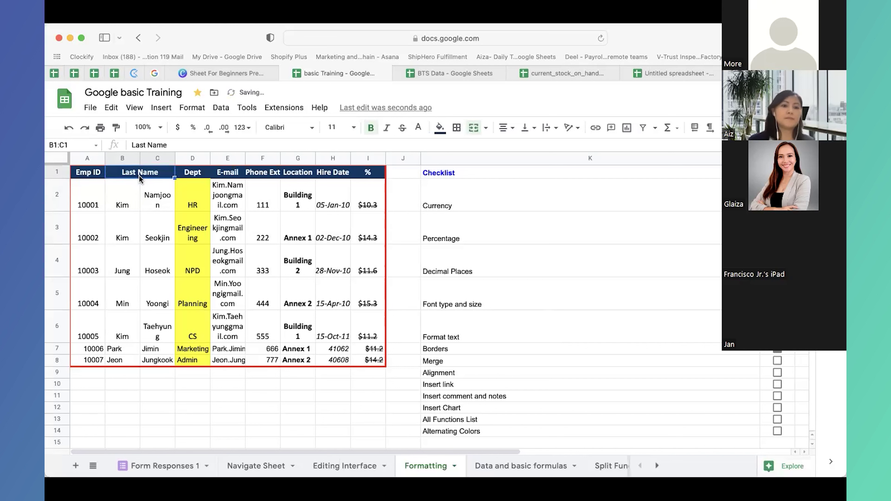
type("FULL NAME")
key("Return")
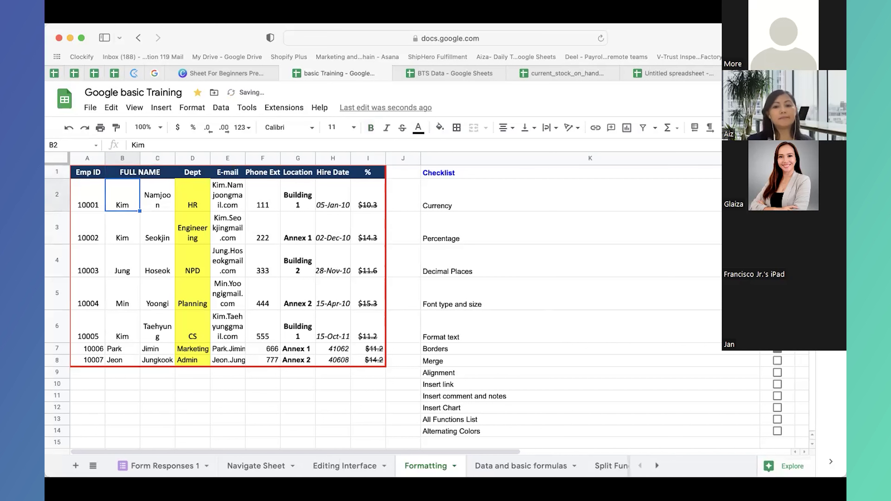
key("super+z")
- Check off the Merge item and highlight the Alignment row K9:L9 in the checklist
left_click(777, 360)
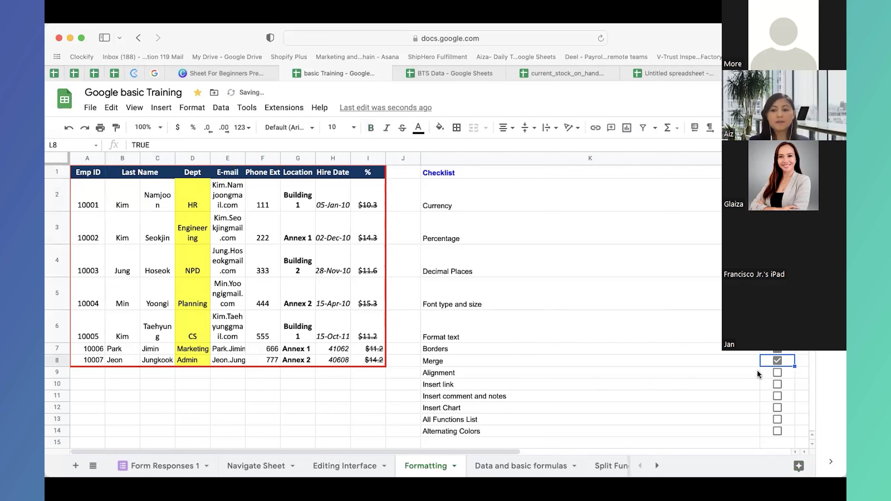
left_click_drag(757, 374, 763, 370)
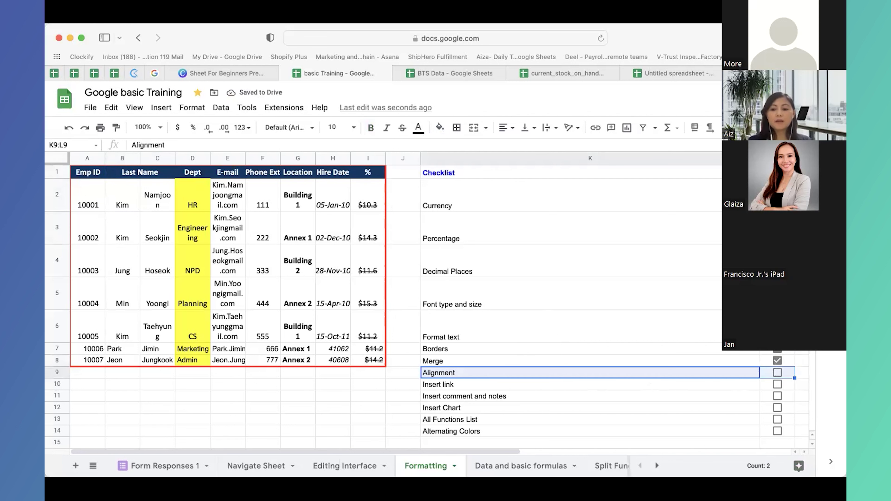
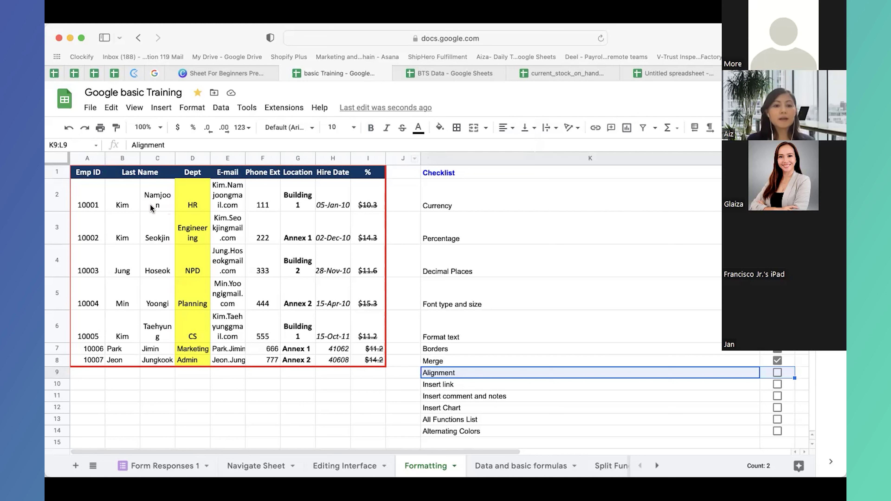
- Try left and center horizontal alignment on columns A to I, ending with right alignment
left_click(126, 197)
left_click_drag(86, 158, 372, 159)
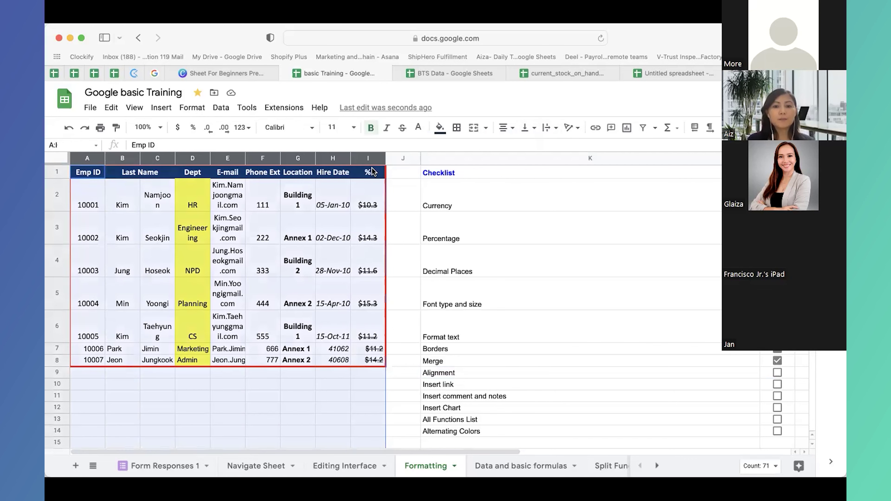
left_click(509, 129)
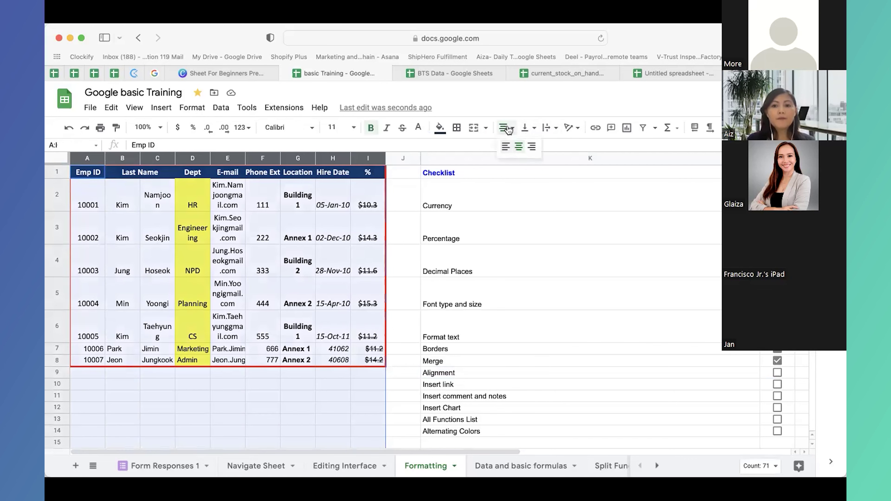
left_click(505, 148)
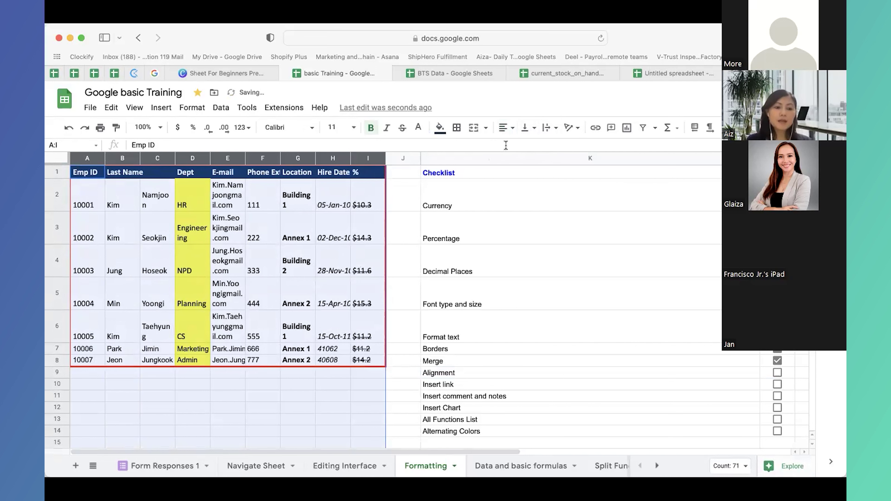
left_click(511, 129)
left_click(518, 147)
left_click(508, 128)
left_click(533, 148)
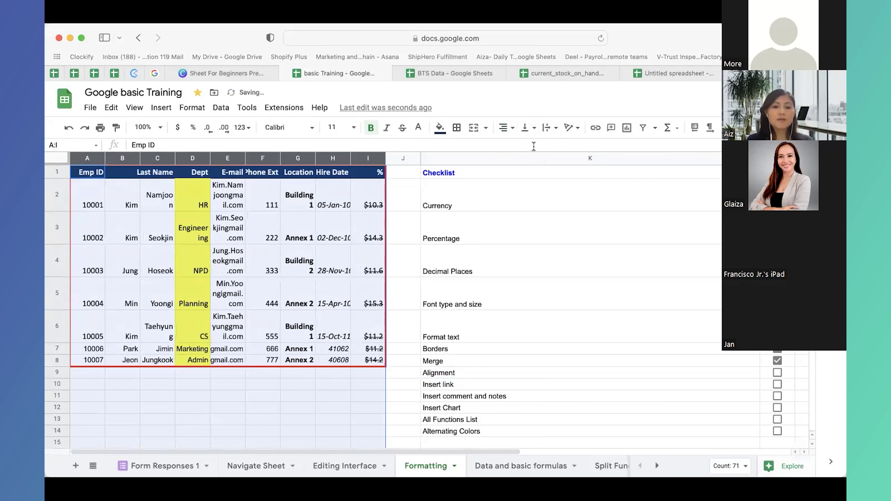
- Try top and bottom vertical alignment on columns A to I, and settle on middle alignment
left_click(533, 131)
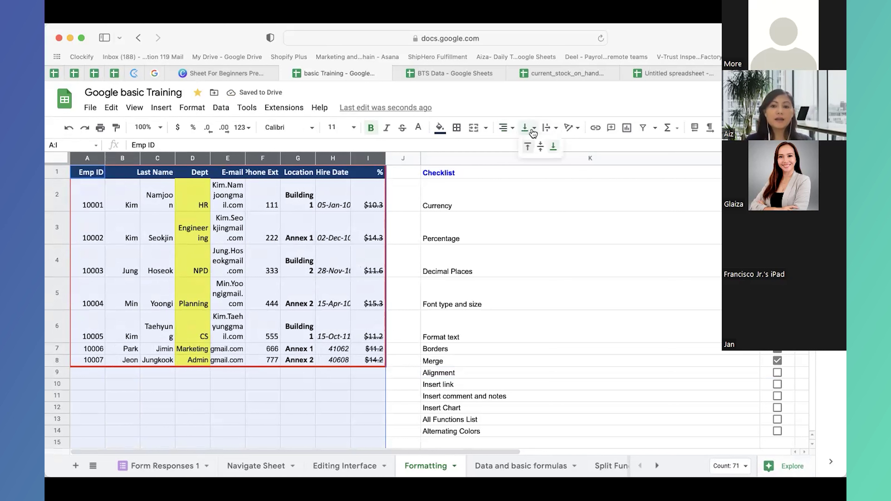
left_click(528, 150)
left_click(526, 128)
left_click(553, 150)
left_click(526, 127)
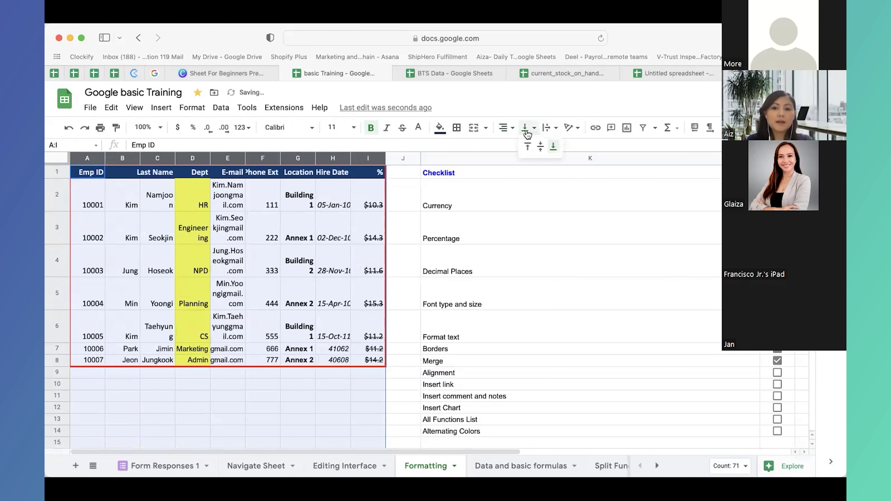
left_click(540, 148)
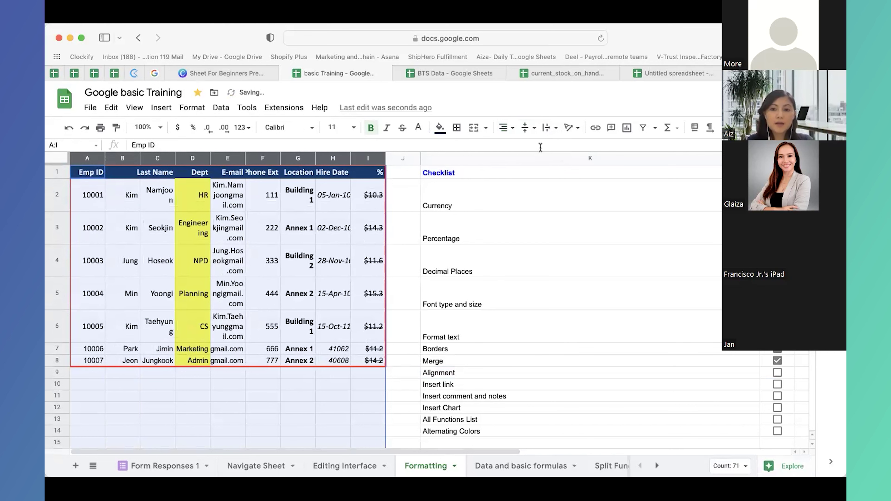
- Set the text wrapping of the entire sheet to Overflow
left_click(553, 132)
left_click(195, 293)
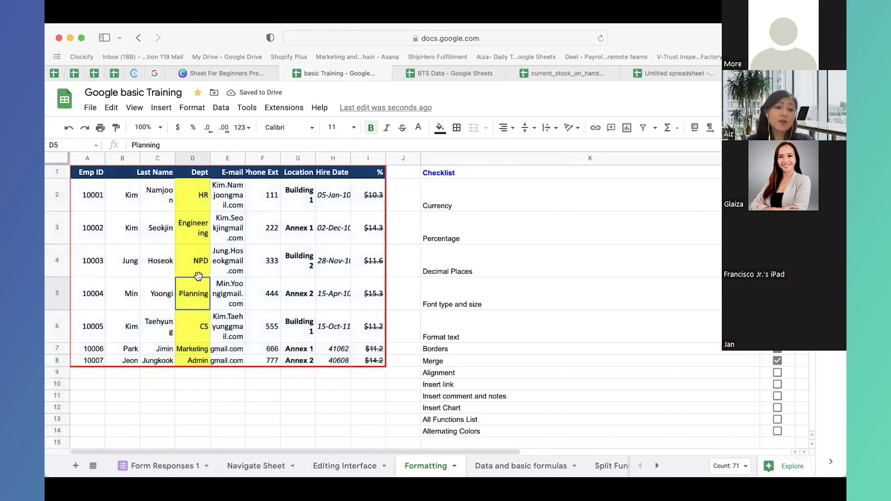
left_click(223, 199)
left_click(60, 156)
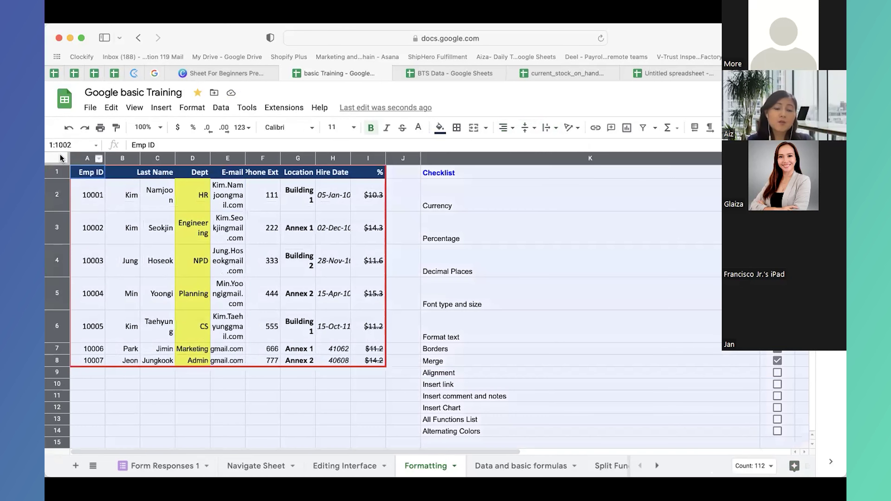
left_click(549, 128)
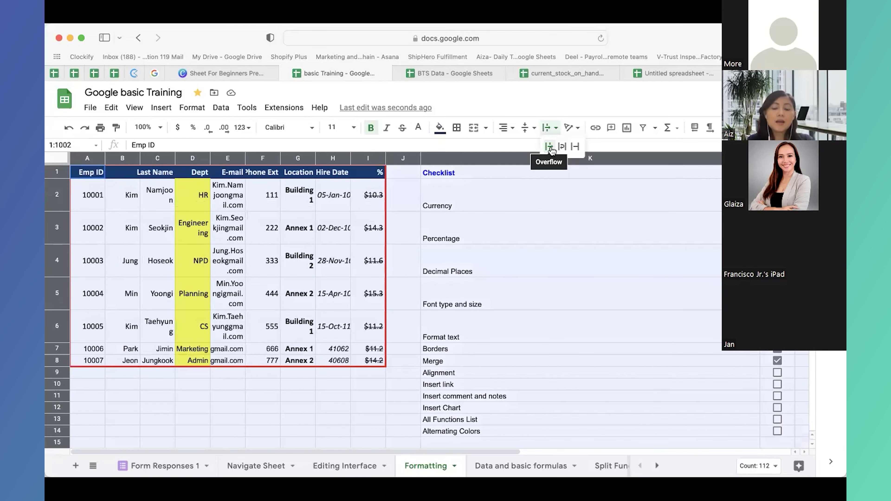
left_click(549, 147)
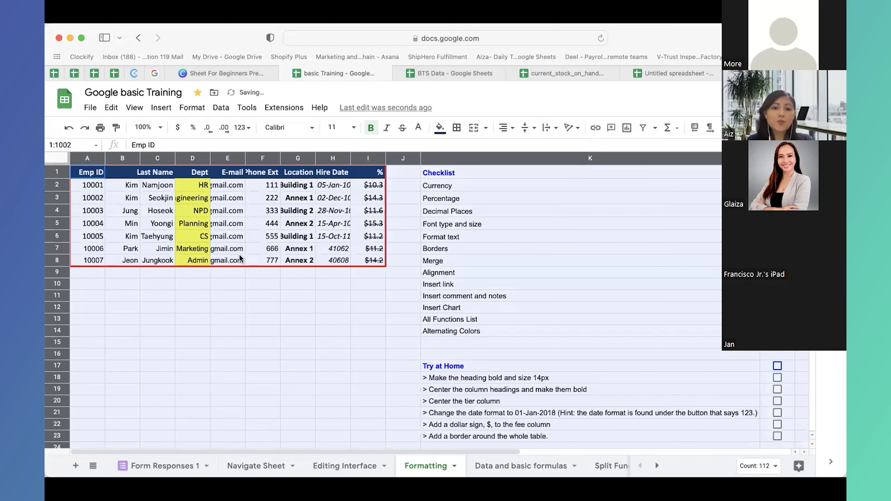
- Auto-fit the widths of columns A to I to their contents and undo the resizing
left_click(240, 260)
left_click(60, 158)
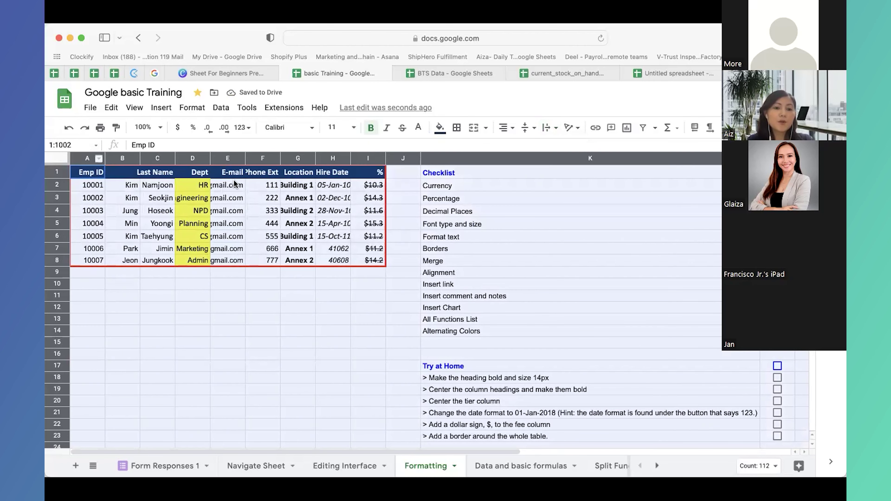
left_click(148, 273)
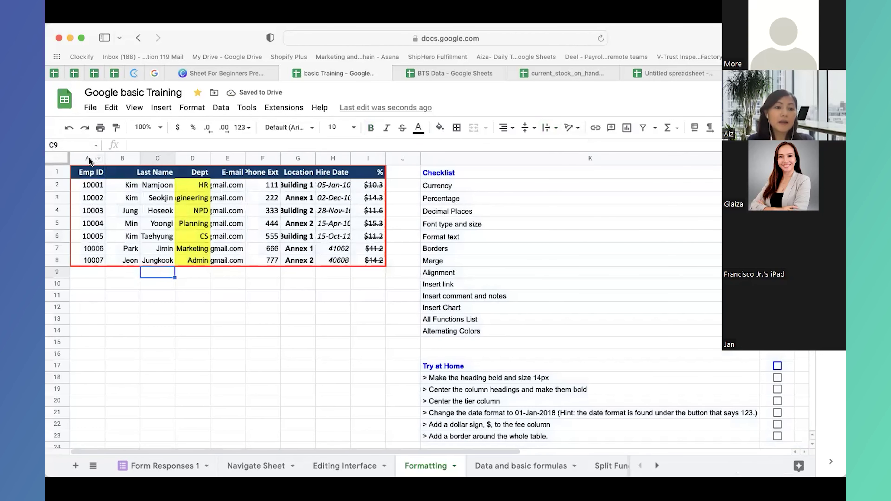
left_click_drag(90, 159, 365, 158)
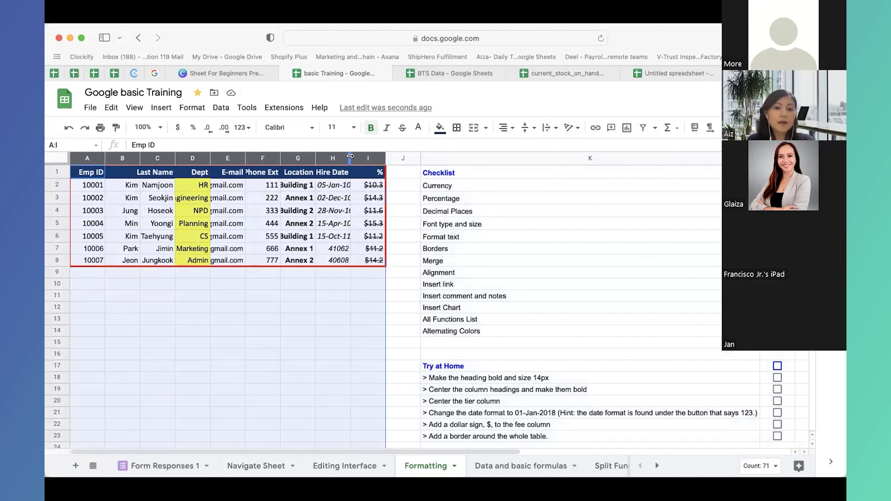
double_click(350, 156)
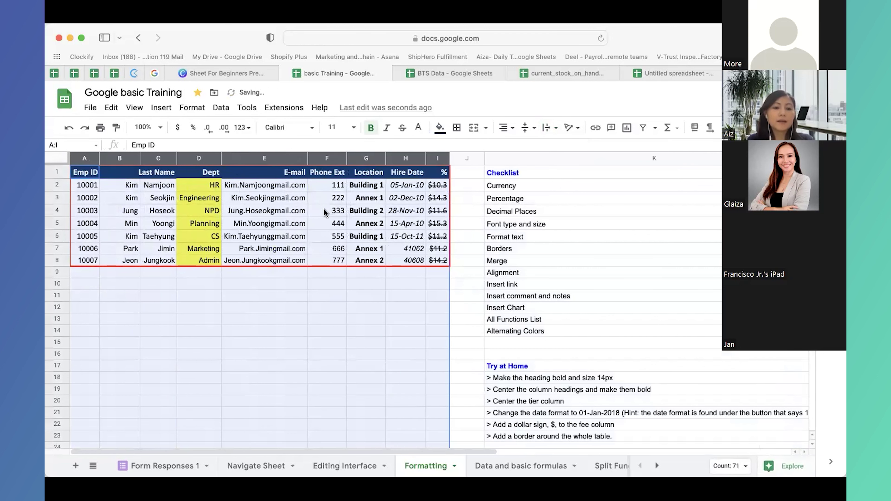
key("super+z")
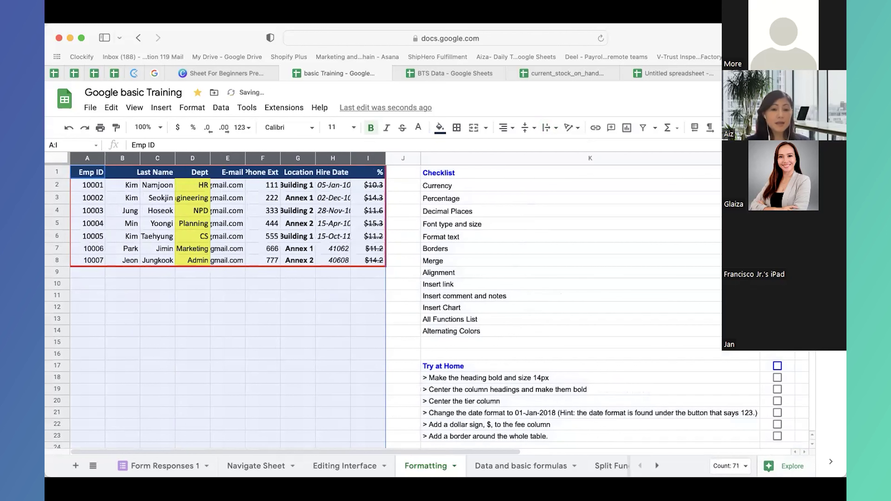
- Auto-fit the widths of columns A to I again and center their contents horizontally
double_click(350, 156)
left_click(505, 128)
left_click(514, 145)
left_click(362, 328)
- Set the Location cell G4 to wrap its text, and narrow the E-mail column with E2:E8 selected
left_click(366, 211)
left_click(549, 128)
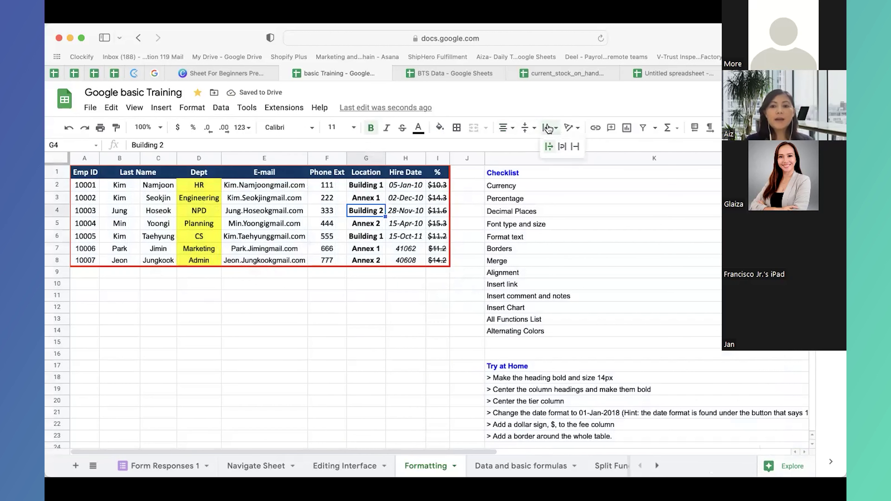
left_click(564, 147)
left_click_drag(264, 185, 264, 260)
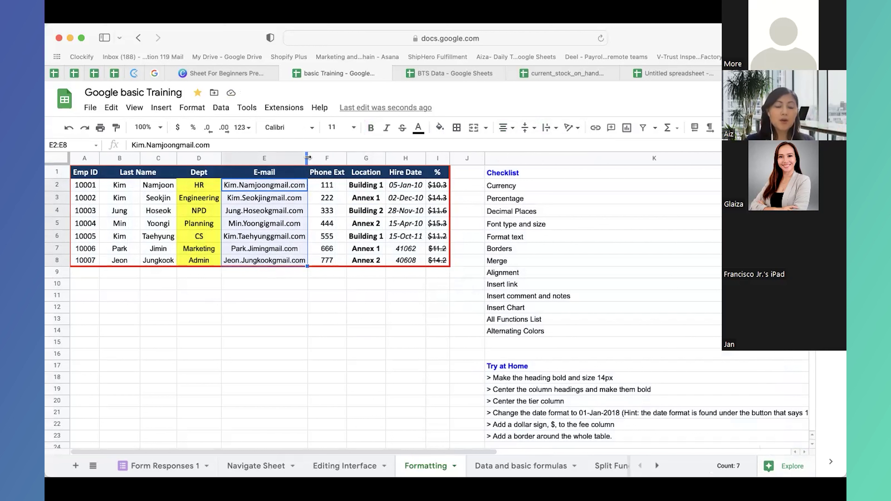
left_click_drag(307, 158, 267, 196)
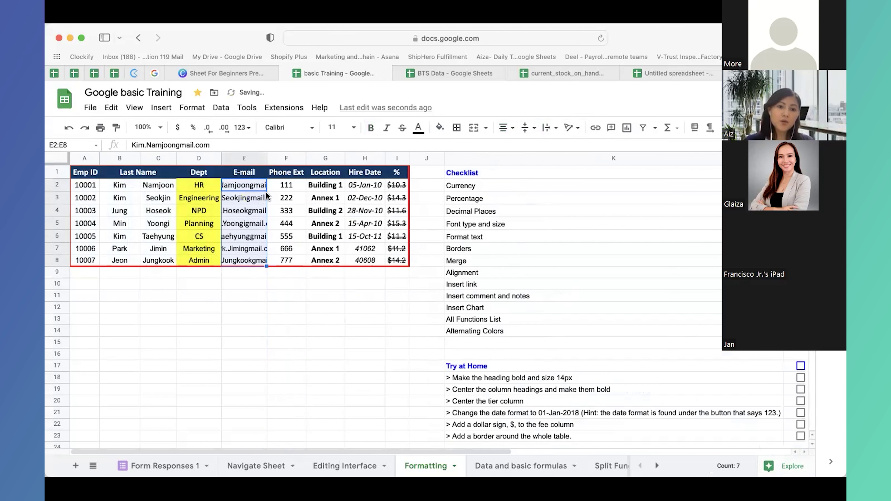
- Wrap the text of the E-mail cells E2:E8 and tick Alignment in the checklist
left_click(549, 128)
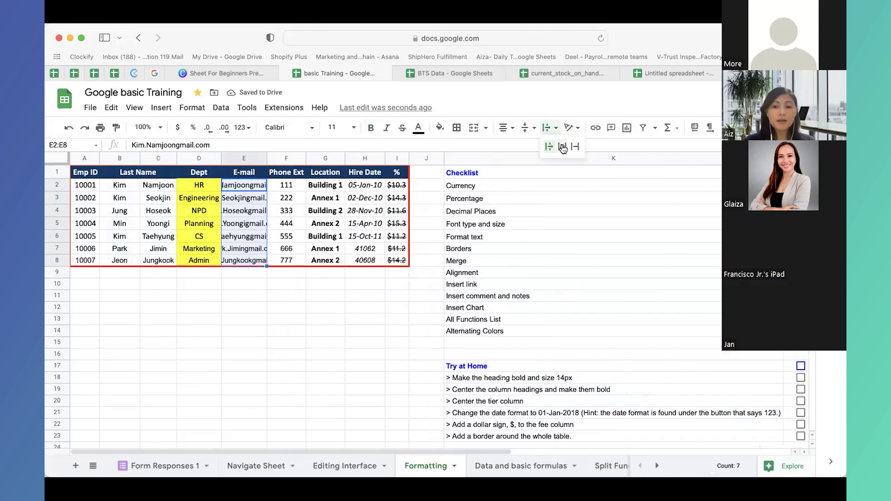
left_click(562, 146)
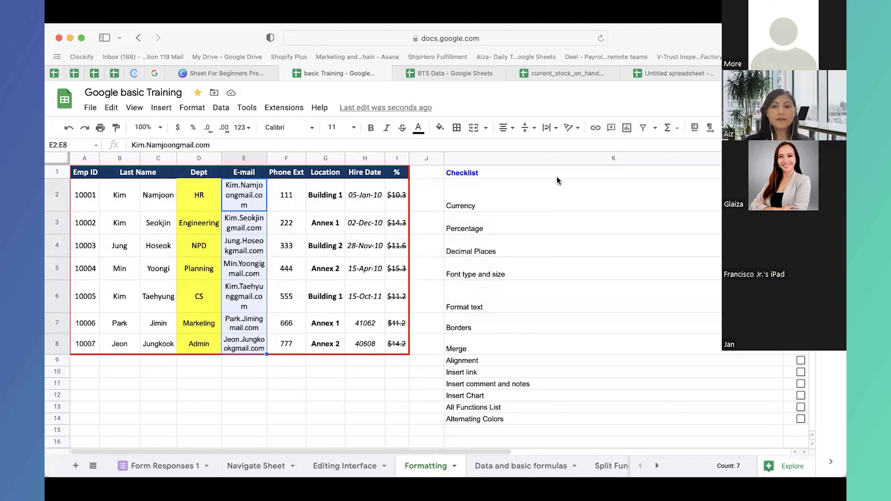
left_click(533, 360)
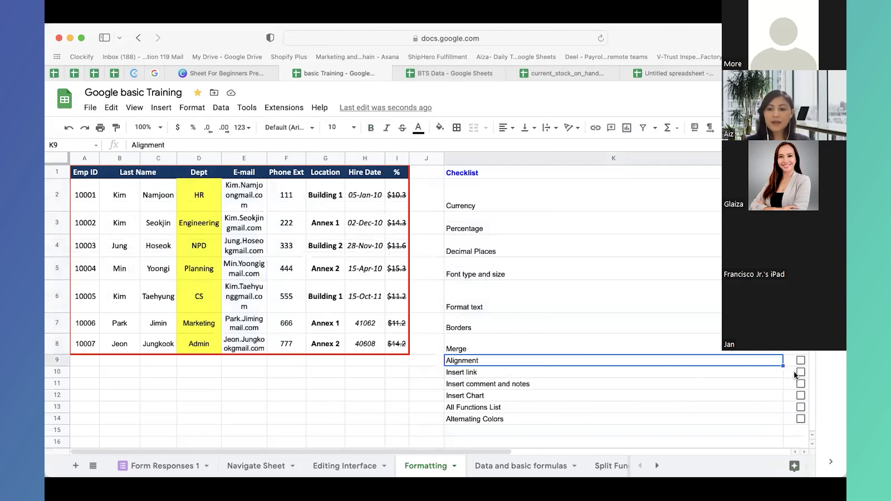
left_click(800, 360)
- Enter the label LINK in cell A11 below the employee table
left_click(533, 372)
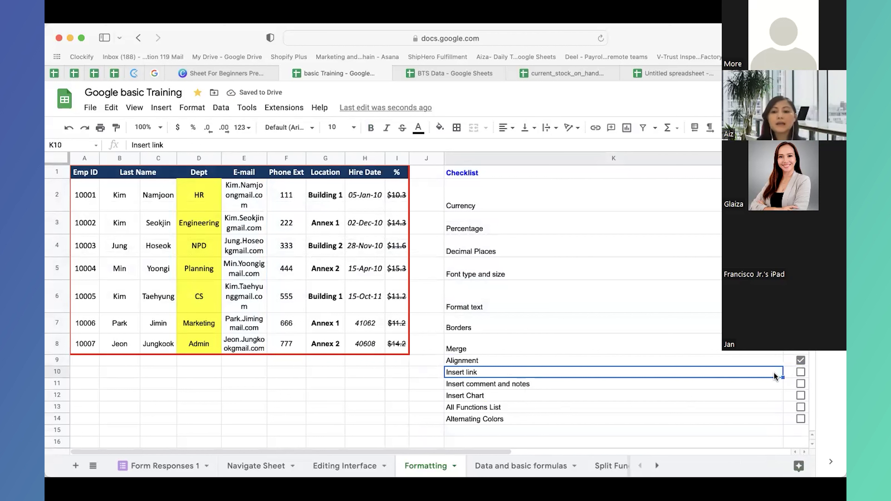
left_click(242, 384)
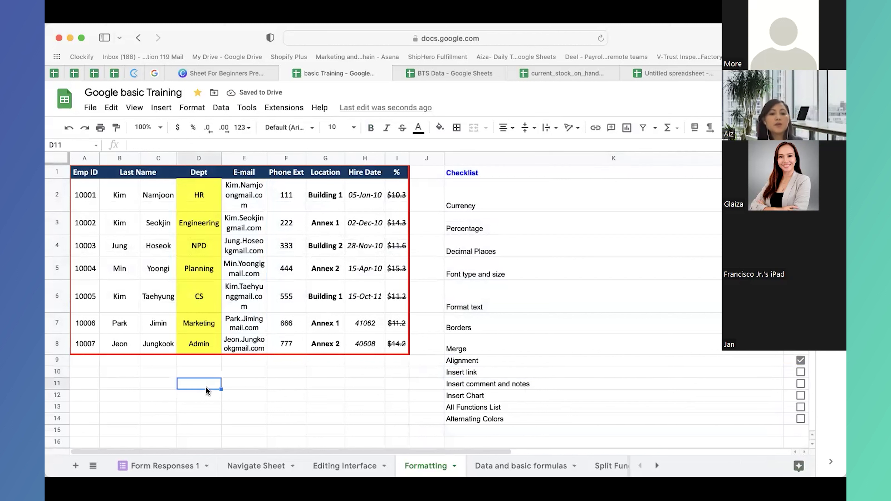
left_click(83, 383)
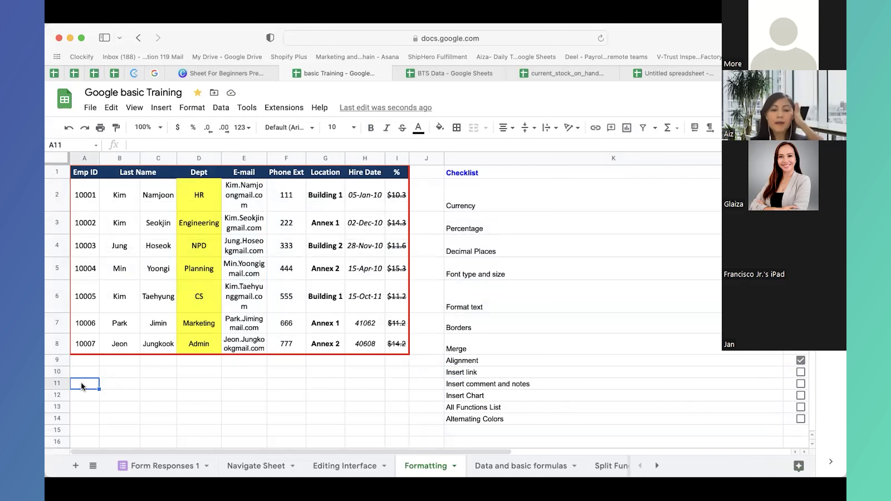
type("LINK")
key("Return")
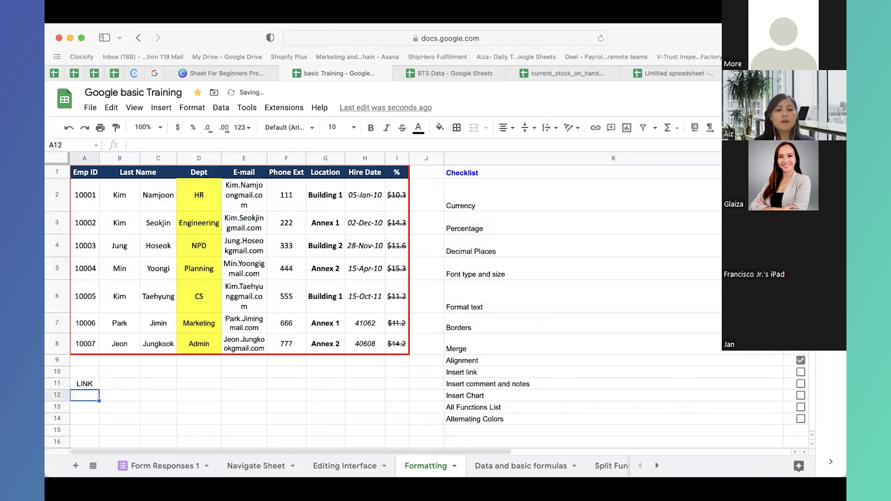
- Enter the numbers 1, 2 and 3 in cells B11 to B13
left_click(119, 383)
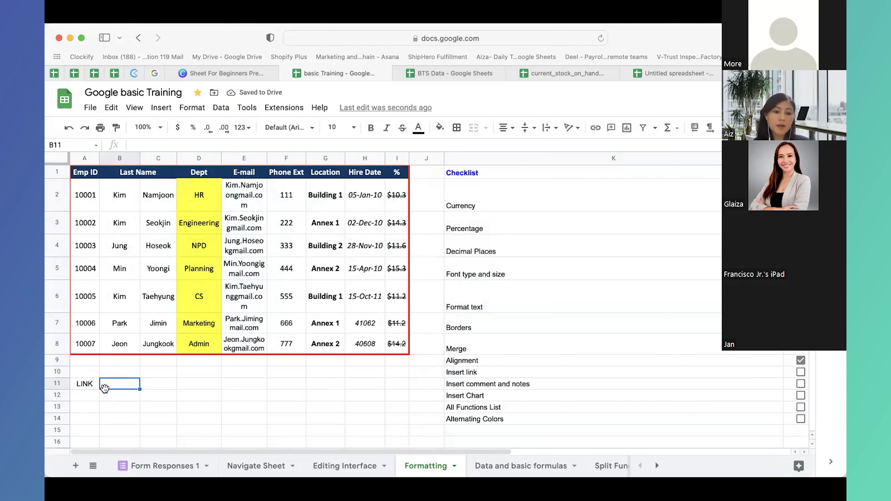
type("DAT 1")
key("Return")
key("Down")
left_click(120, 384)
type("1")
key("Return")
type("2")
key("Return")
type("3")
key("Up")
- Copy the BTS Data spreadsheet's URL and insert it as a link in cell C11 of the Formatting sheet
left_click(158, 383)
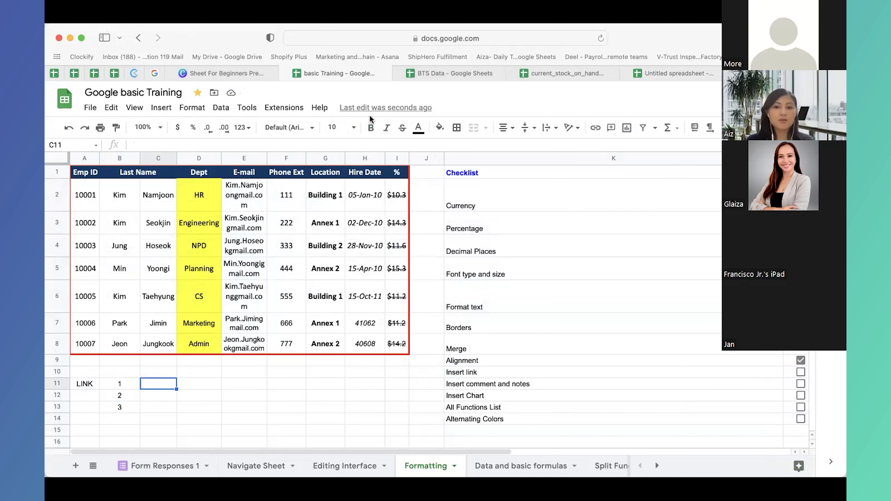
left_click(452, 73)
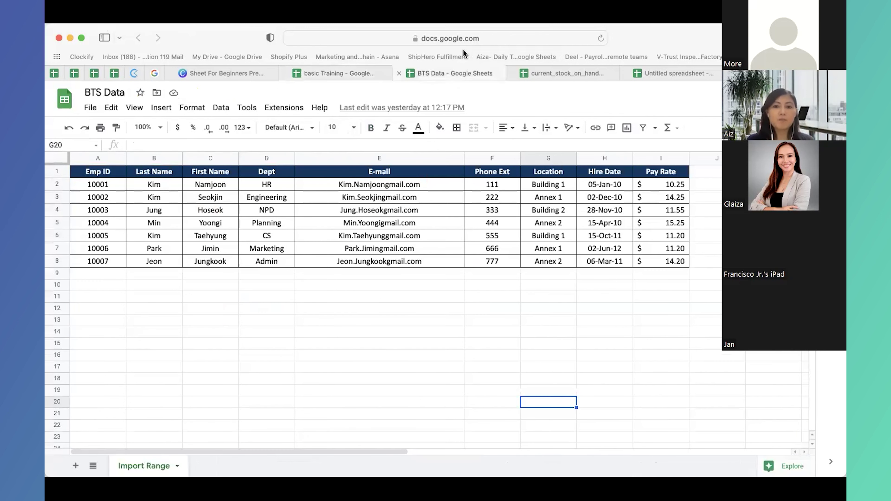
left_click(446, 38)
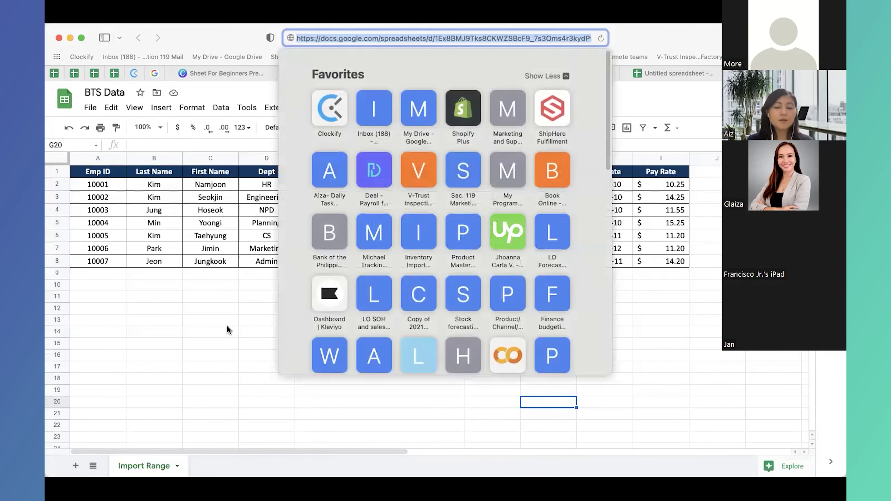
key("Escape")
left_click(363, 73)
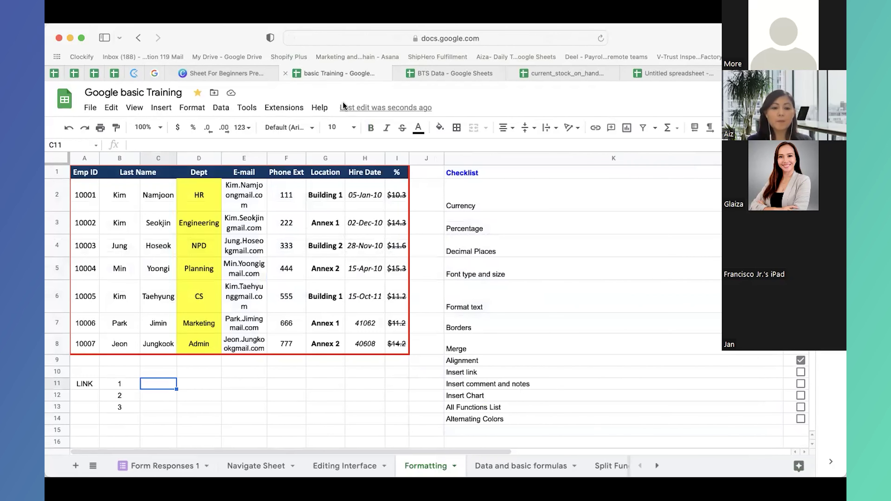
right_click(156, 387)
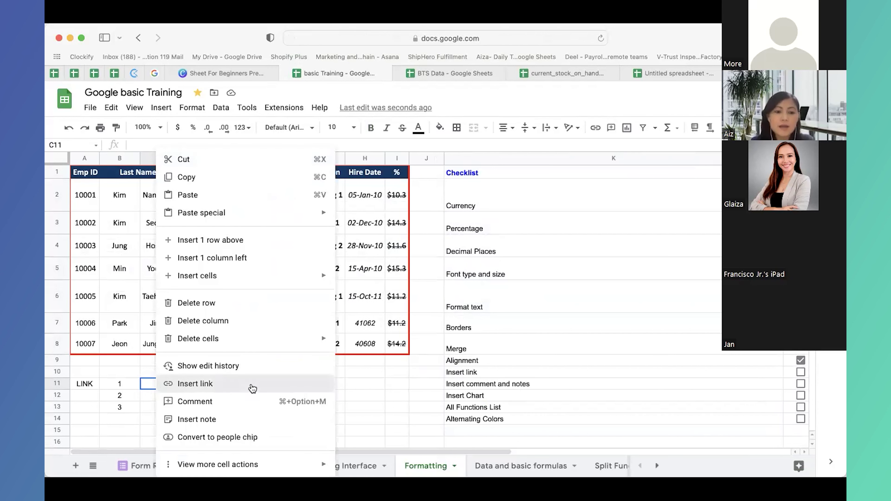
left_click(252, 387)
key("super+v")
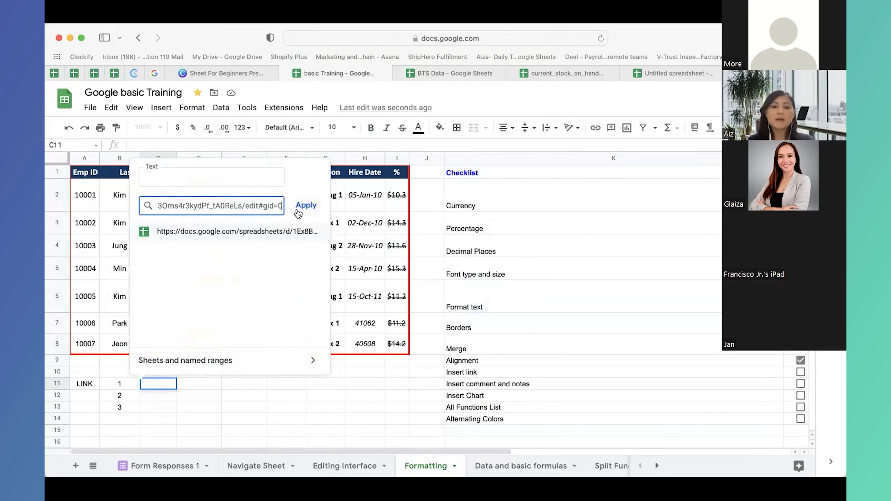
left_click(303, 205)
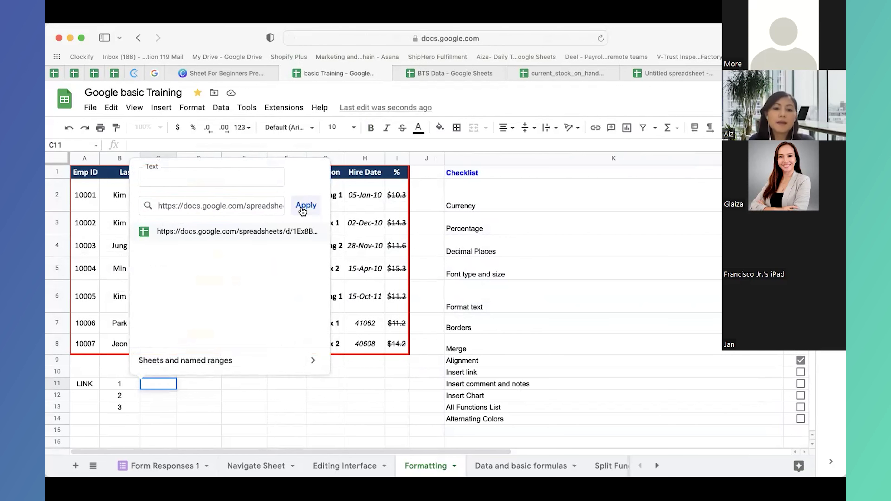
- Auto-fit column C to the inserted link and close the open BTS Data spreadsheet
left_click(272, 418)
double_click(177, 158)
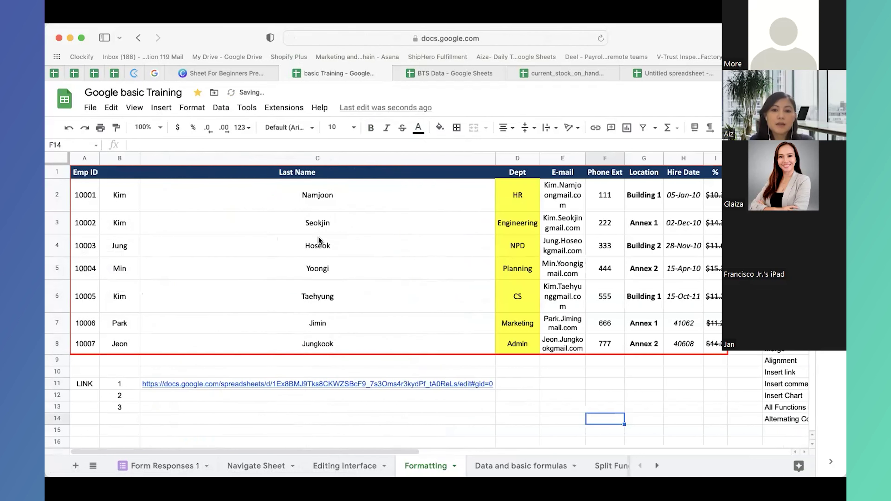
left_click(440, 72)
left_click(400, 72)
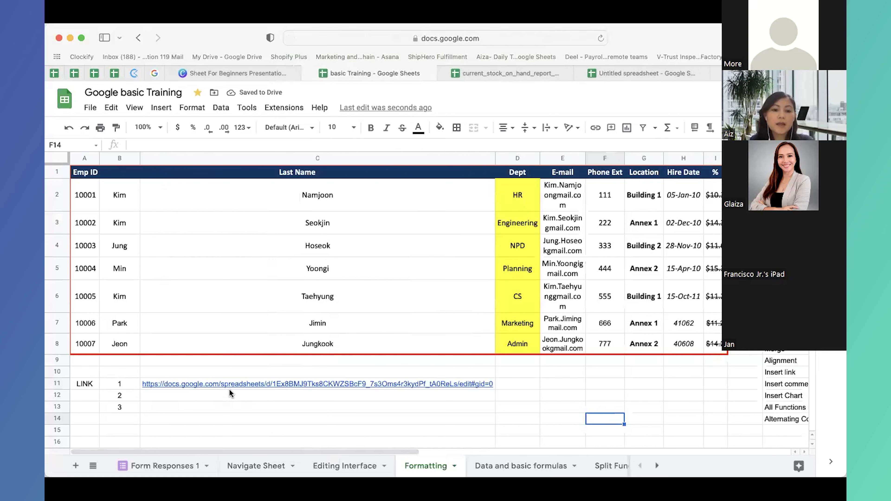
- Test the C11 link by opening the BTS Data spreadsheet, and tick Insert link in the basic Training checklist
left_click(235, 383)
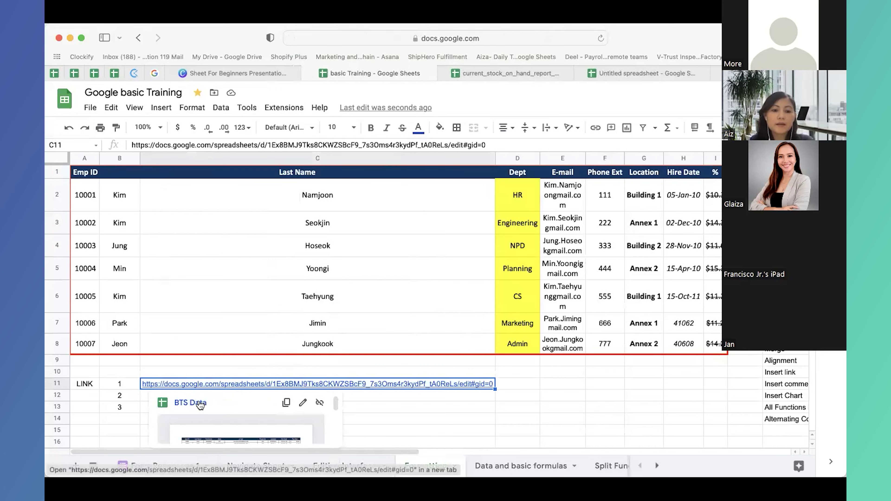
left_click(190, 402)
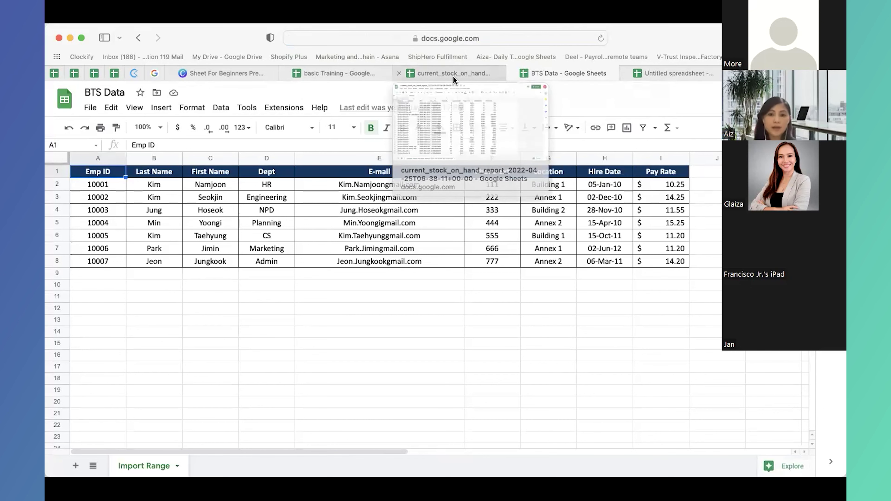
left_click(359, 70)
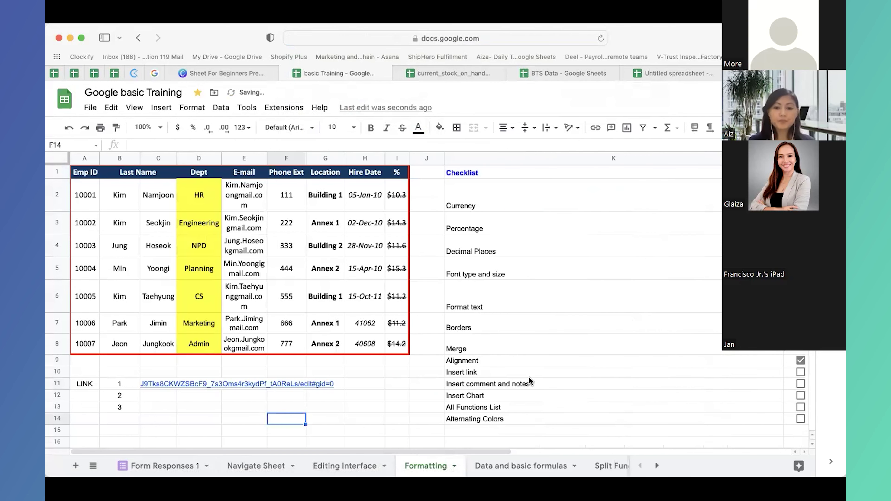
left_click(798, 373)
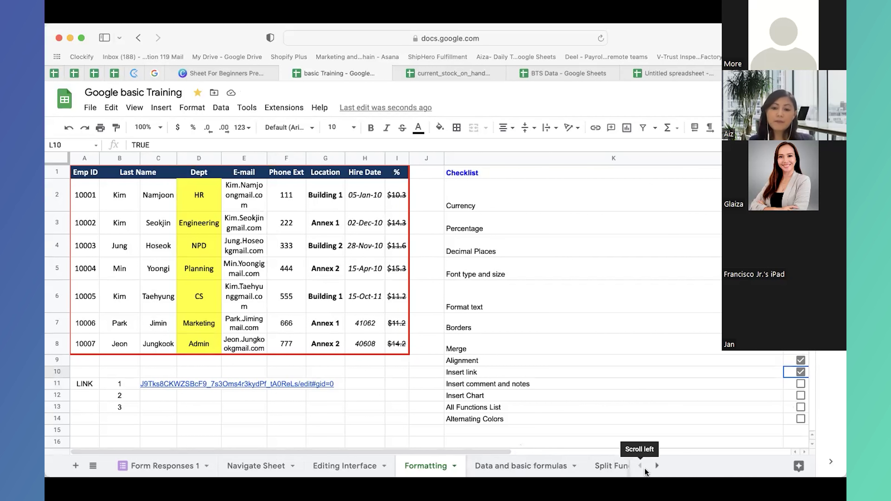
- Examine the list of available functions and their categories for the All Functions List checklist item
scroll(501, 393, "down", 1)
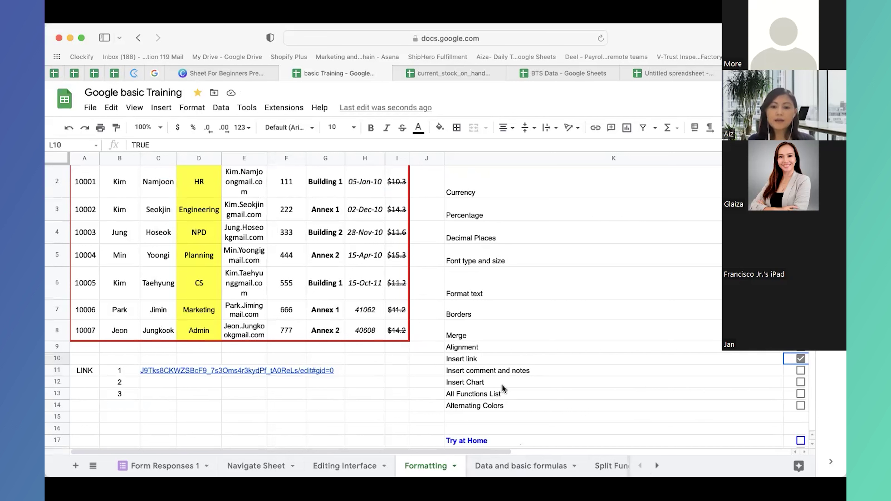
left_click(502, 382)
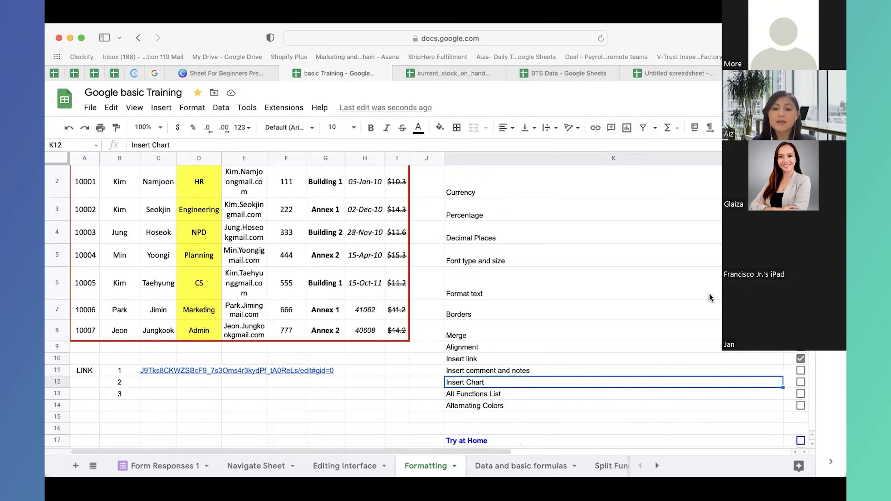
left_click(768, 394)
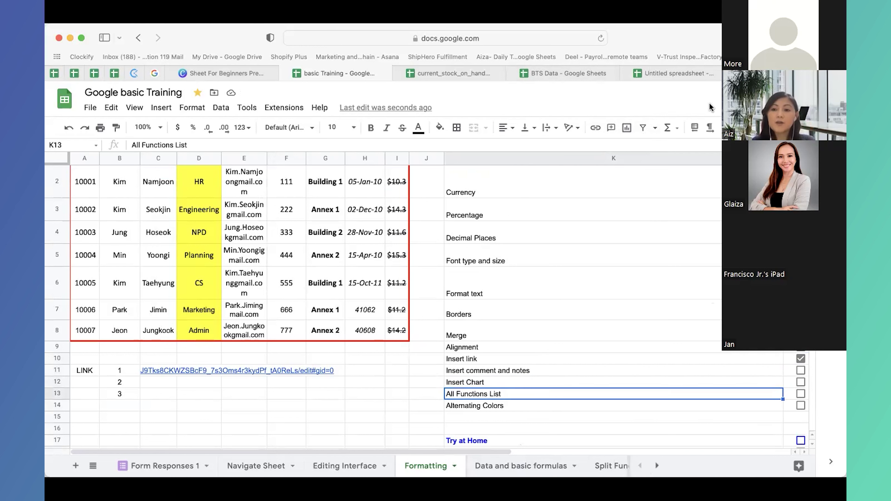
left_click(676, 134)
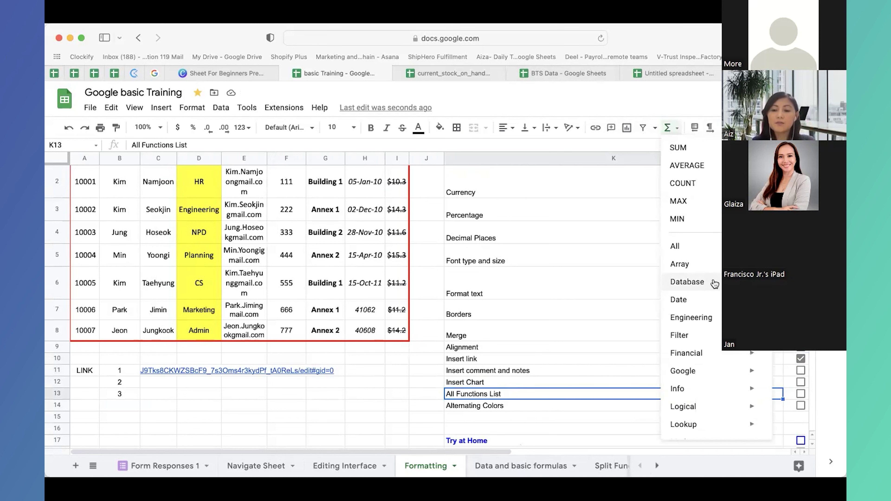
scroll(712, 305, "down", 2)
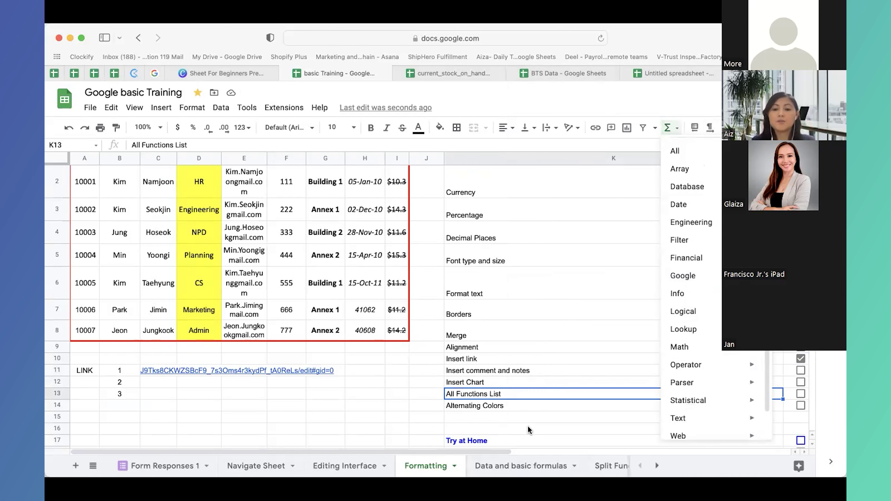
left_click(527, 427)
- Apply alternating colors to the table rows A2:I8, trying the green and yellow default styles
left_click(523, 405)
scroll(426, 291, "up", 1)
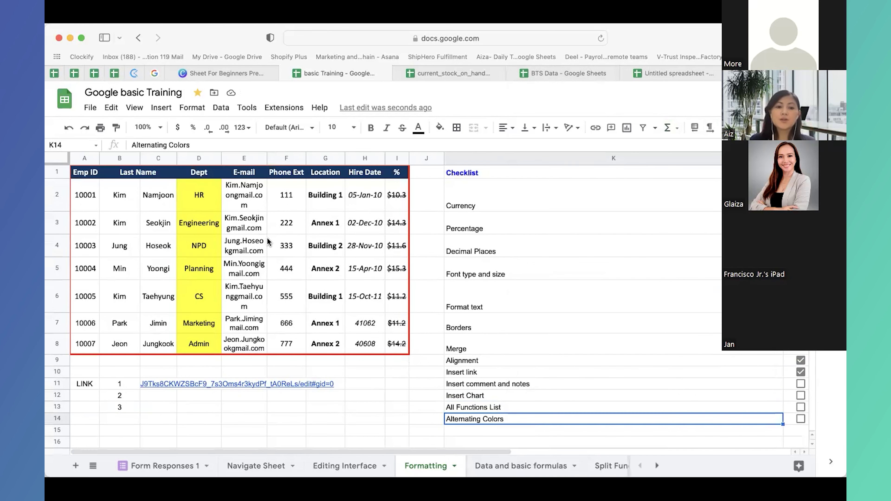
left_click_drag(76, 199, 396, 344)
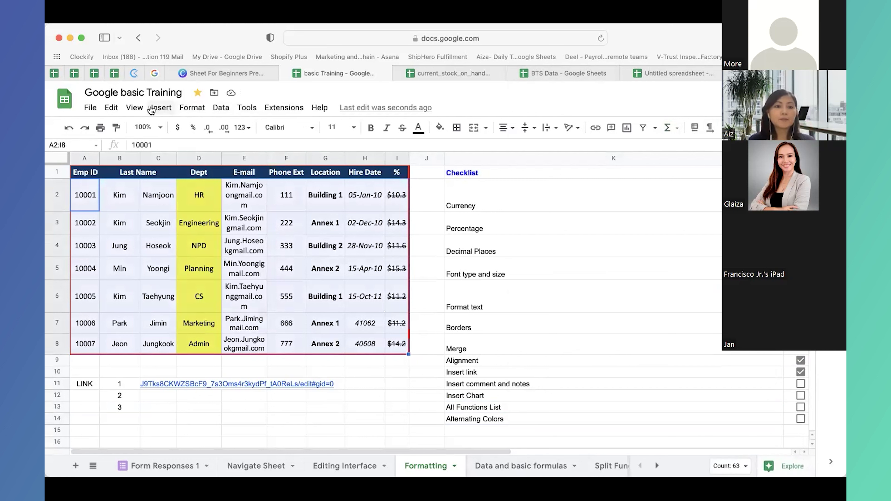
left_click(186, 111)
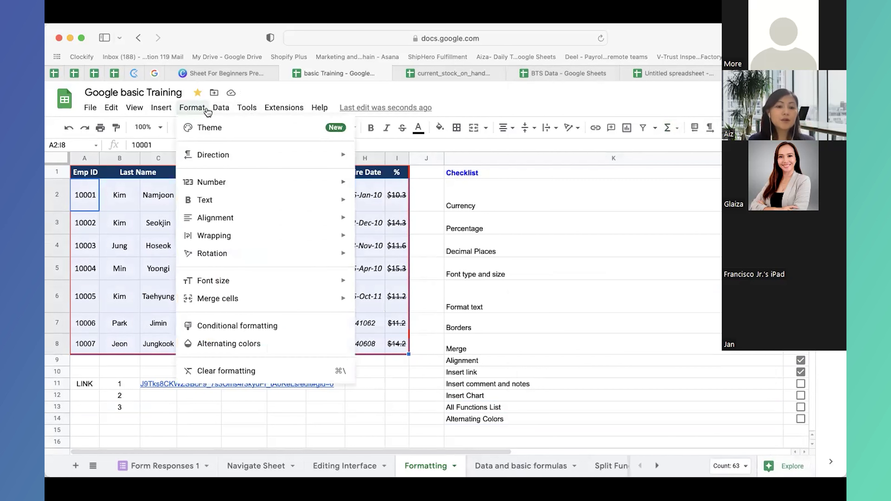
left_click(254, 345)
left_click(714, 276)
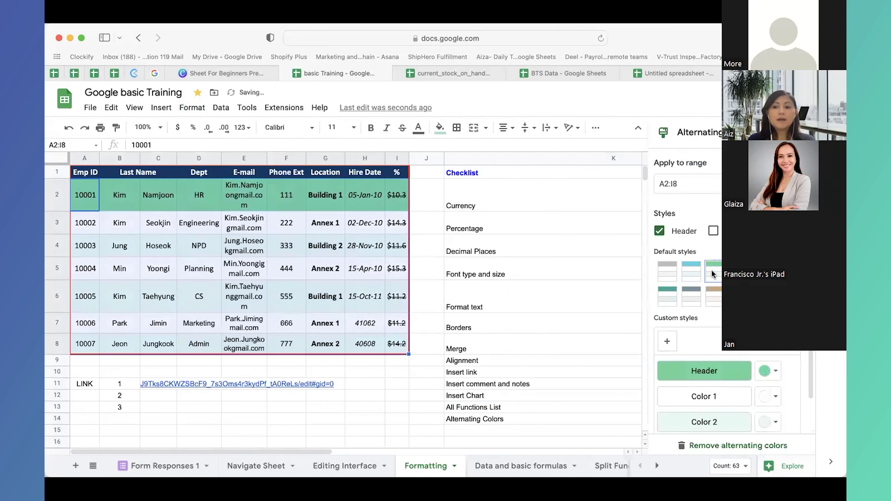
left_click(713, 295)
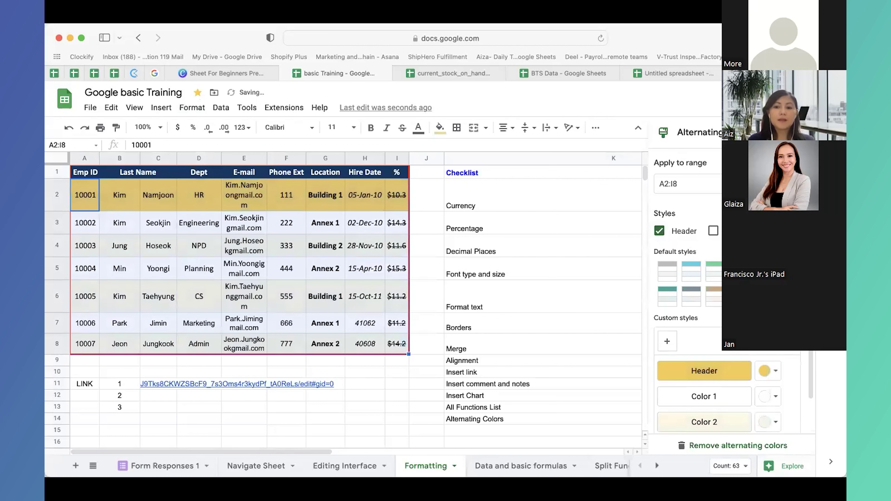
left_click(714, 276)
- Turn off the header in the alternating colors of A2:I8 and apply the yellow default style
left_click(659, 231)
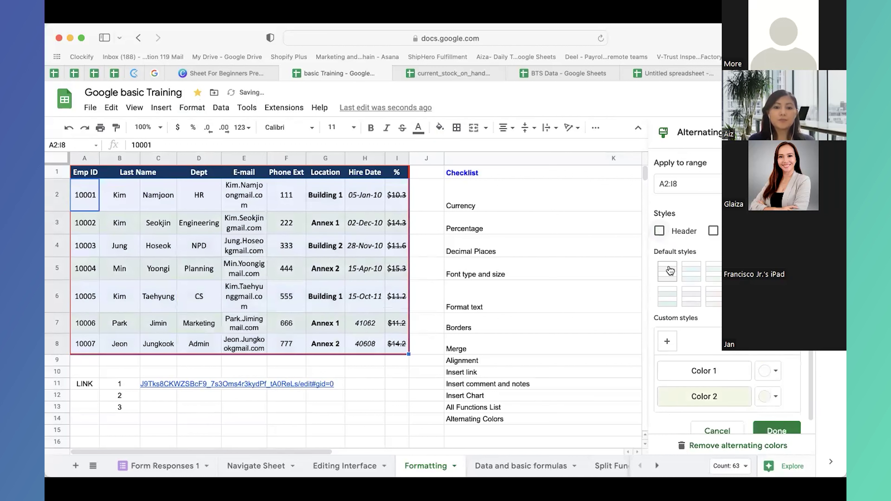
left_click(690, 271)
left_click(713, 296)
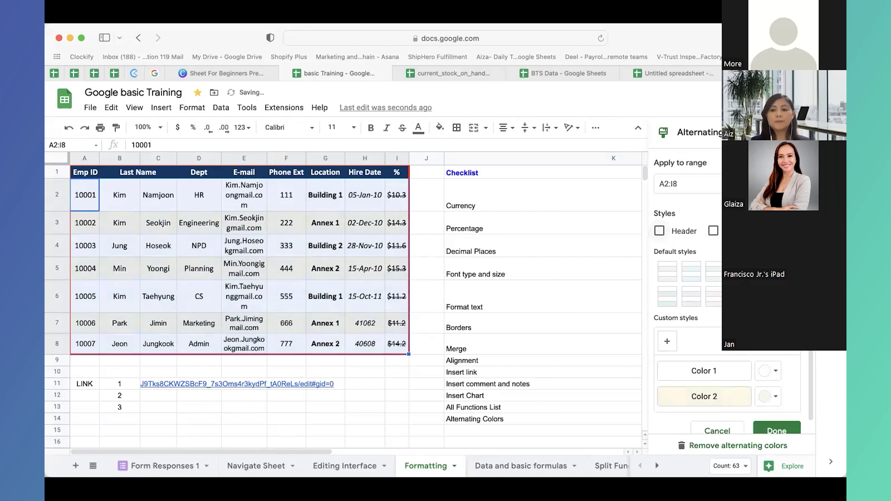
left_click(784, 429)
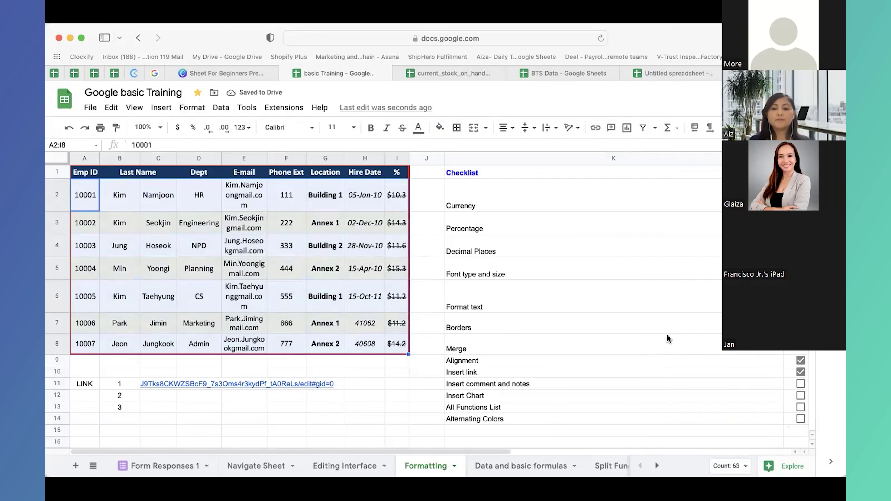
- Tick Insert comment and notes, Insert Chart, All Functions List and Alternating Colors in the checklist
scroll(668, 339, "down", 1)
left_click(800, 370)
left_click(800, 382)
left_click(800, 393)
left_click(801, 406)
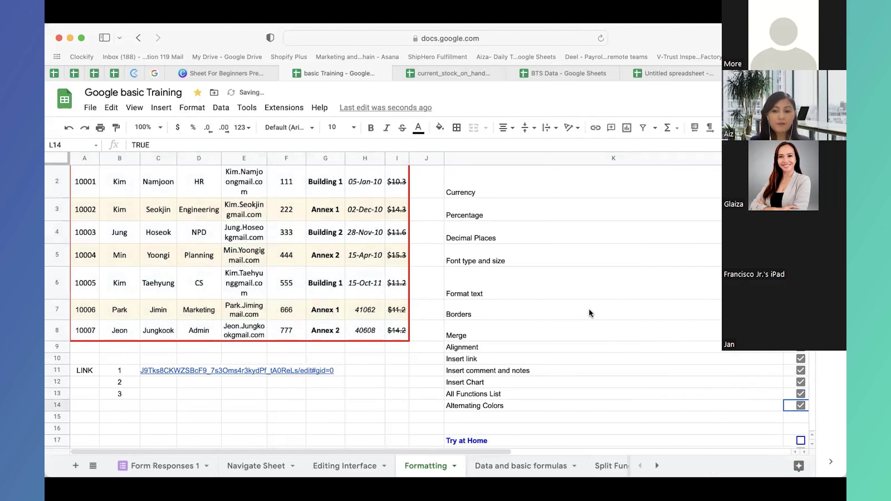
- Switch to the Canva presentation, advance it to the Basic formulas slide and leave the full-screen view
scroll(589, 312, "up", 1)
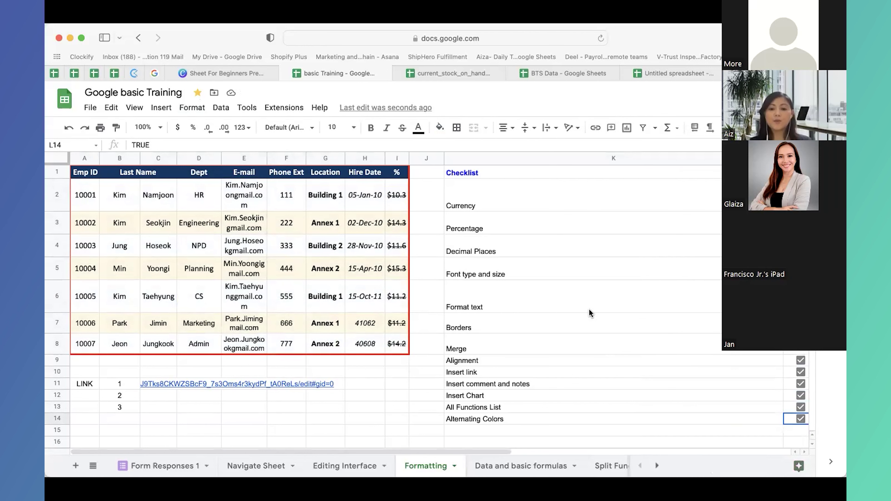
left_click(223, 73)
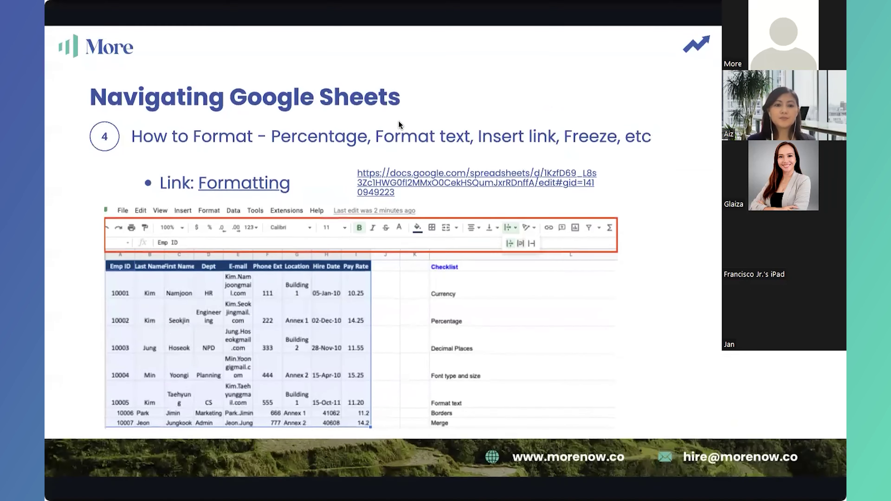
left_click(644, 250)
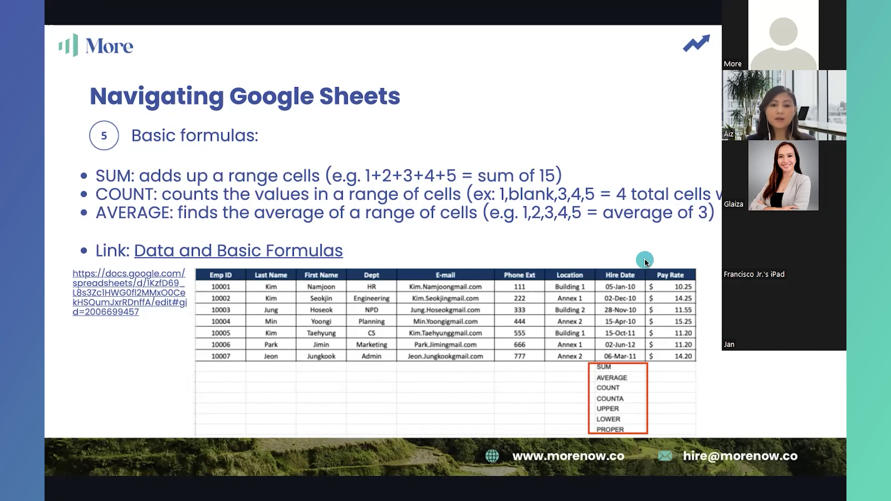
key("Escape")
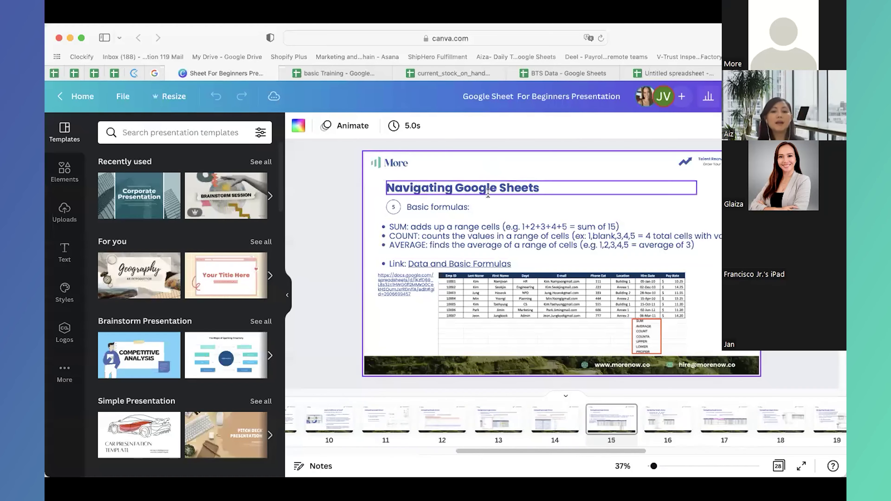
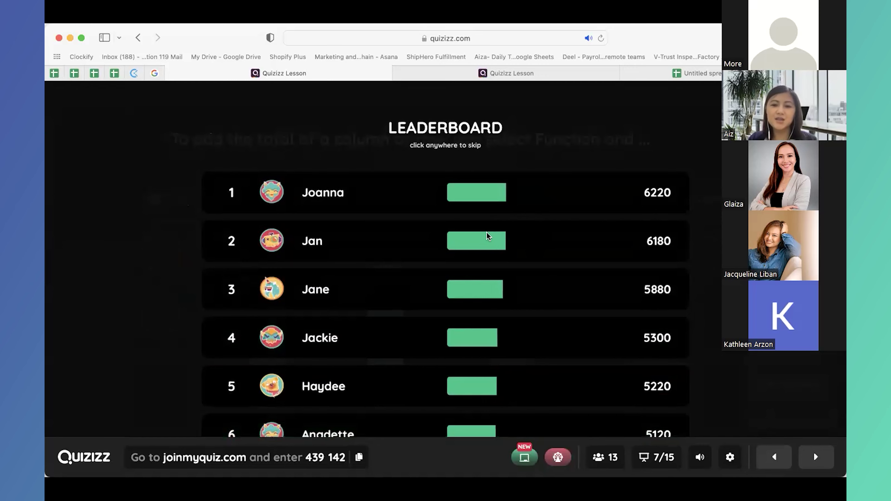
- Skip the Quizizz leaderboard, advance to the border shortcut question and enlarge its image in the full question view
left_click(543, 237)
left_click(787, 383)
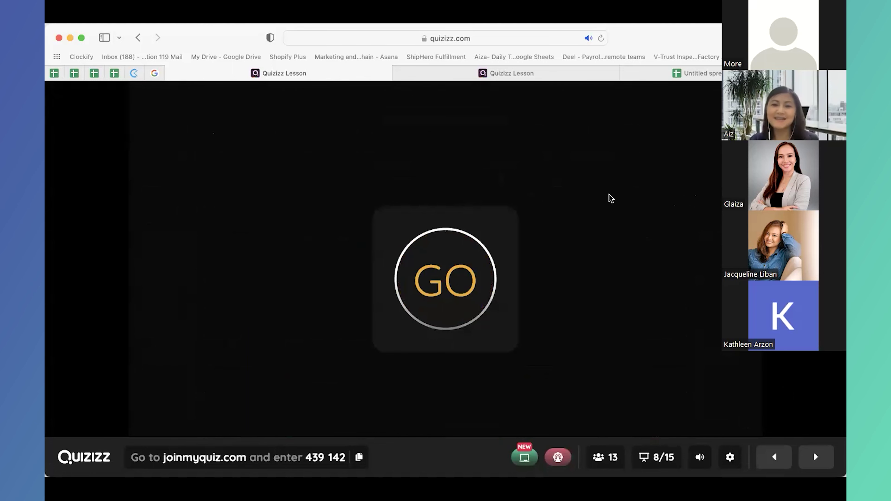
left_click(483, 198)
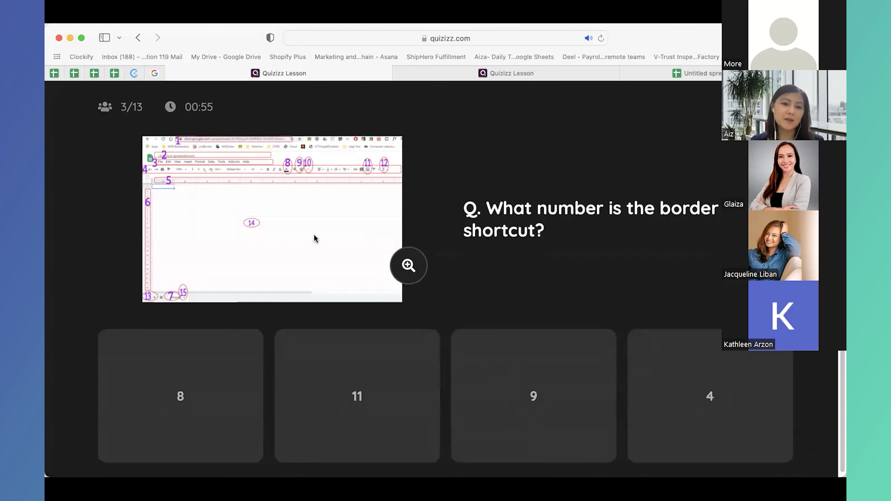
left_click(398, 269)
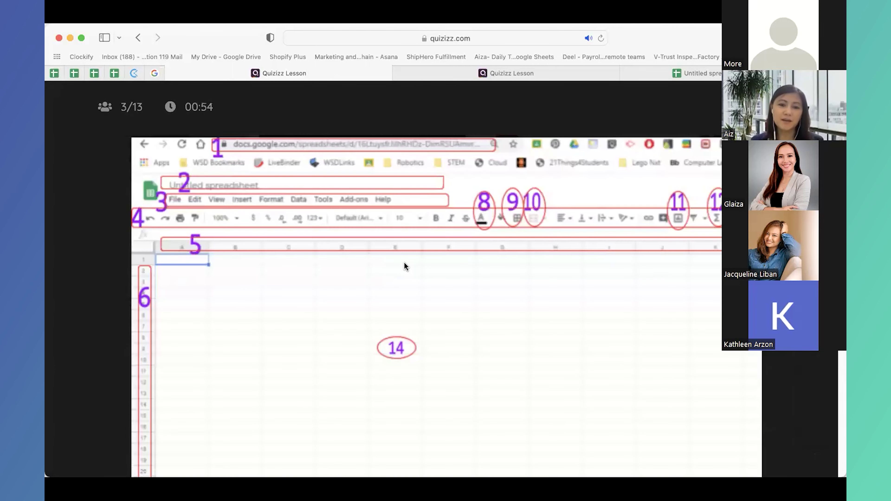
left_click(393, 267)
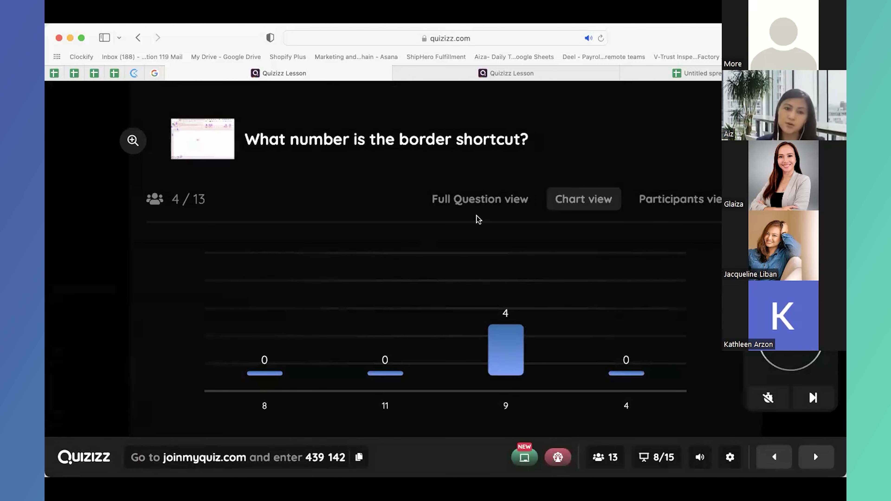
- Review the border shortcut question in full question view, chart view and participants view
left_click(492, 199)
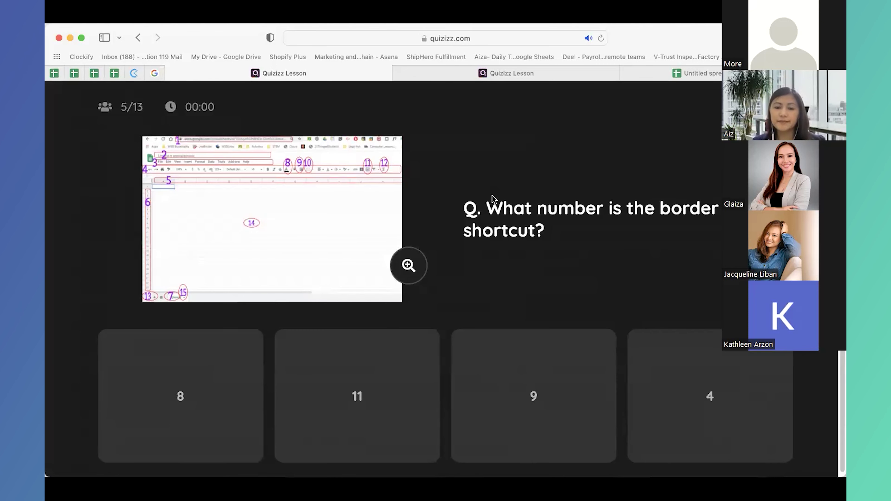
left_click(583, 199)
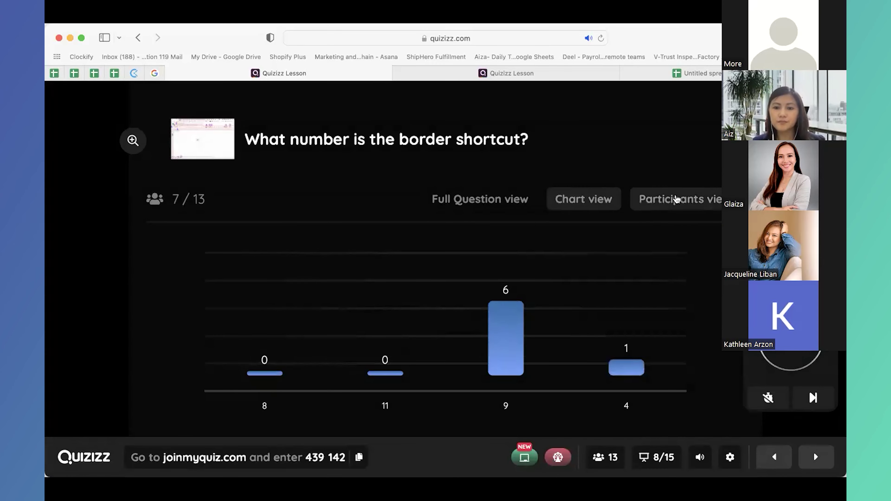
left_click(676, 199)
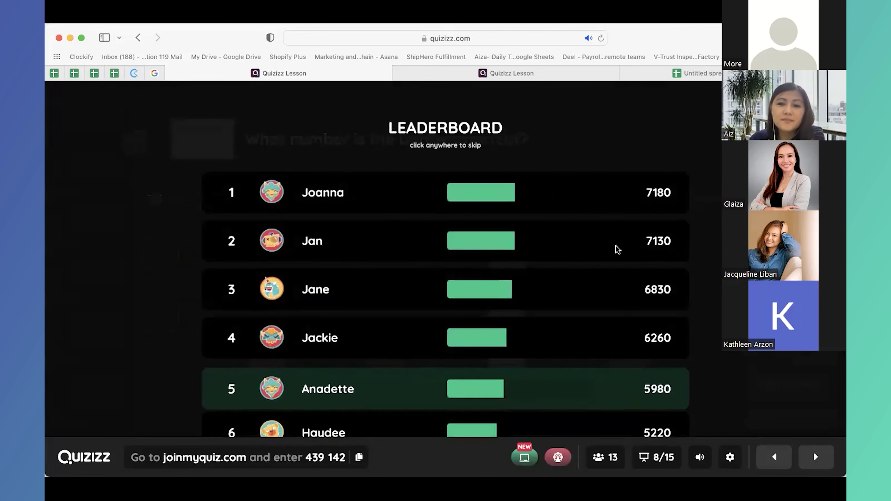
- Advance the quiz to the chart shortcut question and enlarge its spreadsheet image
mouse_move(809, 442)
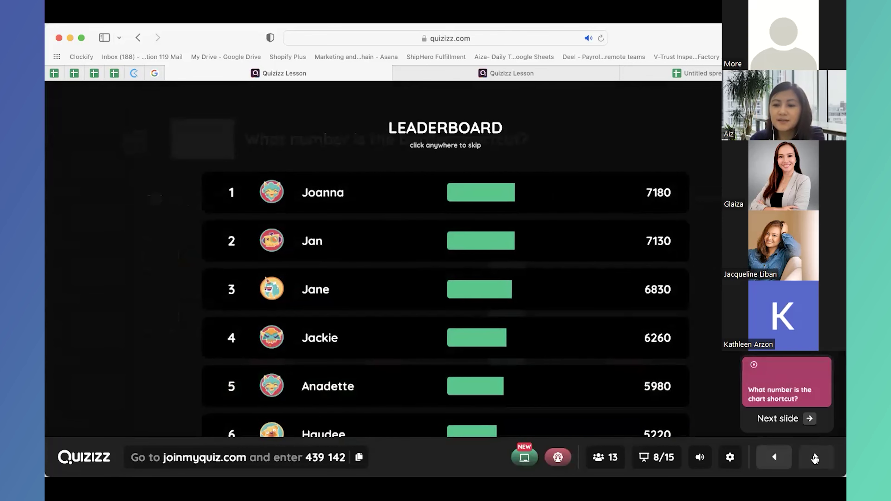
left_click(814, 458)
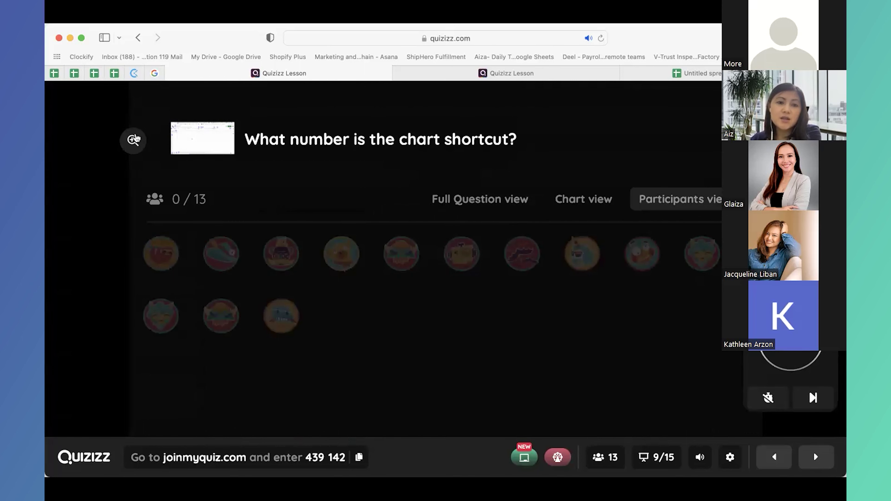
left_click(130, 135)
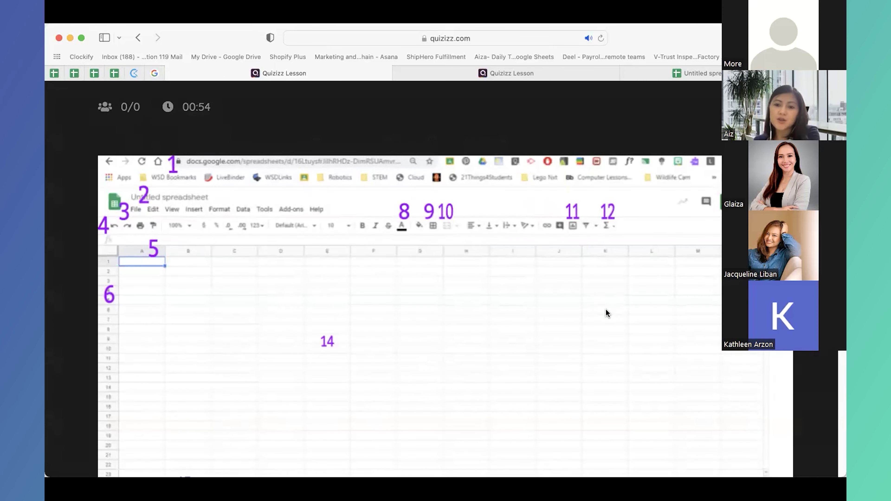
left_click(603, 302)
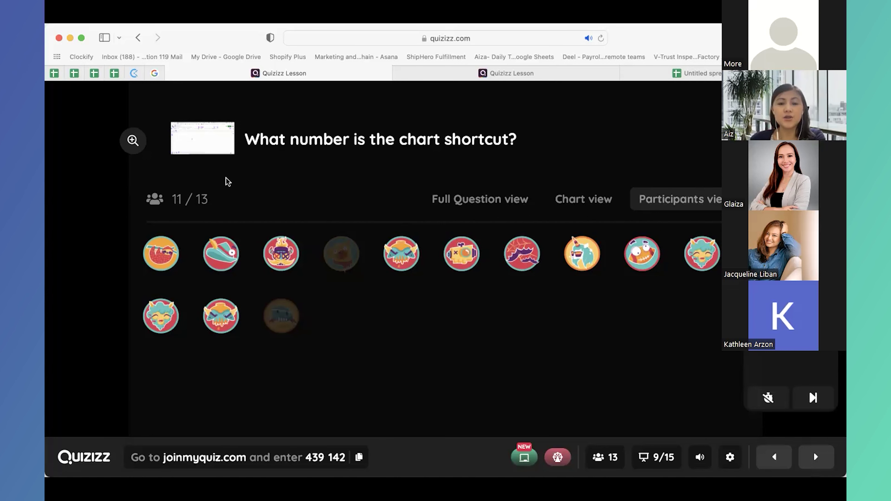
left_click(132, 140)
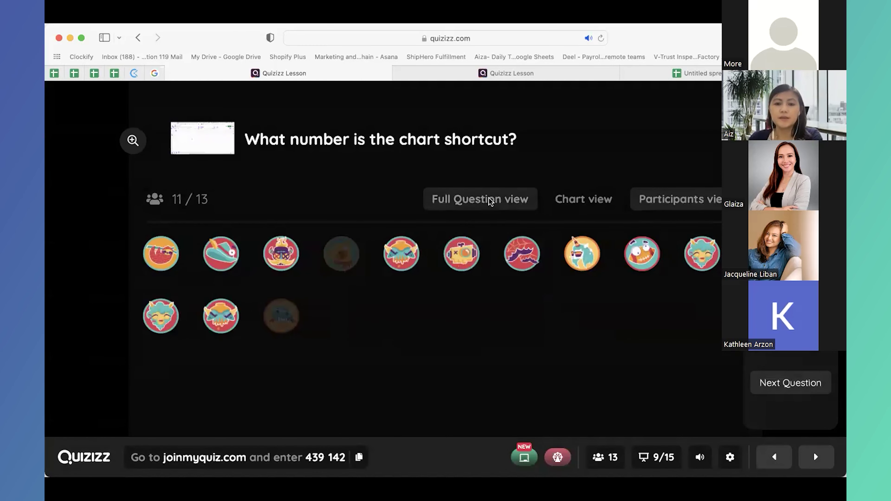
- Review the chart shortcut question in full question view and its answer distribution in chart view
left_click(490, 201)
left_click(511, 220)
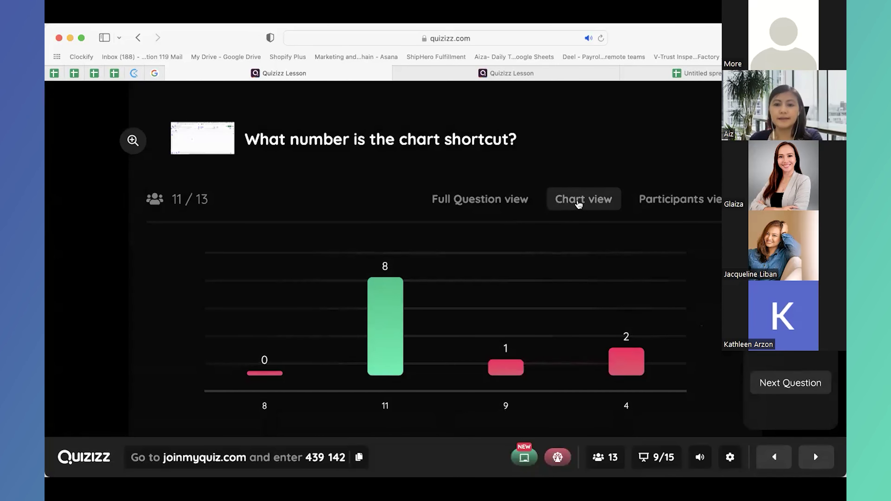
left_click(481, 200)
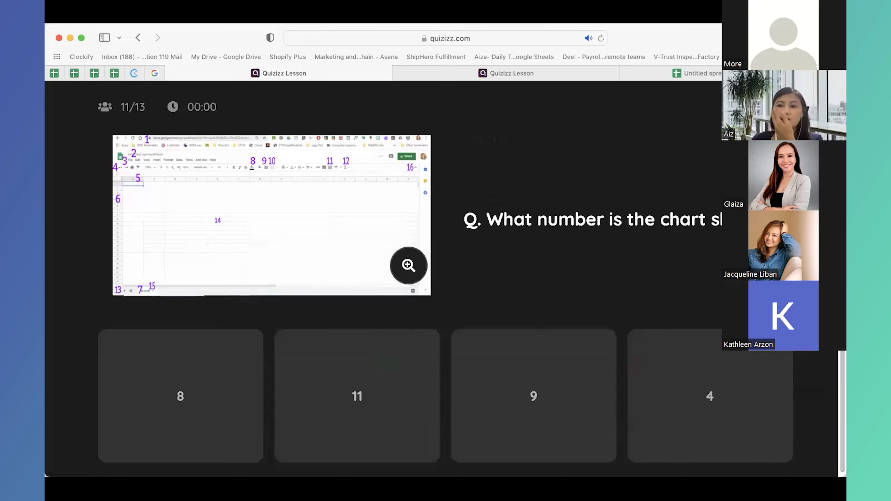
left_click(436, 98)
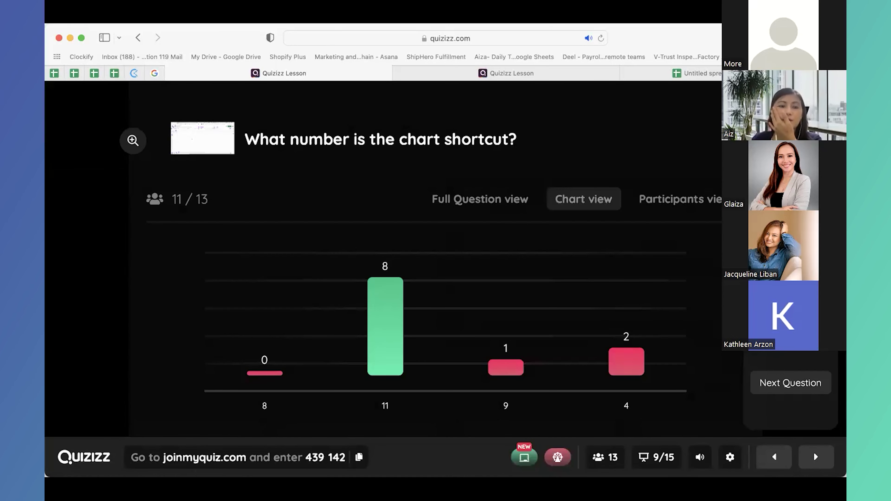
- Return to the Google basic Training spreadsheet, reject the suggested autofill and inspect the formula in cell I10
left_click(70, 38)
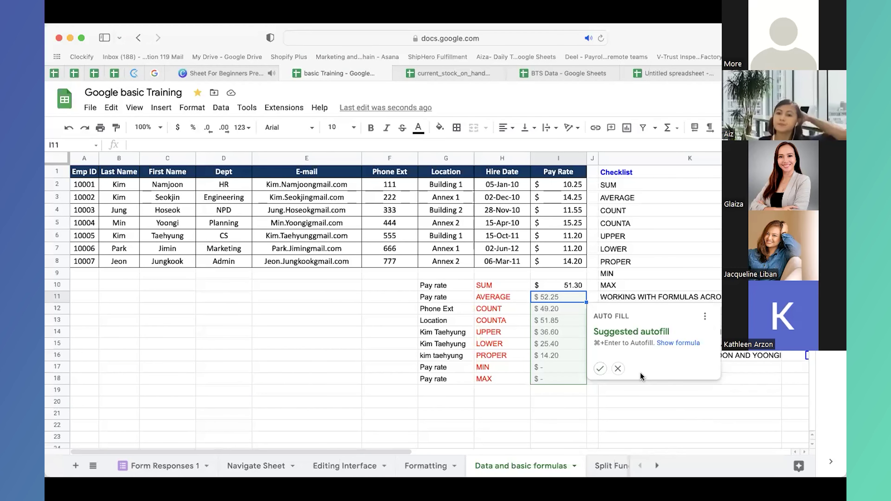
left_click(617, 368)
left_click(567, 284)
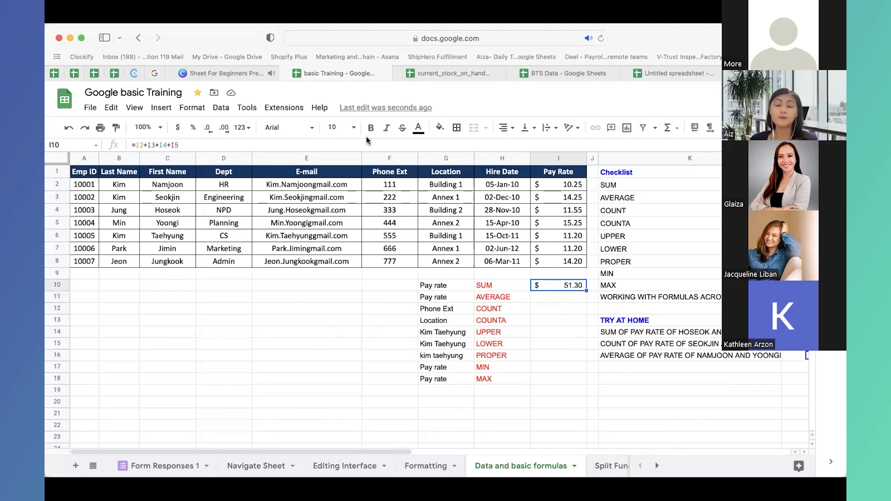
left_click(140, 145)
key("Escape")
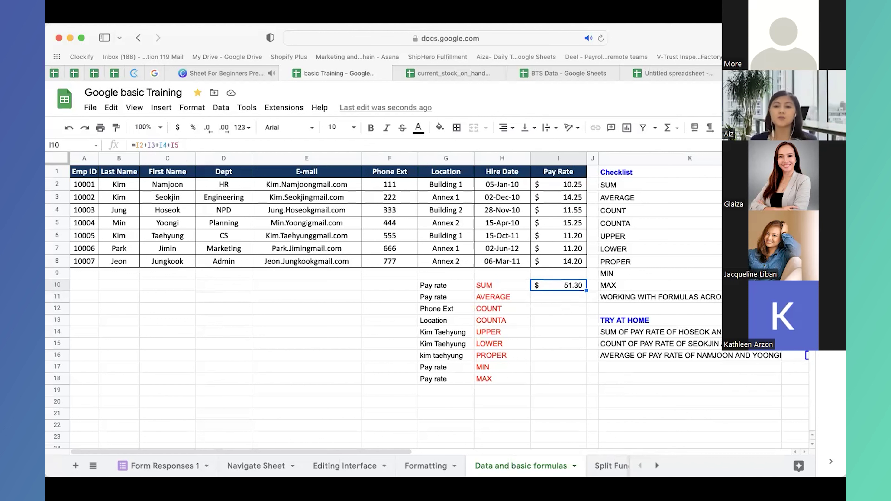
- Replace the formula in cell I10 with =SUM(I2:I8) to total the pay rates
type("=SU")
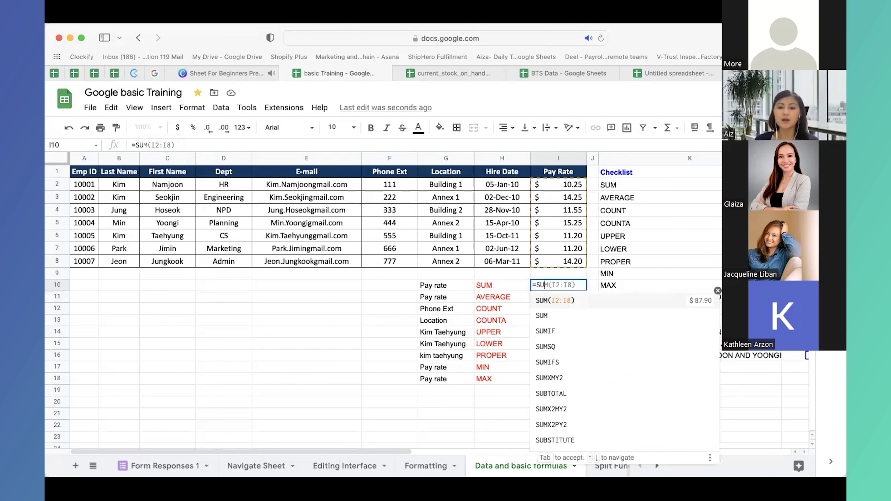
key("Escape")
type("=SUM")
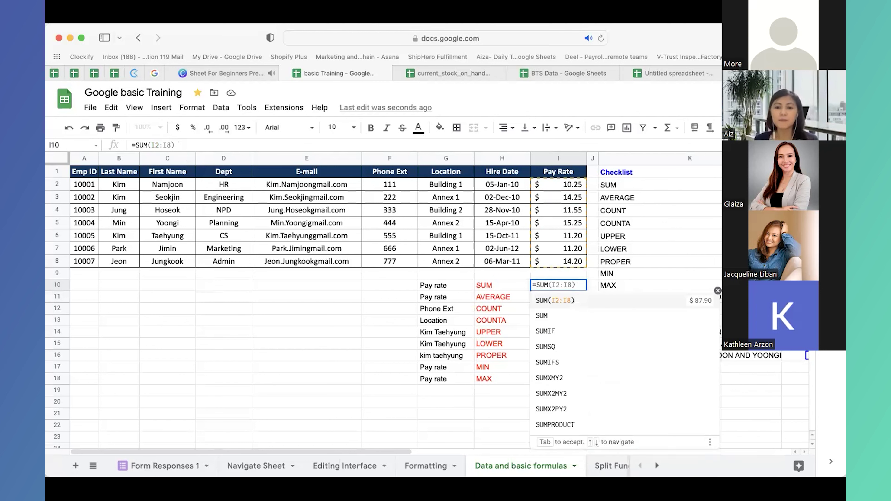
type("(")
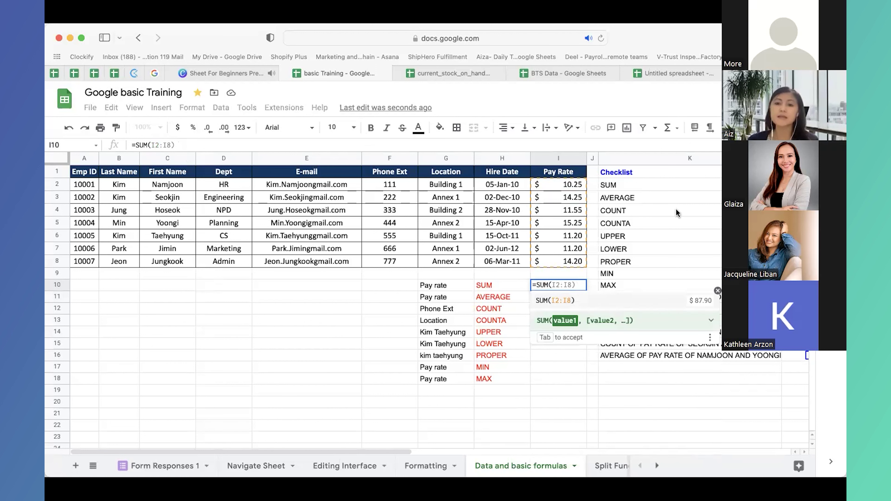
left_click_drag(581, 186, 579, 262)
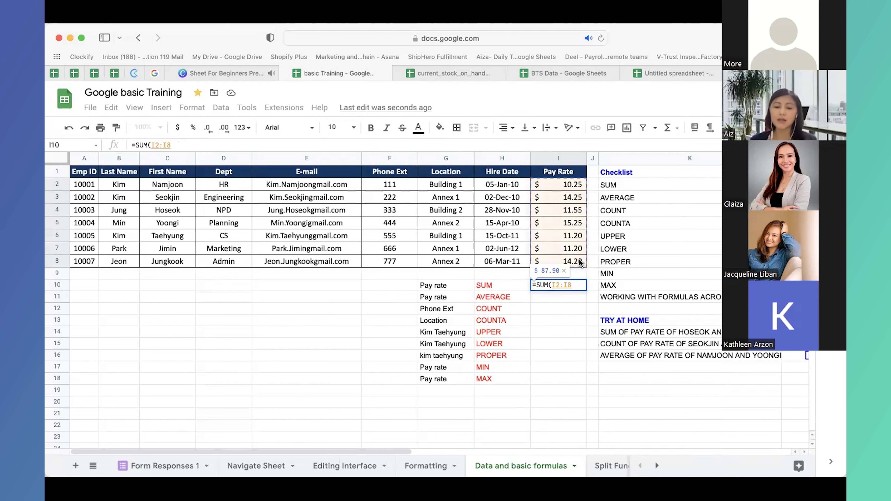
type(")")
key("Return")
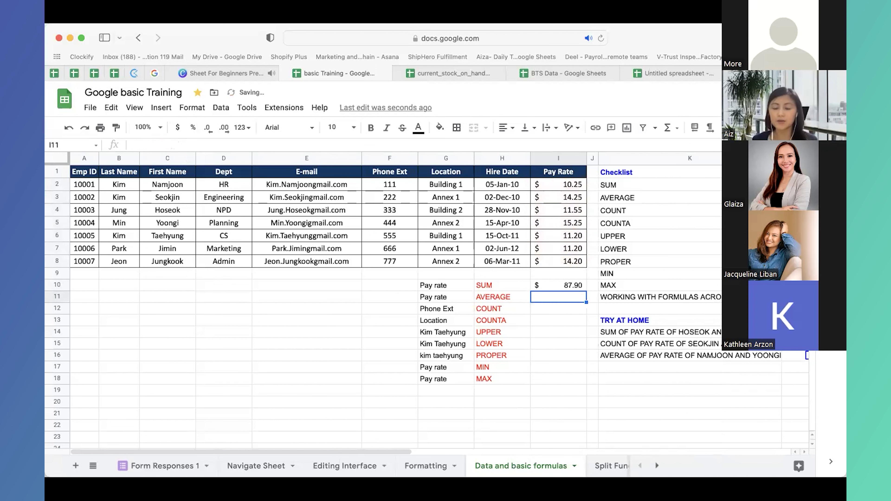
- Check the SUM formula in I10 against the quick summary statistics for the pay rates in I2:I8
left_click(570, 286)
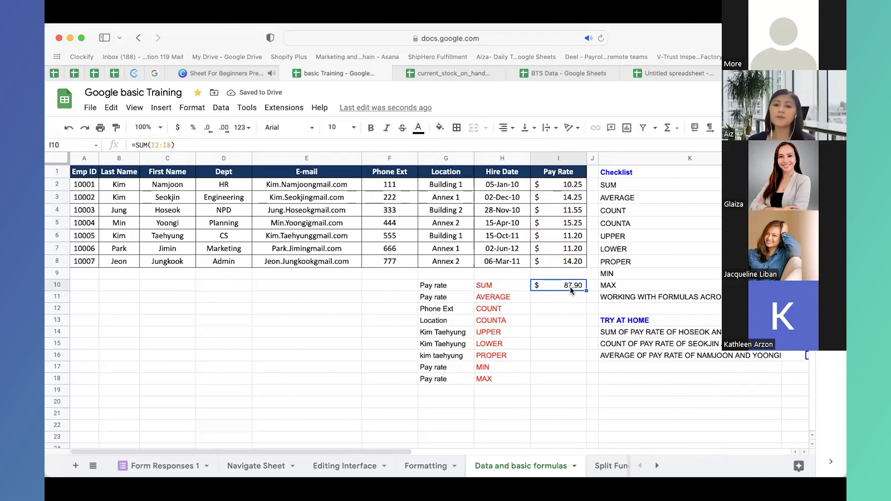
left_click_drag(566, 190, 571, 262)
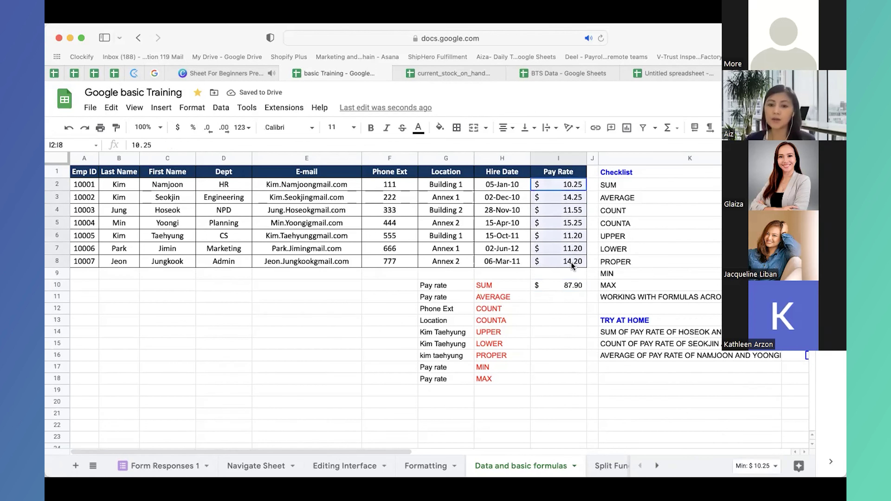
left_click(749, 467)
left_click(743, 464)
left_click(742, 467)
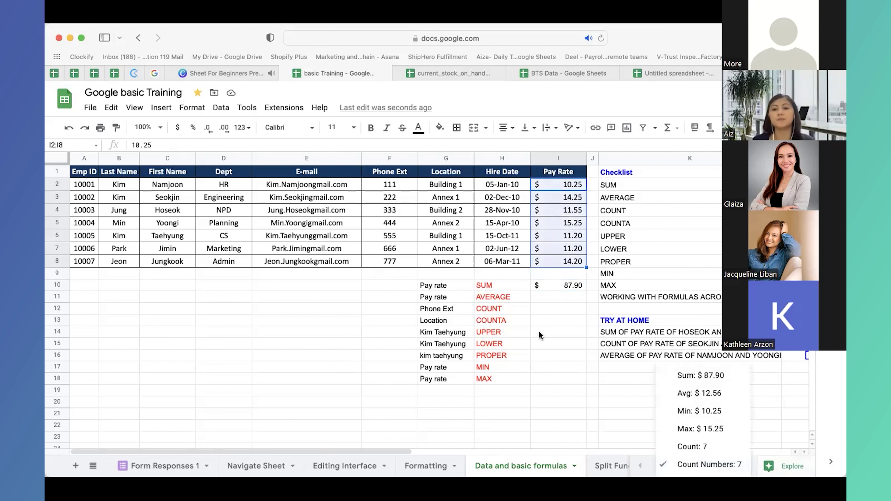
left_click(542, 320)
left_click(571, 286)
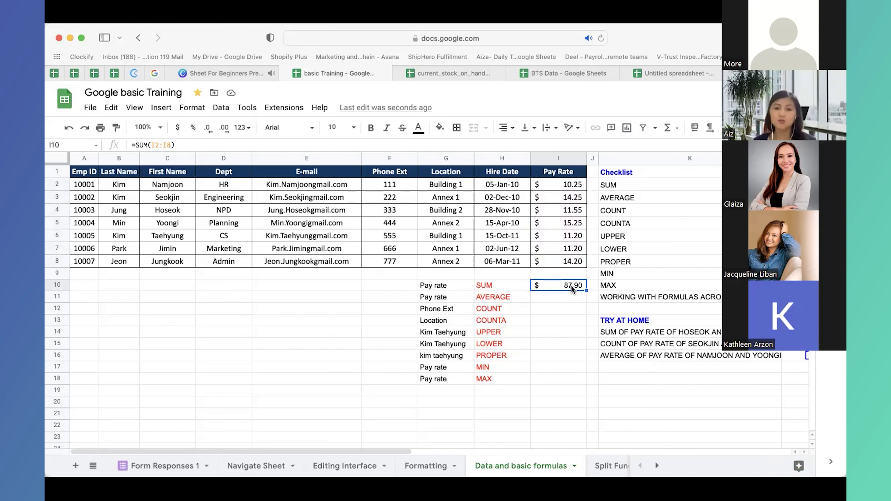
- Start a formula with =AVE in cell I11, beside the AVERAGE label, to find the averaging function
key("Left")
key("Down")
key("Right")
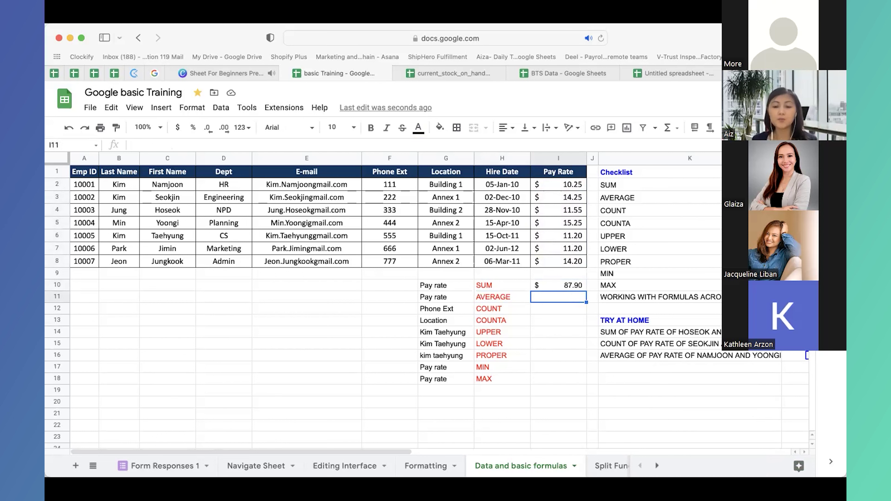
type("=A")
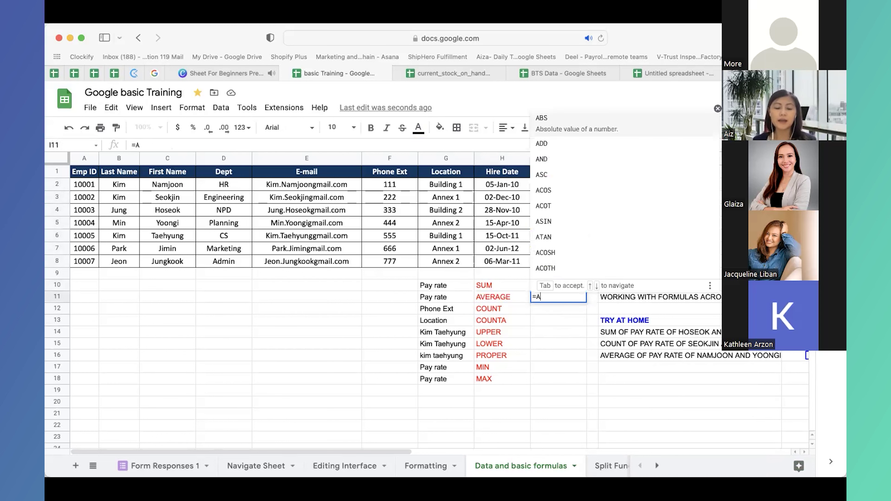
type("V")
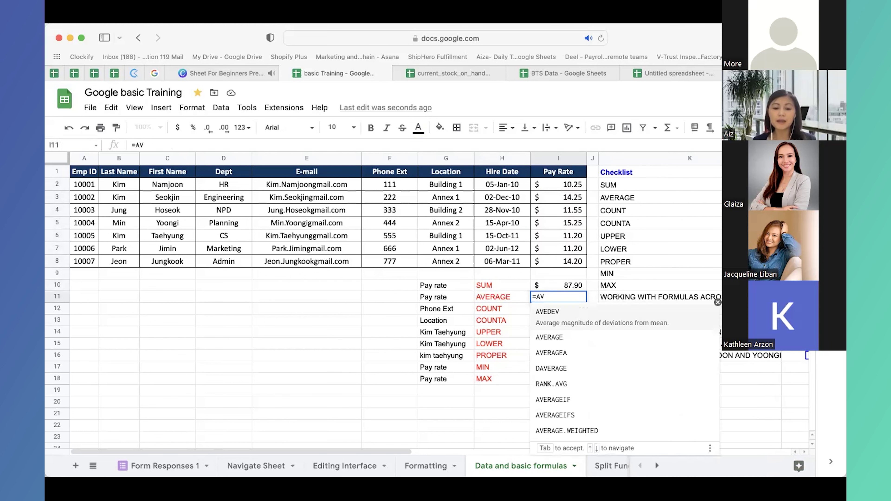
type("E")
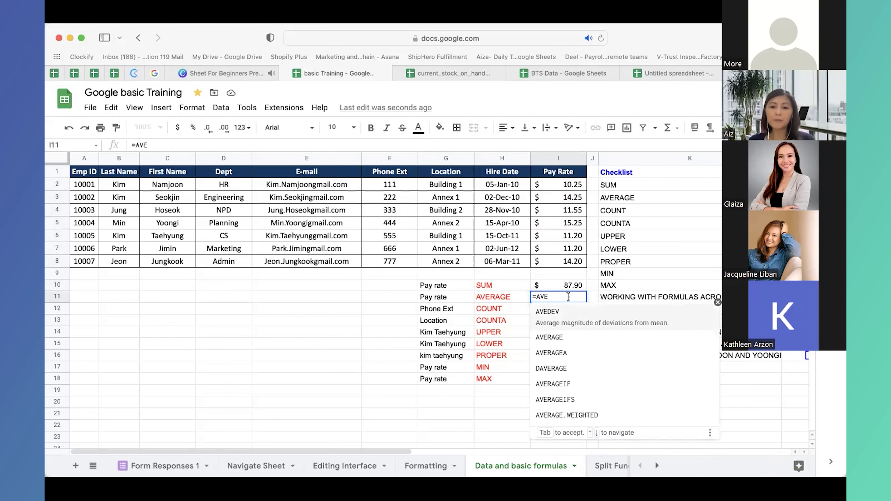
key("Tab")
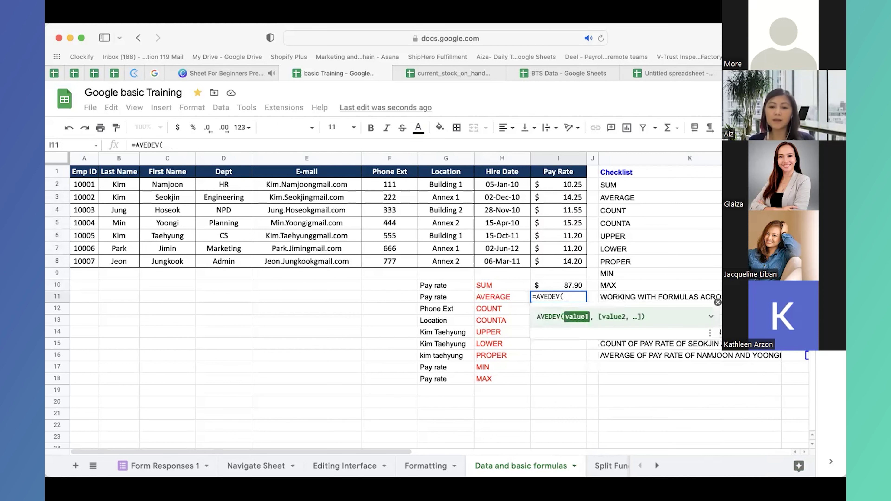
key("BackSpace")
key("BackSpace")
key("BackSpace")
key("BackSpace")
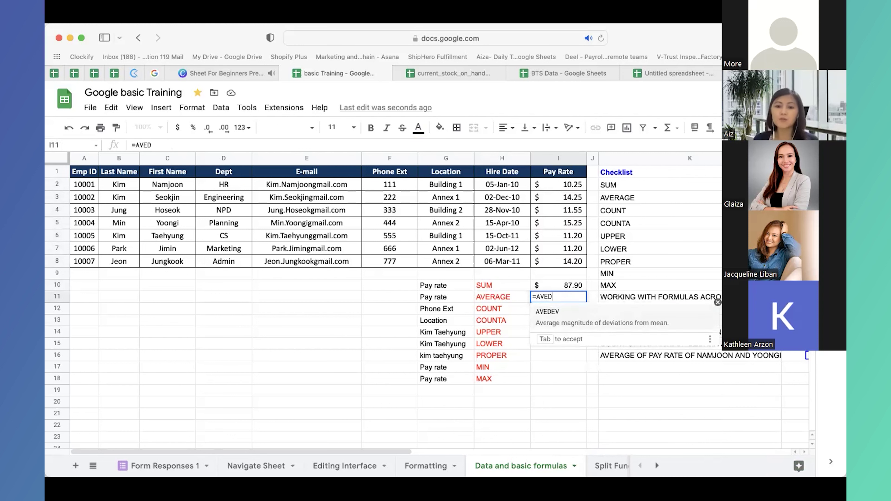
- Complete the formula in cell I11 as =AVERAGE(I2:I8) to average the pay rates
type("RA")
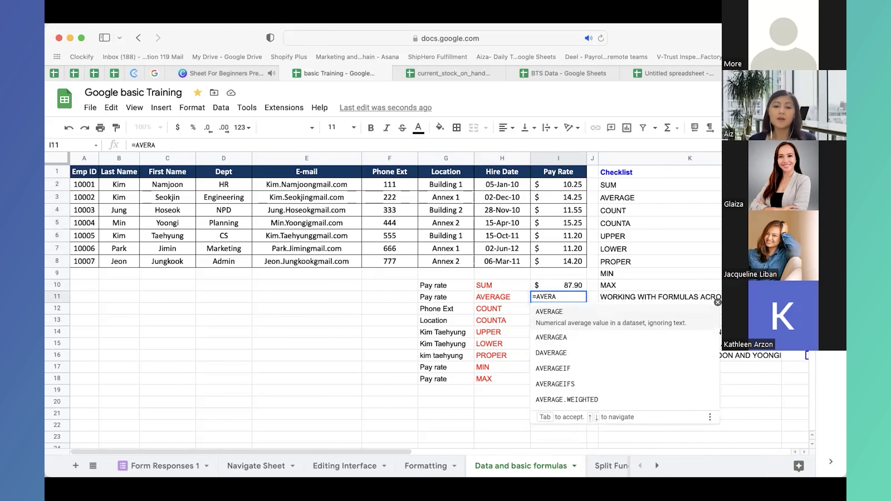
left_click(567, 320)
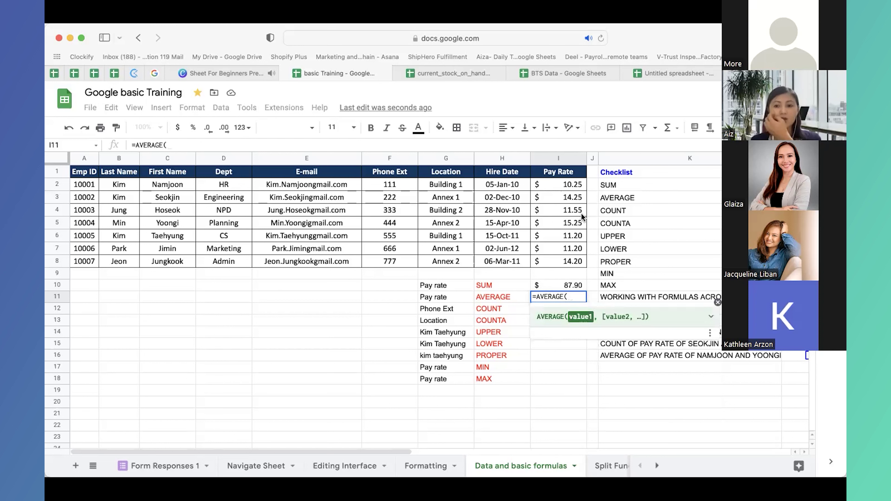
left_click_drag(570, 184, 568, 262)
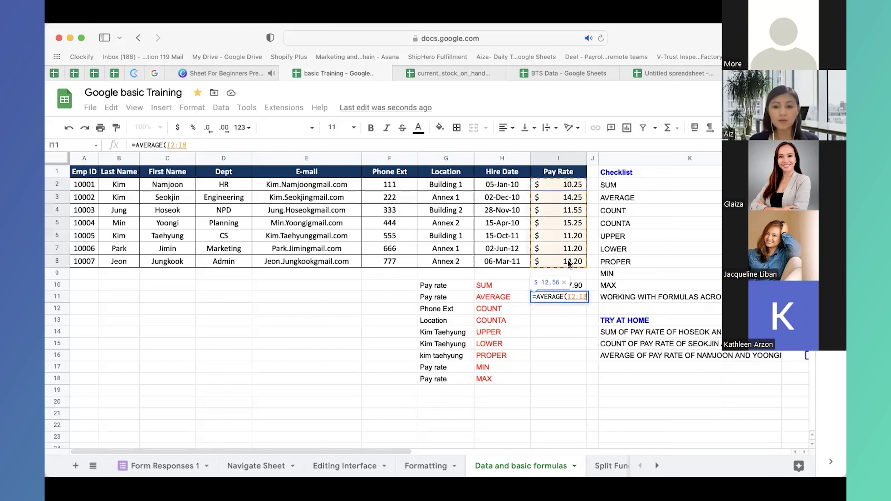
type("(")
key("BackSpace")
type(")")
key("Return")
key("Up")
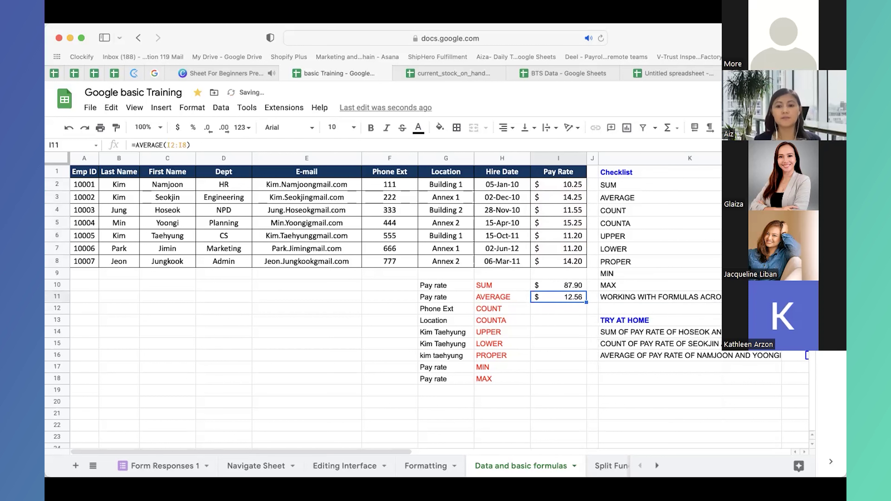
- Check the AVERAGE result in I11 against the quick summary statistics for the pay rates in I2:I8
left_click_drag(560, 184, 560, 263)
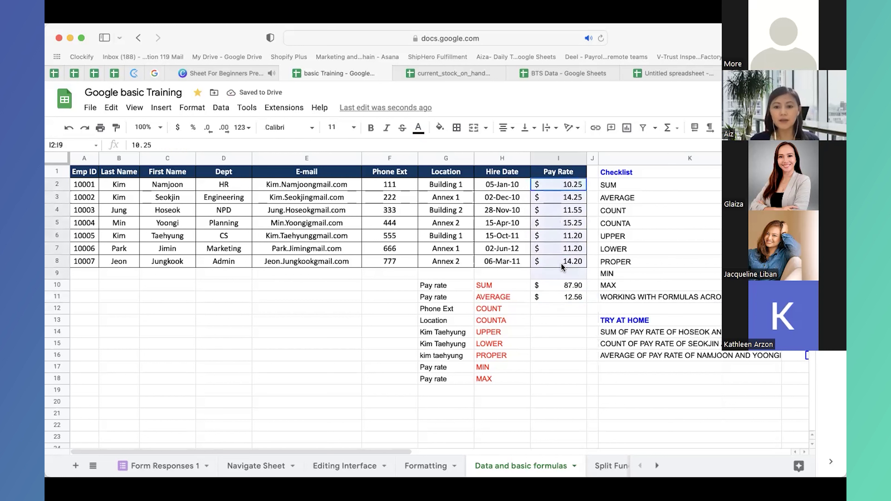
left_click(744, 466)
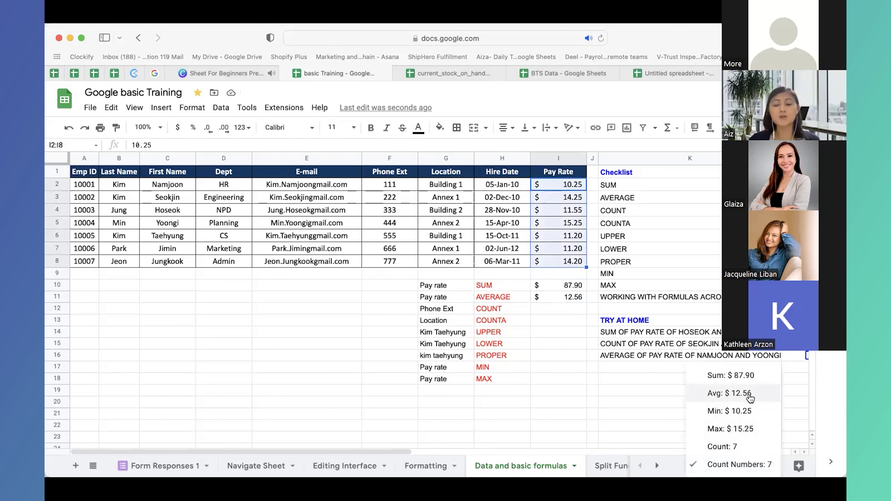
left_click(550, 305)
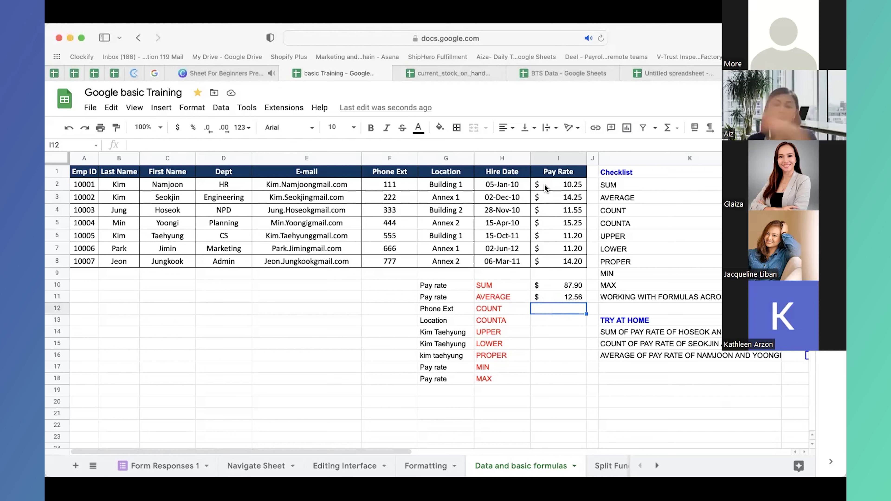
- Compare the quick counts for the numeric pay rates in I2:I8 and the text first names in C2:C8
left_click_drag(561, 186, 574, 267)
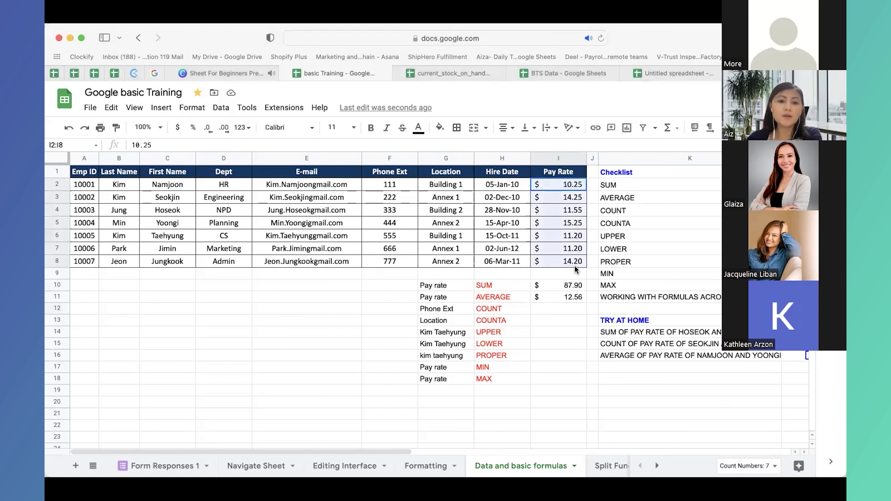
left_click_drag(167, 184, 167, 261)
left_click(572, 187)
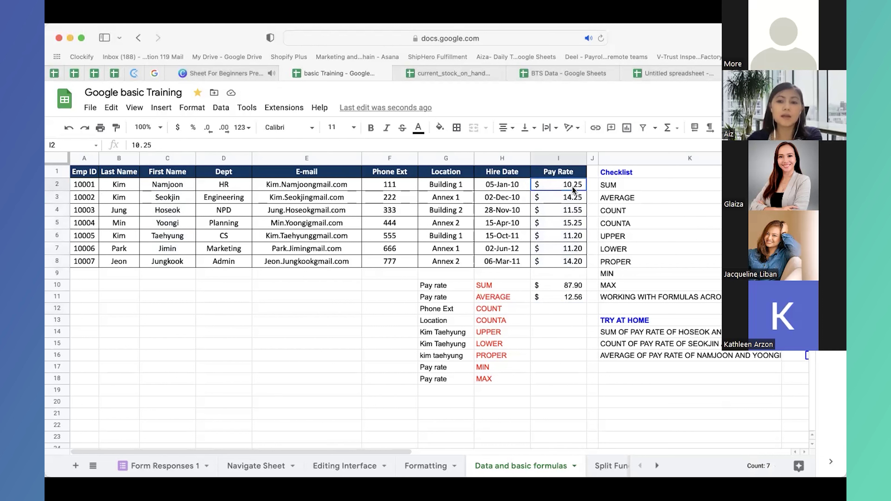
left_click_drag(572, 187, 574, 262)
- Enter =COUNT(I2:I8) in cell I12 and check it against the quick count of the pay rates
left_click(569, 307)
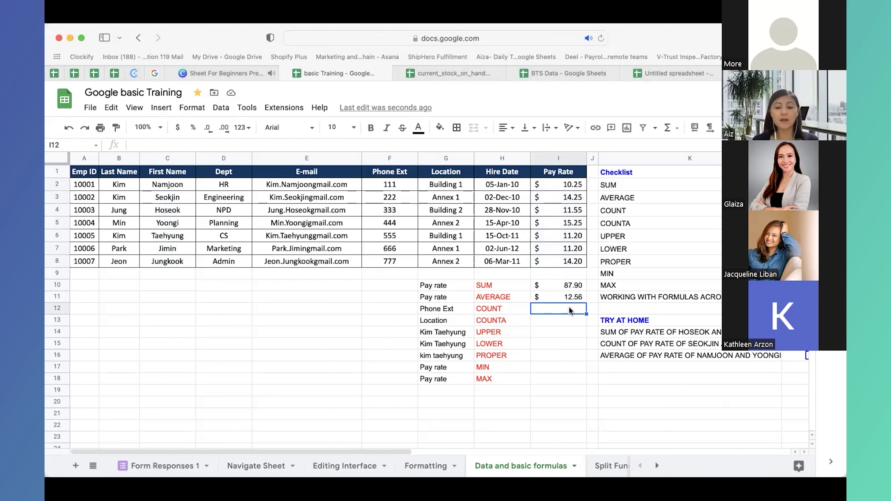
type("=COUNT")
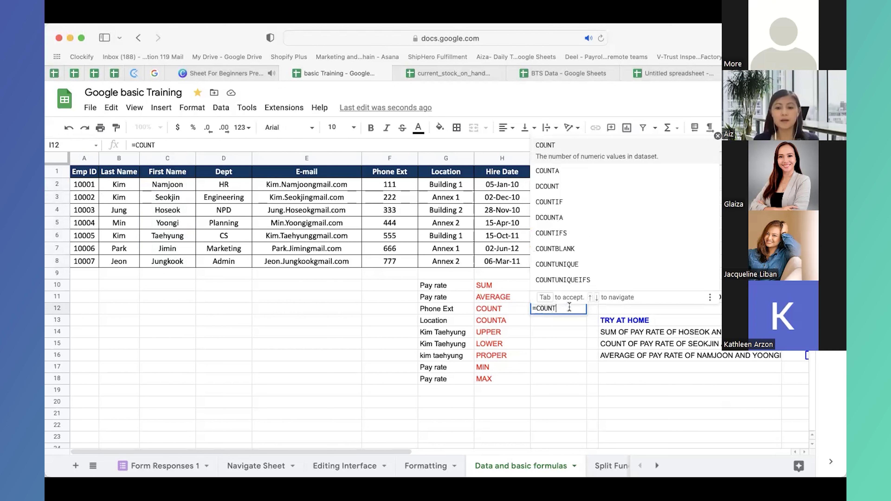
type("(")
left_click_drag(556, 182, 562, 261)
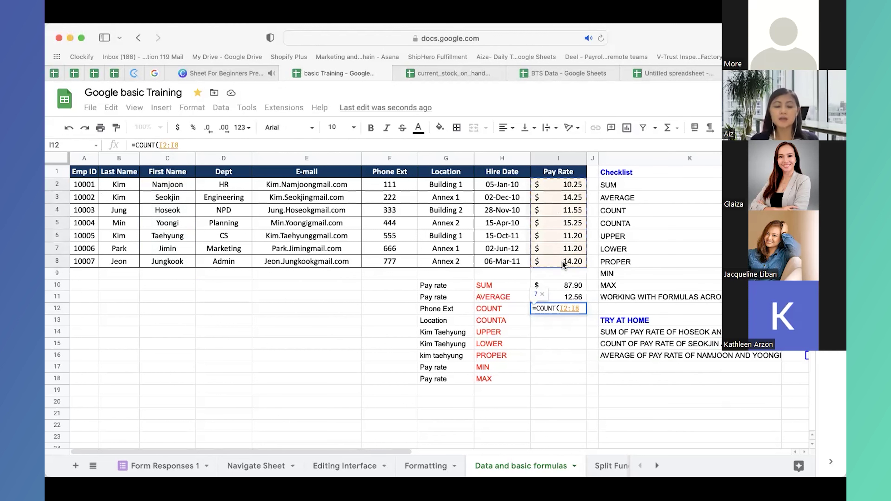
key("Return")
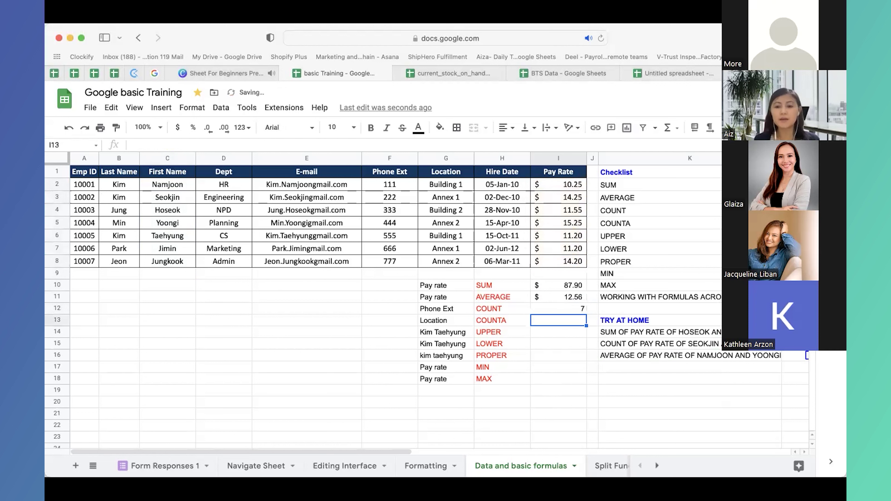
left_click_drag(557, 184, 566, 262)
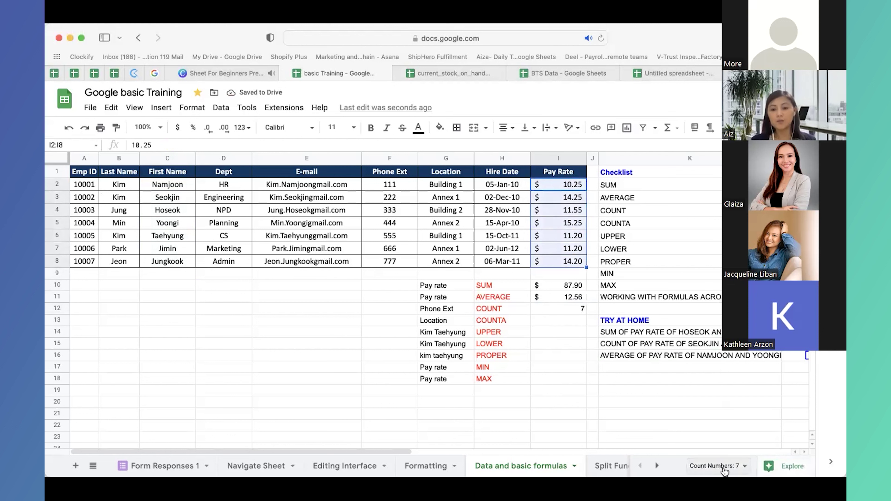
left_click(567, 309)
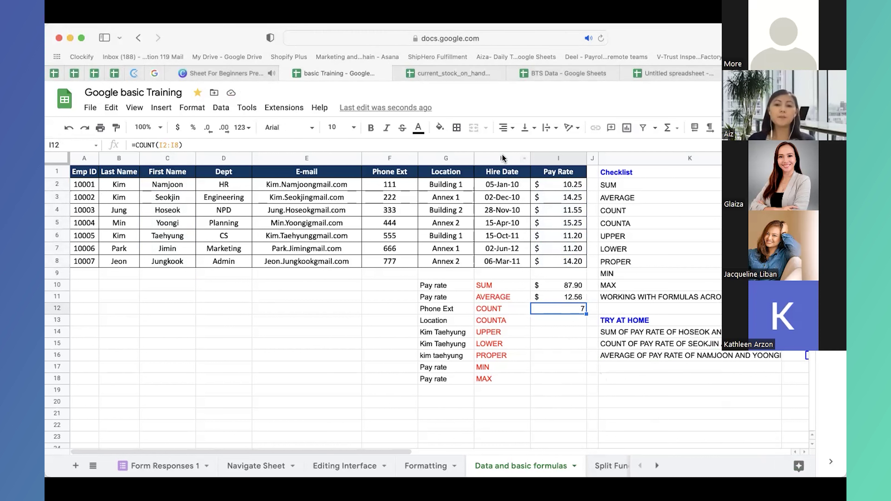
- Copy the locations in G2:G8 over the pay rates in I2:I8 to test the COUNT formula on text
left_click_drag(462, 185, 462, 262)
key("ctrl+c")
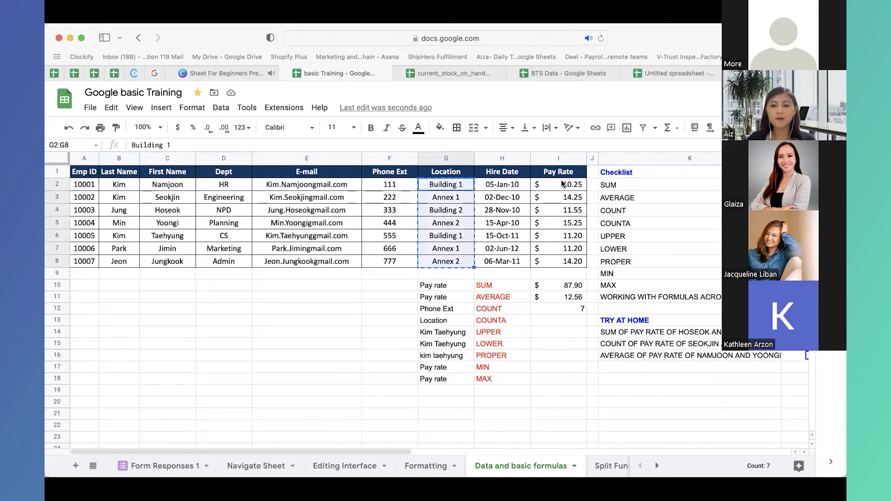
left_click(561, 183)
key("ctrl+v")
left_click(568, 307)
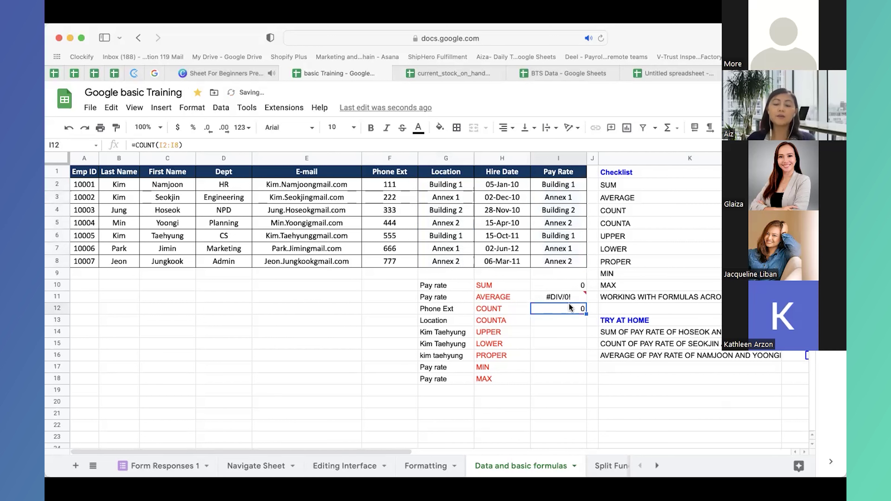
- Highlight cell I12 with a red fill, and undo both the fill and the pasted locations
left_click(439, 128)
left_click(457, 248)
left_click(541, 367)
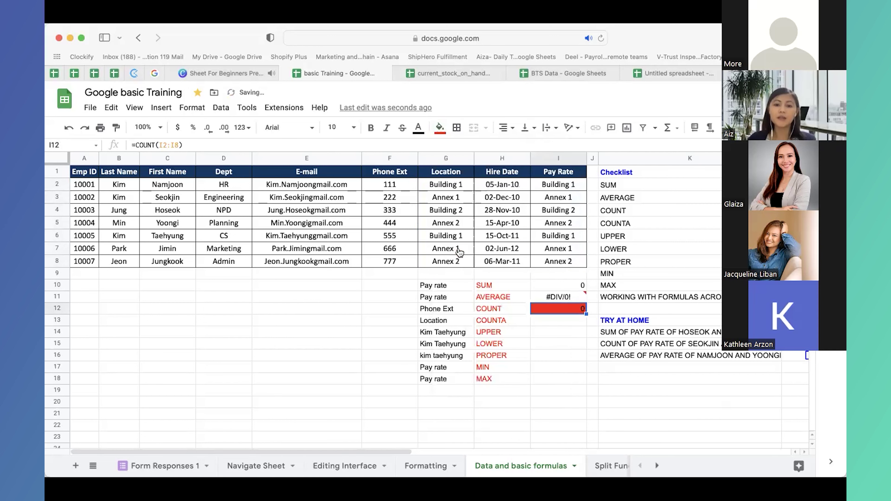
key("ctrl+z")
key("ctrl+z")
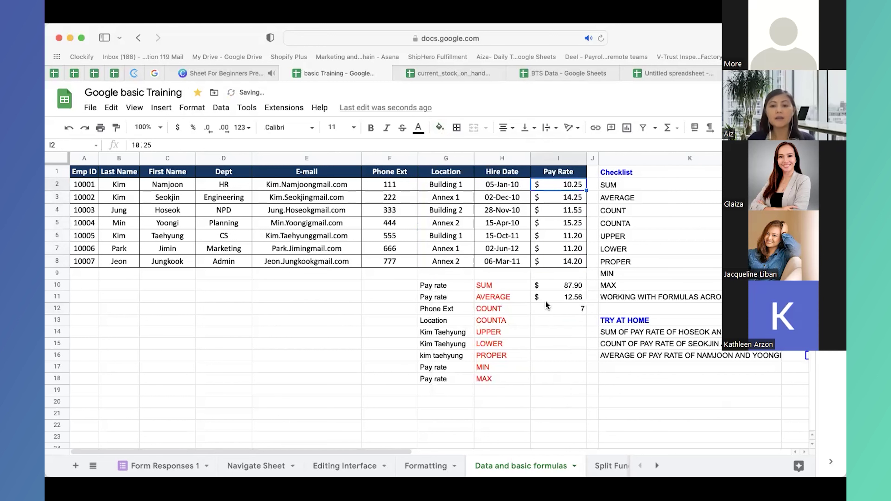
left_click_drag(528, 319, 560, 320)
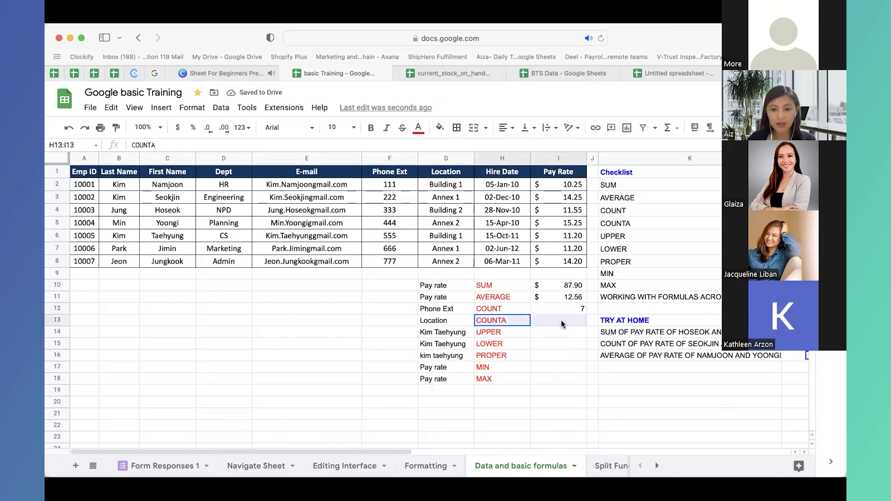
left_click(549, 320)
type("=COUNT")
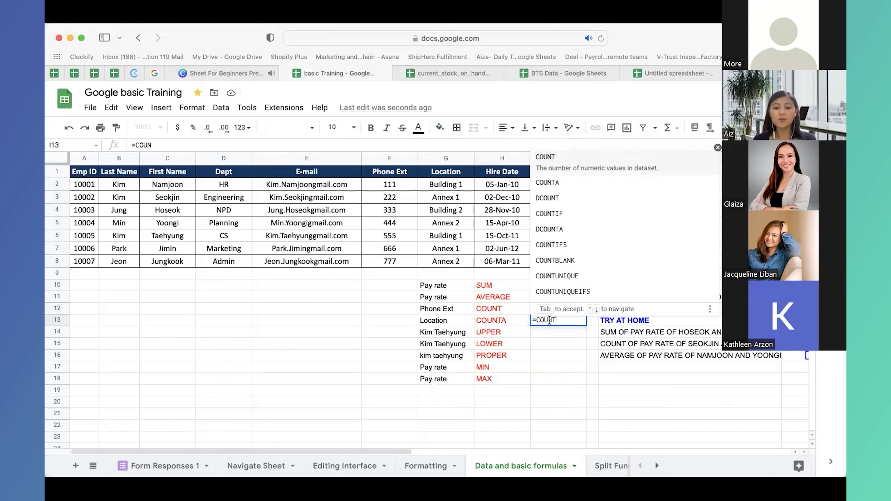
type("(")
key("BackSpace")
type("A(")
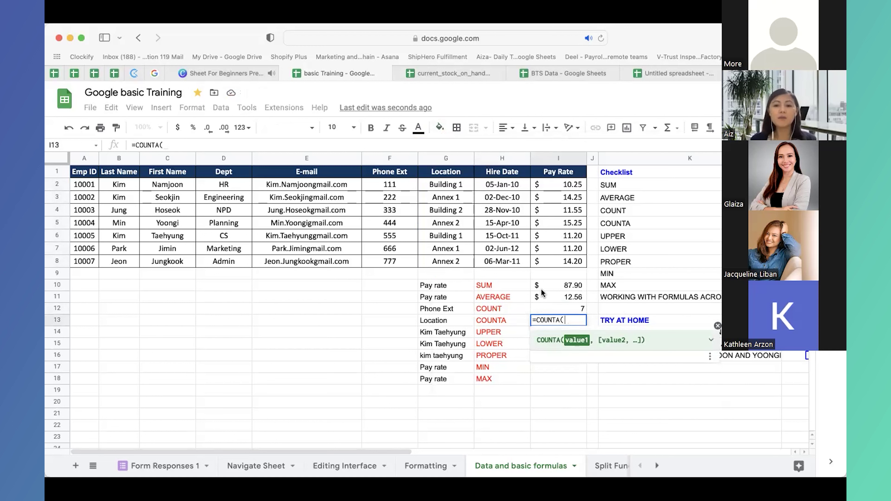
left_click(567, 318)
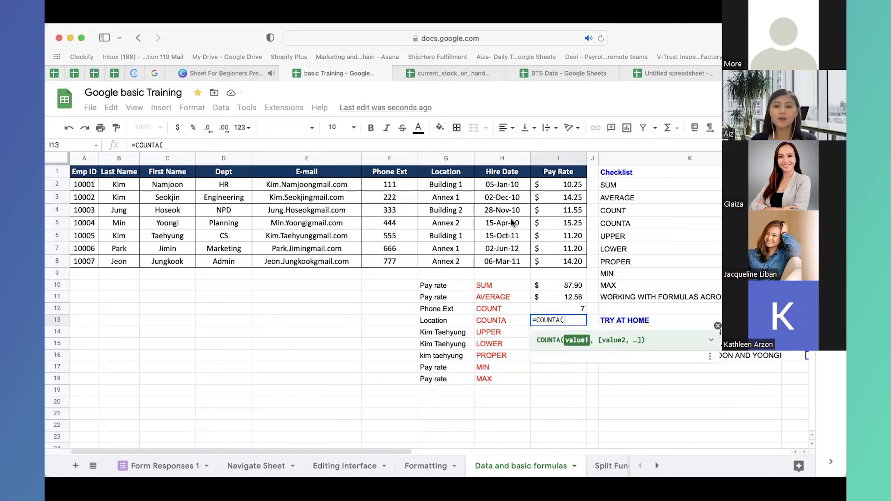
key("Escape")
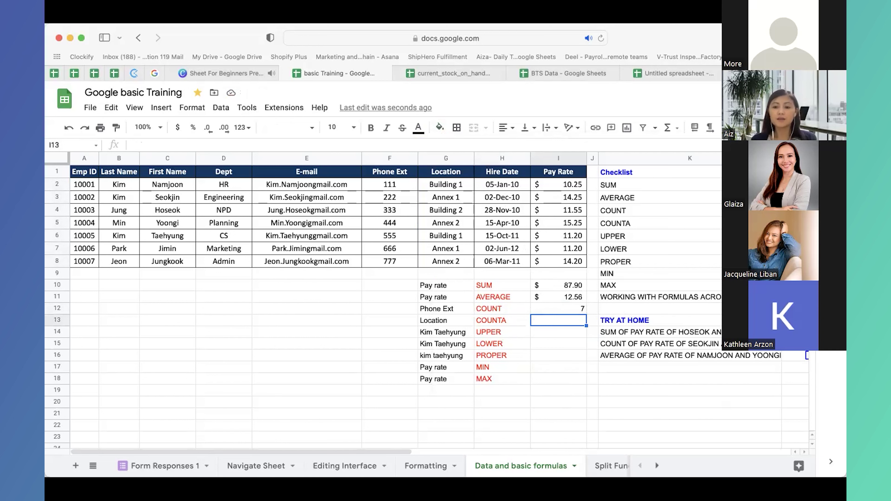
type("=COU")
key("Escape")
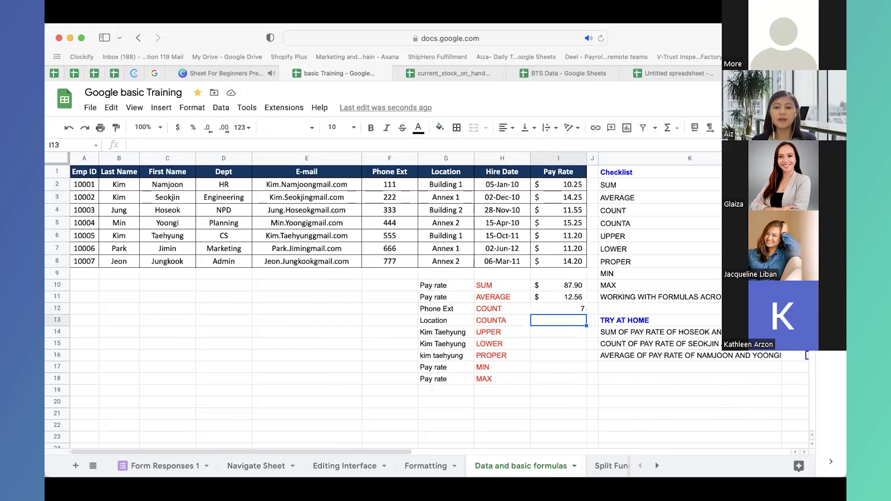
- Enter =COUNTA(G2:G8) in cell I13 to count the location entries
type("=COUNTA")
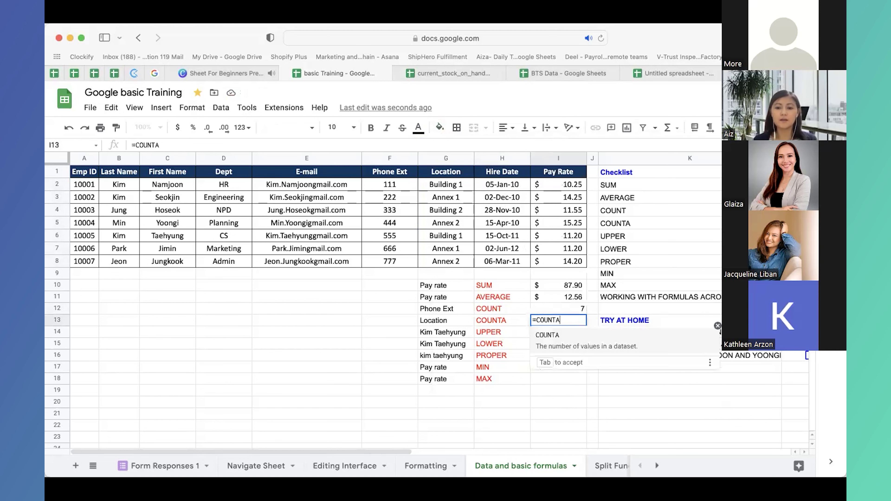
type("(")
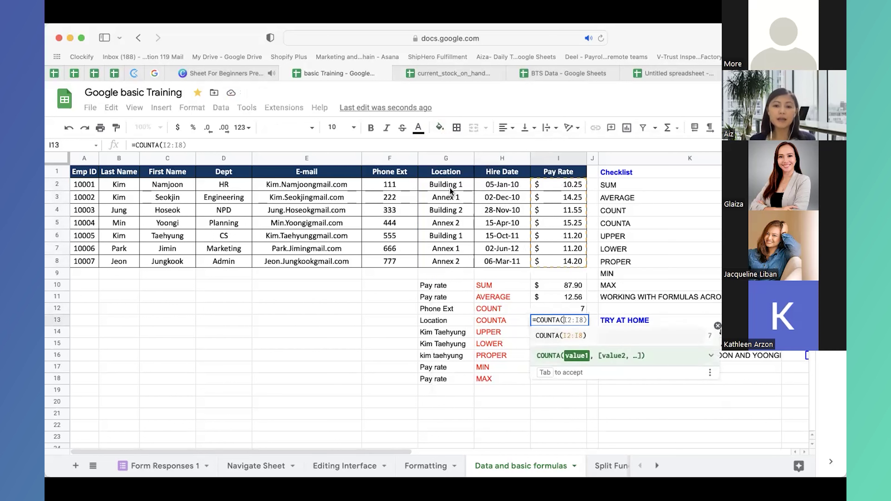
left_click_drag(453, 187, 454, 268)
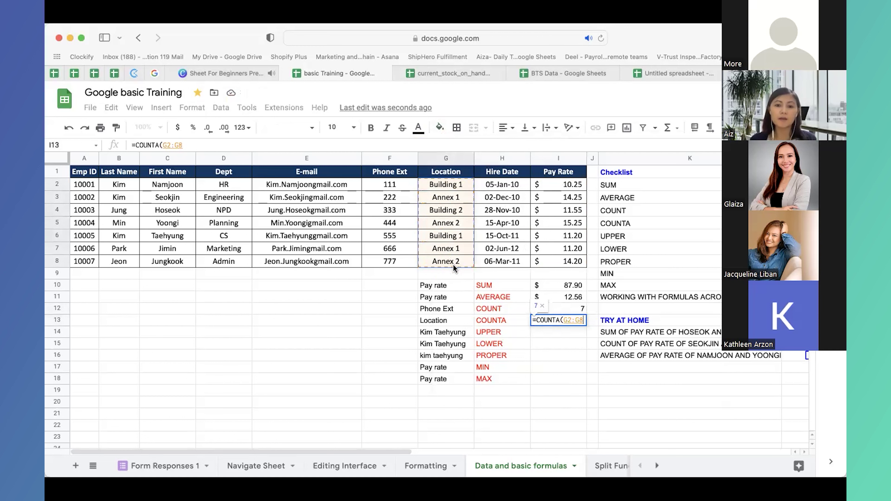
type(")")
key("Return")
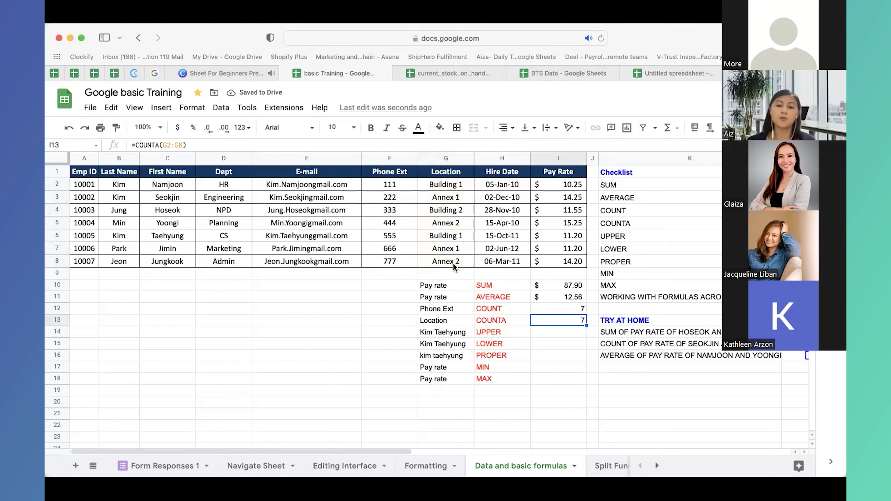
- Compare the COUNT formula in cell I12 with the COUNTA formula in cell I13
left_click(564, 310)
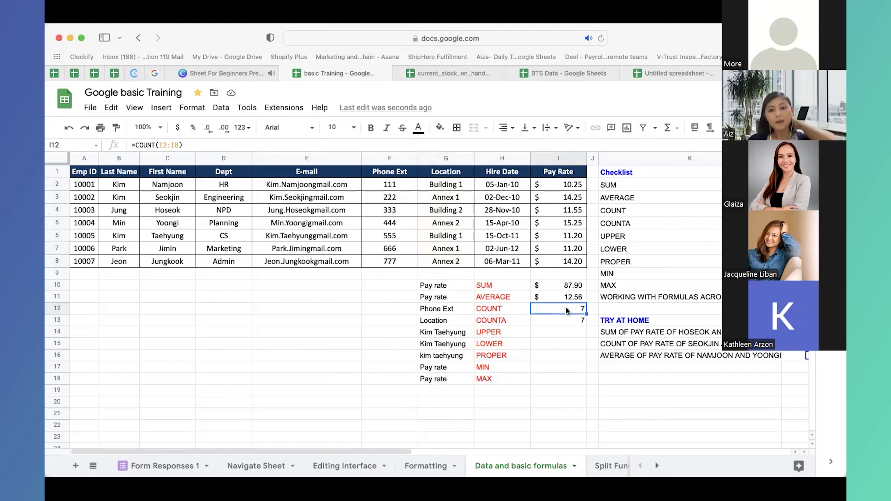
key("Down")
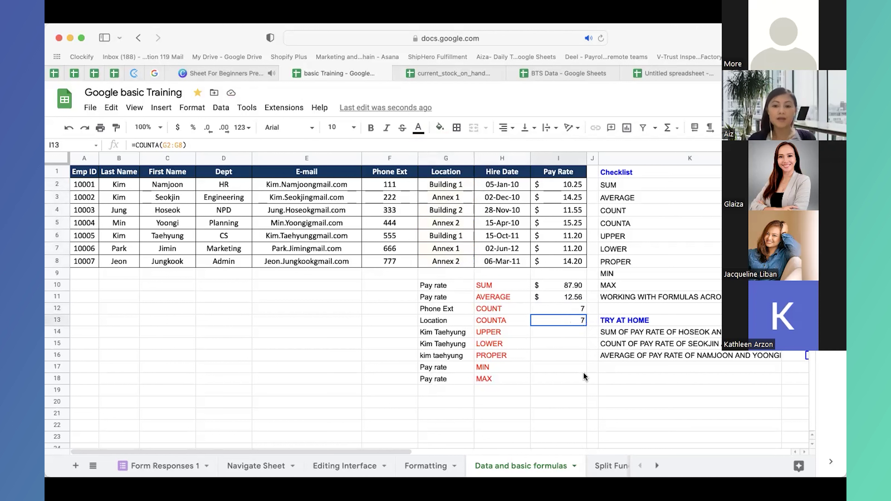
key("Left")
key("Right")
key("Up")
key("Left")
key("Down")
key("Right")
key("Left")
key("Right")
key("Left")
key("Left")
key("Right")
key("Right")
key("Left")
key("Left")
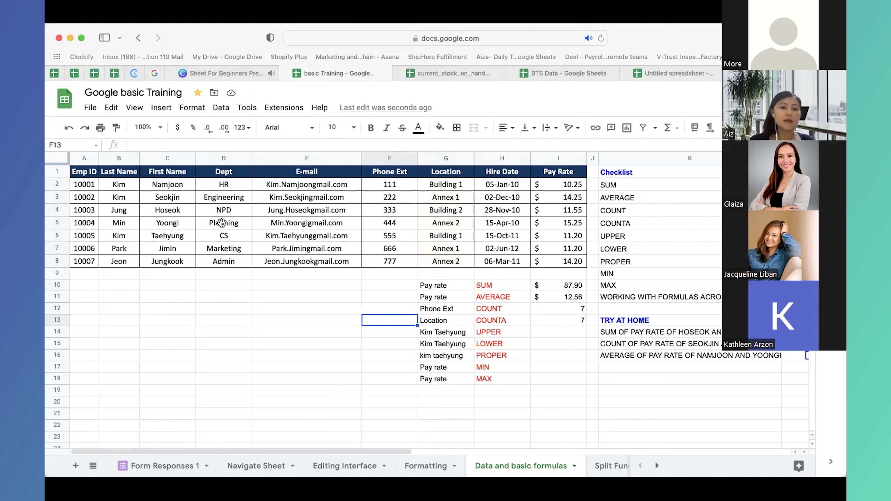
- Go through the First Name entries in C2:C8 as text data, and return to the COUNTA formula in I13
left_click(180, 185)
key("Down")
key("Down")
key("Down")
key("Down")
key("Down")
key("Down")
key("Down")
key("Down")
key("Down")
key("Down")
key("Down")
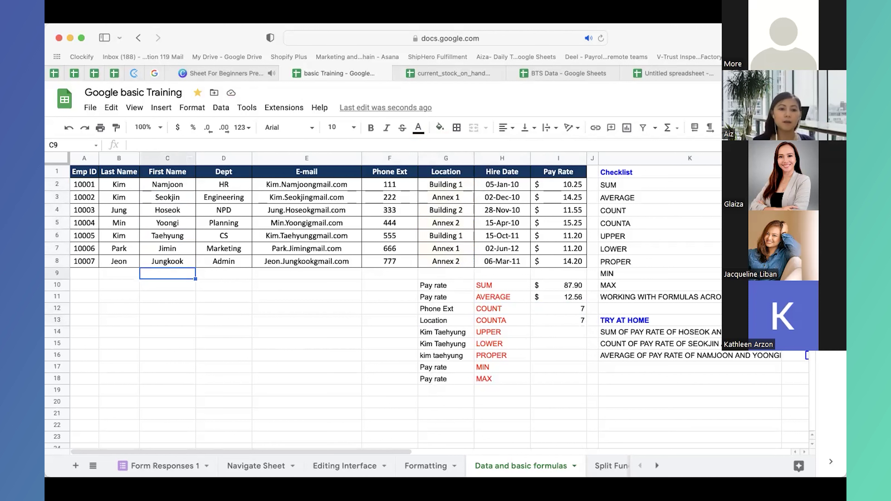
left_click(174, 185)
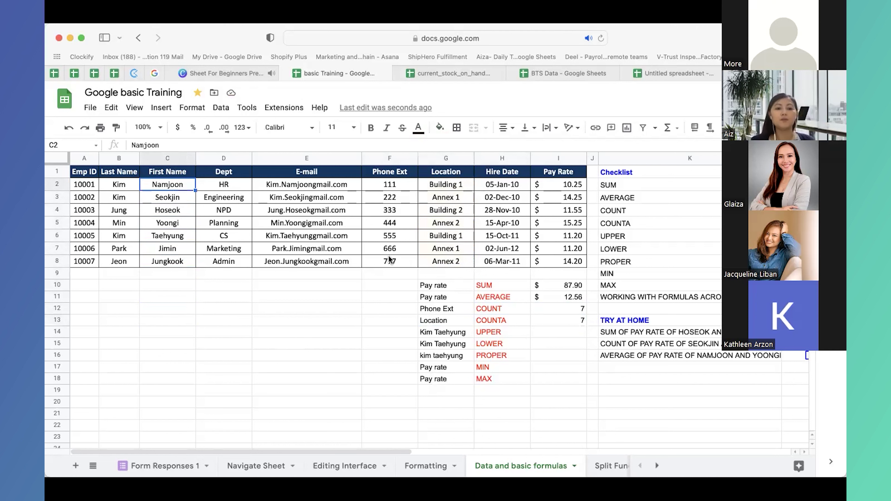
left_click(573, 323)
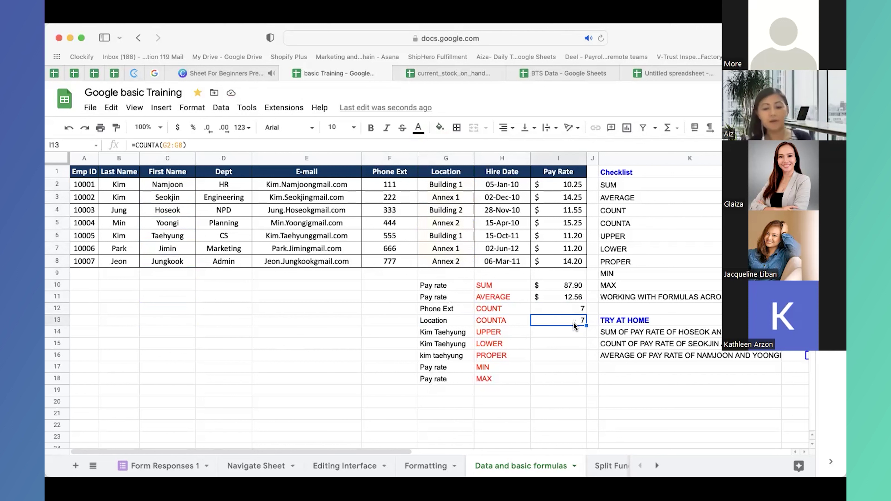
key("Down")
left_click(558, 332)
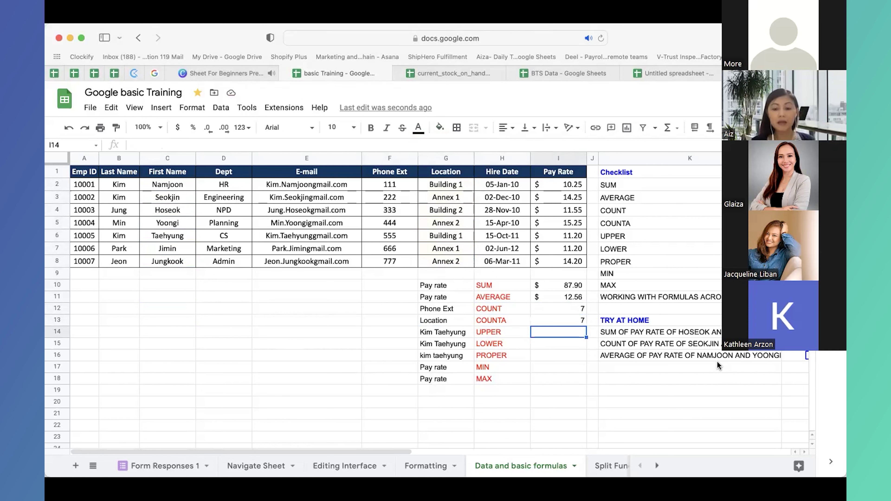
key("Left")
key("Left")
key("Left")
key("Left")
type("kin")
key("BackSpace")
key("BackSpace")
type("KIM")
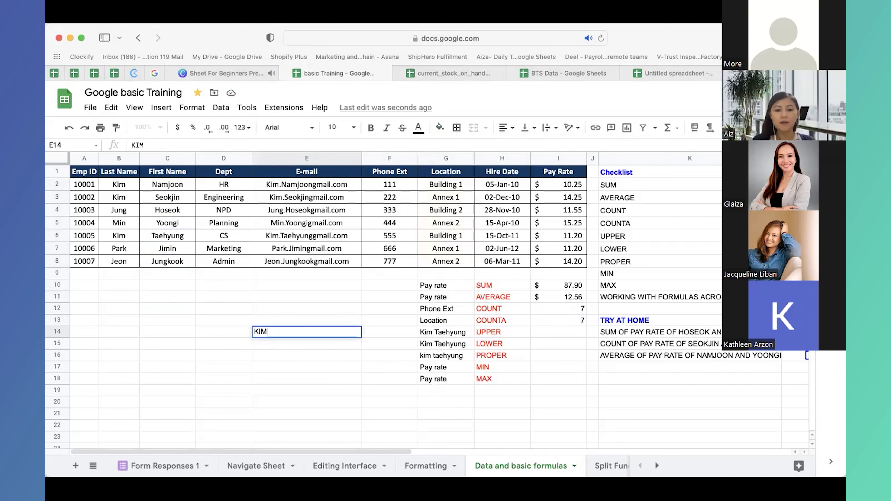
type(" TAEH")
key("Escape")
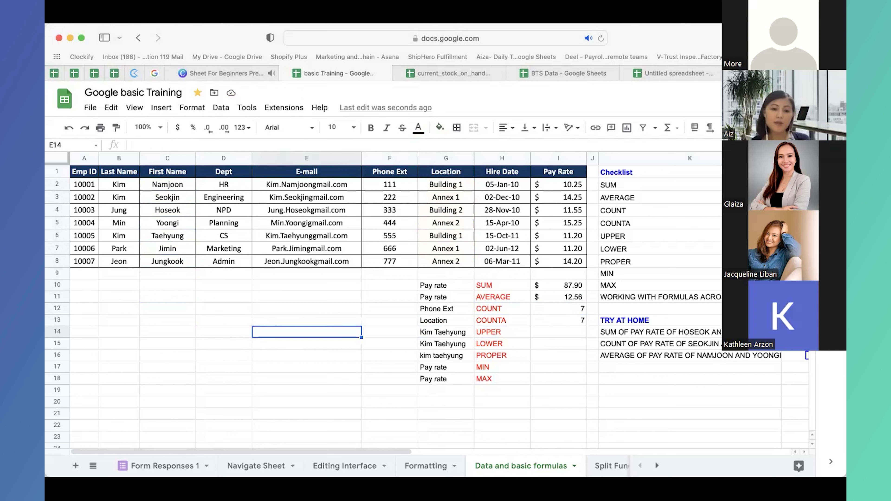
- Enter =upper(G14) in cell I14 and widen column I to fit the full uppercase name
key("Right")
key("Right")
key("Right")
key("Right")
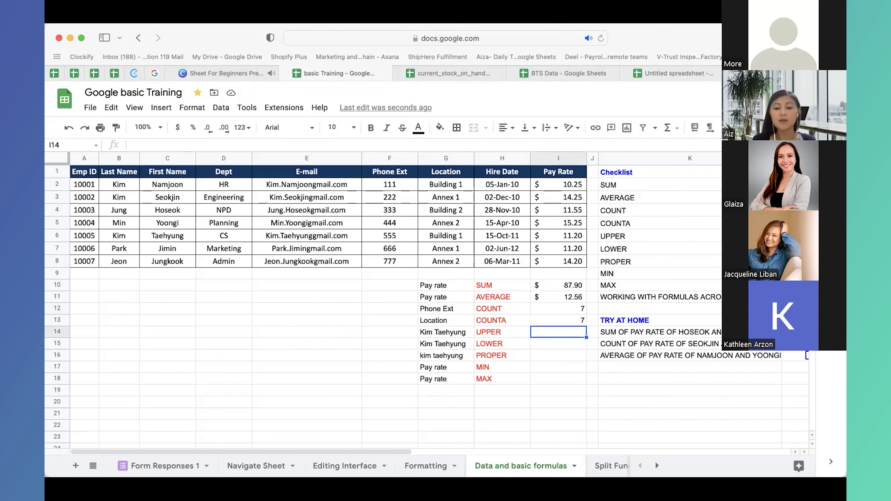
type("=upper")
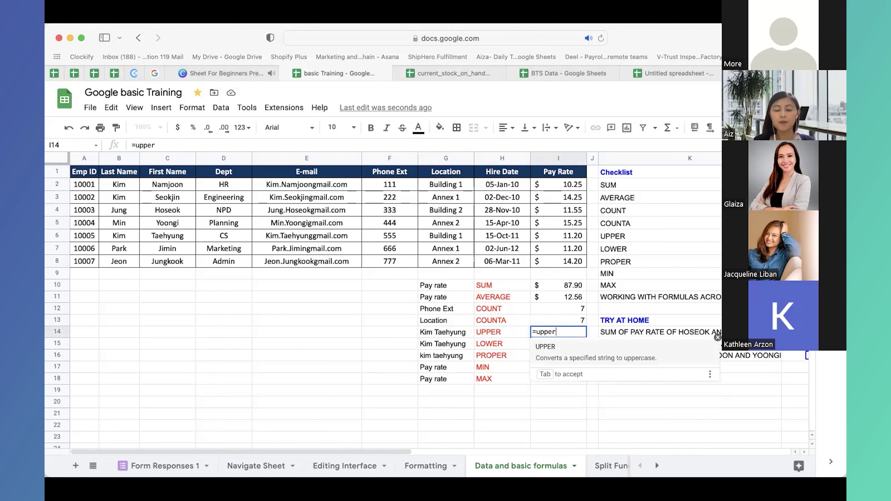
type("(")
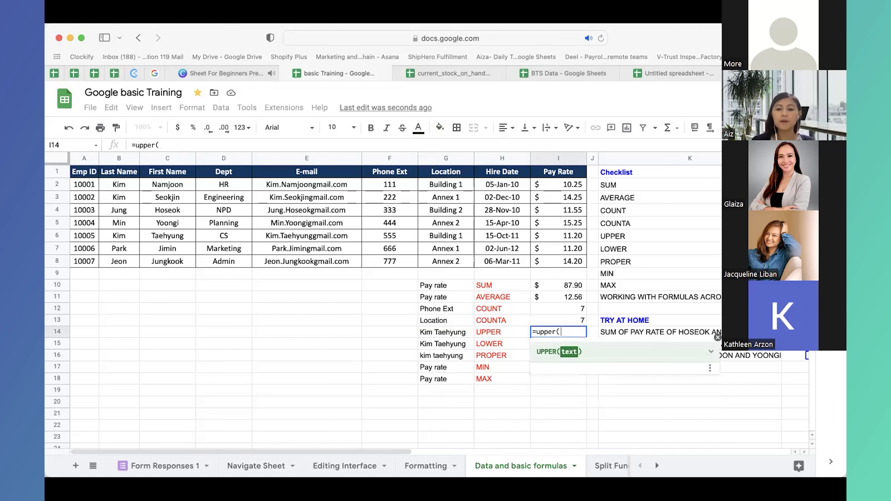
left_click(448, 333)
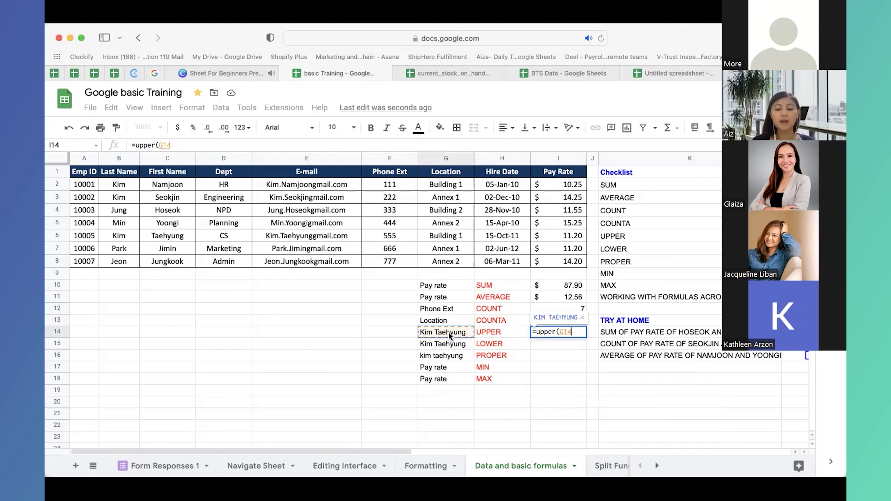
key("Return")
key("Up")
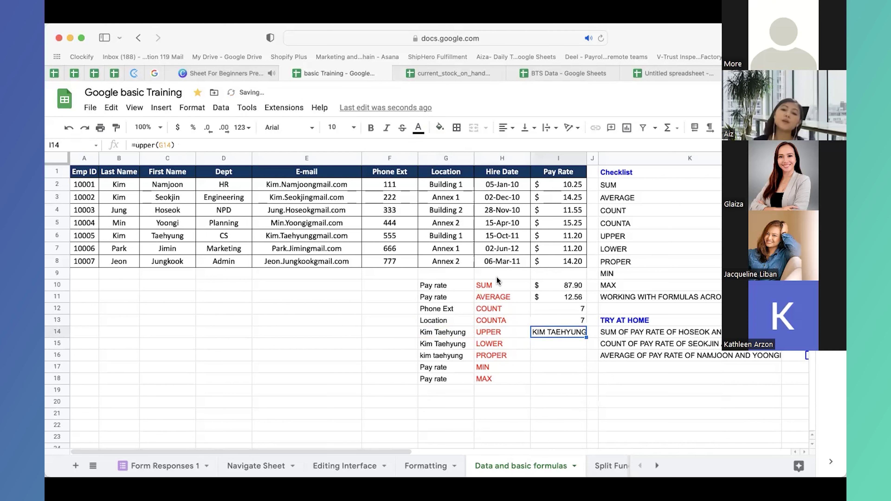
left_click_drag(587, 158, 601, 155)
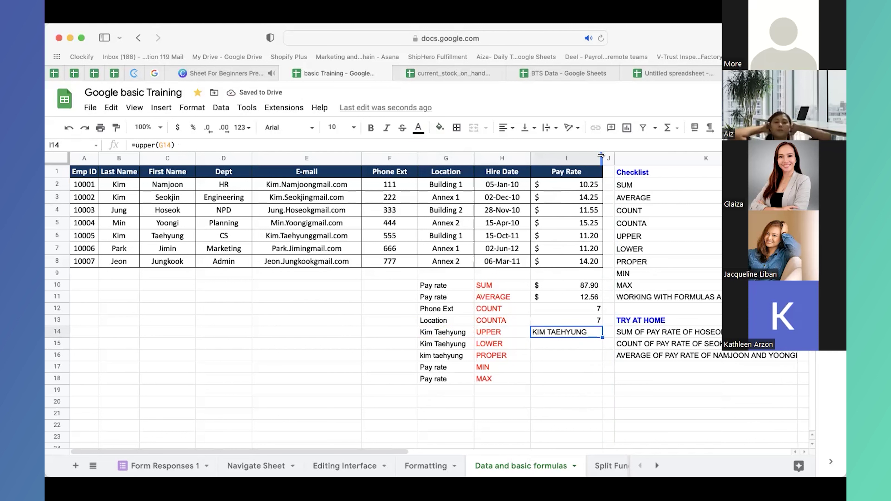
- Enter =lower(G15) in cell I15 to convert the name beside the LOWER label to lowercase
key("Down")
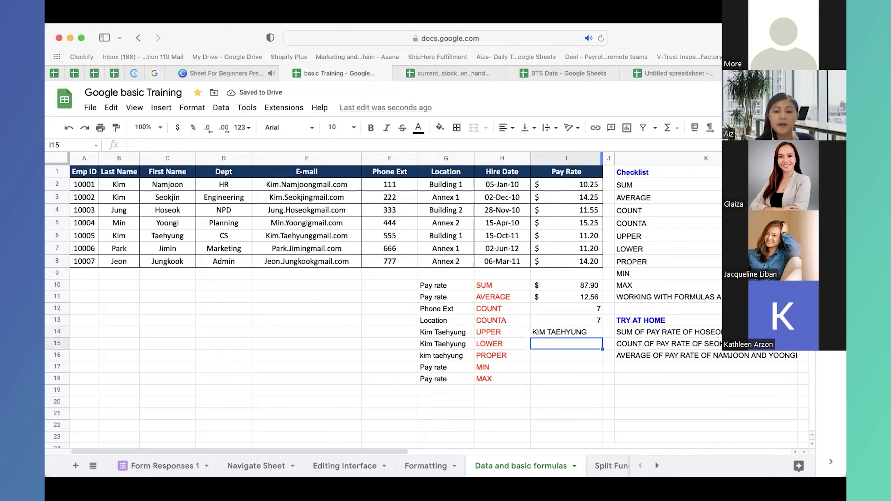
type("=")
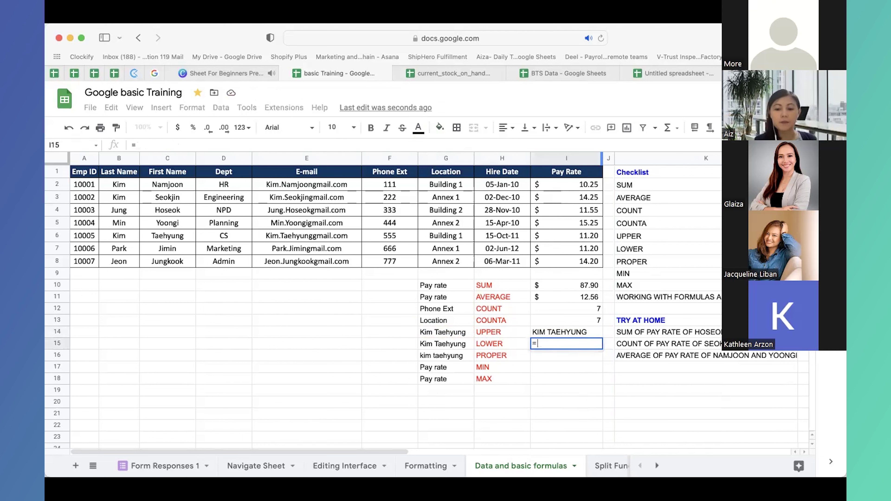
type("lower(")
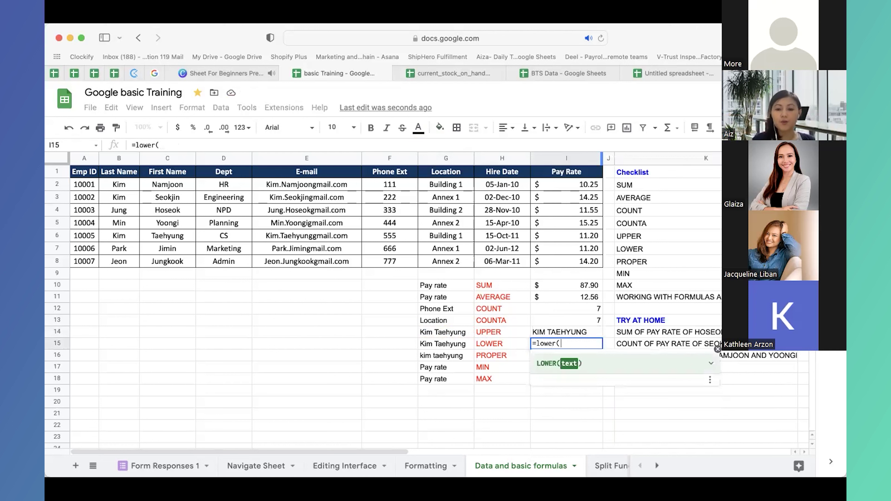
left_click(435, 347)
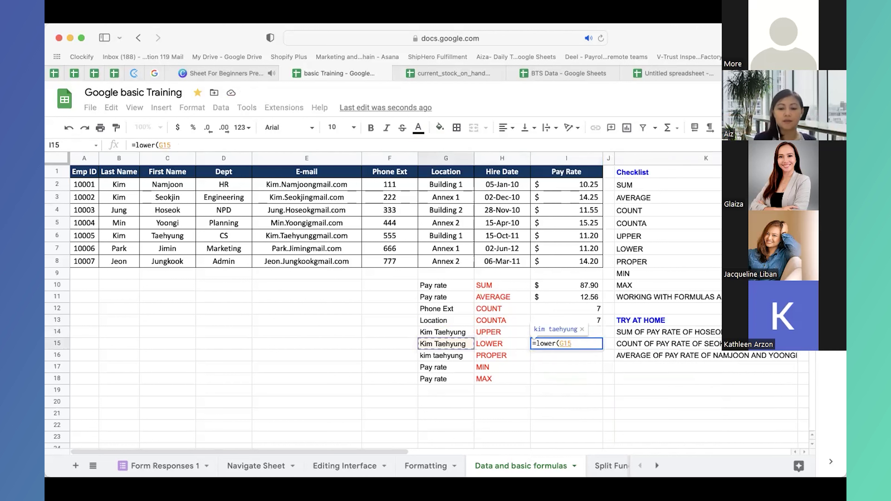
key("Return")
key("Up")
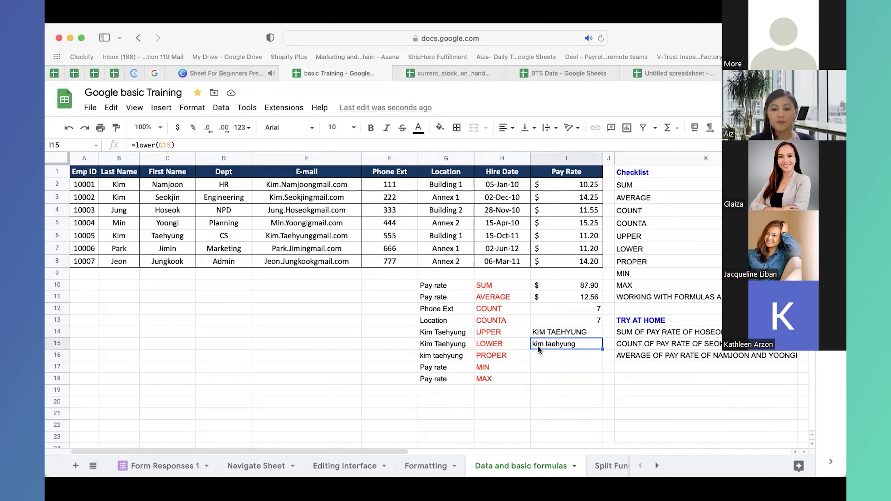
- Enter =proper(G16) in cell I16 to capitalize the name, and review the three text-case formulas in I14:I16
left_click(546, 357)
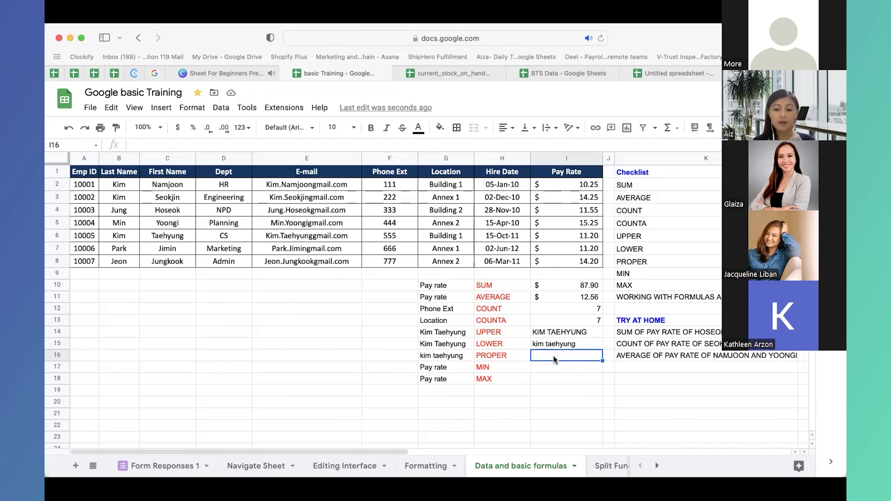
type("=pro")
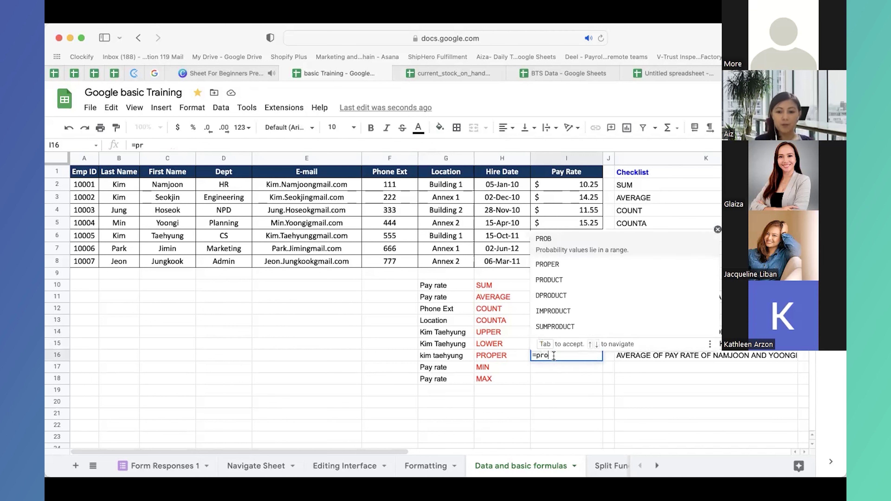
type("per(")
left_click(443, 358)
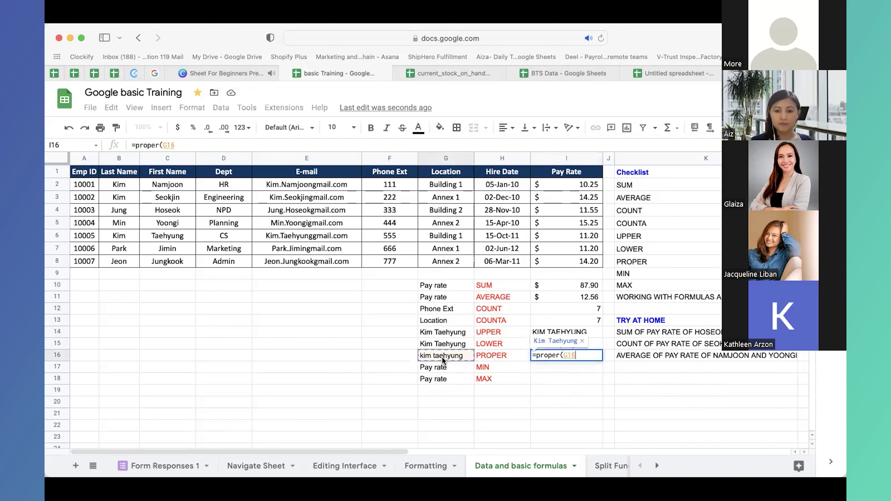
type(")")
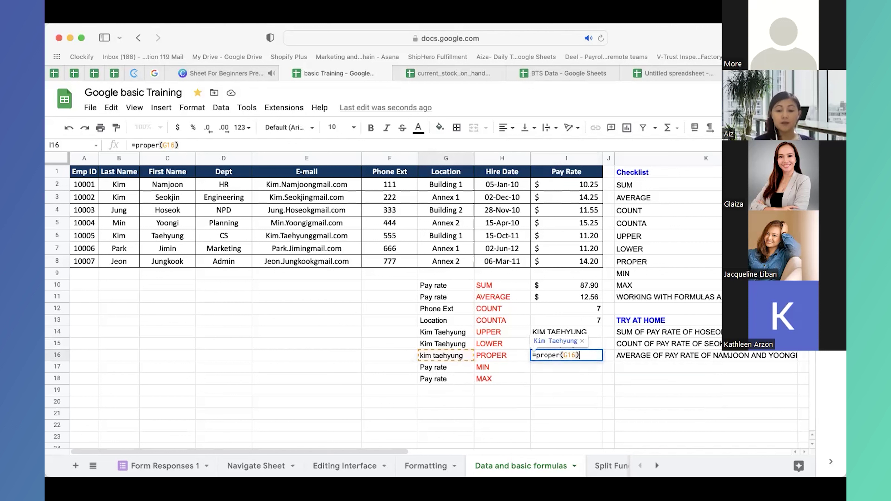
key("Return")
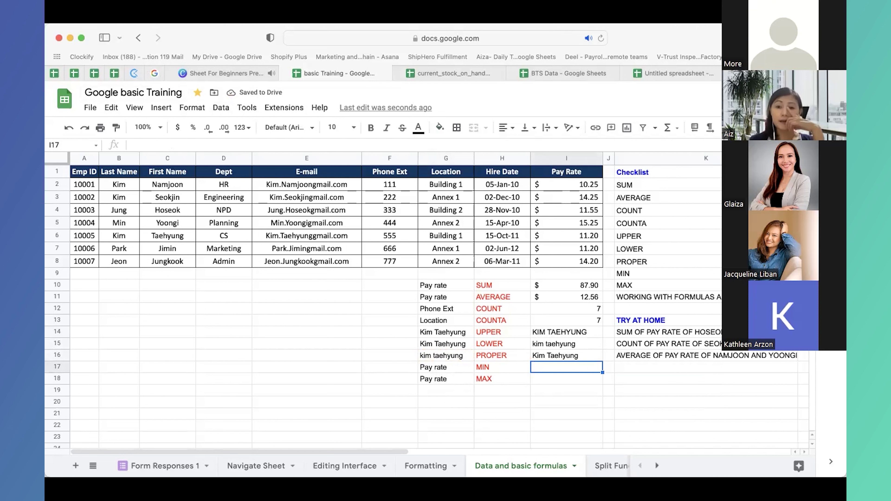
left_click_drag(565, 332, 576, 356)
- Enter =min(I2:I8) in cell I17 for the lowest pay rate, and check it against the pay rate in I2
left_click(557, 368)
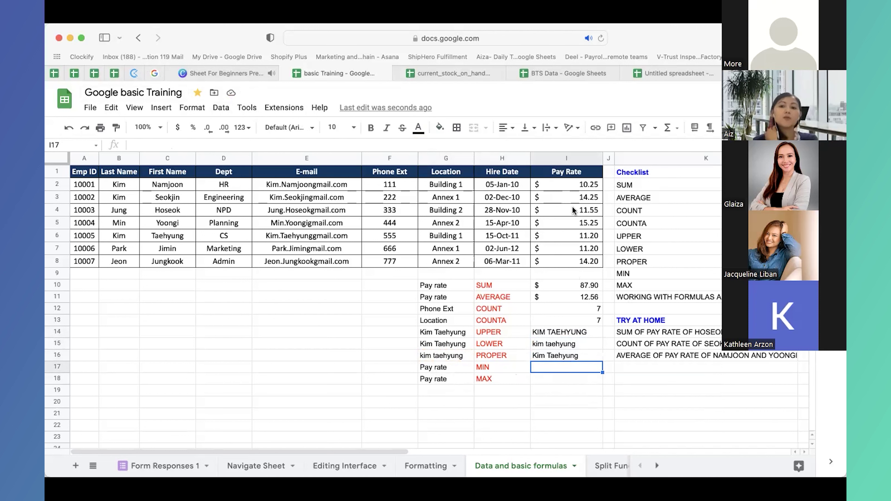
left_click_drag(574, 183, 589, 254)
left_click_drag(569, 180, 575, 262)
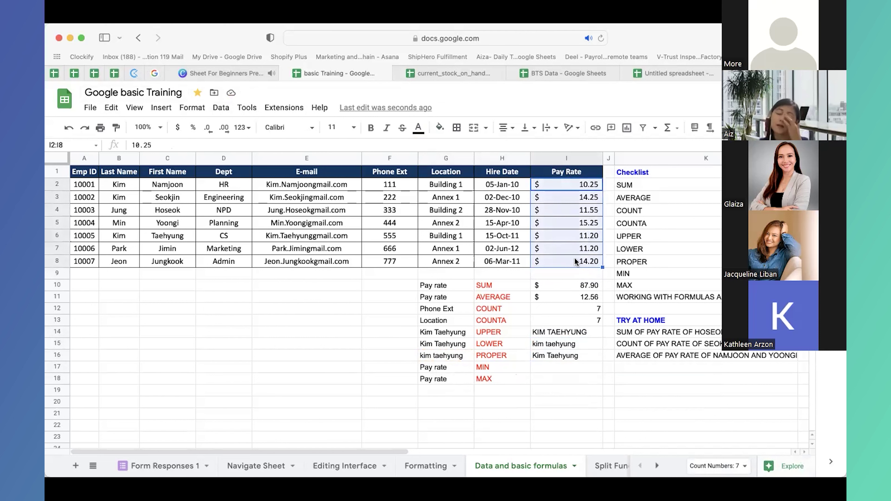
left_click(577, 367)
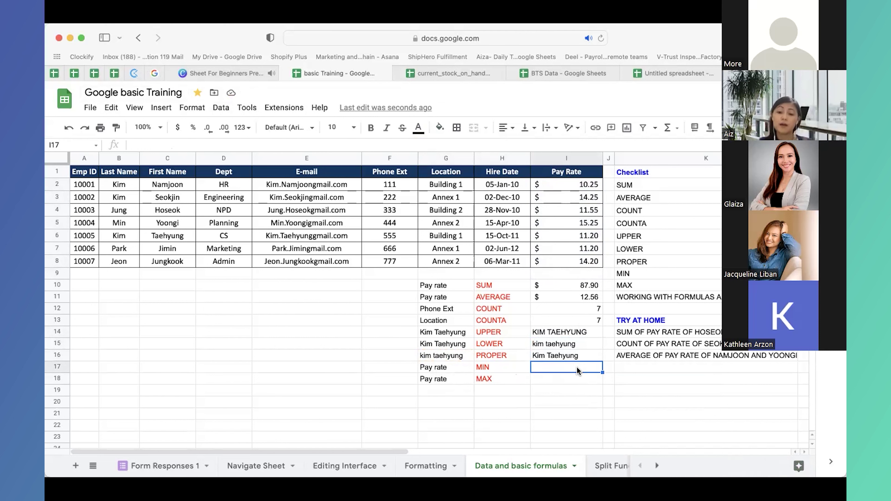
type("=min(")
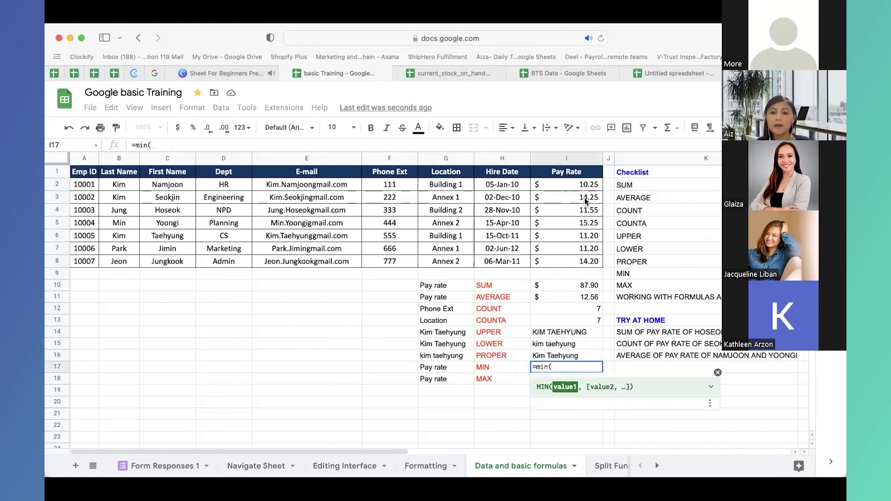
left_click_drag(588, 186, 589, 263)
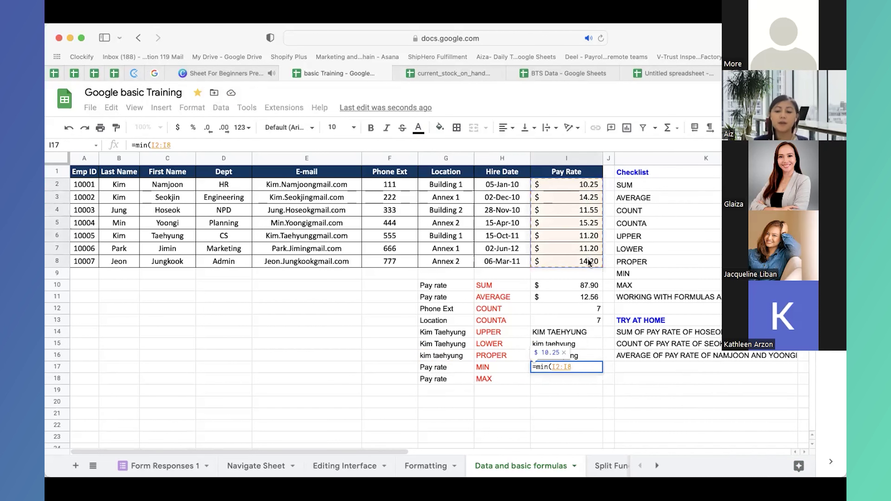
key("Return")
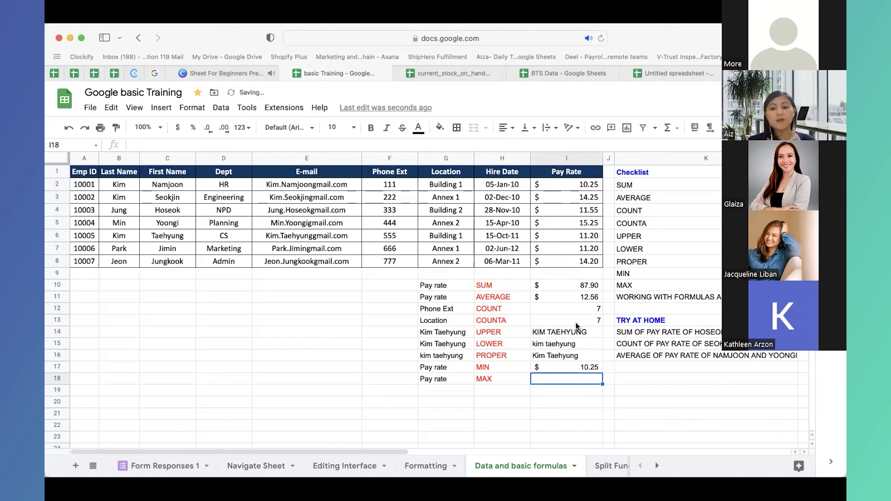
left_click(586, 367)
left_click(592, 185)
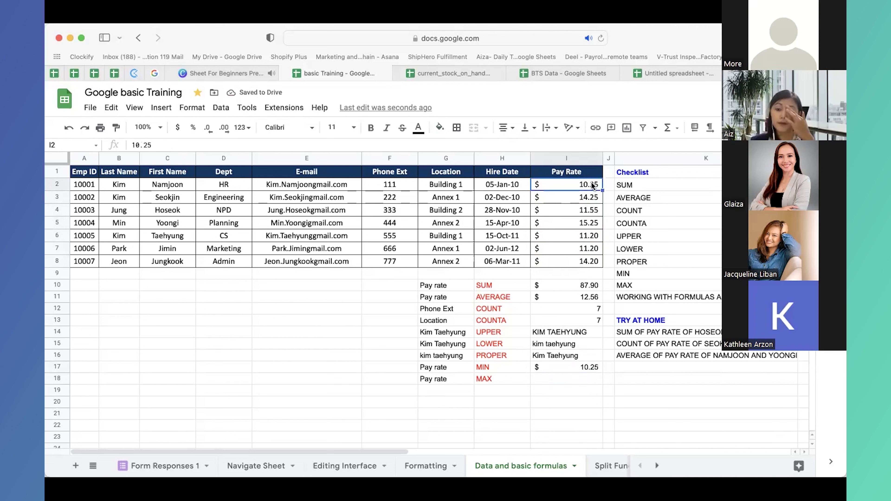
- Enter =max(I2:I8) in cell I18 to get the highest pay rate
left_click(589, 378)
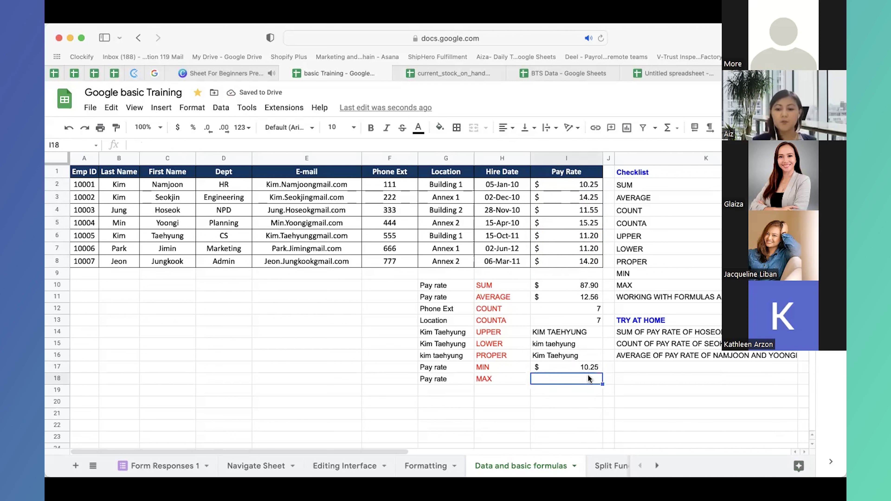
type("=max(")
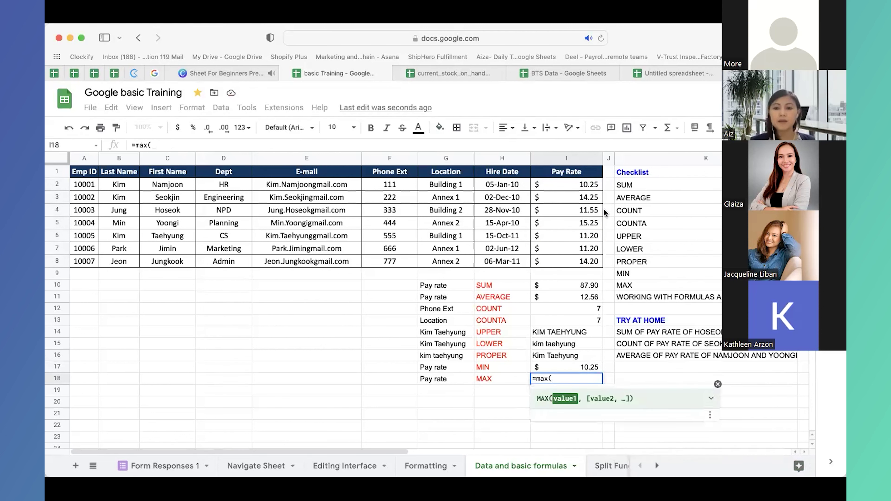
left_click_drag(590, 185, 592, 262)
key("Return")
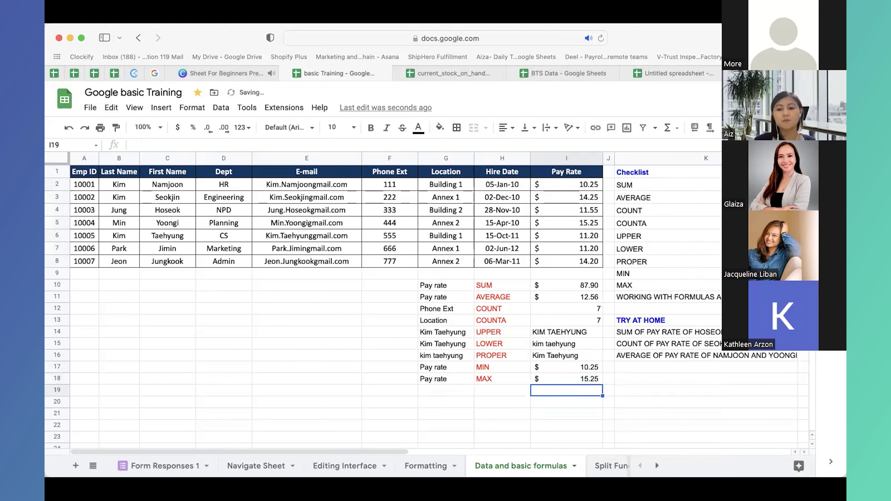
- Check the MAX result against the Pay Rate column, and review the checklist functions and the formula results in column I
left_click_drag(589, 185, 584, 224)
left_click(585, 227)
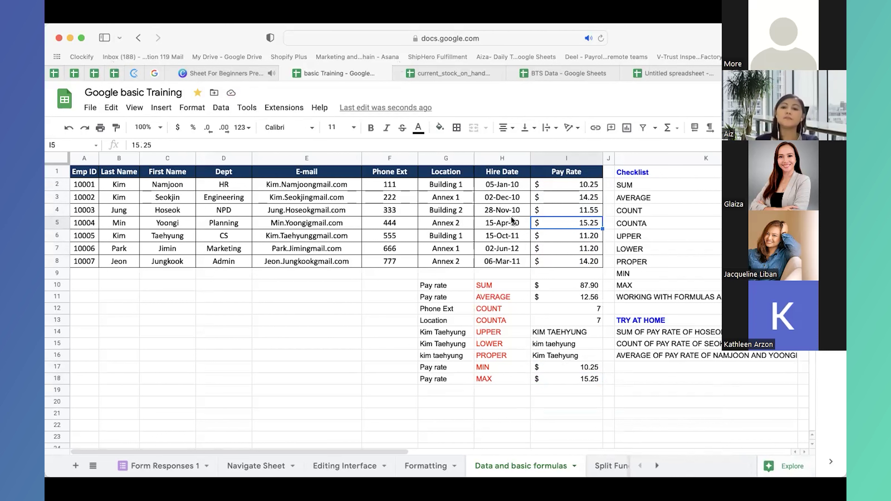
left_click(679, 214)
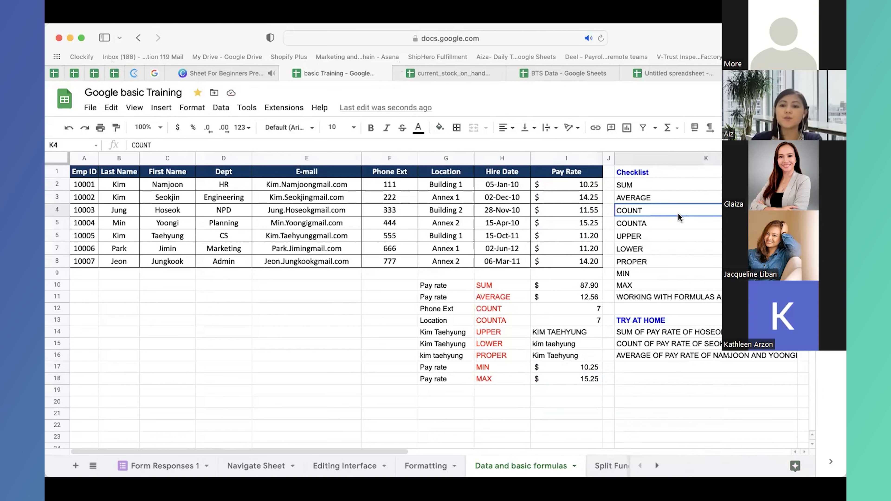
key("Right")
key("Right")
key("Right")
left_click_drag(646, 183, 649, 285)
left_click(706, 208)
left_click(581, 295)
left_click(564, 325)
left_click_drag(572, 329, 587, 358)
- Read the TRY AT HOME exercises in K13:K16, and compare them with the SUM formula in I10 and the pay rates it covers
left_click_drag(487, 451, 421, 451)
left_click(684, 333)
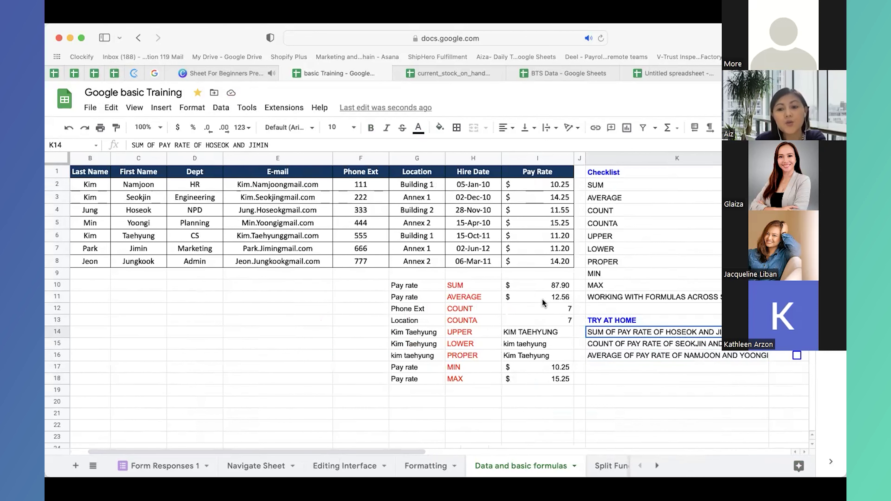
left_click(531, 290)
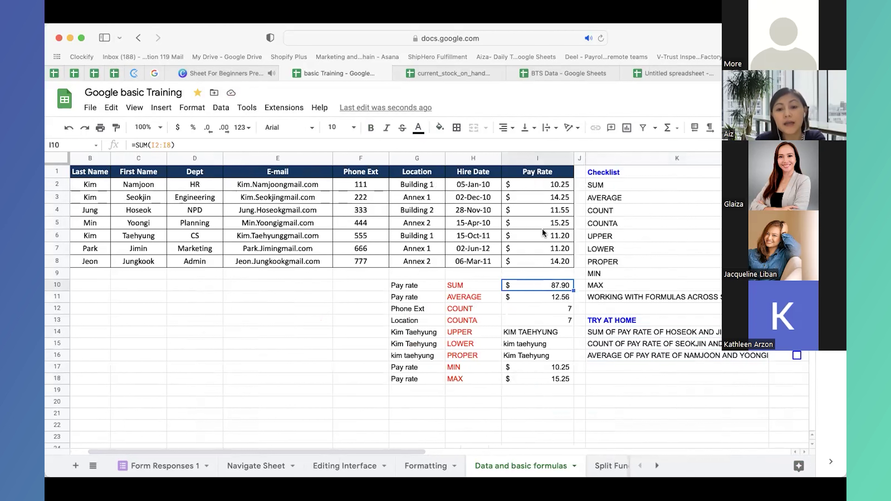
left_click_drag(556, 186, 561, 267)
left_click(653, 332)
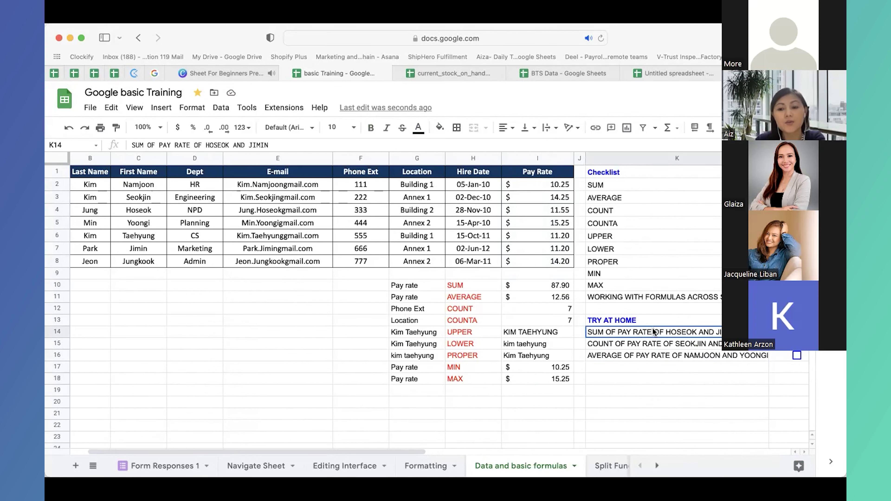
left_click_drag(721, 358, 714, 323)
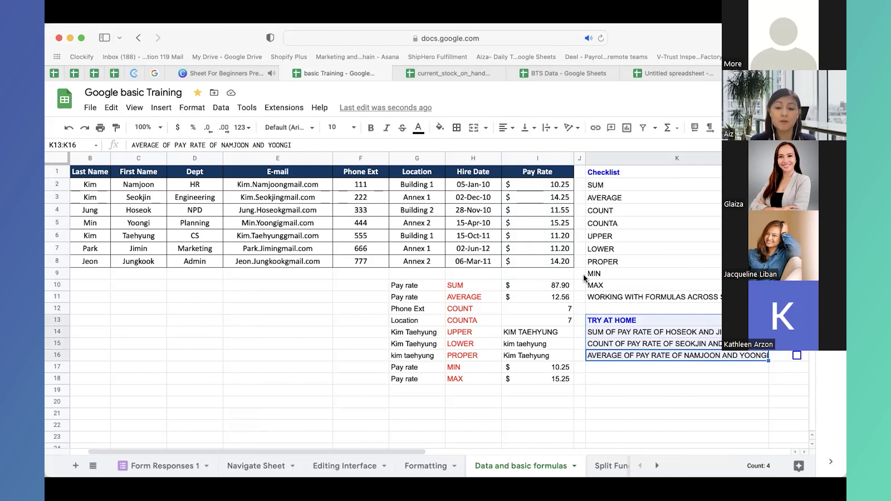
left_click(549, 287)
type("=sum(")
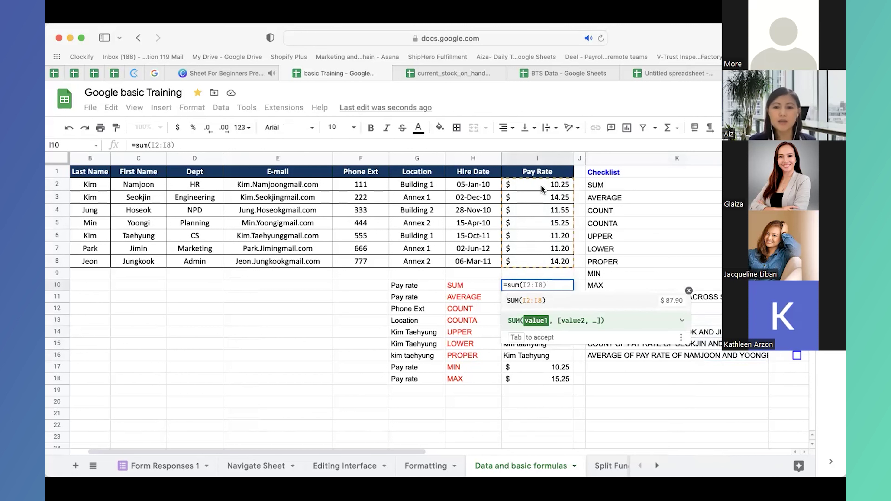
left_click_drag(544, 185, 546, 211)
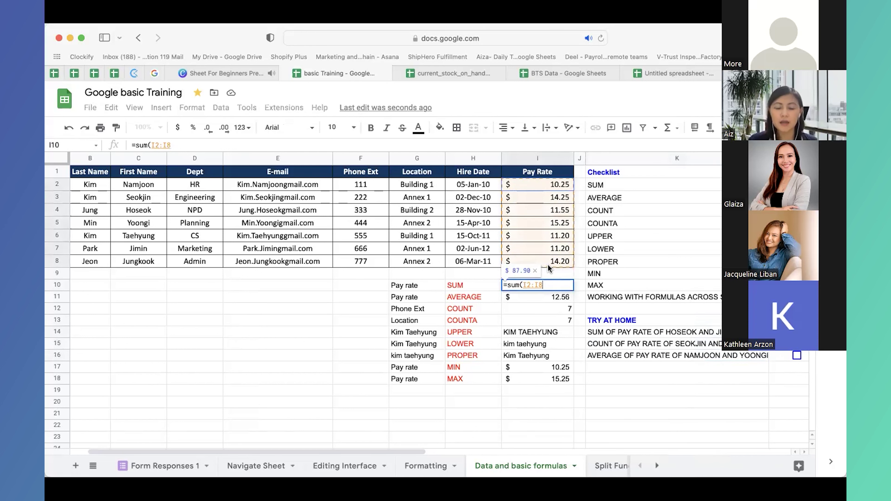
key("Escape")
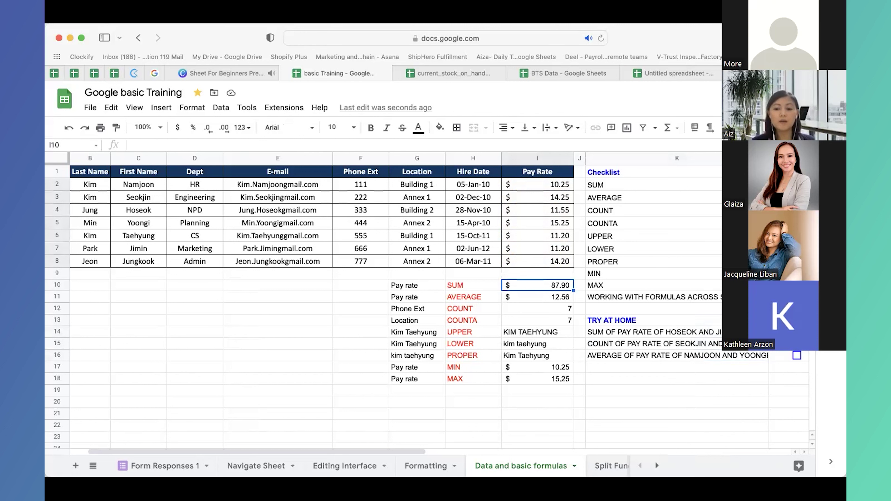
- Try summing only the adjacent pay rates I2:I4 in cell I10, and undo the formula
double_click(524, 285)
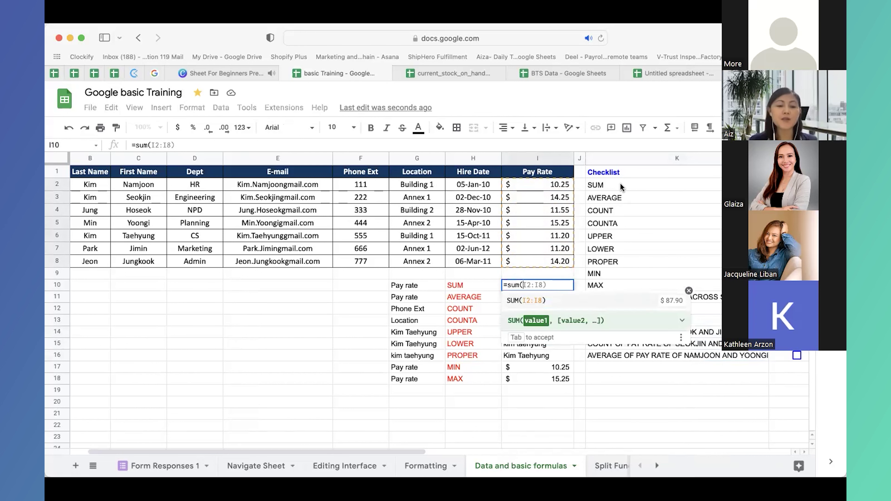
left_click_drag(553, 184, 551, 212)
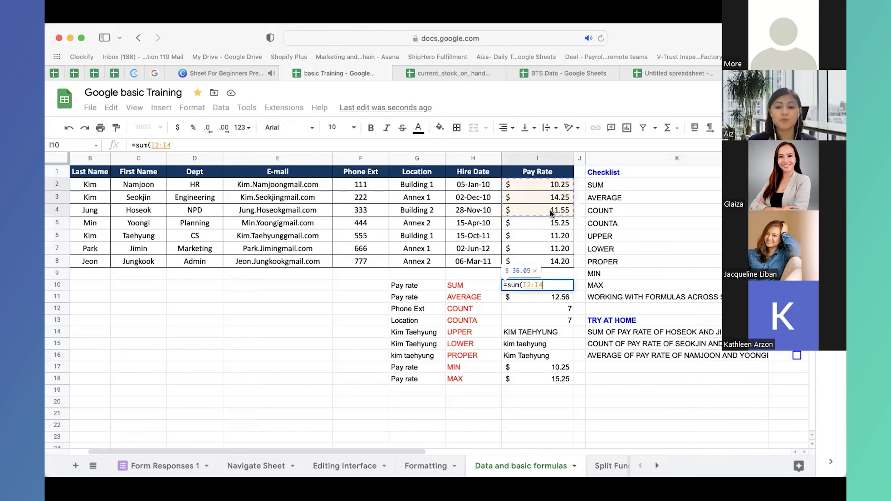
key("Return")
key("super+z")
- Change the formula in cell I10 to =sum(I2,I4,I6,I8) to add up only non-adjacent pay rates
double_click(523, 285)
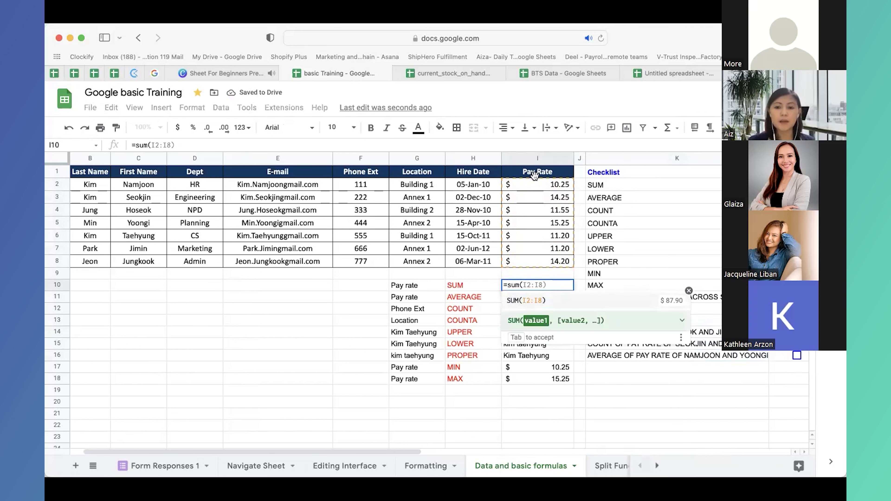
left_click(524, 183)
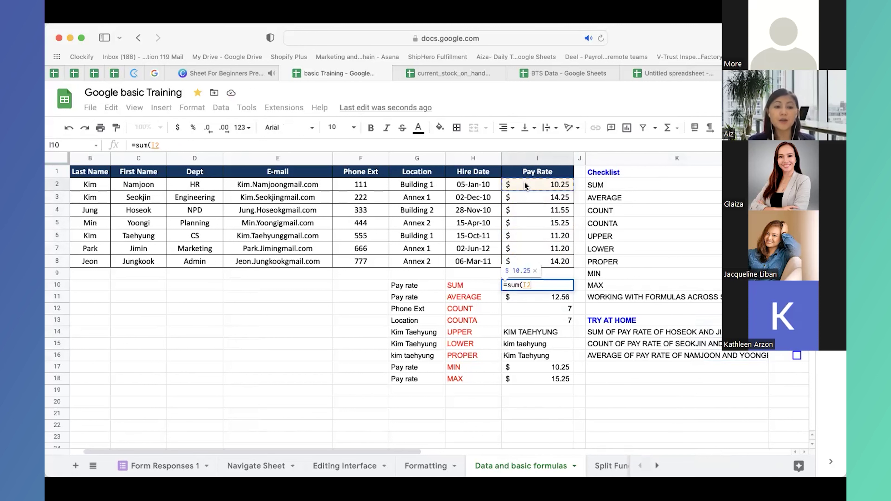
type(",")
left_click(543, 210)
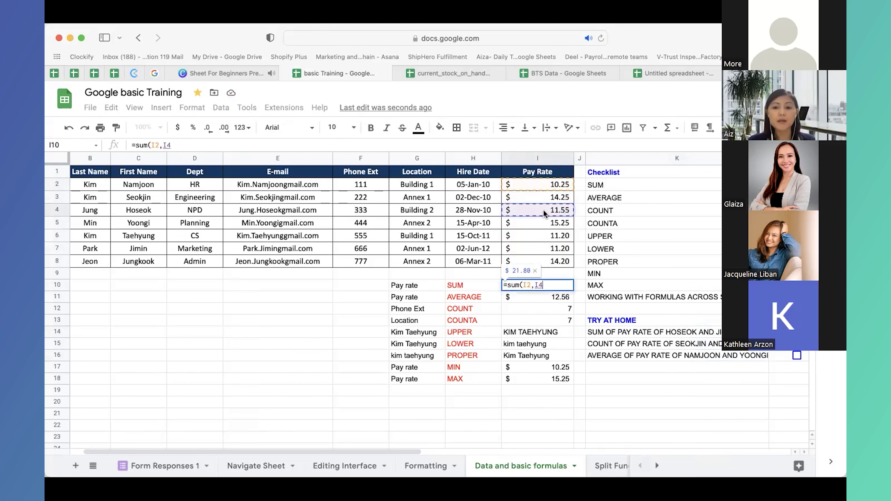
type(",")
left_click(543, 232)
type(",")
left_click(550, 261)
type(",")
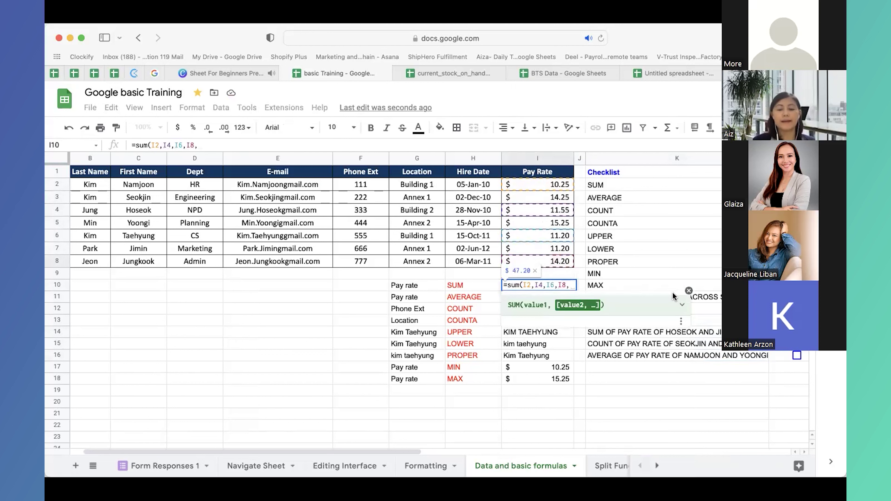
key("BackSpace")
type(")")
key("Return")
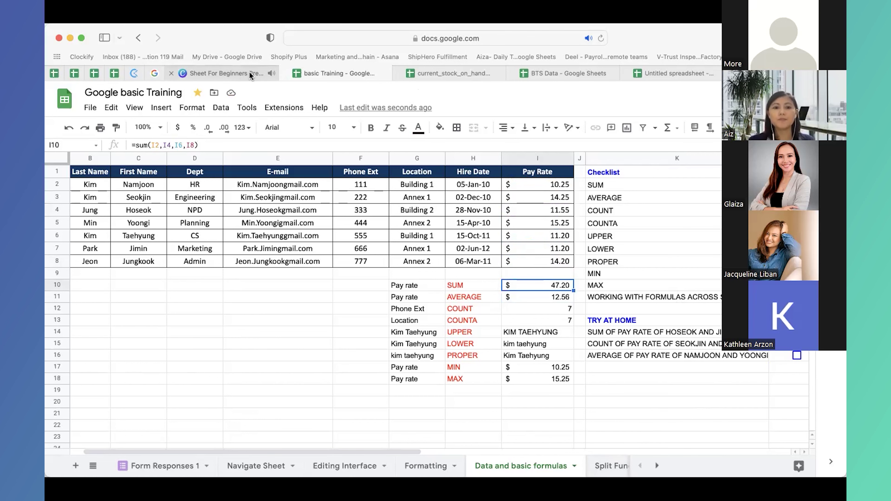
- Switch to the Canva presentation and show slide 16, about separating data with Text to columns and Split, in full screen
left_click(231, 75)
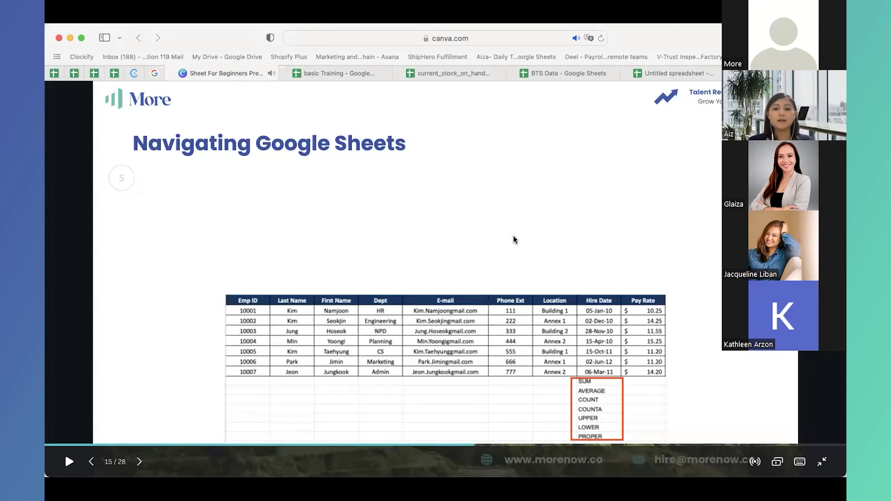
left_click(512, 236)
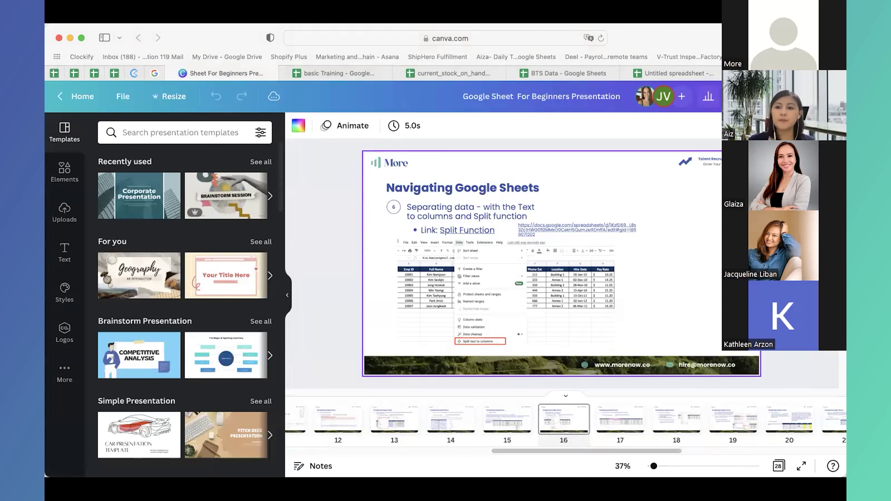
left_click(754, 96)
left_click(718, 215)
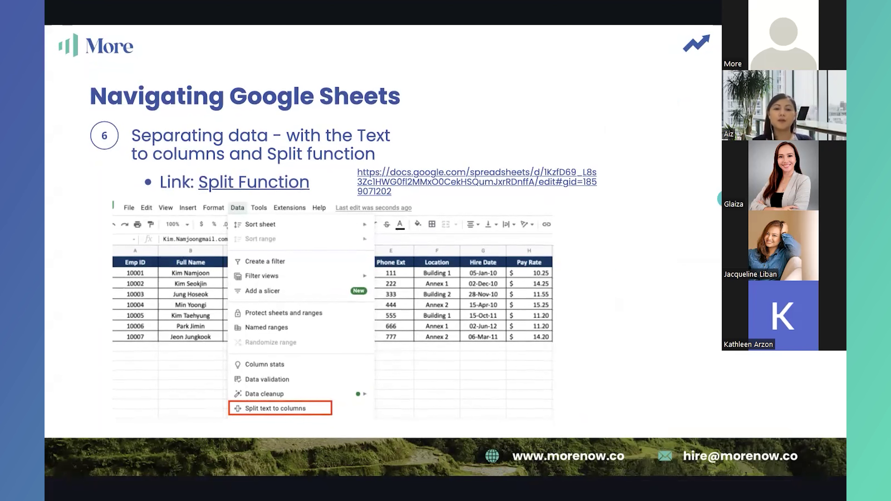
key("Escape")
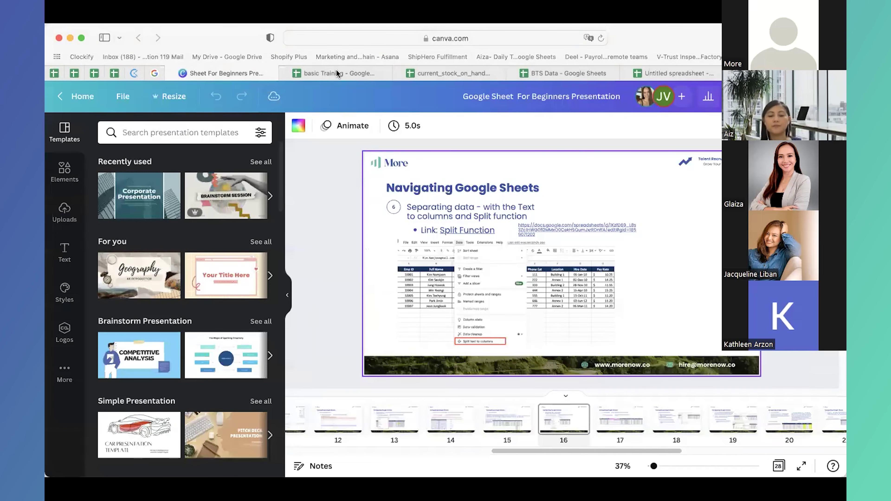
- Return to the basic Training spreadsheet and open the Split Function sheet
left_click(336, 72)
left_click(596, 464)
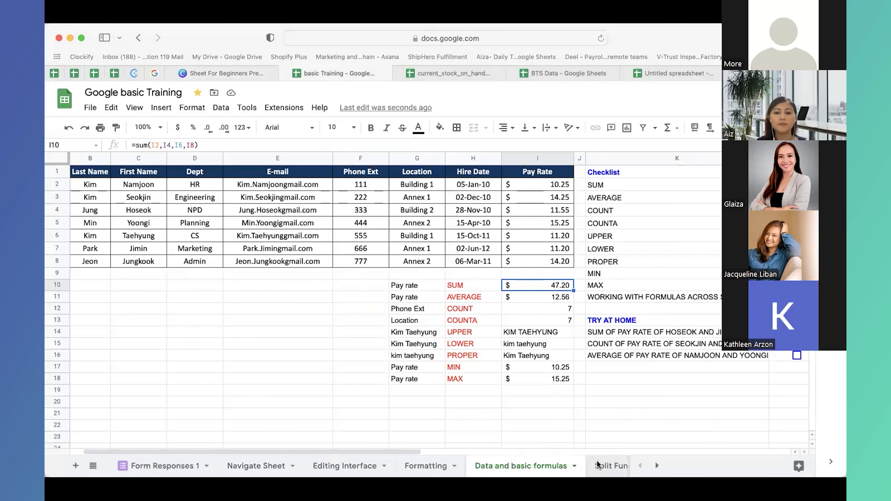
left_click(718, 186)
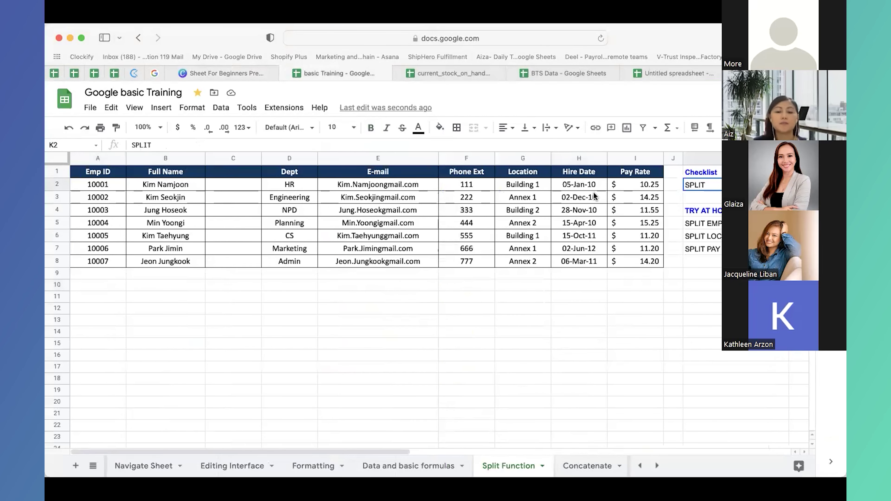
left_click(240, 180)
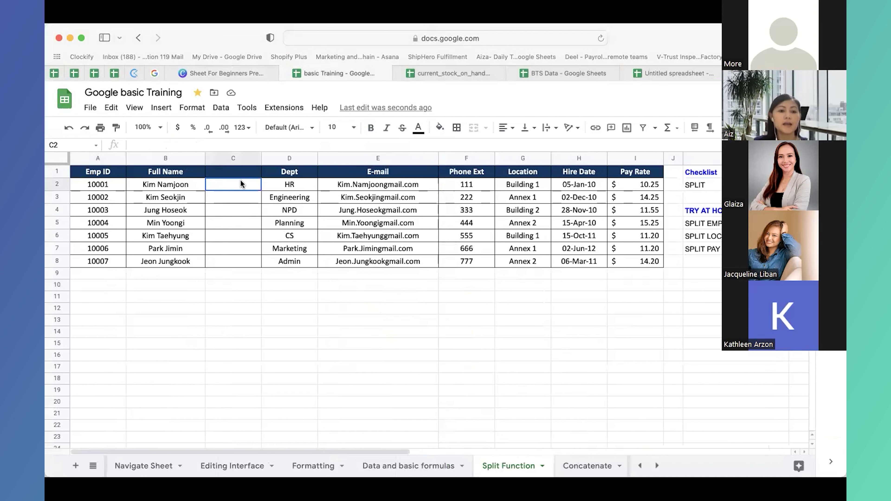
- Compare the Full Name column and the blank column beside it with the Last Name and First Name columns in the Data and basic formulas sheet
left_click(168, 159)
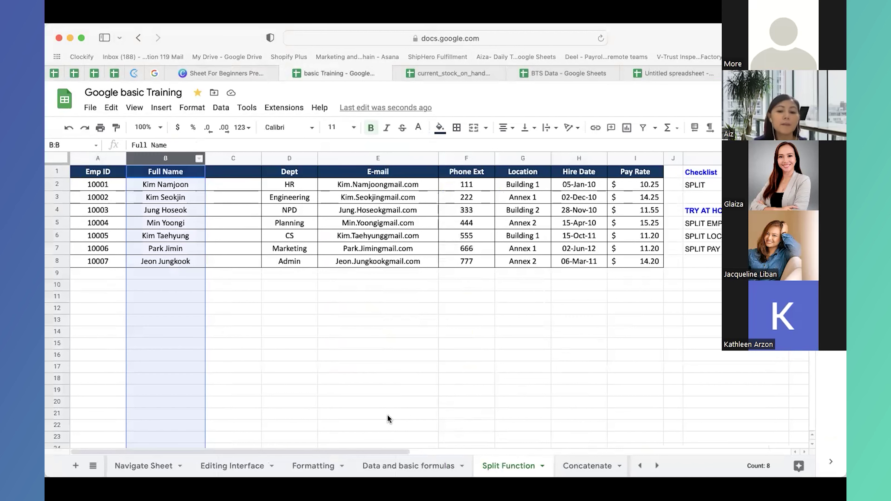
left_click(403, 467)
left_click_drag(80, 159, 139, 158)
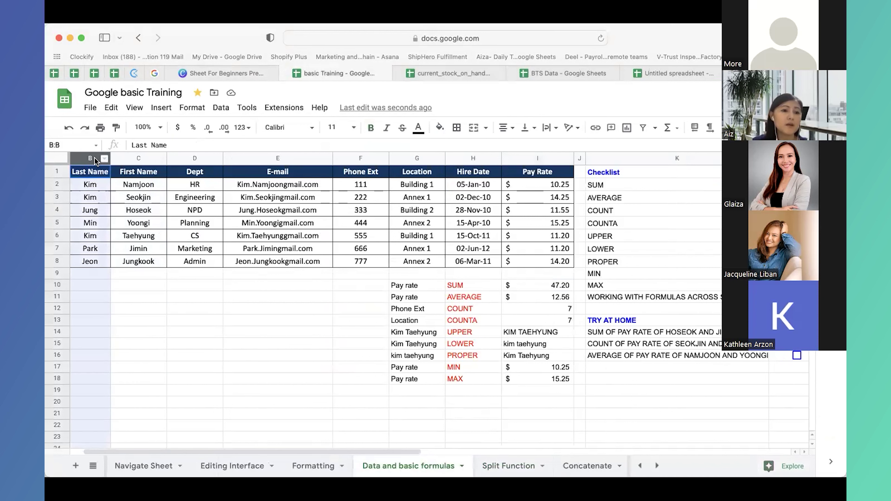
left_click(512, 467)
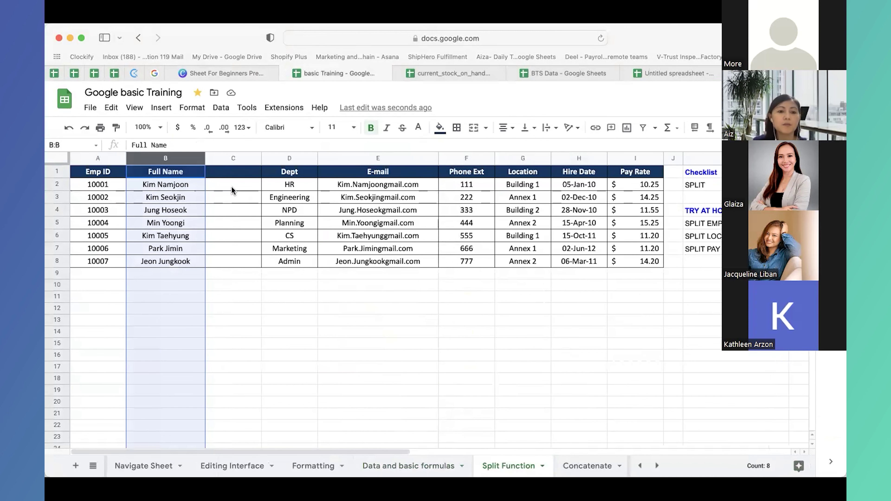
left_click(234, 172)
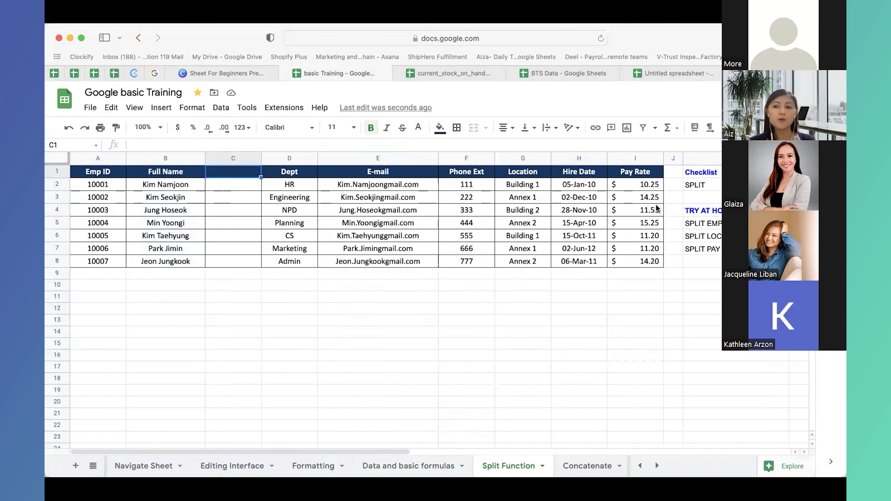
left_click(223, 156)
left_click(227, 191)
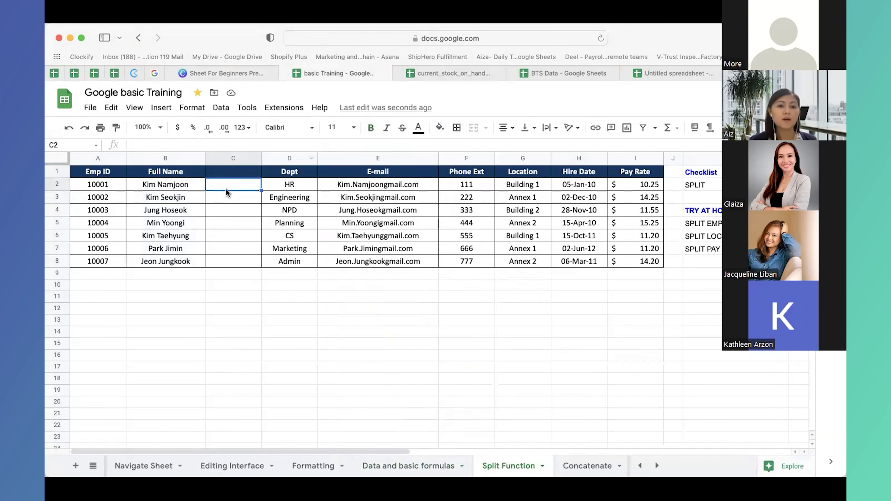
- Try splitting the Full Name column B into two columns with Space as the separator, and undo the split
left_click(222, 109)
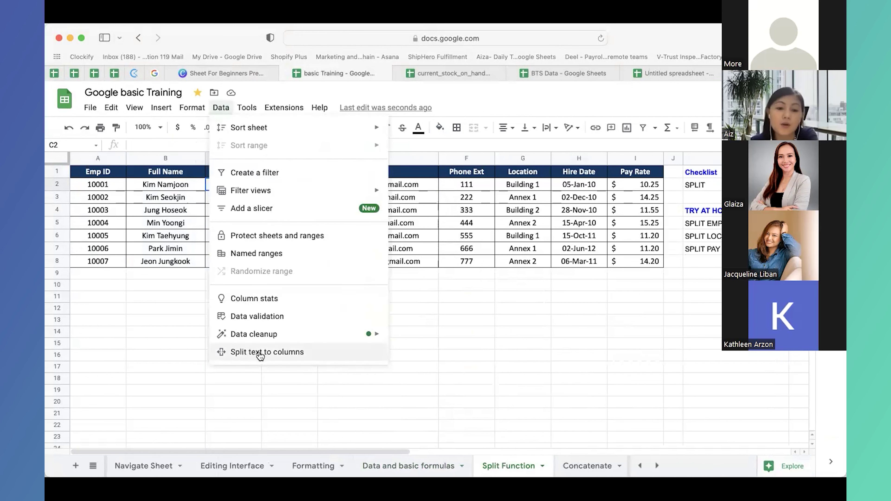
left_click(160, 338)
left_click(164, 156)
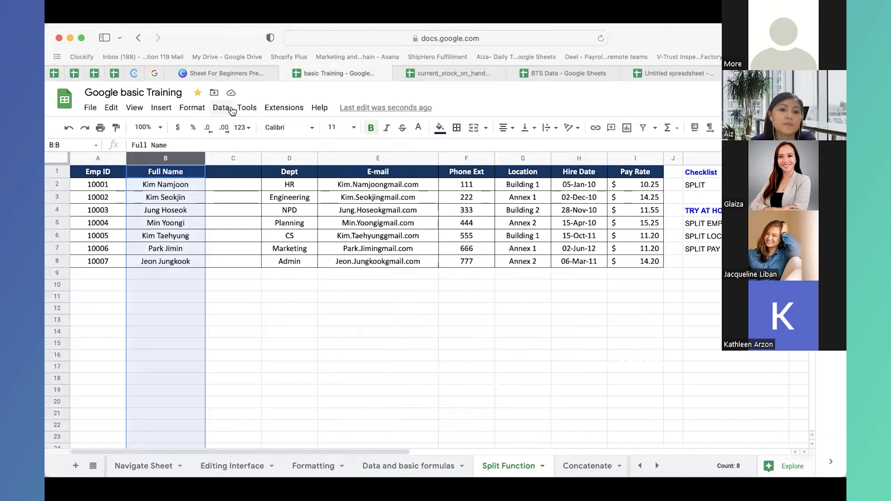
left_click(221, 107)
left_click(263, 349)
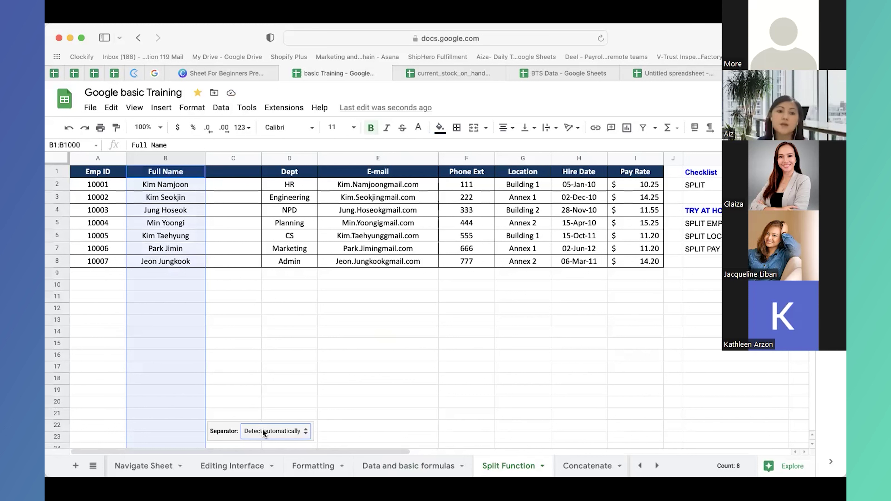
left_click(264, 433)
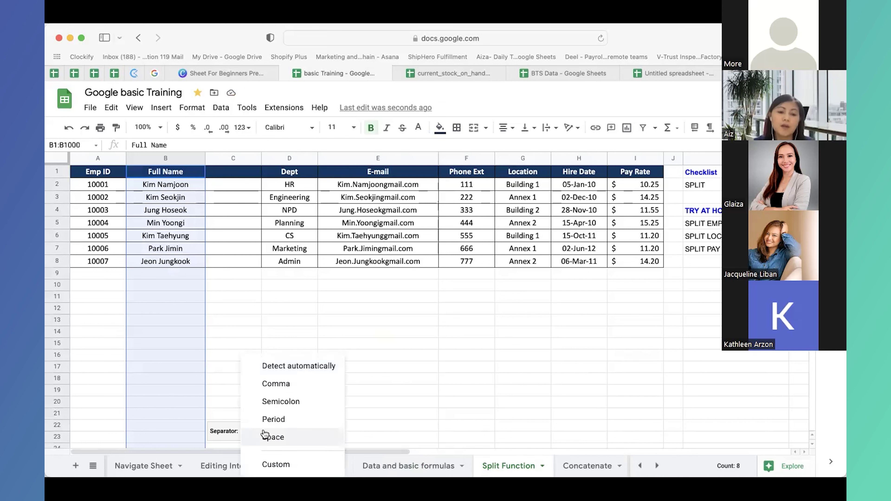
left_click(290, 439)
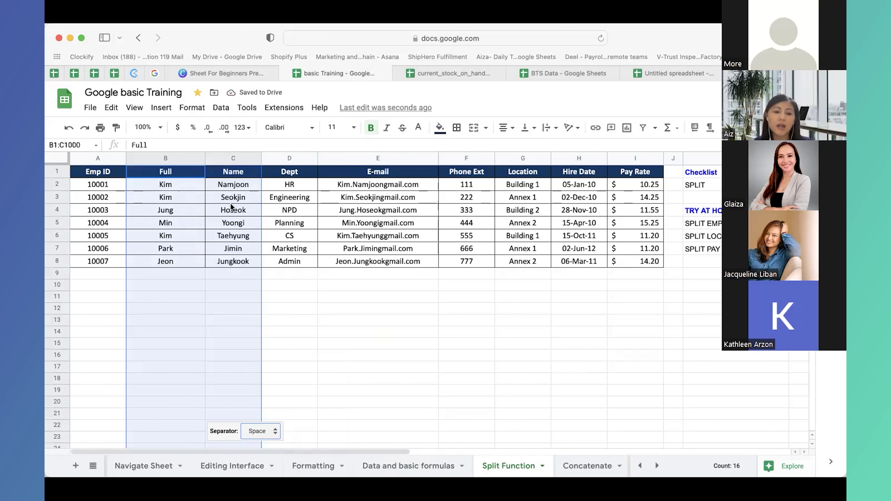
key("super+z")
- Try separating the full name in B2 manually by moving its second part into C2, and undo the edits
double_click(161, 183)
left_click_drag(160, 183, 238, 188)
key("ctrl+c")
left_click(230, 189)
double_click(194, 184)
key("BackSpace")
key("Tab")
key("ctrl+v")
key("ctrl+z")
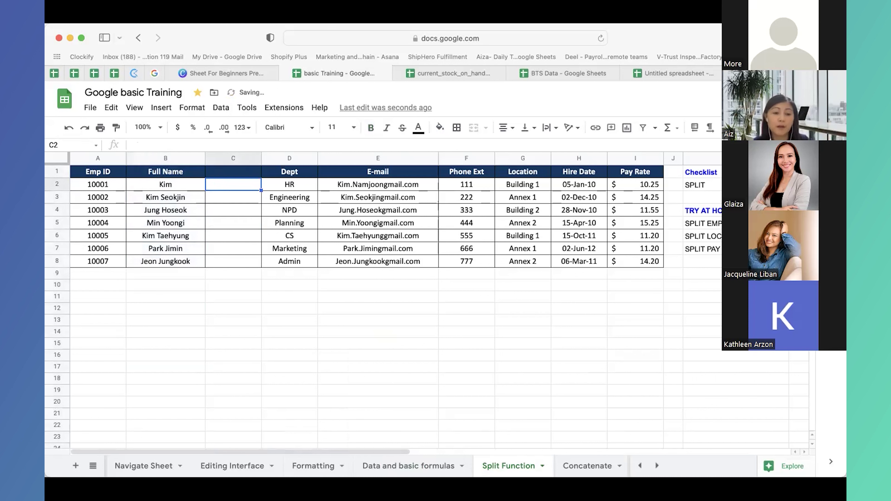
key("ctrl+z")
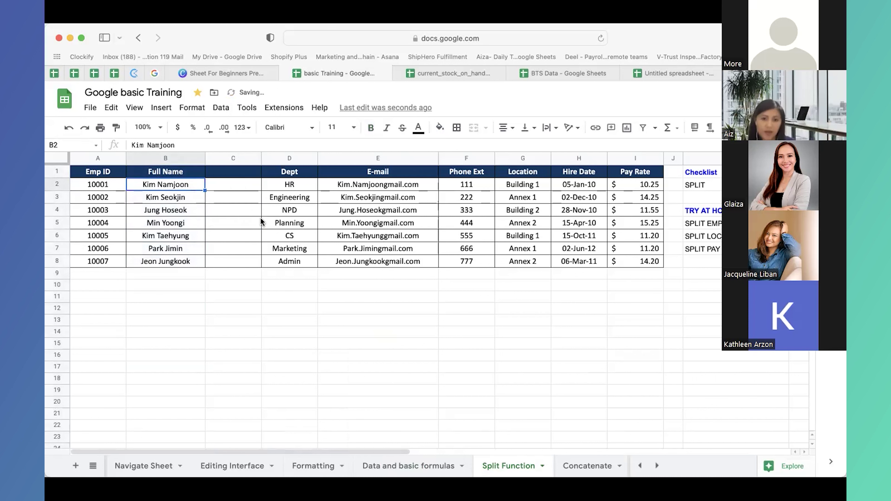
- Try splitting the full name in B2 at the space by entering =split(B2," ") in C2
left_click(230, 189)
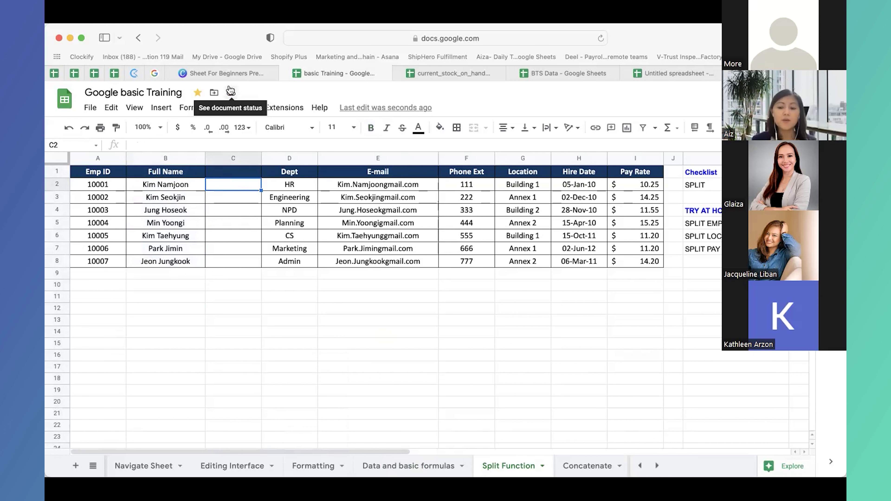
type("=split")
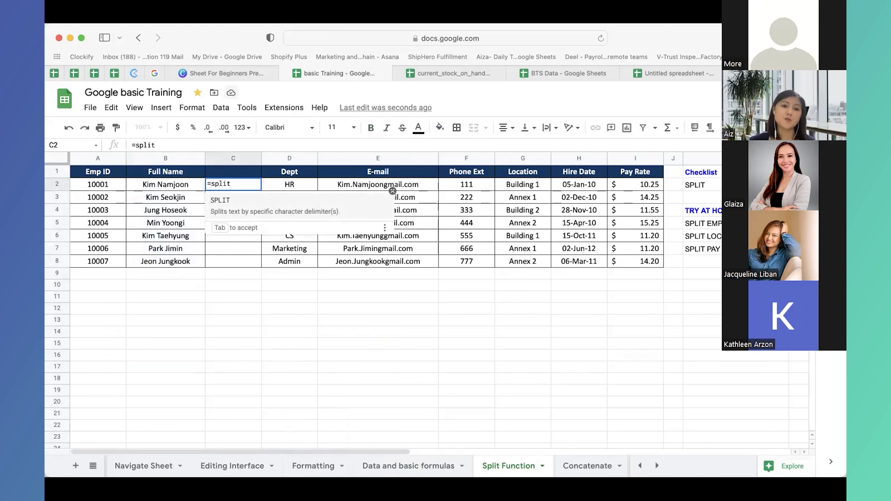
type("(")
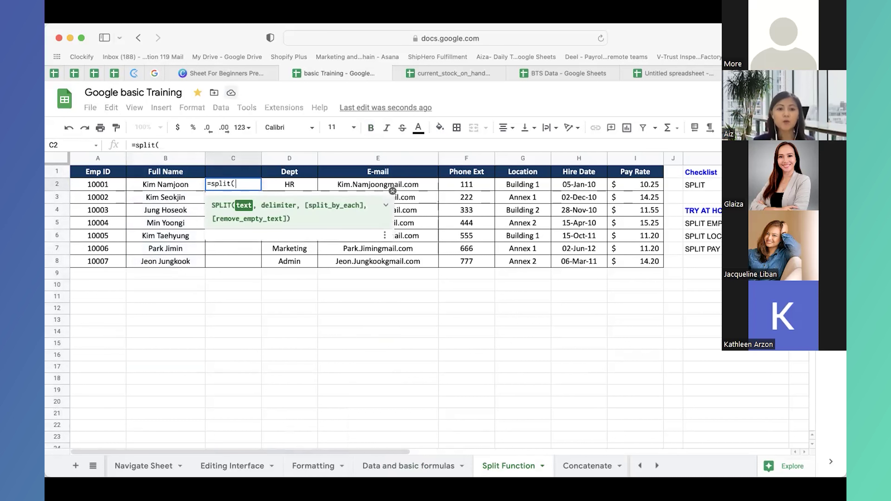
left_click(161, 188)
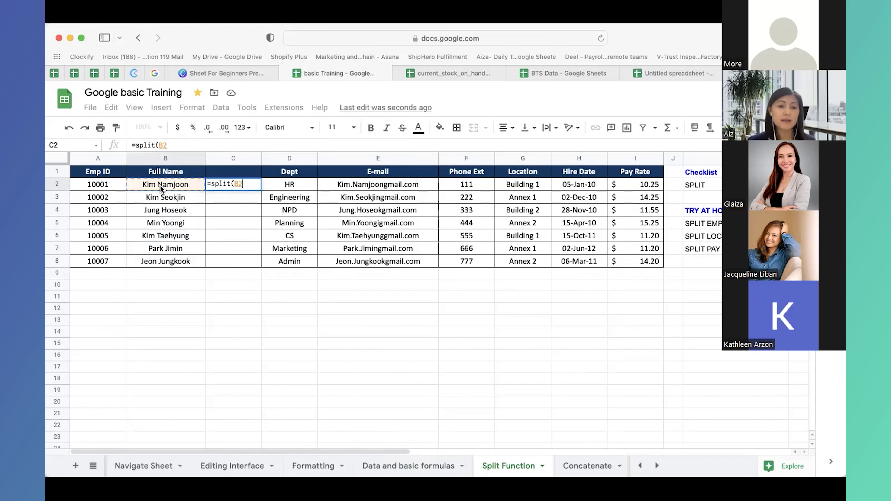
type(",")
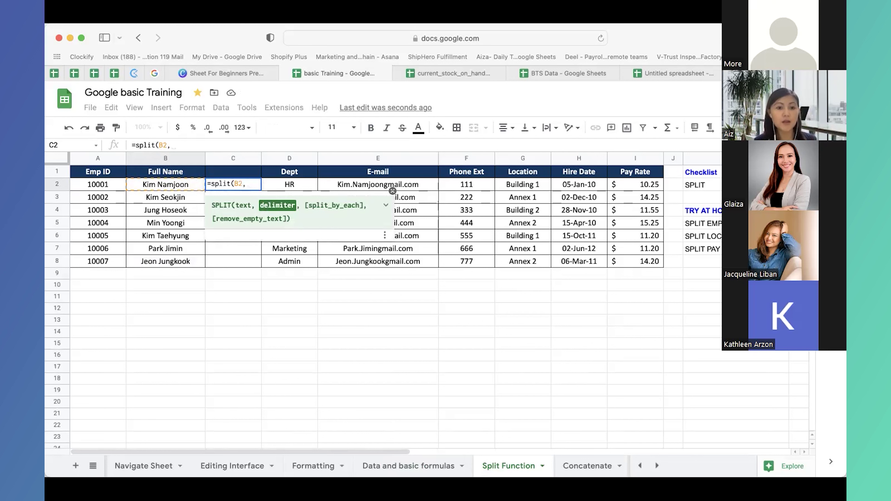
type("\"")
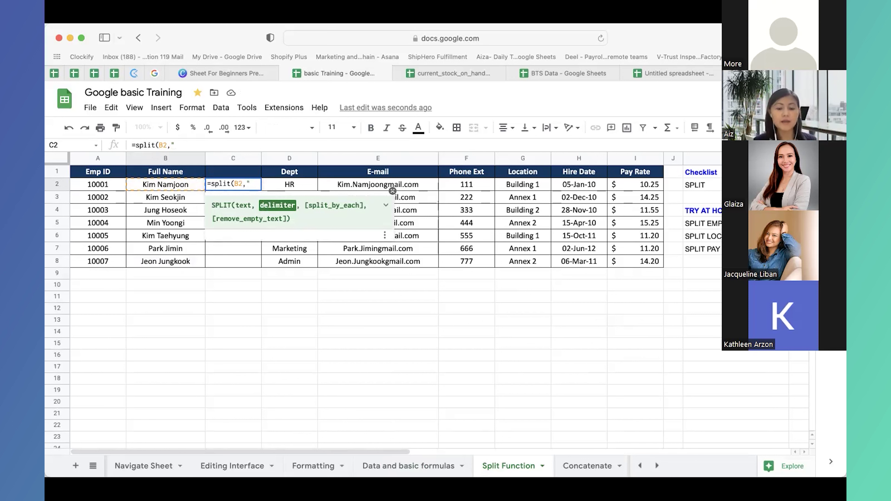
type(" \"")
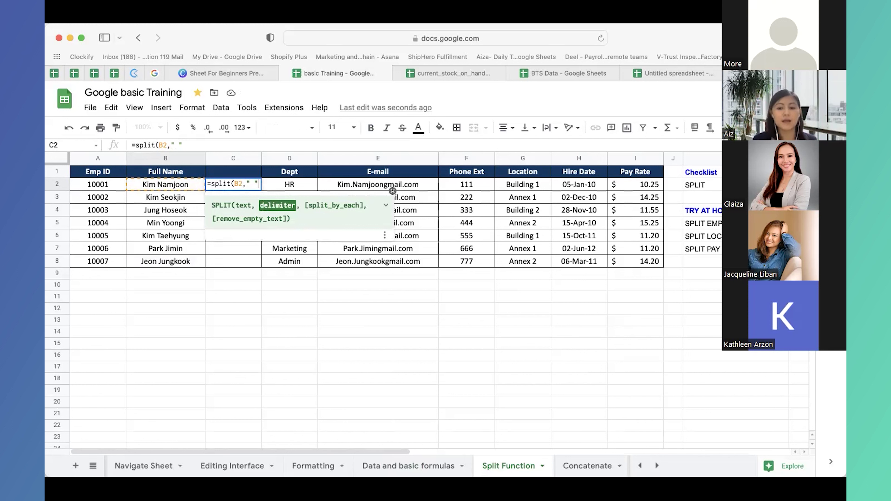
type(")")
key("Return")
- Try the formula =SPLIT(B2," ") in C2 again, and undo it to leave the cell blank
left_click(232, 184)
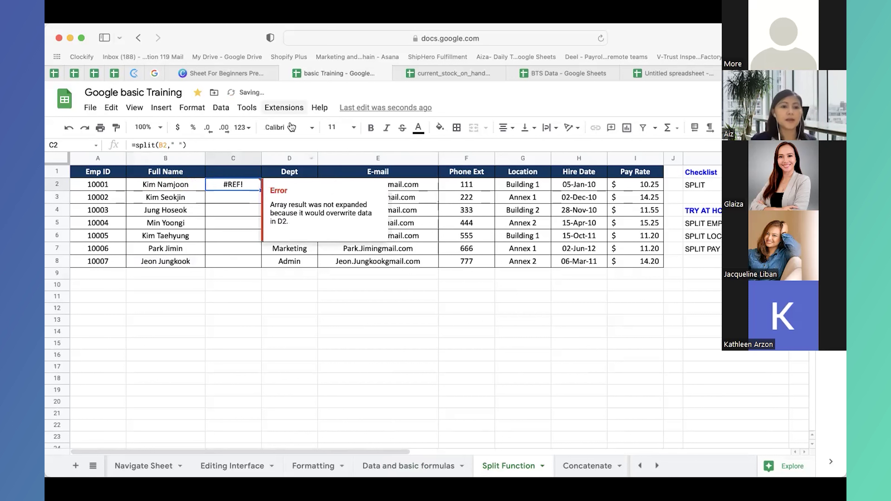
type("=split")
key("Tab")
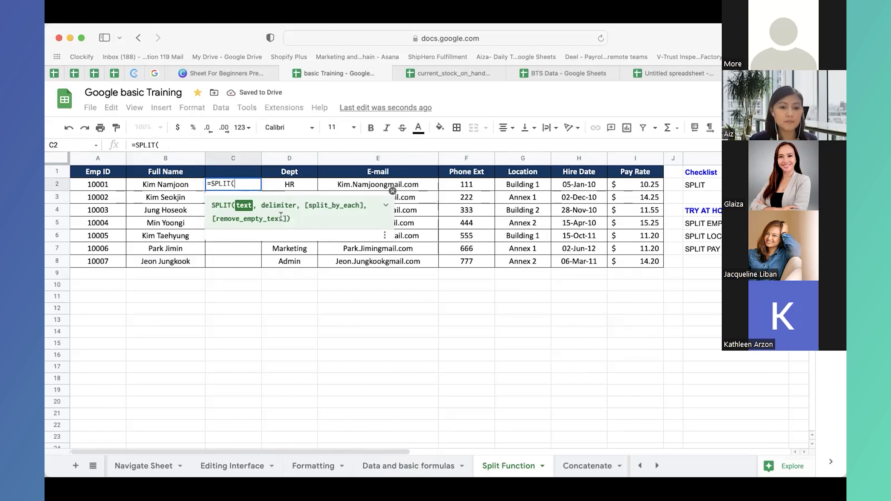
left_click(176, 186)
type(",")
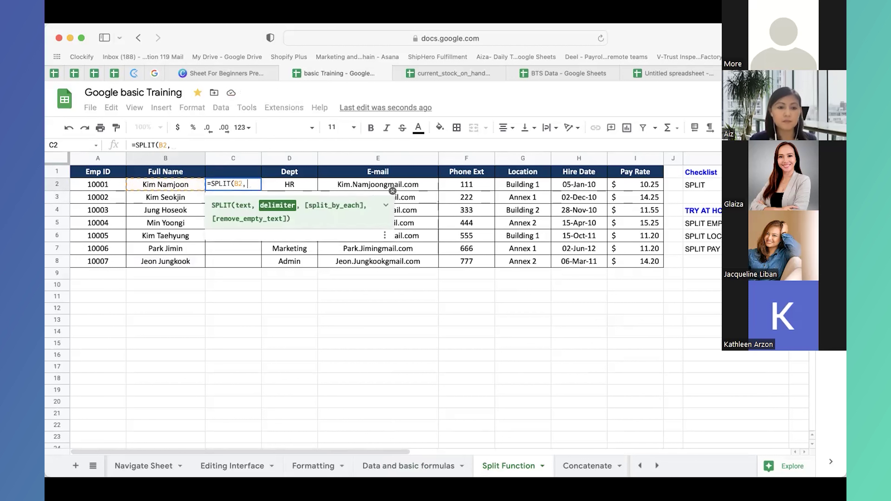
type("\" \")")
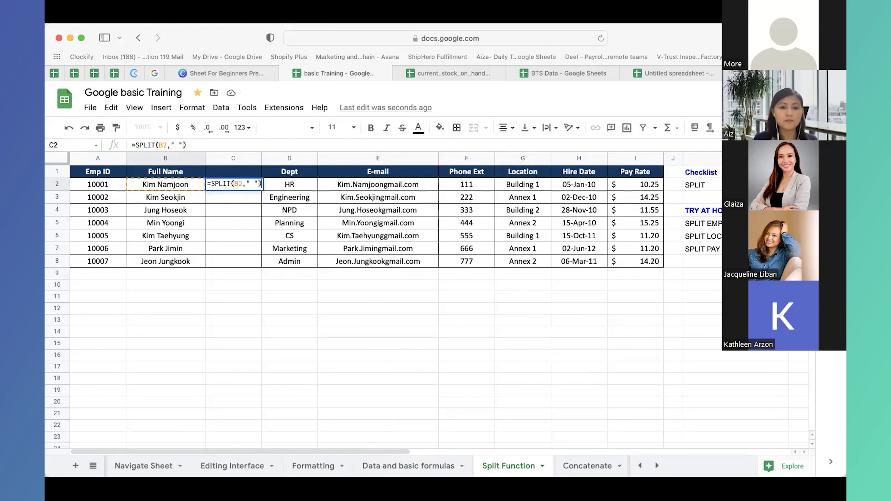
key("Return")
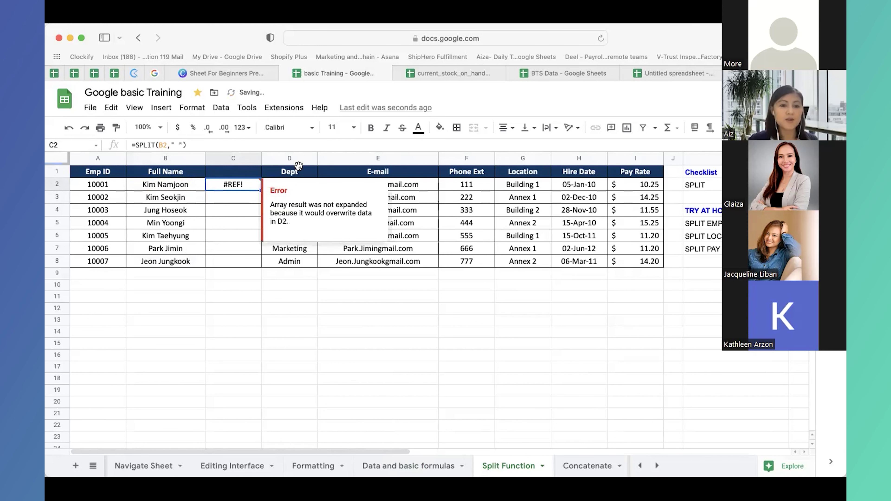
left_click(275, 161)
key("super+z")
left_click(241, 278)
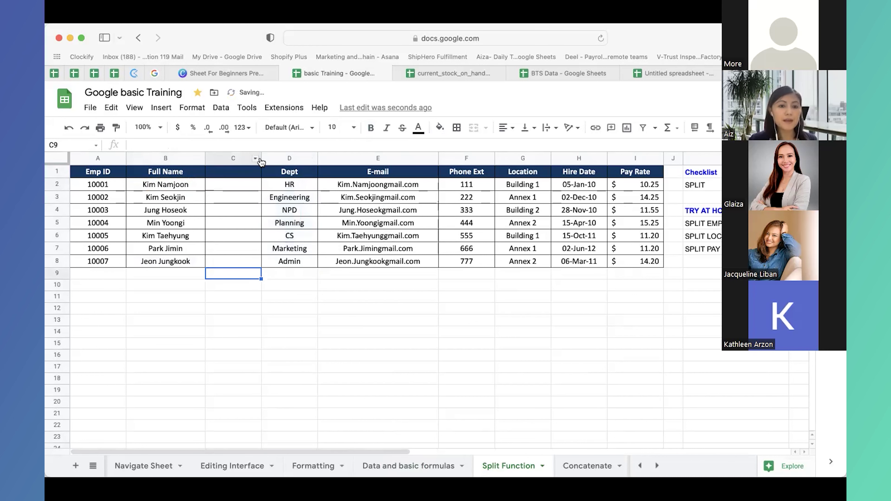
- Insert a second blank column between the Full Name and Dept columns
right_click(244, 162)
left_click(298, 222)
left_click(236, 185)
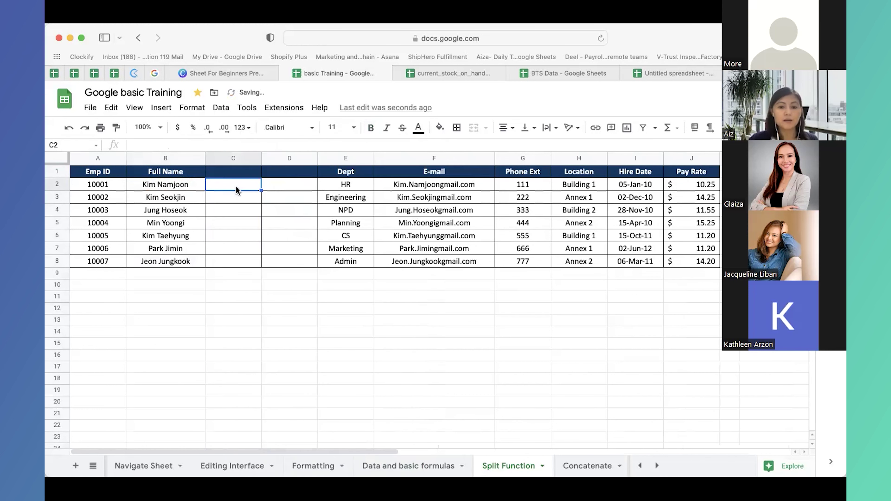
- Split the full name in B2 into C2 and D2 by entering =SPLIT(B2," ") in C2
type("=split(")
key("Escape")
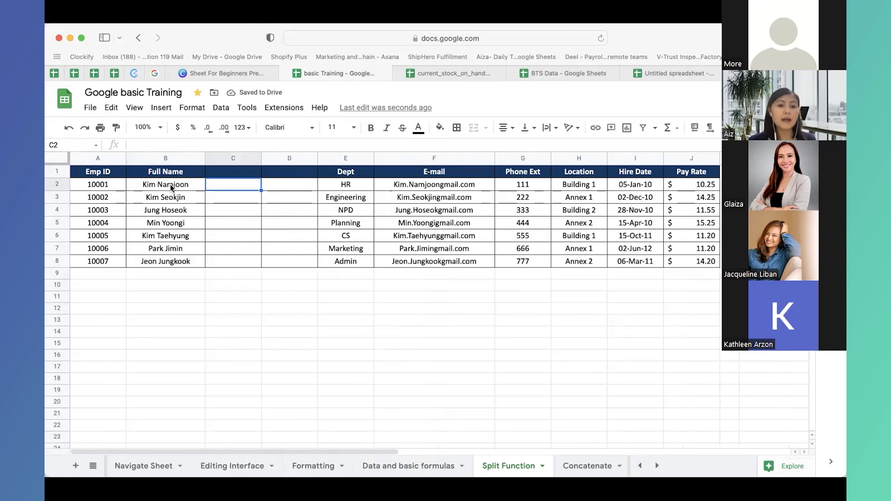
left_click(166, 184)
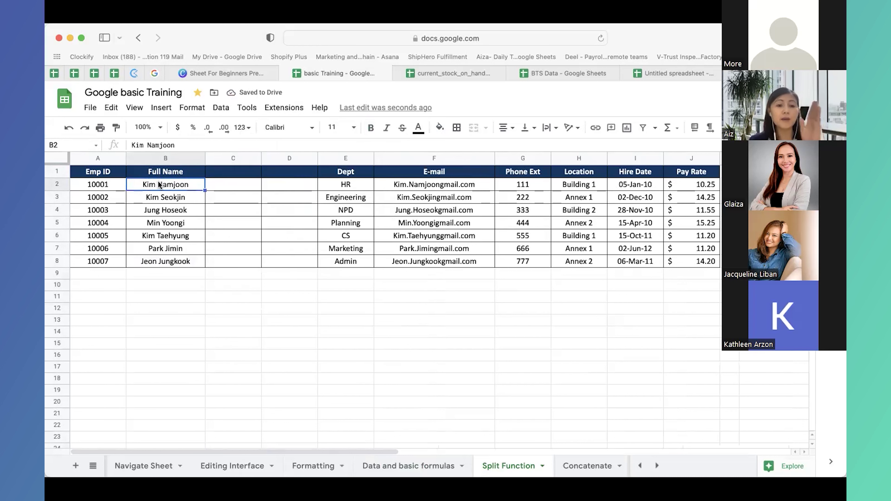
left_click(227, 186)
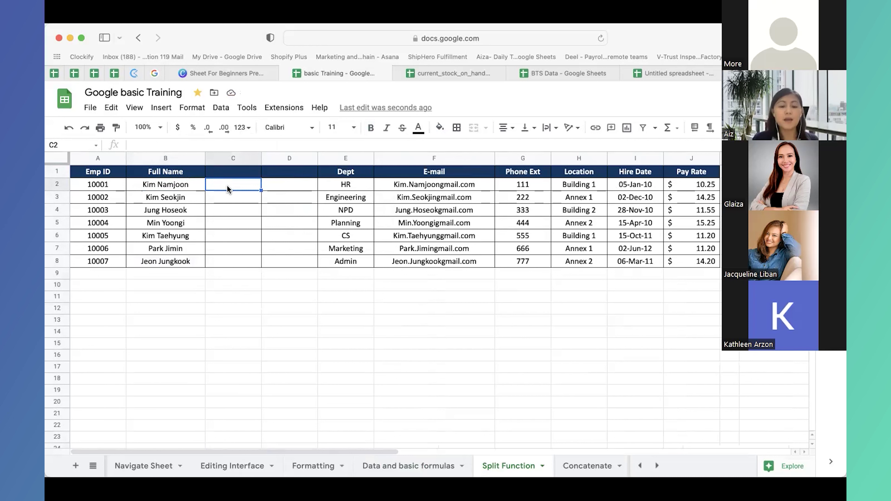
type("=SPLIT(")
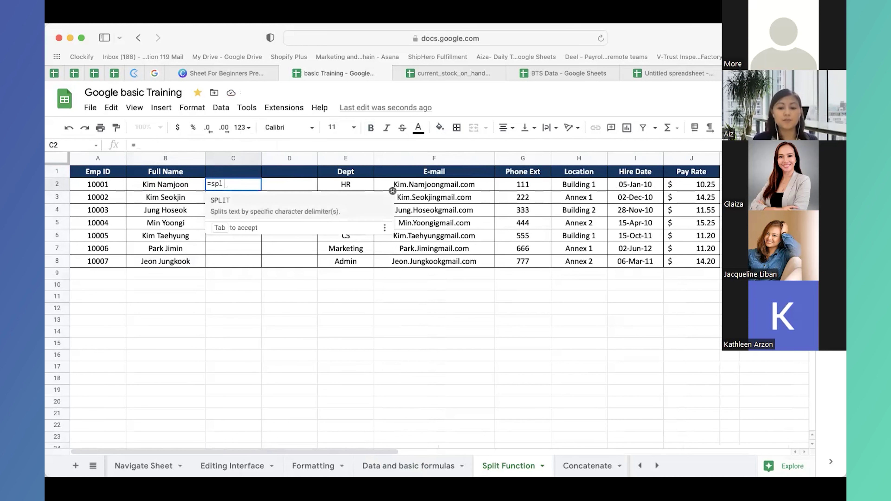
left_click(182, 186)
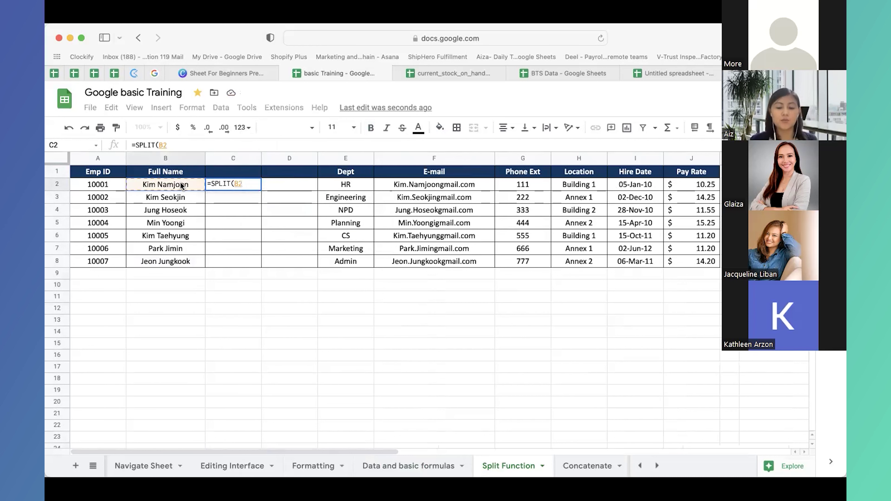
type(",")
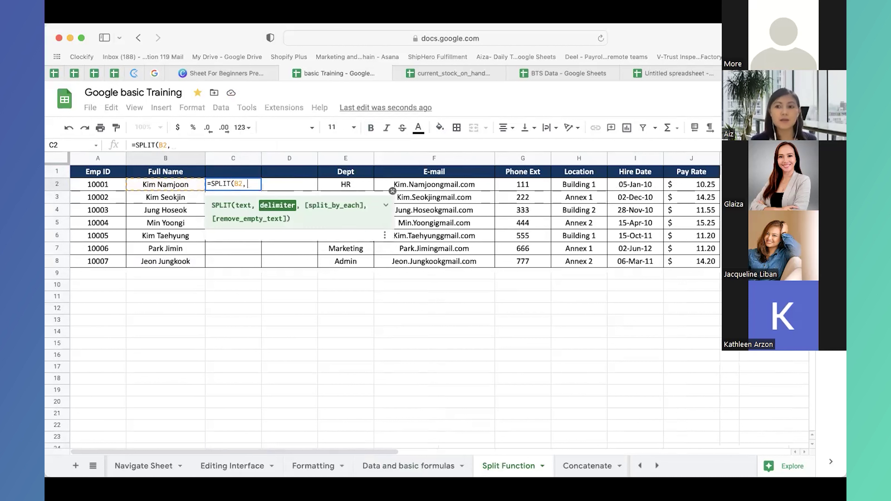
type("\"")
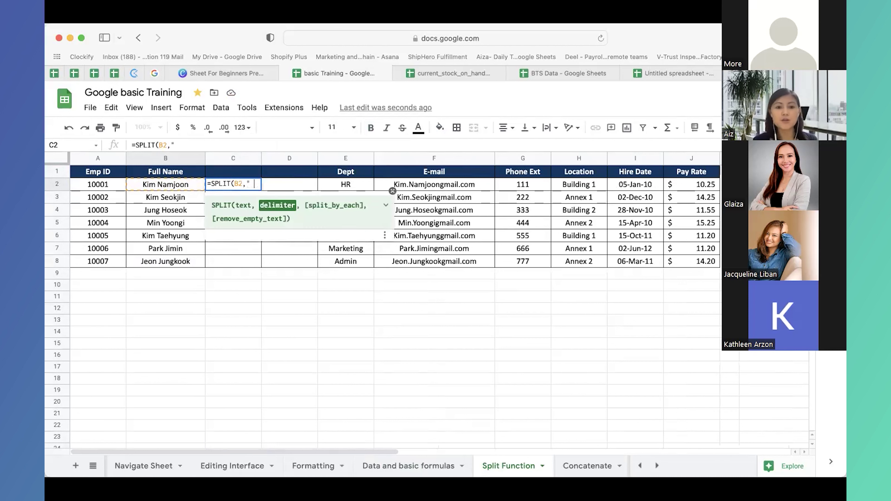
type(" \")")
key("Return")
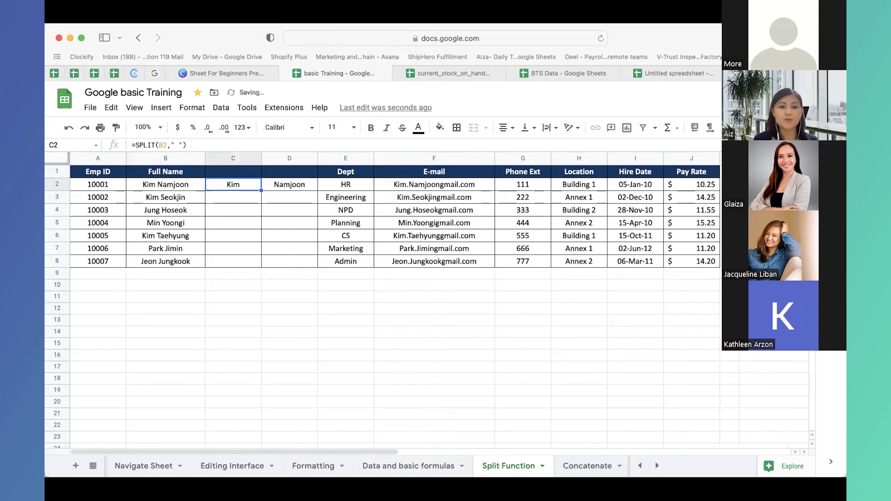
- Copy the SPLIT formula from C2 down through C8 to split the remaining full names
key("super+c")
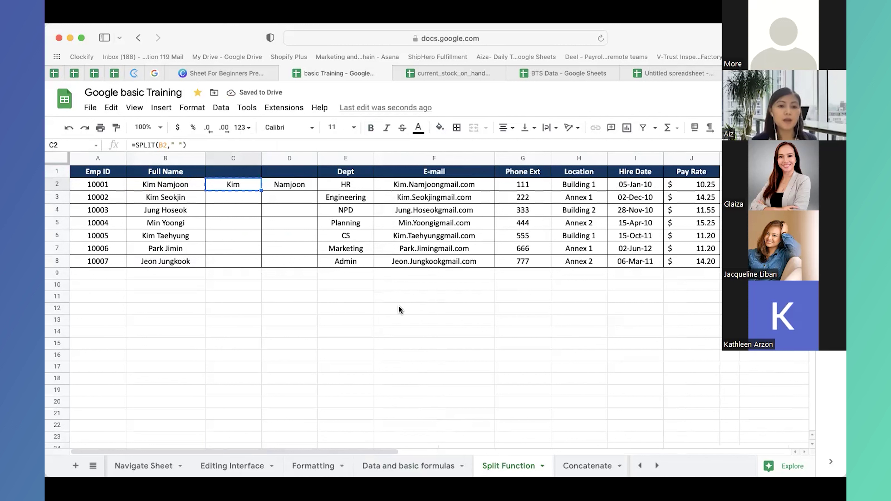
key("shift+Down")
key("shift+Down")
key("shift+Down")
key("shift+Down")
key("shift+Down")
key("shift+Down")
key("super+v")
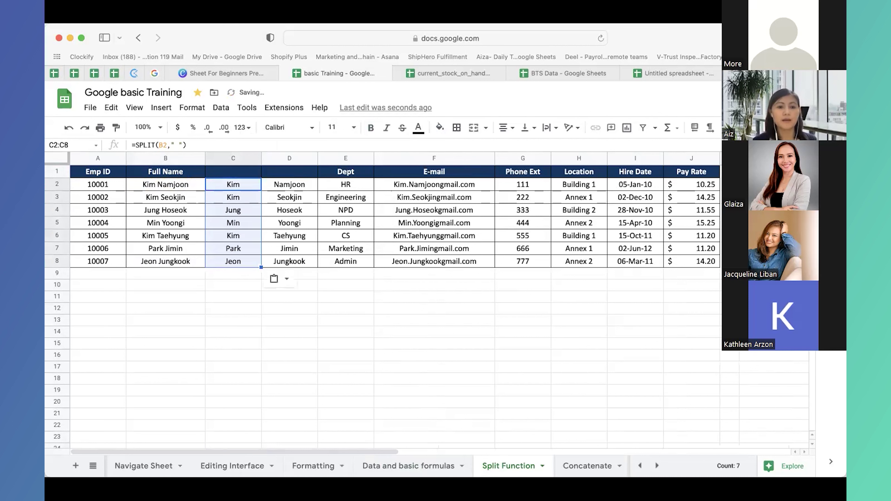
- Enter the column headers First in C1 and Last in D1
left_click(244, 174)
type("First")
key("Tab")
type("Last")
key("Return")
key("Up")
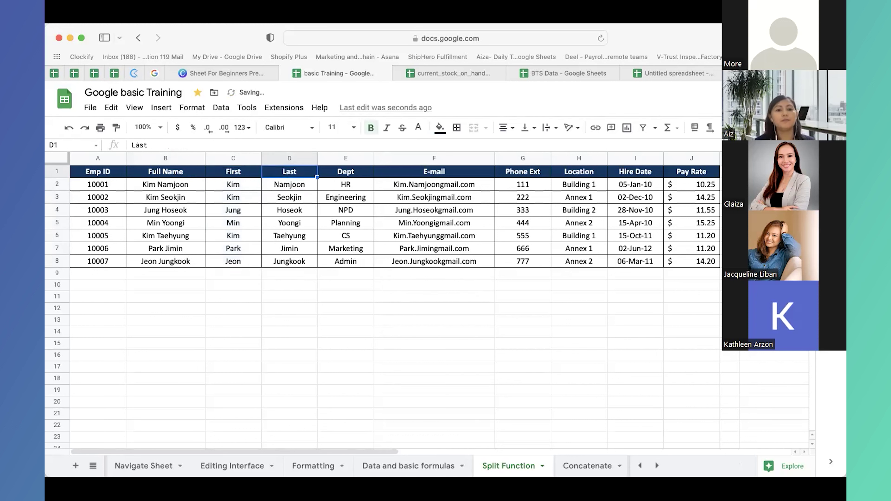
- Check the SPLIT EMPLOYEE 10004 exercise in the TRY AT HOME list, and clear the split names from C2:D8
left_click_drag(376, 451, 436, 455)
left_click(661, 225)
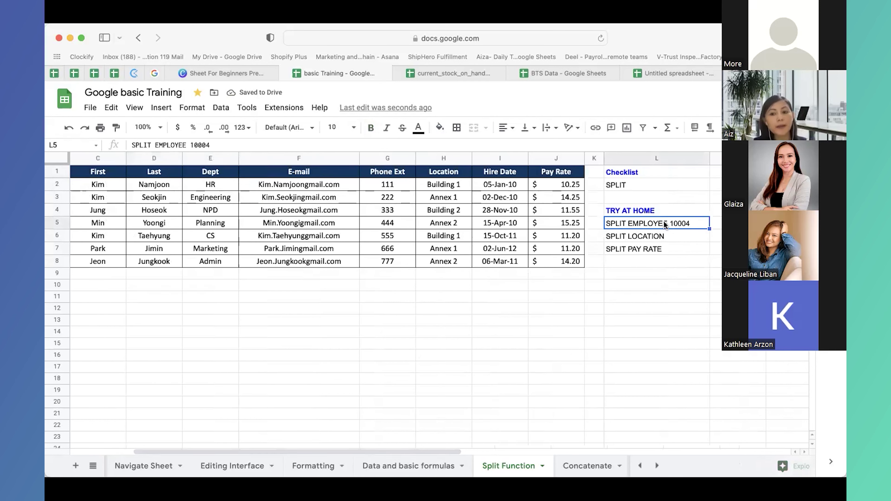
left_click_drag(424, 453, 381, 453)
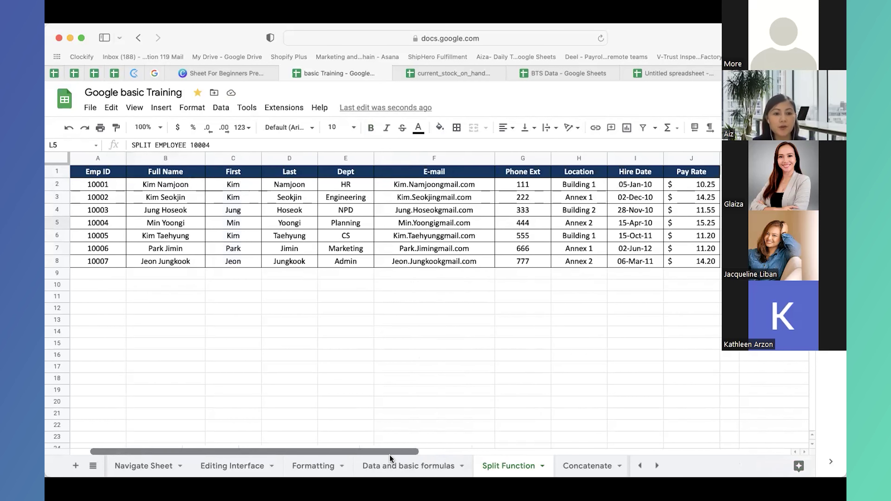
left_click_drag(234, 185, 284, 260)
key("Delete")
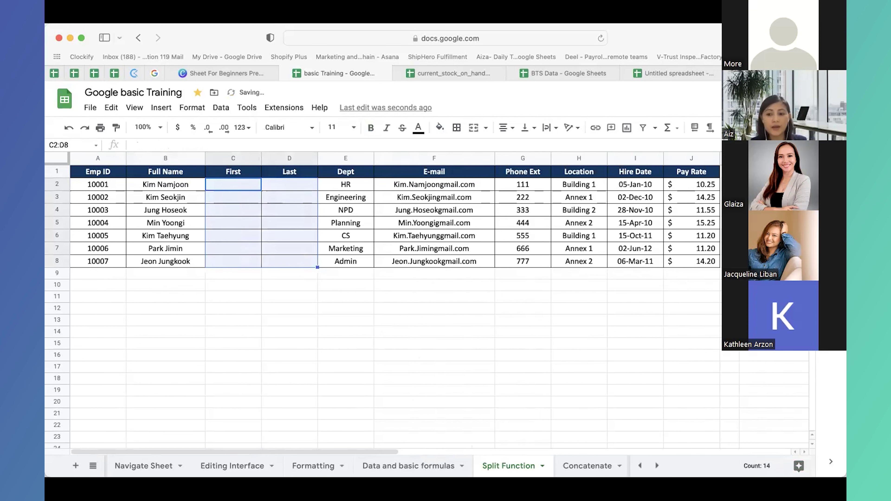
- Review the SPLIT LOCATION and SPLIT PAY RATE exercises against the Location and Pay Rate columns
left_click(772, 235)
key("Right")
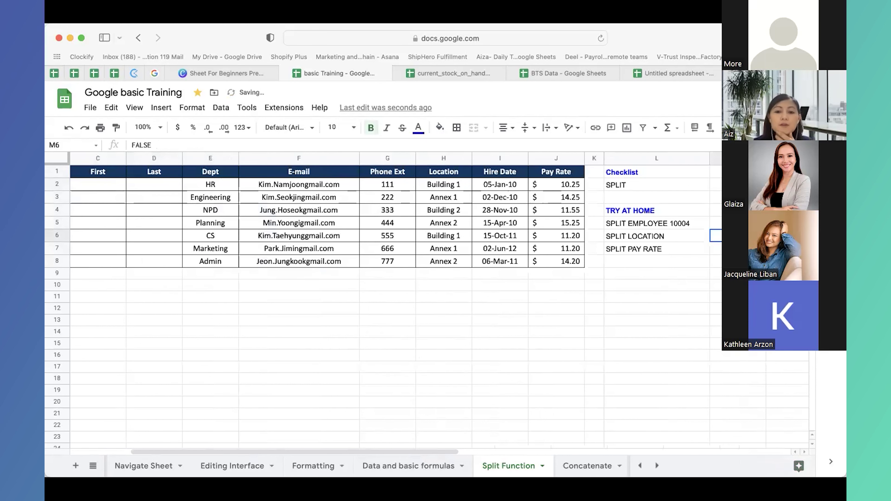
left_click(446, 158)
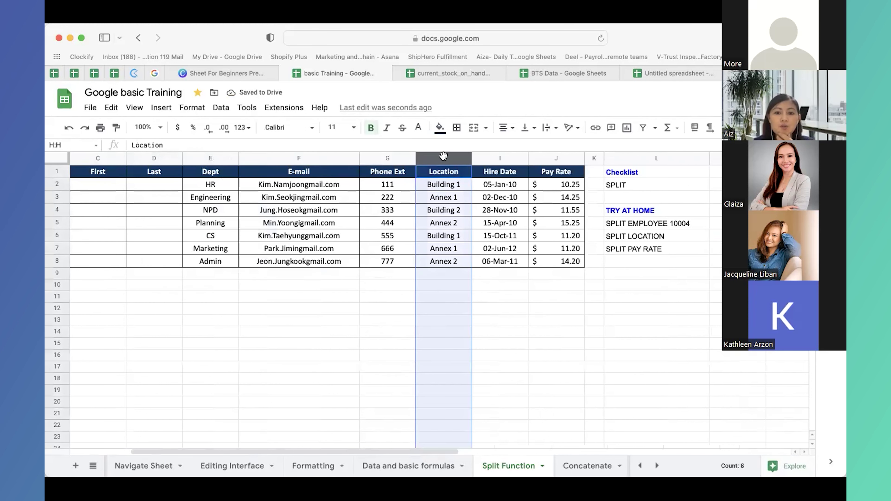
left_click(455, 186)
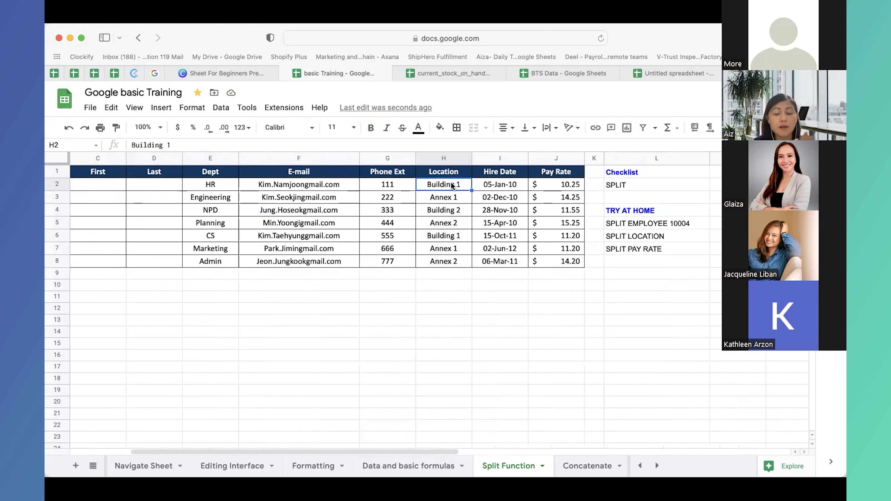
left_click(666, 250)
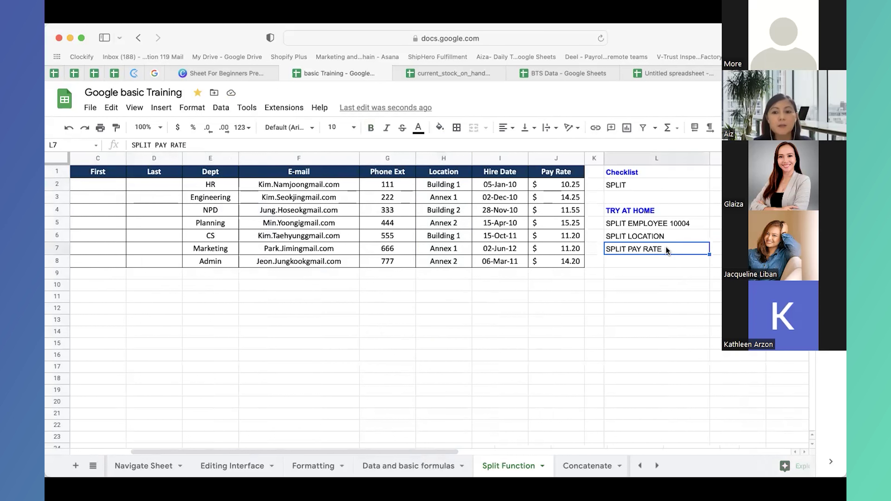
left_click(557, 159)
left_click(557, 187)
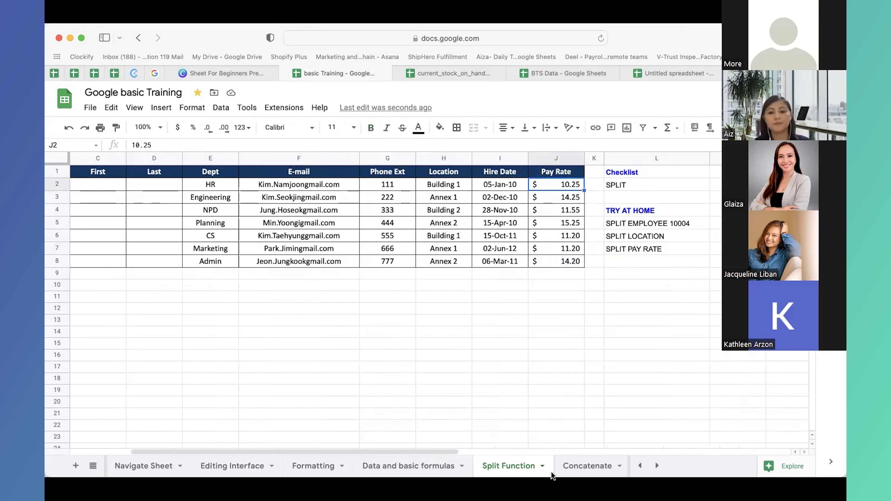
- Switch to the Google Sheet For Beginners presentation in Canva and present it full screen from slide 16
left_click(226, 74)
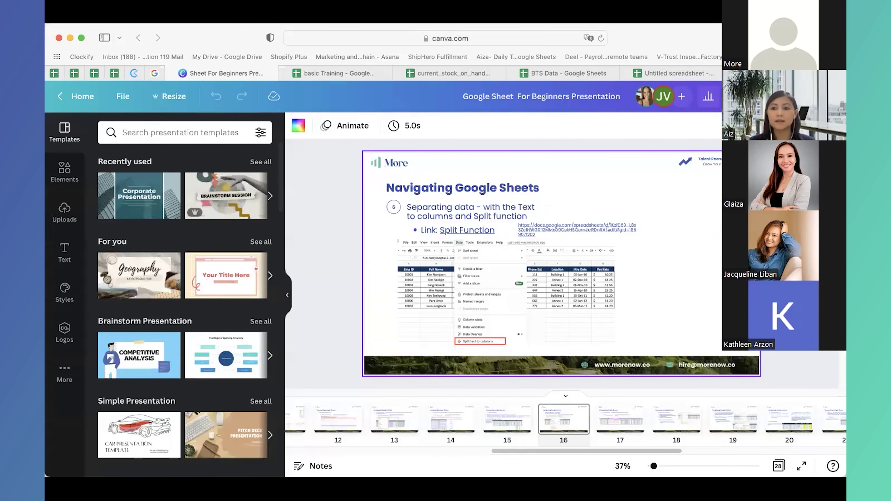
left_click(754, 97)
left_click(702, 205)
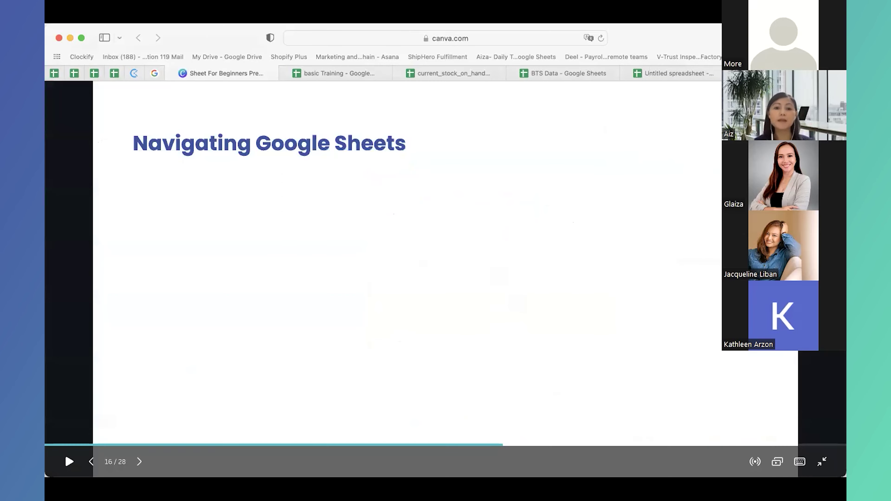
- Leave the presentation at the AMPERSAND & CONCATENATE slide and switch to the Concatenate sheet of the Google basic Training spreadsheet
key("Right")
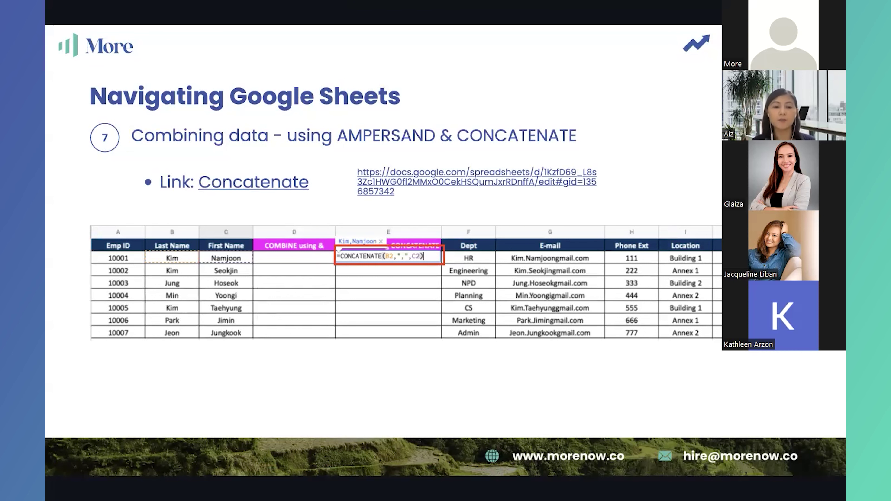
key("Escape")
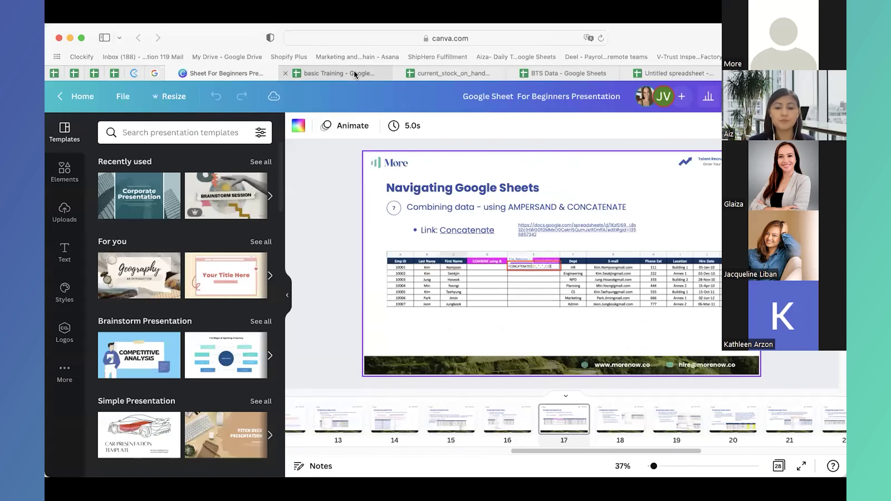
left_click(353, 70)
left_click(561, 354)
left_click(589, 466)
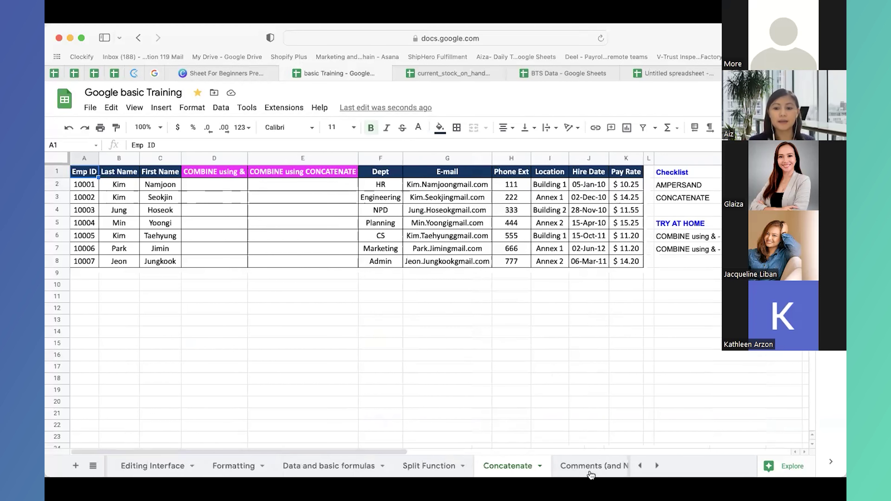
left_click(659, 467)
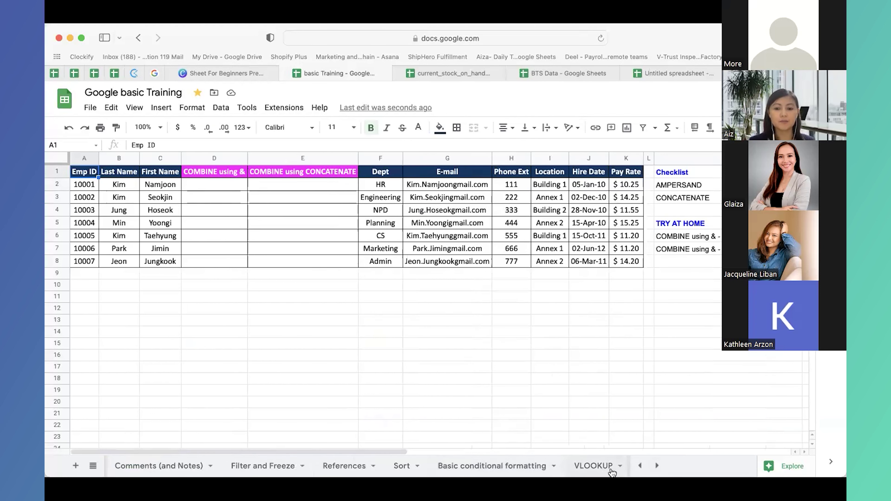
left_click(640, 465)
- Look over the Last Name and First Name columns and the empty column for combining them with &
left_click(214, 188)
left_click(160, 184)
key("Left")
key("Left")
key("Up")
key("Right")
key("Down")
key("Right")
key("Right")
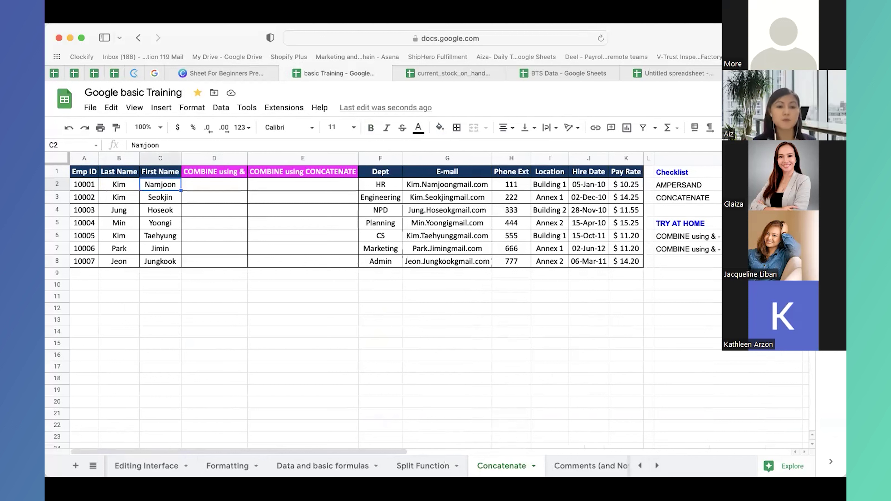
key("Up")
key("Down")
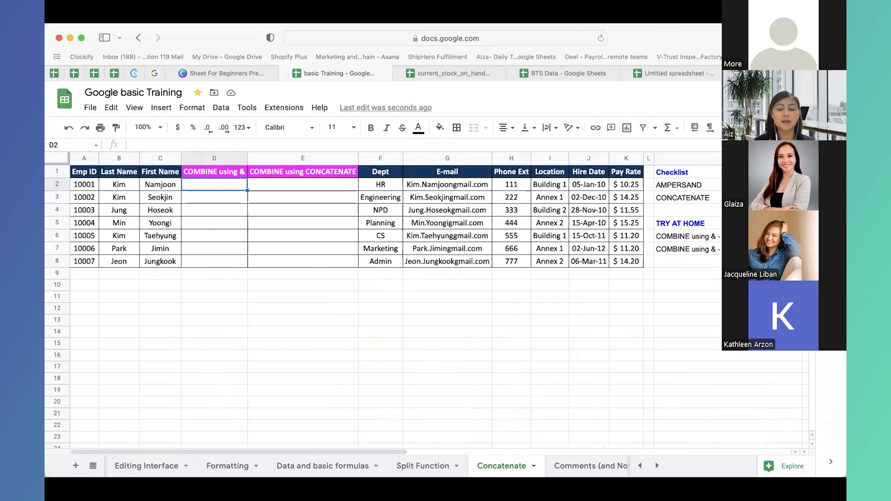
- Enter the formula =B2&C2 in cell D2 to join last and first name, and reject the suggested autofill
type("=")
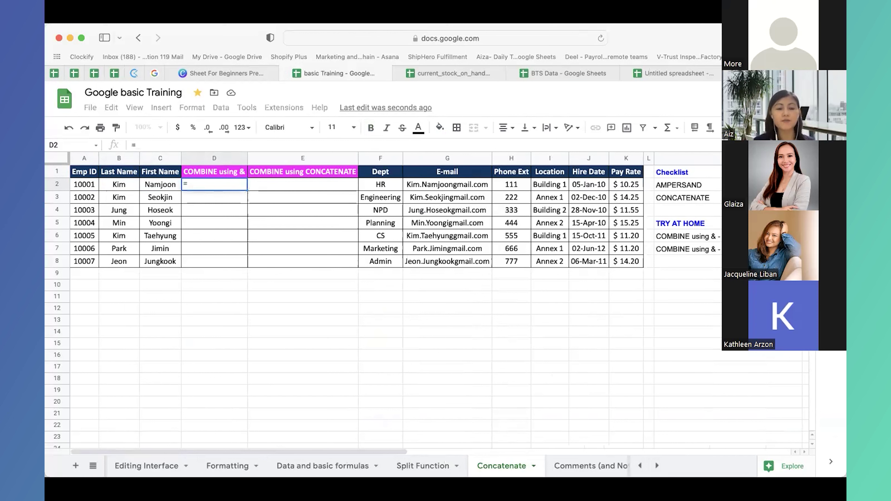
left_click(122, 184)
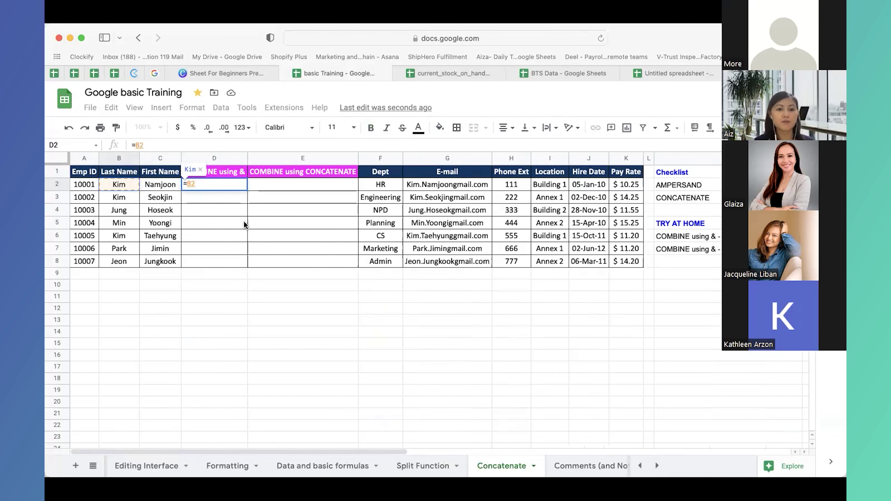
type("&")
left_click(156, 186)
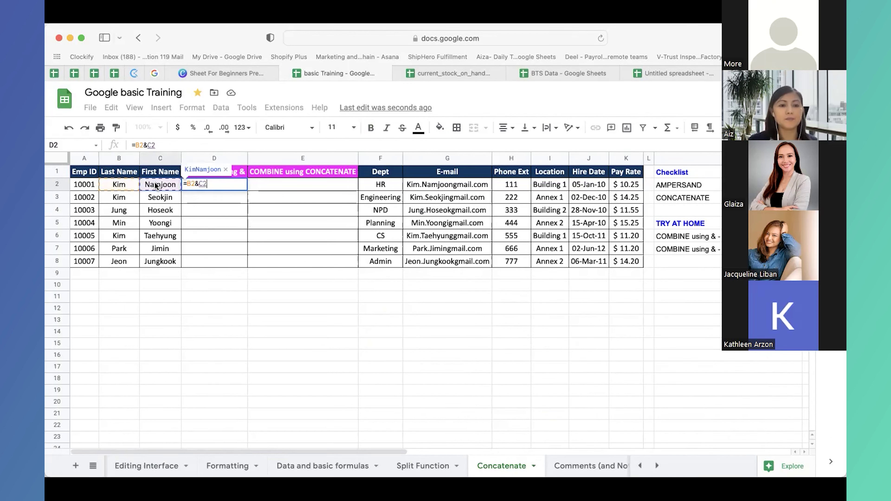
key("Return")
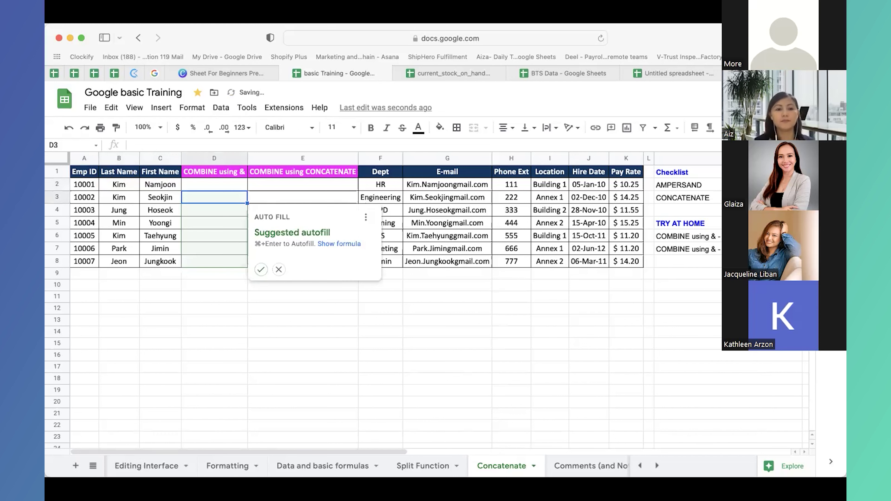
left_click(278, 269)
- Fill the name-joining formula from D2 down through D8 and select the filled range
left_click(250, 343)
left_click(225, 186)
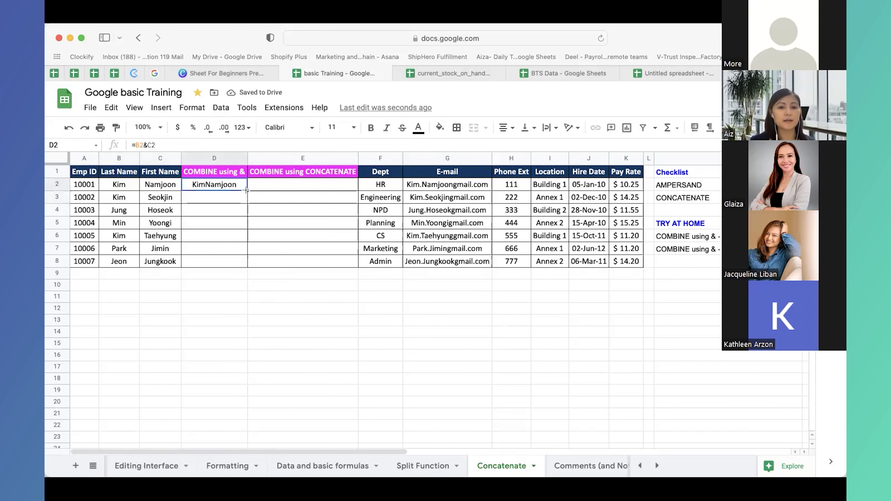
left_click_drag(247, 191, 241, 261)
left_click(239, 278)
left_click_drag(207, 186, 220, 263)
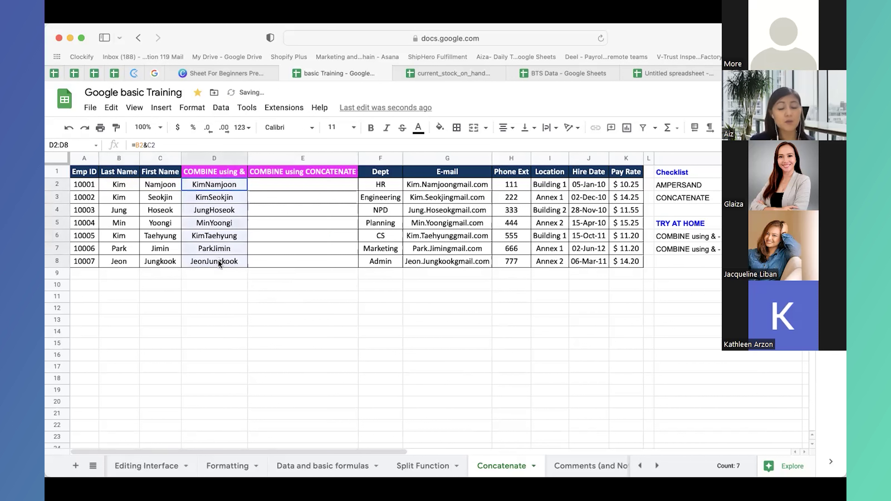
- Replace the formula in D2 with =B2&" "&C2 to put a space between last and first name
left_click(220, 187)
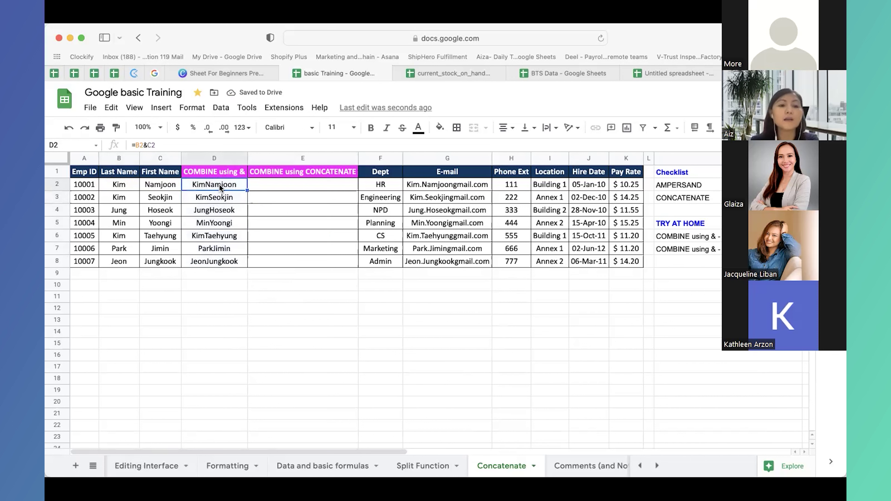
left_click(144, 145)
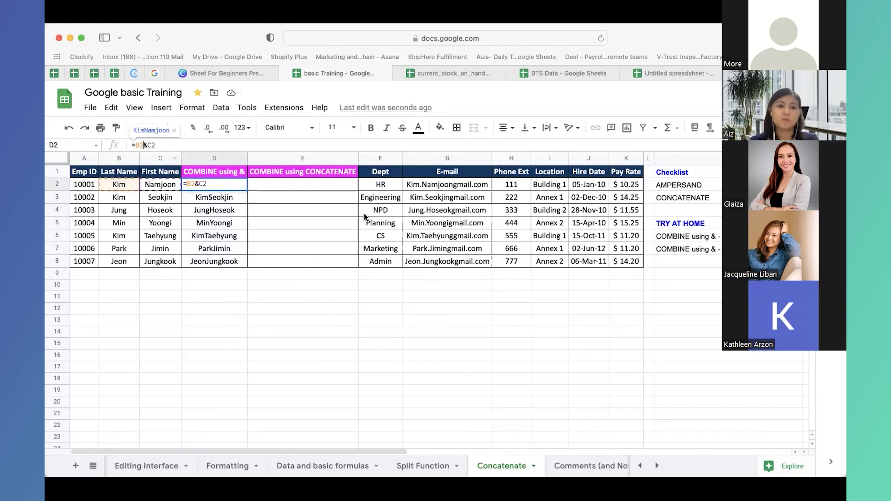
key("Escape")
type("=")
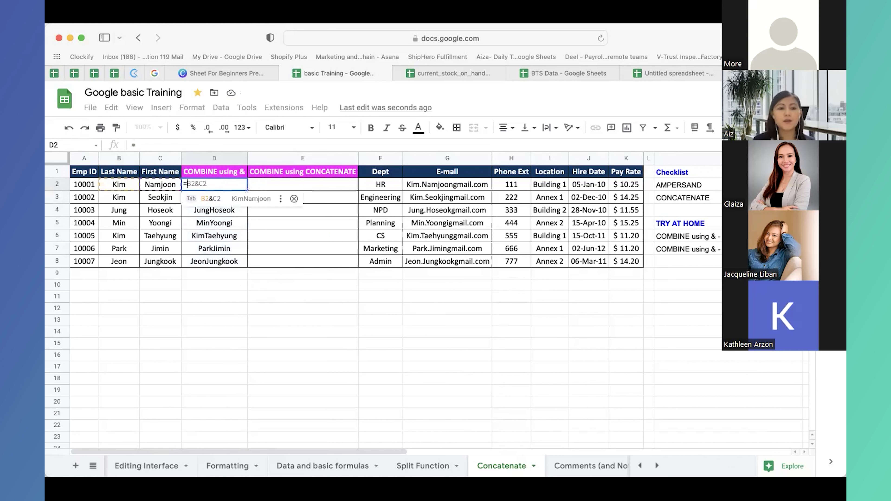
left_click(135, 184)
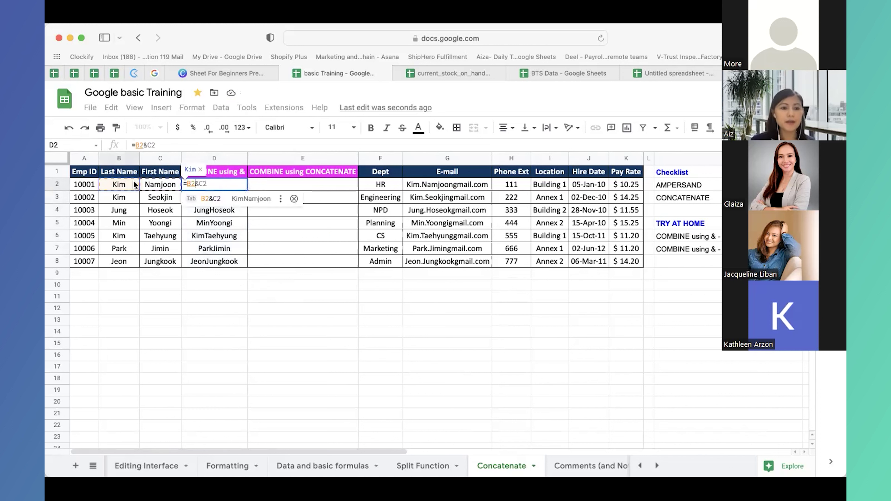
type("&")
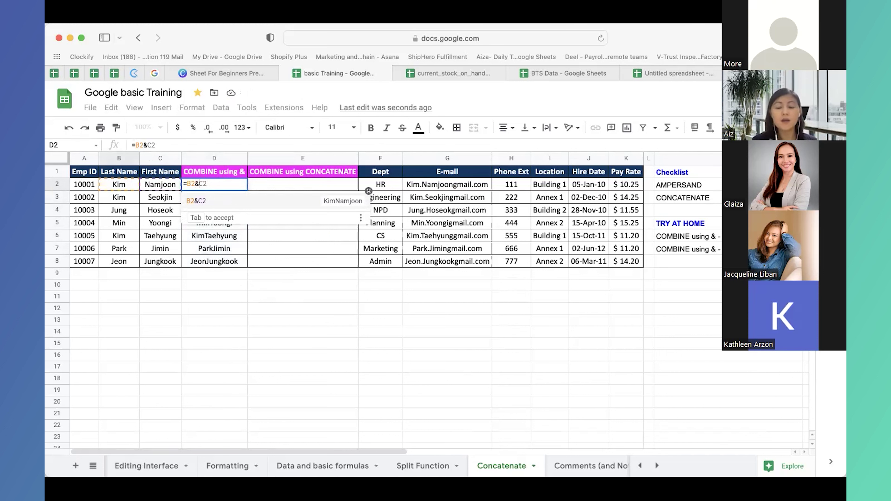
type("\"")
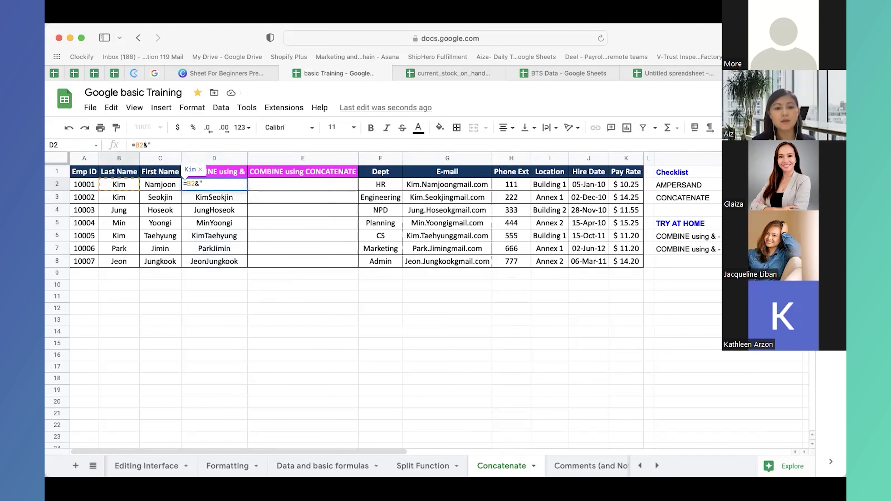
type(" \"&")
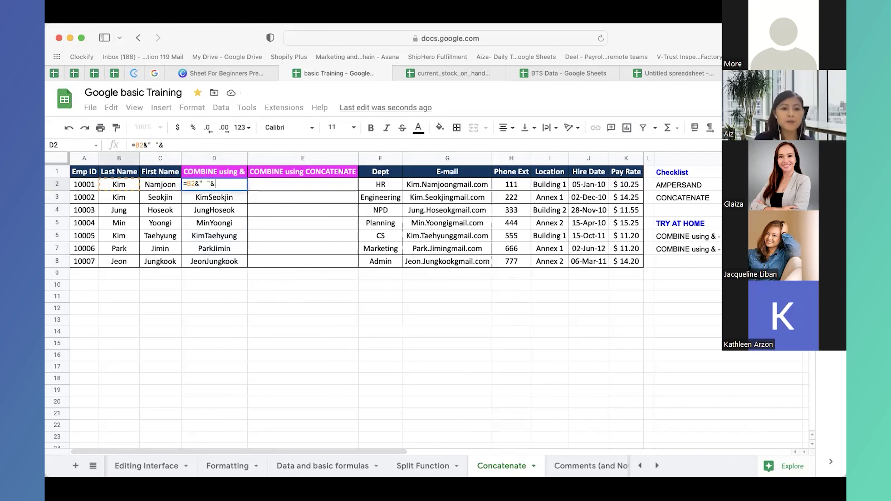
left_click(152, 184)
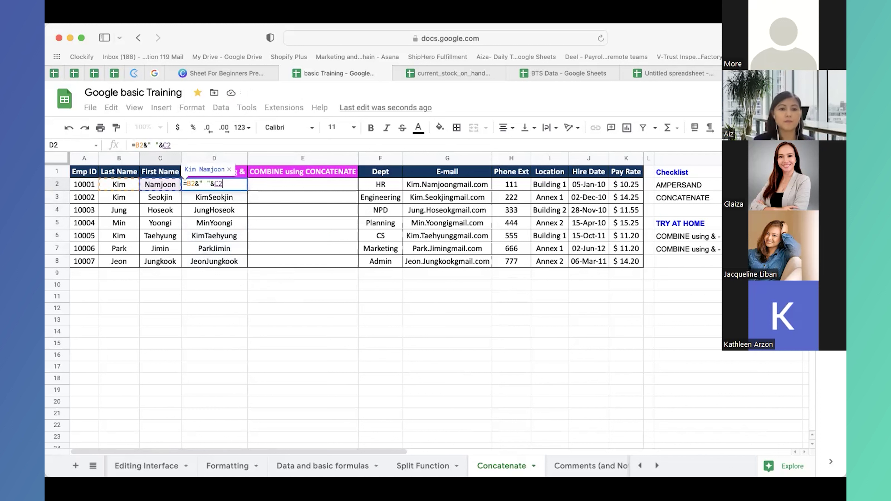
key("Return")
- Copy the space-separated formula from D2 down through D8
key("shift+super+Down")
key("super+v")
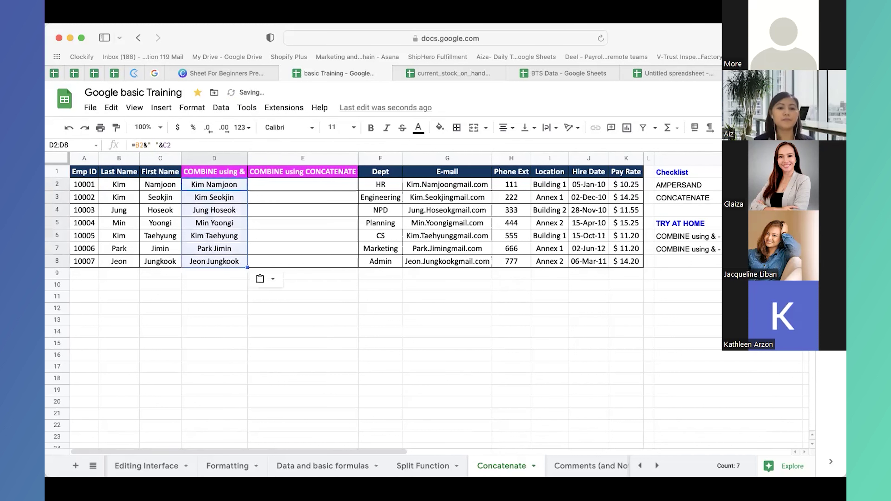
left_click(226, 188)
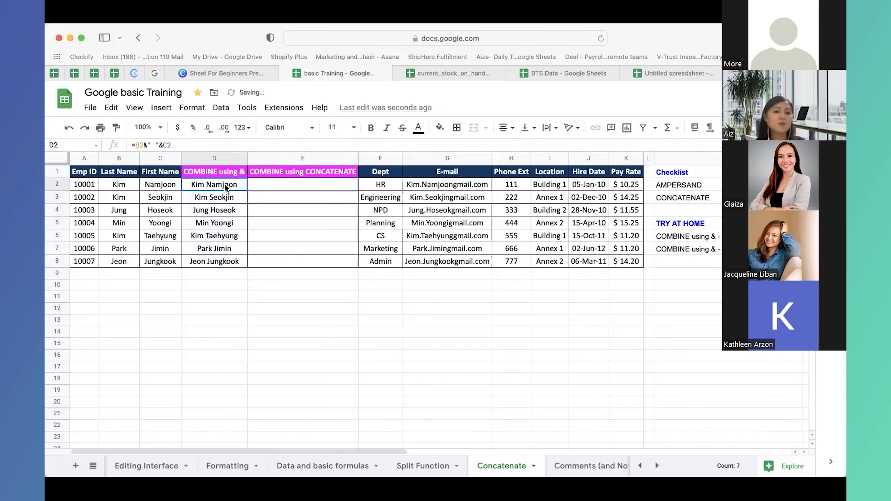
left_click(291, 188)
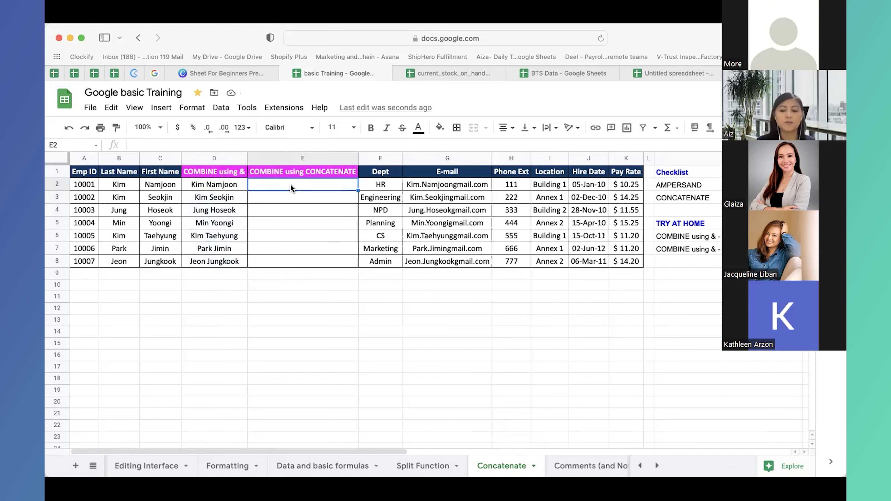
type("=conc")
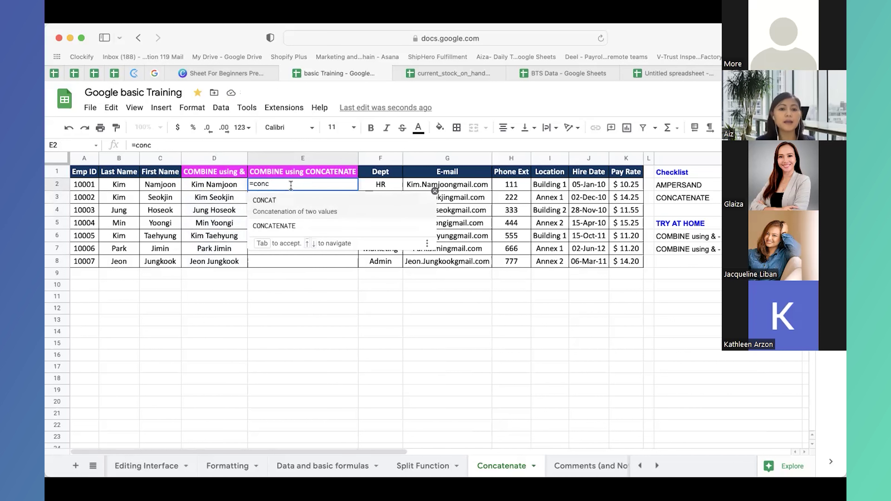
left_click(302, 225)
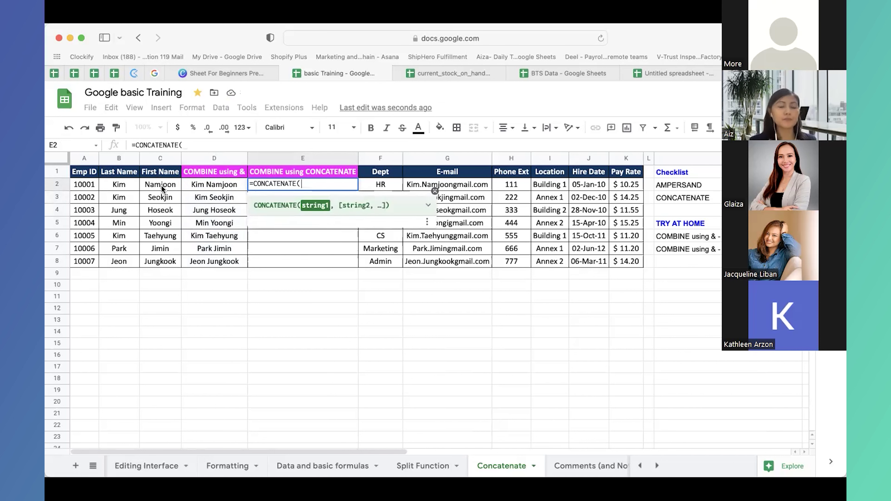
key("Escape")
- Insert a blank column before the COMBINE using & column and undo the insertion
left_click(215, 156)
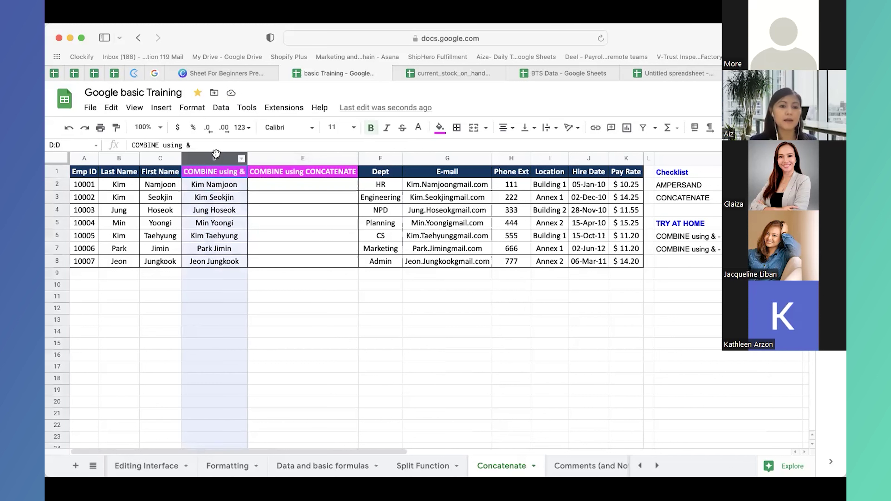
right_click(215, 157)
left_click(266, 222)
left_click(216, 189)
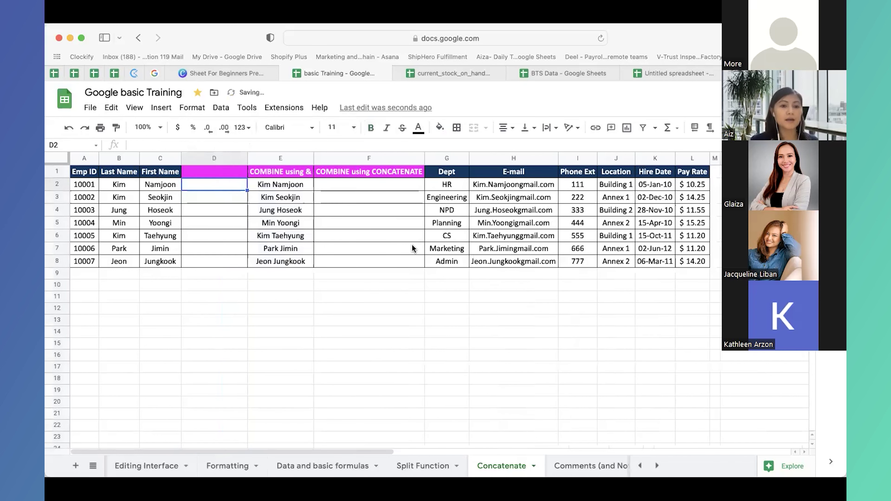
key("super+z")
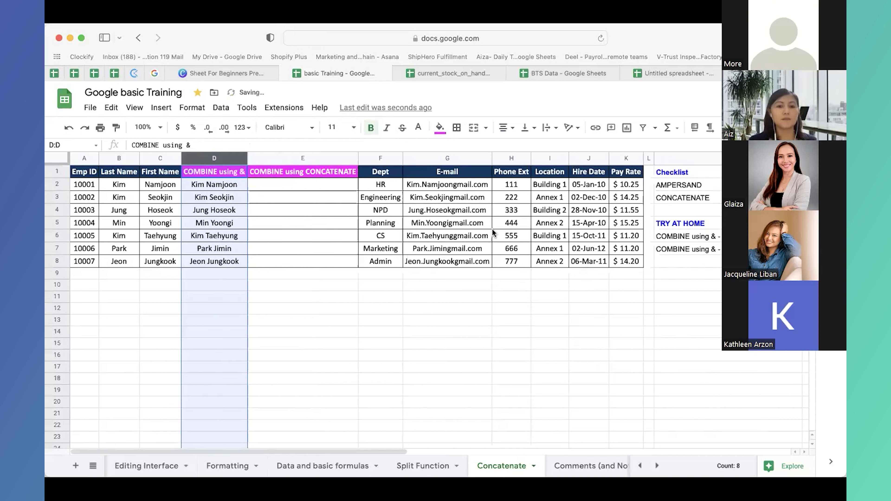
- Enter =CONCATENATE(B2," ",C2) in cell E2 to join last and first name with a space
left_click(341, 183)
type("=con")
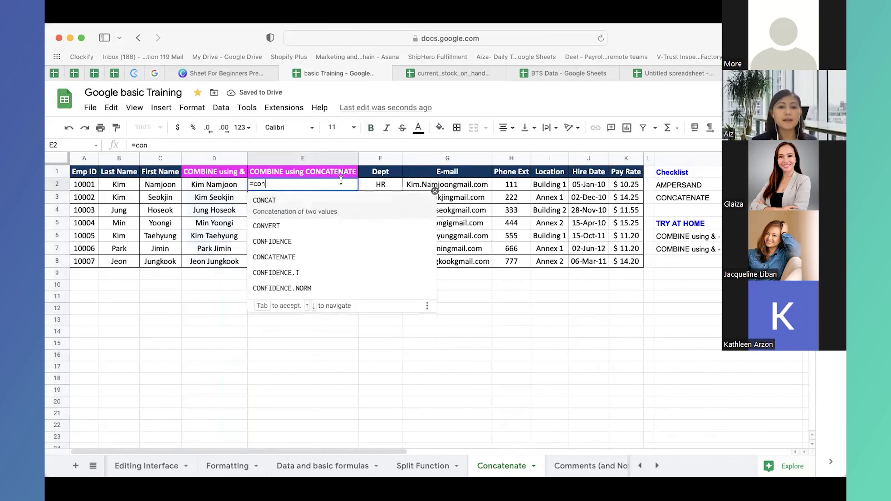
type("cat")
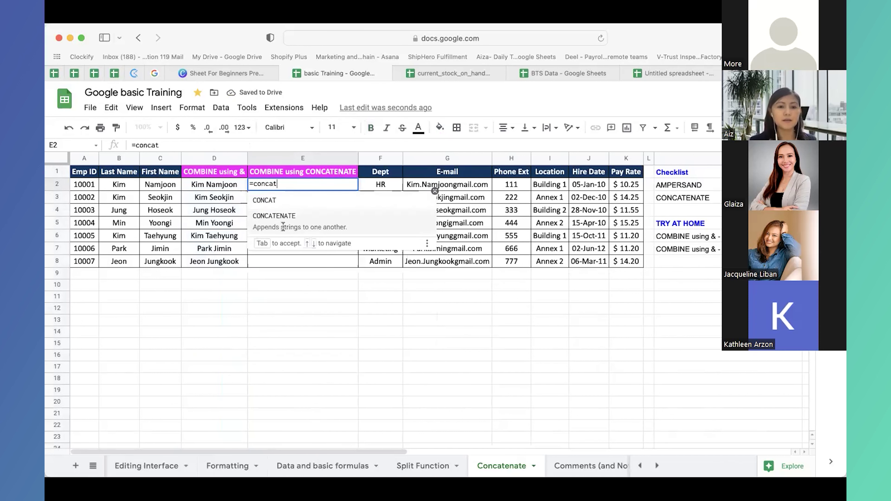
left_click(291, 221)
left_click(122, 181)
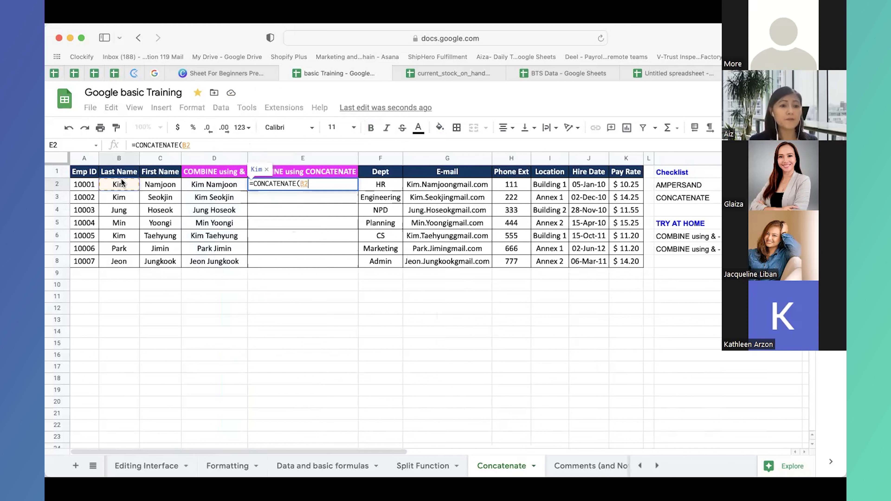
type(",")
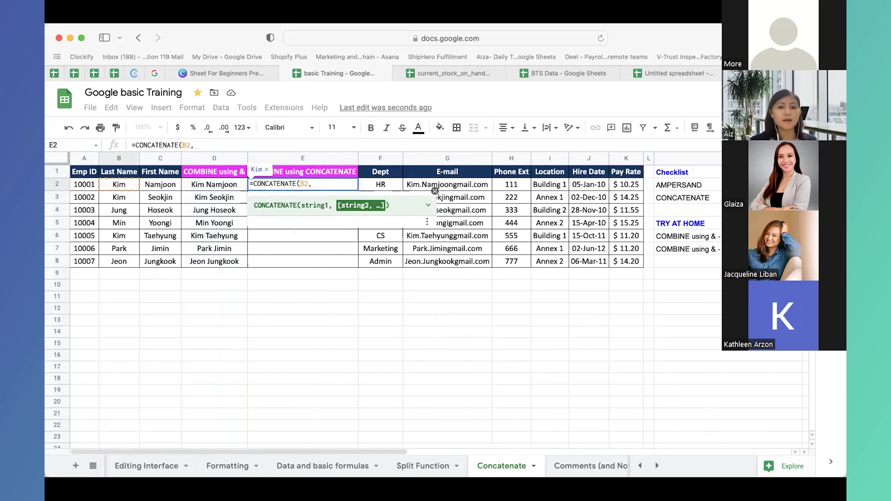
type("\" \"")
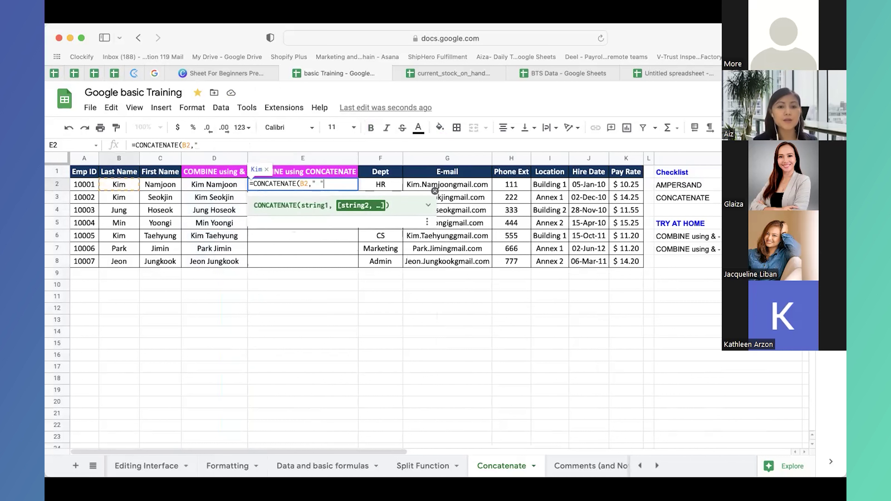
type(",")
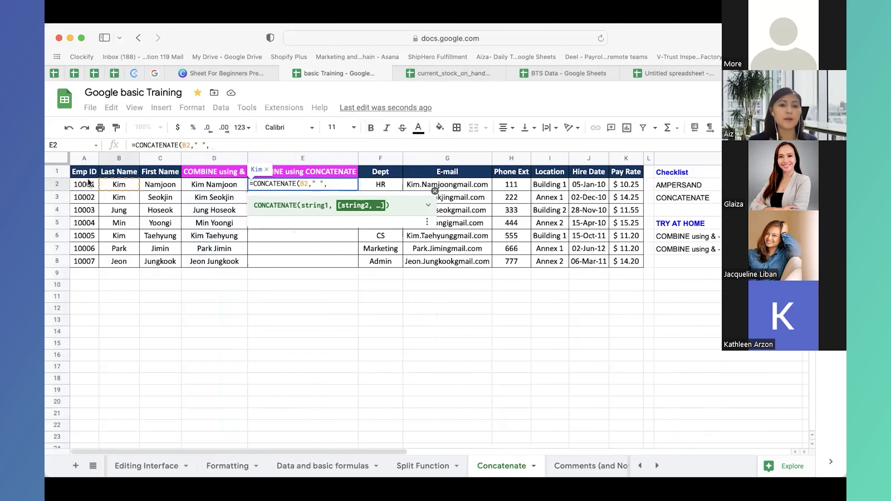
left_click(159, 184)
key("Return")
- Copy the CONCATENATE formula from E2 down through E8
key("Up")
key("ctrl+c")
key("Left")
left_click(303, 261)
left_click(303, 184, "shift")
key("ctrl+v")
- Review the Checklist and the TRY AT HOME exercises in column M
left_click(686, 186)
key("Right")
key("Down")
key("Left")
key("Down")
key("Down")
key("Down")
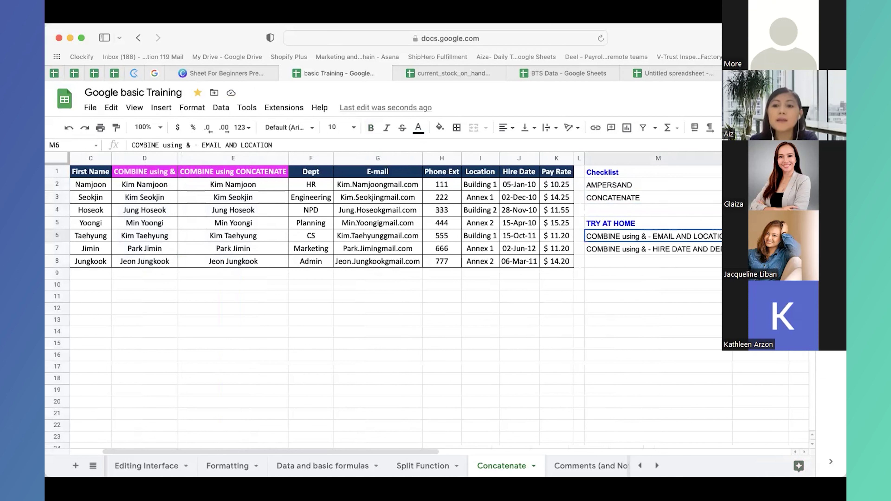
- Widen column M on the Concatenate sheet and open the Comments (and Notes) sheet
left_click_drag(732, 158, 752, 158)
left_click(707, 249)
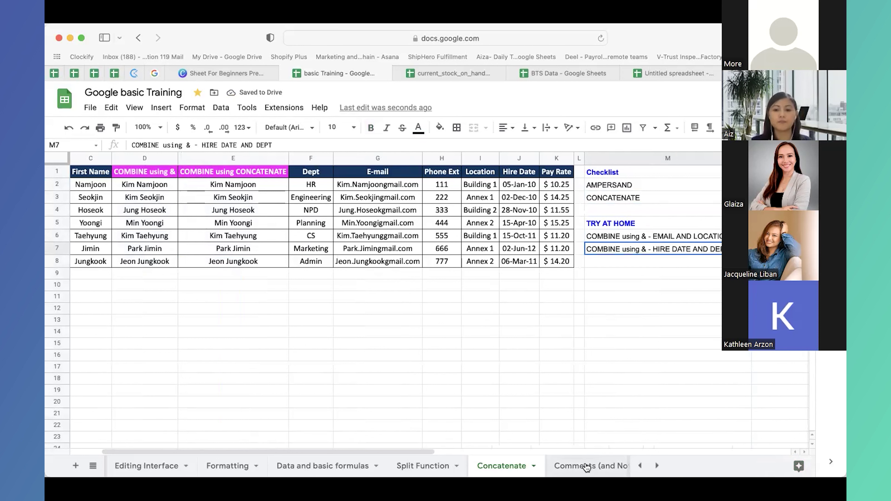
left_click(587, 465)
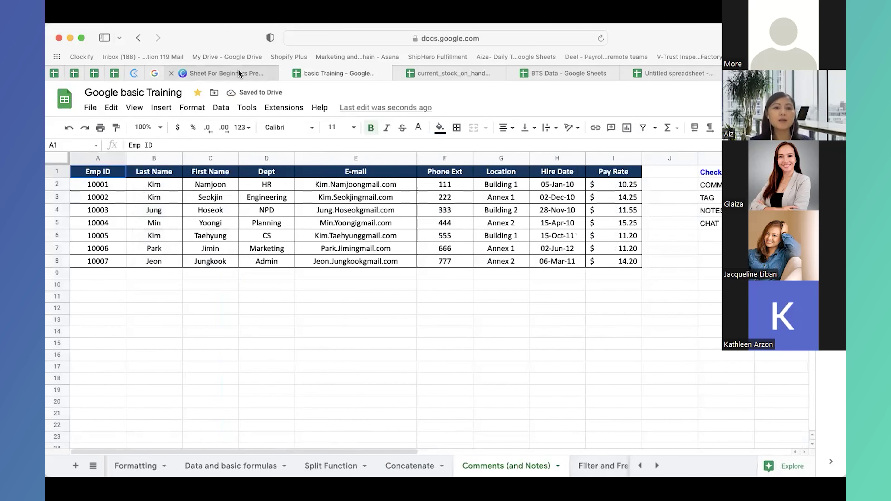
- Switch to the Canva presentation, view the Other Powerful Features slide in full screen, and return to the Google Sheets training file
left_click(241, 74)
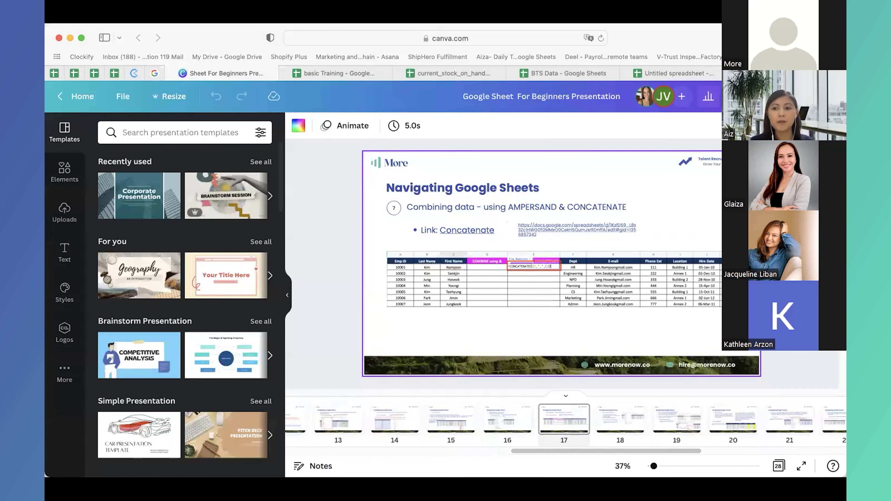
left_click(753, 96)
left_click(740, 205)
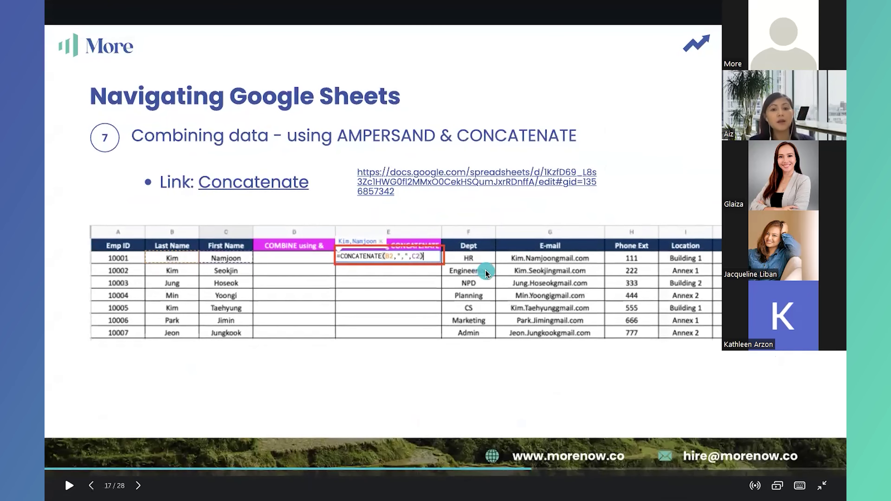
left_click(486, 273)
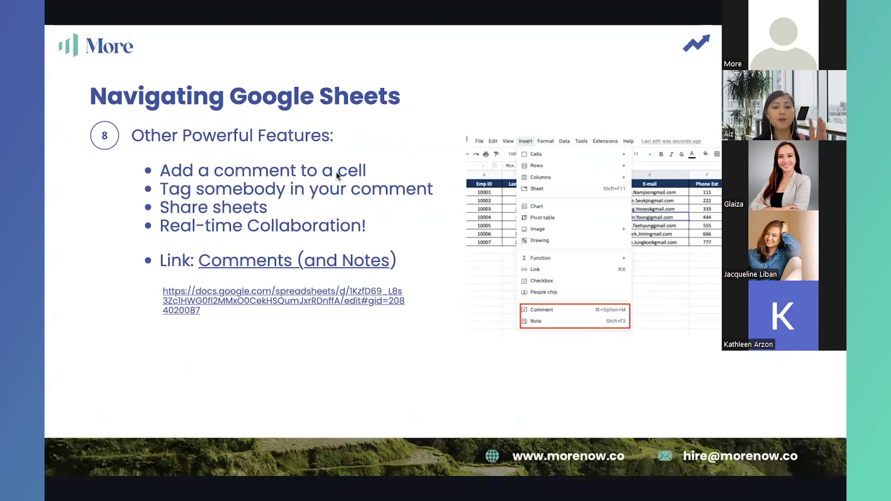
left_click(353, 209)
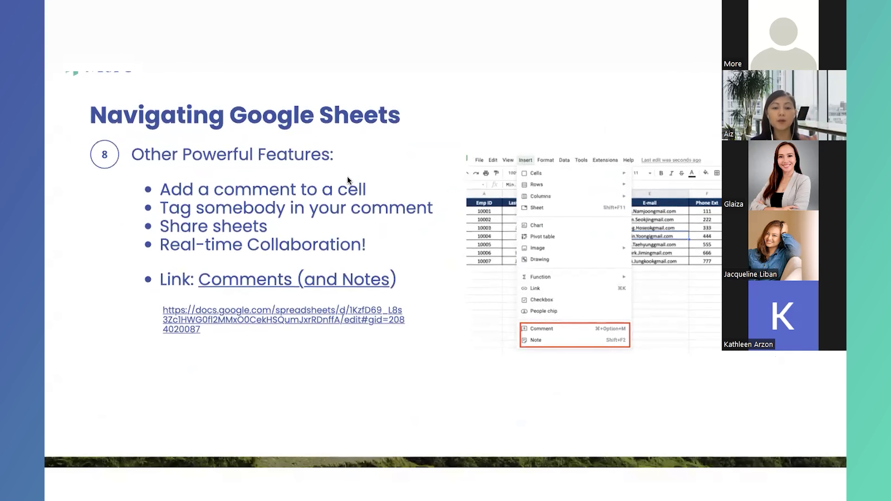
key("Escape")
left_click(328, 72)
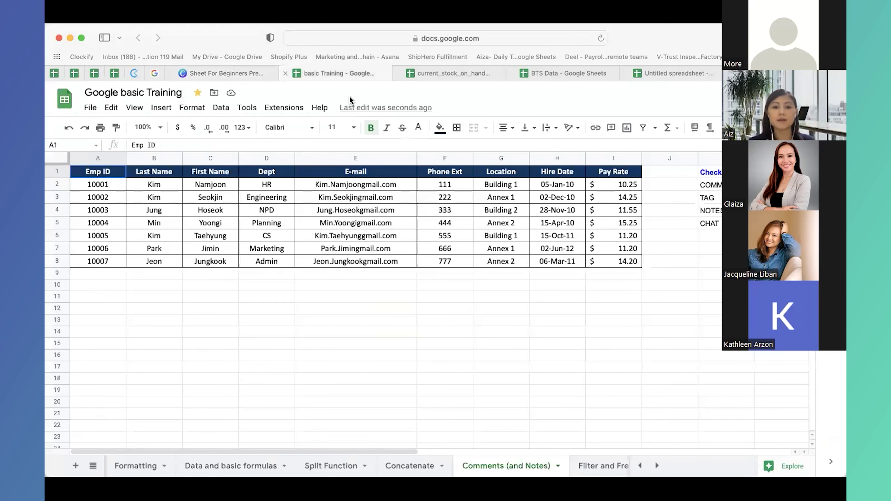
left_click(532, 311)
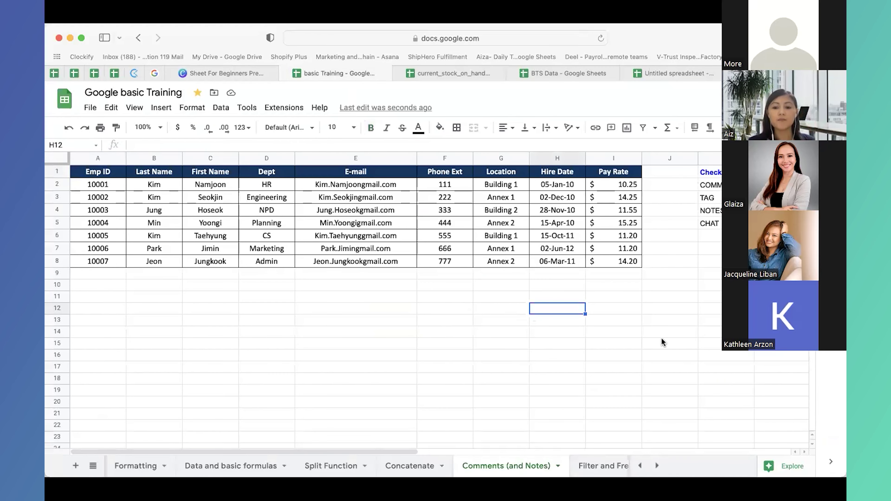
left_click(608, 186)
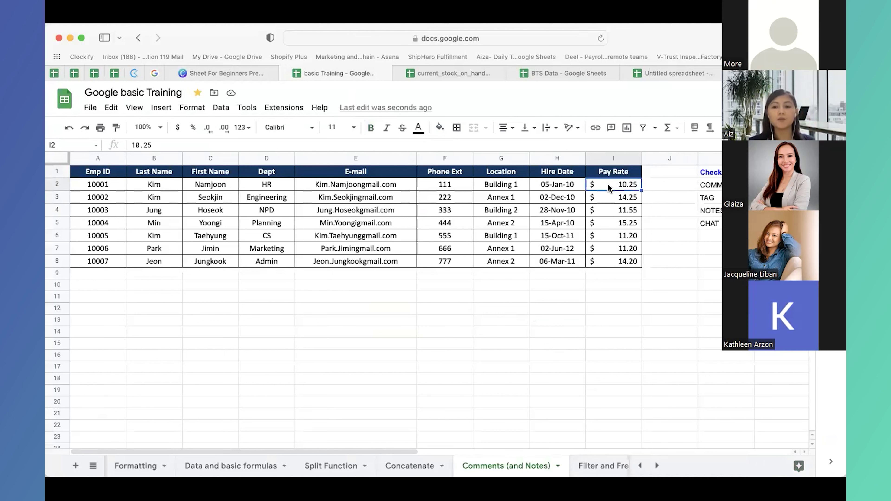
left_click(327, 186)
right_click(327, 186)
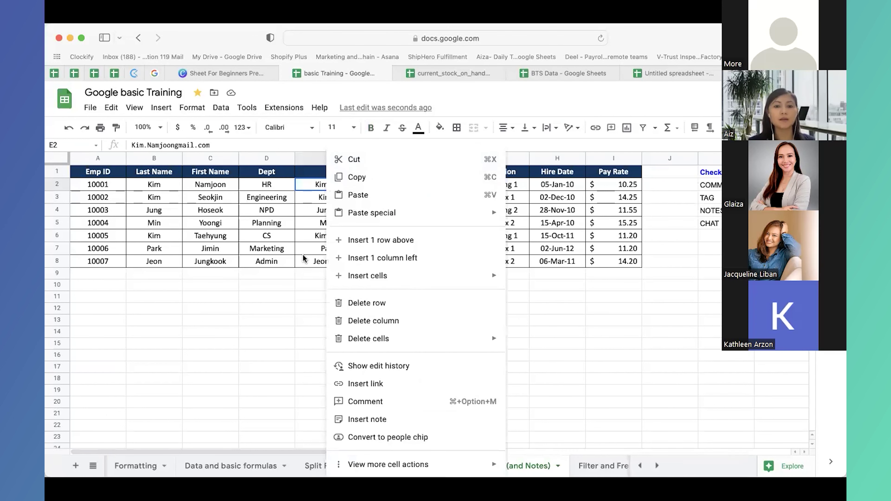
left_click(302, 290)
- Start a comment on e-mail cell E2 reading "Wrong info, please edit to Park" and begin a mention with @
left_click(325, 184)
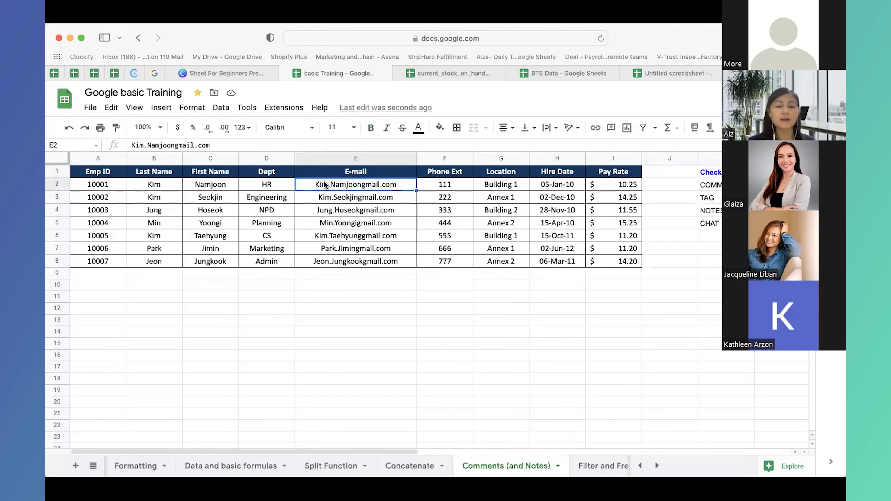
right_click(324, 184)
left_click(391, 403)
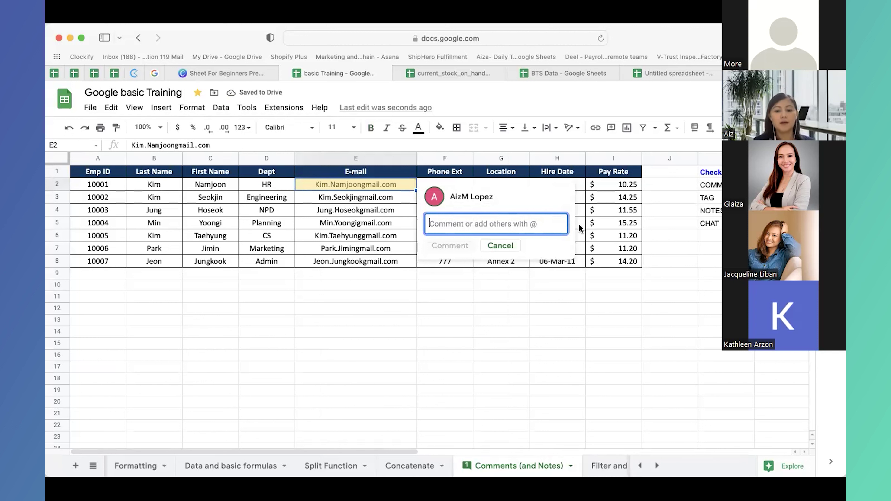
type("Wrong info")
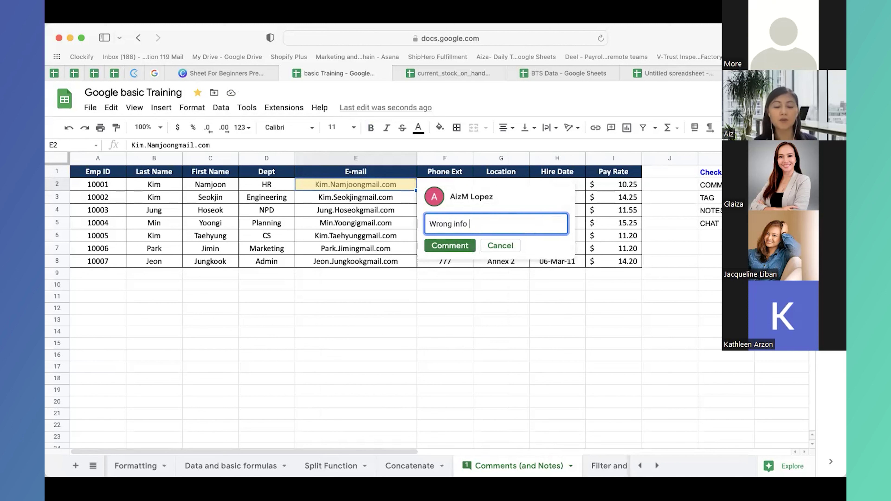
type(", please")
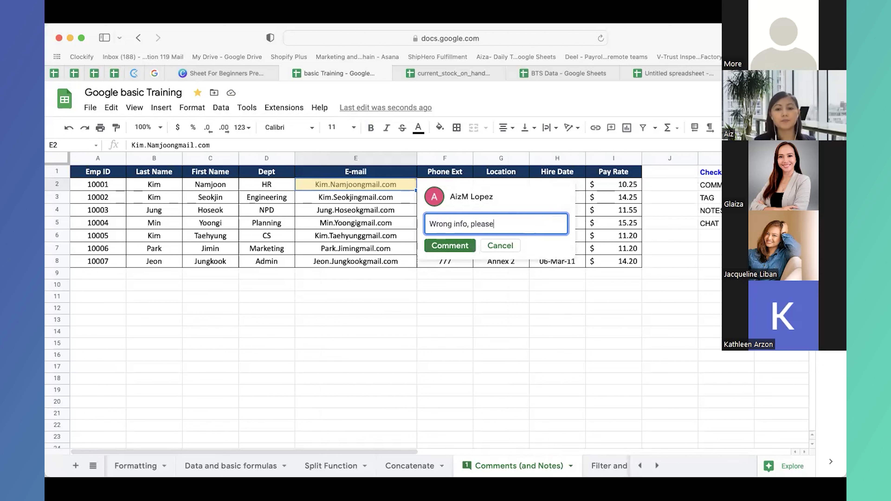
type(" edit to Park @")
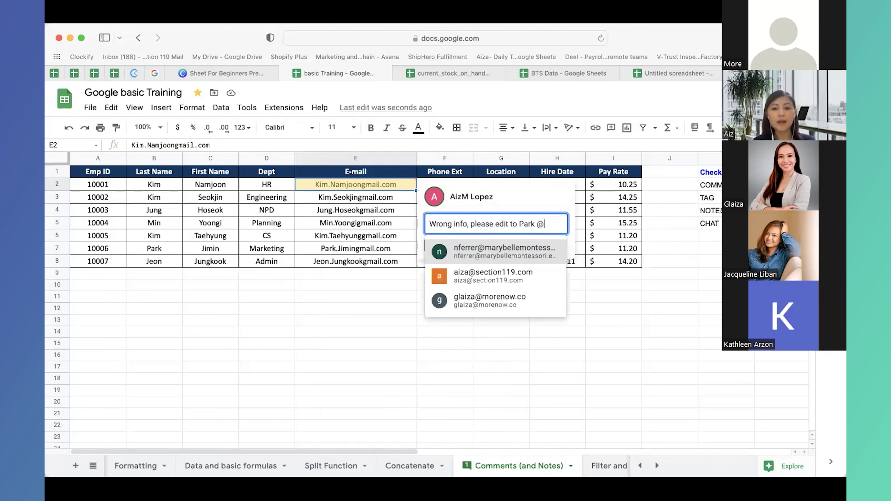
- Tag the colleague in the E2 comment and assign the comment to that person
type("gla")
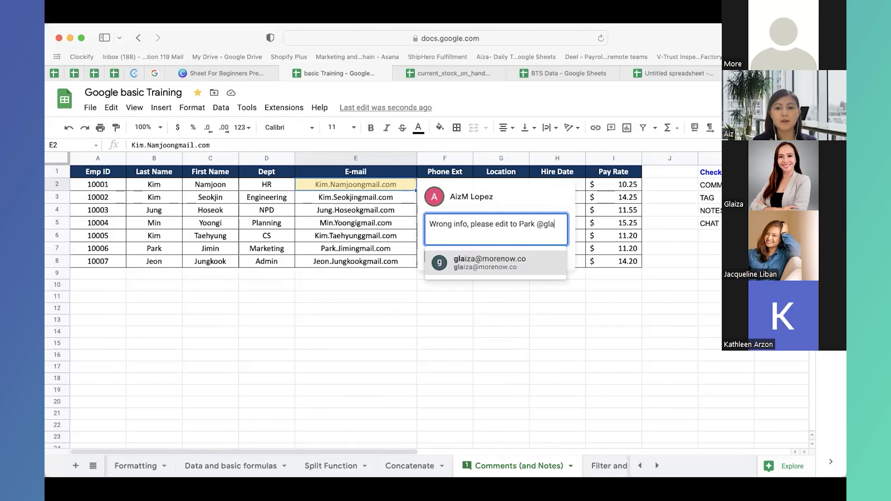
left_click(495, 269)
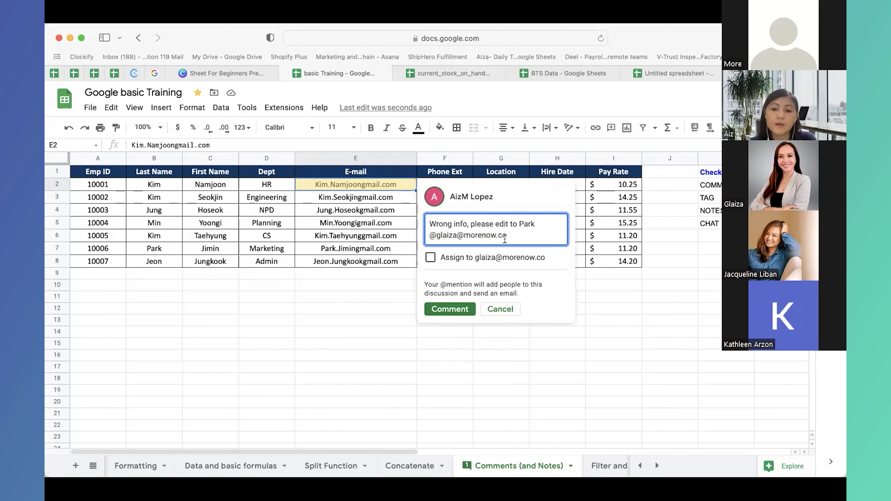
left_click(431, 258)
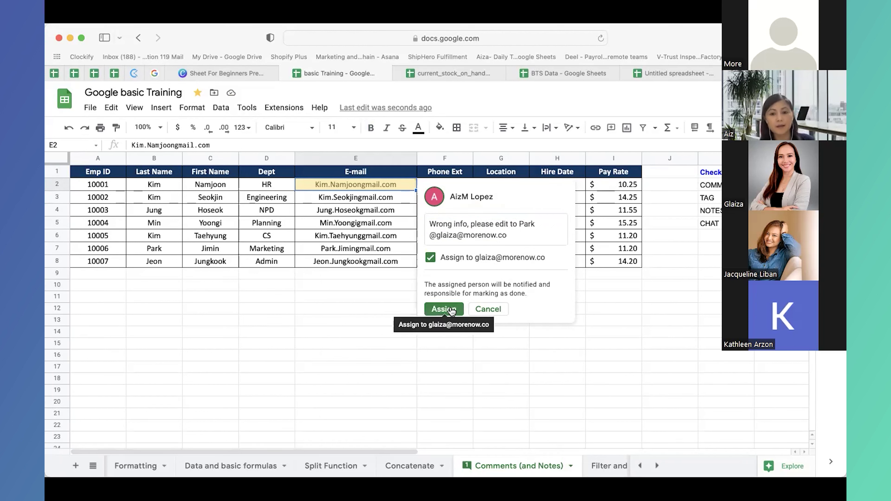
left_click(443, 308)
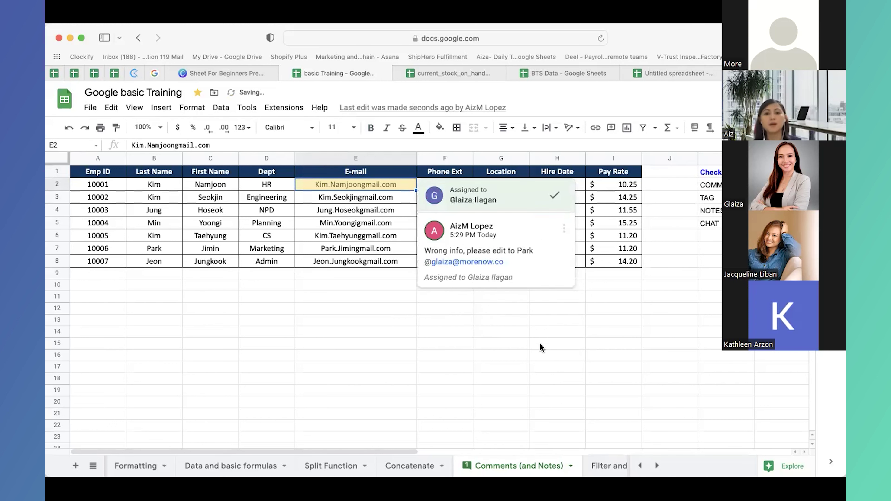
- Examine the posted comment on cell E2 and the options available for it
left_click(613, 343)
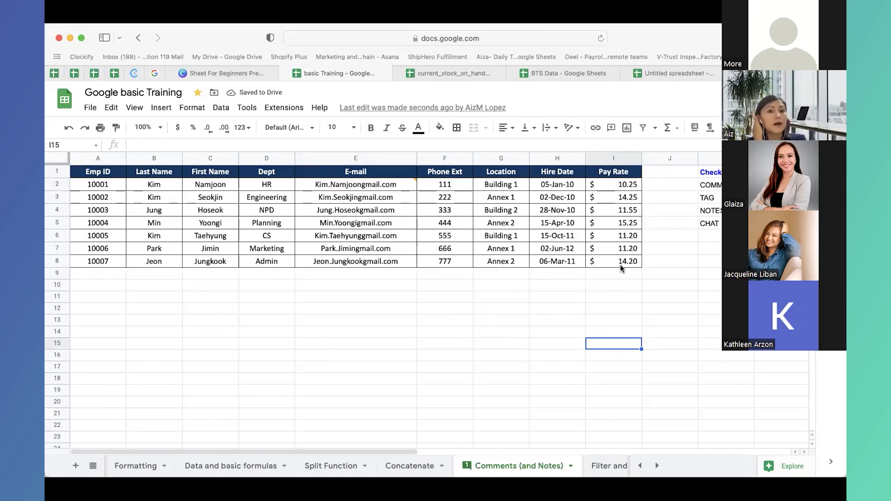
mouse_move(408, 188)
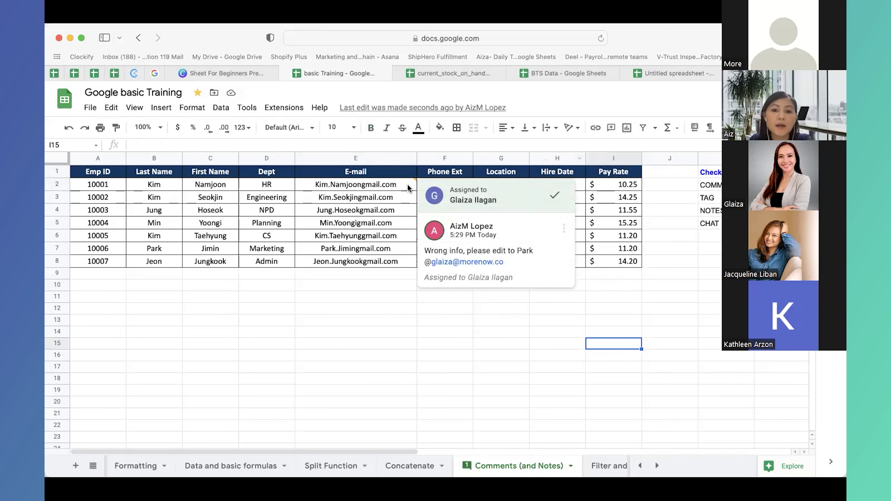
left_click(403, 293)
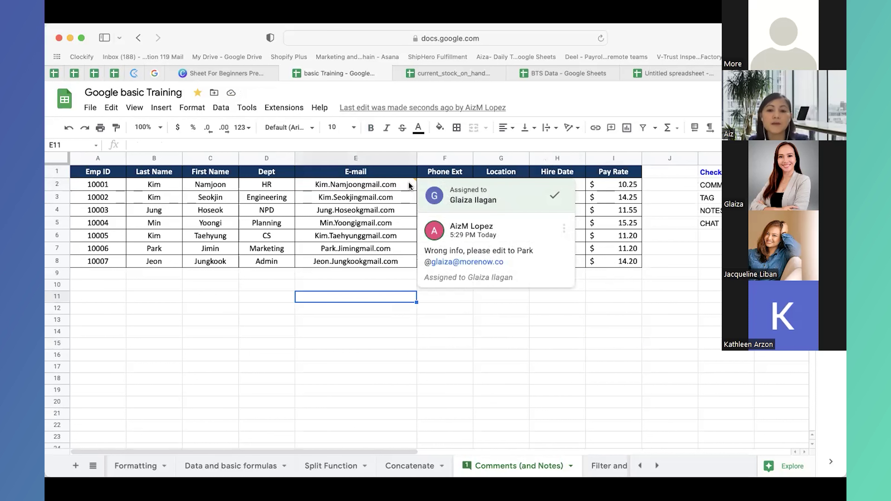
left_click(444, 378)
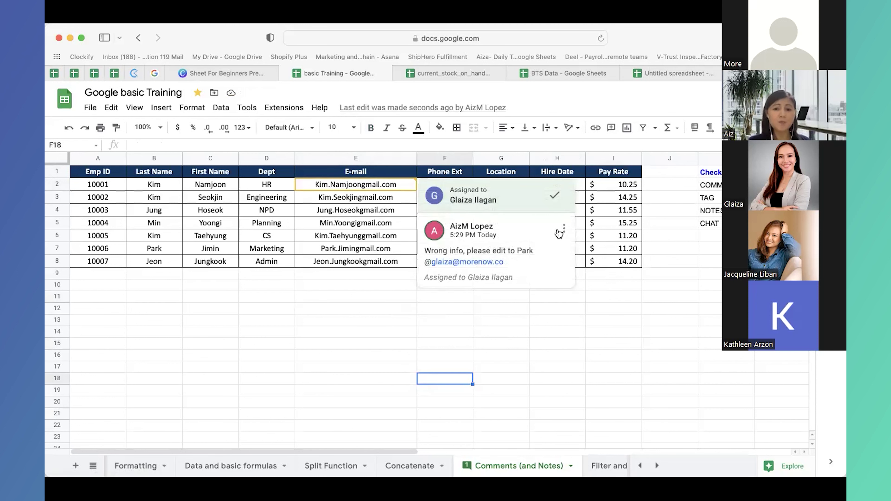
left_click(564, 230)
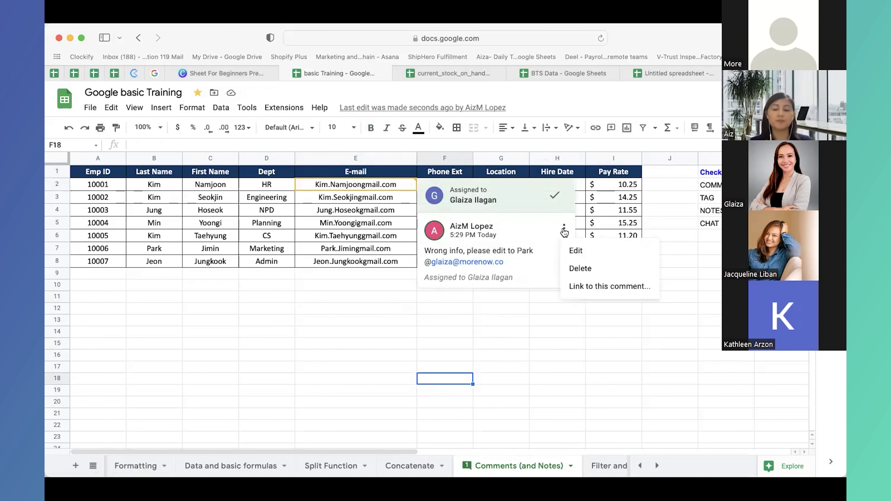
left_click(546, 245)
left_click(474, 309)
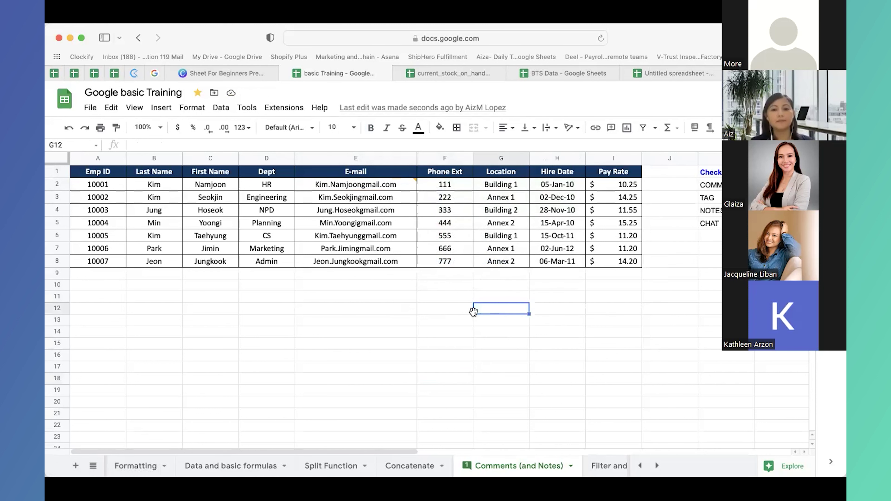
left_click(710, 184)
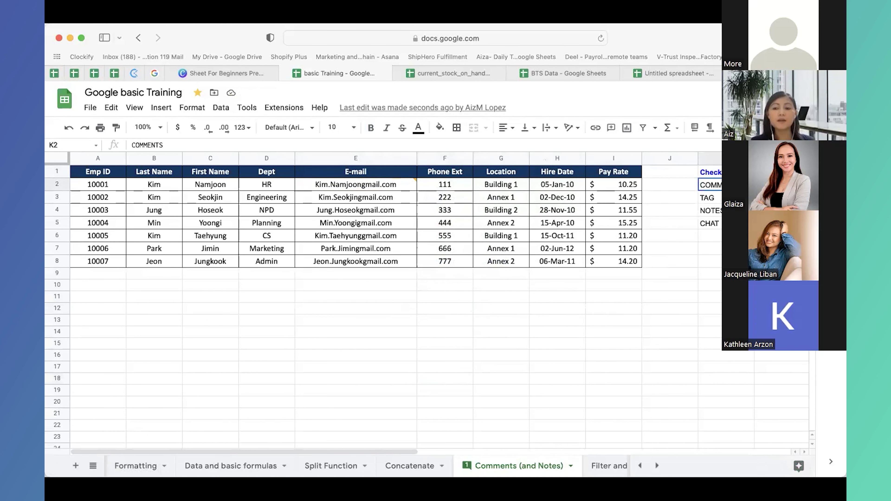
left_click(709, 210)
right_click(337, 200)
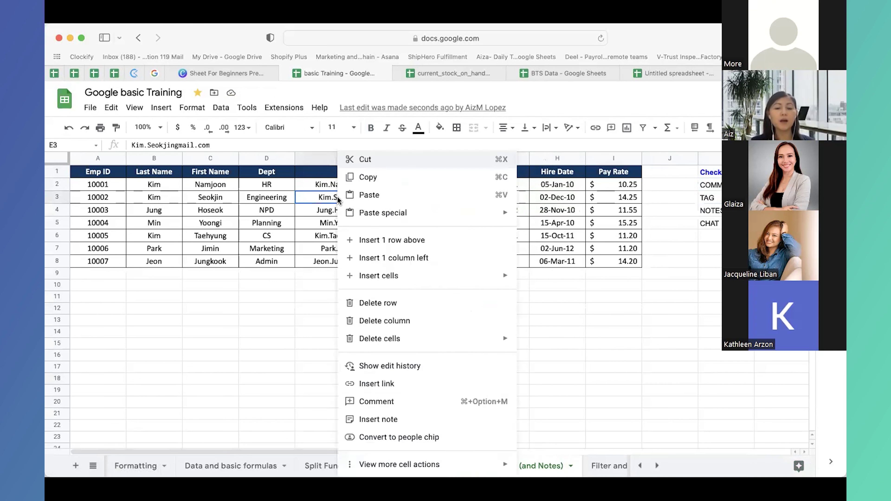
left_click(294, 265)
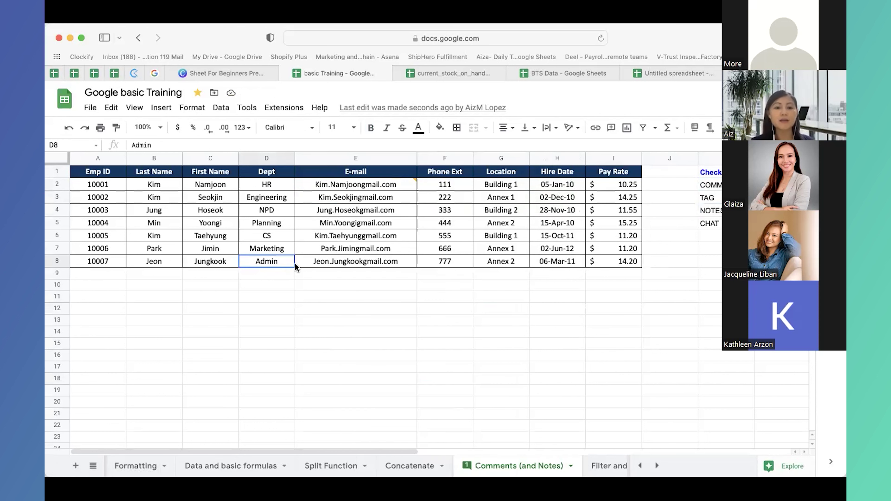
- Insert a note reading "wrong info" on e-mail cell E3 and check it on the cell
left_click(313, 200)
right_click(313, 198)
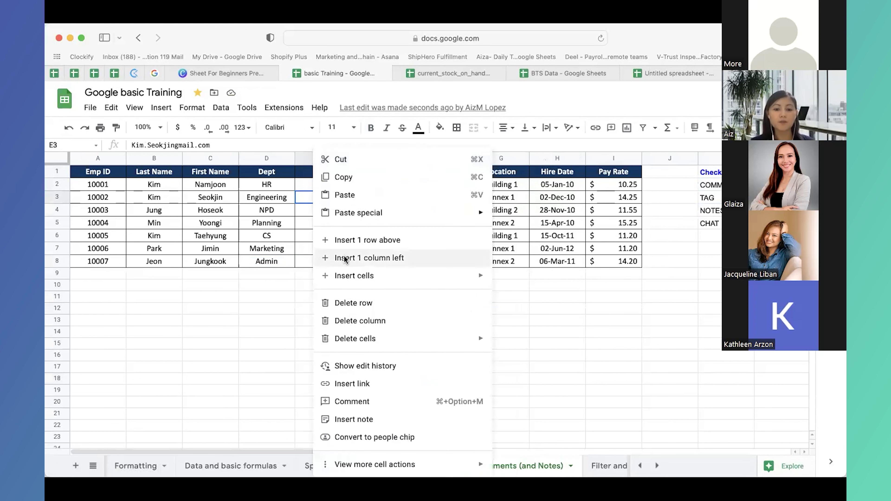
left_click(366, 419)
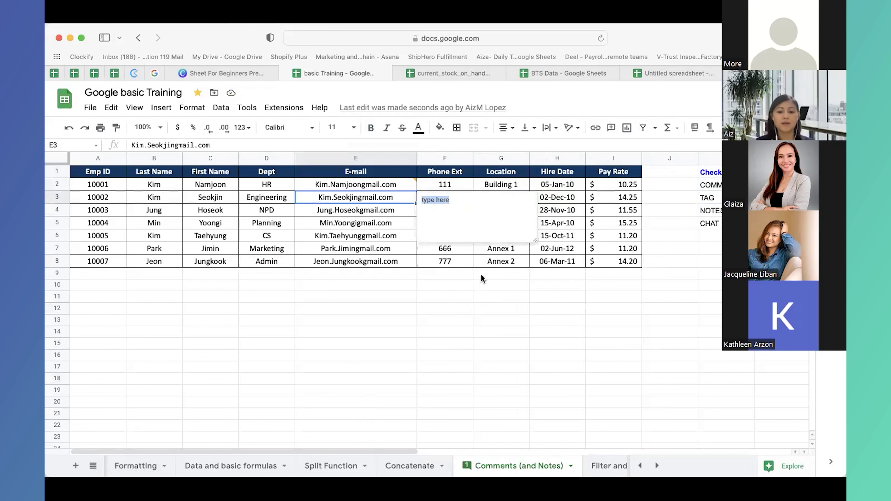
type("wrong info")
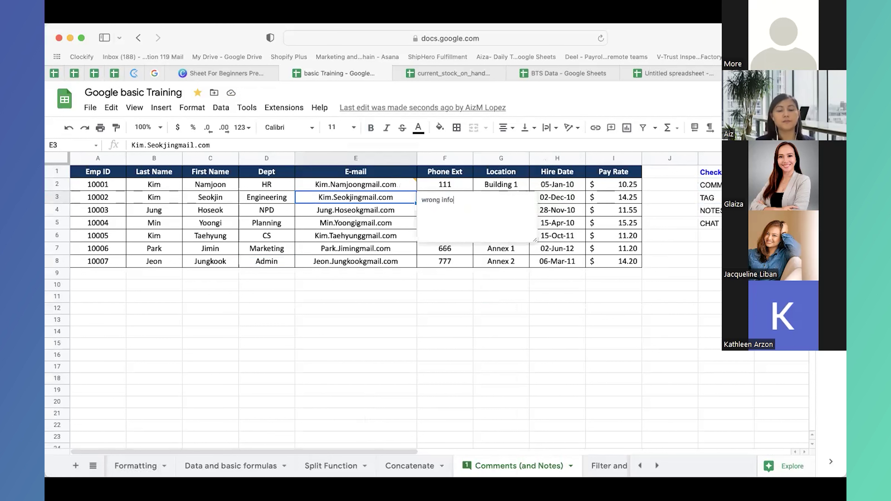
left_click(435, 348)
left_click(379, 197)
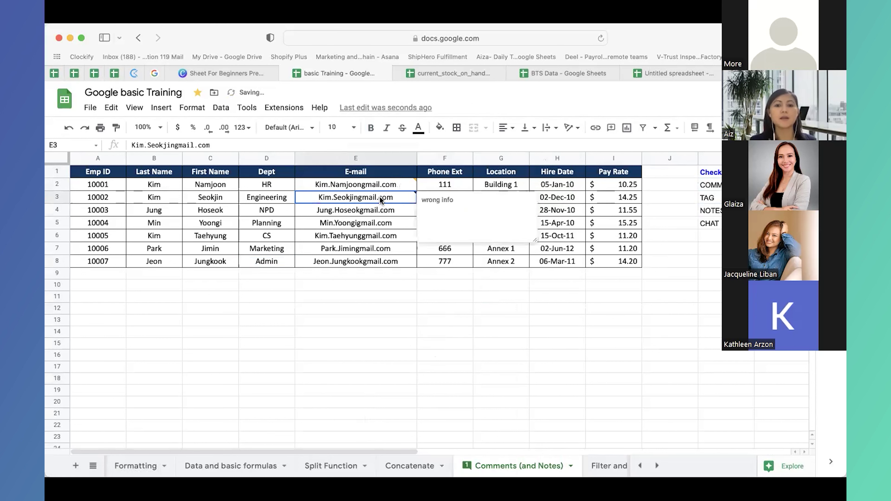
left_click(481, 329)
left_click(710, 223)
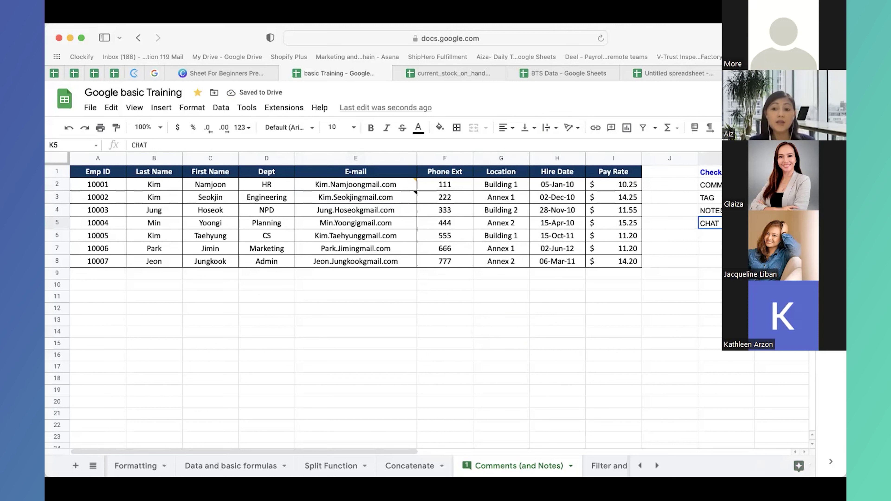
left_click(695, 288)
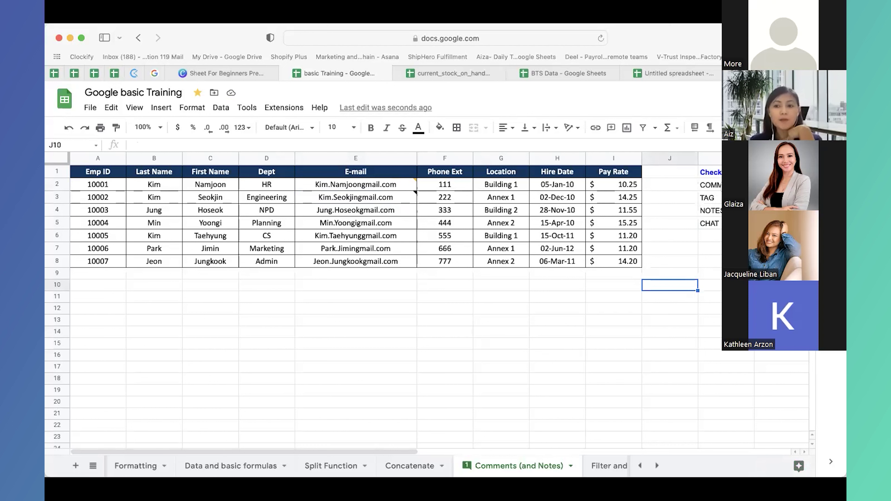
left_click(719, 199)
left_click(719, 224)
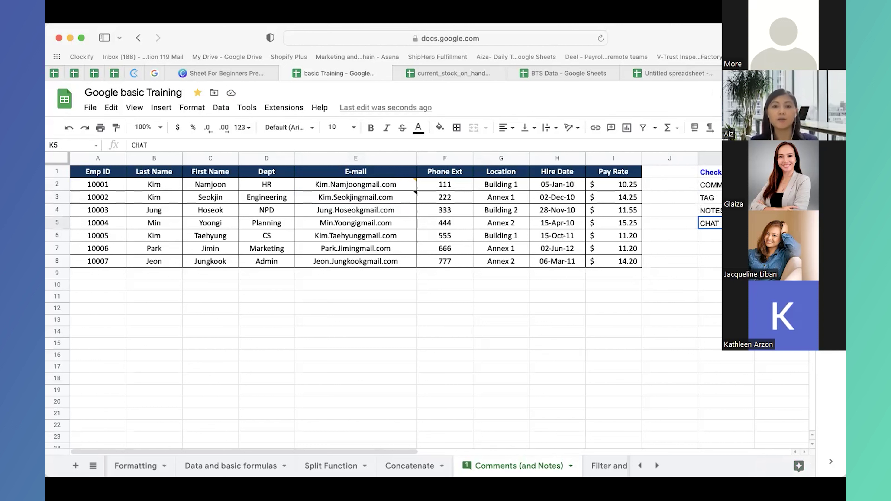
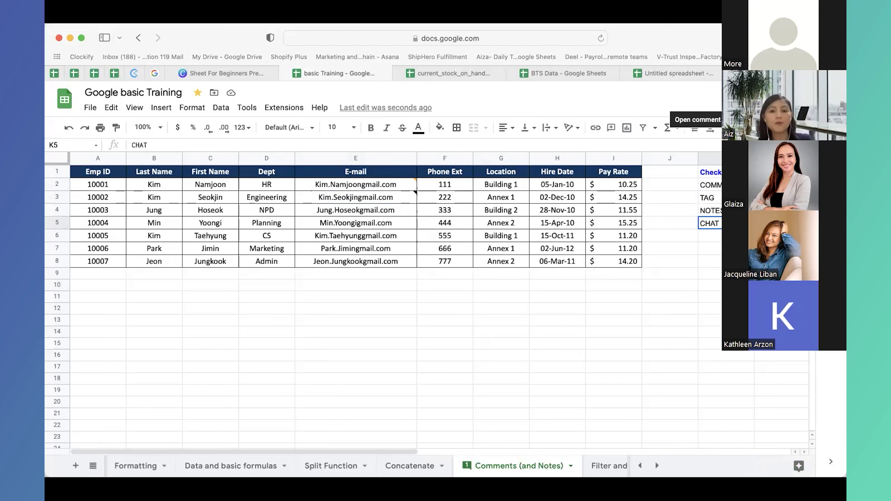
left_click(572, 310)
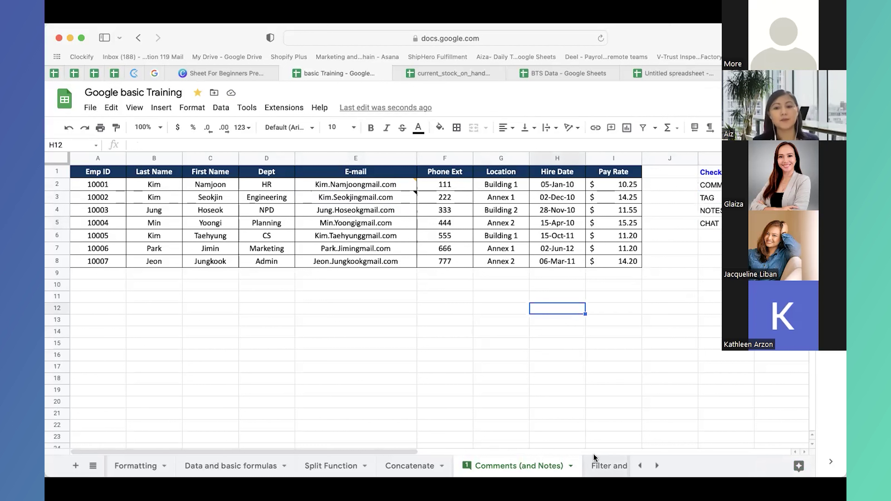
left_click(694, 297)
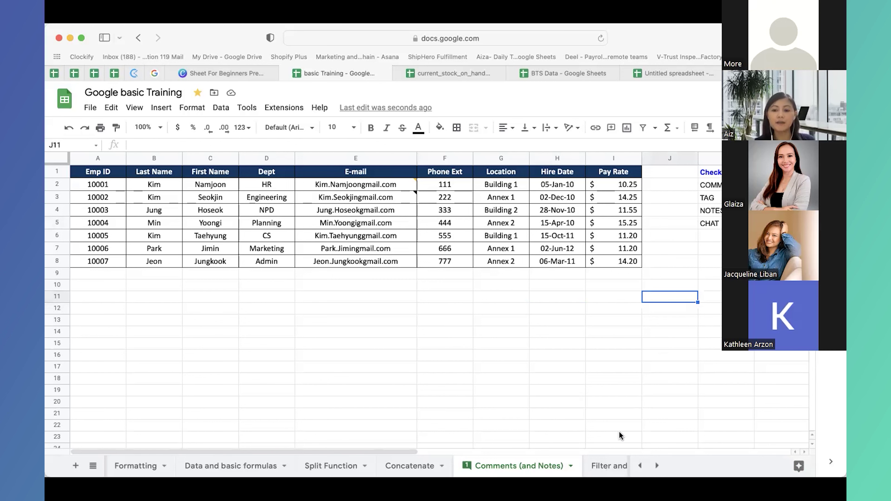
- Switch to the Canva presentation and present slide 19 about Filter and Freeze in standard mode
left_click(249, 77)
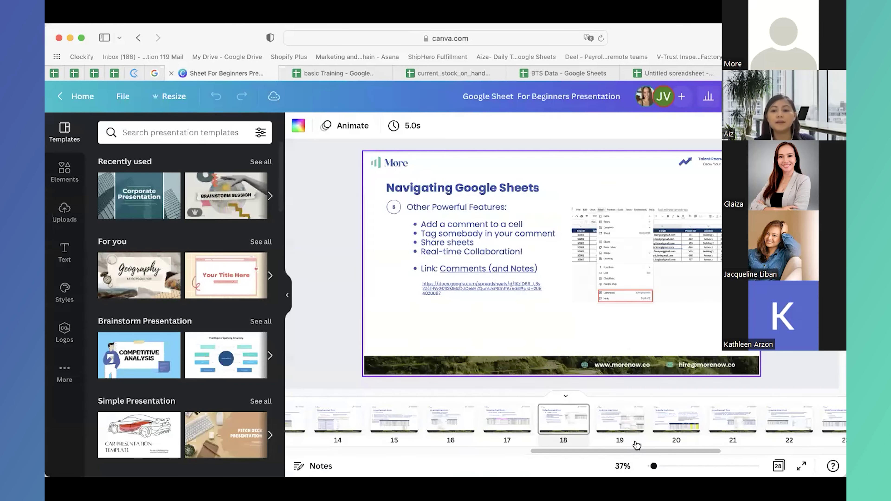
left_click(618, 430)
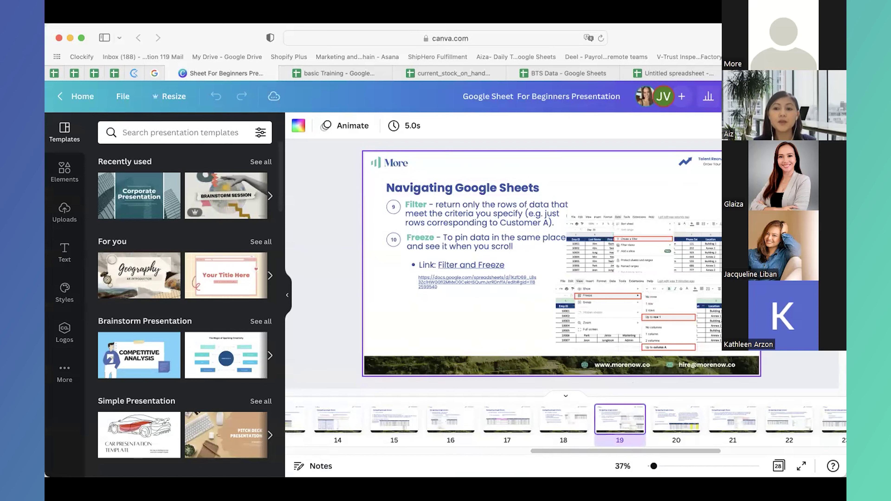
left_click(736, 96)
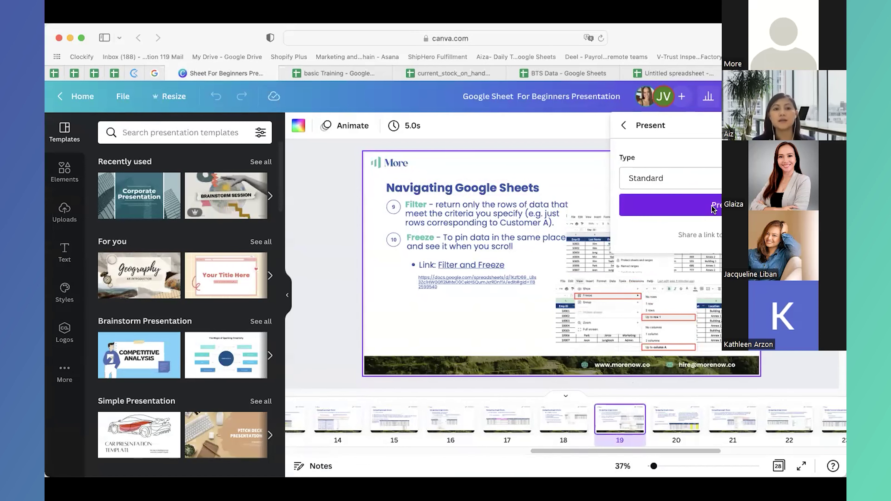
left_click(713, 208)
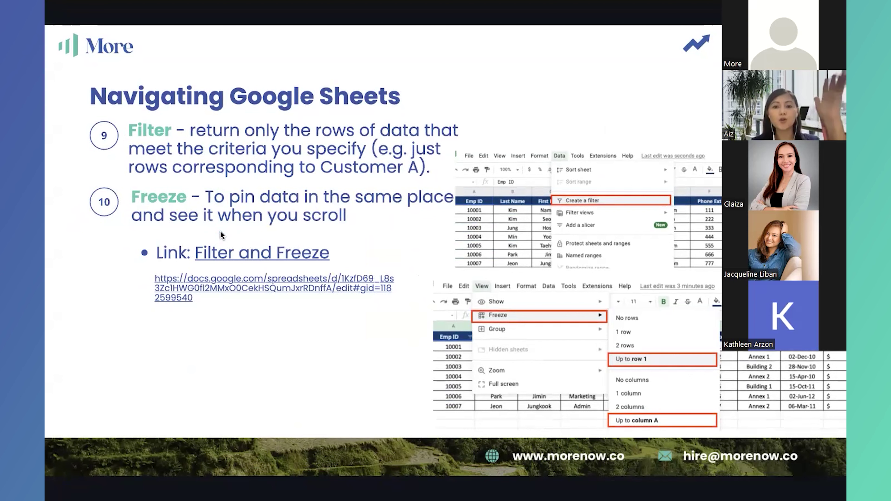
- Leave the presentation and open the Filter and Freeze sheet of the basic Training spreadsheet in Google Sheets
key("Escape")
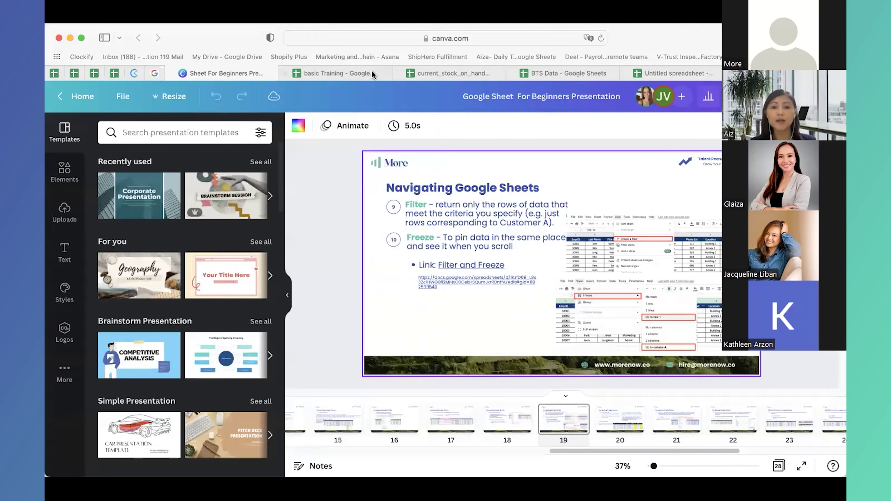
left_click(370, 72)
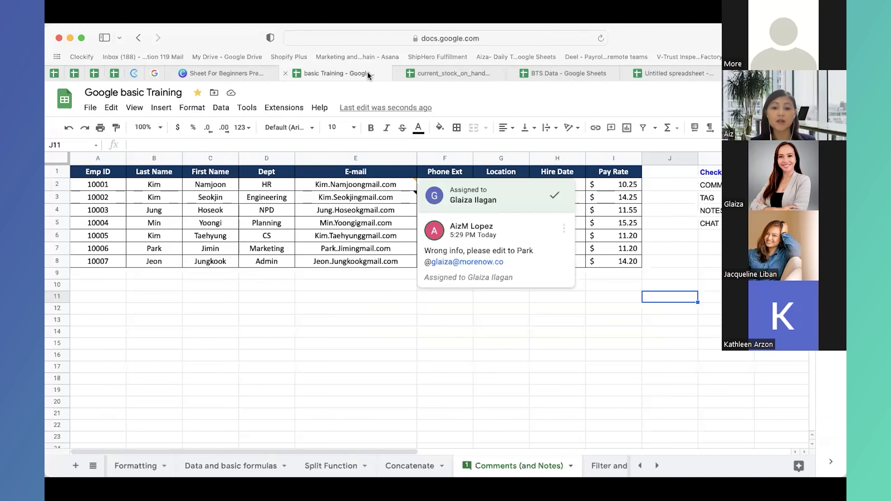
left_click(603, 465)
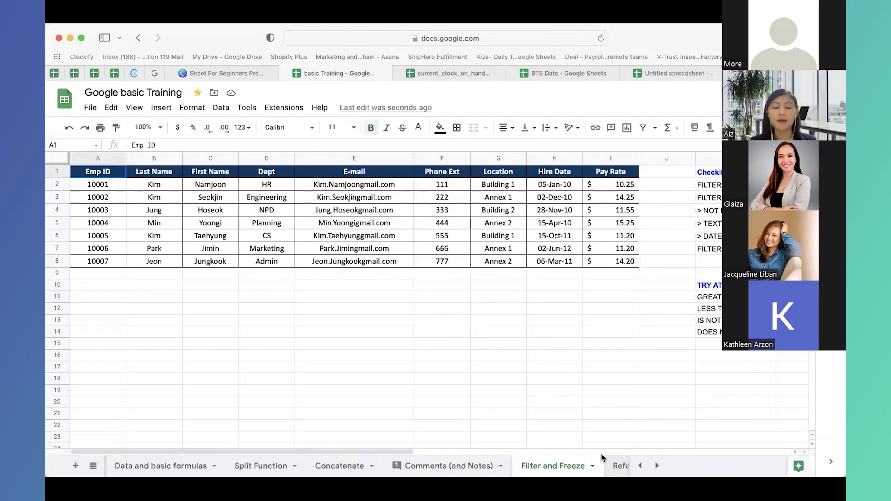
left_click(192, 331)
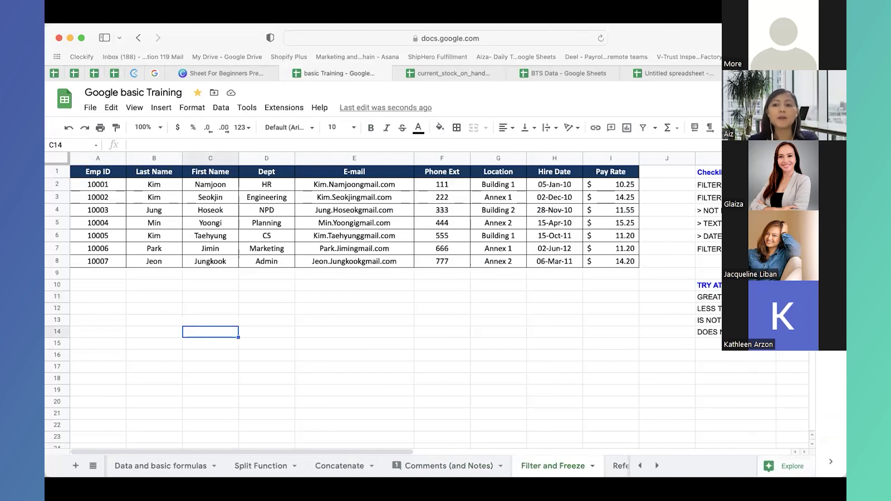
- Create a filter on header row 1 of the employee table
left_click(56, 171)
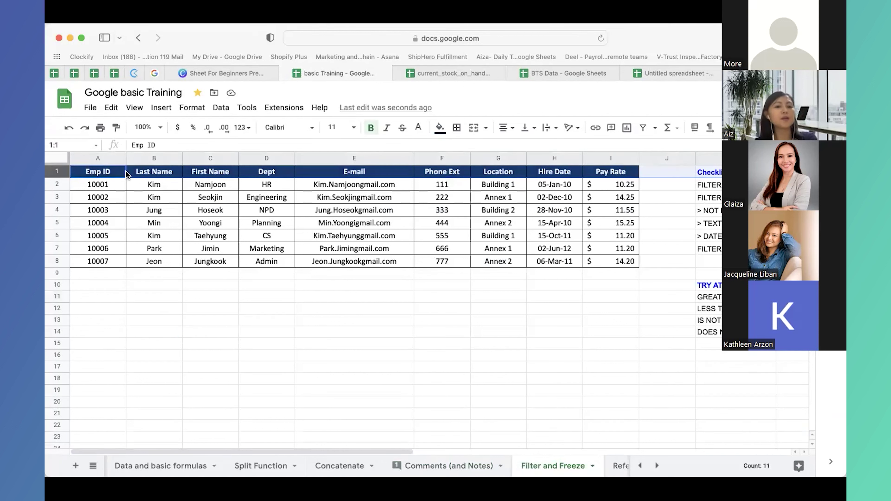
left_click(221, 108)
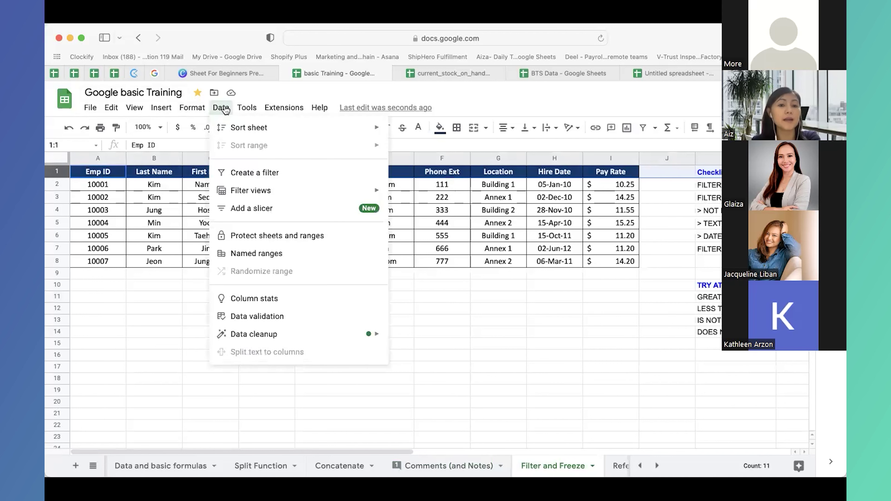
left_click(250, 172)
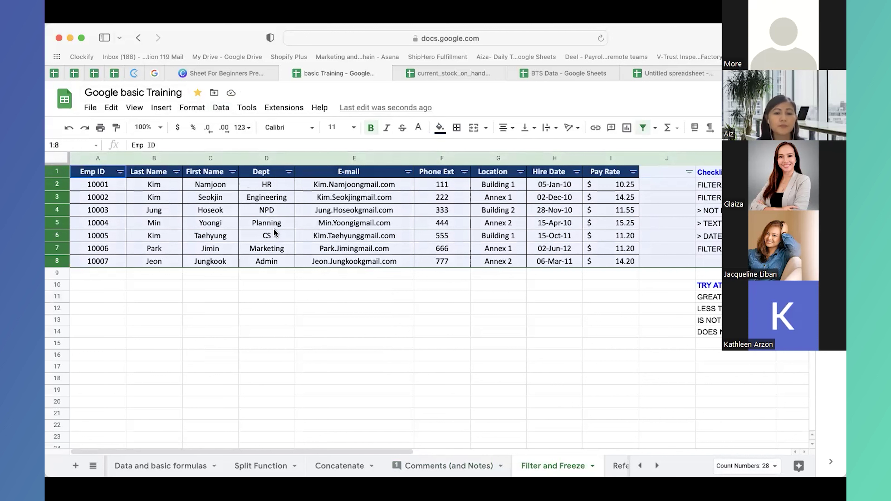
- Filter the Location column by value so that only Annex 1 rows are shown
left_click(521, 171)
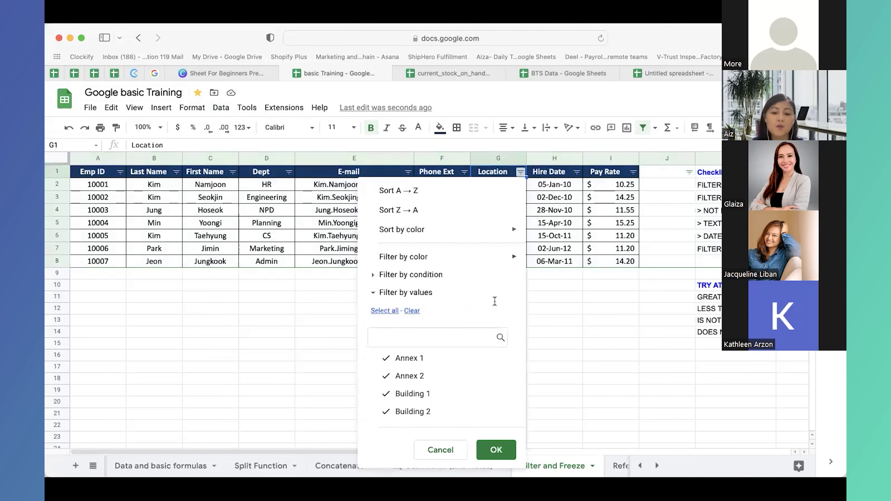
left_click(412, 310)
left_click(409, 358)
left_click(496, 450)
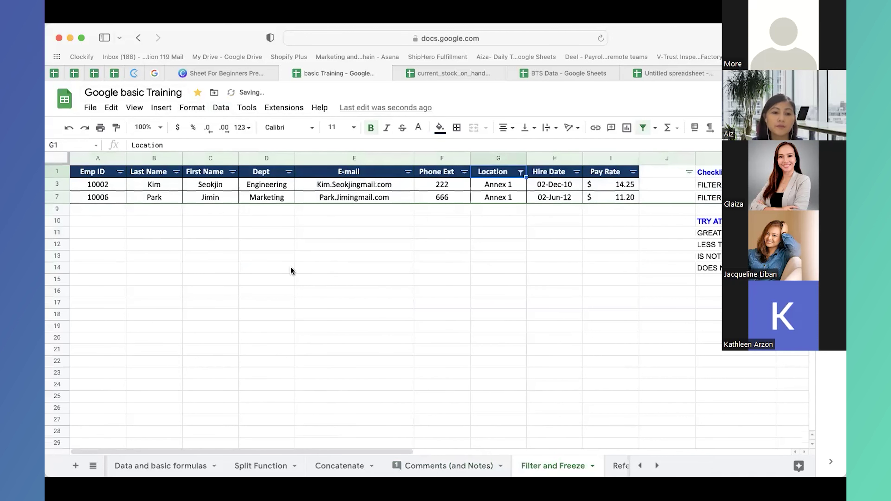
- Change the Location value filter from Annex 1 to Building 1 only
left_click(520, 175)
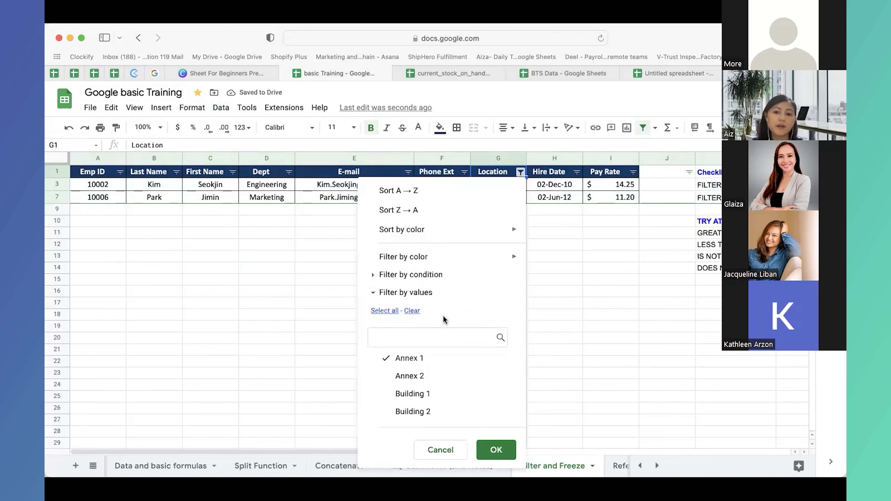
left_click(408, 358)
left_click(412, 393)
left_click(496, 450)
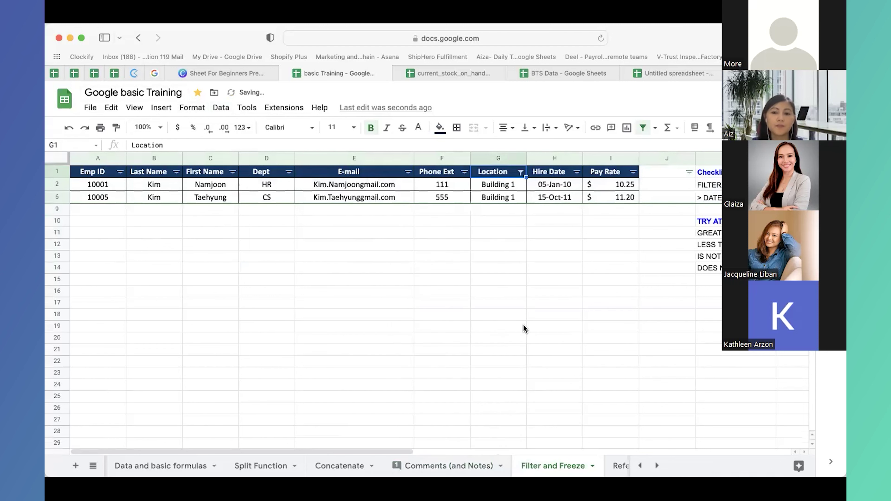
- Reselect all values in the Location filter so every employee row is shown
left_click(521, 172)
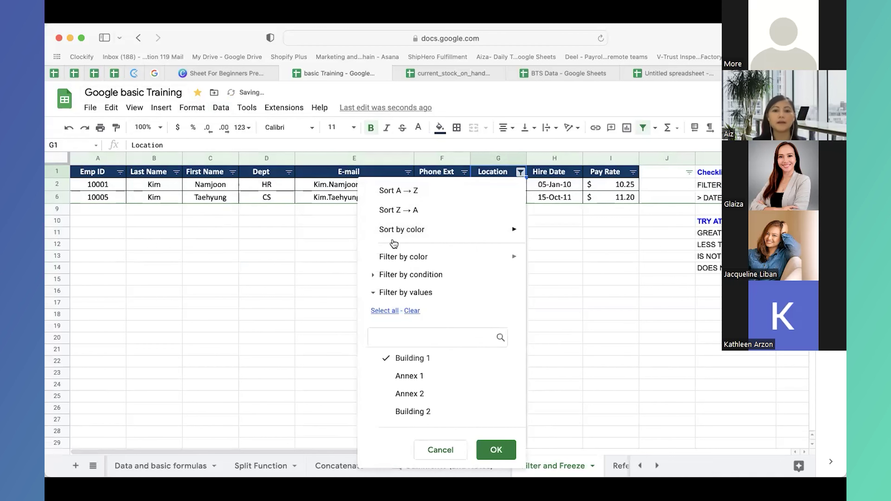
left_click(386, 310)
left_click(498, 445)
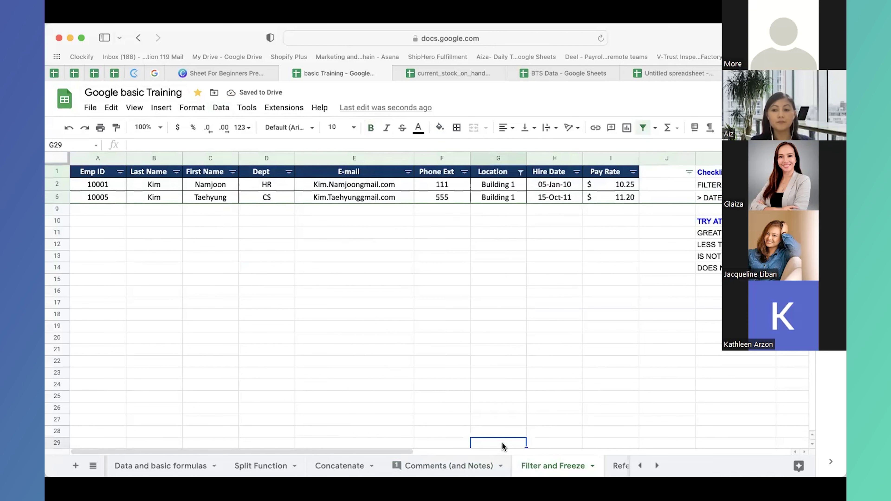
left_click(521, 172)
left_click(385, 311)
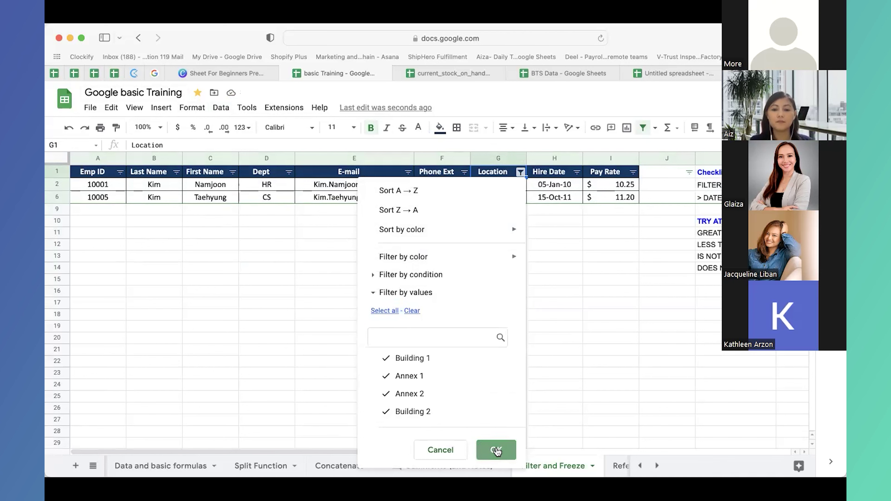
left_click(495, 450)
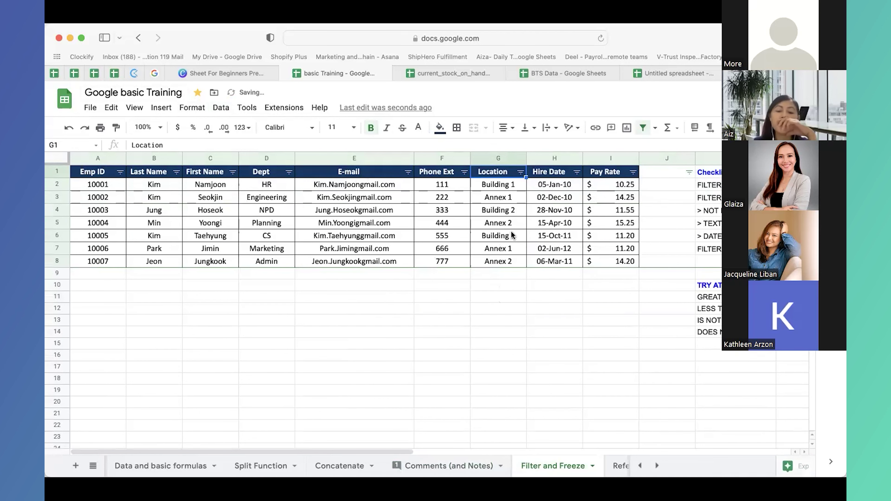
left_click(464, 172)
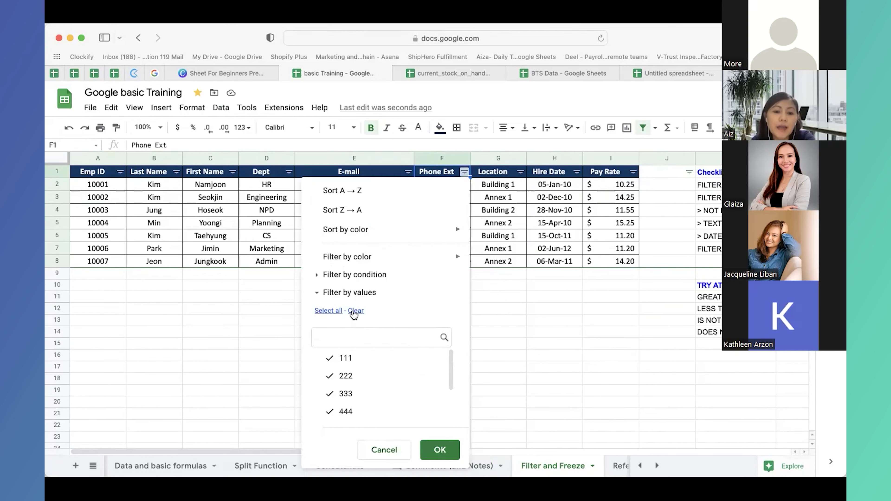
mouse_move(439, 261)
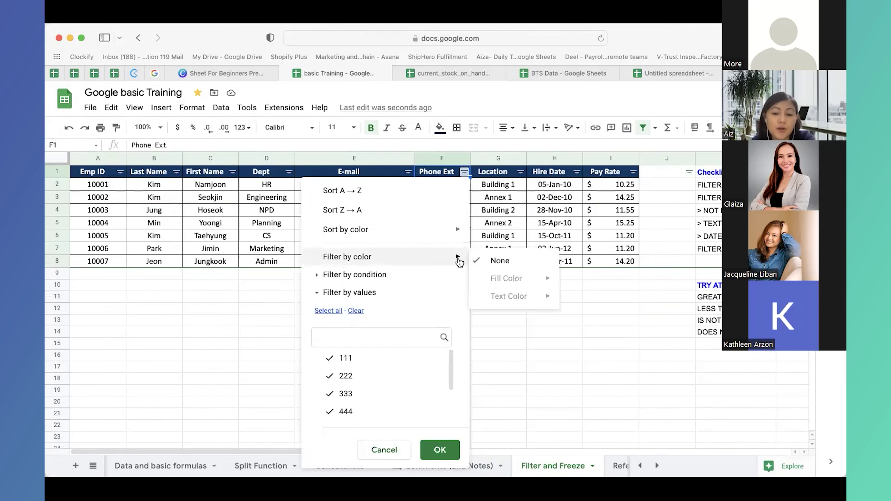
left_click(209, 309)
- Fill Phone Ext cells F4:F5 with yellow
left_click_drag(452, 210, 452, 221)
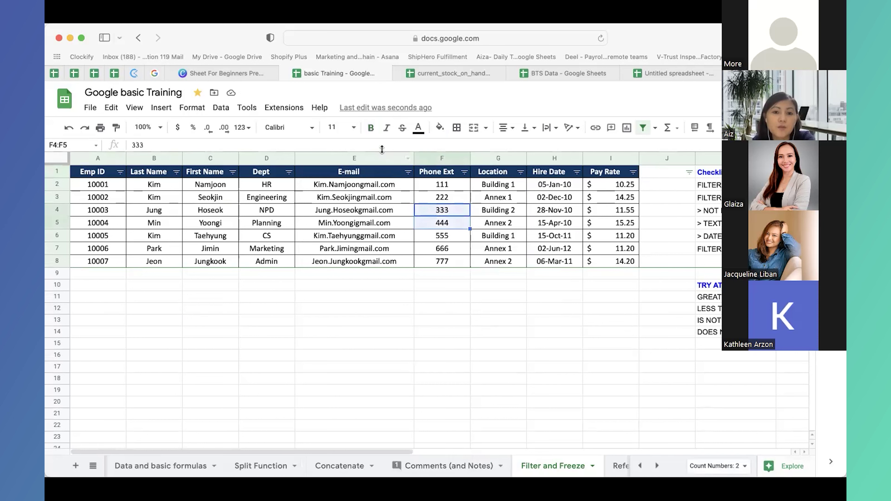
left_click(440, 127)
left_click(490, 247)
left_click(351, 321)
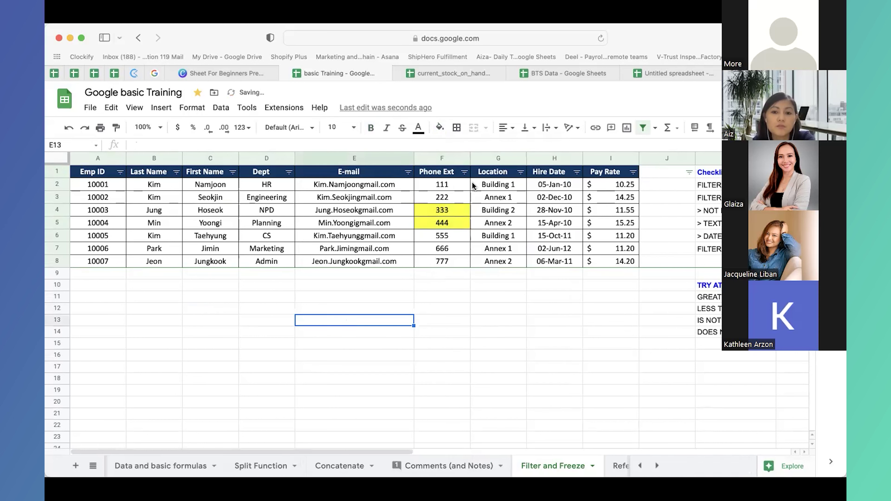
- Filter the Phone Ext column by yellow fill color and undo that filter
left_click(464, 172)
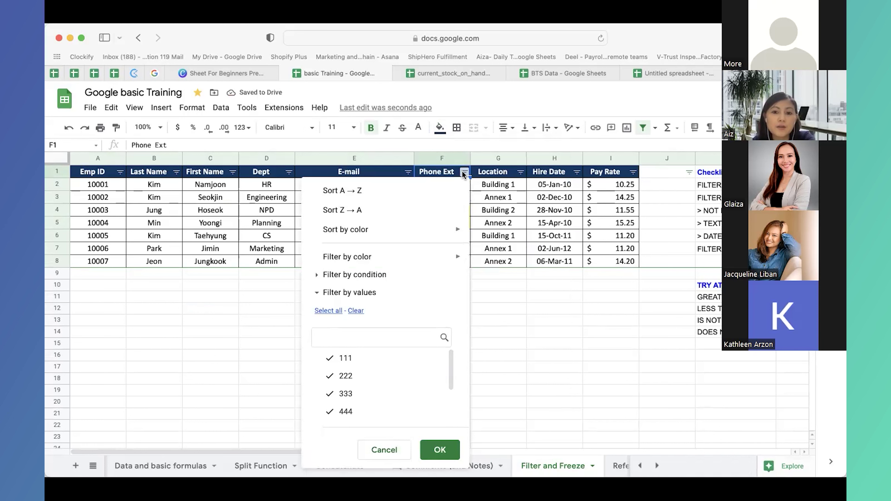
mouse_move(403, 261)
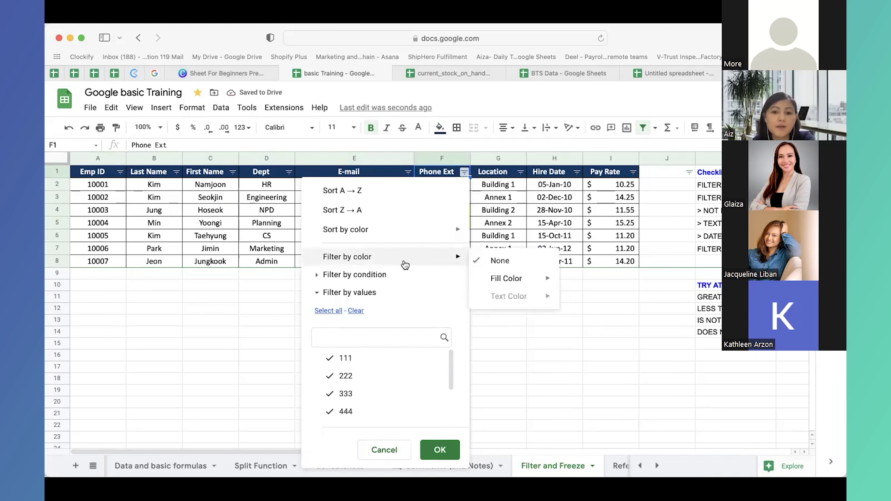
mouse_move(516, 279)
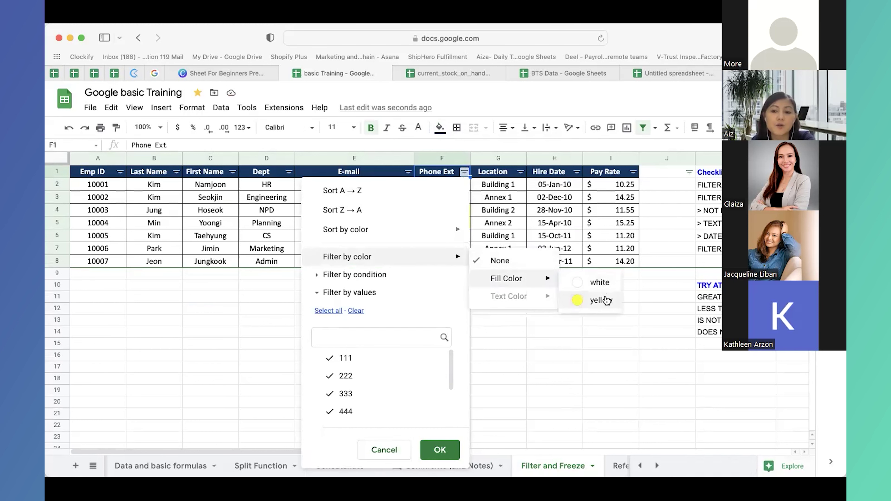
left_click(600, 300)
key("super+z")
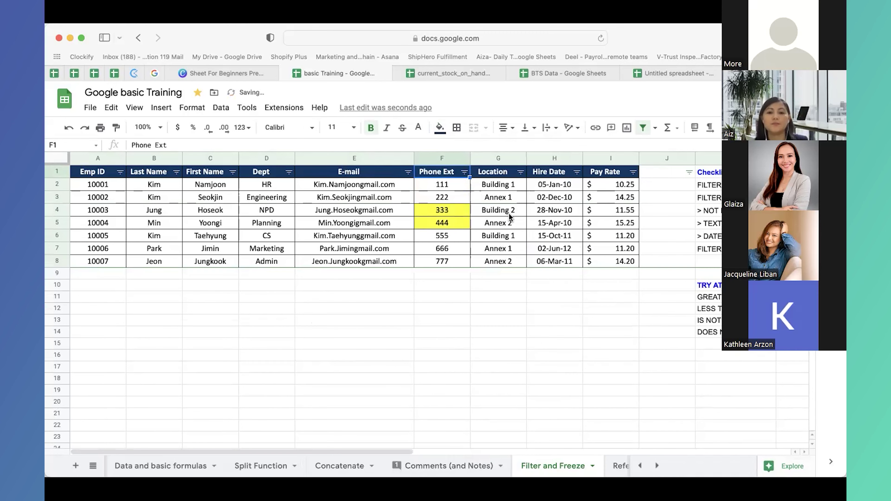
- Filter the Phone Ext column by condition to show only values greater than 200, and select the remaining extensions
left_click(464, 172)
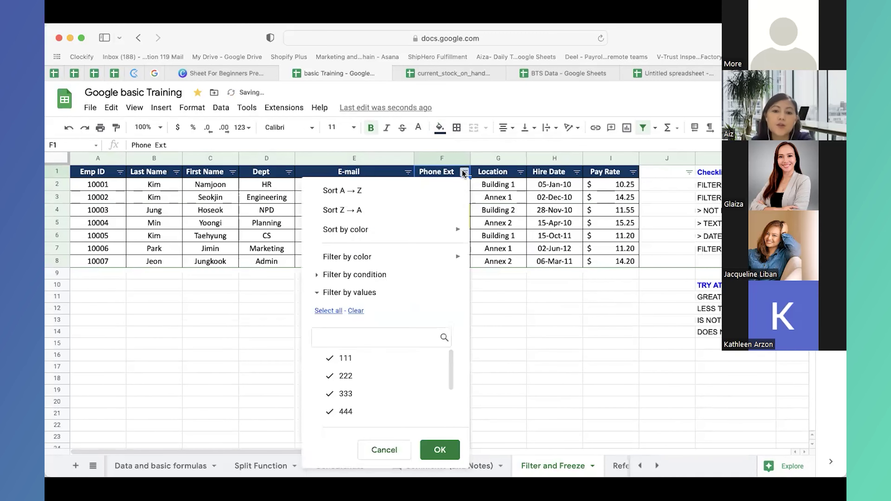
left_click(317, 275)
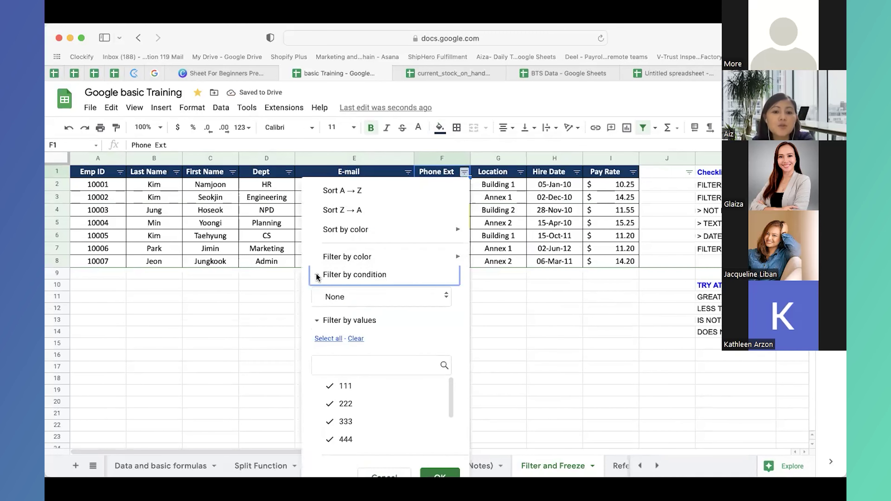
left_click(342, 299)
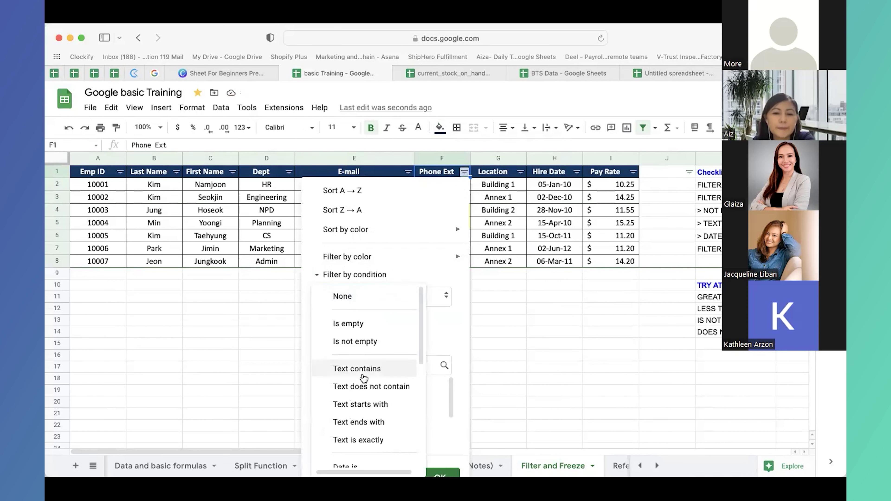
scroll(363, 378, "down", 5)
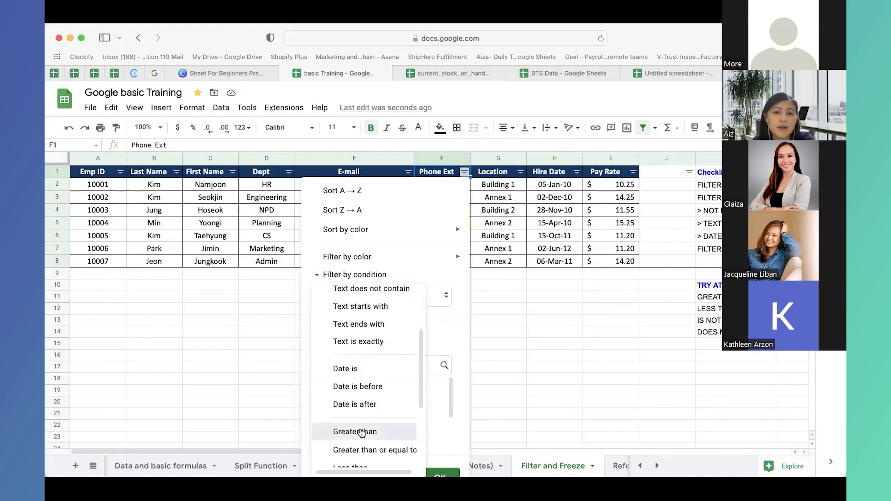
left_click(358, 434)
left_click(393, 325)
type("200")
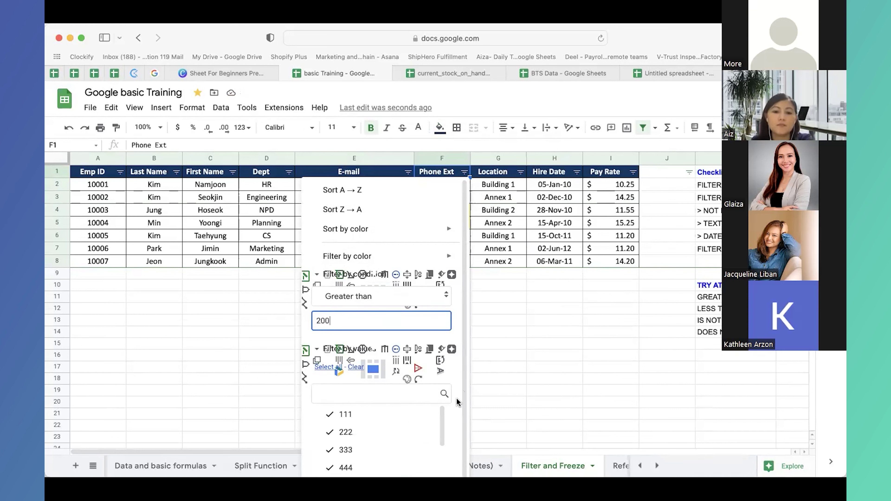
scroll(453, 407, "down", 3)
scroll(456, 421, "down", 5)
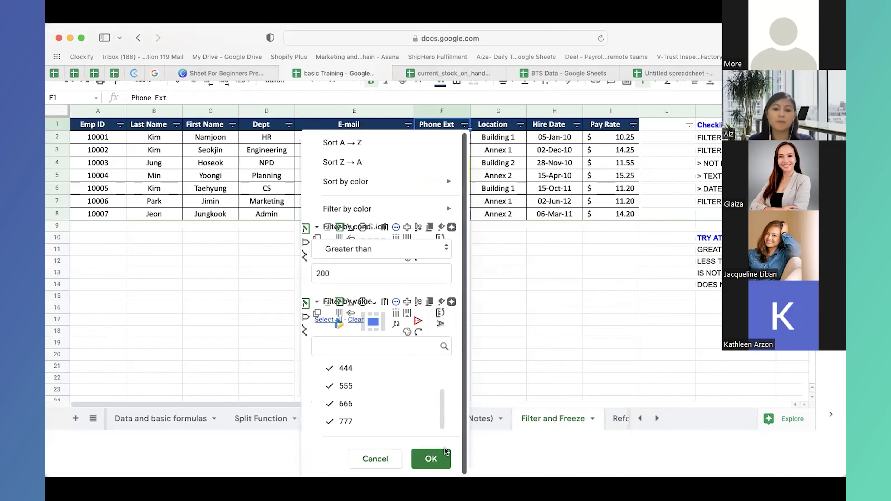
left_click(435, 458)
left_click_drag(452, 186, 456, 248)
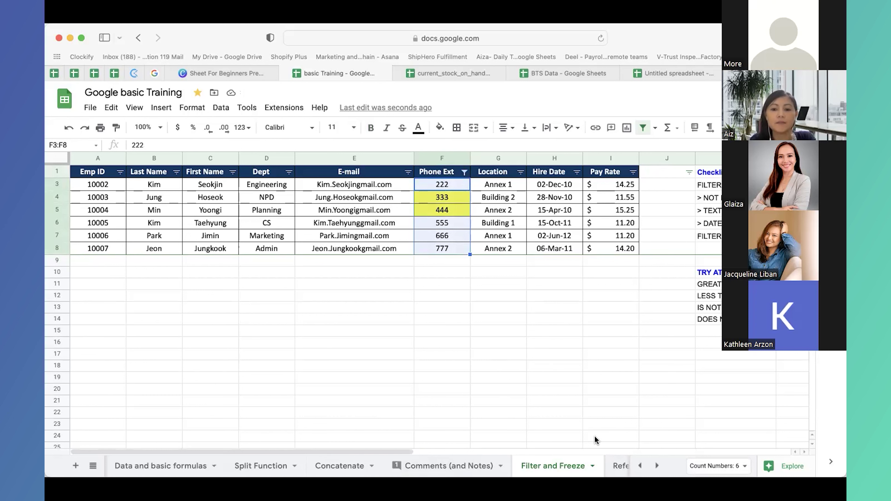
- Set the Phone Ext filter condition back to None so every employee row is shown
left_click(464, 173)
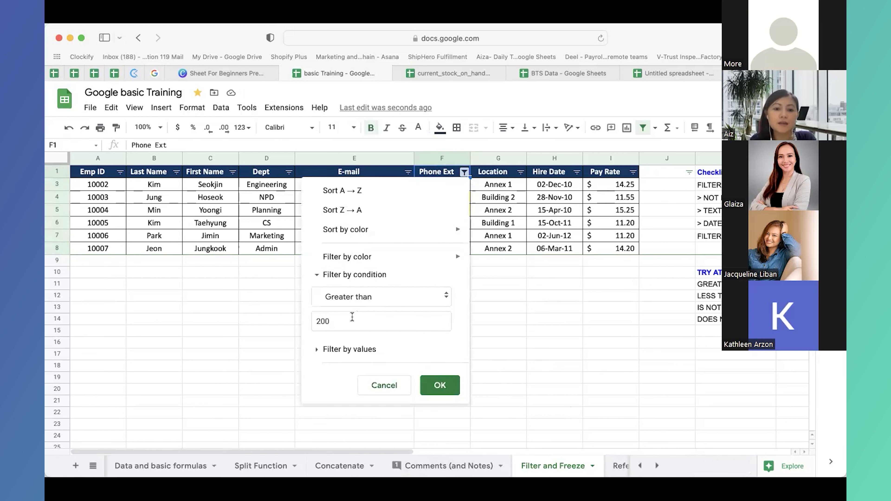
left_click(344, 296)
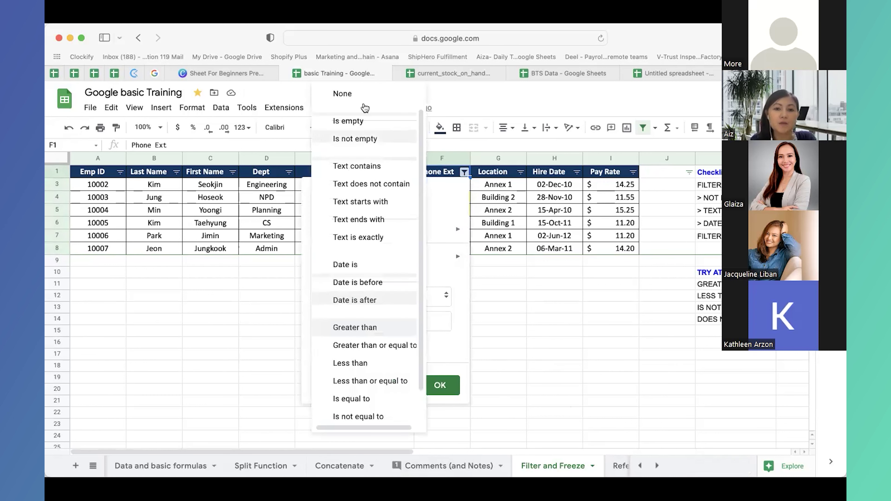
left_click(363, 99)
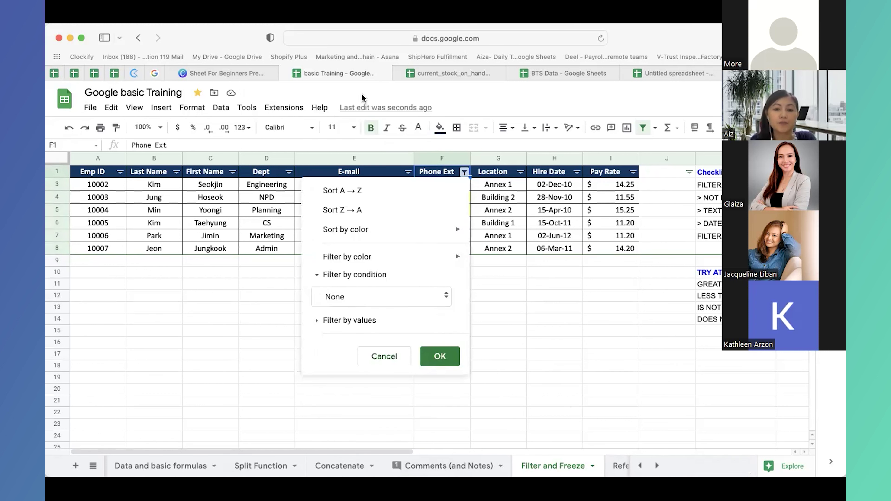
left_click(317, 274)
left_click(438, 330)
left_click(528, 318)
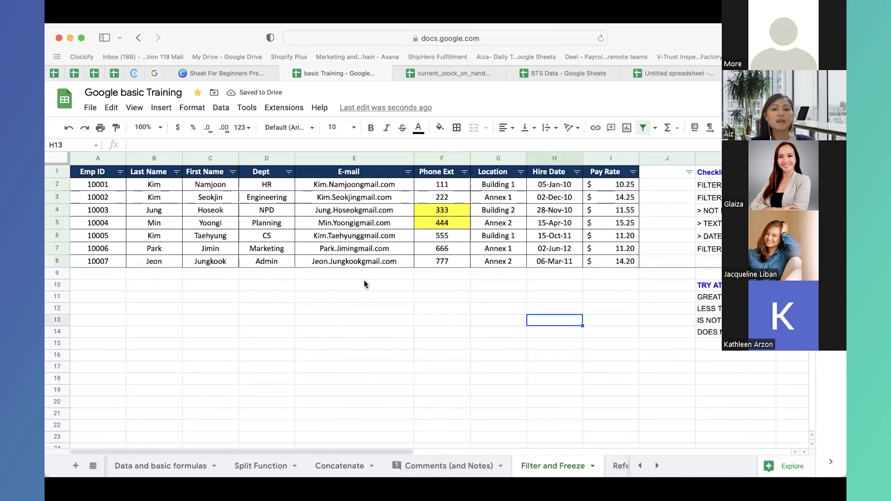
- Copy the last employee row A8:I8 and paste it down through row 631 to make a long table
scroll(364, 279, "down", 20)
scroll(364, 281, "down", 12)
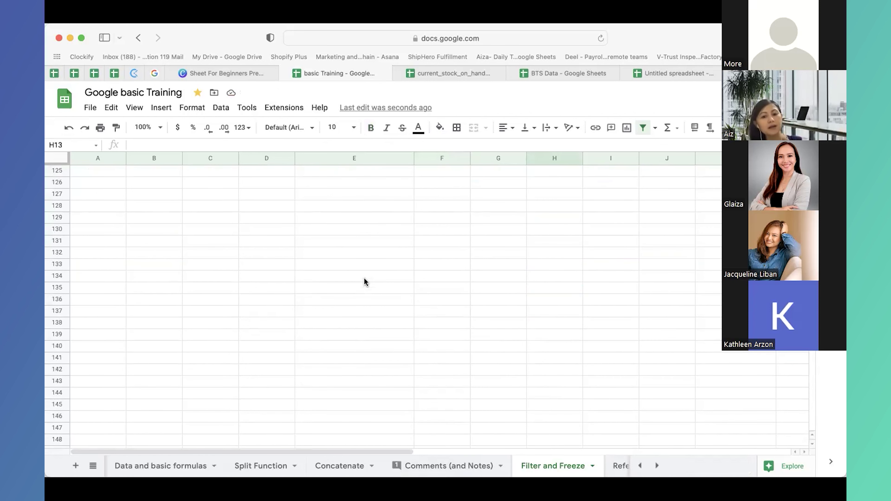
scroll(364, 281, "up", 20)
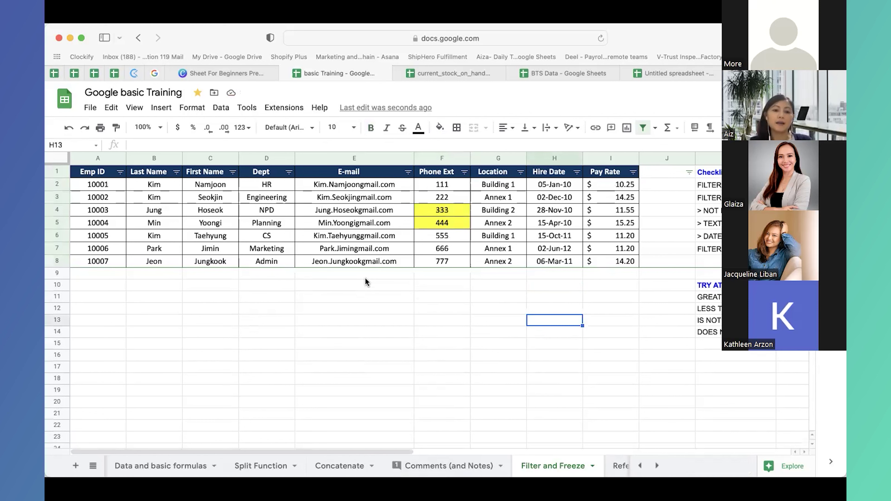
left_click_drag(109, 262, 622, 261)
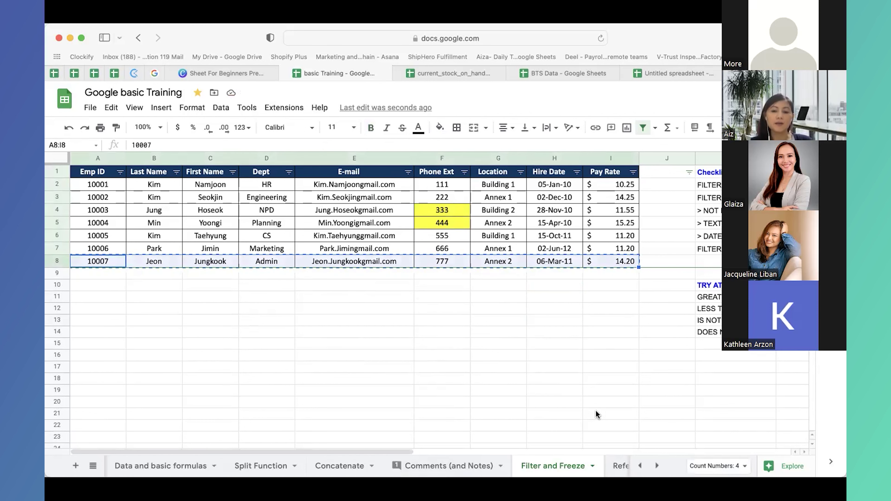
scroll(599, 407, "down", 20)
scroll(598, 417, "down", 20)
left_click(601, 427, "shift")
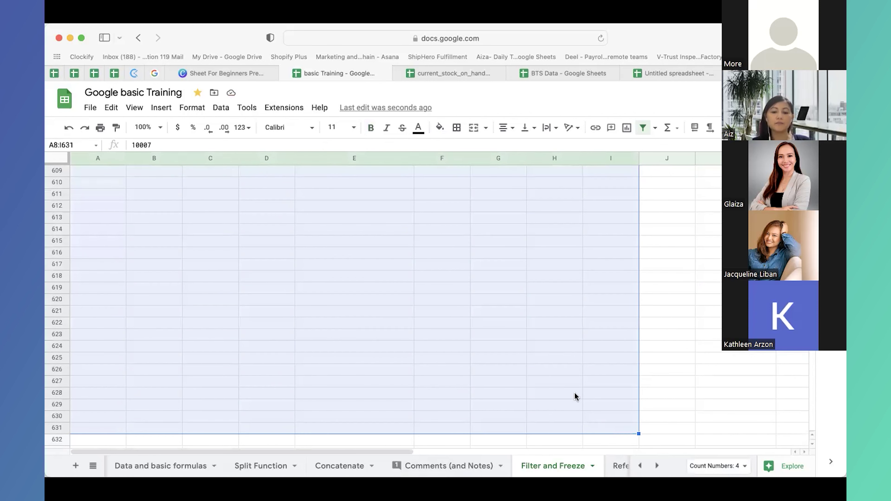
key("cmd+v")
left_click(349, 365)
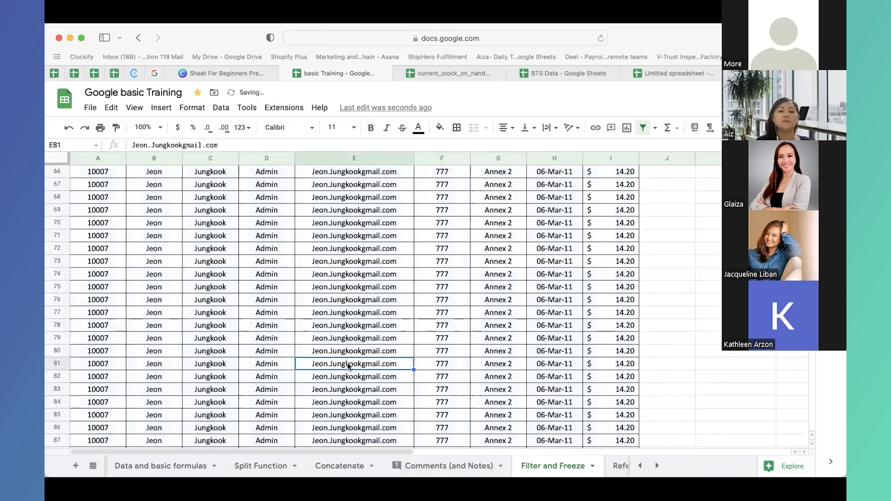
key("cmd+Up")
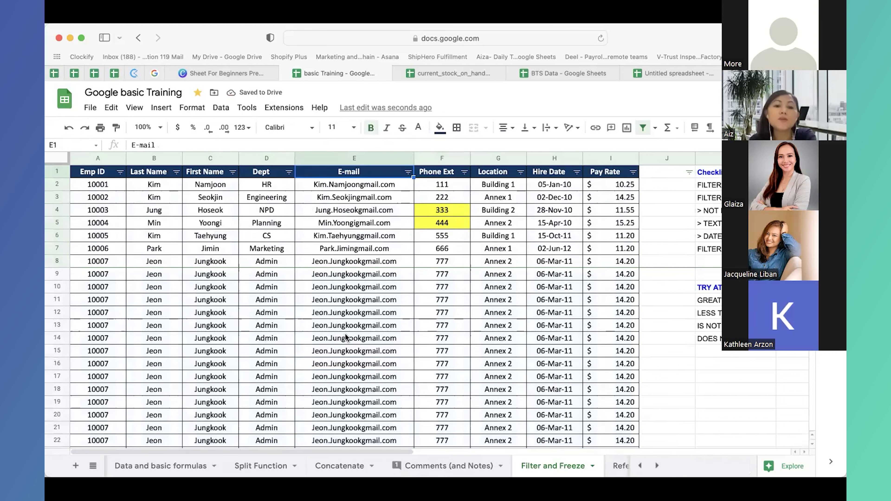
- Paste the Pay Rate value from I631 over A623:J631 and undo that paste
scroll(339, 327, "down", 20)
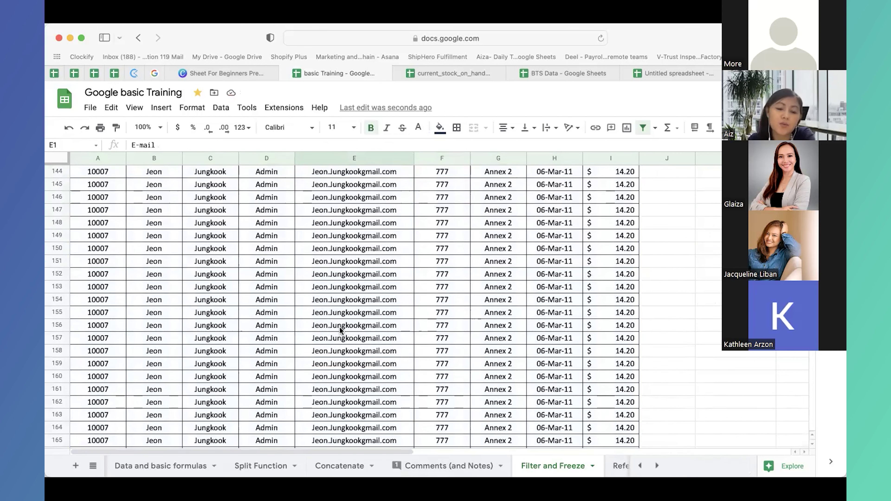
scroll(339, 326, "down", 20)
scroll(340, 327, "down", 20)
left_click(627, 340)
key("super+c")
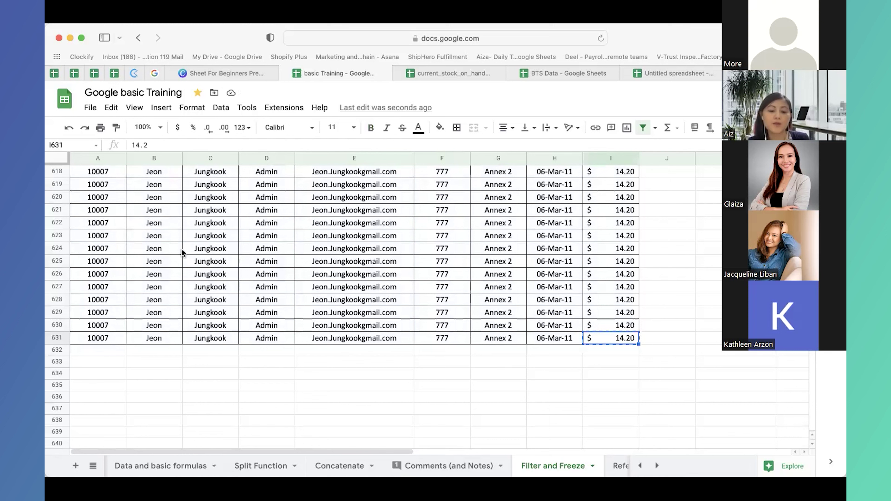
left_click_drag(101, 234, 642, 343)
key("super+v")
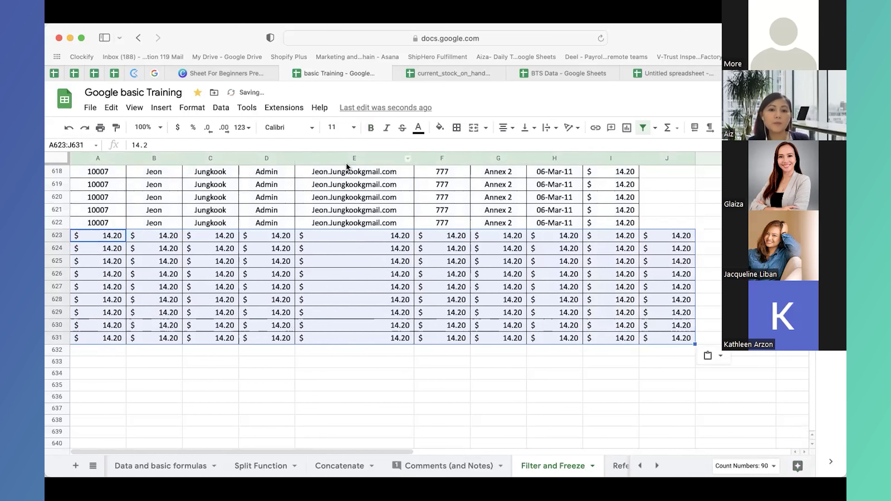
left_click(348, 159)
key("super+z")
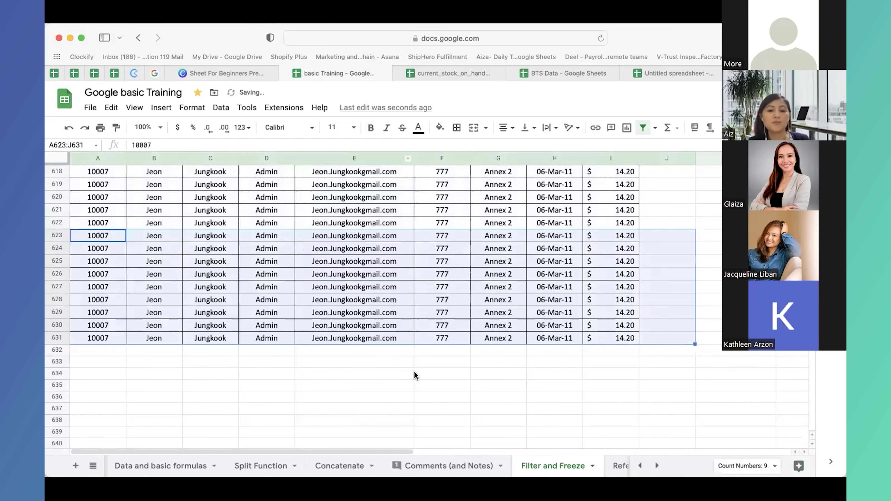
- Freeze the sheet up to row 1 so the header row stays in place, and check it further down the table
left_click(421, 373)
scroll(434, 297, "up", 10)
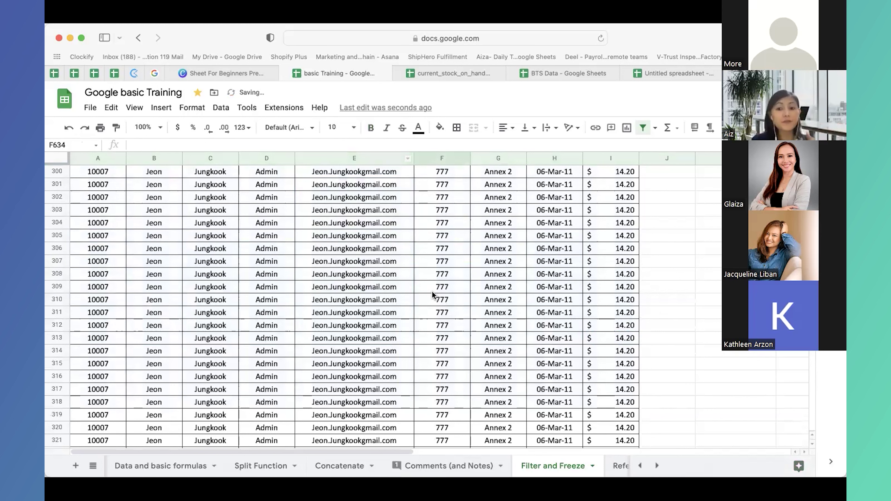
scroll(432, 297, "up", 20)
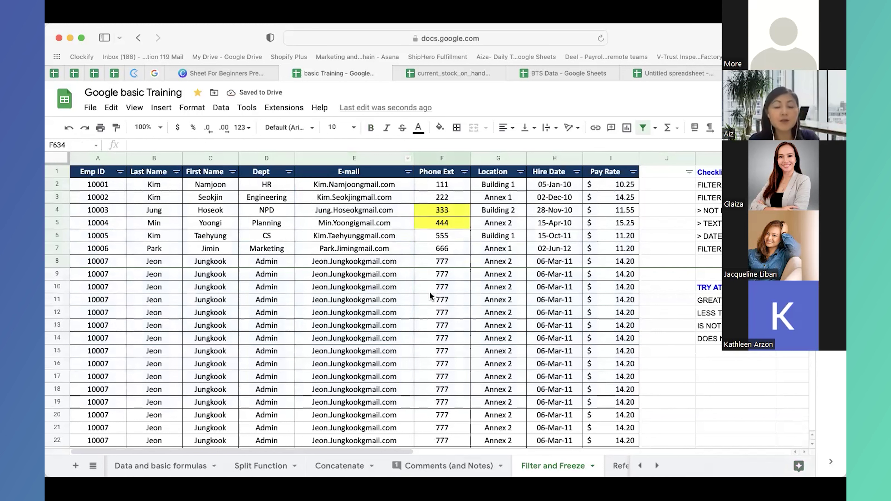
left_click(55, 171)
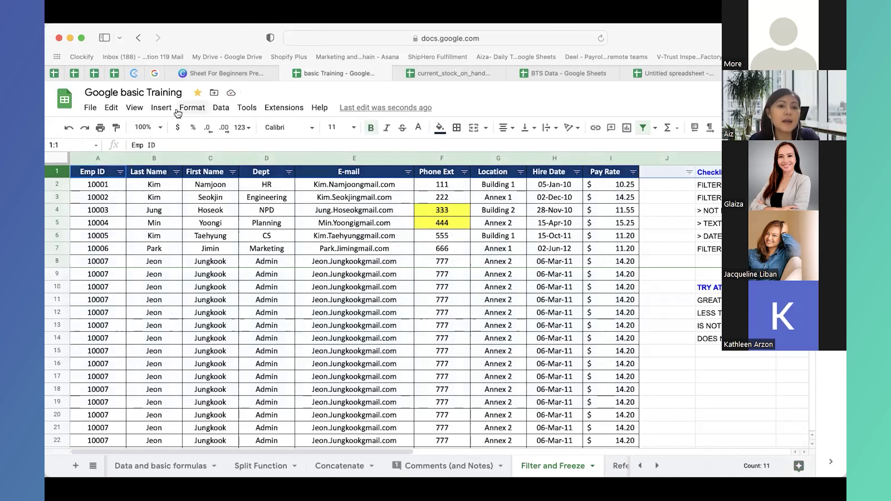
left_click(134, 107)
mouse_move(185, 151)
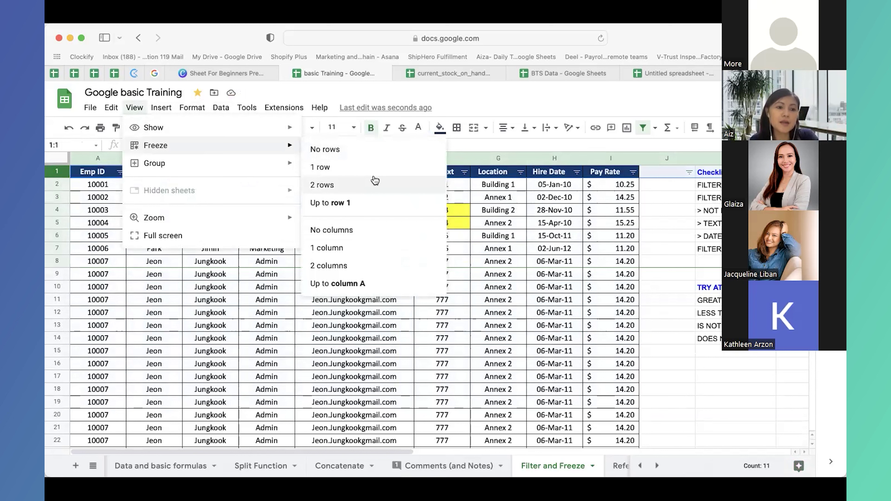
left_click(386, 207)
scroll(388, 278, "down", 15)
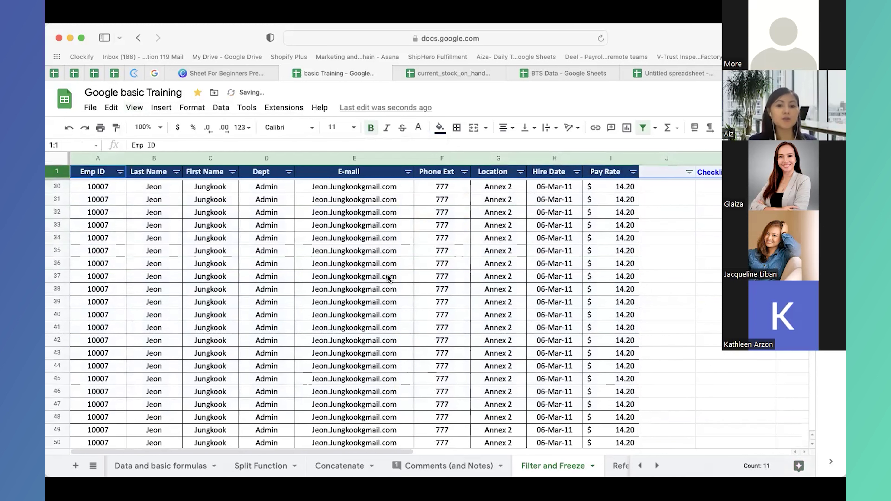
scroll(388, 278, "down", 20)
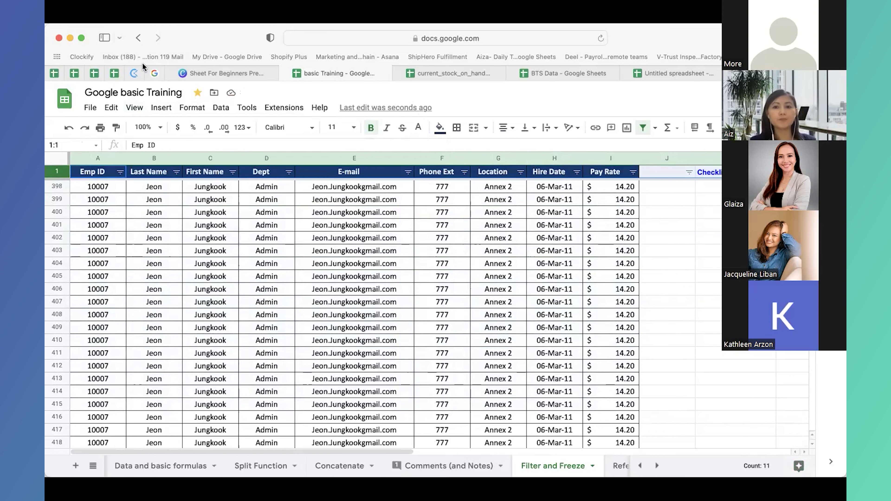
- Examine how the header row and the employee columns behave when moving down and across the table along row 416
left_click(667, 315)
scroll(413, 237, "down", 6)
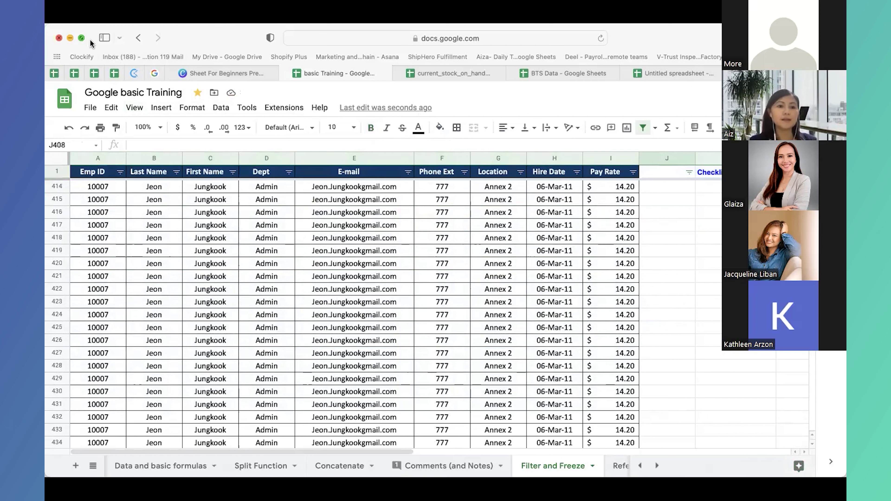
left_click(293, 238)
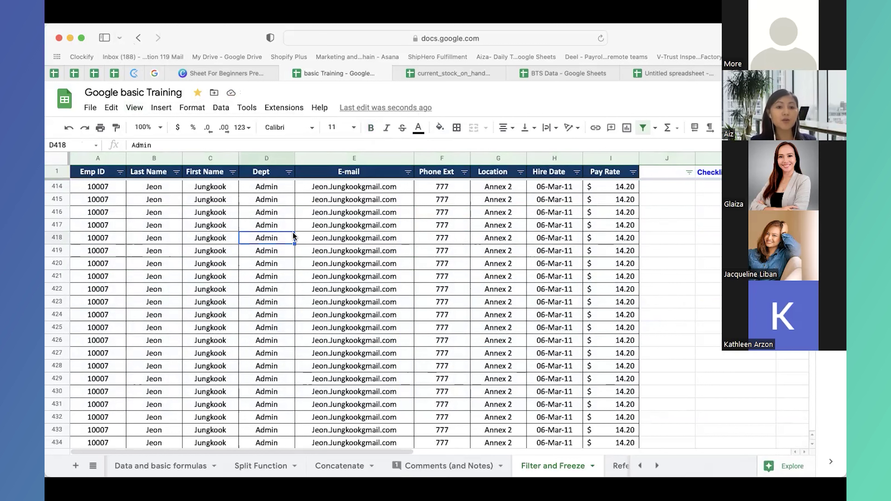
left_click(623, 214)
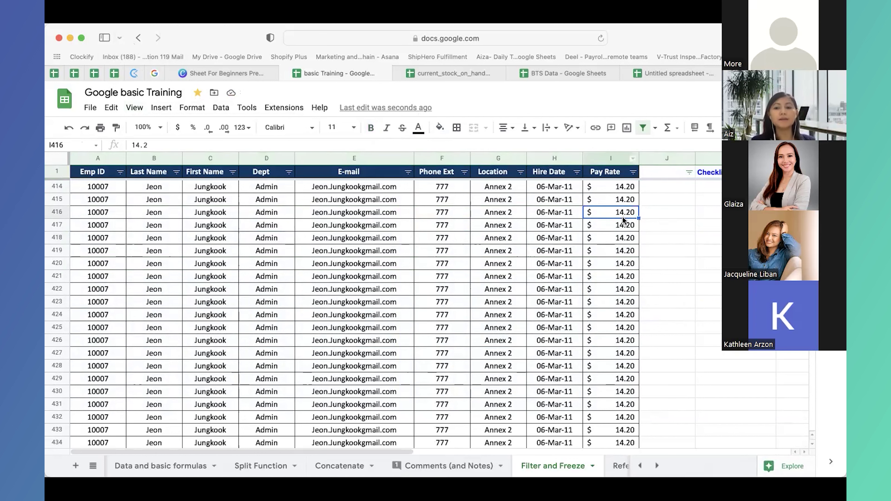
key("Right")
key("Right")
key("Right")
key("Right")
key("Right")
key("Right")
key("Right")
key("Right")
key("Right")
key("Right")
key("Right")
key("Right")
key("Right")
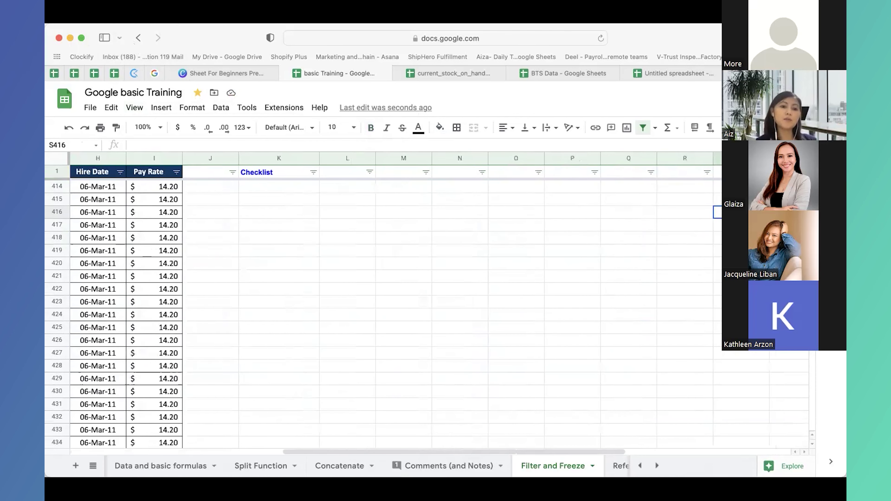
key("Home")
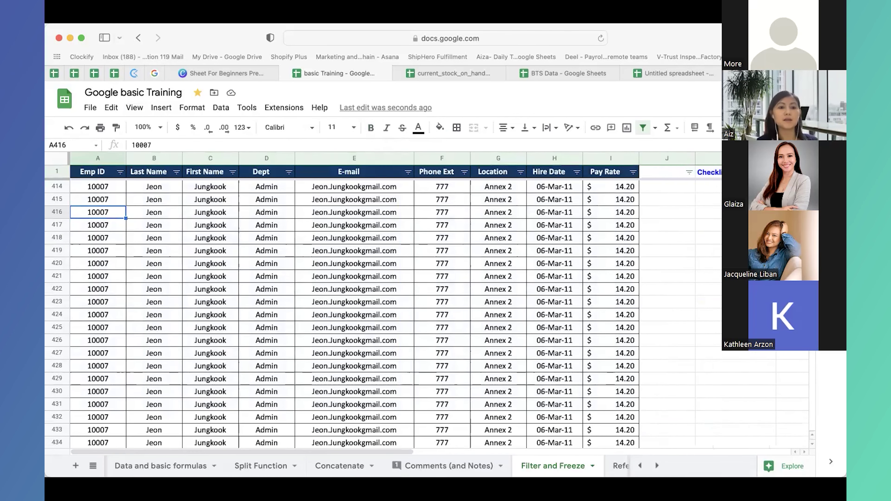
- Freeze the sheet's columns up to column C so that Emp ID, Last Name and First Name stay in place
left_click(220, 159)
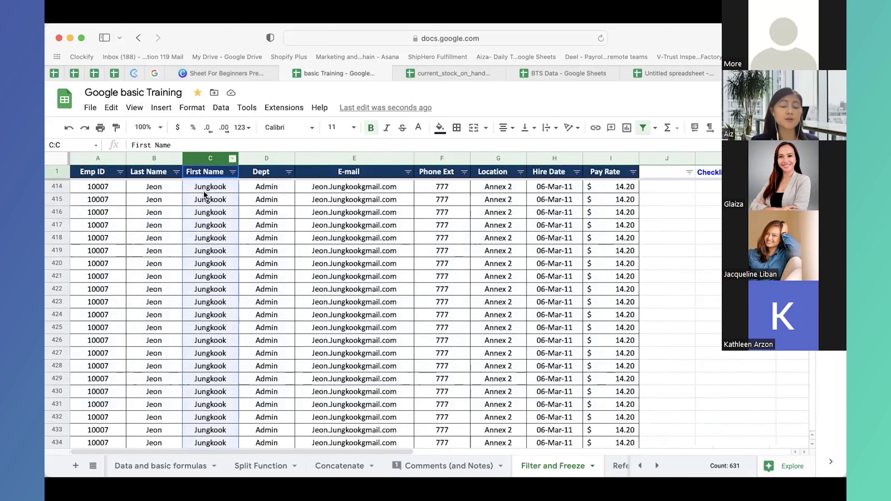
left_click(217, 212)
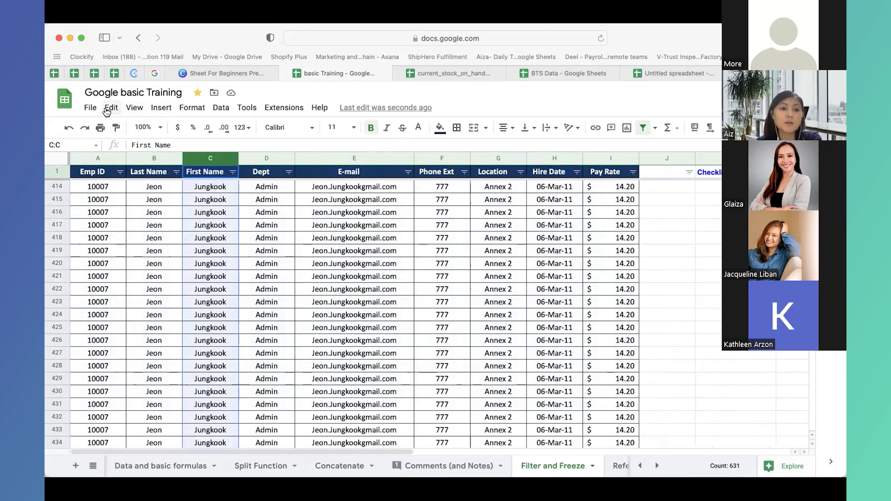
left_click(133, 108)
mouse_move(150, 145)
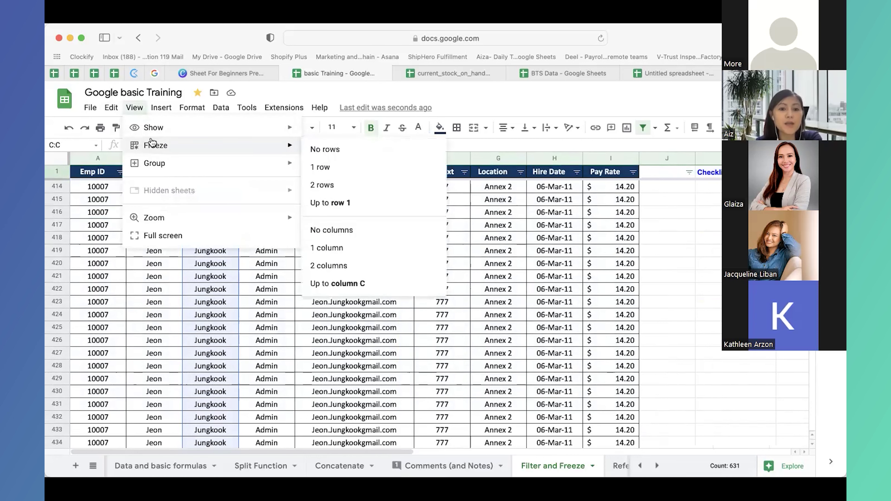
left_click(344, 283)
- Examine how the frozen columns A to C behave when moving across rows 416 and 417, out to column Z and back
left_click(266, 225)
left_click(355, 225)
key("Right")
key("Right")
key("Right")
key("Right")
key("Right")
key("Right")
key("Right")
key("Right")
key("Right")
key("Right")
key("Right")
key("Right")
key("Right")
key("Right")
key("Right")
key("Right")
key("Right")
key("Right")
key("Right")
key("Right")
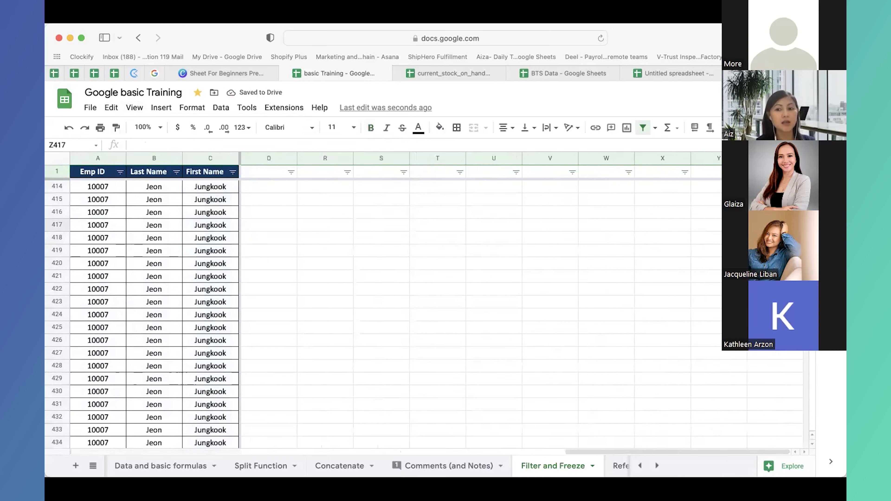
key("Left")
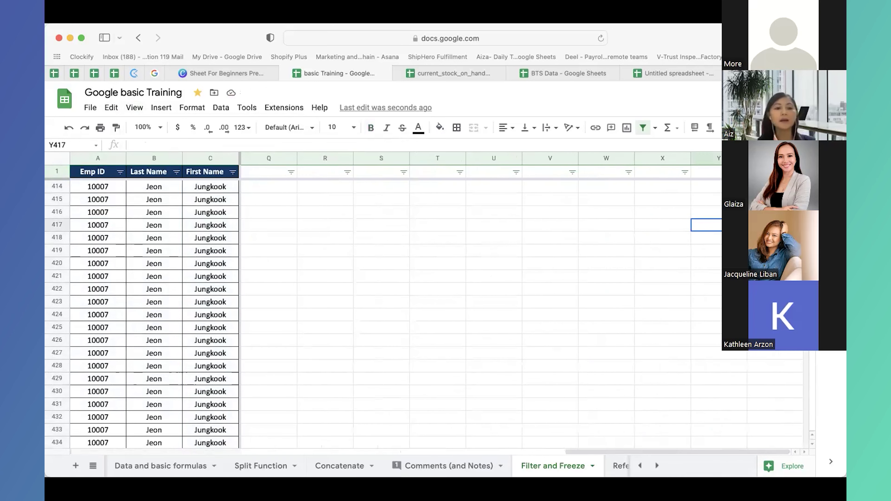
scroll(191, 237, "up", 1)
left_click(191, 237)
key("Left")
key("Left")
key("Right")
key("Right")
key("Right")
key("Right")
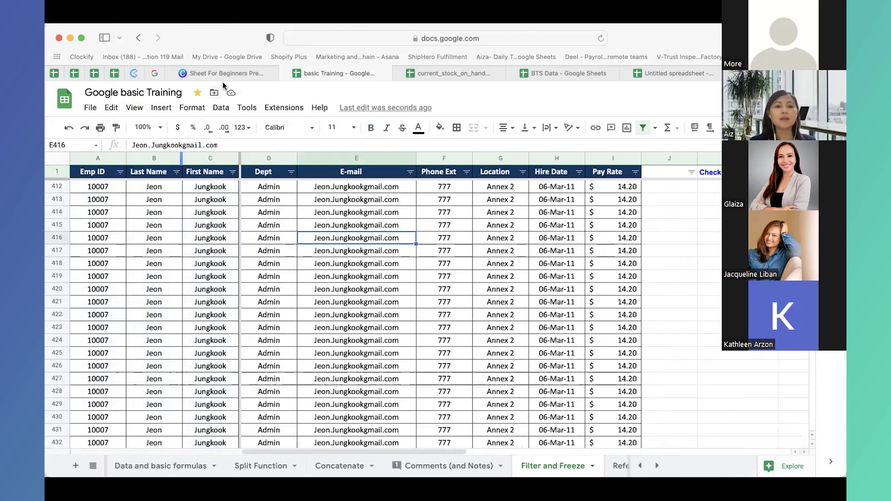
- Switch to the Canva presentation, present it from the Filter and Freeze slide through the Data Sort slide, and exit full screen
left_click(227, 69)
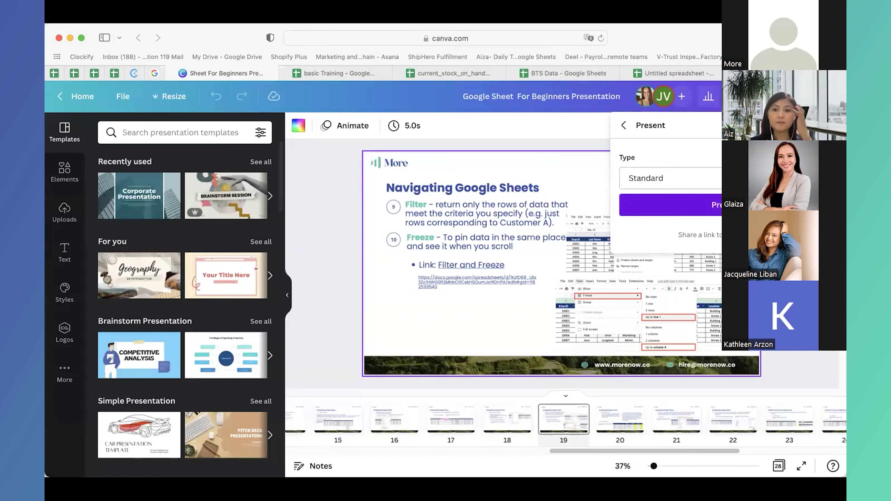
left_click(670, 205)
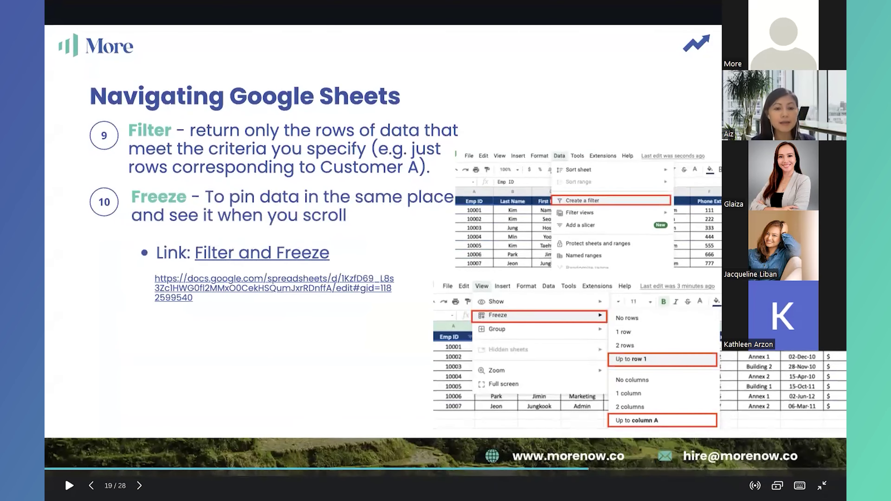
key("Right")
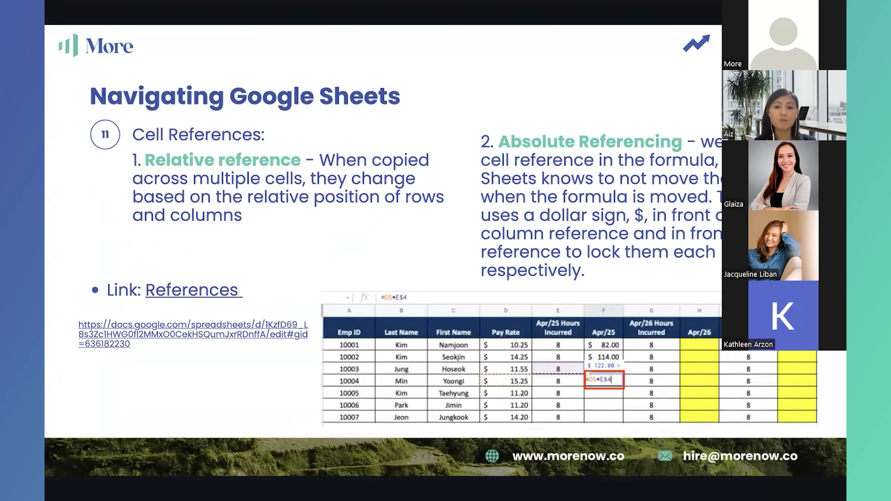
key("Right")
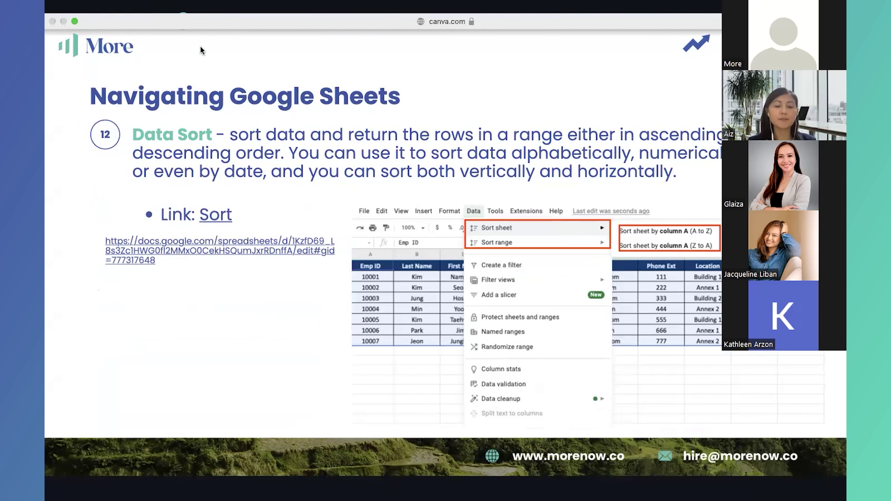
key("Escape")
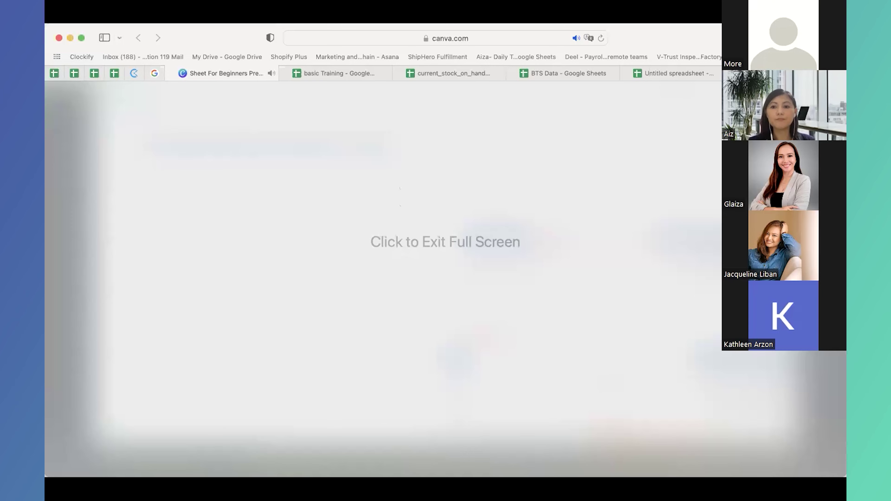
- Return to the Google basic Training spreadsheet and open the Sort sheet
left_click(345, 75)
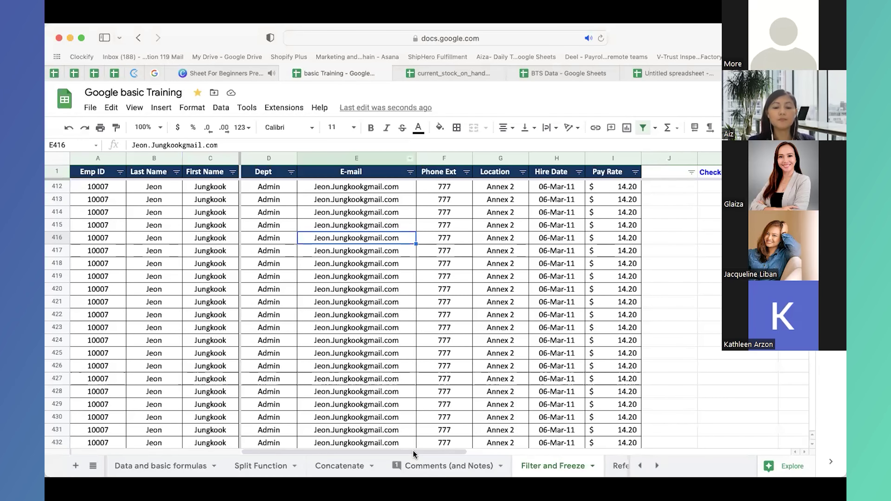
left_click(656, 466)
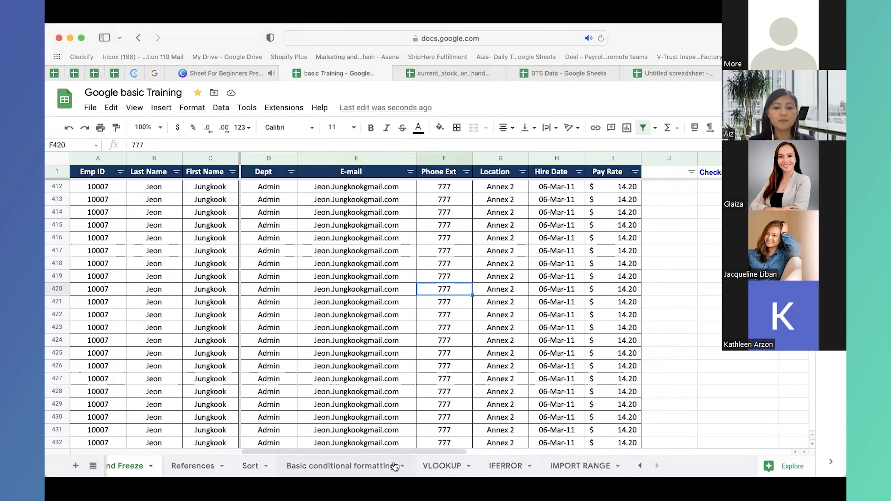
left_click(252, 466)
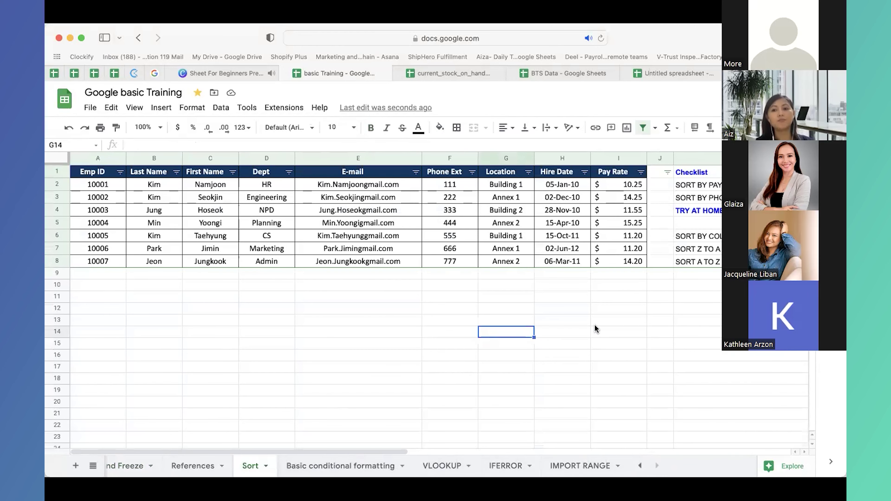
- Examine the employee table A1:I8, its header cells, and the Last Name and Emp ID columns
left_click(98, 185)
key("Up")
key("shift+Right")
key("shift+Right")
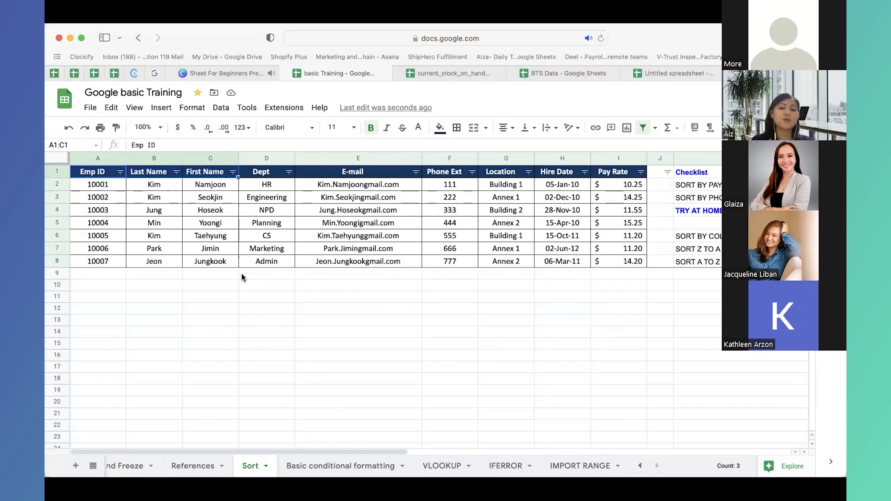
left_click_drag(92, 175, 637, 259)
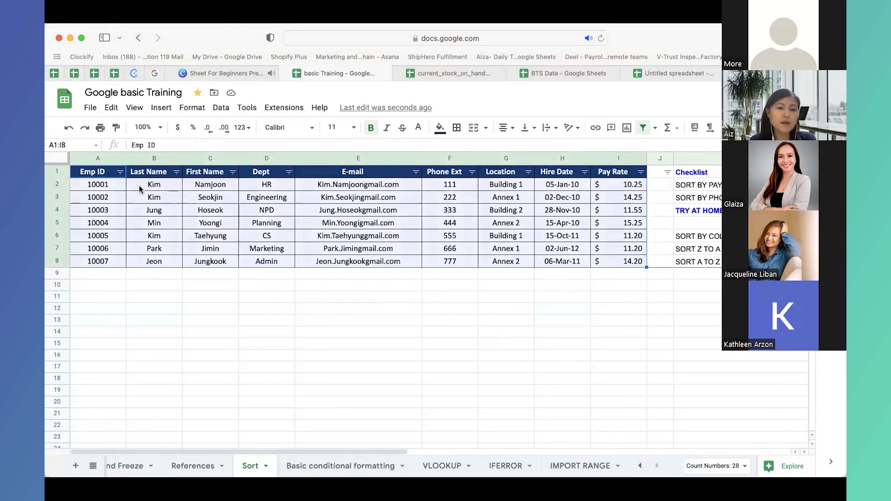
left_click(156, 159)
left_click(159, 193)
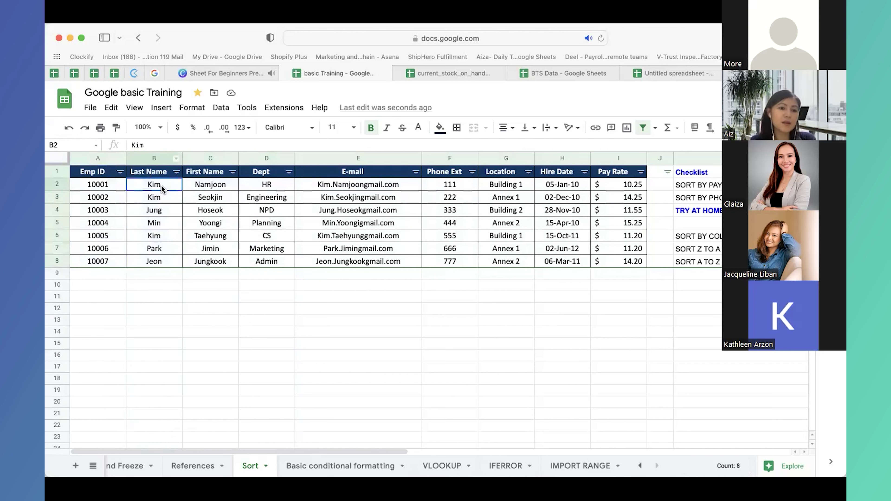
left_click(99, 159)
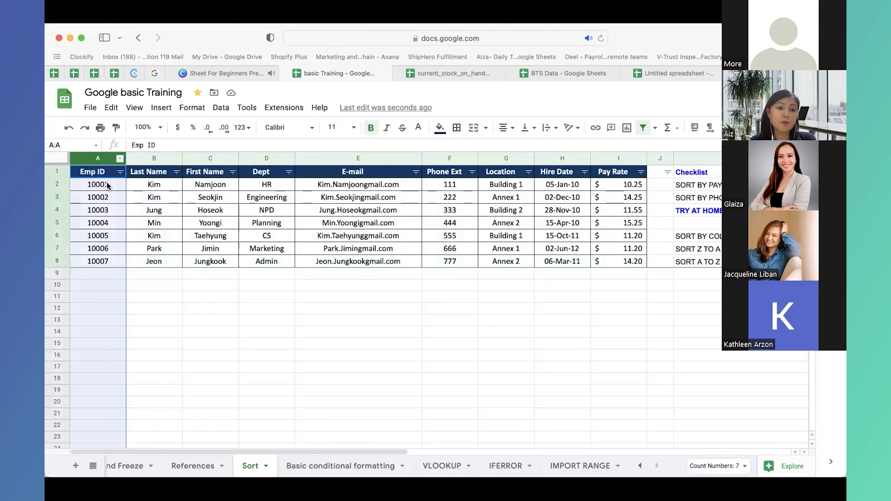
- Set up an advanced range sort for A1:I8, marking the data as having a header row and choosing Last Name as sort column
left_click_drag(106, 172, 642, 265)
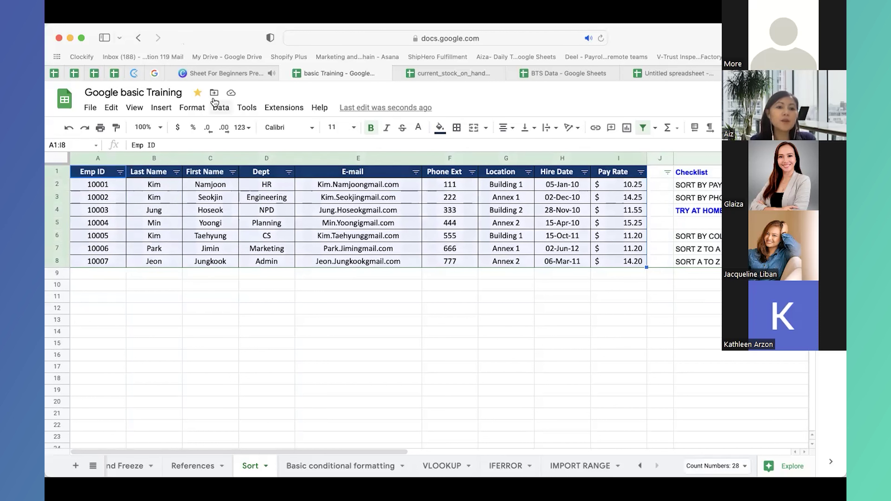
left_click(221, 108)
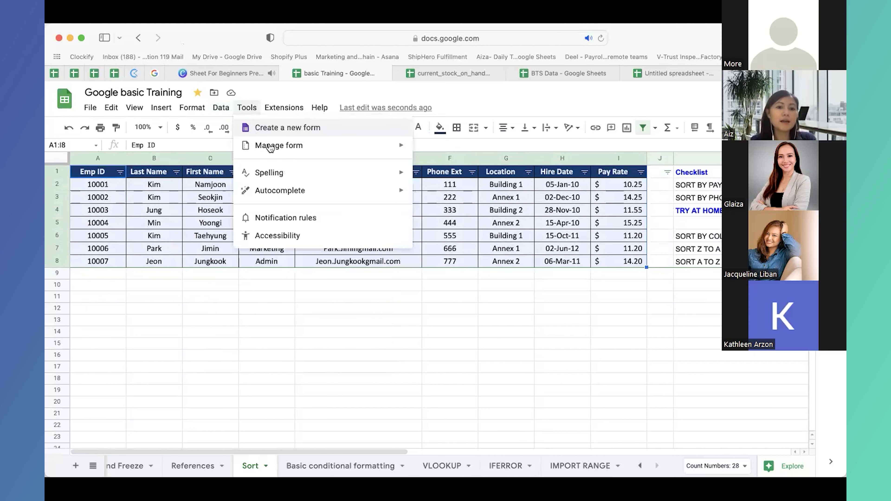
mouse_move(237, 151)
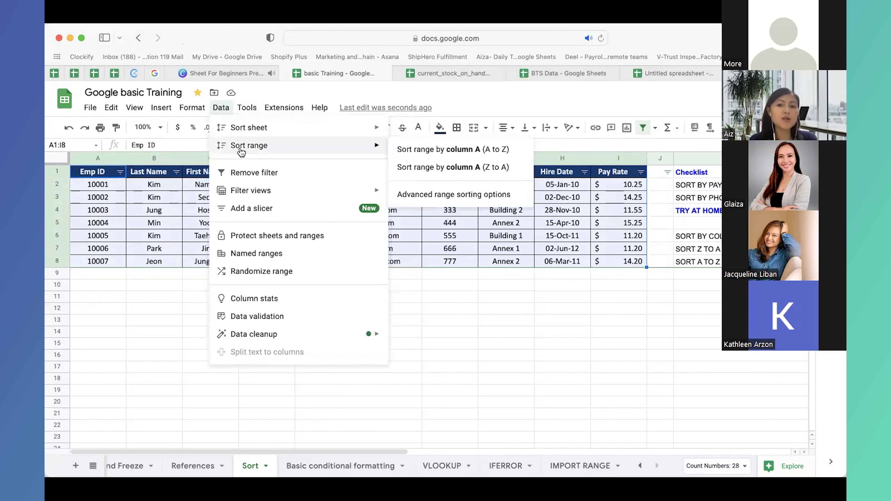
left_click(449, 198)
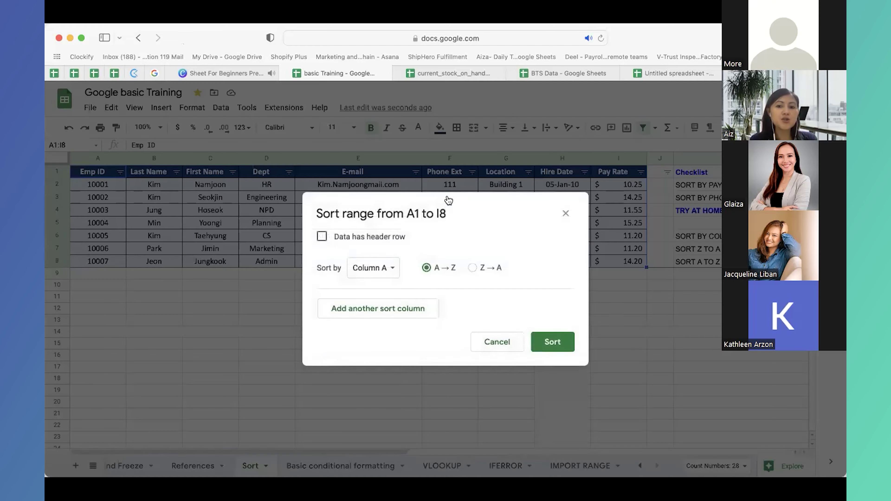
left_click(322, 237)
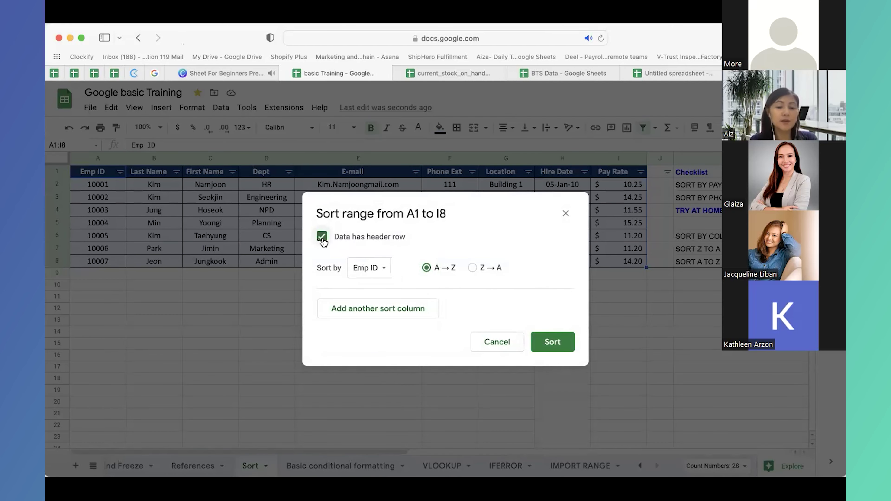
left_click(381, 269)
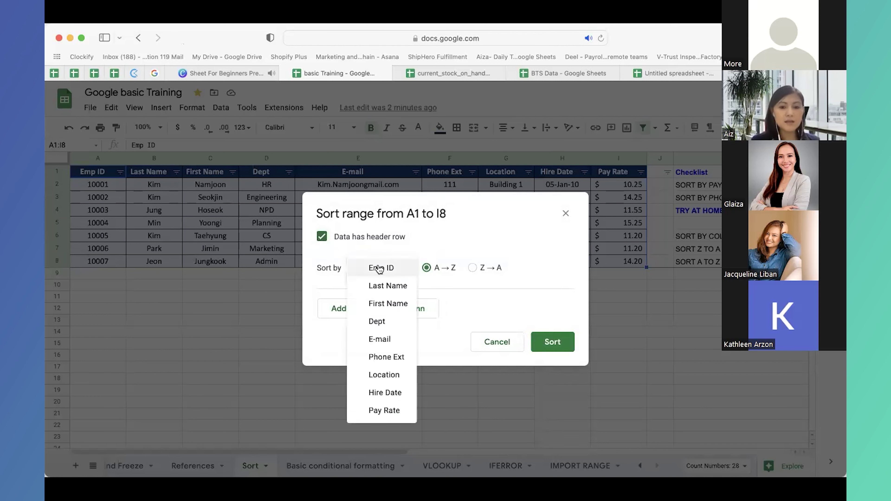
left_click(387, 286)
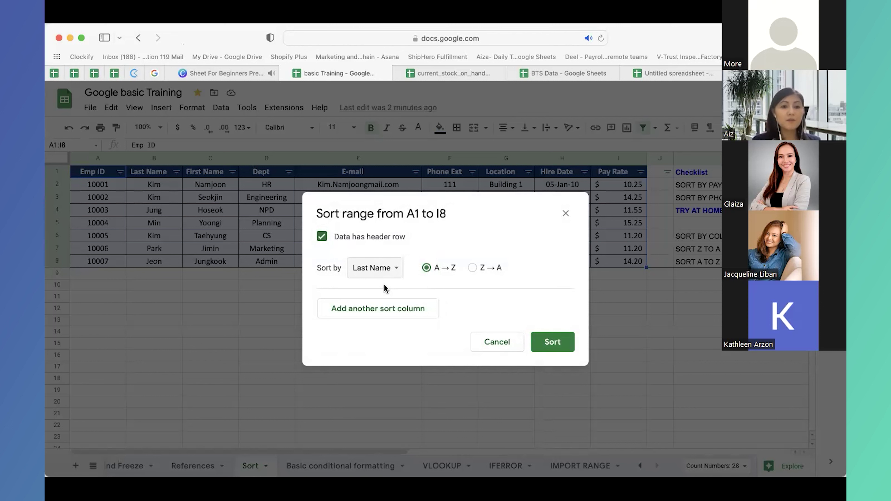
- Set the Last Name sort order to Z → A and sort the employee range
left_click(478, 267)
left_click(426, 268)
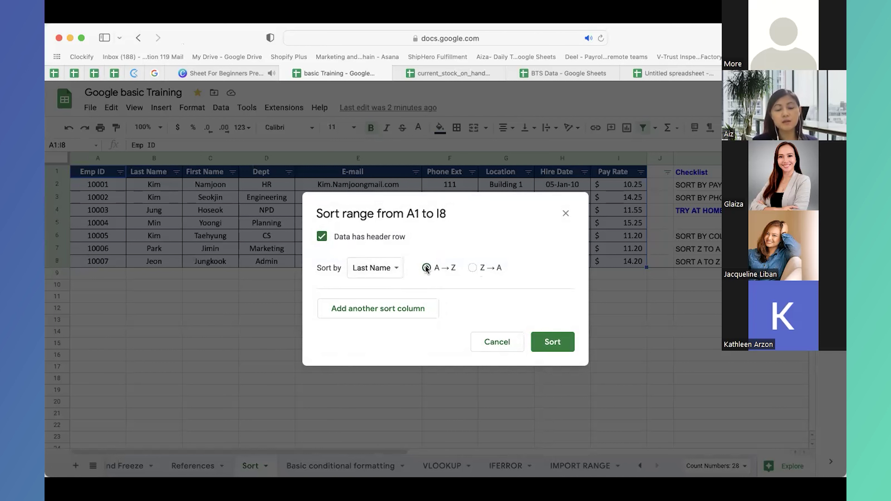
left_click(473, 269)
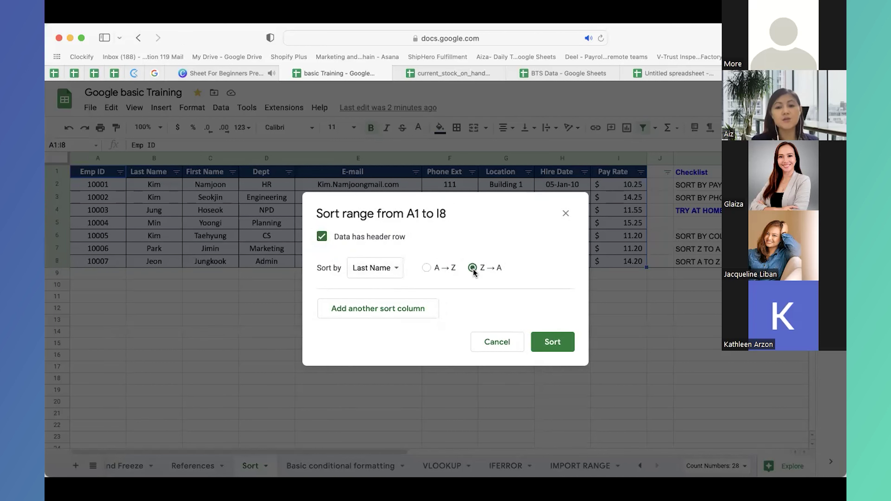
left_click(559, 344)
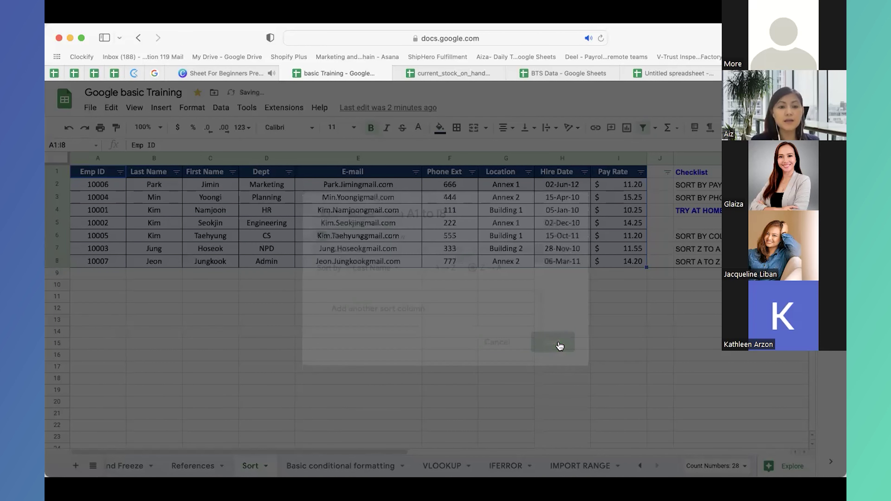
left_click_drag(153, 187, 618, 264)
left_click(163, 263)
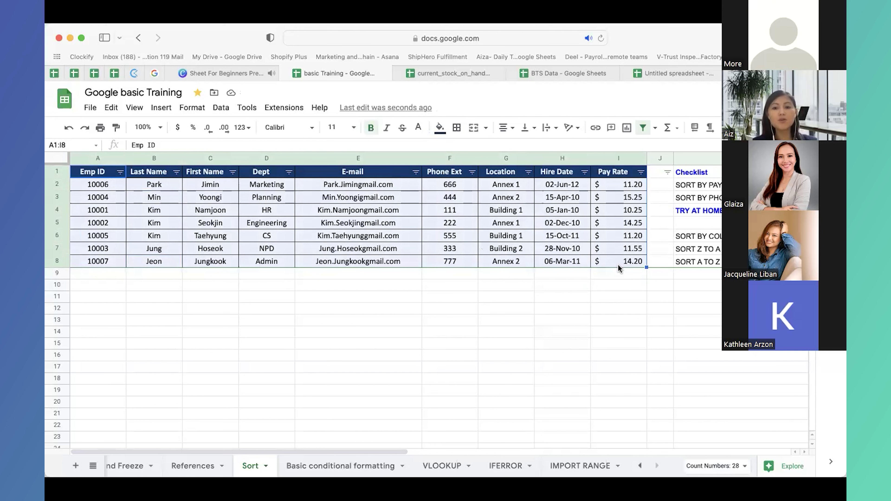
- Sort range A1:I8 with a header row by Phone Ext in A → Z order, and select the Phone Ext values F2:F8
left_click(221, 108)
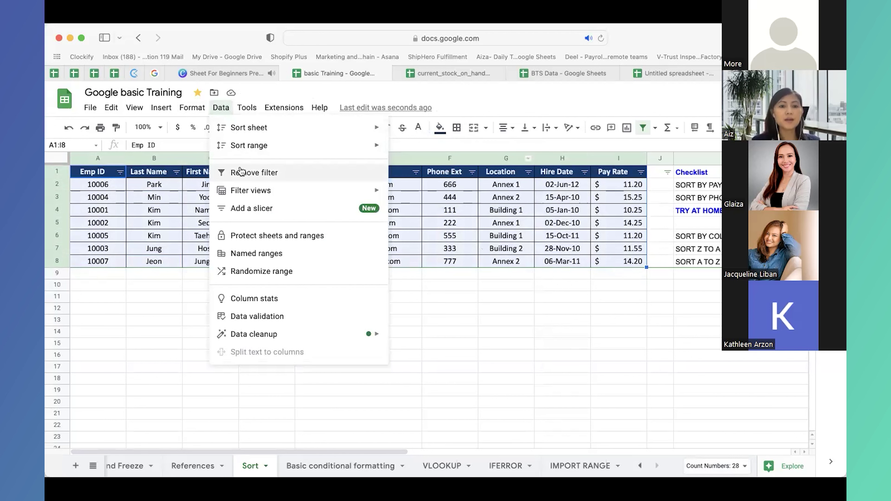
mouse_move(243, 147)
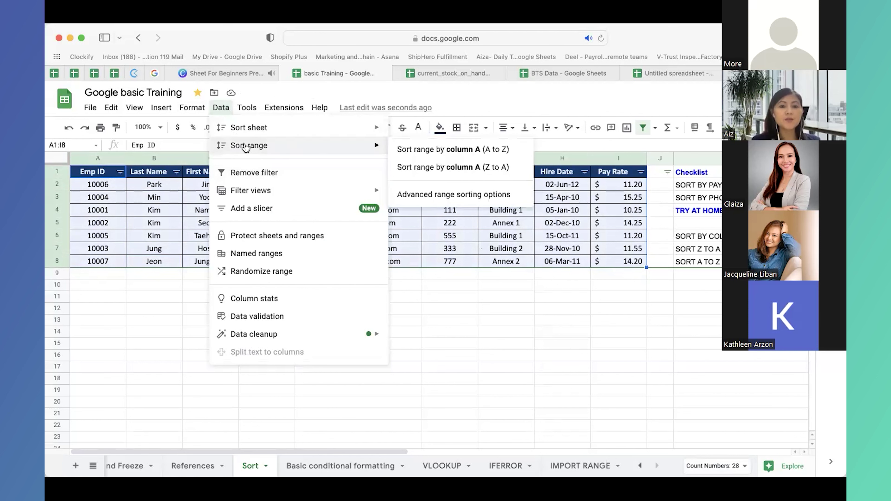
left_click(413, 194)
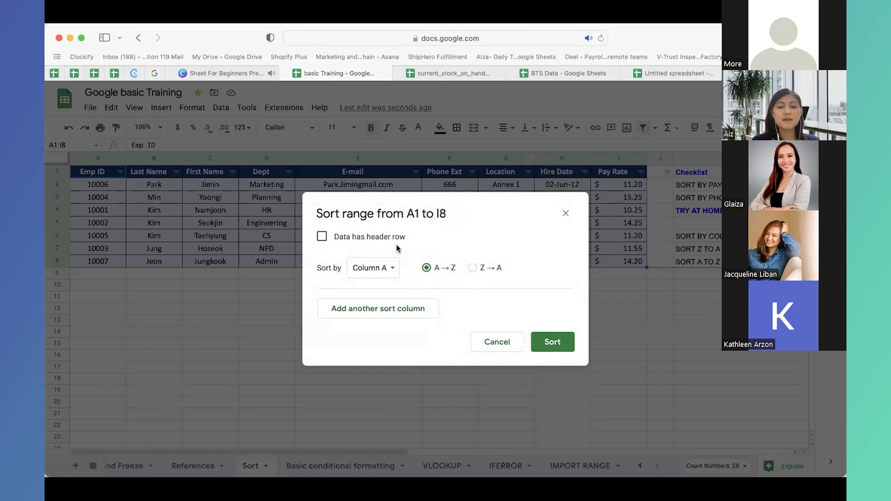
left_click(322, 237)
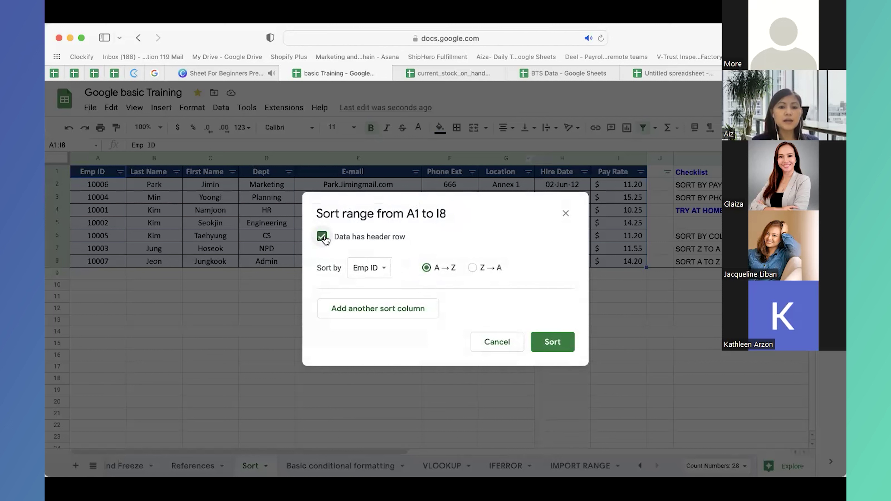
left_click(379, 274)
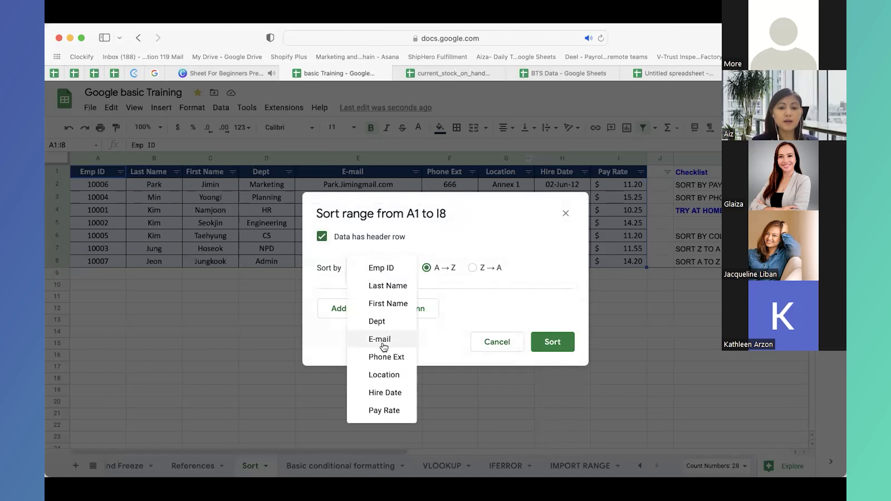
left_click(389, 359)
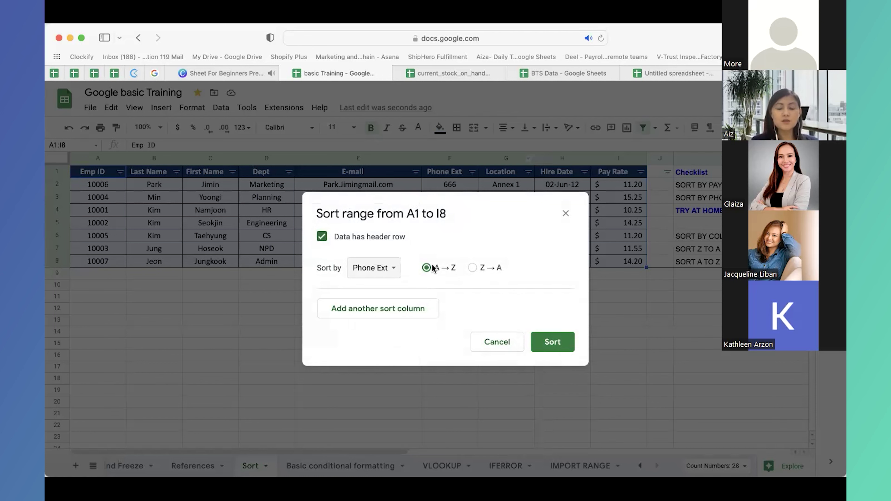
left_click(551, 342)
left_click_drag(431, 184, 450, 265)
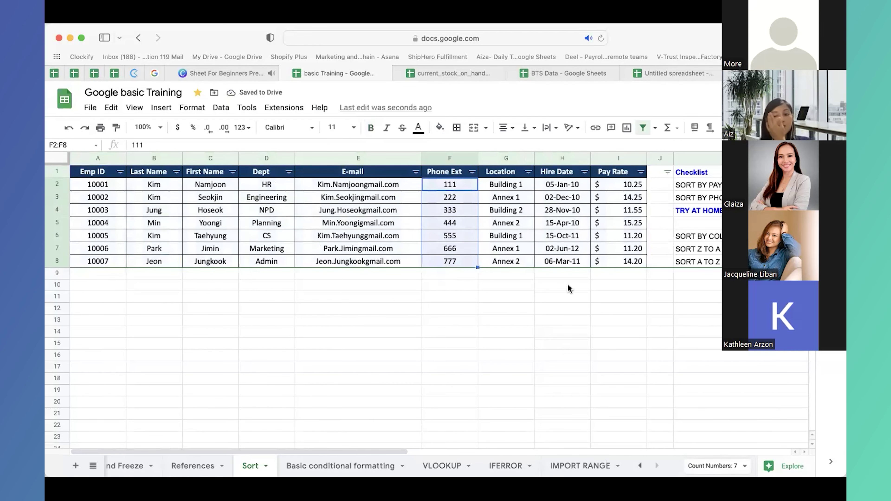
- Switch to the Canva presentation, restart it in presentation mode, and advance from the Data Sort slide to the Basic conditional formatting slide
left_click(252, 74)
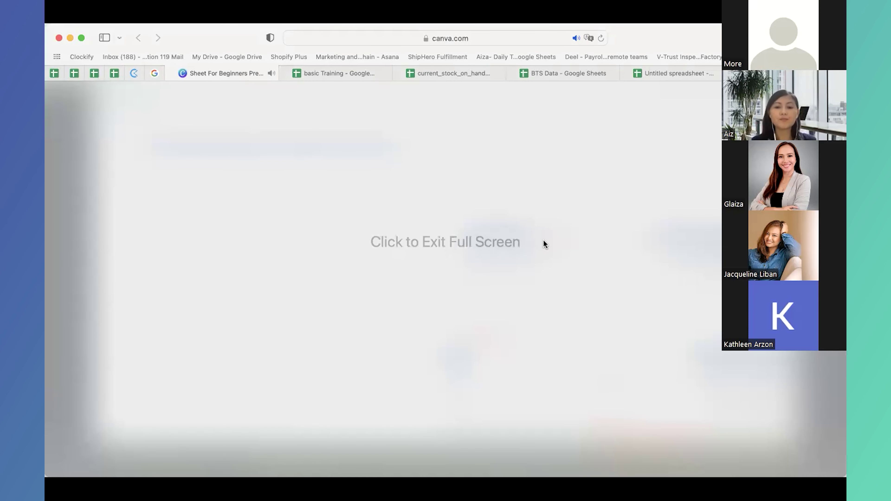
left_click(385, 240)
left_click(753, 96)
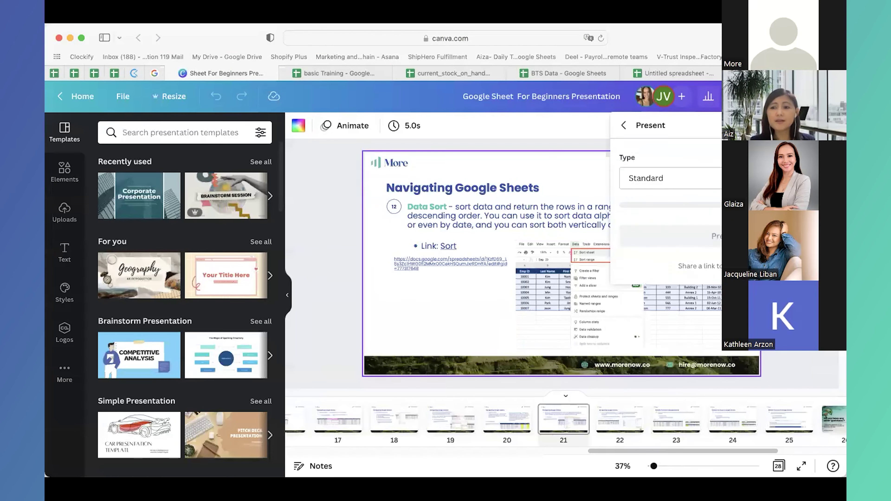
left_click(632, 205)
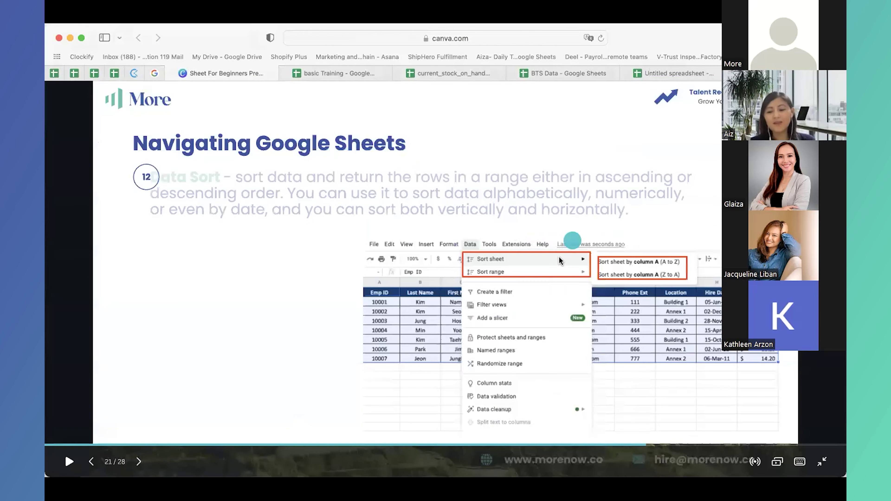
left_click(557, 232)
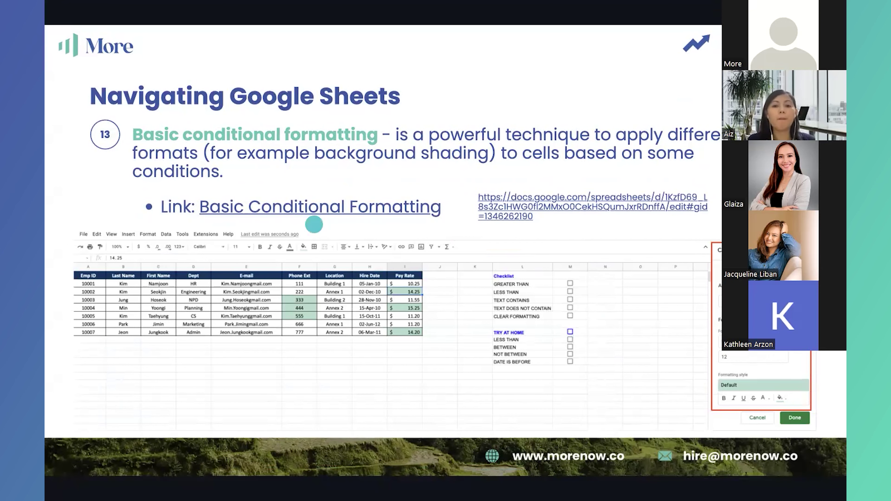
left_click(307, 215)
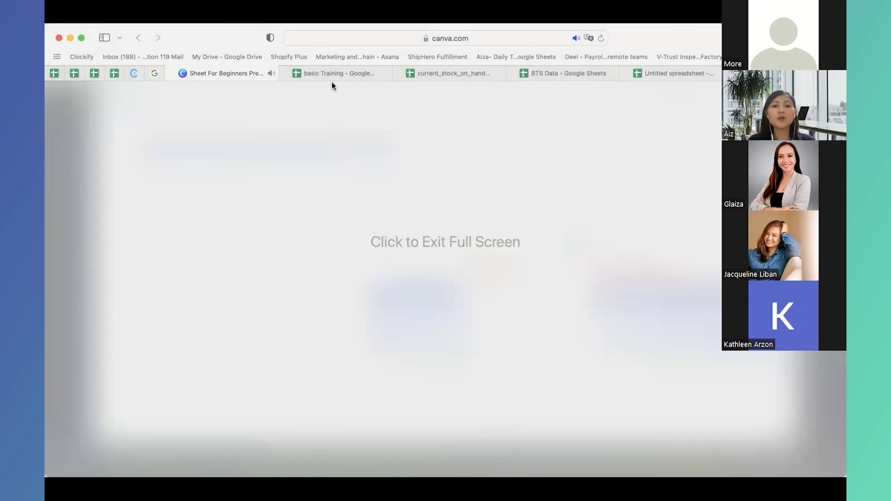
- Return to the Google basic Training spreadsheet, open the Basic conditional formatting sheet, and select the empty cell H12
left_click(340, 71)
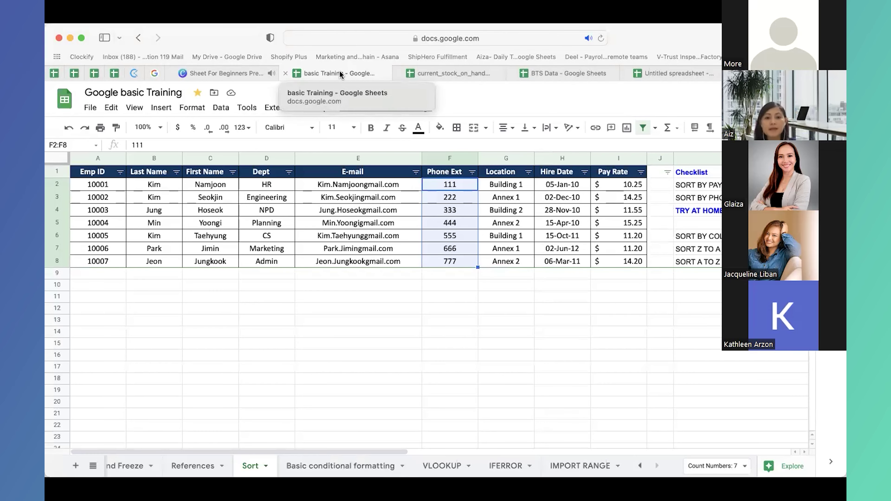
left_click_drag(97, 172, 620, 267)
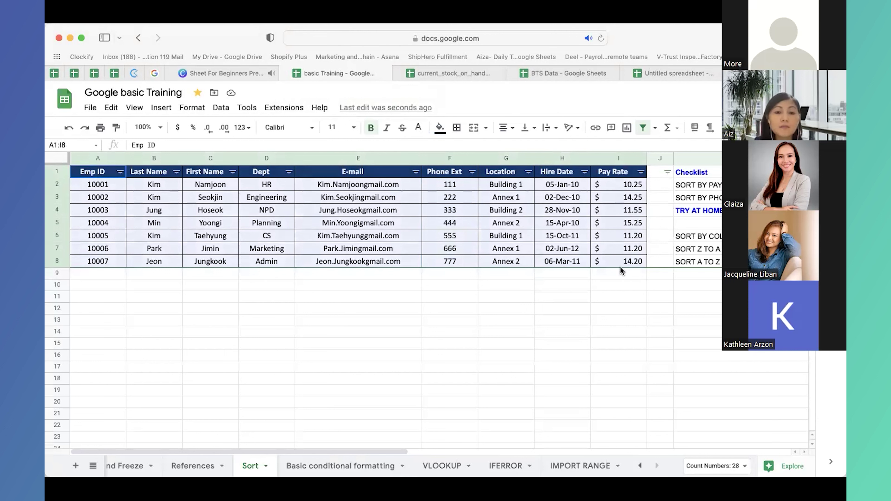
left_click_drag(620, 267, 620, 267)
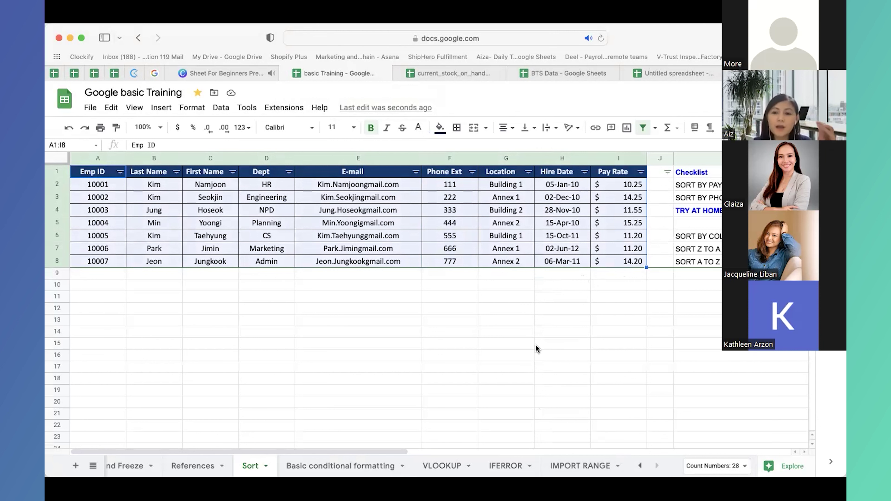
left_click_drag(386, 451, 425, 451)
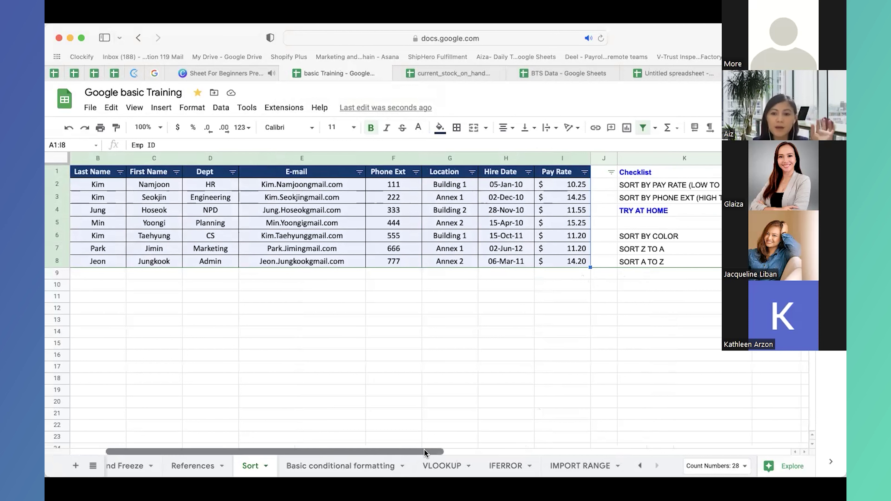
left_click(345, 466)
left_click(547, 334)
left_click(565, 311)
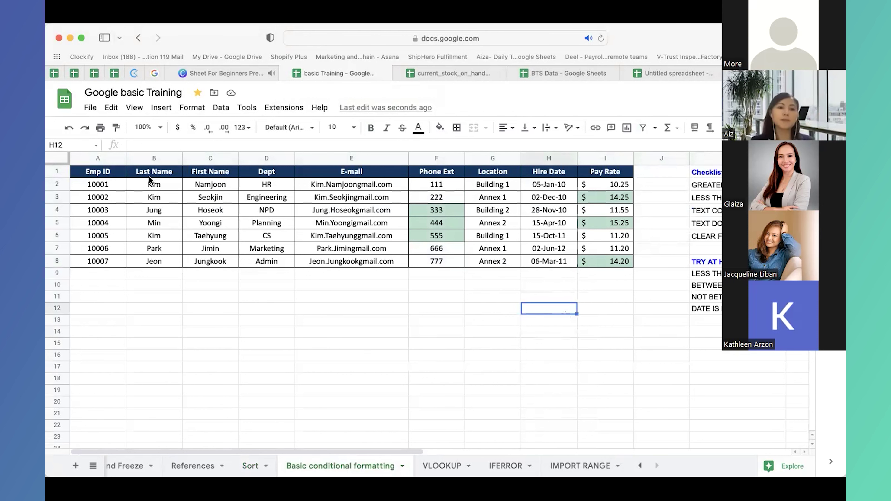
- Narrow the Emp ID and Last Name columns on the Basic conditional formatting sheet
left_click_drag(114, 159, 394, 159)
key("super+z")
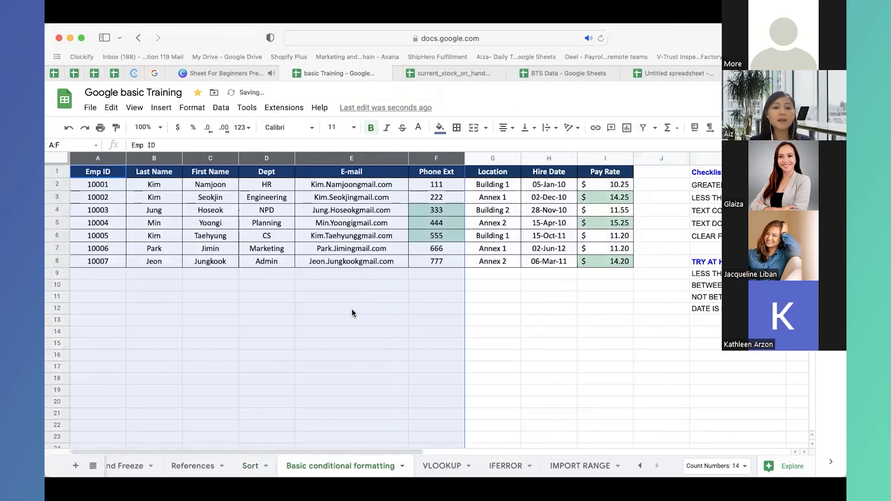
left_click(351, 311)
left_click_drag(126, 158, 111, 158)
left_click_drag(167, 158, 157, 158)
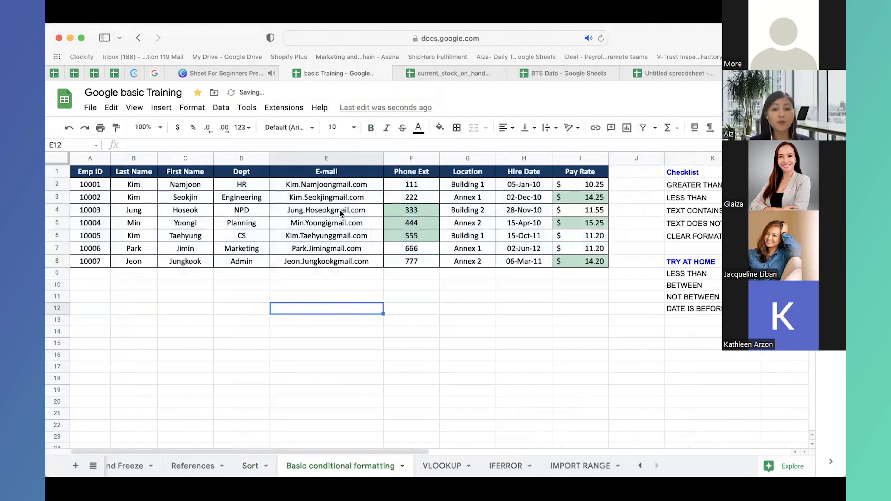
- Fill the e-mail cells E4:E5 with yellow, and remove the fill again
left_click_drag(342, 212, 341, 226)
left_click(440, 129)
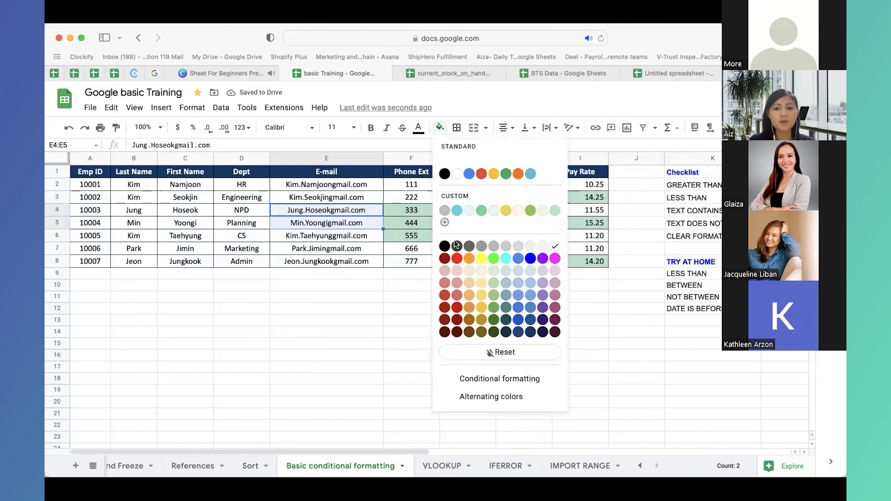
left_click(481, 261)
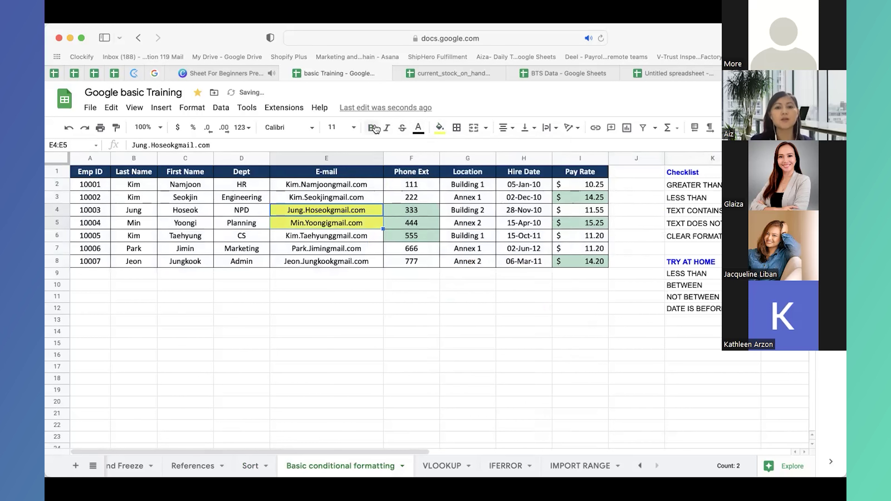
key("super+backslash")
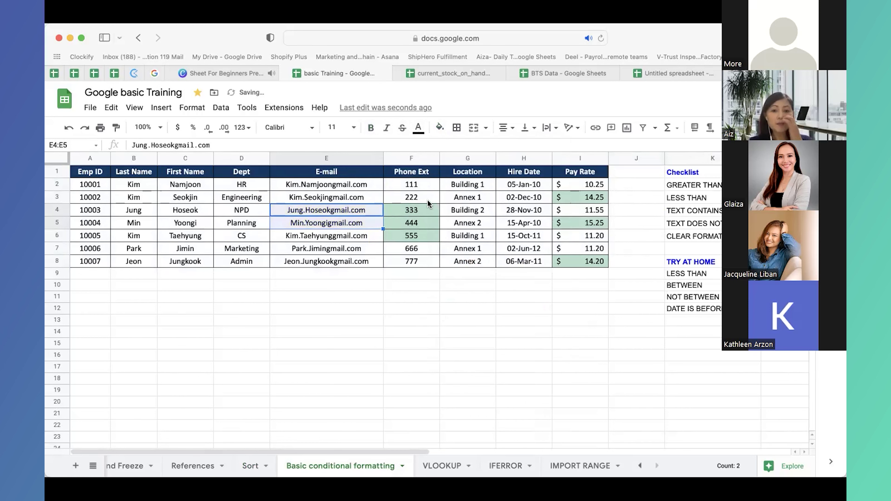
- Examine the cell highlighting in Phone Ext F2:F8 and Pay Rate I2:I8, and select the first Location cell
left_click_drag(427, 184, 422, 269)
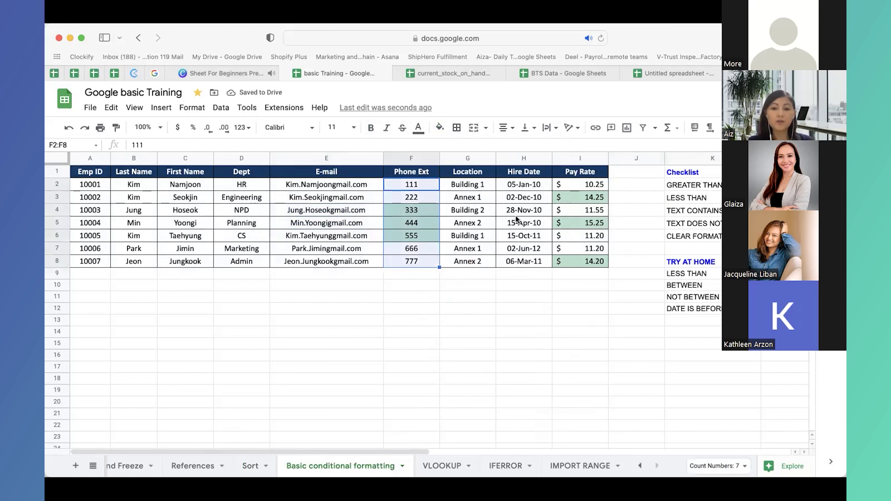
left_click_drag(593, 184, 588, 262)
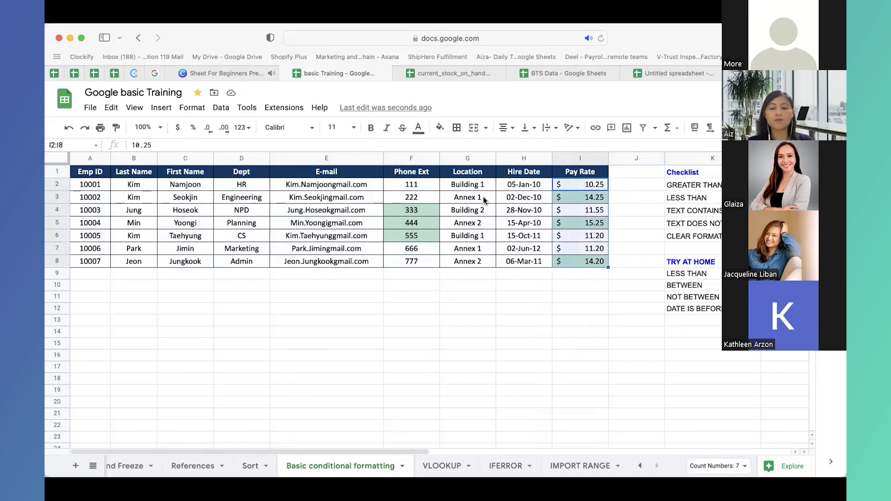
left_click(476, 183)
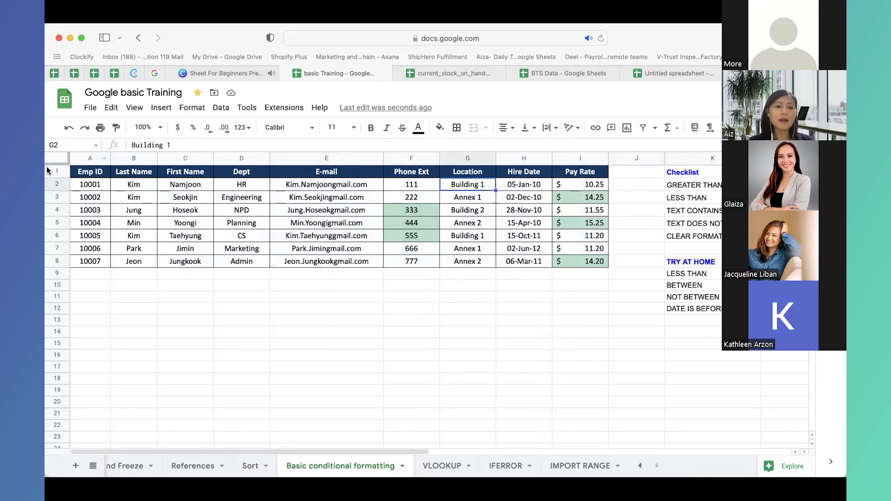
- Open the conditional formatting rules for the employee table A1:I8 and delete the existing rules on the Phone Ext cells
left_click_drag(92, 174, 578, 262)
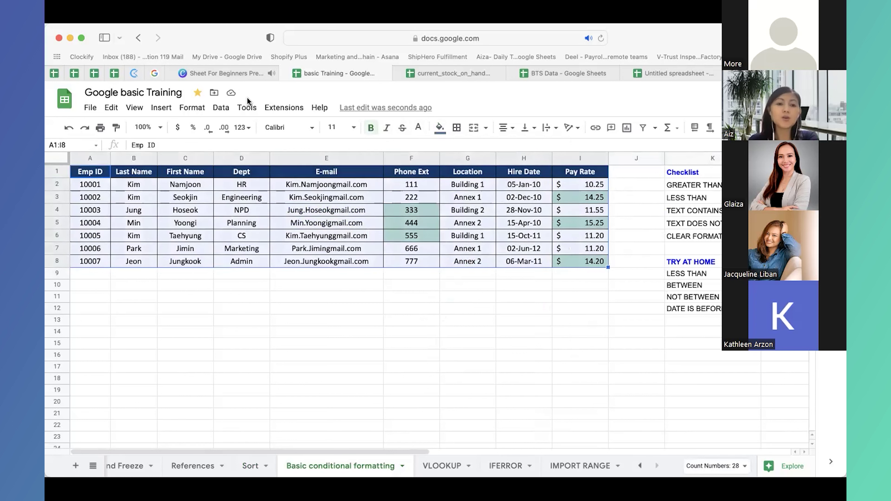
left_click(193, 108)
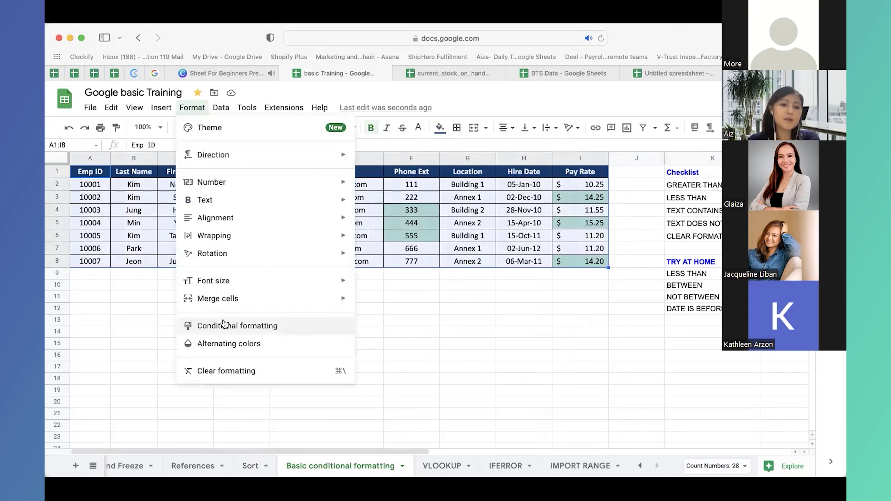
left_click(225, 324)
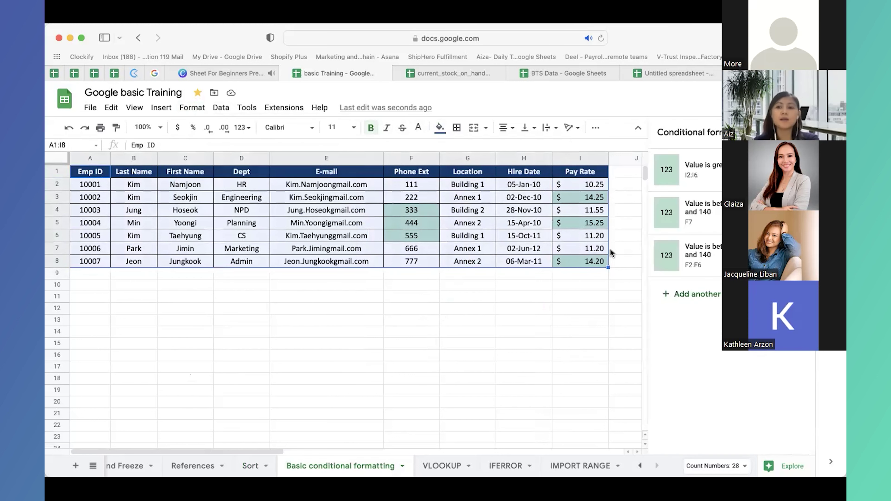
left_click(804, 132)
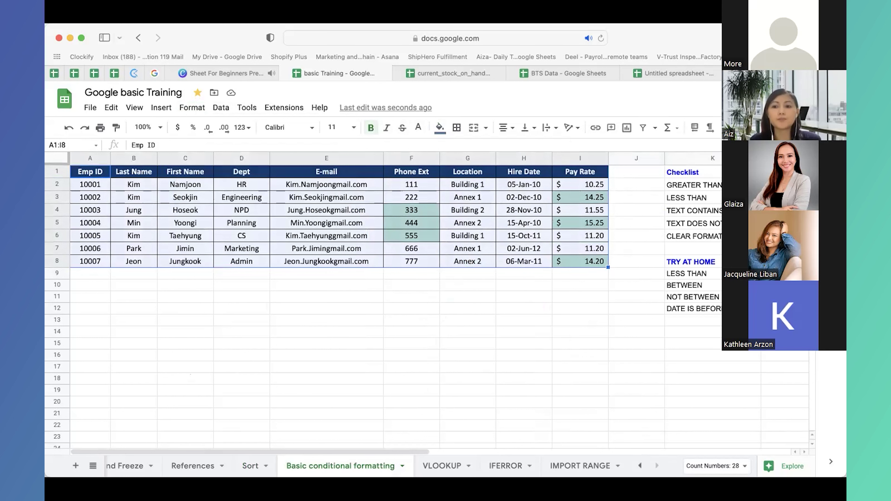
left_click(193, 108)
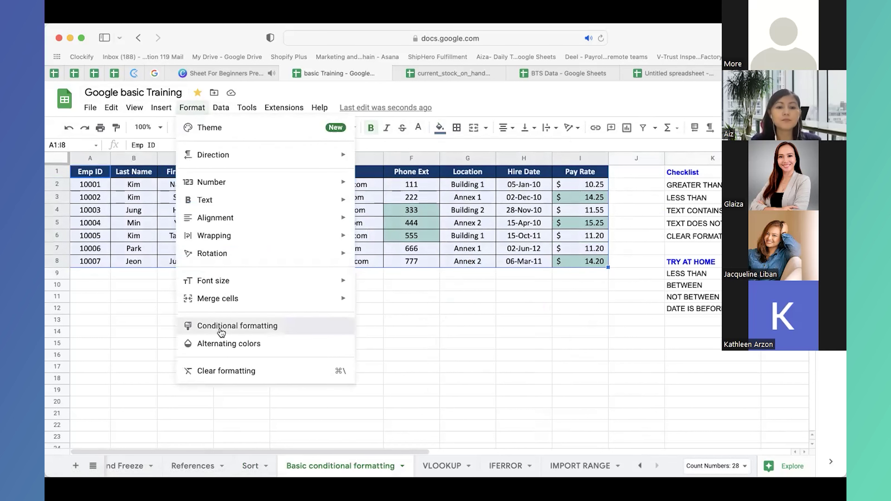
left_click(221, 326)
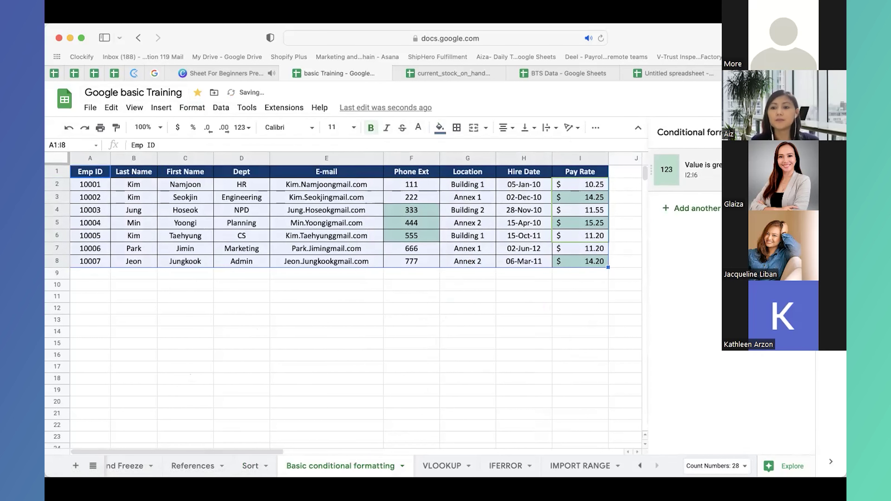
- Try to set up a Greater than conditional formatting rule on the whole employee table A1:I8, and close the rules
left_click(697, 165)
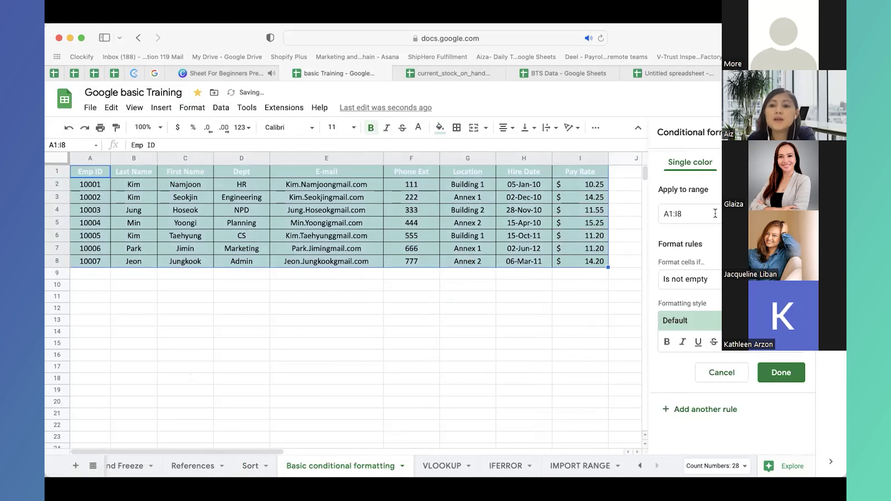
left_click_drag(702, 213, 662, 214)
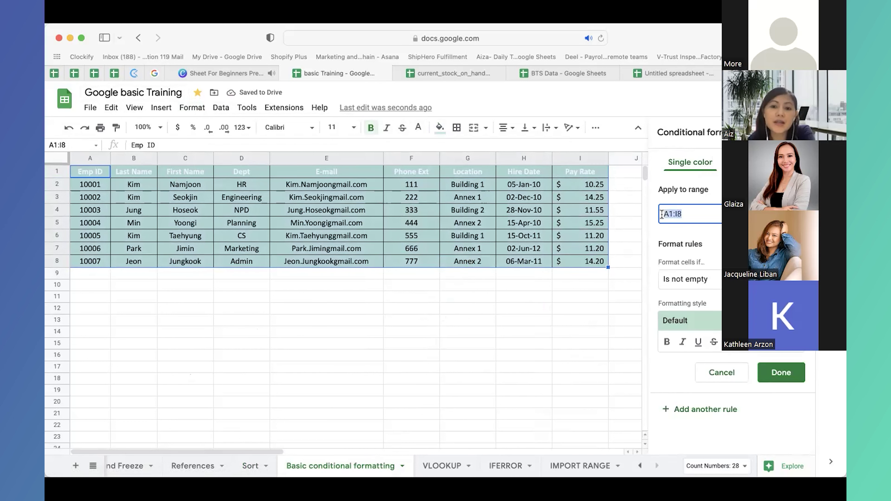
left_click(701, 213)
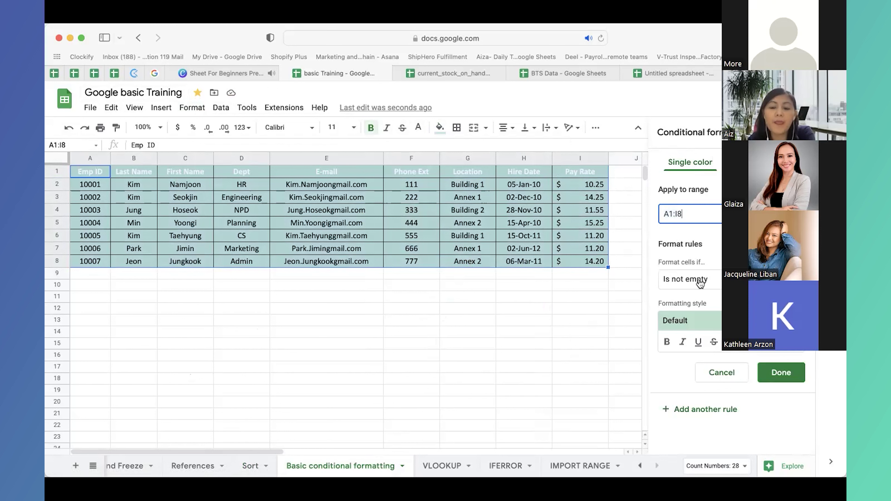
left_click(703, 243)
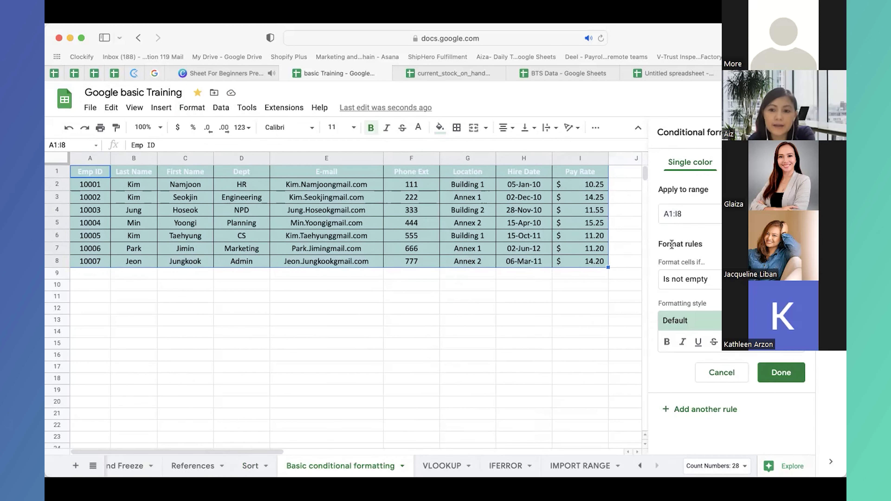
left_click(717, 282)
scroll(702, 291, "down", 3)
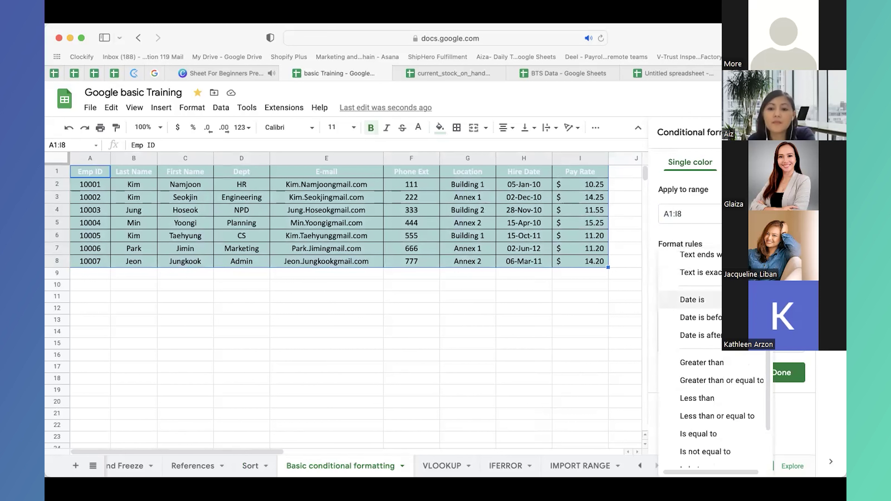
scroll(702, 300, "down", 1)
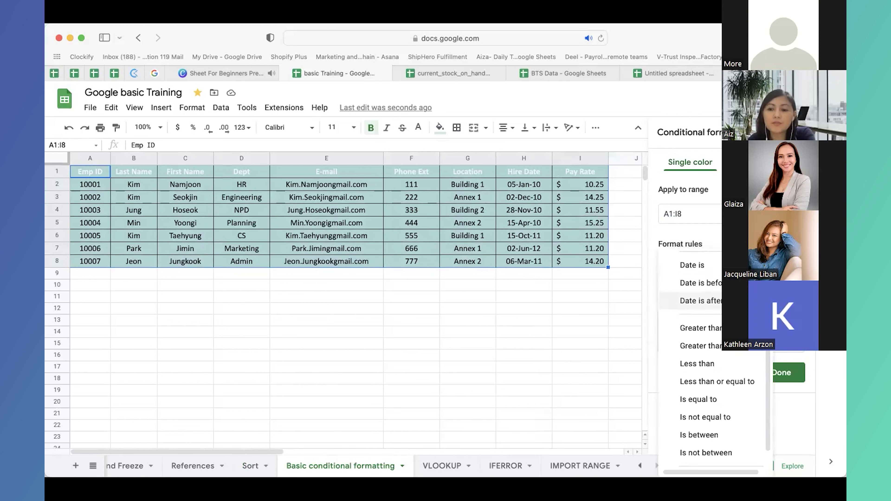
left_click(700, 328)
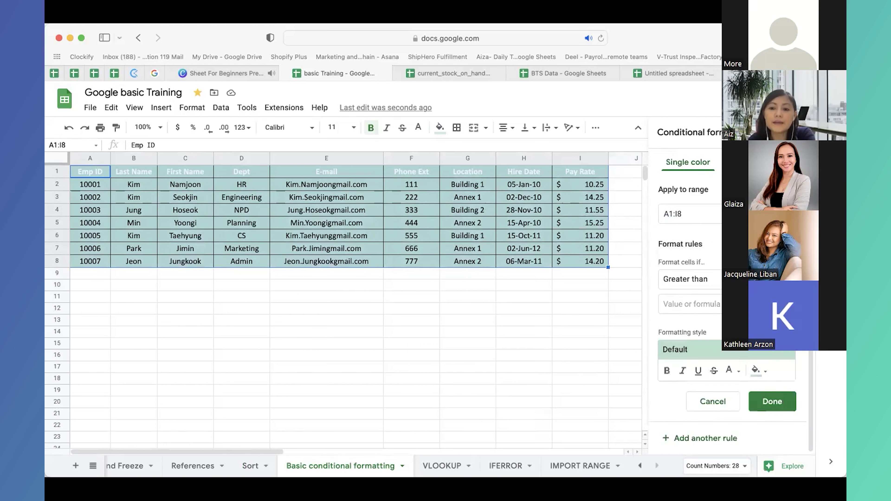
left_click(721, 302)
left_click(771, 401)
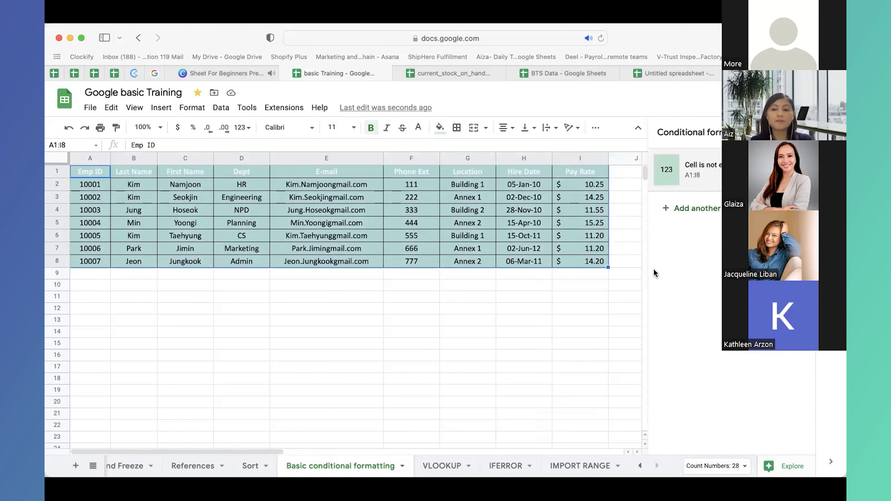
left_click(801, 132)
left_click(374, 344)
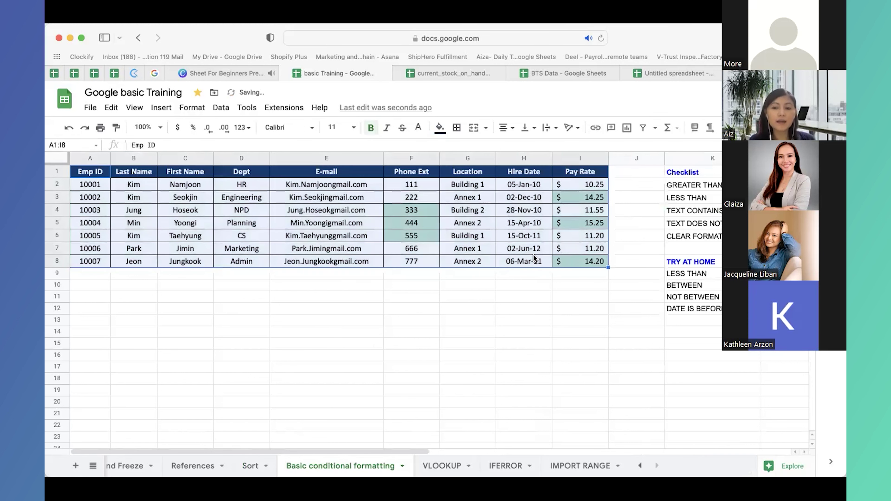
- Clear the formatting of the employee data in A2:I8, and undo the clearing
left_click(523, 285)
left_click_drag(100, 187, 597, 261)
left_click(193, 107)
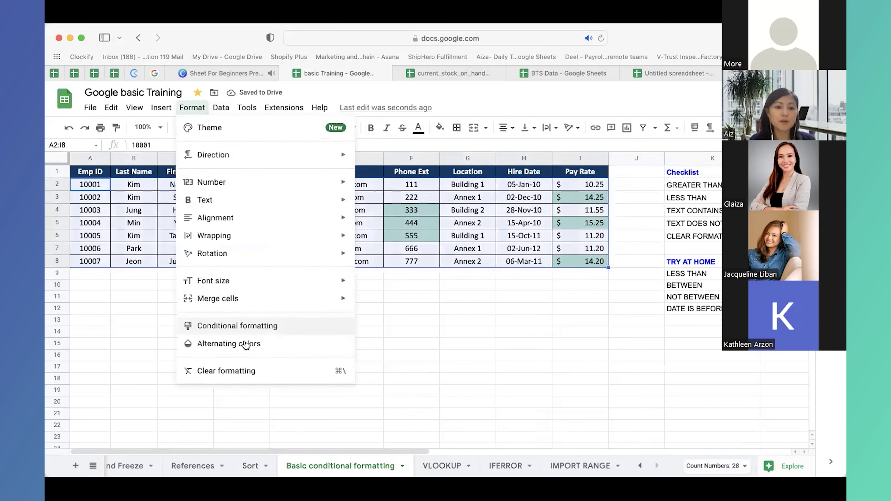
left_click(253, 367)
key("super+z")
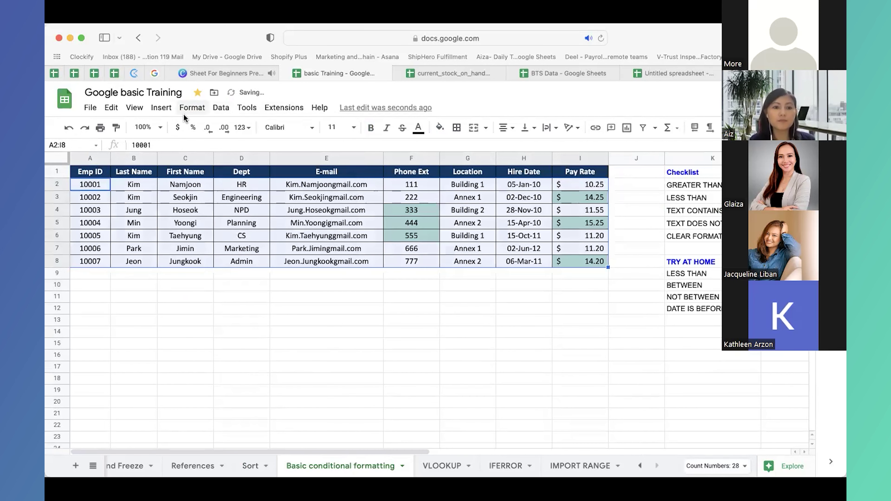
left_click(192, 108)
left_click(239, 325)
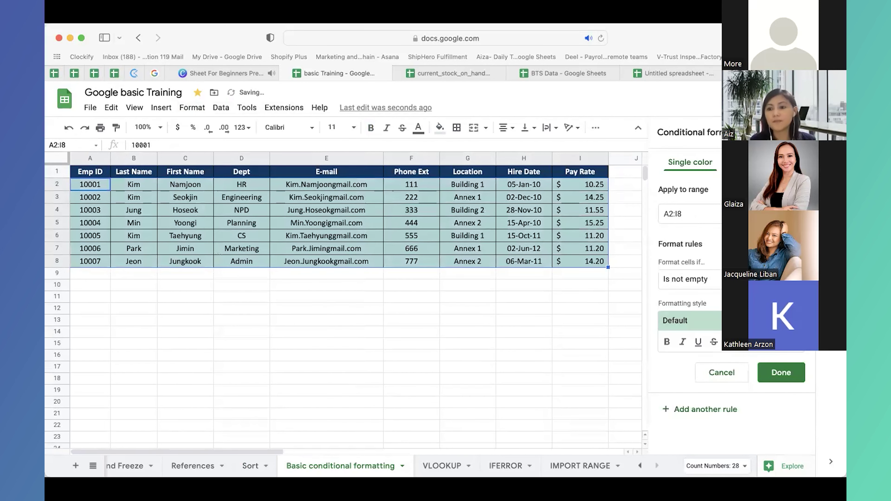
left_click(802, 132)
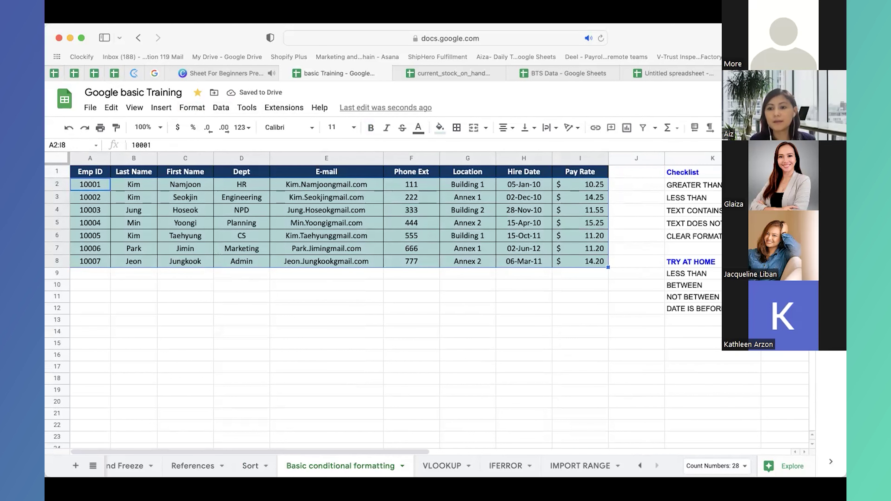
left_click(192, 107)
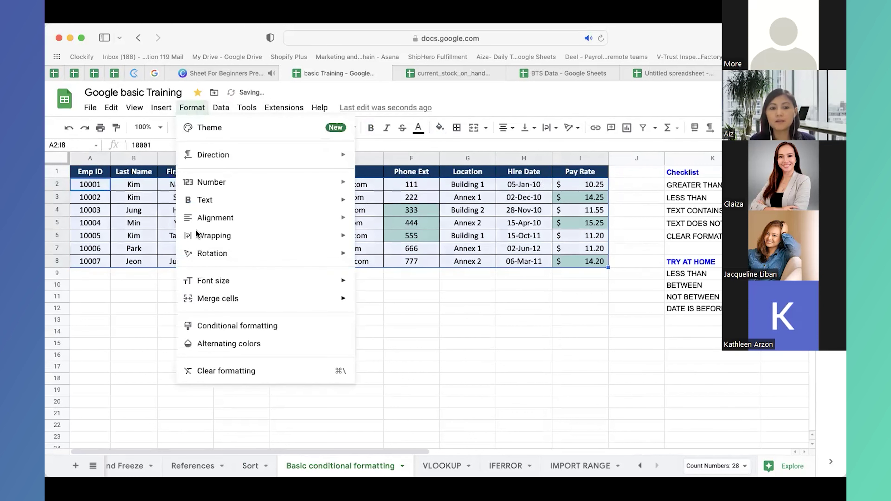
left_click(228, 325)
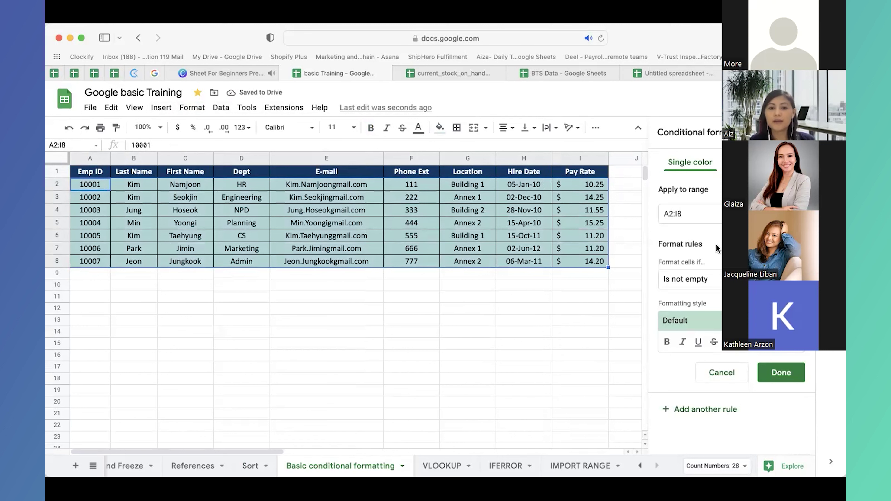
left_click(636, 273)
key("ctrl+z")
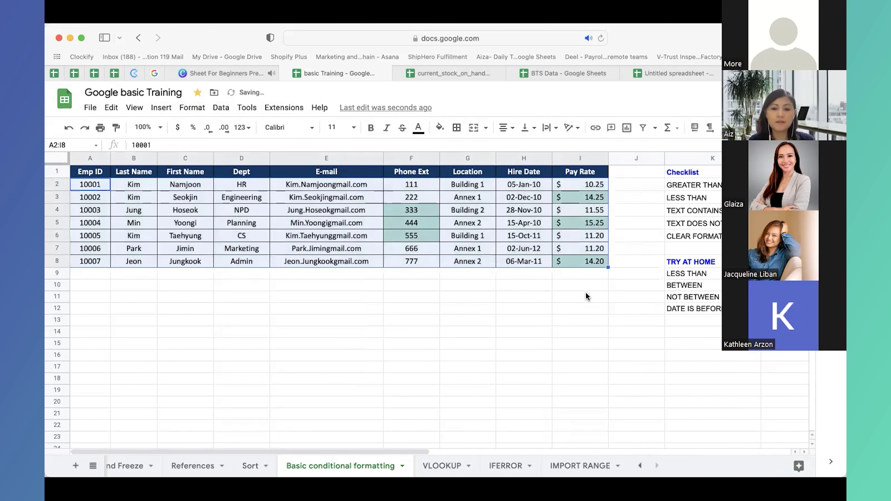
- Create a new conditional formatting rule for the Location cells G2:G8
left_click_drag(577, 180, 584, 259)
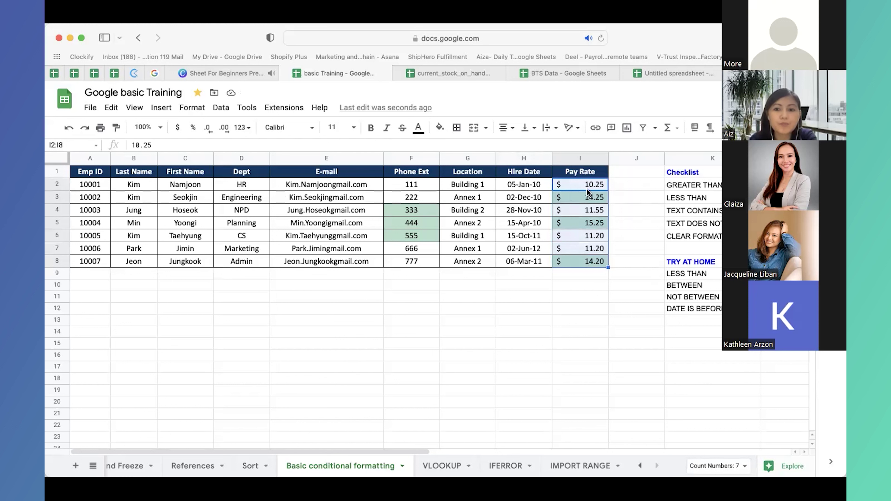
left_click_drag(480, 184, 480, 259)
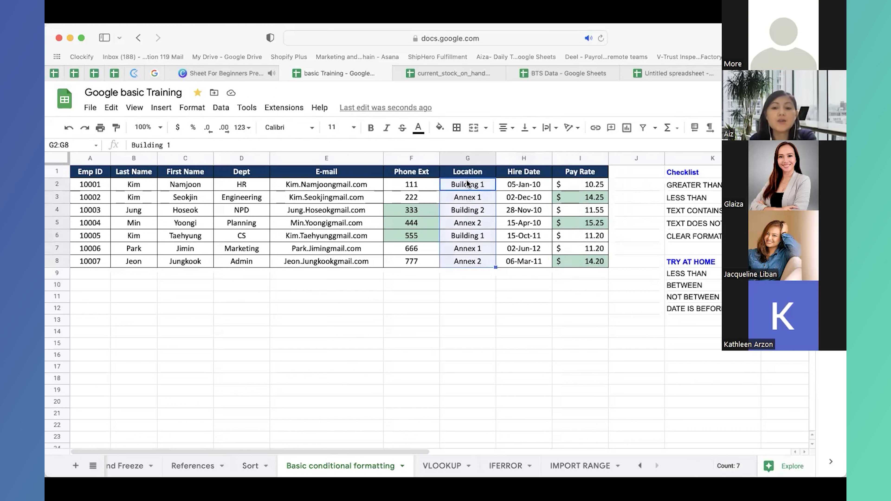
left_click(471, 159)
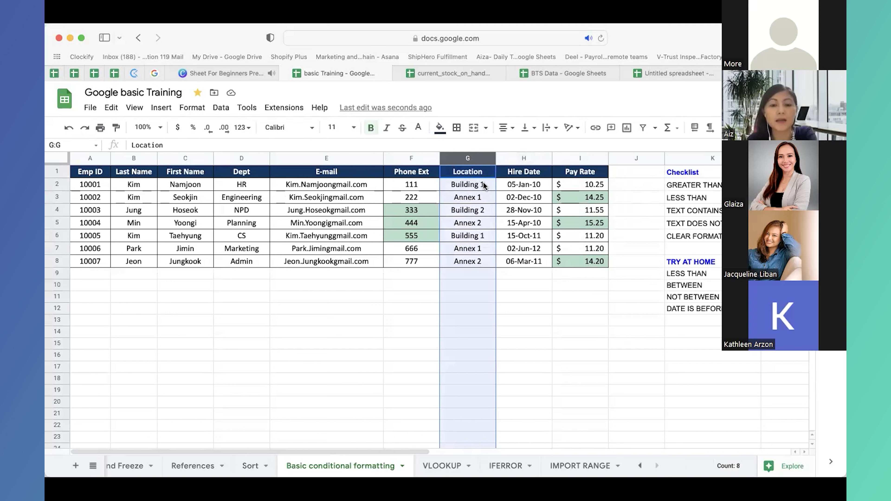
left_click_drag(483, 183, 481, 261)
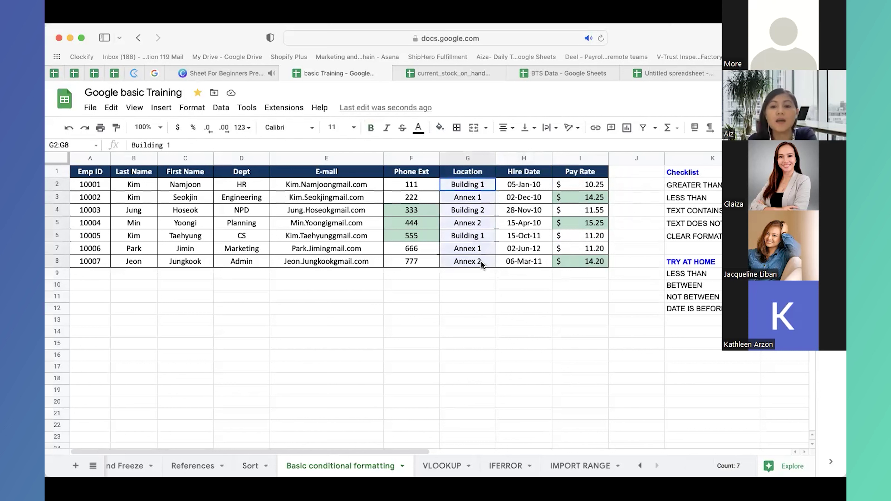
left_click_drag(456, 187, 467, 263)
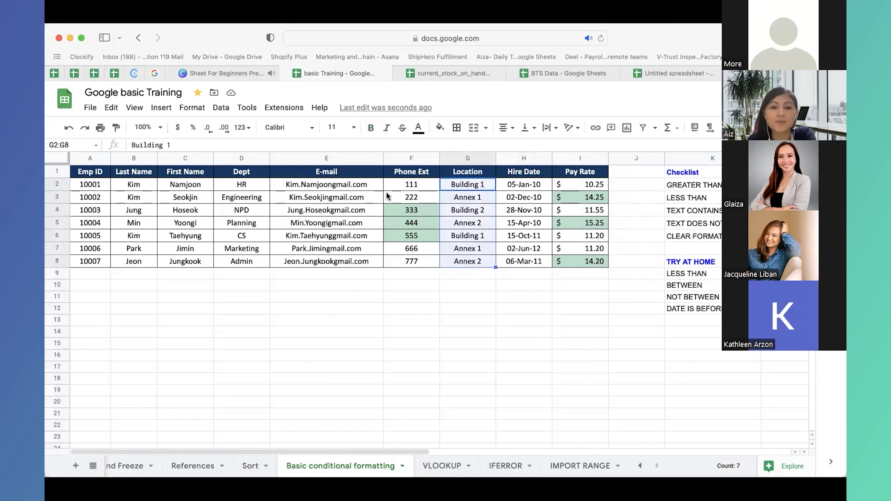
left_click(192, 107)
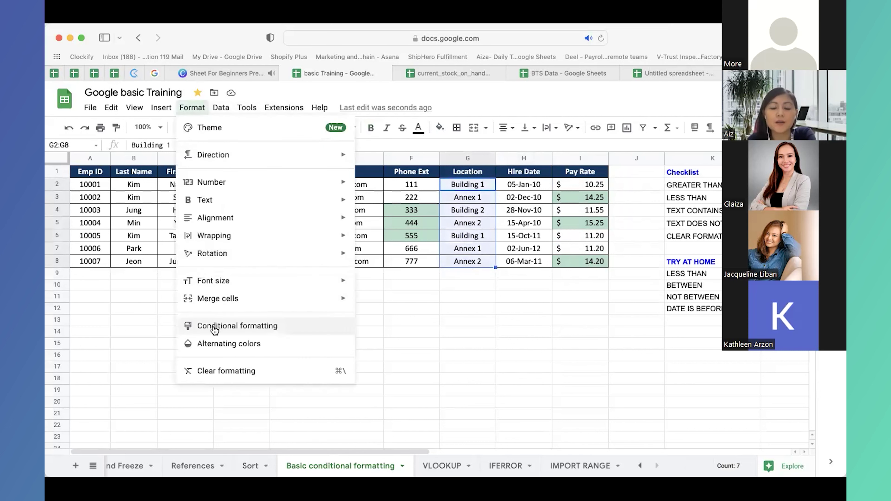
left_click(215, 327)
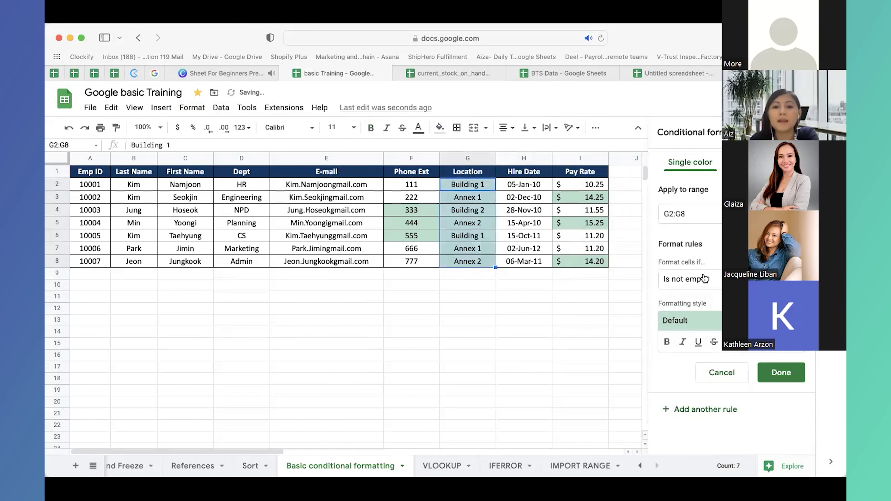
- Set the Location rule to format cells whose text is exactly Annex 1
left_click(714, 281)
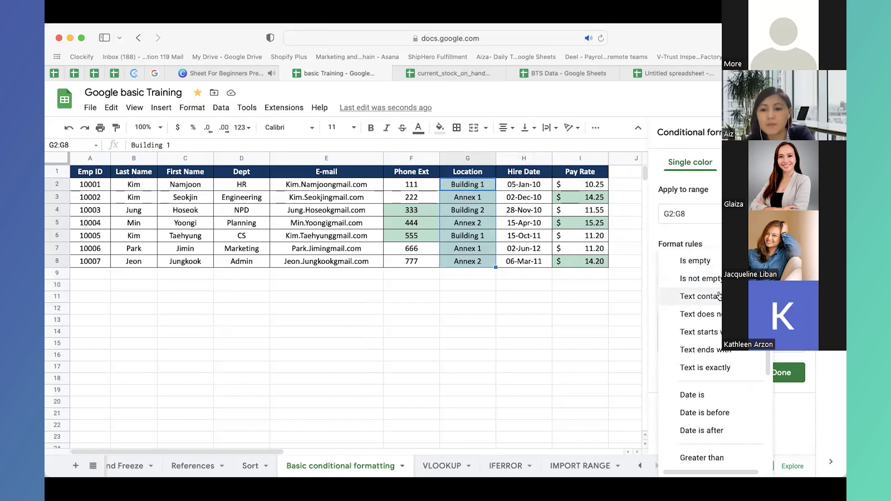
scroll(718, 295, "down", 1)
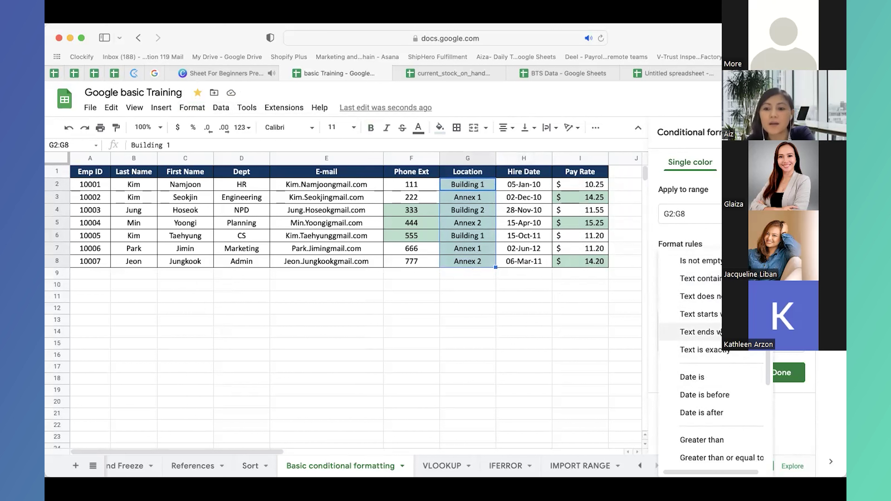
left_click(732, 352)
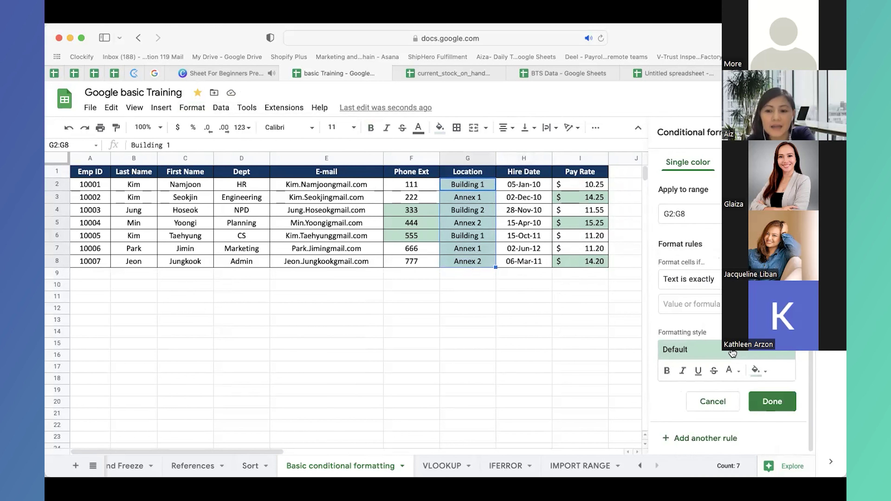
left_click(716, 302)
type("Annex 1")
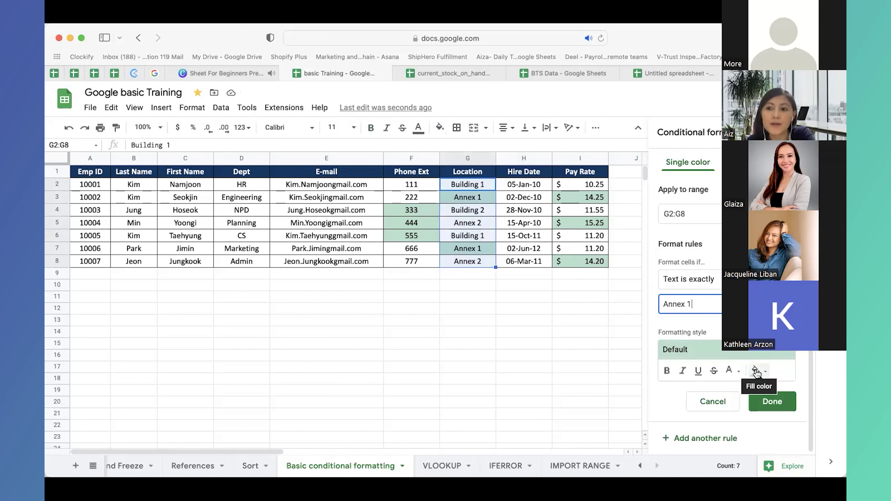
- Give the Annex 1 rule the default style with light yellow fill and save it
left_click(755, 371)
left_click(696, 280)
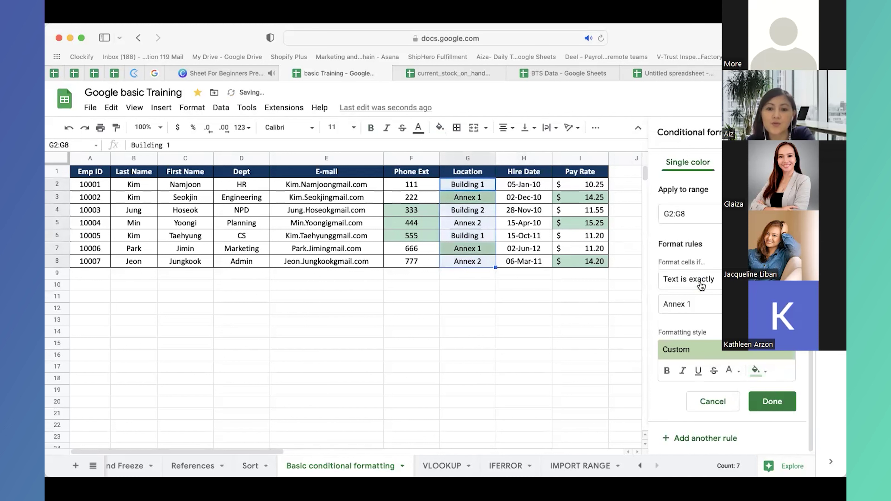
left_click(757, 351)
left_click(731, 382)
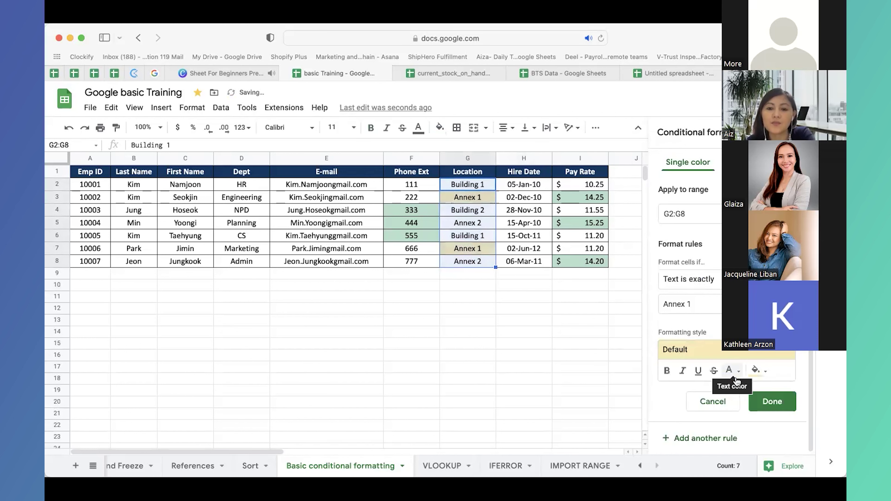
left_click(772, 401)
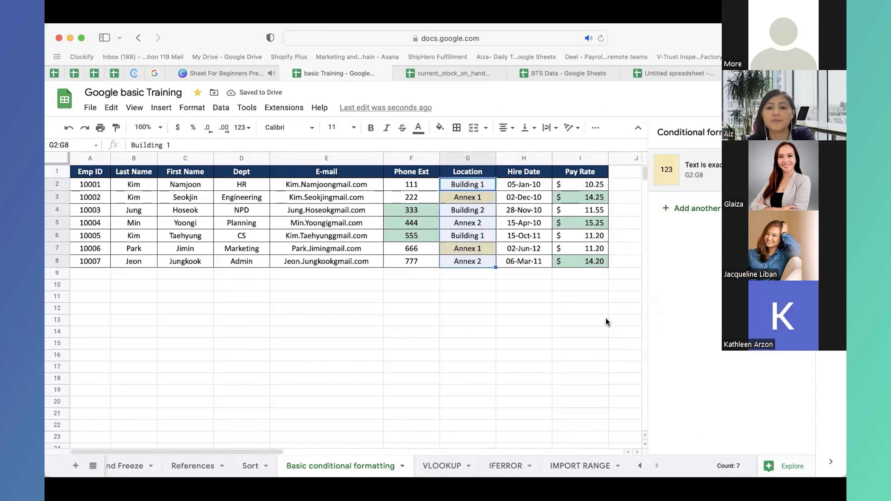
left_click(577, 320)
- Create a conditional formatting rule for the Hire Date cells H2:H8 that formats dates before today
left_click_drag(521, 183, 529, 264)
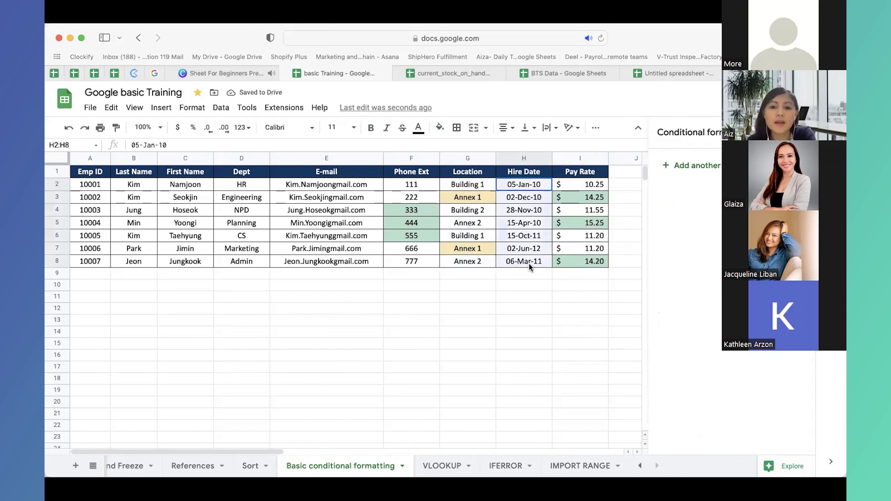
left_click(701, 166)
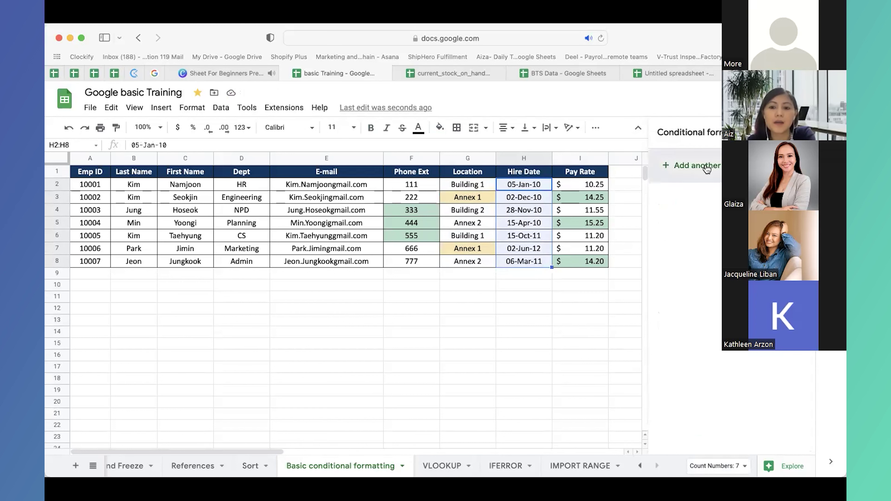
left_click(668, 214)
left_click(698, 279)
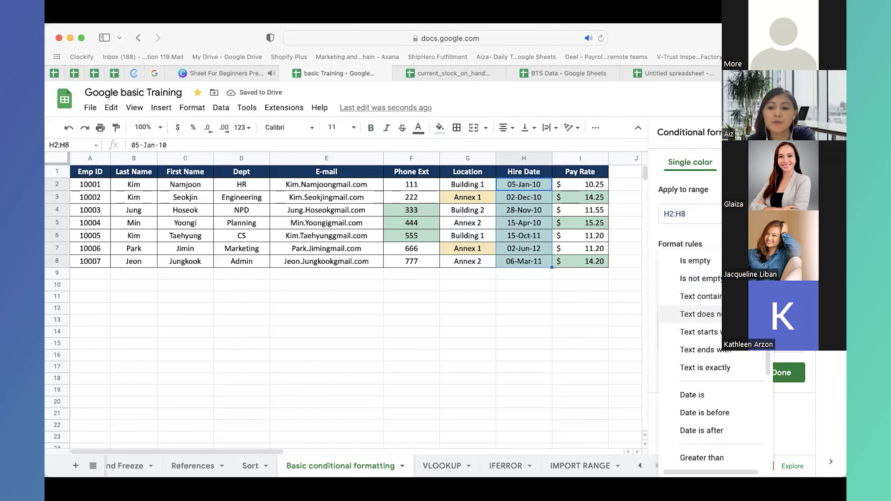
scroll(729, 400, "down", 1)
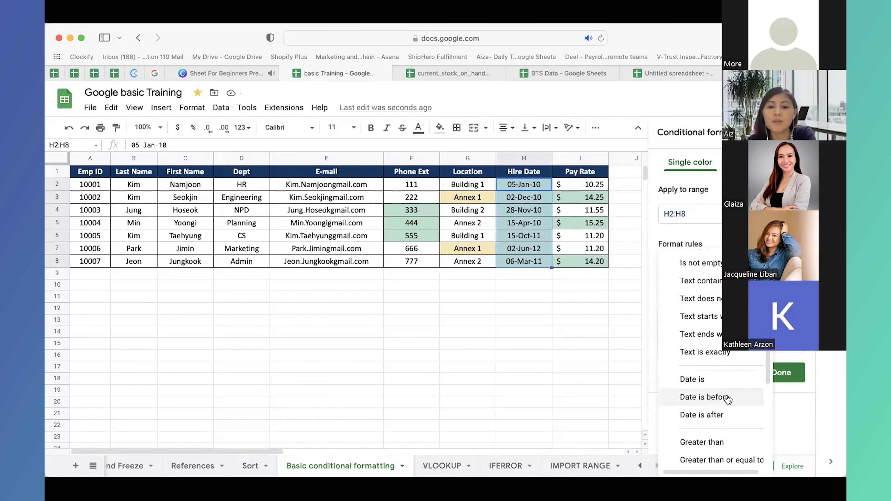
left_click(728, 397)
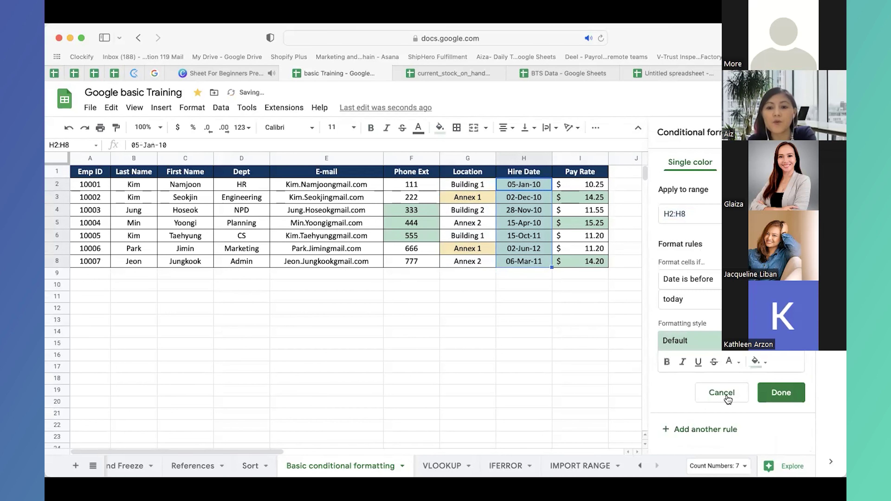
left_click(711, 301)
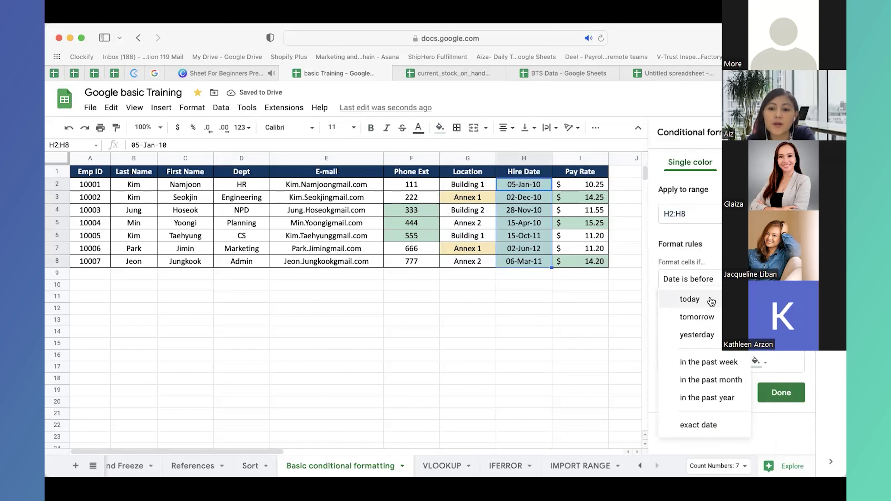
left_click(709, 299)
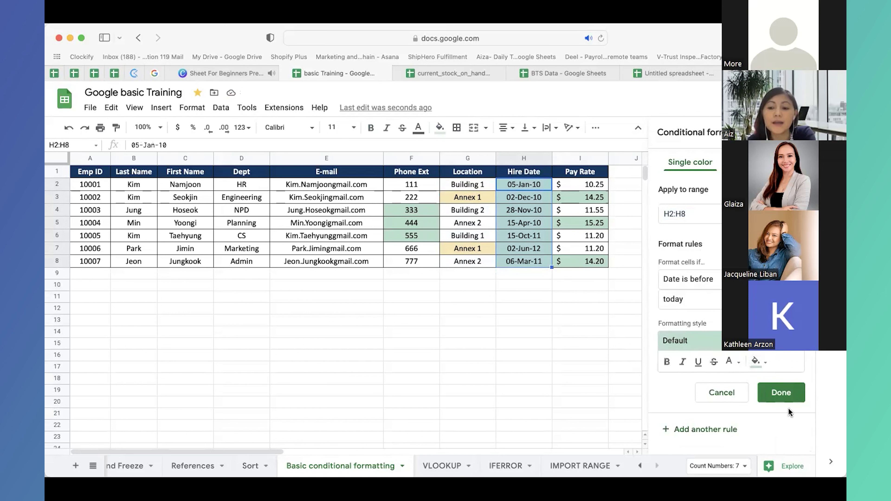
- Try to base the Hire Date rule on dates before an exact date, entering 15- as the value, and save it
left_click(713, 301)
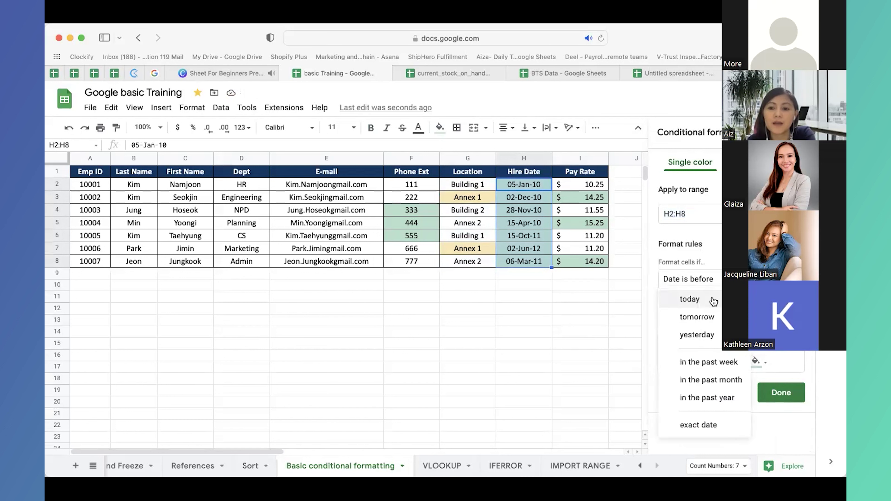
left_click(694, 429)
left_click(693, 327)
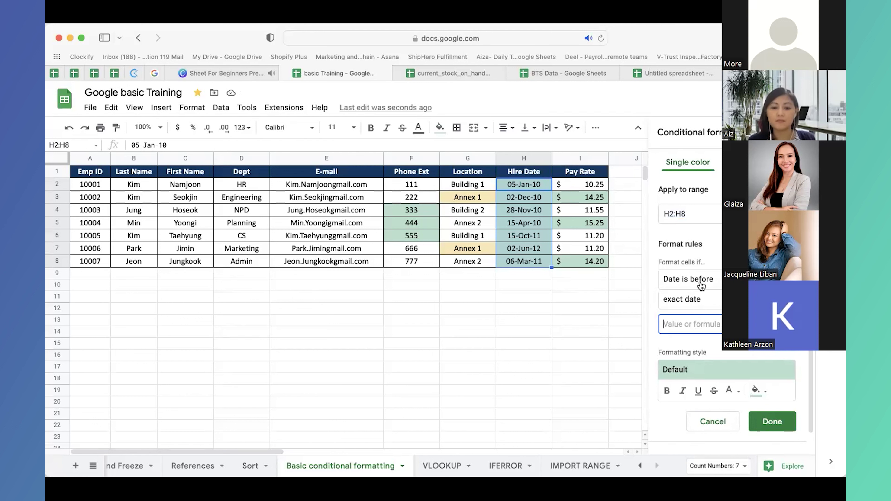
type("15-")
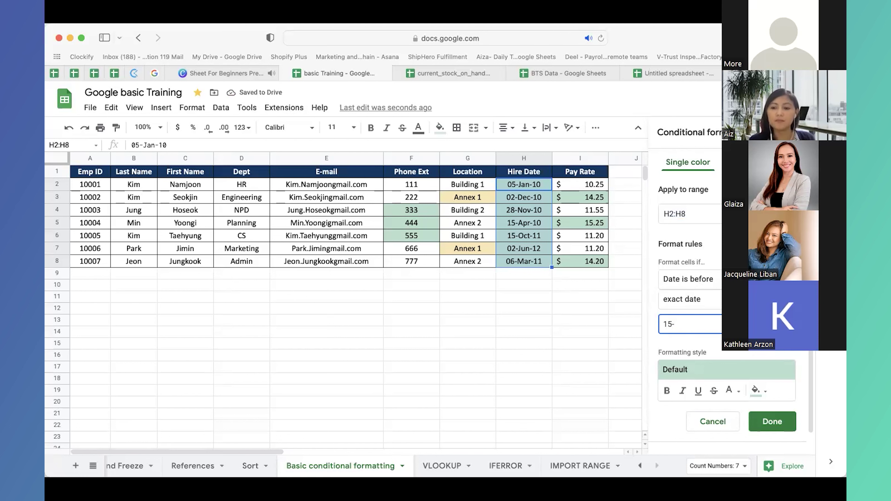
left_click(772, 421)
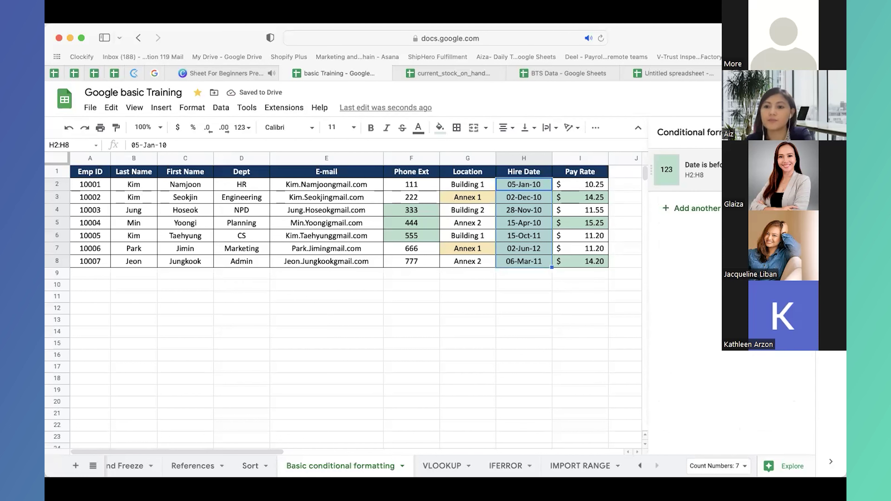
- Reopen the Hire Date rule, clear its exact date value and change the condition to date is today
left_click(687, 170)
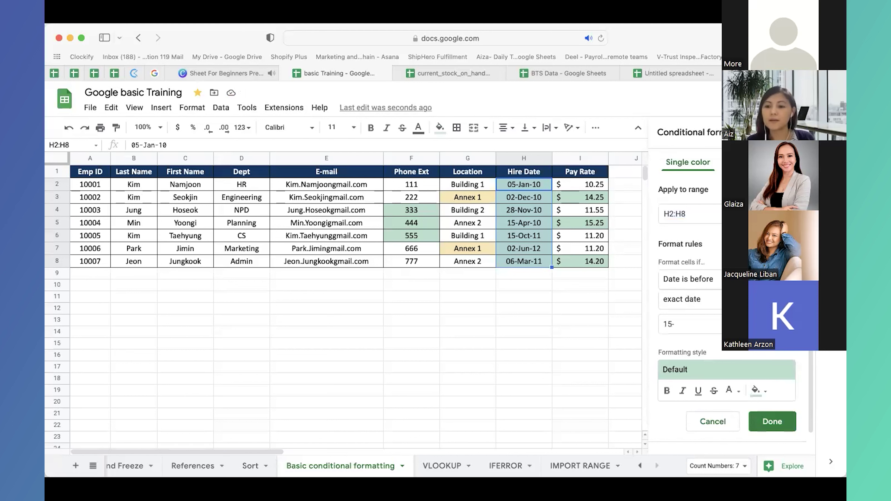
key("BackSpace")
key("BackSpace")
key("BackSpace")
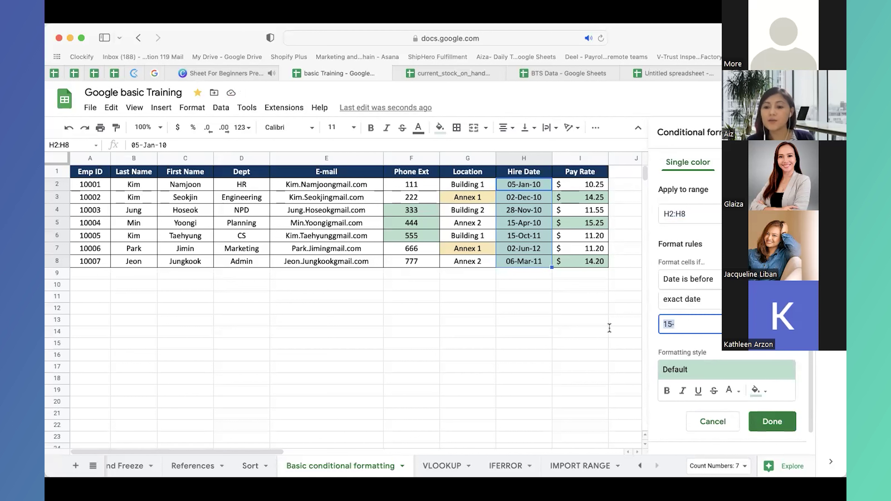
left_click(687, 299)
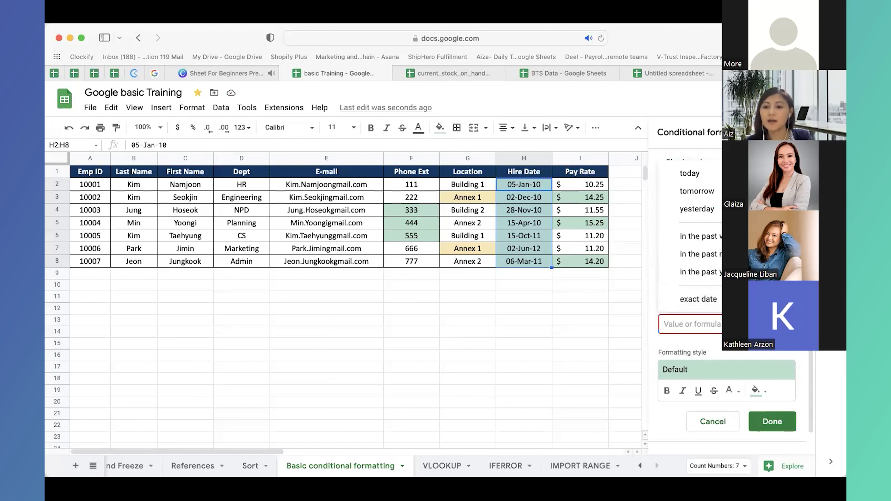
left_click(713, 265)
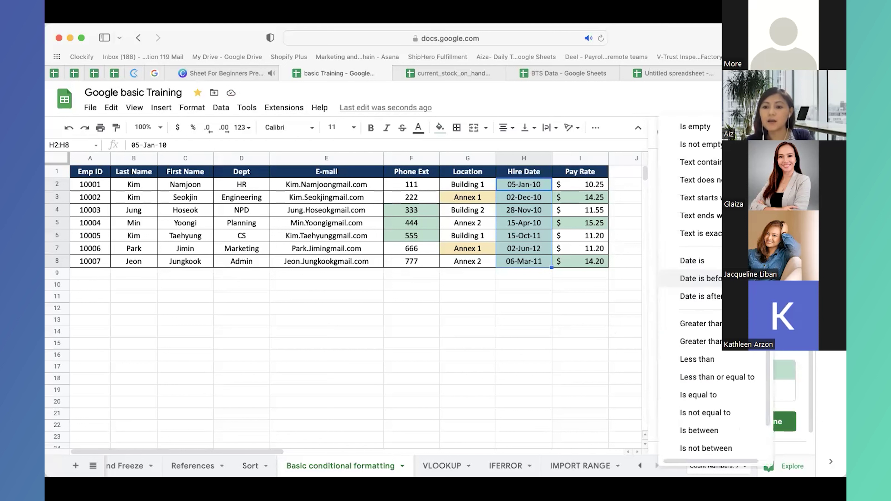
left_click(713, 265)
left_click(696, 299)
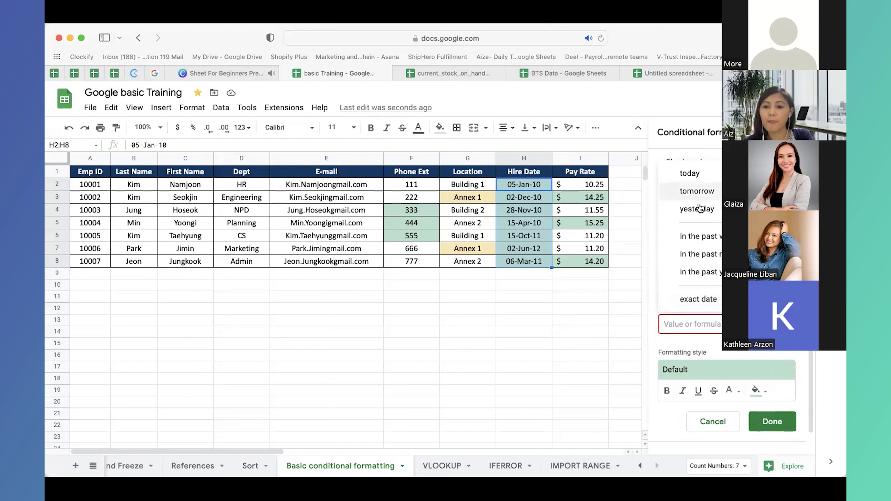
left_click(702, 180)
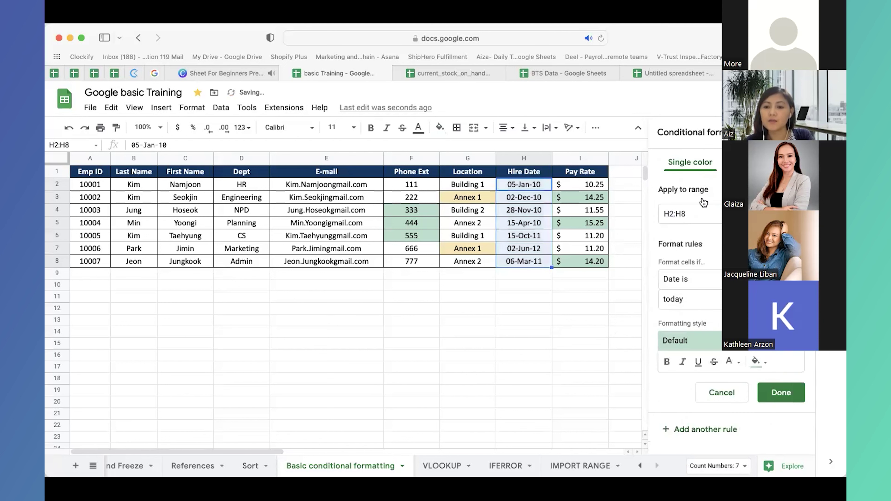
- Set the Hire Date rule's condition back to date is before today and save the rule
left_click(714, 286)
left_click(713, 295)
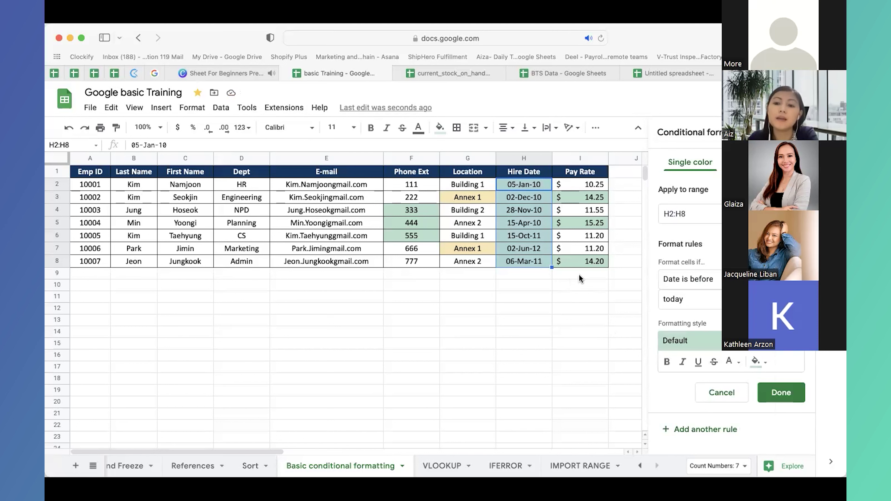
left_click(781, 395)
- Add a conditional formatting rule to A2:I8 that gives non-empty cells the default style, save it and close the rules
left_click_drag(90, 184, 578, 257)
left_click(715, 250)
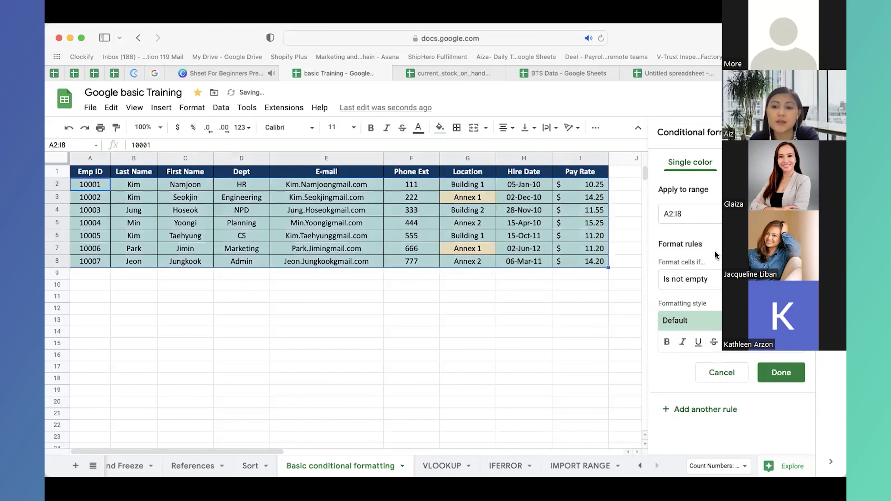
left_click(687, 279)
scroll(701, 351, "down", 5)
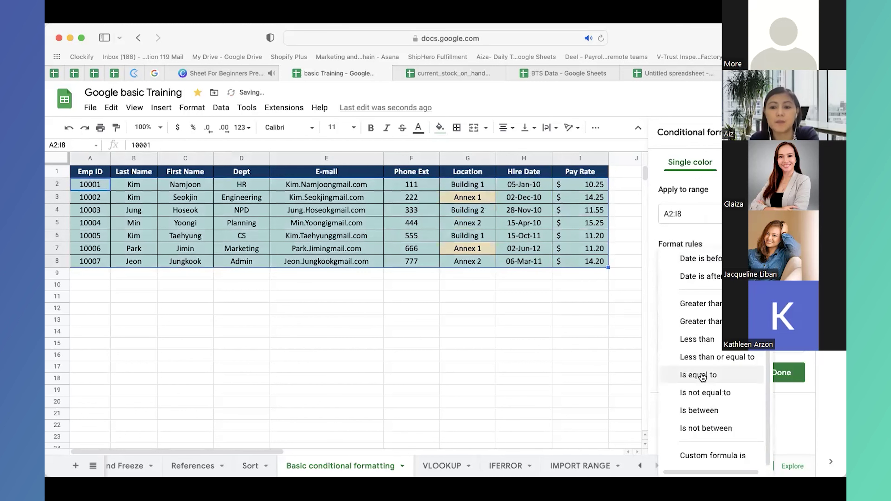
left_click(577, 358)
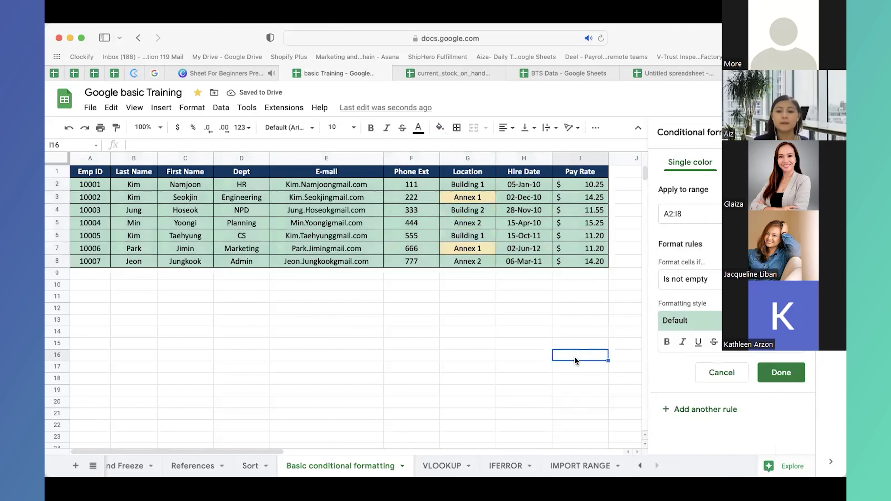
left_click(781, 372)
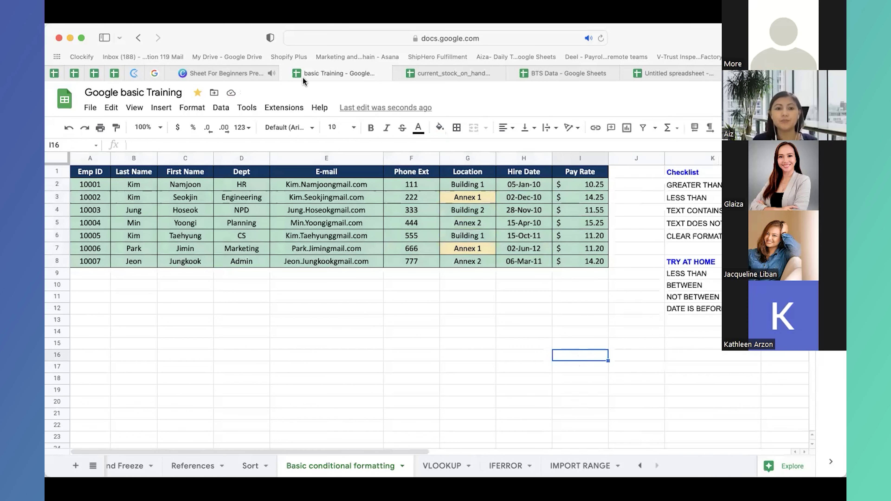
- Switch to the Canva presentation, leave its full-screen view and open slide 23 about Vlookup
left_click(242, 74)
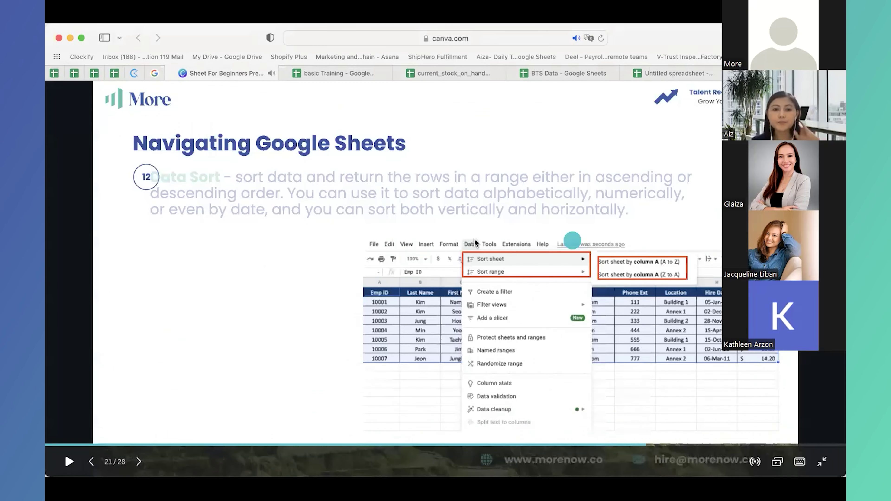
left_click(474, 239)
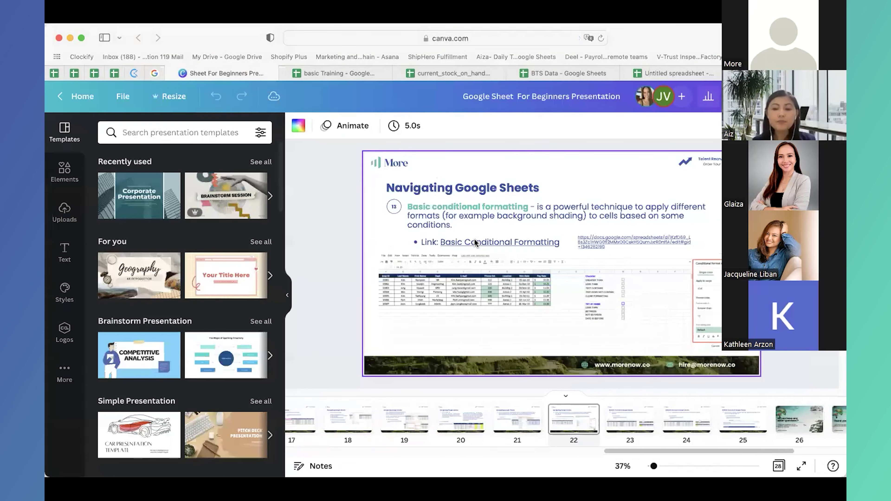
left_click(624, 423)
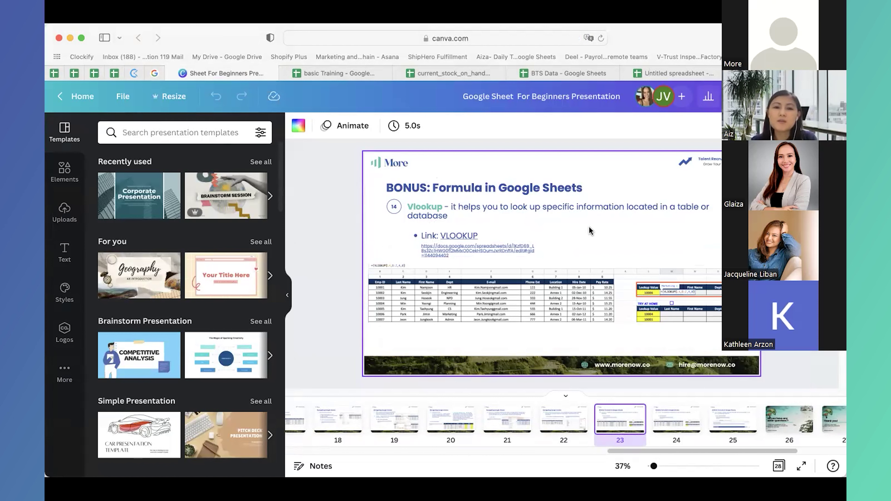
- Switch back to the Google basic Training spreadsheet and open the VLOOKUP sheet
mouse_move(354, 70)
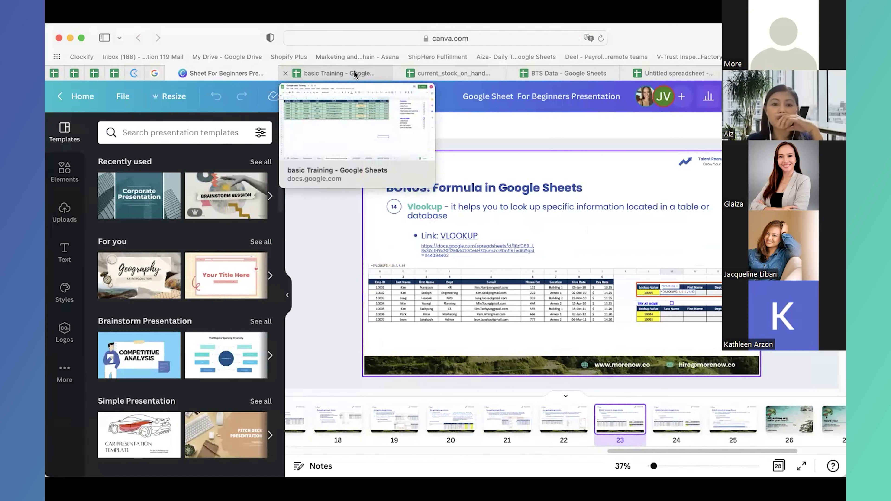
left_click(354, 70)
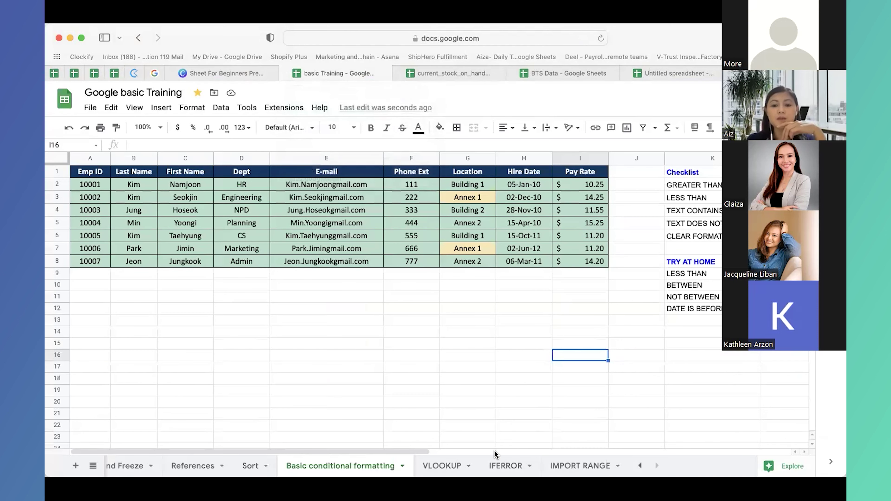
left_click(461, 469)
left_click(535, 311)
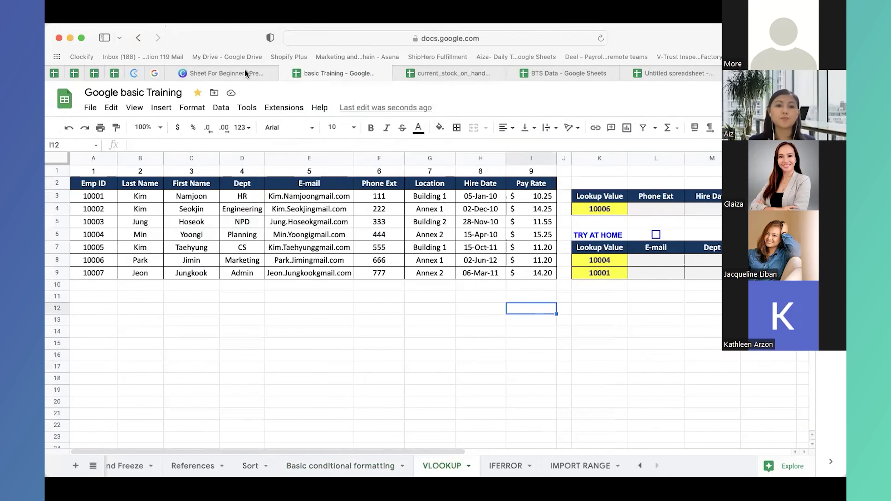
left_click(358, 323)
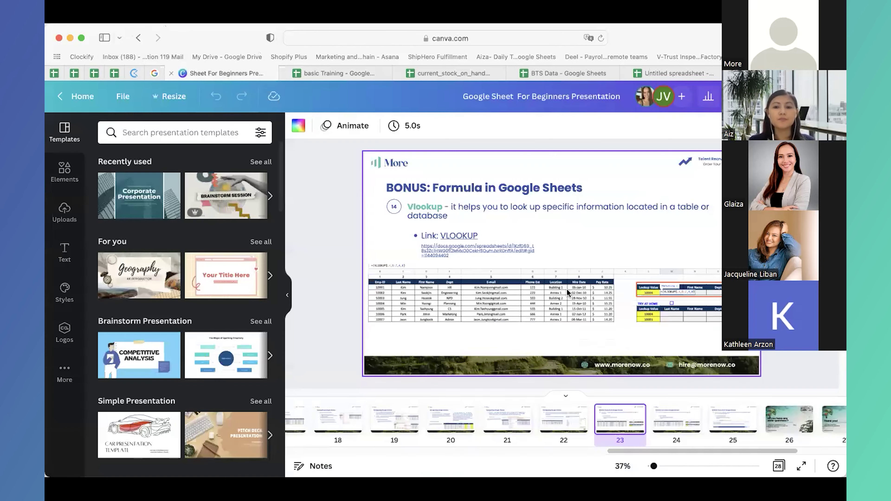
- View the Vlookup slide in the Canva presentation again and return to the Google Sheets spreadsheet
left_click(231, 75)
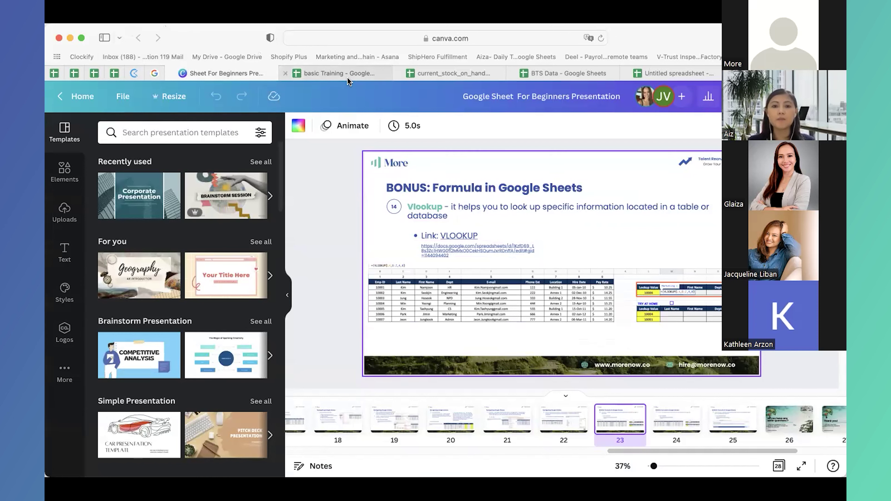
mouse_move(351, 72)
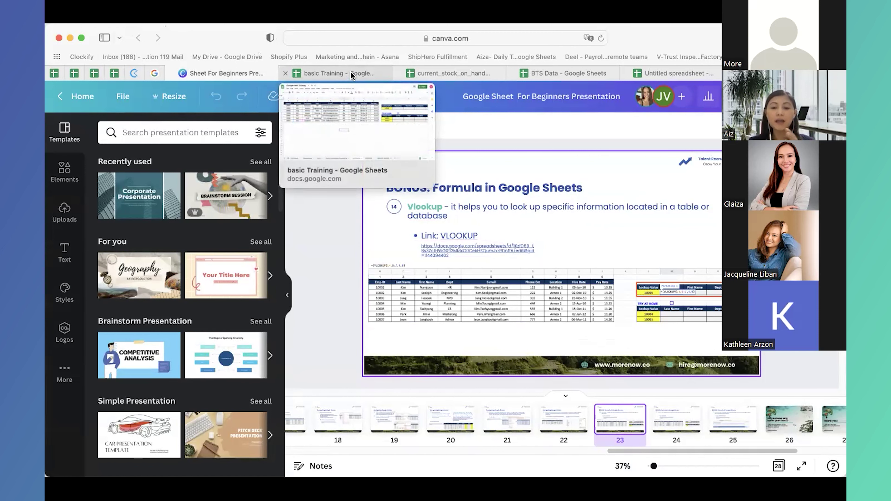
left_click(350, 72)
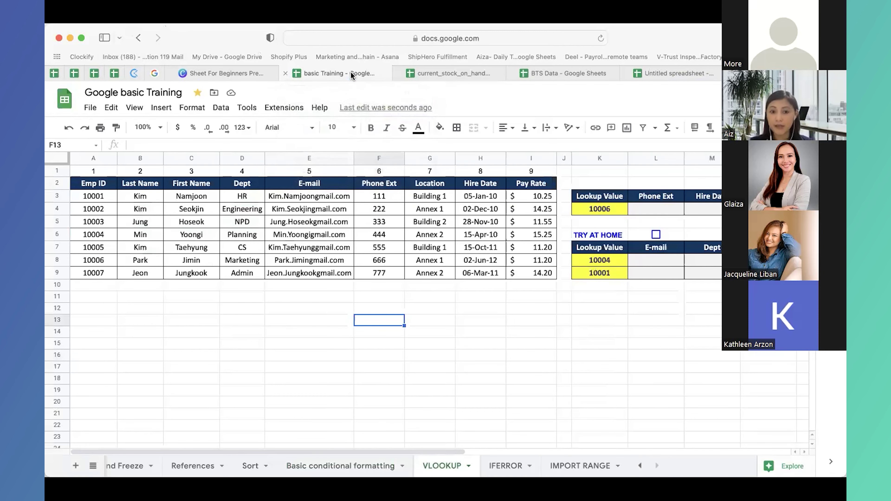
- Point out the employee table A2:I9, the lookup value in K4 and the Phone Ext header in L3
left_click(609, 212)
left_click_drag(100, 186, 554, 272)
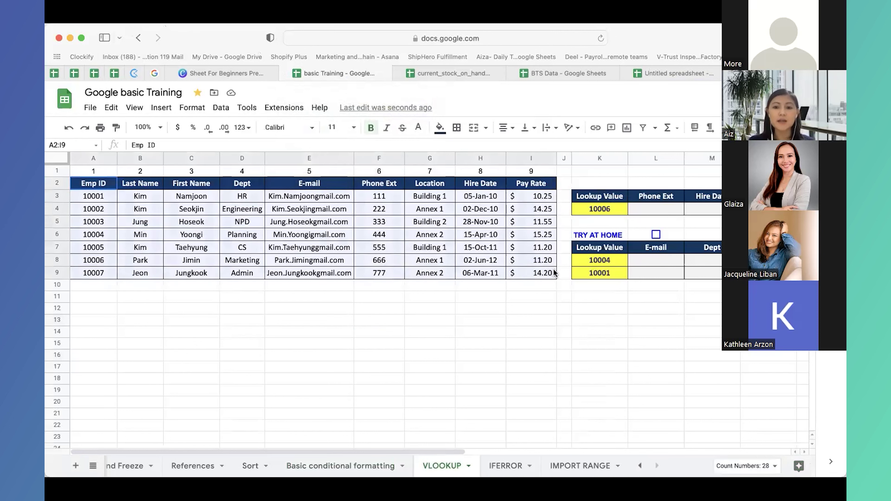
left_click(605, 199)
left_click(608, 211)
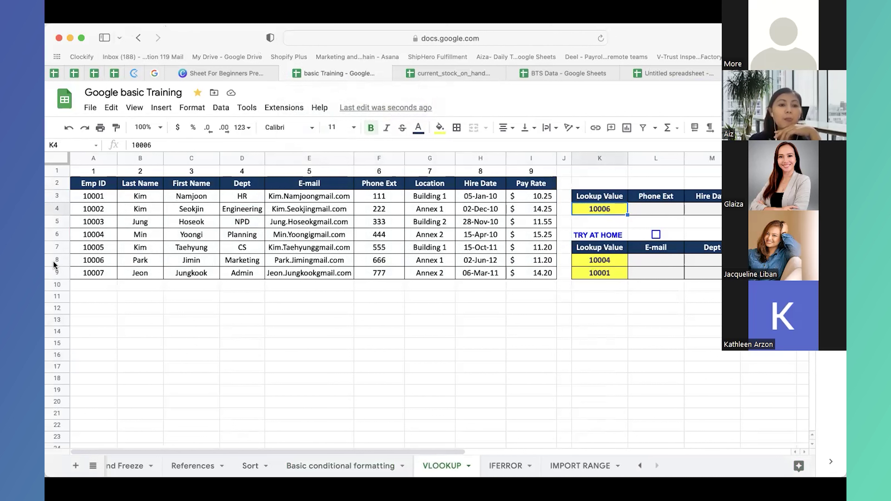
left_click(672, 198)
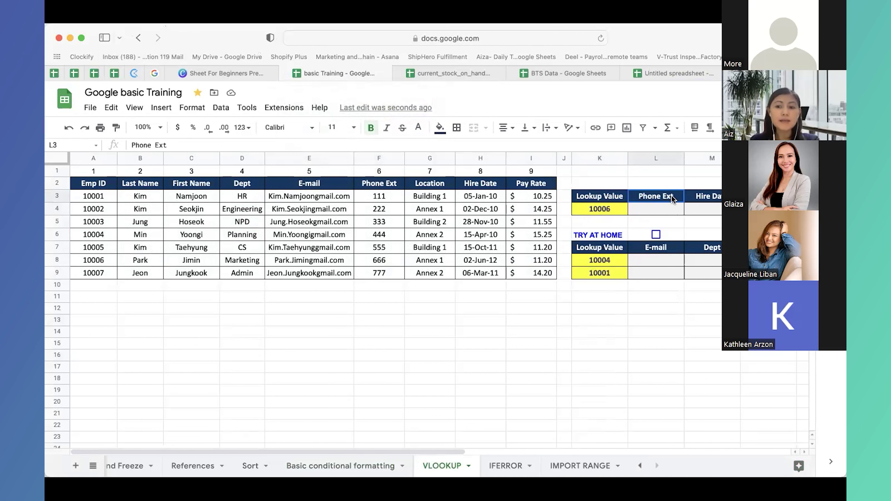
- Point out the result headers L3:N3 and the lookup value in K4
left_click_drag(671, 195, 764, 197)
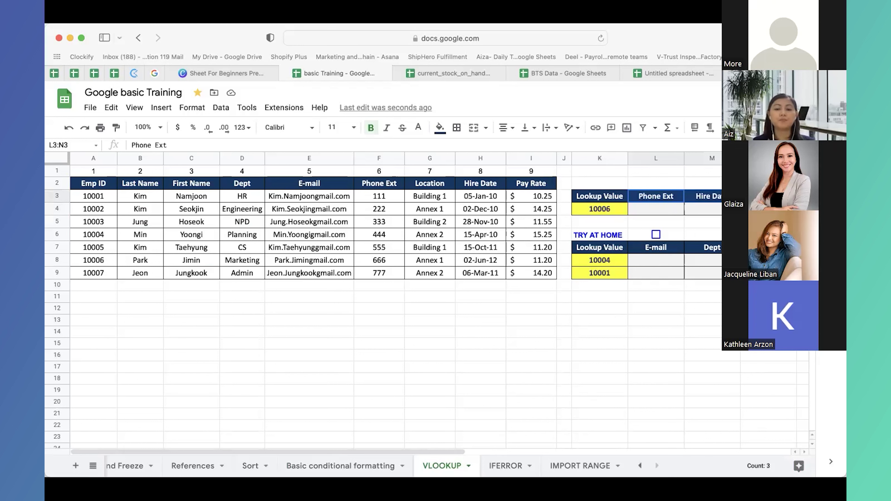
left_click(606, 209)
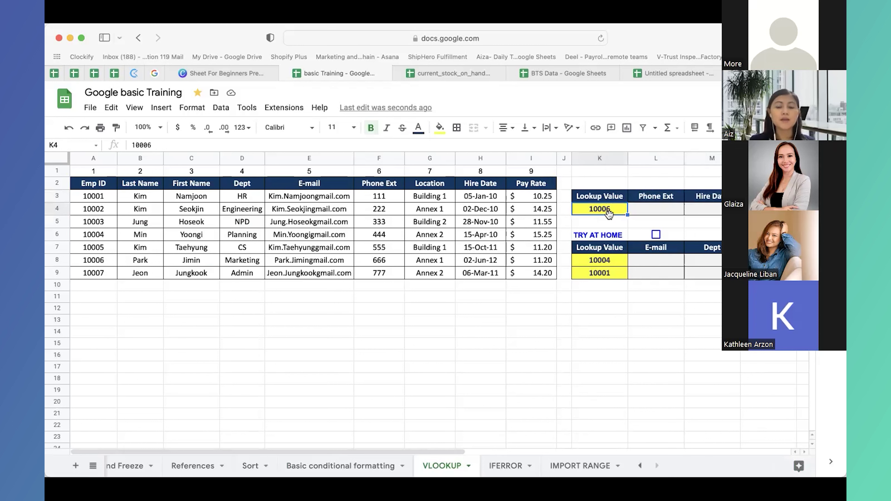
left_click(531, 320)
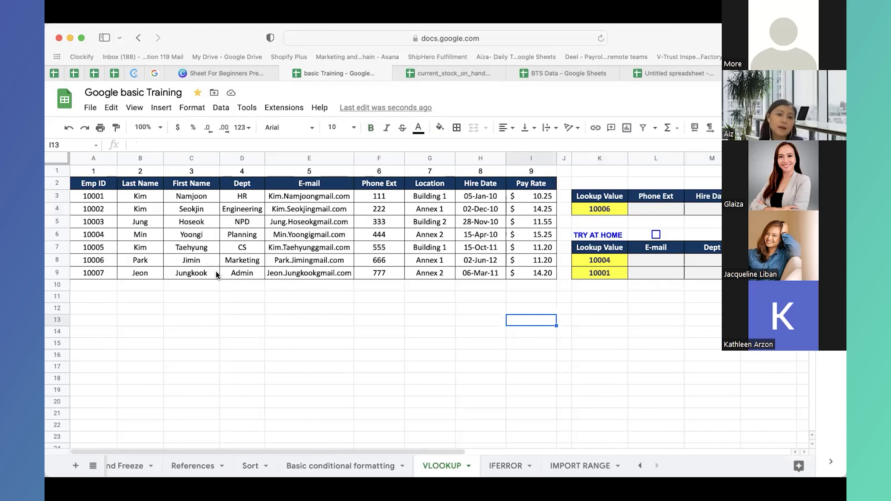
- Highlight the matching employee row A8:I8 with an orange fill
left_click(110, 200)
key("Down")
key("Down")
key("Down")
key("Down")
key("Down")
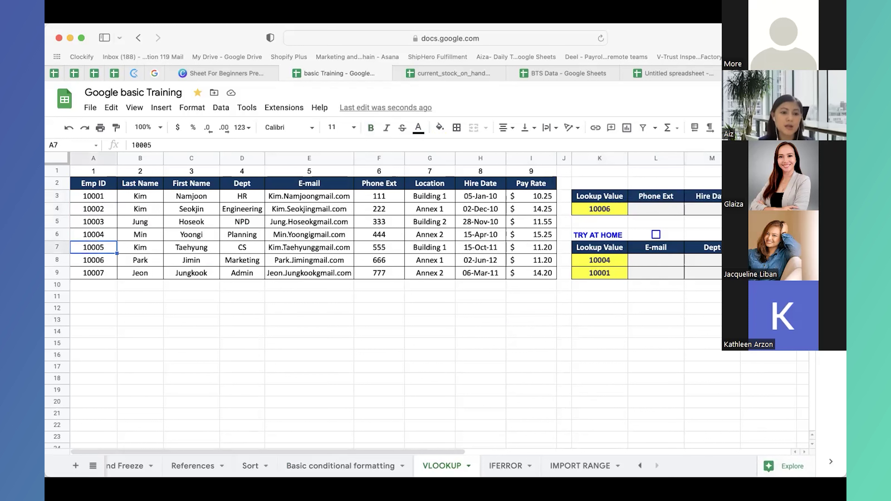
key("shift+super+Right")
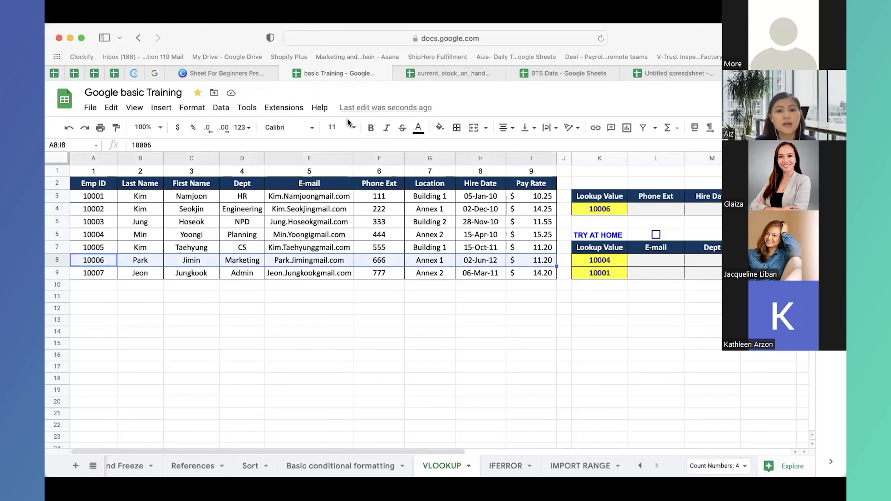
left_click(440, 127)
left_click(469, 259)
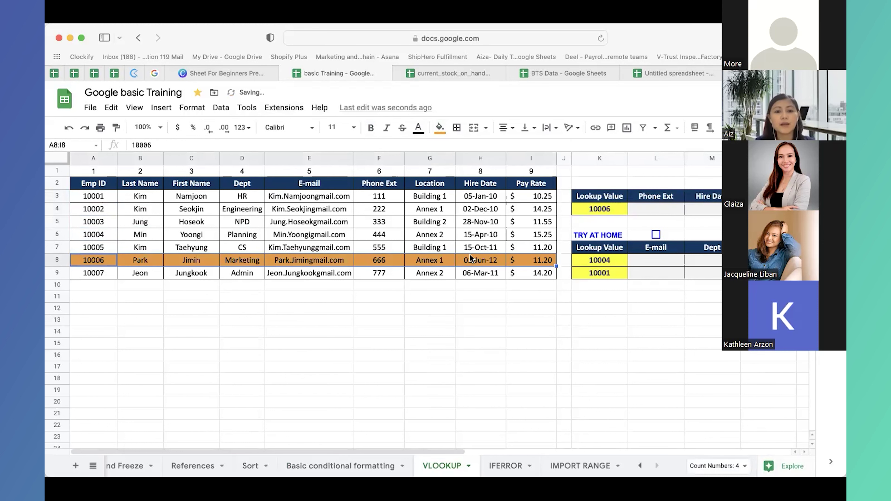
- Copy the phone extension from F8 into L4 and the hire date from H8 into M4
left_click(390, 262)
key("super+c")
left_click(674, 211)
key("super+v")
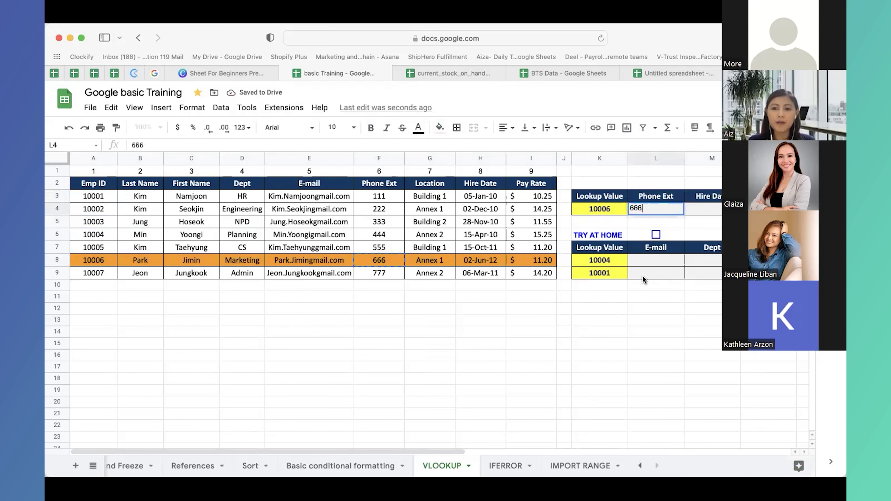
left_click(625, 298)
left_click(471, 265)
key("super+c")
left_click(703, 209)
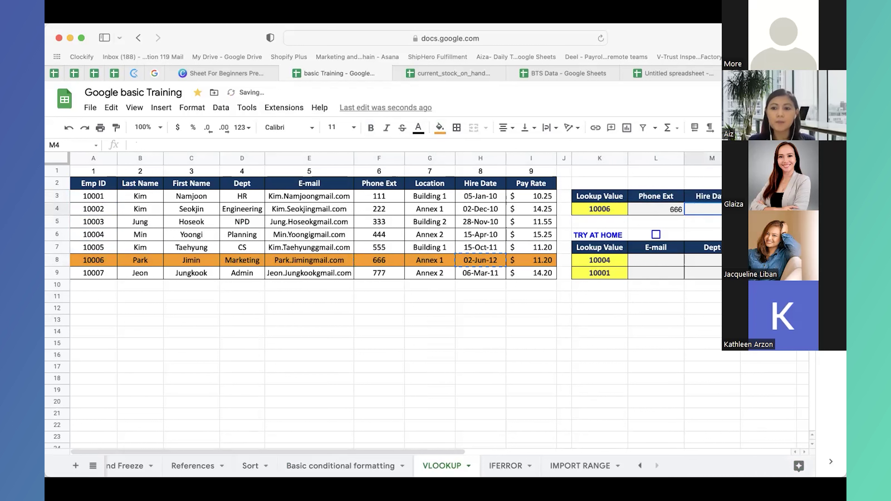
key("super+v")
left_click(652, 311)
- Copy the first name from C8 into N4
left_click(148, 264)
left_click(188, 263)
key("super+c")
left_click(764, 209)
key("super+v")
left_click(702, 332)
- Undo the values pasted in L4:N4 and the orange fill on row 8
key("super+z")
key("super+z")
key("super+z")
key("super+z")
left_click(496, 346)
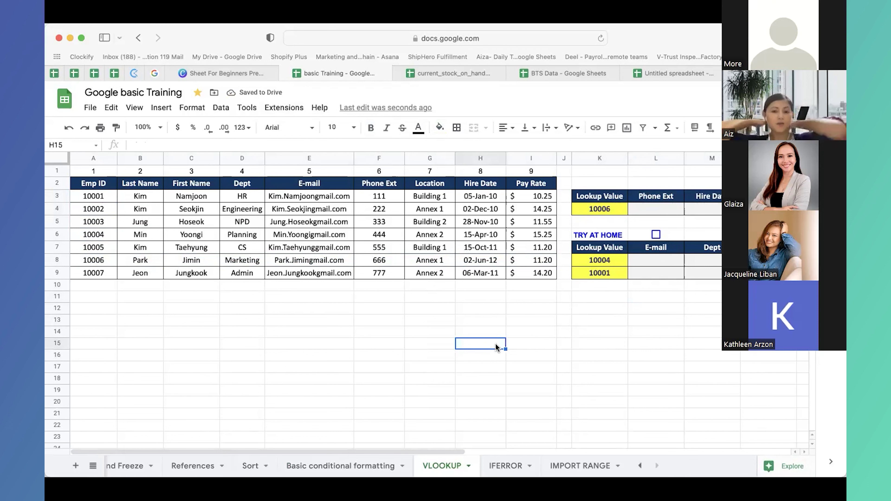
- Start a VLOOKUP formula in the Phone Ext result cell L4
left_click(644, 208)
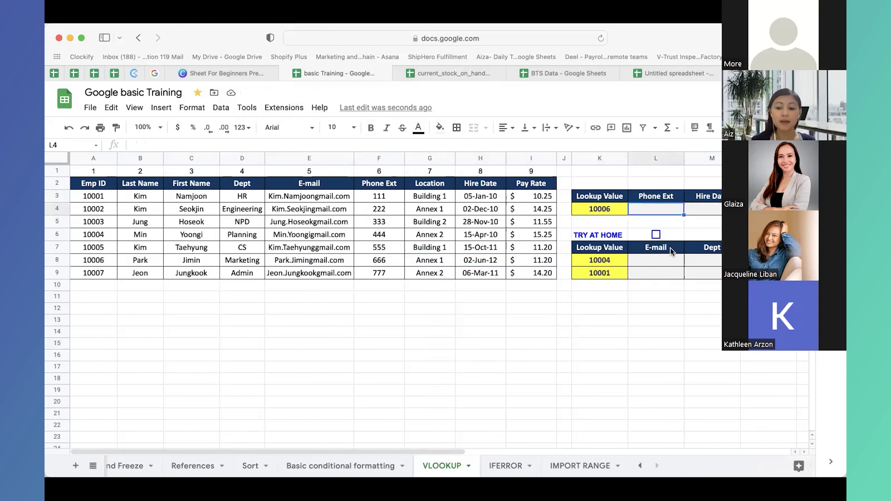
type("=")
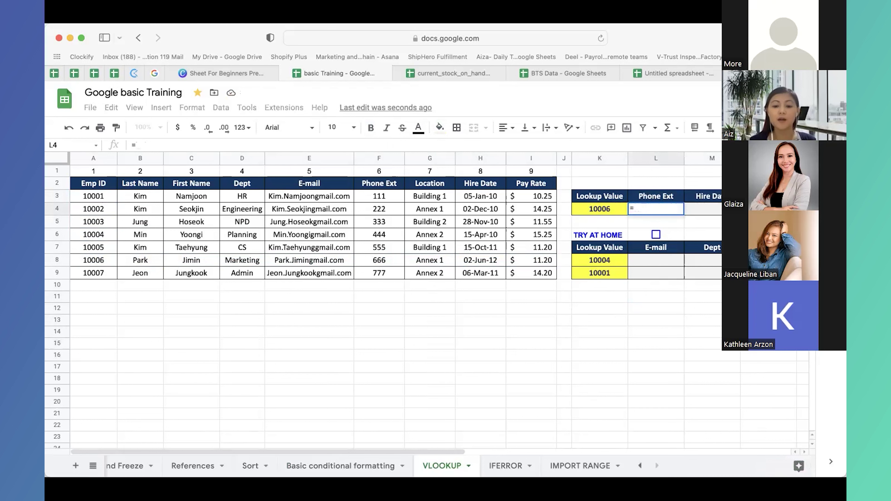
type("vloo")
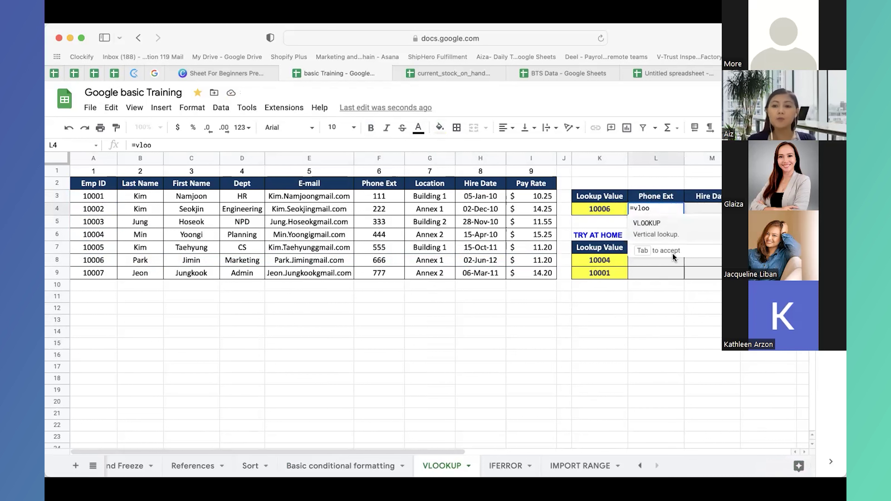
key("Tab")
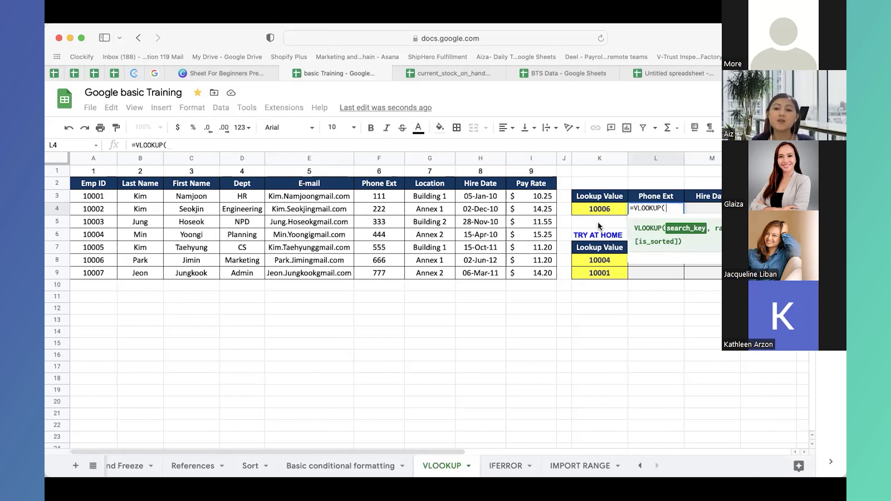
left_click(606, 210)
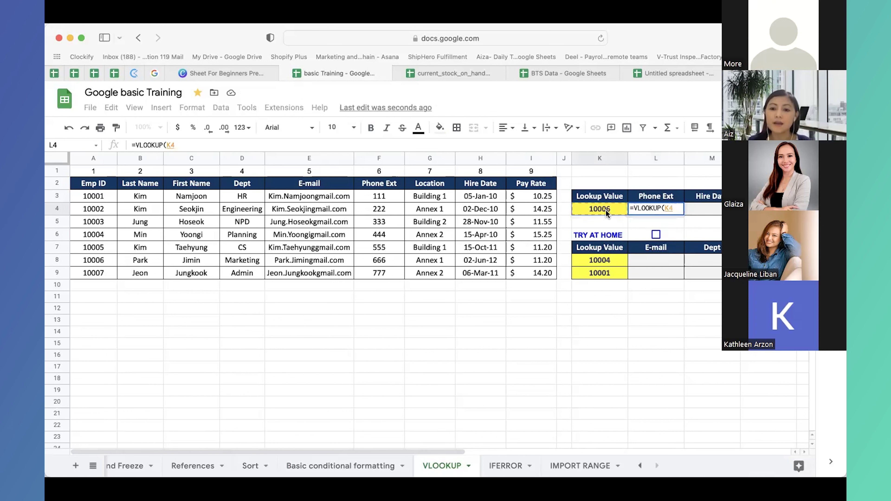
type(",")
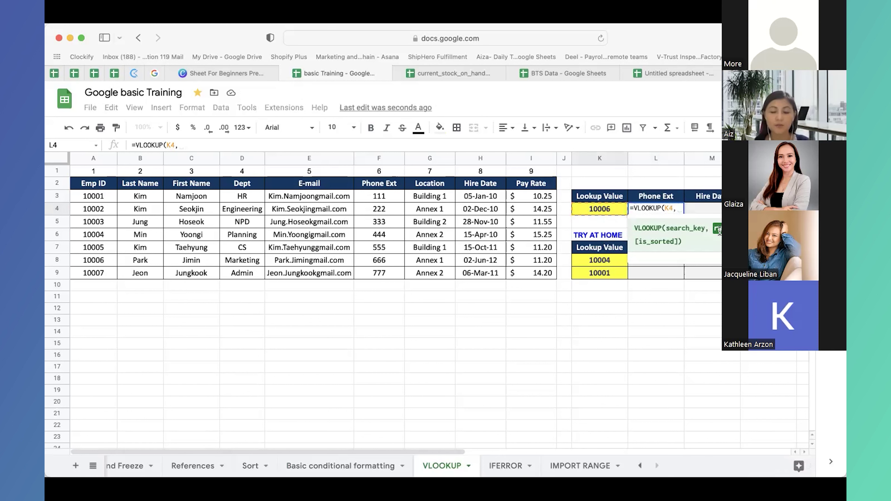
left_click(100, 159)
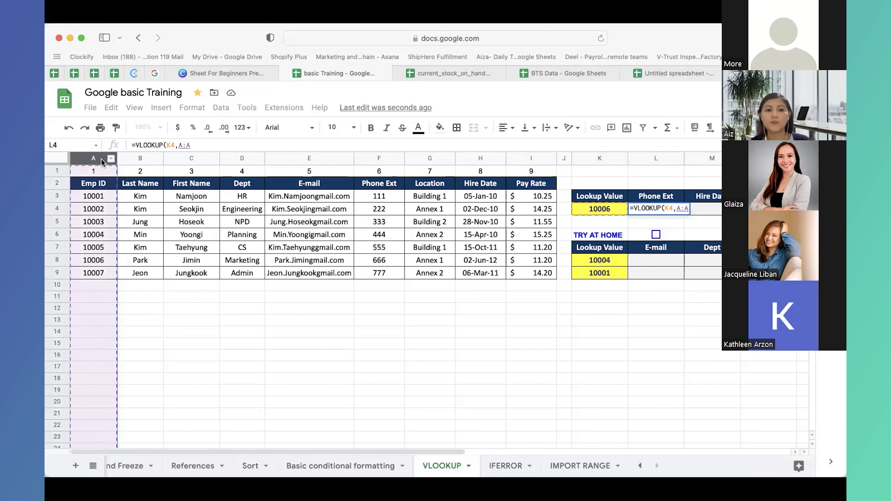
type(",")
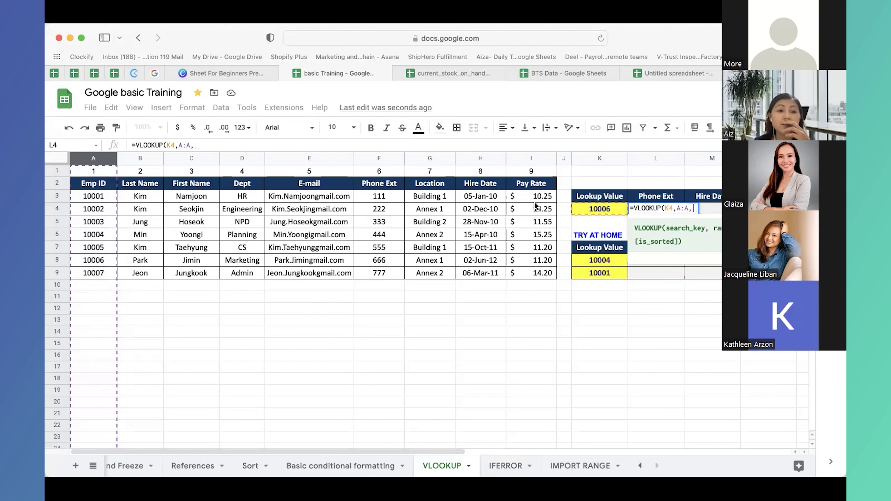
key("BackSpace")
key("BackSpace")
key("BackSpace")
key("BackSpace")
key("BackSpace")
key("BackSpace")
key("BackSpace")
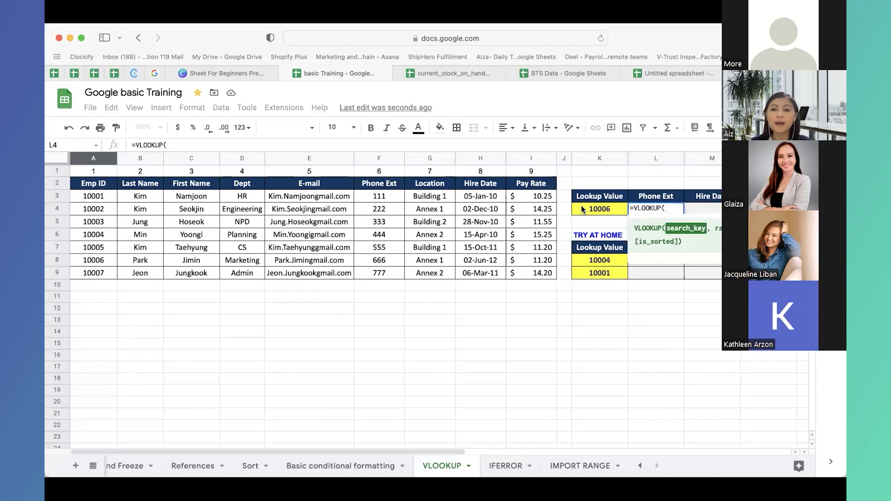
- Complete the L4 formula as =VLOOKUP(K4,A:I,6,0) and compare its result with the Phone Ext in row 8
left_click(587, 207)
type(",")
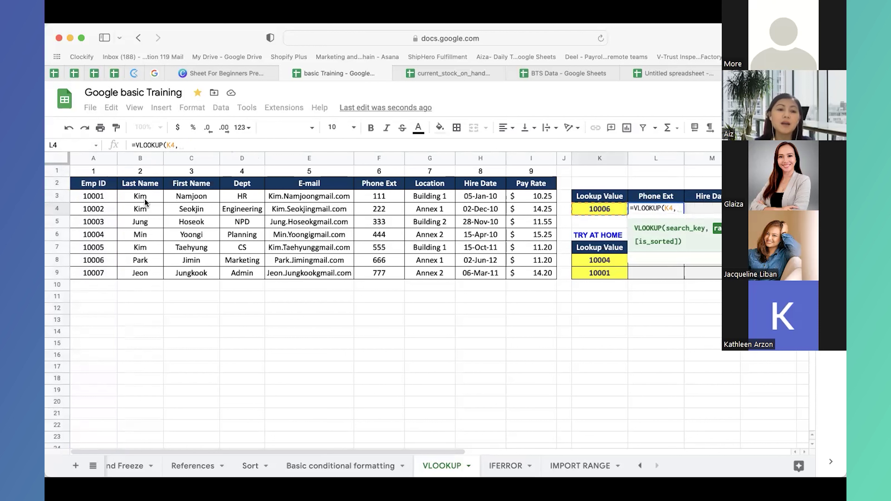
left_click(88, 158)
left_click_drag(88, 158, 531, 158)
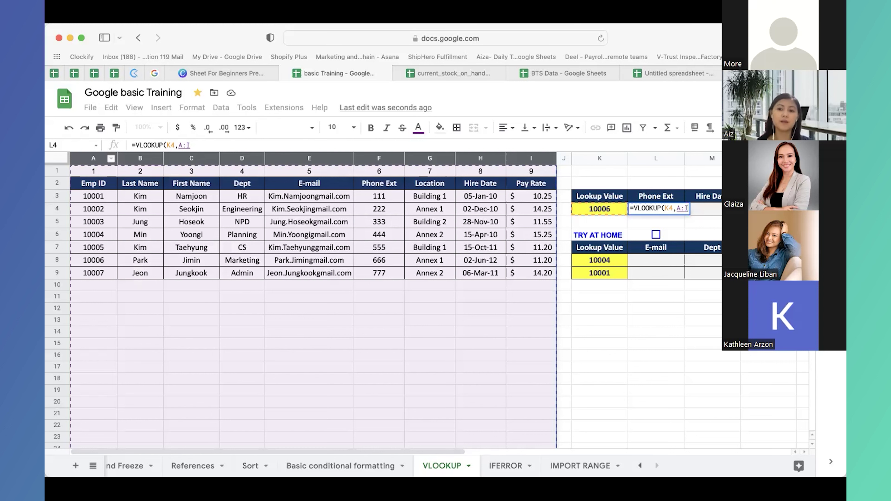
type(",")
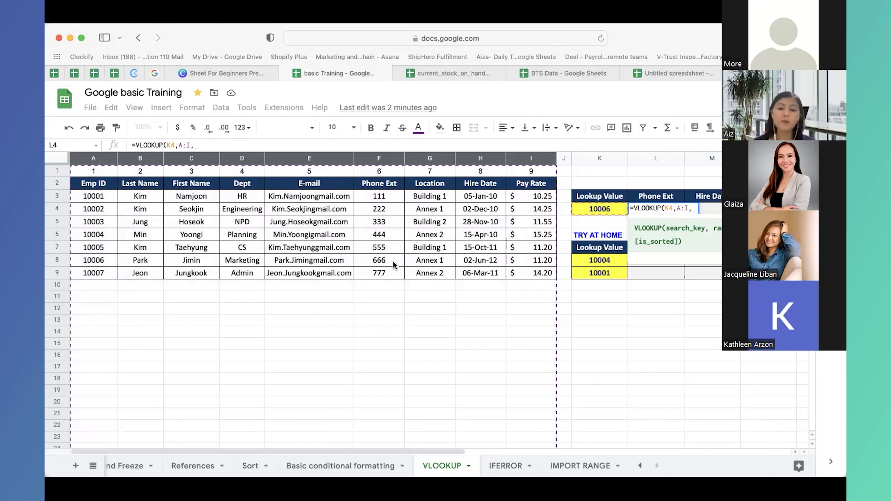
type("6,")
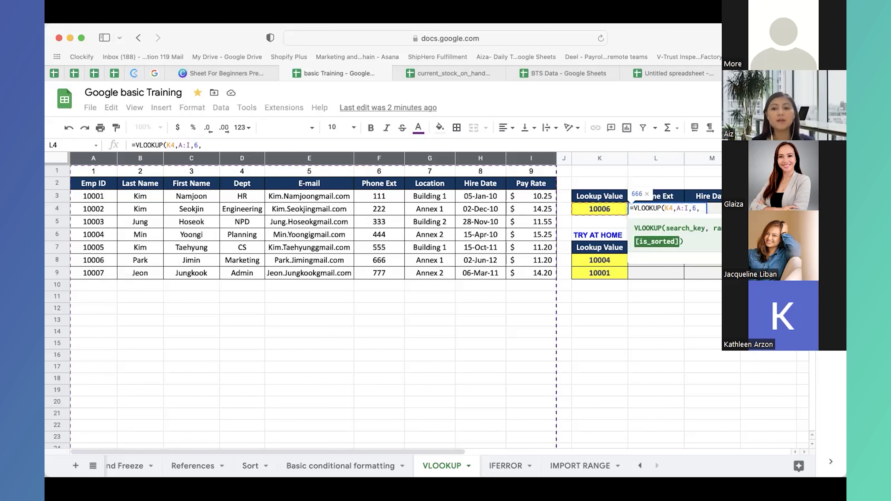
type("0")
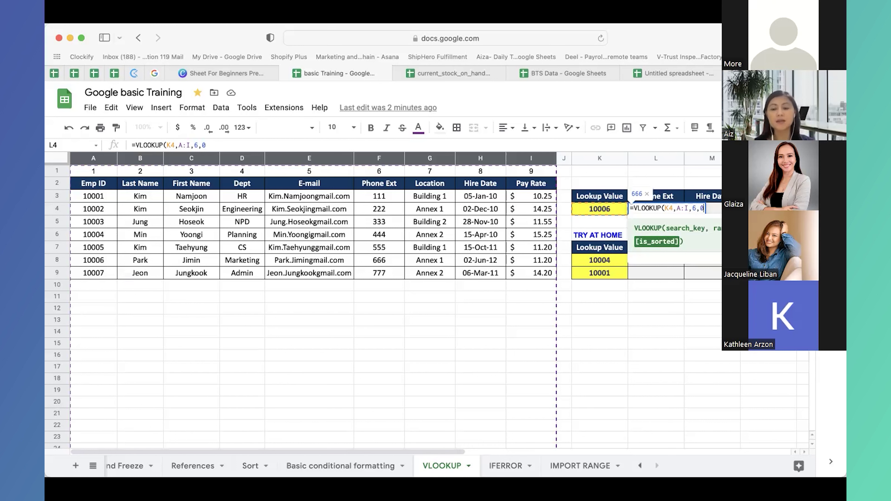
type(")")
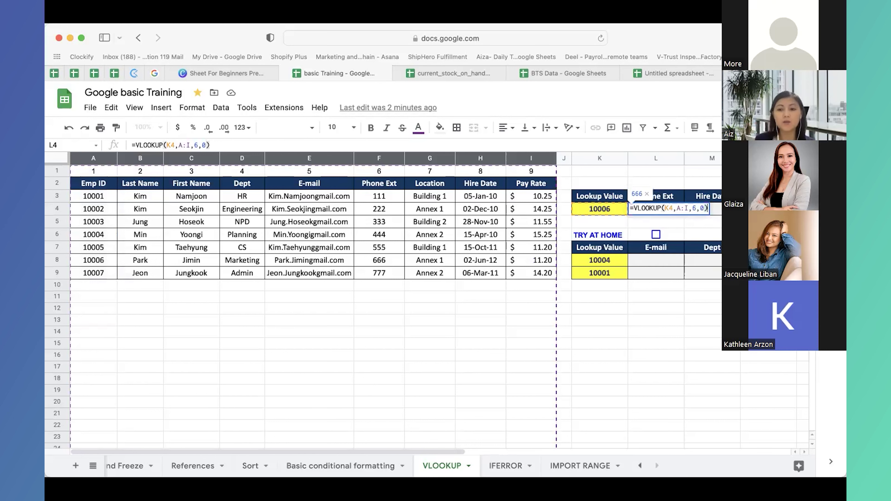
key("Return")
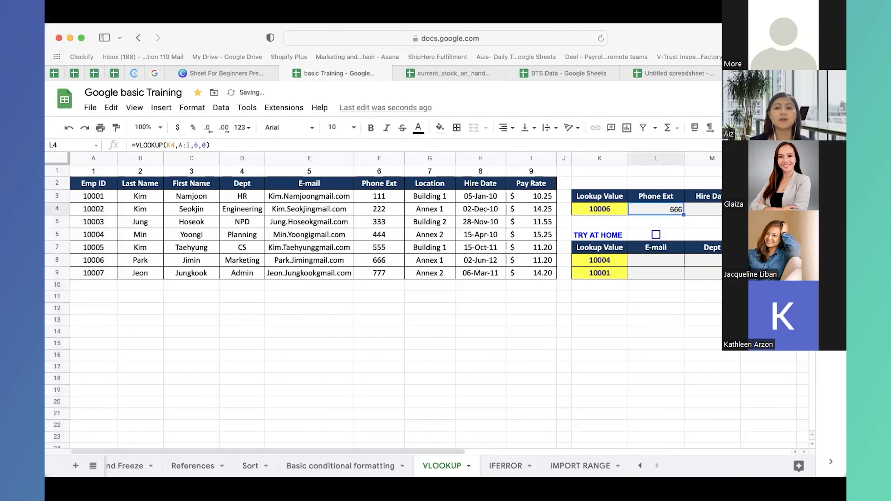
left_click_drag(103, 261, 394, 263)
left_click(392, 260)
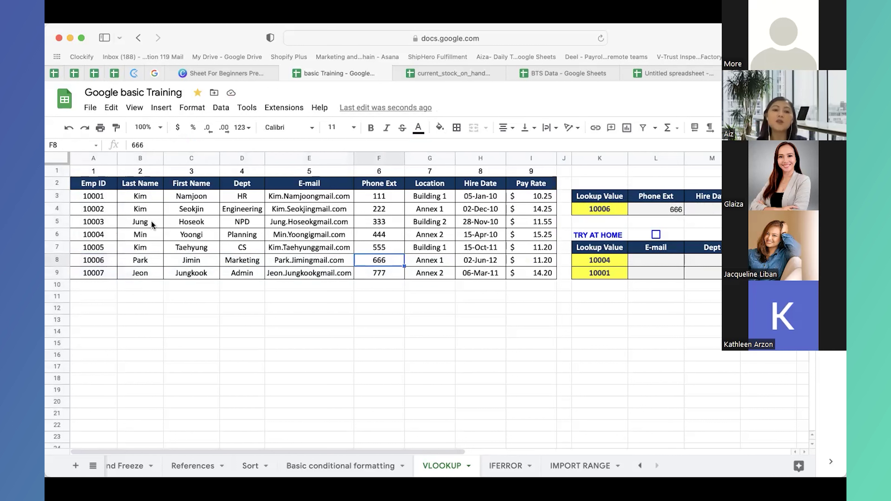
- Replace the lookup value in K4 with the employee ID from A5 and check that row's Phone Ext
left_click(107, 222)
key("ctrl+c")
left_click(607, 209)
key("ctrl+v")
left_click(661, 209)
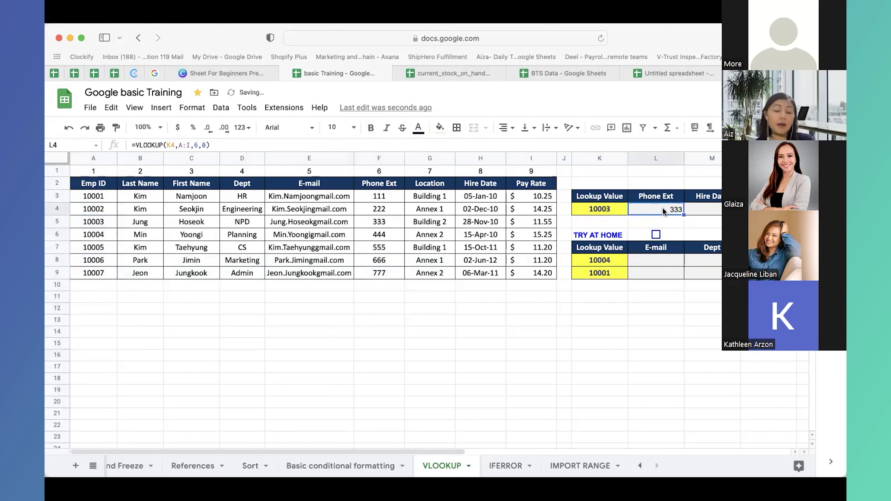
left_click_drag(82, 224, 398, 220)
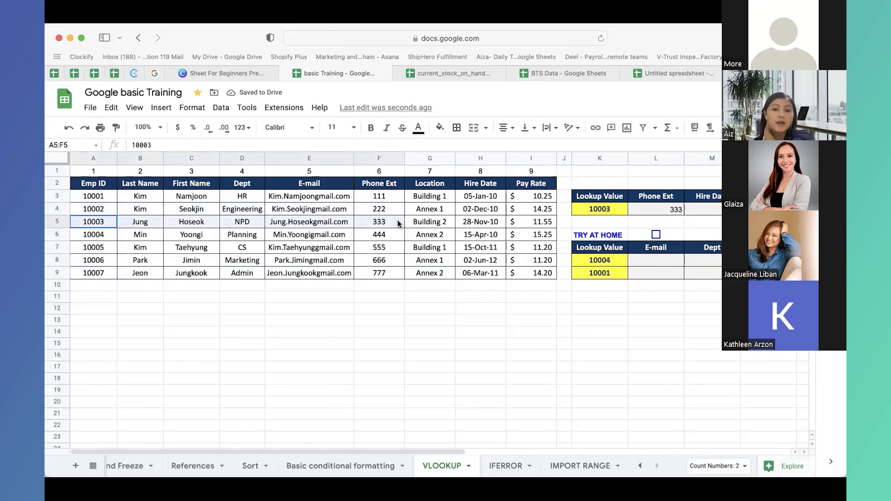
- Reuse the L4 formula text in the Hire Date cell M4, entering =VLOOKUP(K4,A:I,6,0)
left_click(671, 208)
left_click(708, 212)
key("Left")
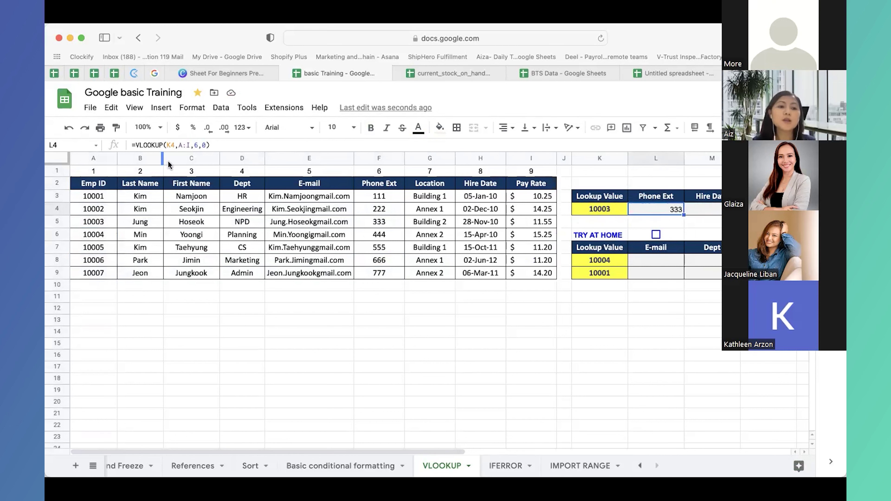
left_click(137, 144)
left_click(243, 136, "shift")
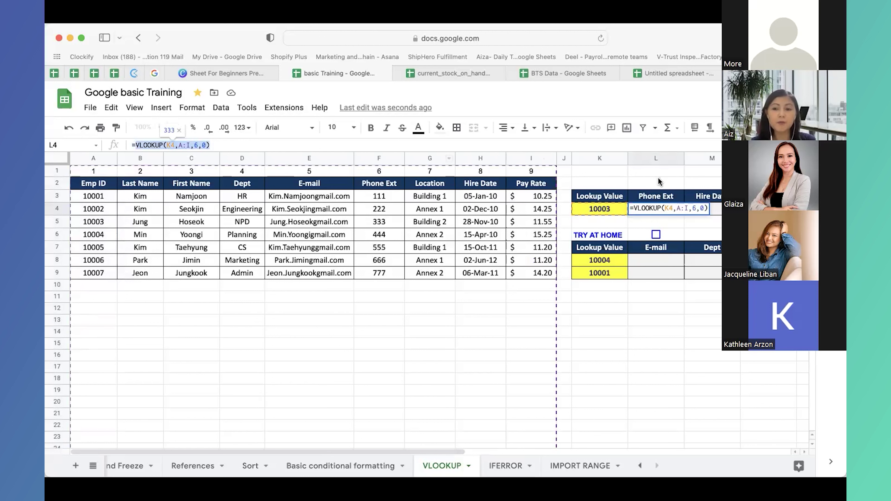
key("Return")
left_click(687, 209)
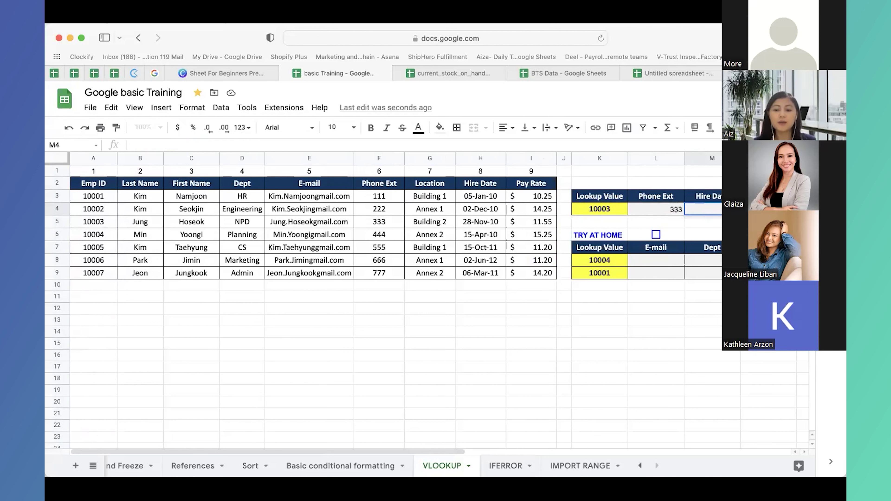
type("=")
key("super+v")
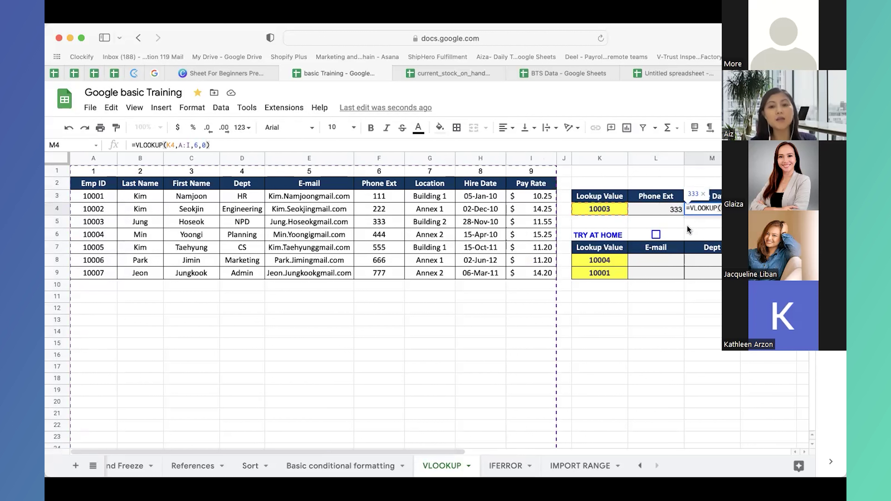
- Change the column index in the M4 formula to 8, giving =VLOOKUP(K4,A:I,8,0)
left_click(195, 145)
key("Delete")
type("8")
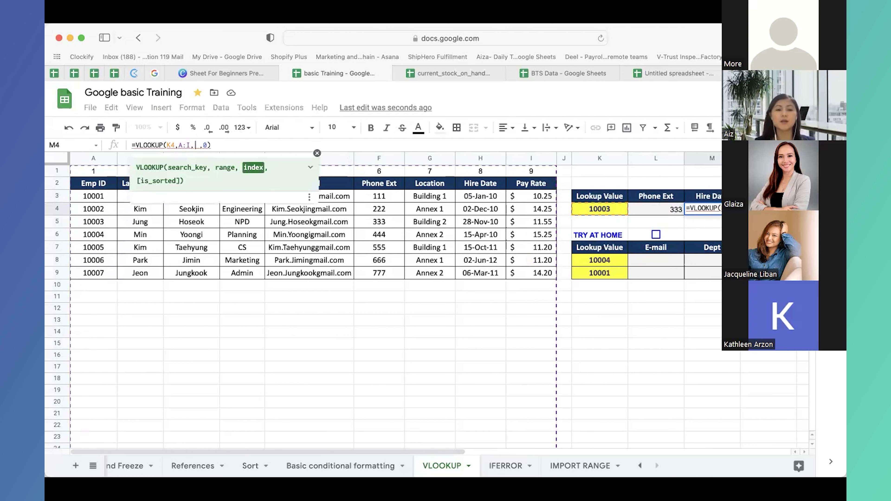
key("Return")
key("Up")
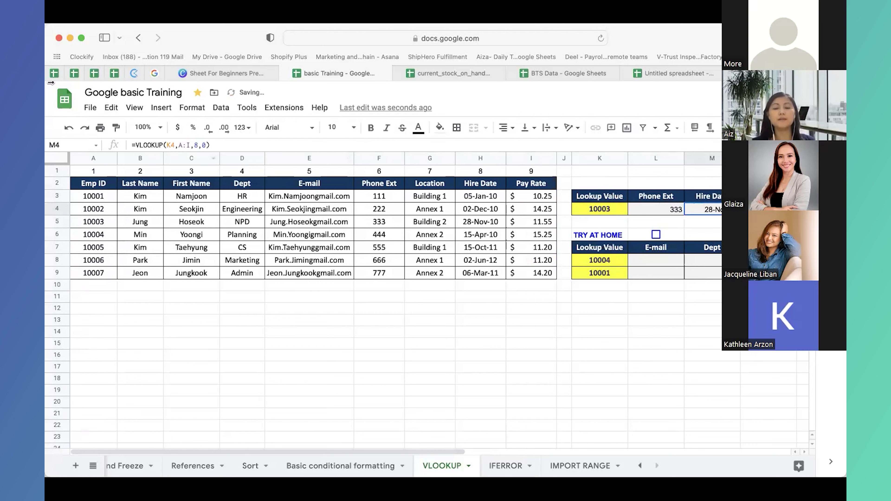
- Reuse the M4 formula in the First Name cell N4 with column index 3, giving =VLOOKUP(K4,A:I,3,0)
left_click_drag(136, 145, 231, 143)
key("ctrl+c")
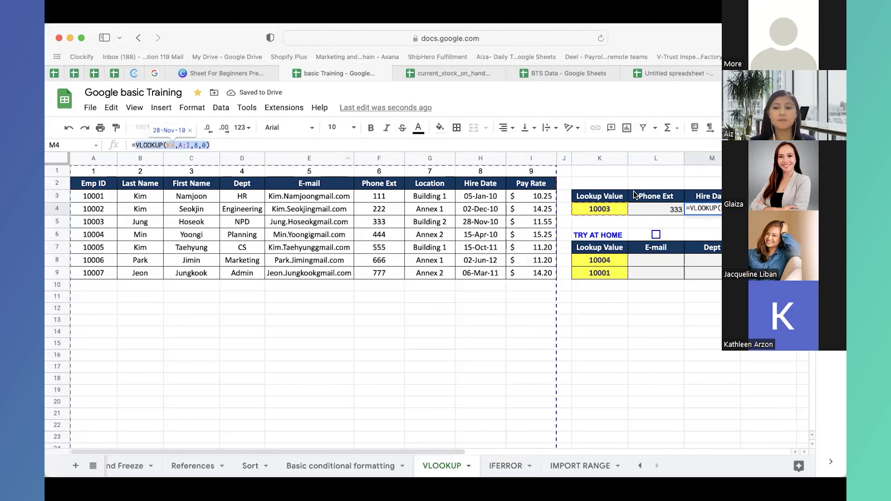
key("Tab")
key("ctrl+v")
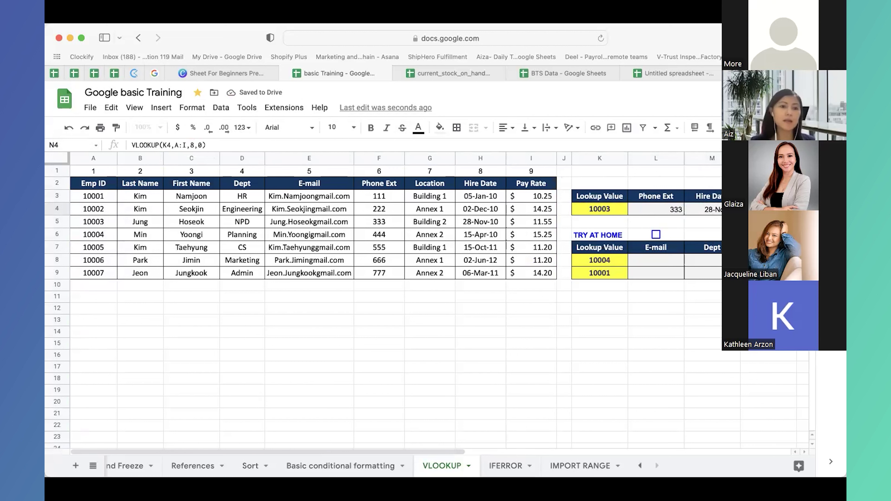
left_click(136, 145)
type("=")
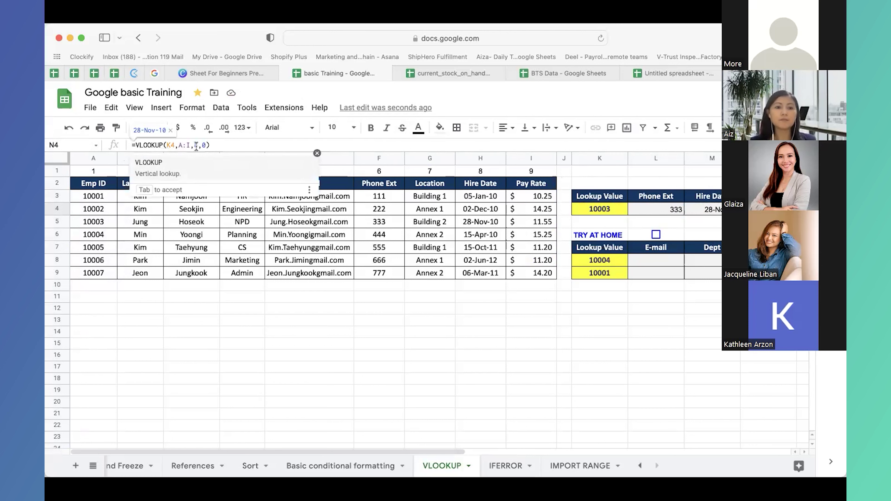
double_click(196, 145)
type("3")
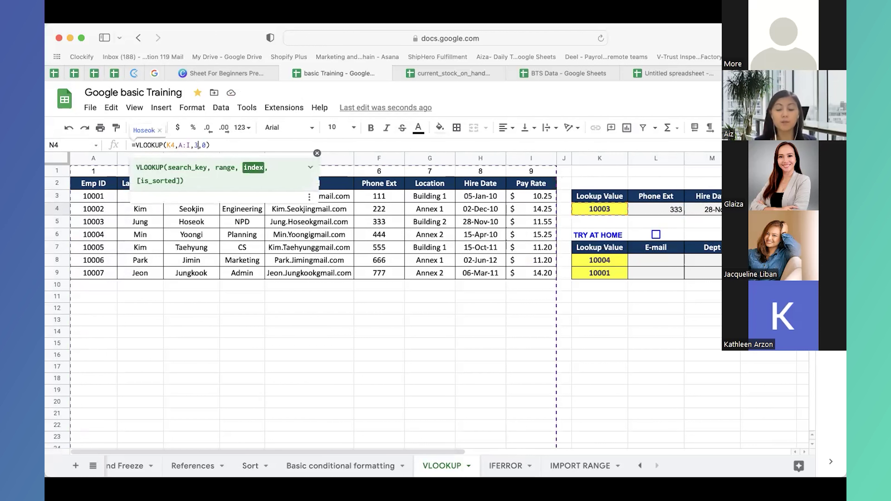
key("Return")
key("Right")
key("Left")
key("Left")
key("Left")
key("Left")
key("Left")
key("Left")
key("Down")
key("Down")
key("Down")
key("Down")
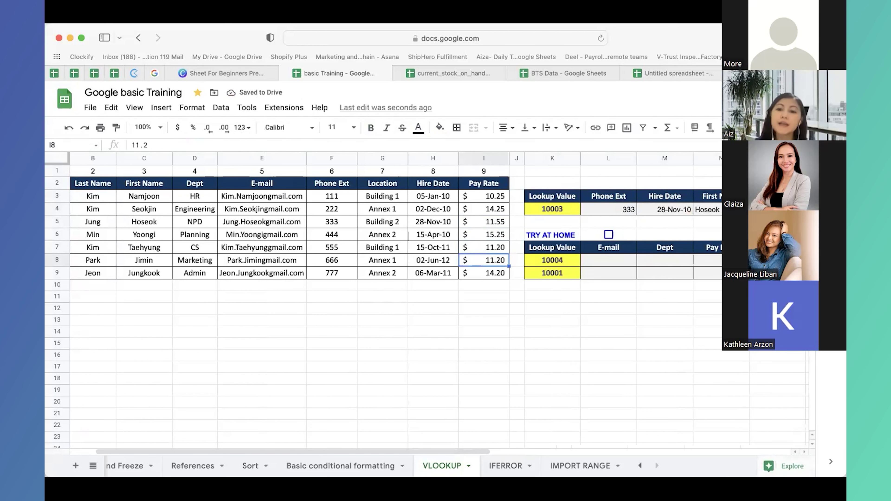
left_click_drag(577, 265, 729, 270)
left_click_drag(501, 320, 47, 425)
left_click(269, 347)
left_click(309, 321)
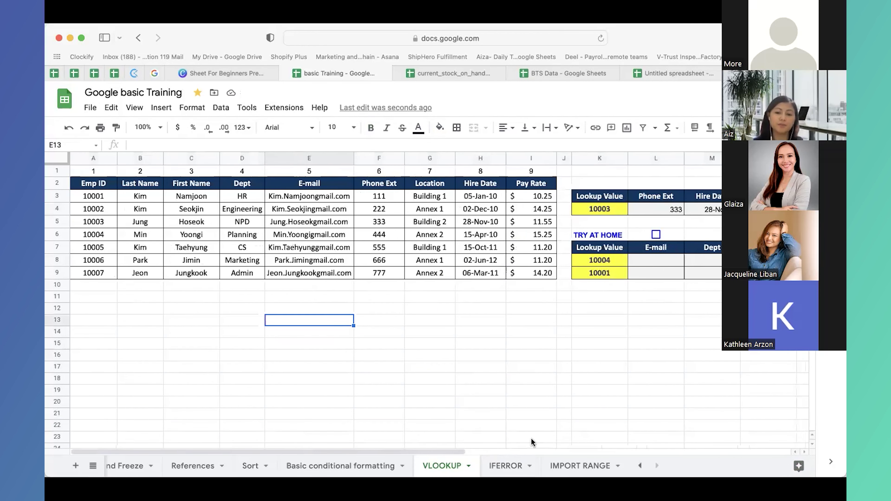
- Glance at the IFERROR sheet, return to the VLOOKUP sheet and review the L4 formula and its lookup value in K4
left_click(512, 468)
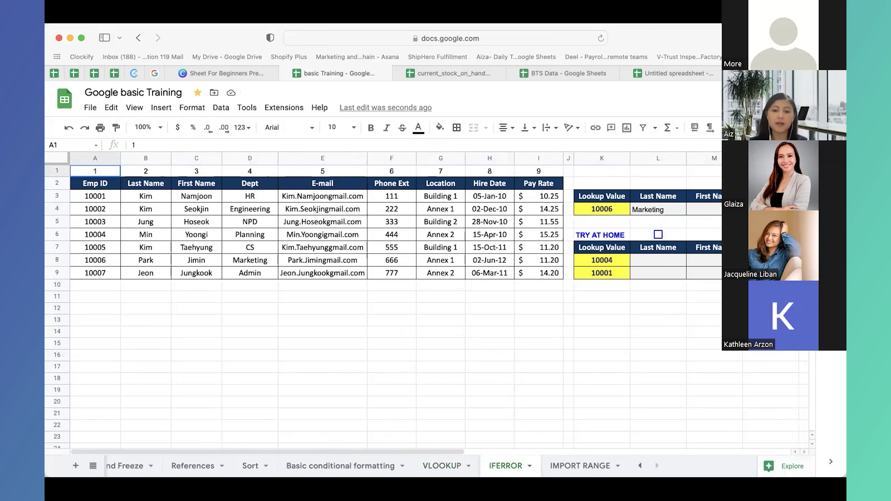
left_click(454, 466)
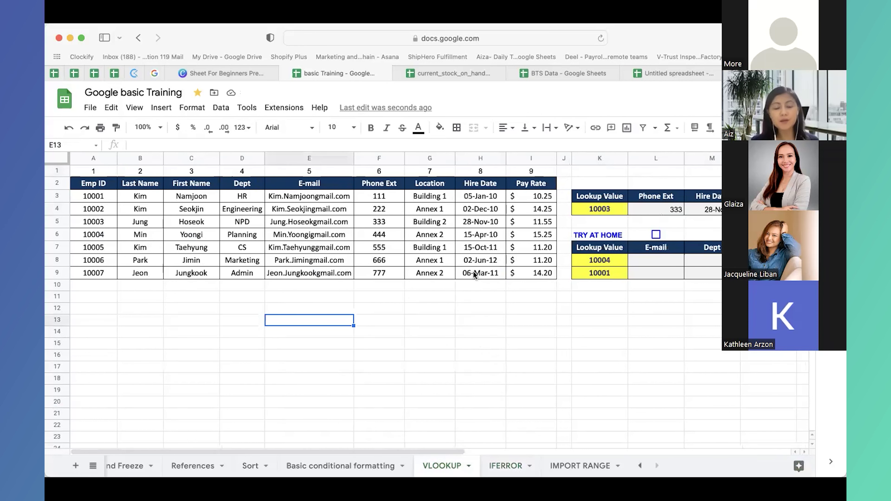
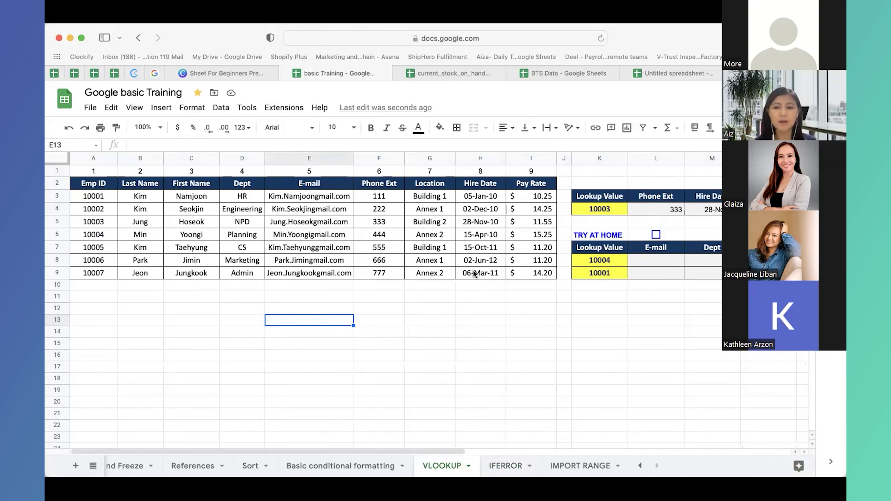
left_click(644, 210)
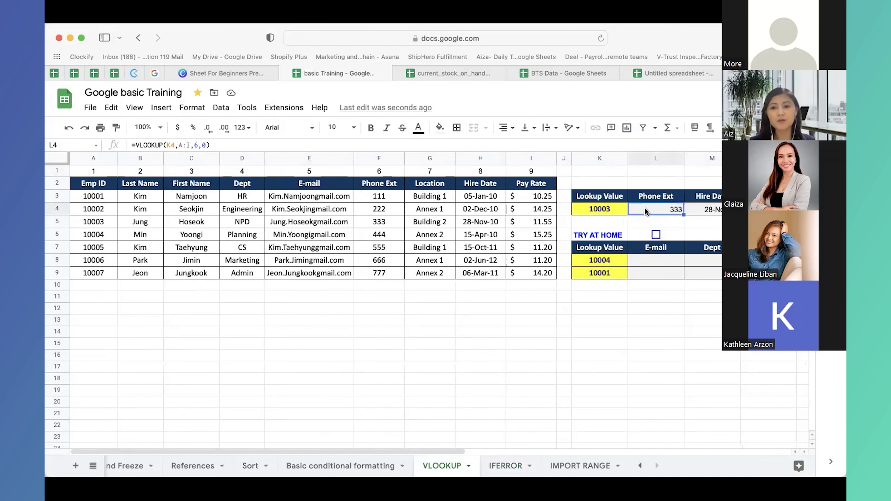
left_click(591, 212)
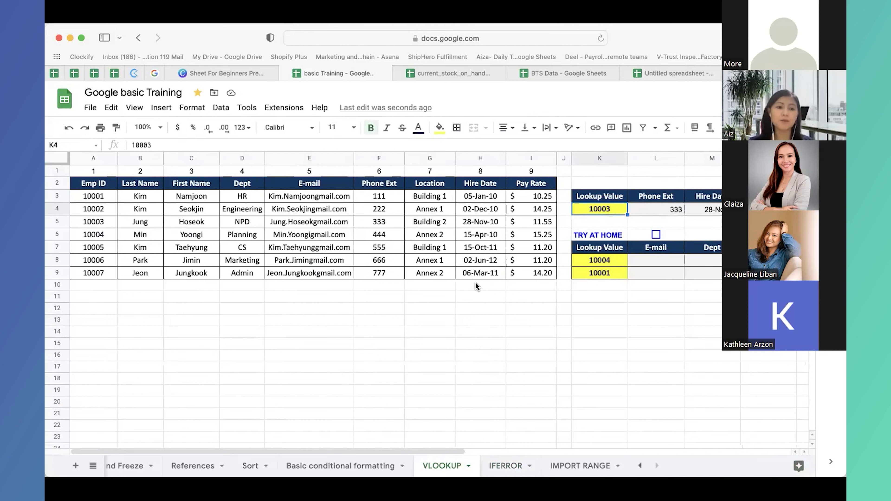
left_click(106, 282)
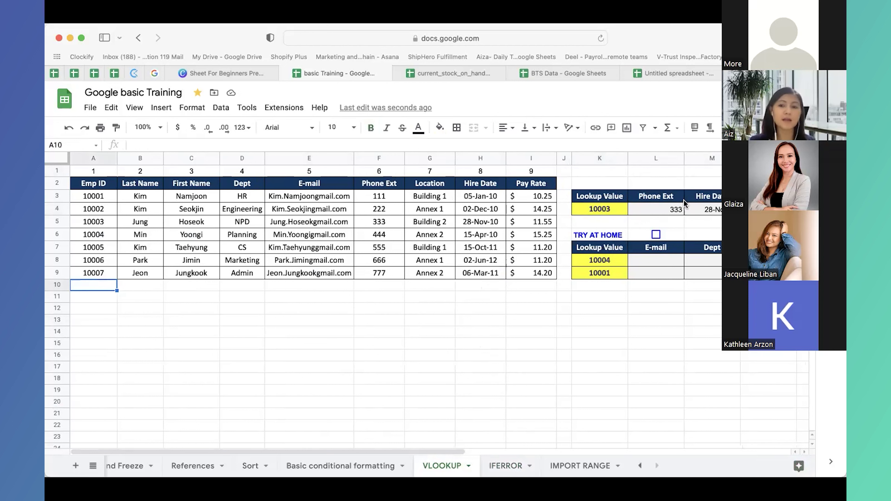
- Replace the lookup value in K4 with the employee ID that would follow the last one in column A
left_click(609, 207)
type("100008")
key("Return")
left_click(703, 209)
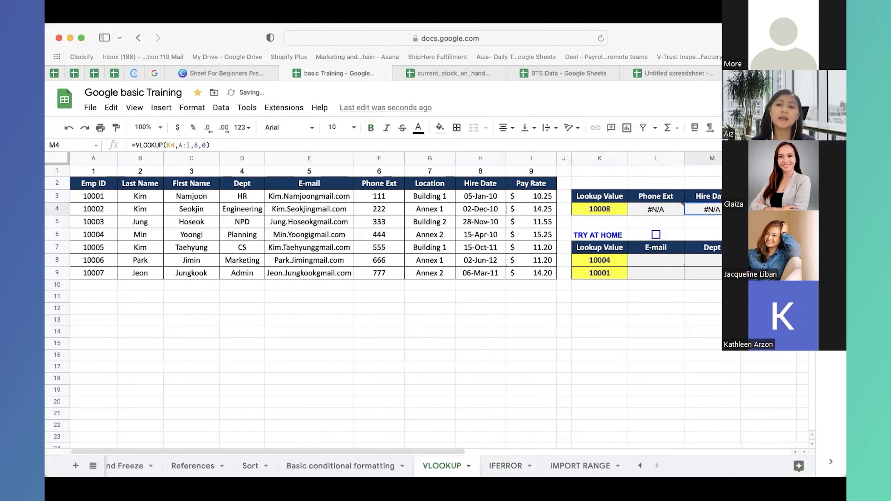
- Examine the row 4 lookup results and compare the lookup value with the IDs in the Emp ID column
key("Right")
key("Right")
key("Left")
key("Left")
key("Left")
key("Left")
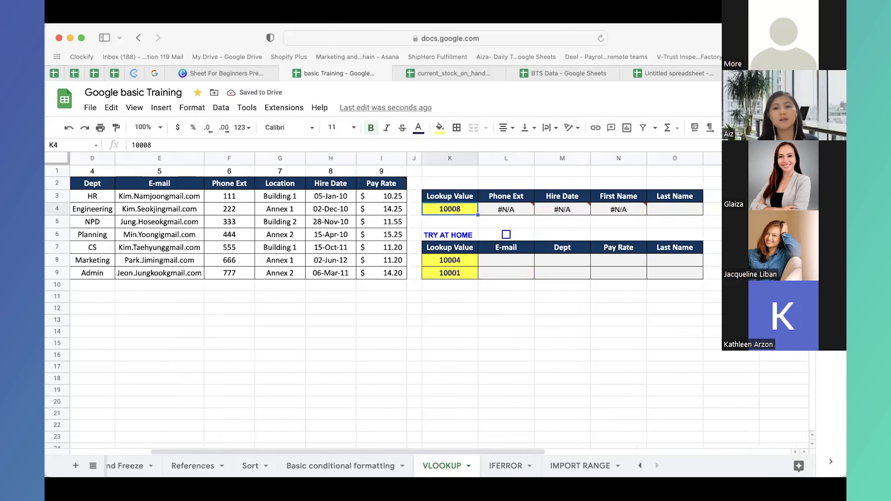
key("Left")
key("Left")
key("Left")
key("Left")
key("Left")
key("Left")
key("Left")
key("Left")
key("Left")
key("Left")
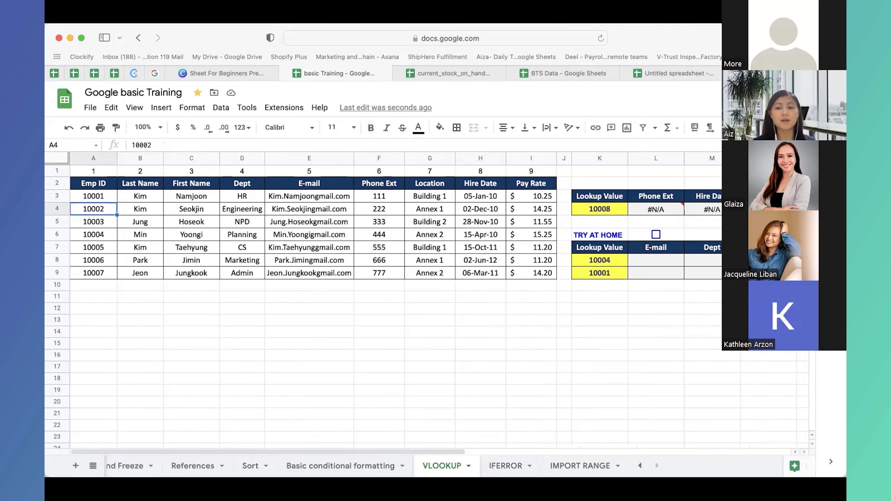
- Wrap the Phone Ext formula in L4 with IFERROR and a fallback of 0, giving =iferror(VLOOKUP(K4,A:I,6,0),0)
left_click(655, 209)
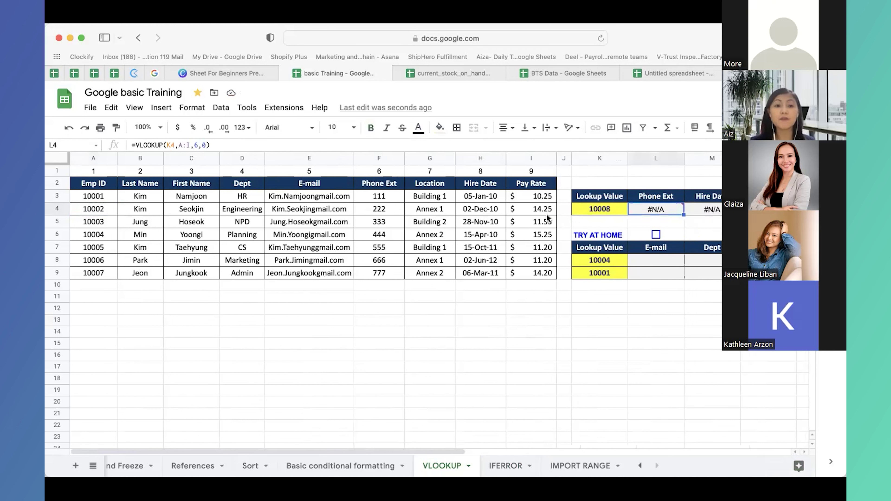
left_click(135, 145)
type("iferrro(")
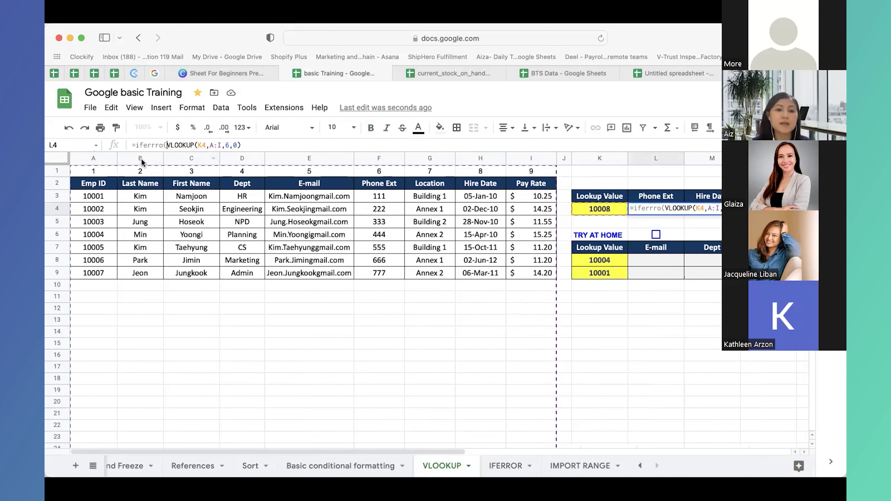
left_click(258, 144)
type(",")
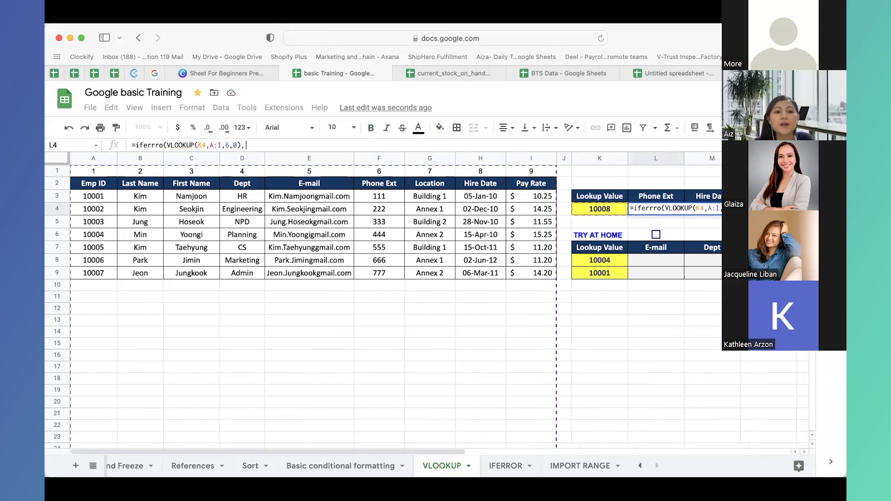
left_click(159, 145)
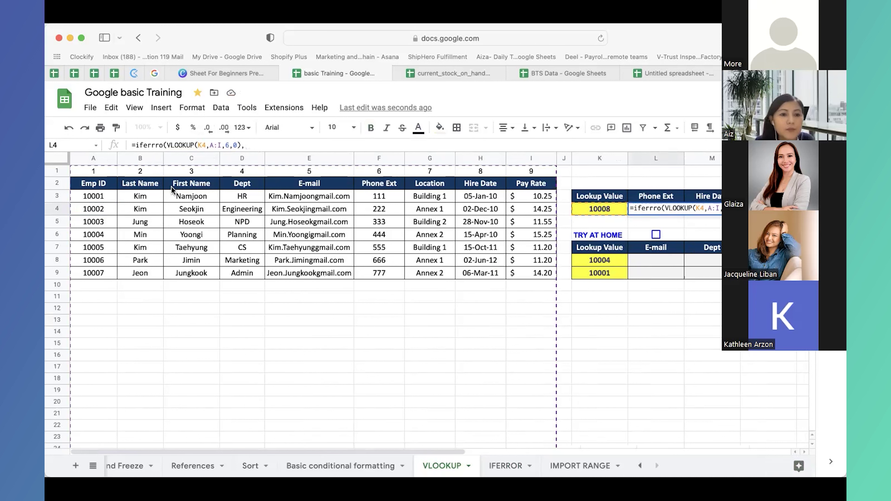
key("BackSpace")
type("r")
left_click(247, 145)
type("0")
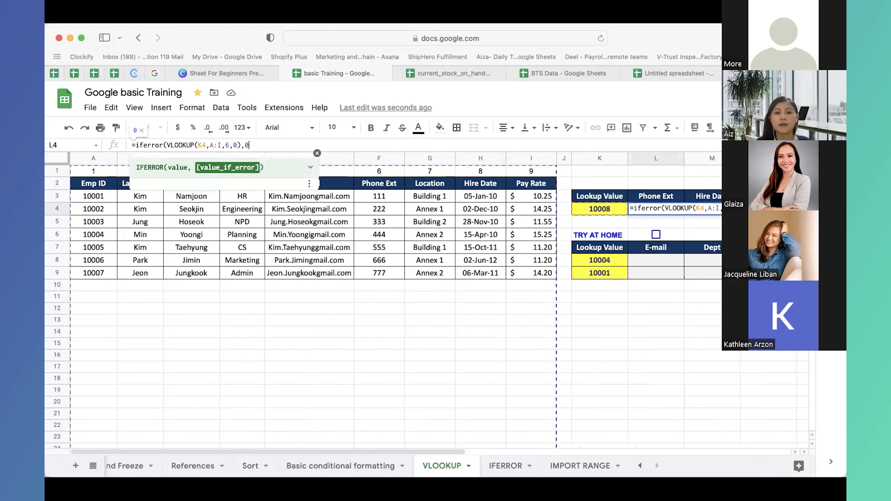
type(")")
key("Return")
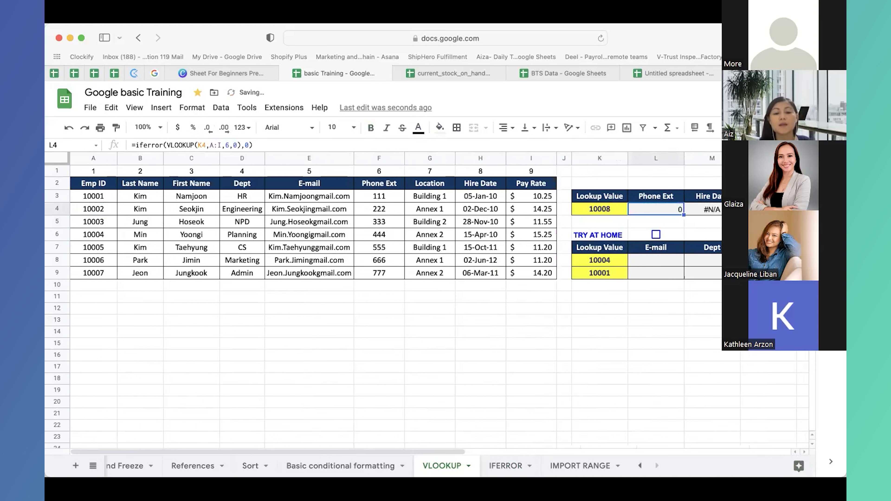
- Change the IFERROR fallback in L4 to the text "check", giving =iferror(VLOOKUP(K4,A:I,6,0),"check")
left_click(248, 145)
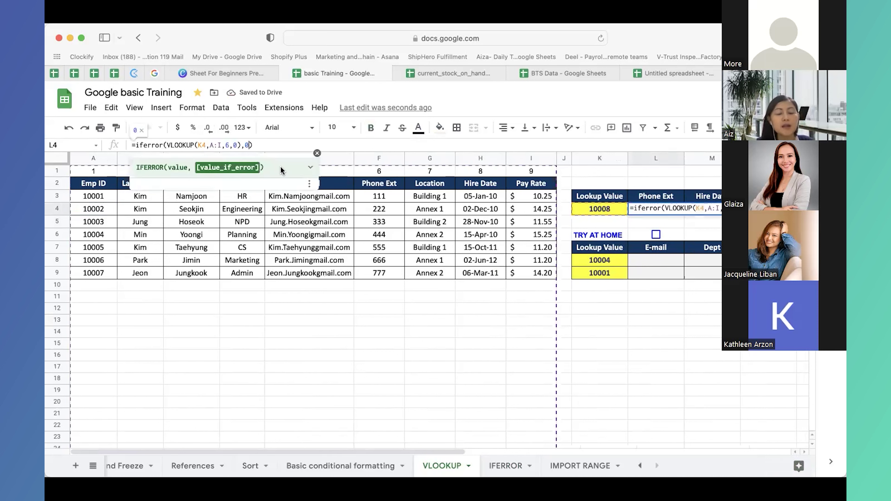
key("BackSpace")
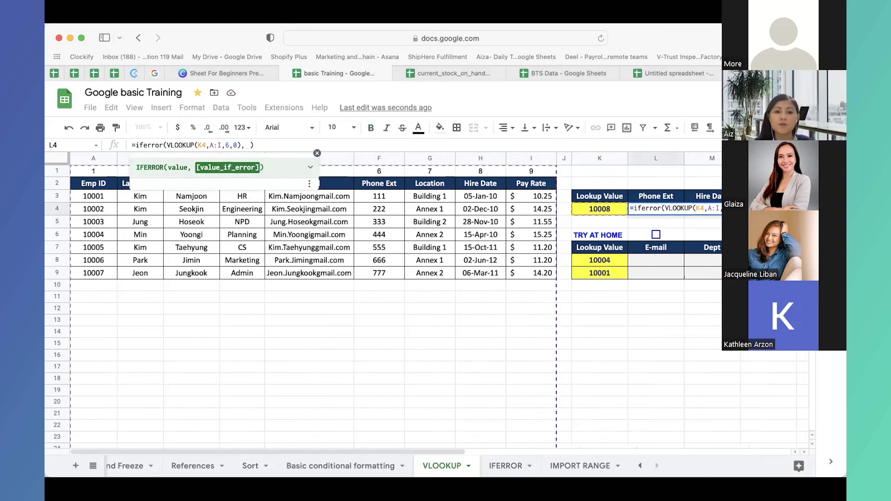
key("BackSpace")
type("\"err")
key("BackSpace")
key("BackSpace")
key("BackSpace")
type("chec")
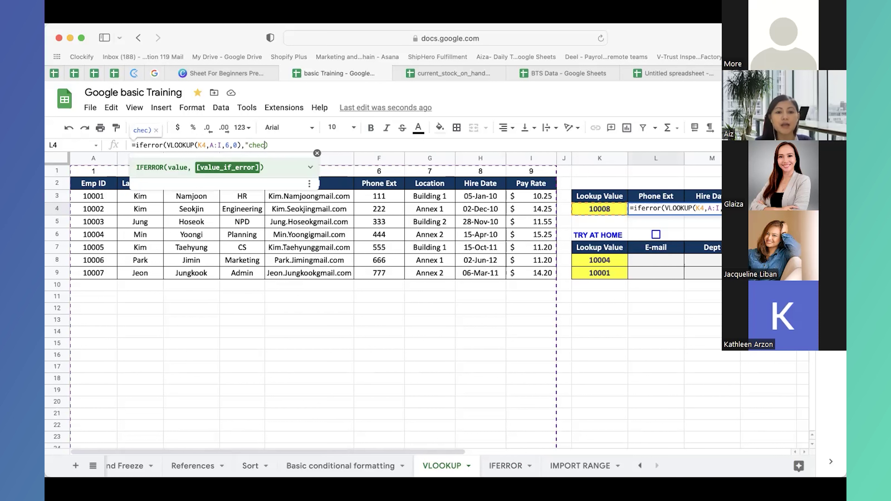
type("k\"")
key("Return")
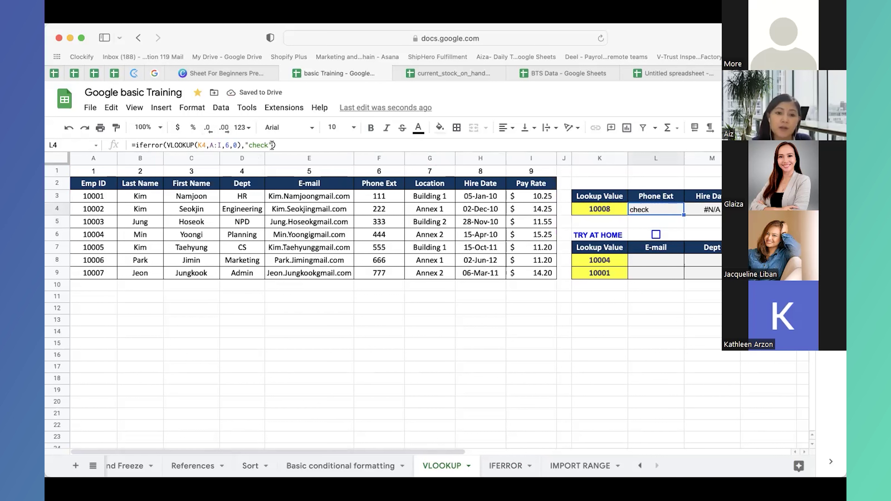
left_click(272, 145)
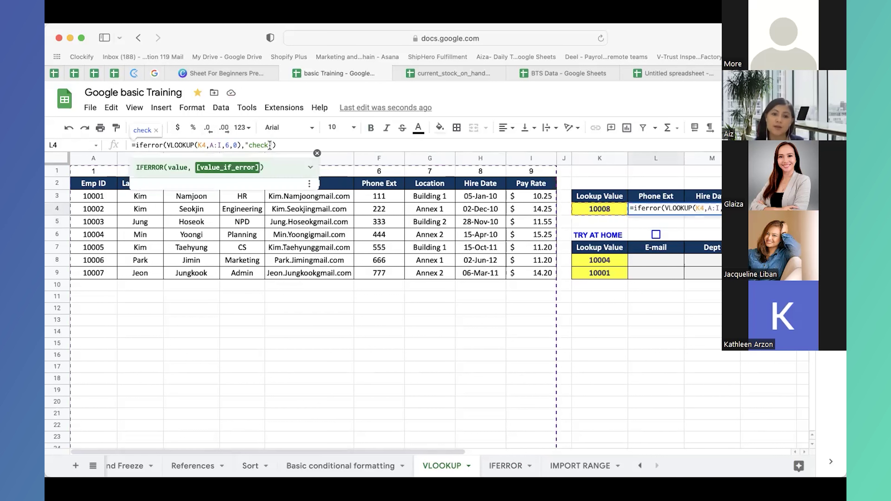
key("Escape")
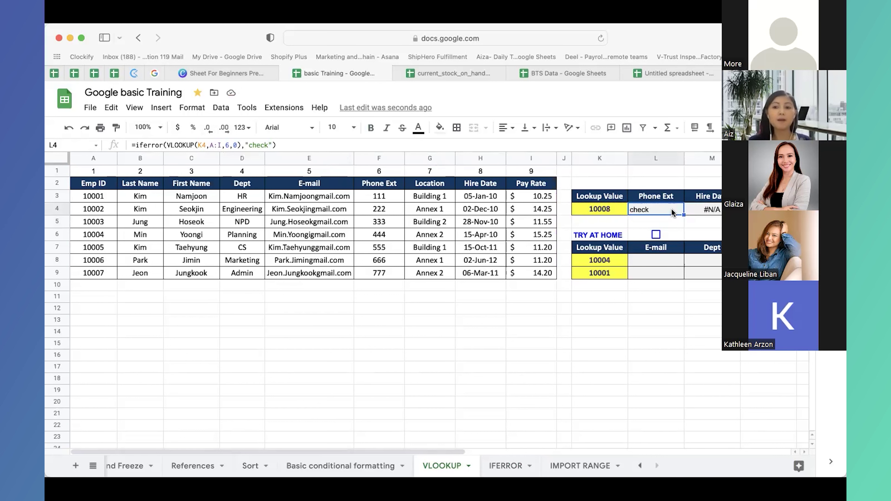
- Replace the IFERROR fallback in L4 with the word missing, entered without quotation marks
left_click_drag(245, 145, 276, 145)
type("missing")
key("Return")
key("Up")
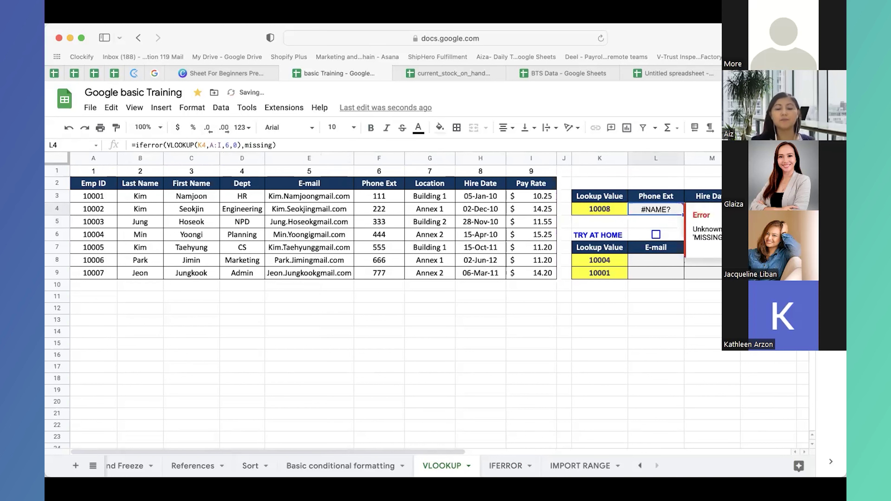
- Enclose the fallback word in quotation marks so L4 reads =iferror(VLOOKUP(K4,A:I,6,0),"missing")
left_click(245, 145)
type("\"")
key("End")
type("\"")
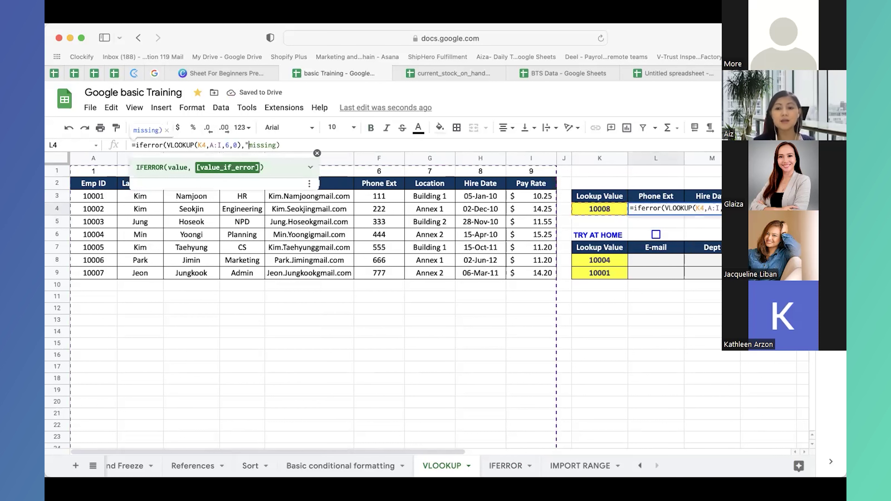
key("Return")
key("Up")
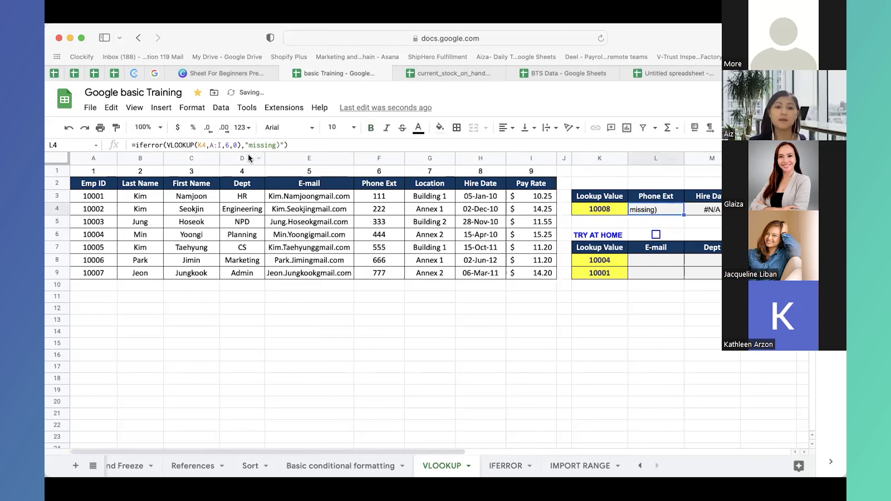
left_click(280, 145)
key("BackSpace")
key("Return")
key("Up")
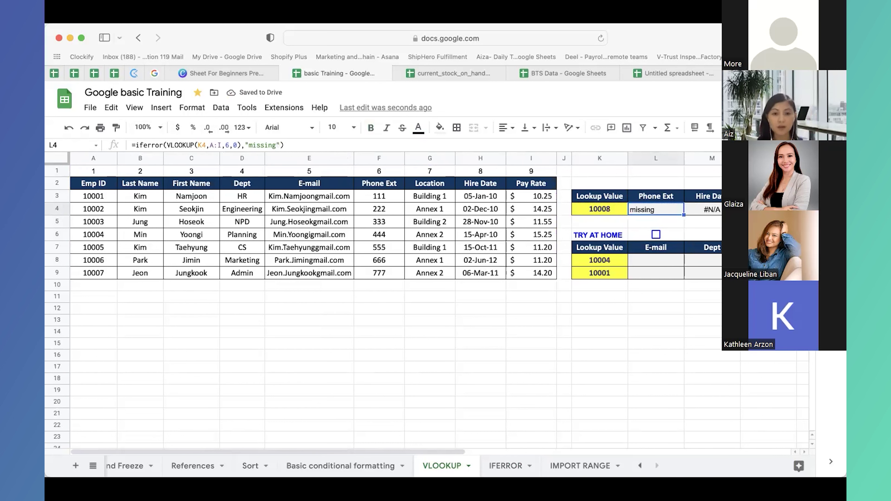
- Open the IMPORT RANGE sheet and preview the spreadsheet behind the sample link in A2
left_click(703, 209)
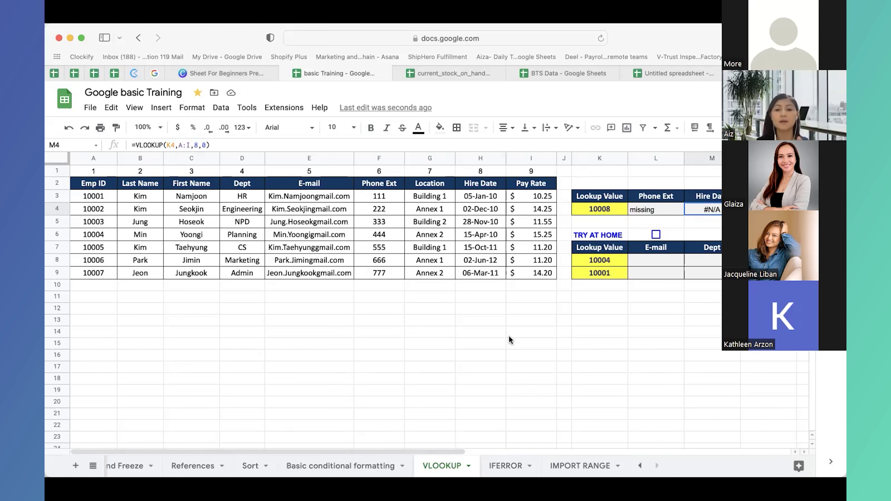
left_click(567, 466)
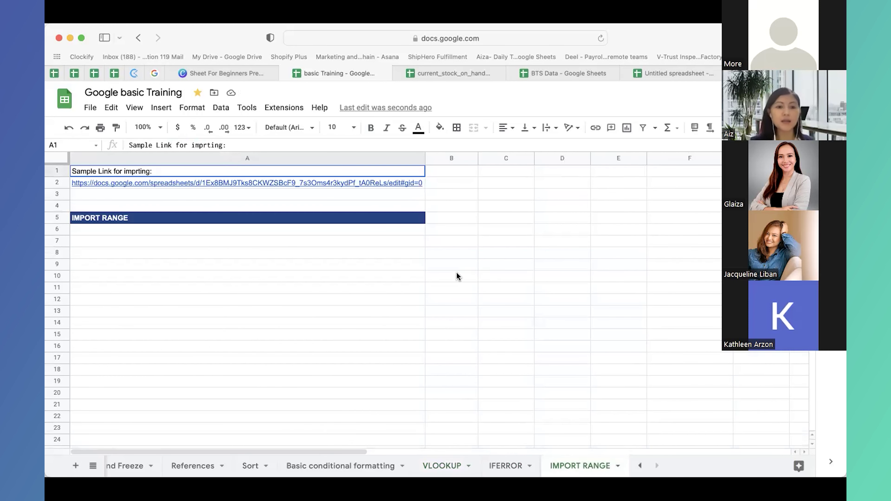
left_click(442, 219)
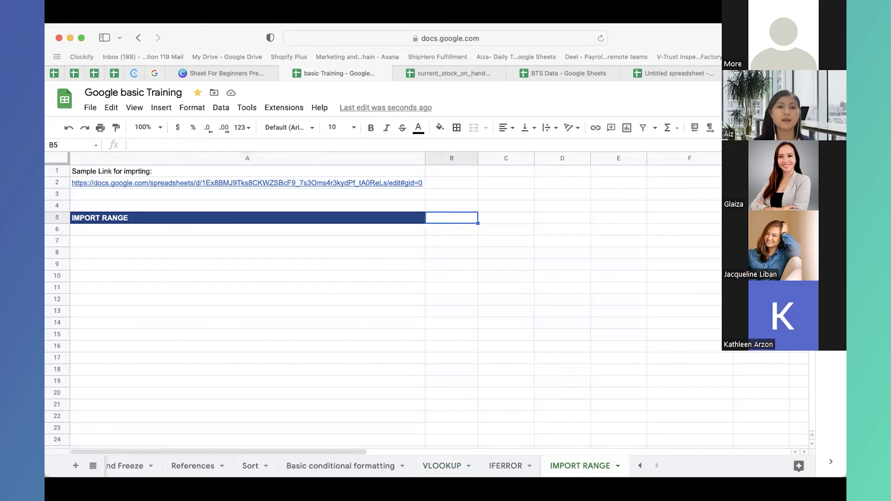
mouse_move(400, 186)
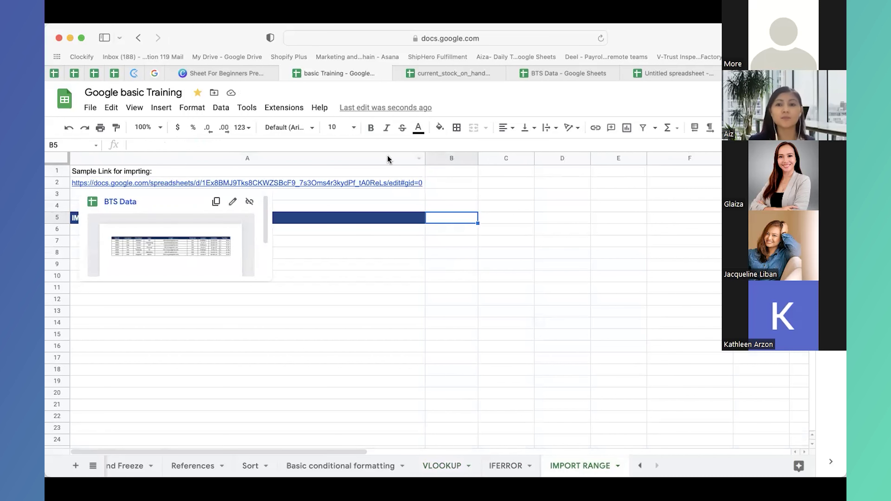
left_click(410, 338)
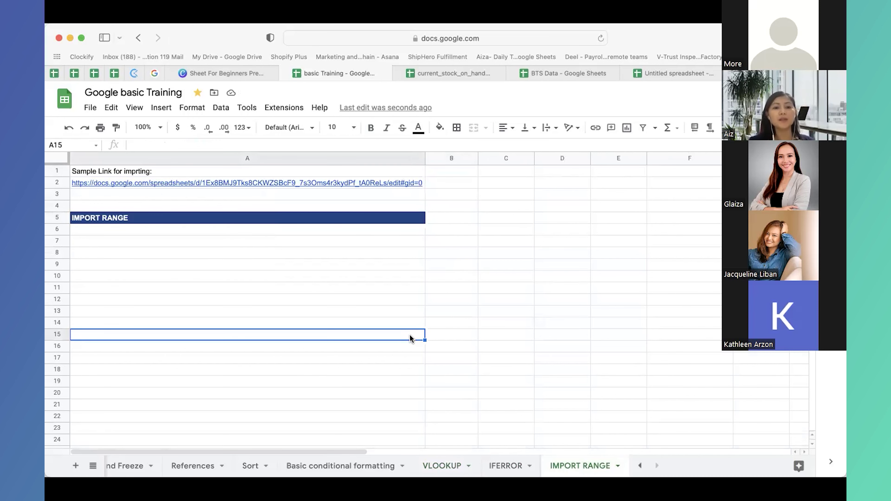
left_click(466, 291)
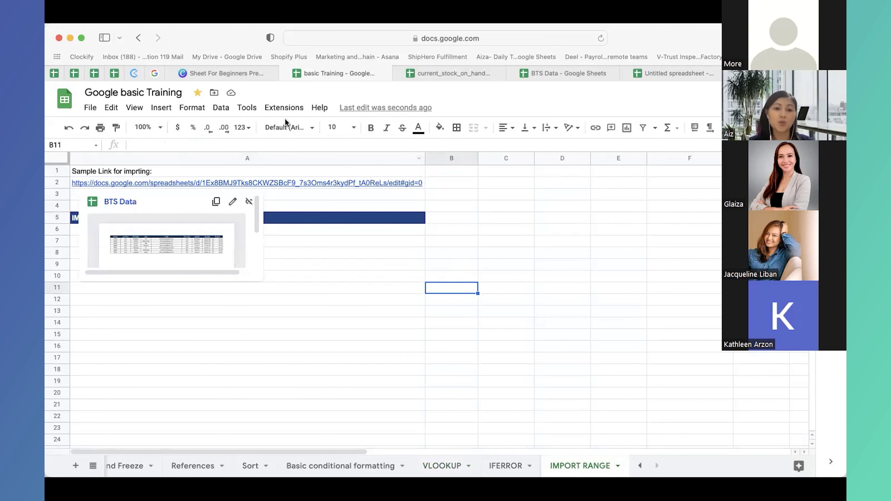
left_click(604, 207)
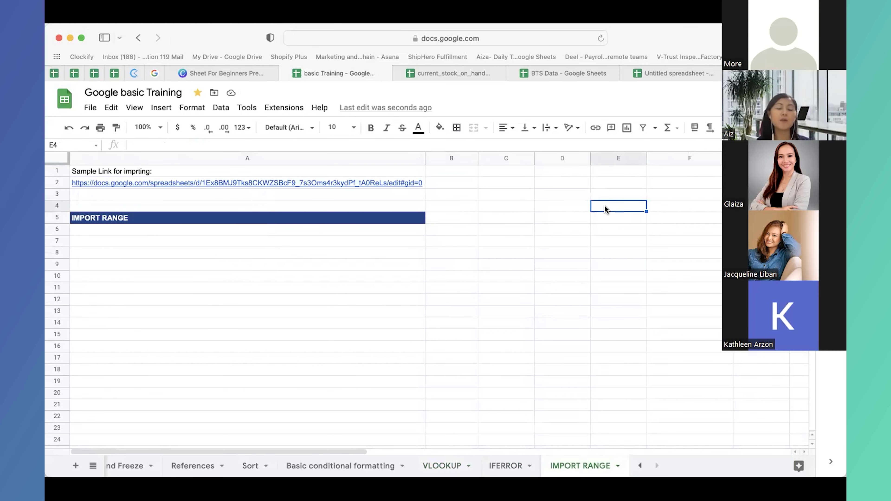
- Copy the entire BTS Data sheet, paste it at A9 of the IMPORT RANGE sheet, and undo the paste
left_click(590, 75)
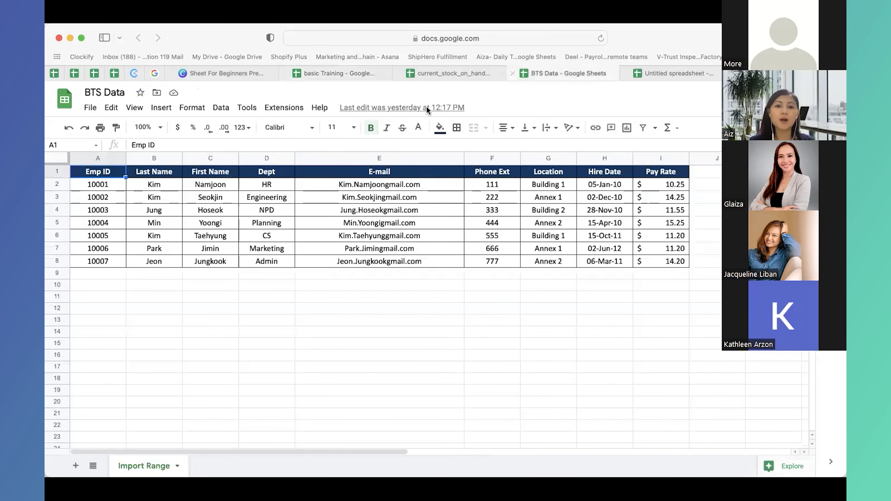
left_click(58, 171)
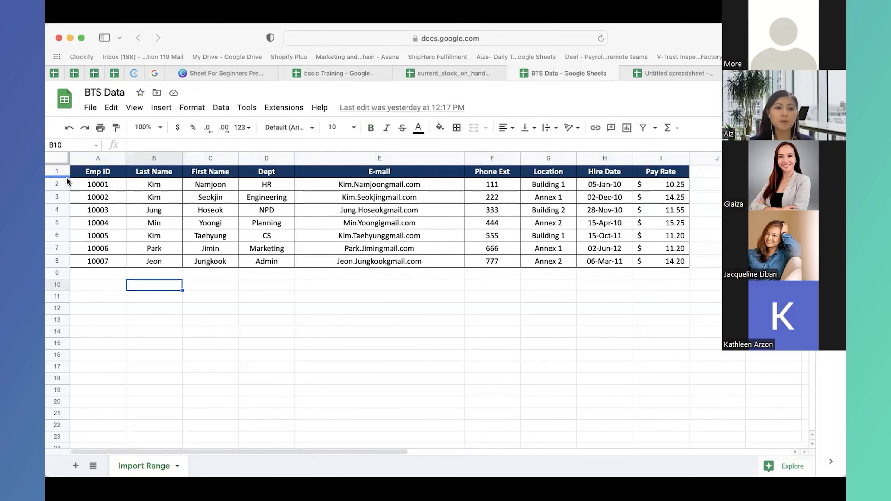
left_click(57, 171)
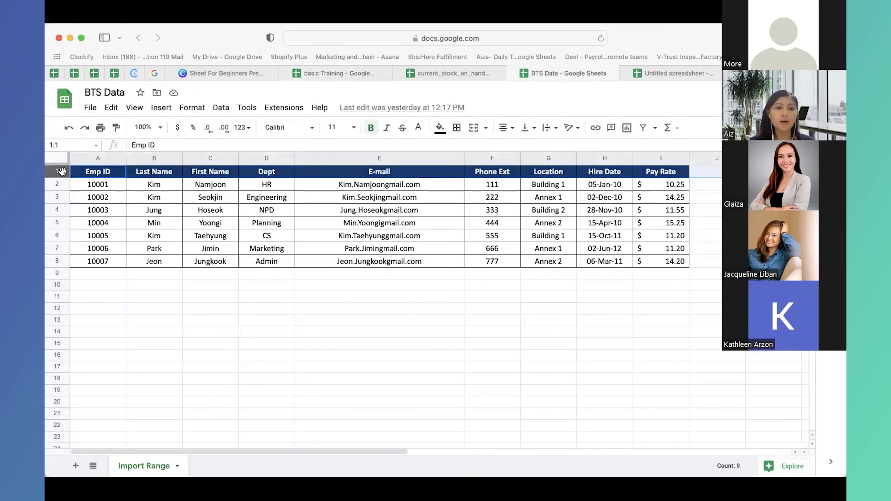
left_click(57, 158)
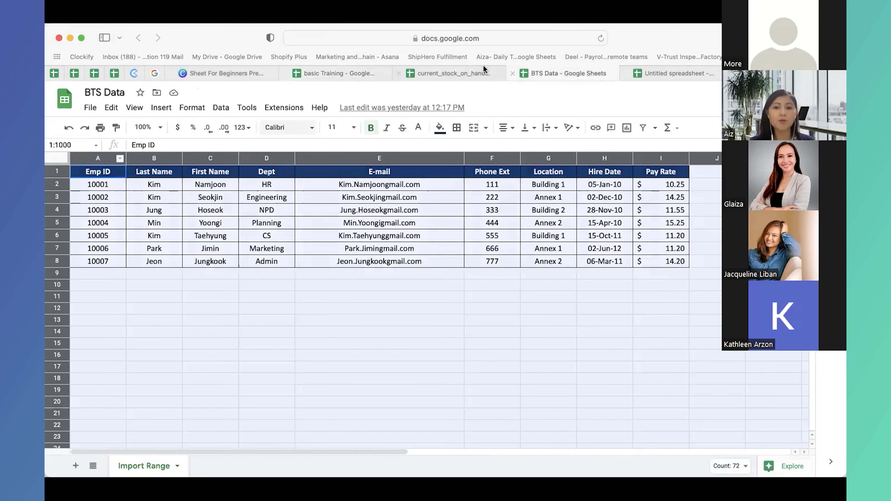
left_click(396, 80)
left_click(355, 81)
left_click(168, 266)
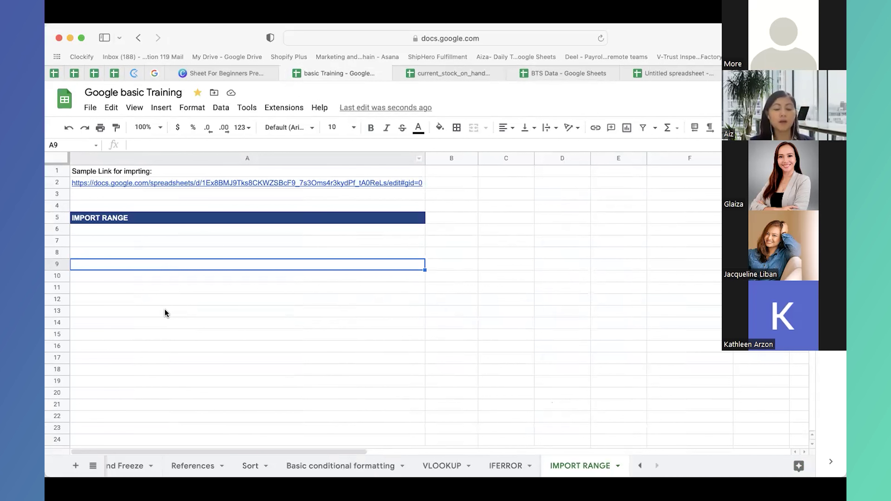
key("super+v")
left_click(199, 311)
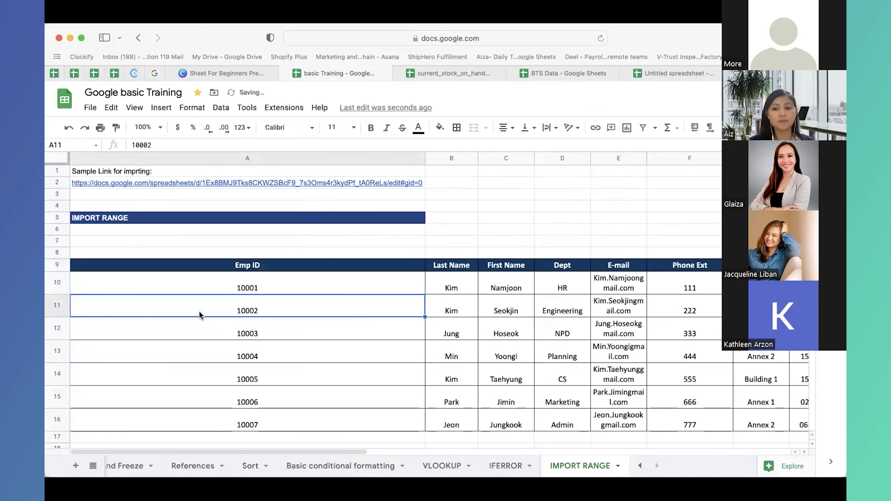
key("super+z")
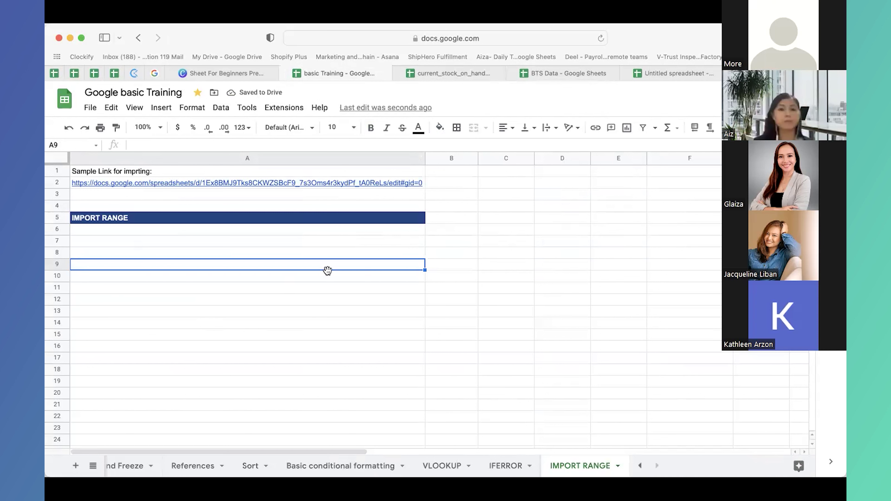
- Check the web address of the BTS Data spreadsheet against the sample link in A2 of the IMPORT RANGE sheet
left_click(457, 221)
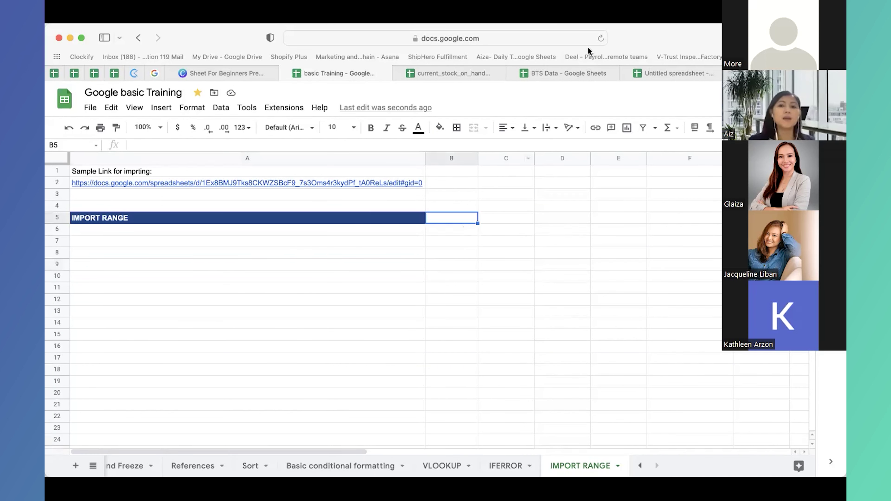
left_click(559, 73)
left_click(581, 37)
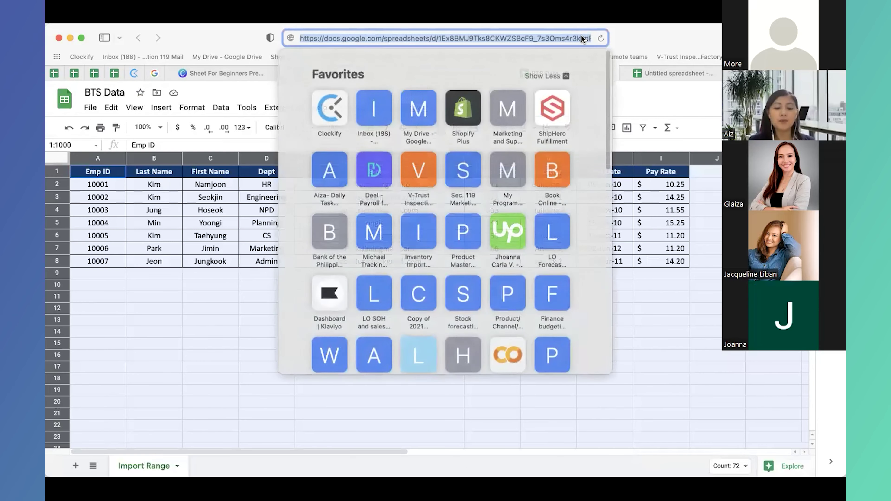
left_click(687, 103)
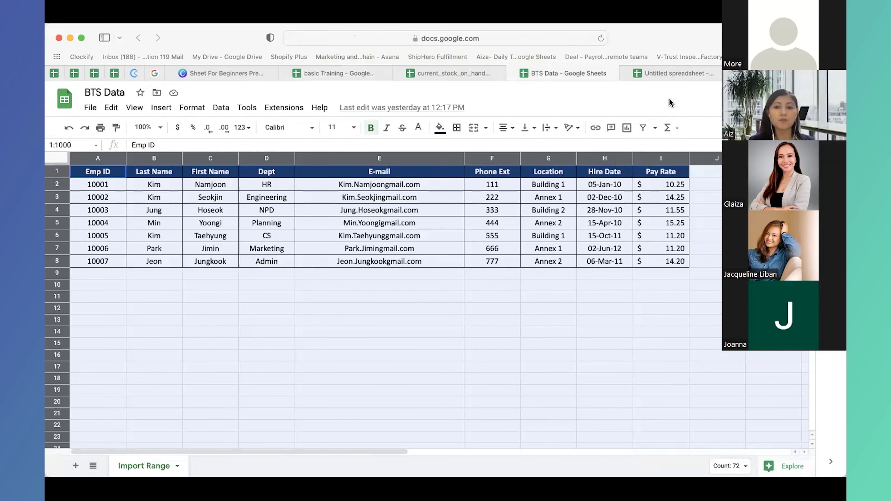
left_click(358, 75)
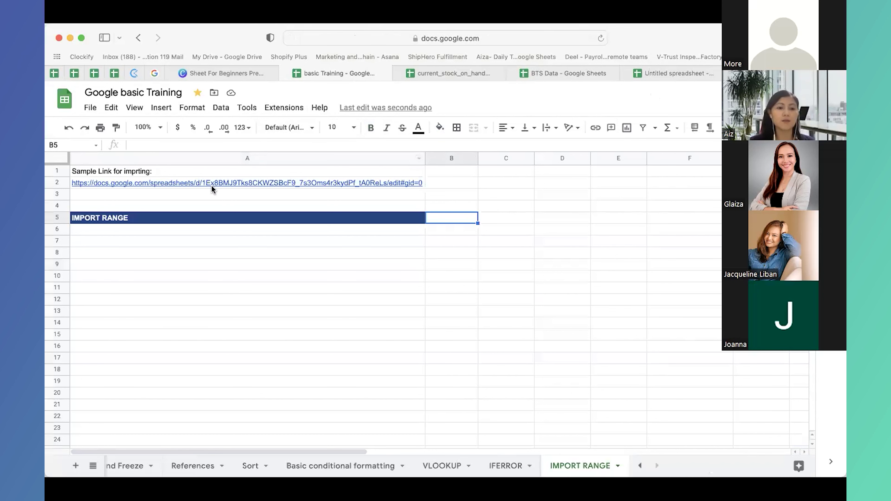
left_click(220, 181)
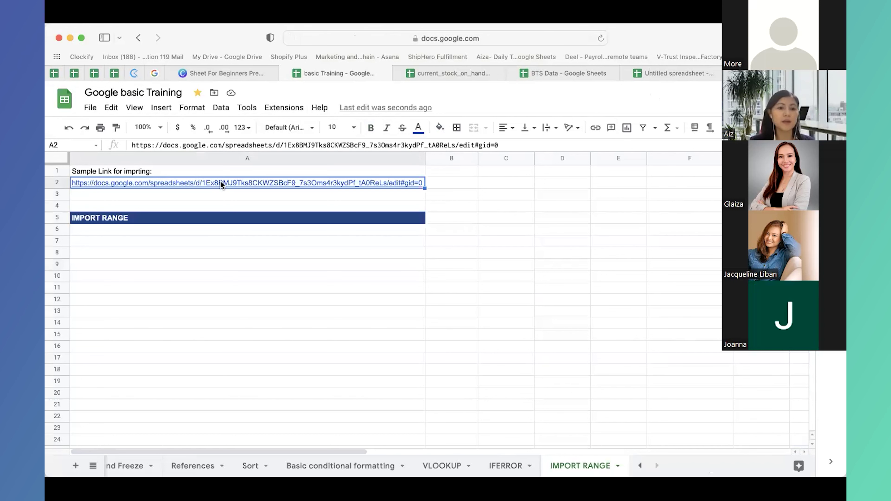
left_click(341, 197)
left_click(346, 179)
- Start an IMPORTRANGE formula in B5 that uses the link in A2 as the spreadsheet URL
left_click(457, 220)
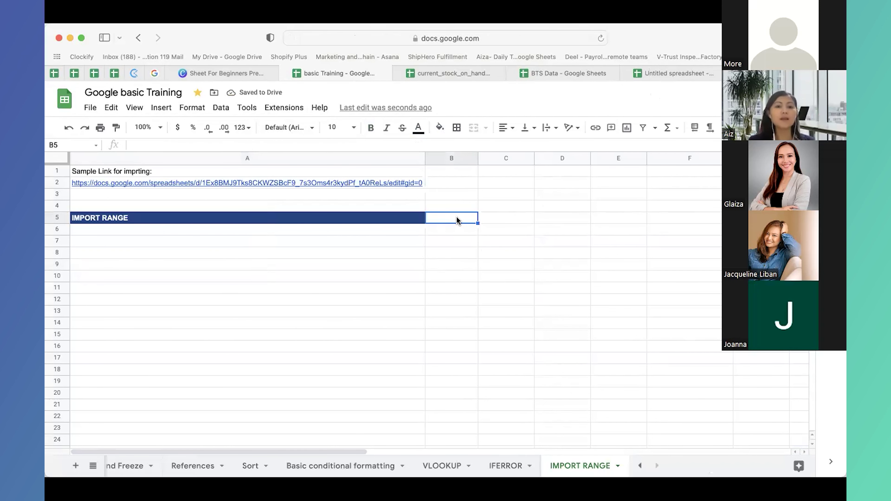
type("=impr")
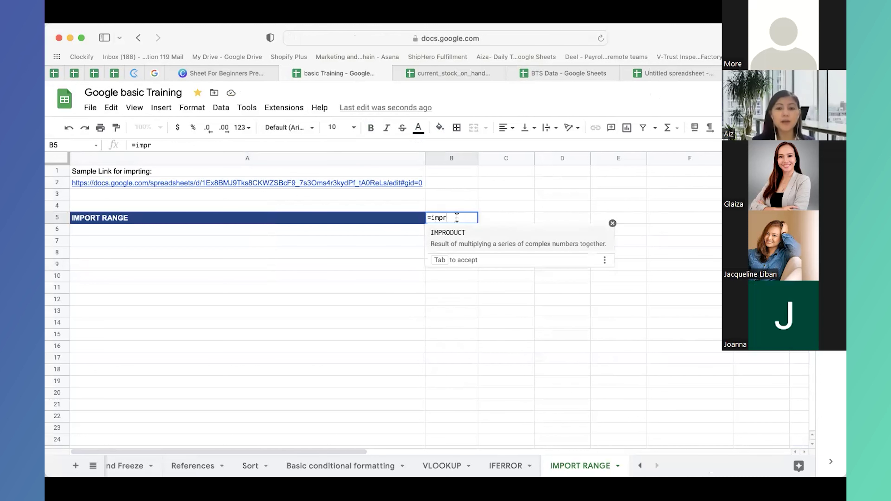
key("BackSpace")
type("ort")
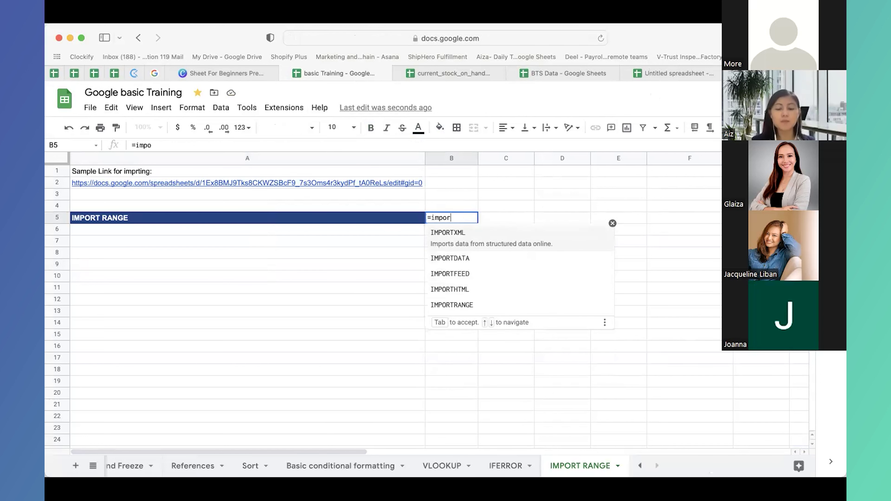
left_click(462, 305)
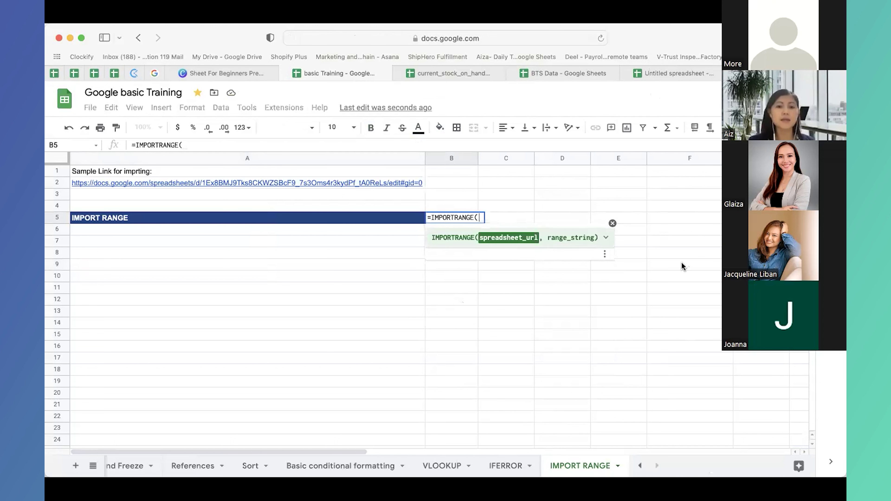
left_click(385, 182)
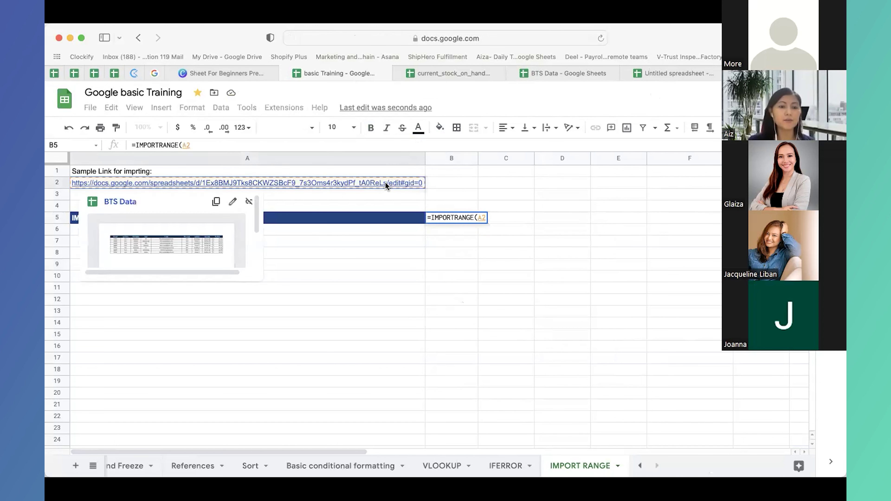
type(",")
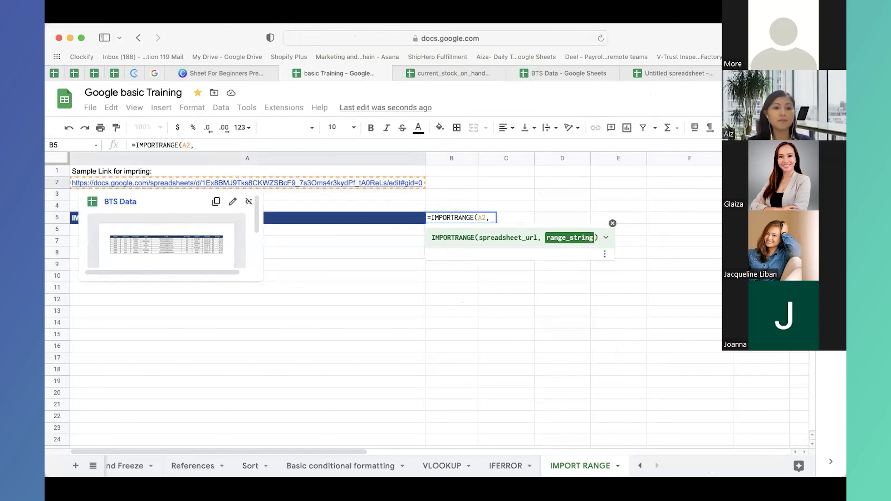
- Take the sheet name from BTS Data and begin the formula's range string with "Import Range!
left_click(545, 74)
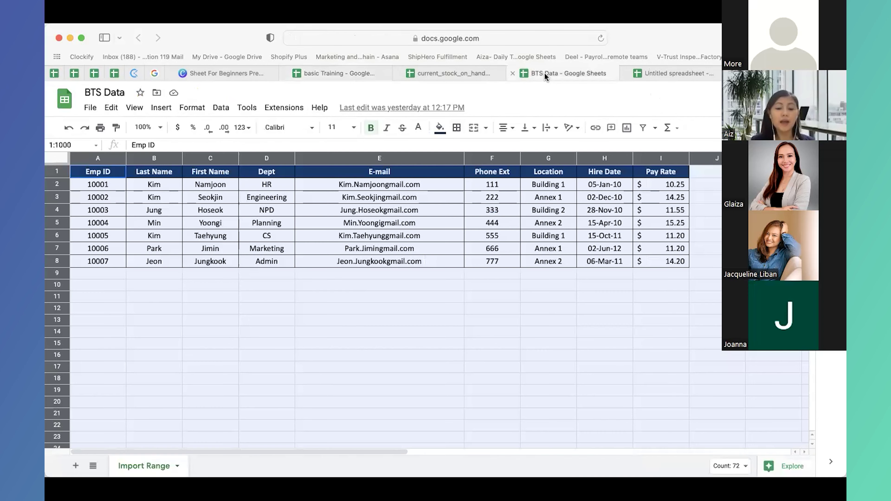
double_click(129, 467)
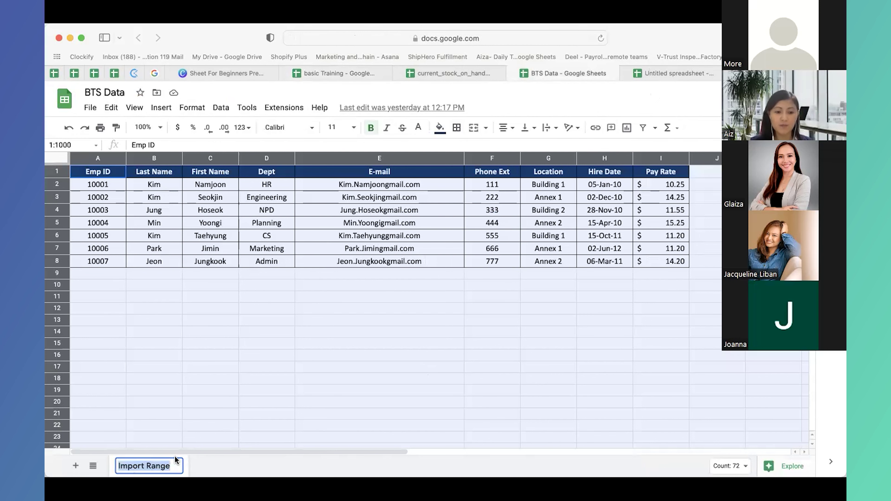
left_click(368, 73)
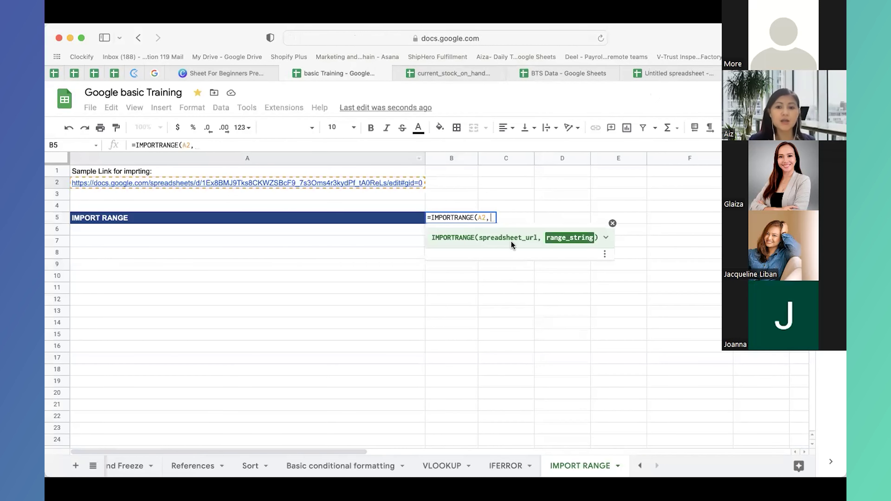
type("\"")
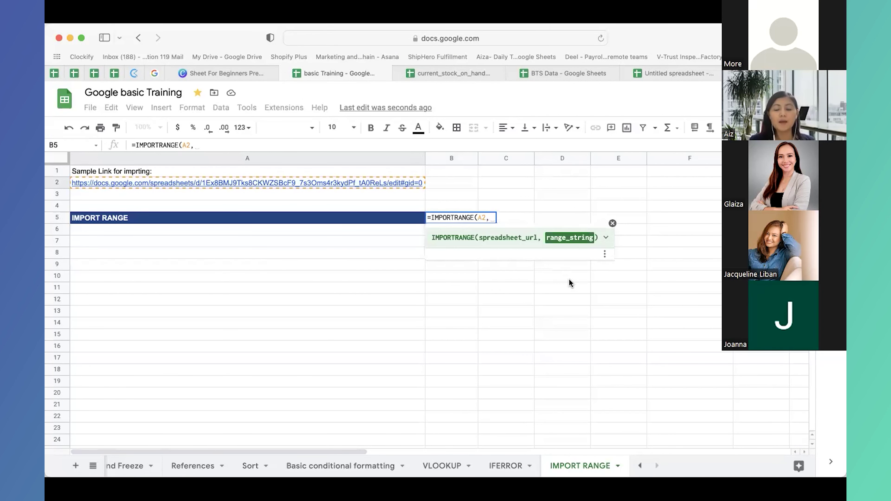
type("Import Range")
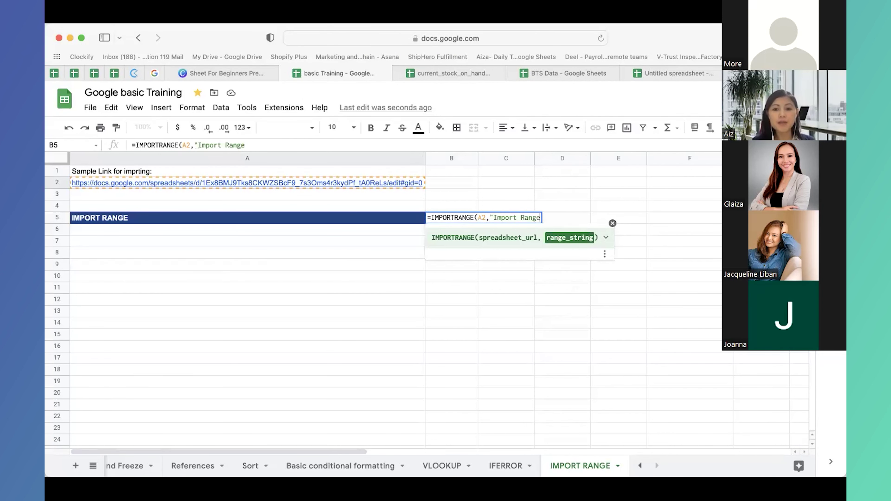
type("!")
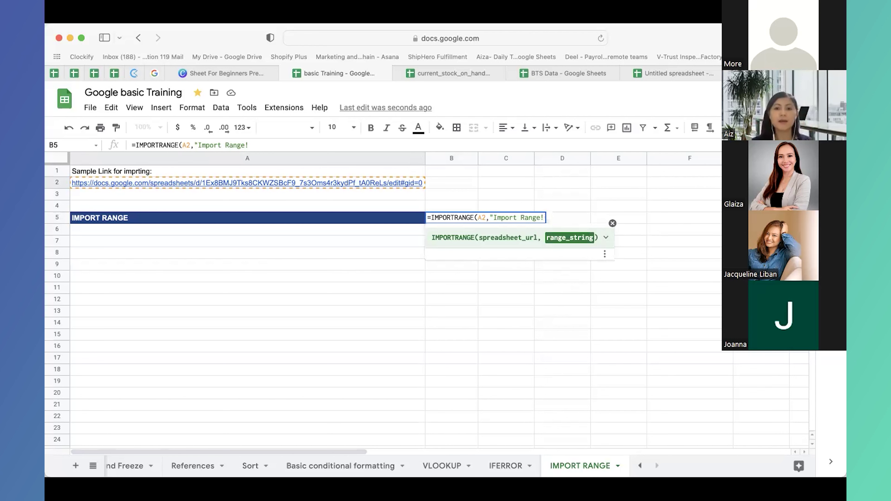
- Identify the source table's range in BTS Data and complete B5 as =IMPORTRANGE(A2,"Import Range!A1:I8")
left_click(563, 73)
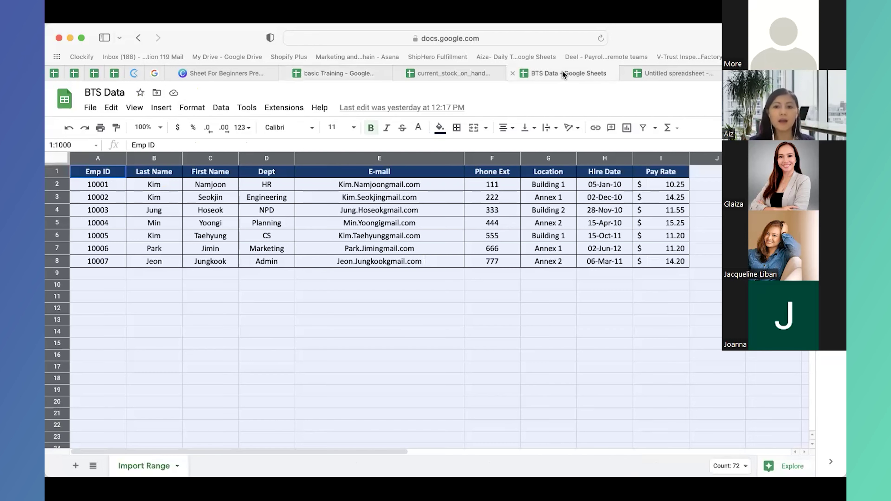
left_click(101, 174)
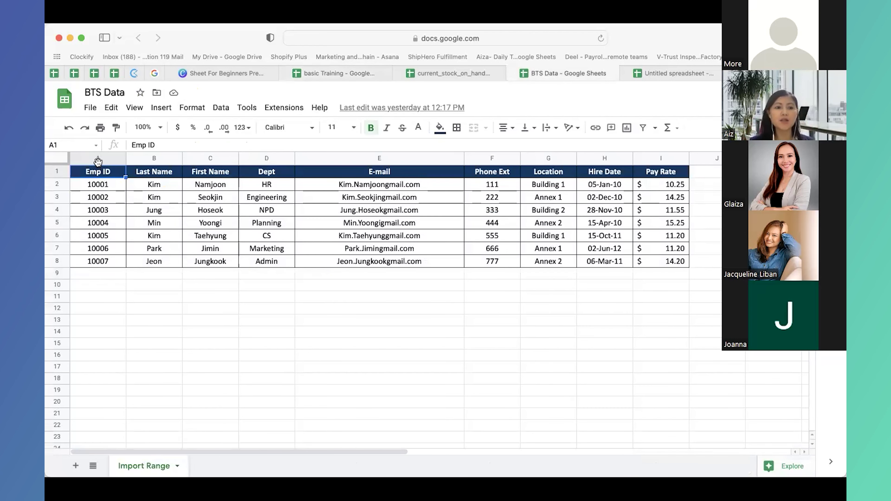
left_click_drag(100, 172, 663, 260)
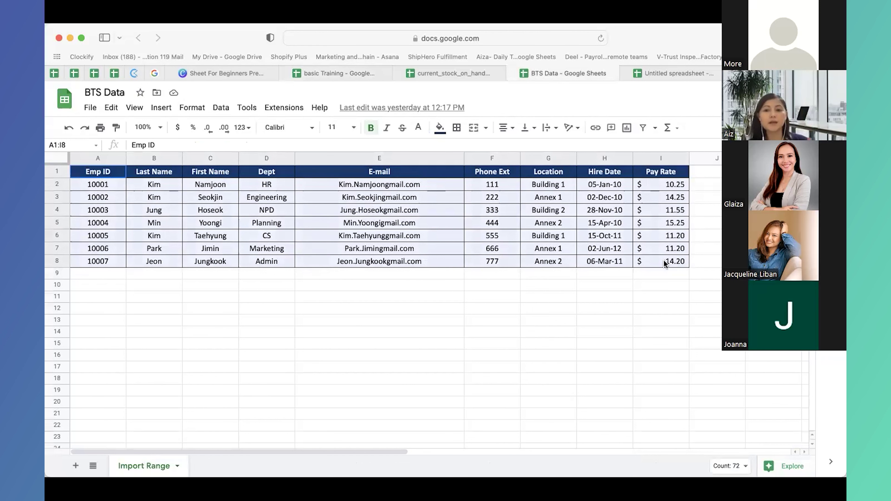
key("super+c")
left_click(337, 74)
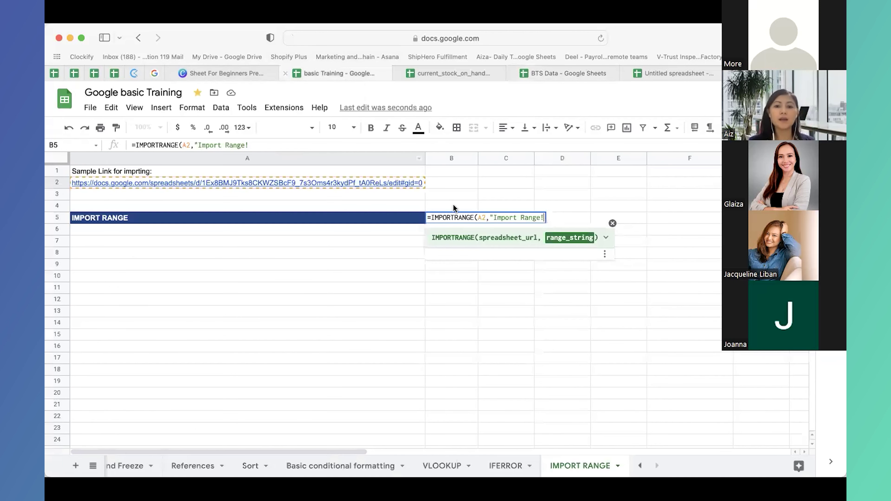
type("A1:")
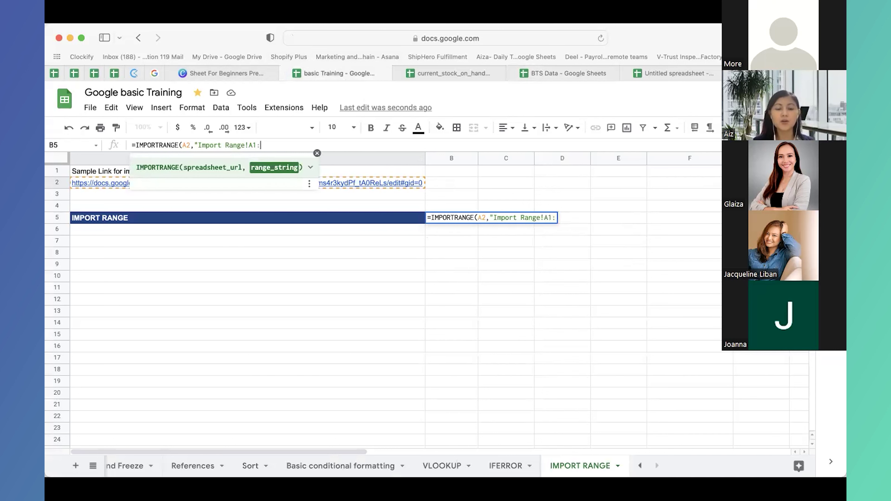
type("I8")
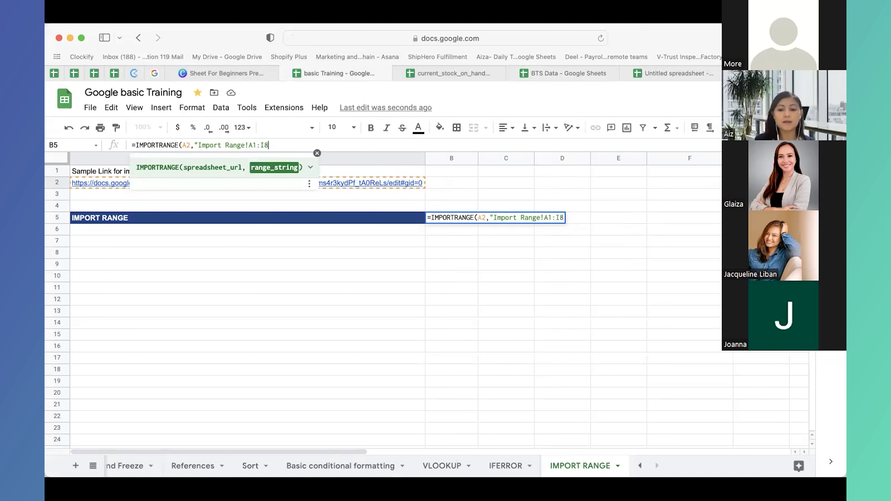
type("\")")
key("Return")
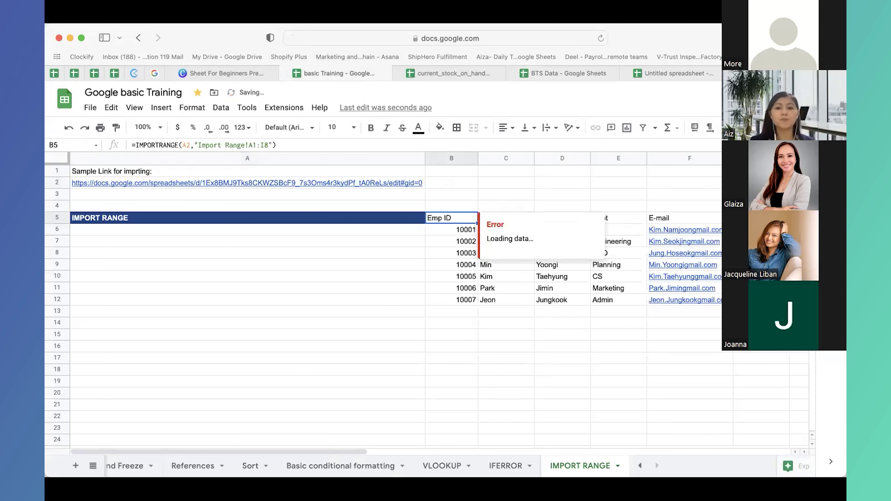
left_click_drag(348, 452, 515, 452)
left_click_drag(402, 451, 360, 453)
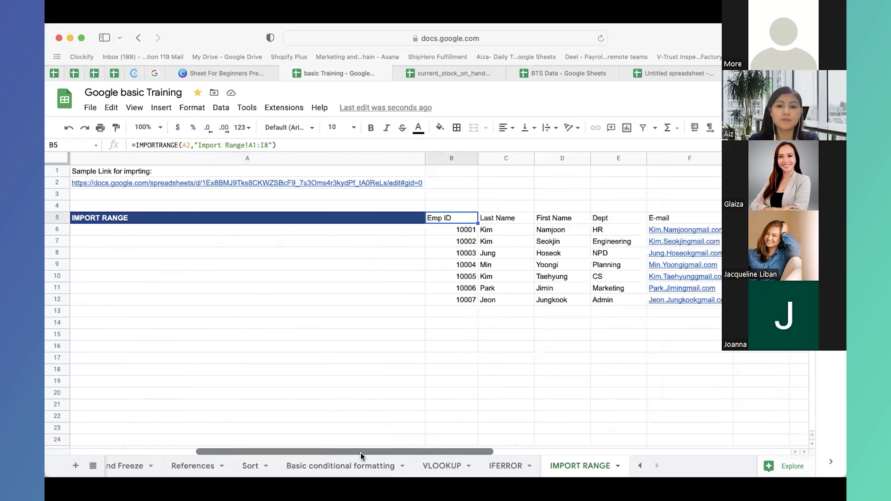
- Identify the E-mail column in BTS Data and limit the import range in B5 to Import Range!A1:E8
left_click(804, 452)
left_click(576, 73)
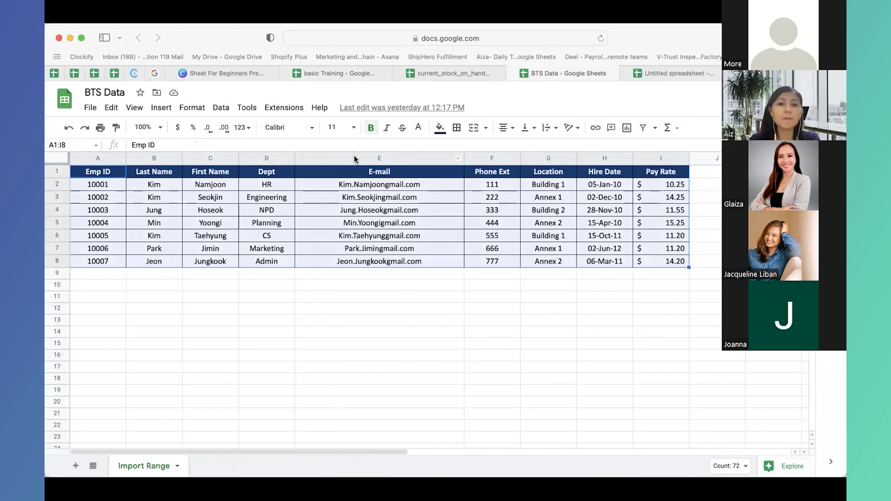
left_click(354, 158)
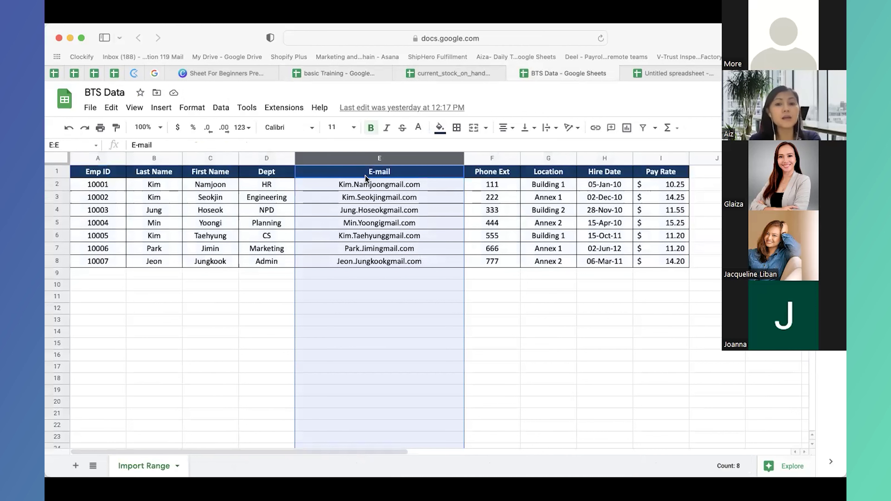
left_click(340, 72)
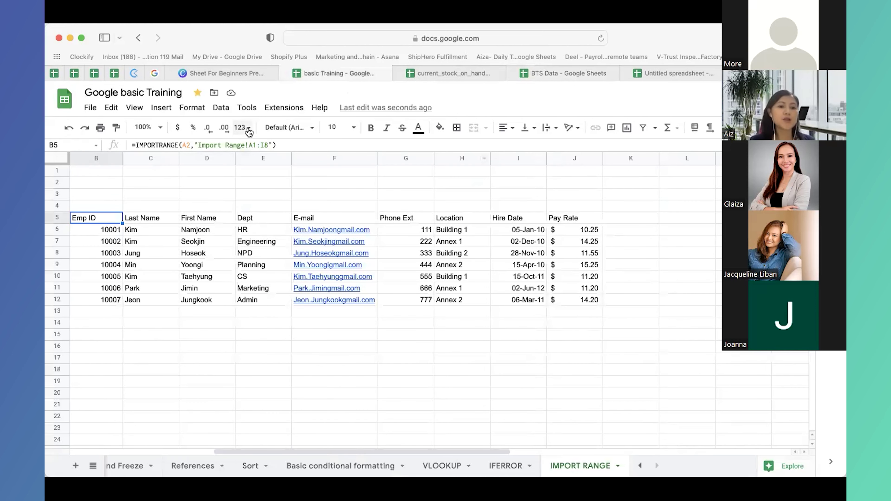
left_click(266, 145)
key("BackSpace")
type("E")
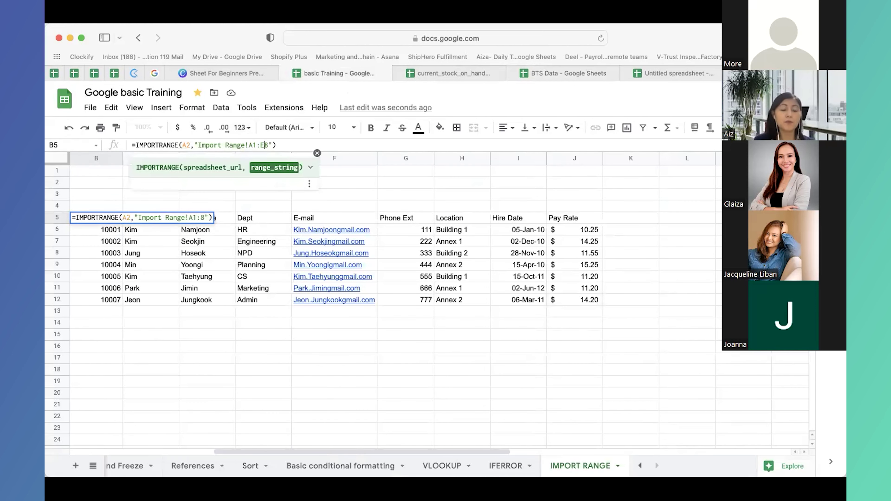
key("Return")
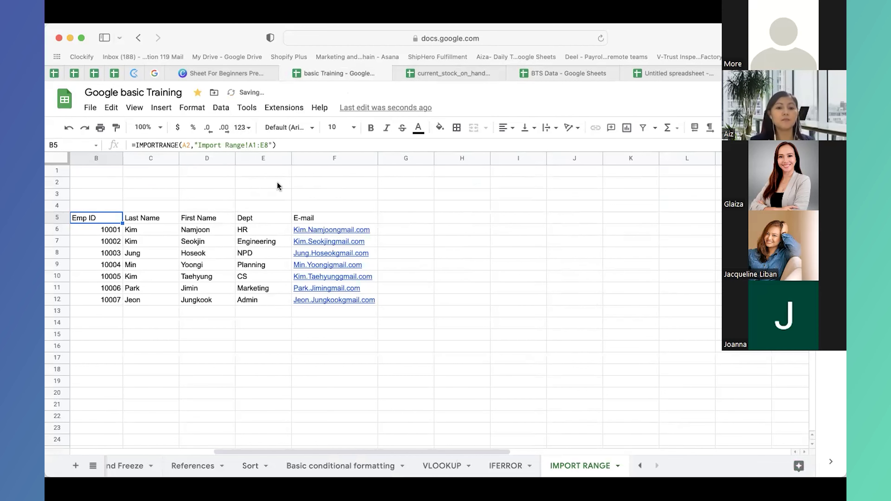
- Check row 5 in BTS Data and shorten the import range in B5 of the IMPORT RANGE sheet to A1:E5
left_click(445, 76)
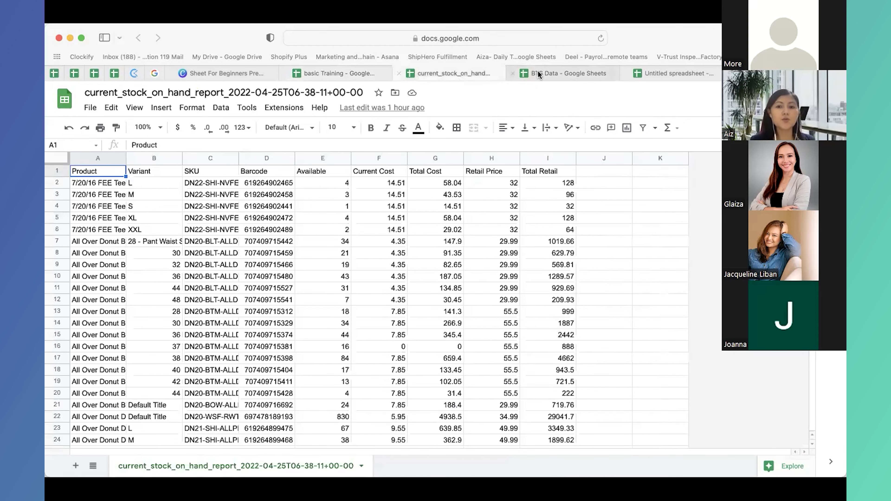
key("ctrl+Tab")
left_click(57, 223)
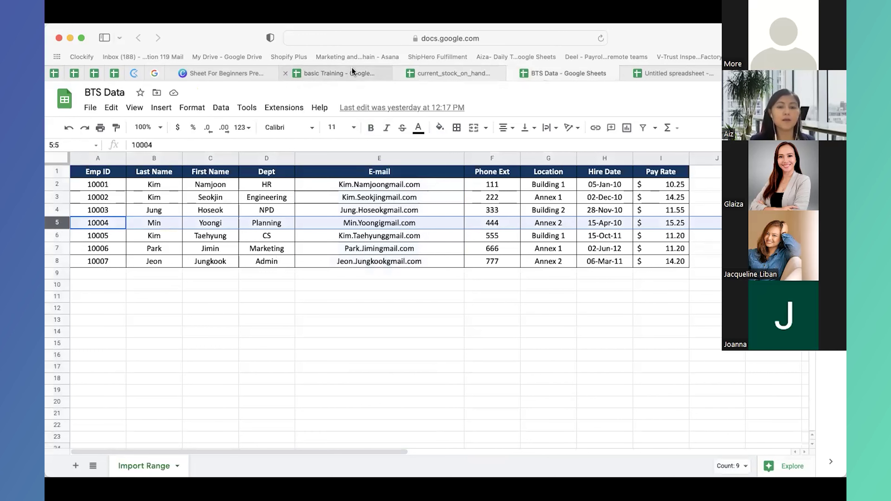
left_click(351, 74)
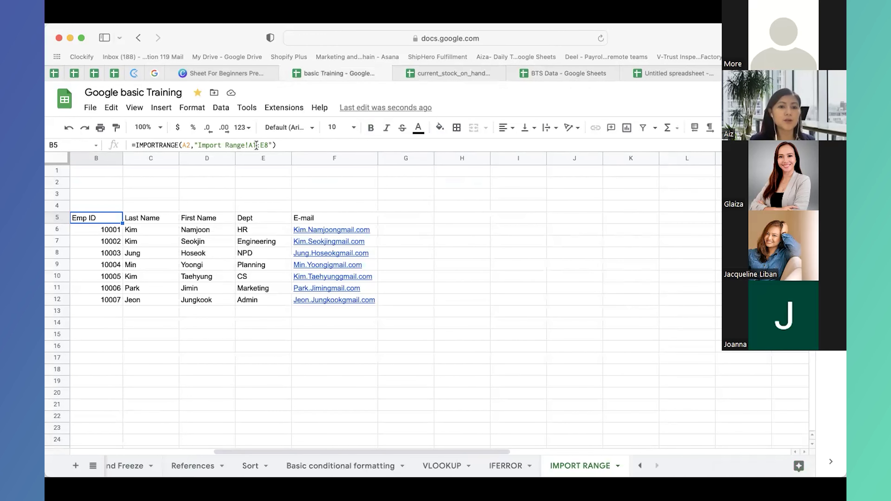
left_click(267, 145)
key("BackSpace")
type("5")
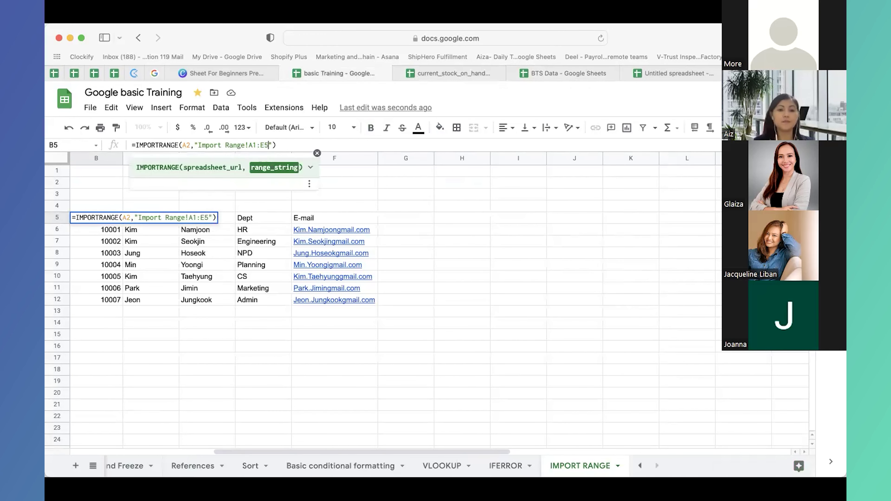
key("Return")
key("Up")
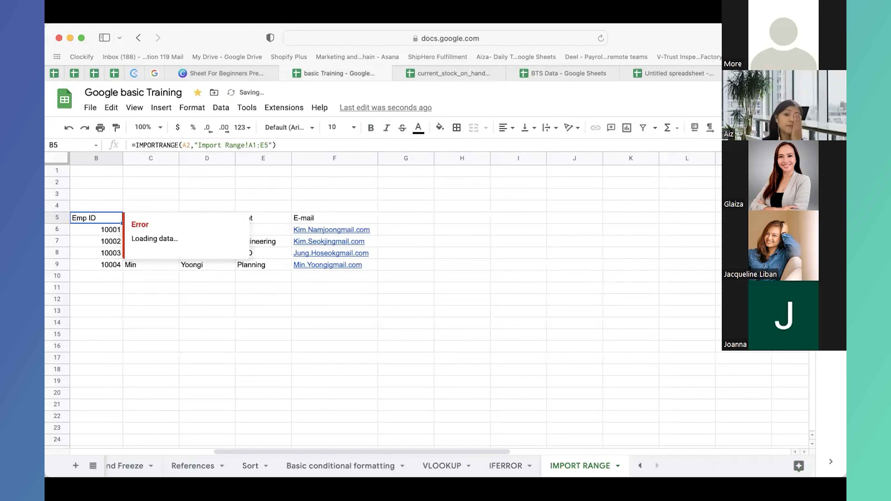
key("Left")
key("Down")
key("Down")
key("Down")
key("Down")
key("Down")
key("Down")
key("Down")
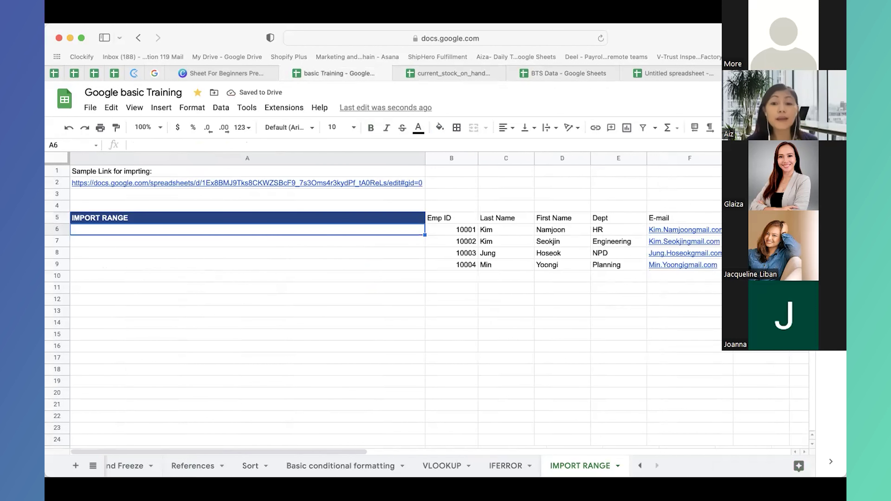
key("Up")
key("Up")
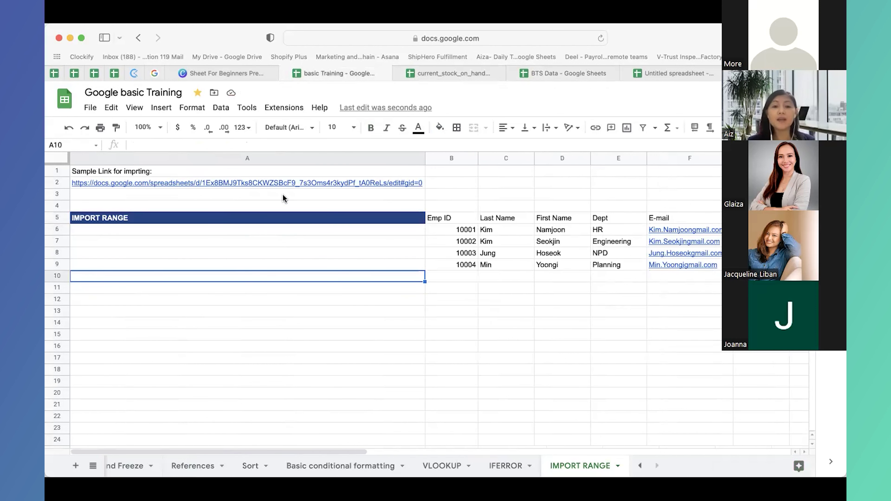